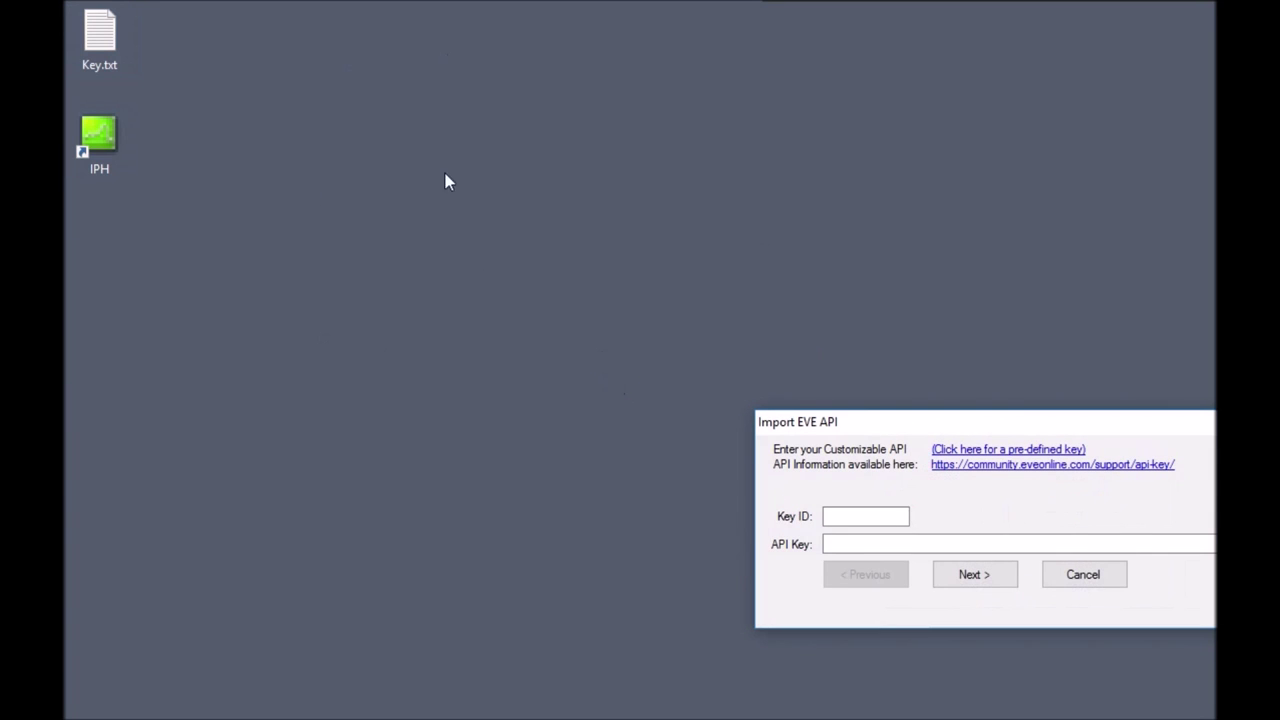
Fill the Import EVE API dialog with the pasted API key and the typed key ID.
left_click_drag(1010, 433, 578, 243)
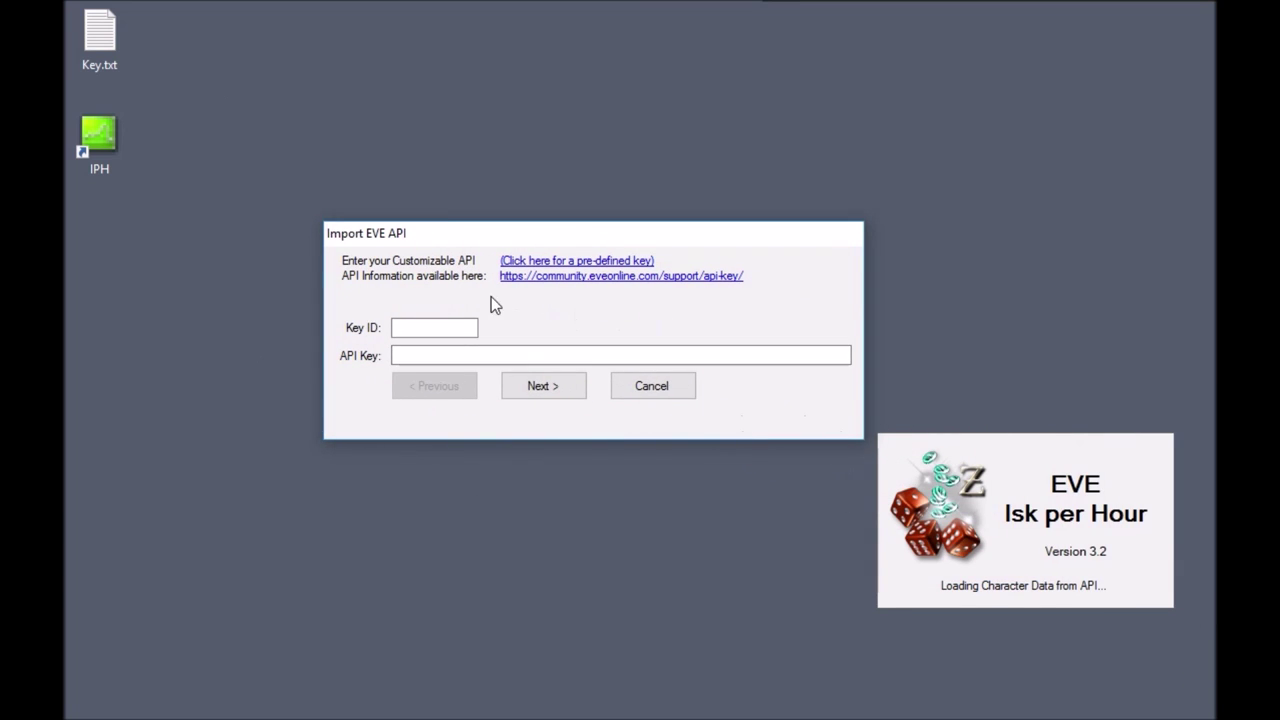
right_click(396, 708)
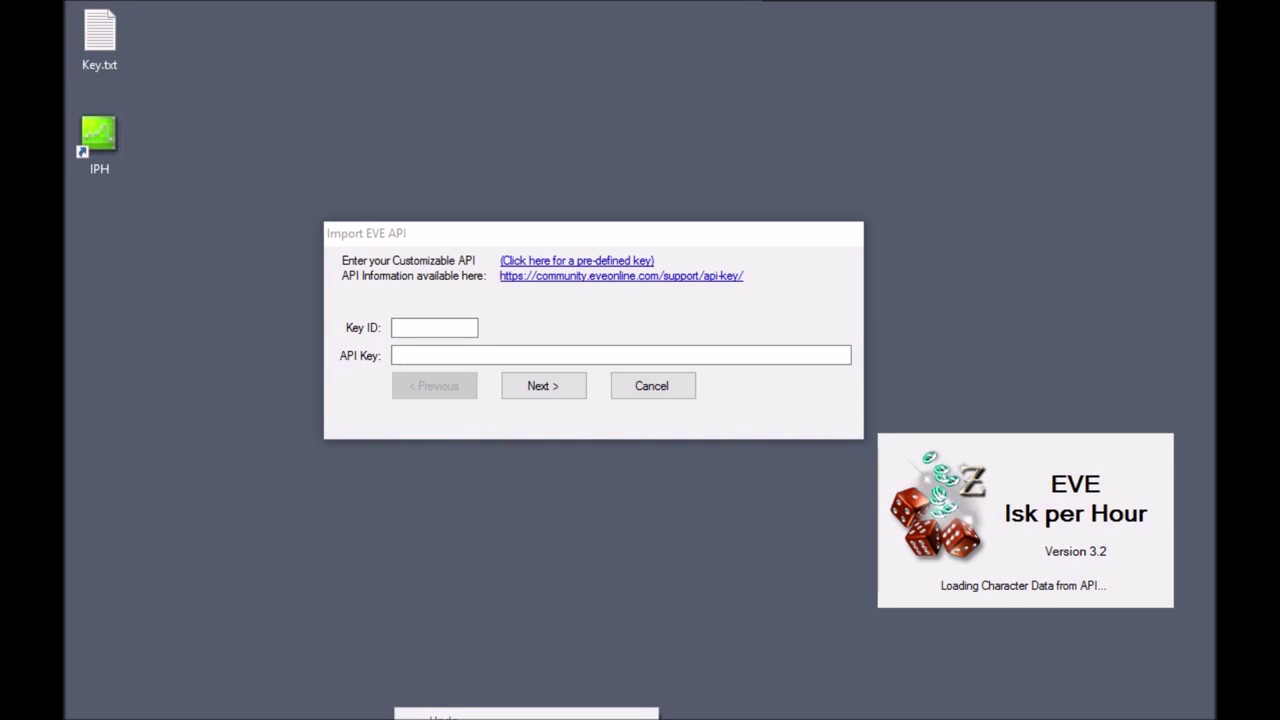
left_click(598, 355)
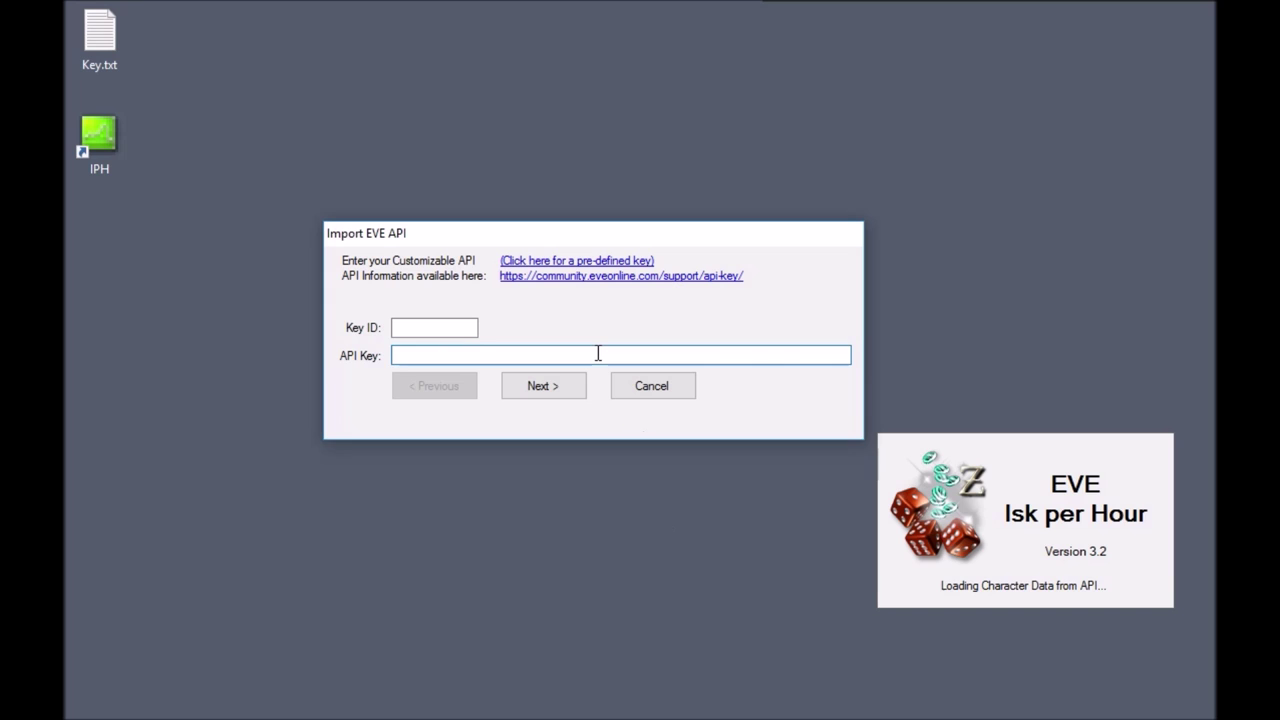
key("ctrl+v")
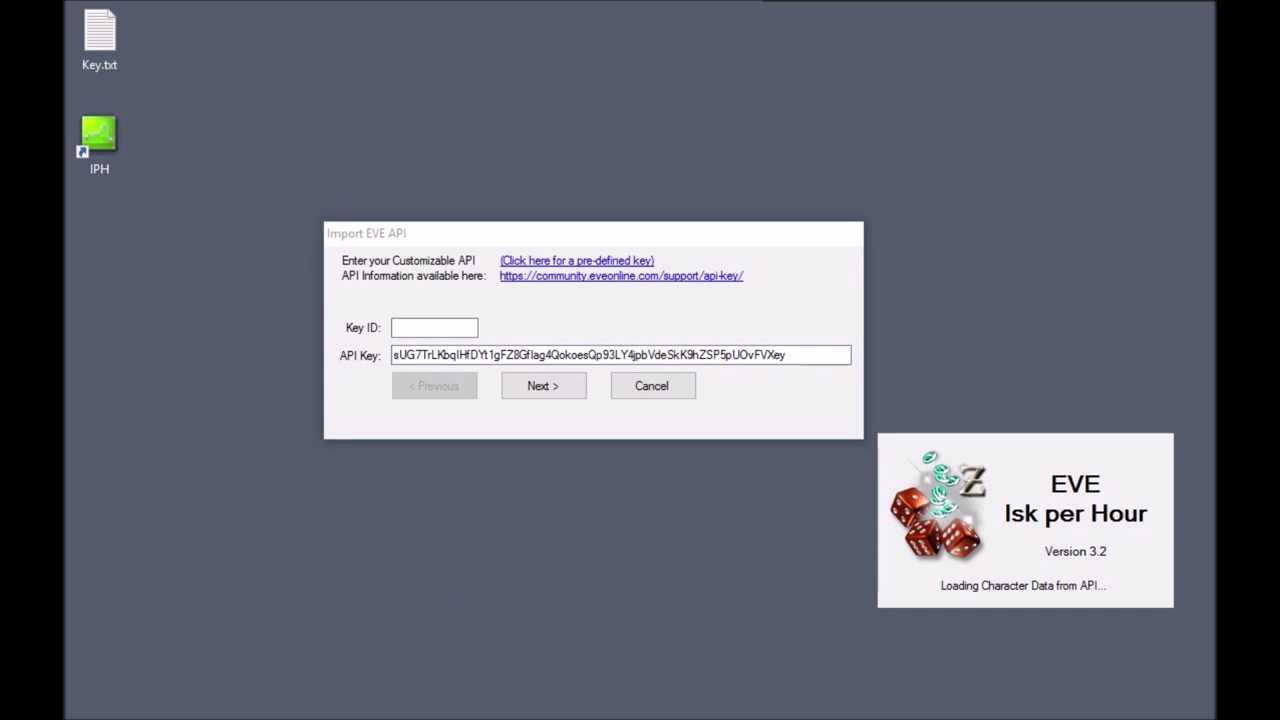
left_click(410, 327)
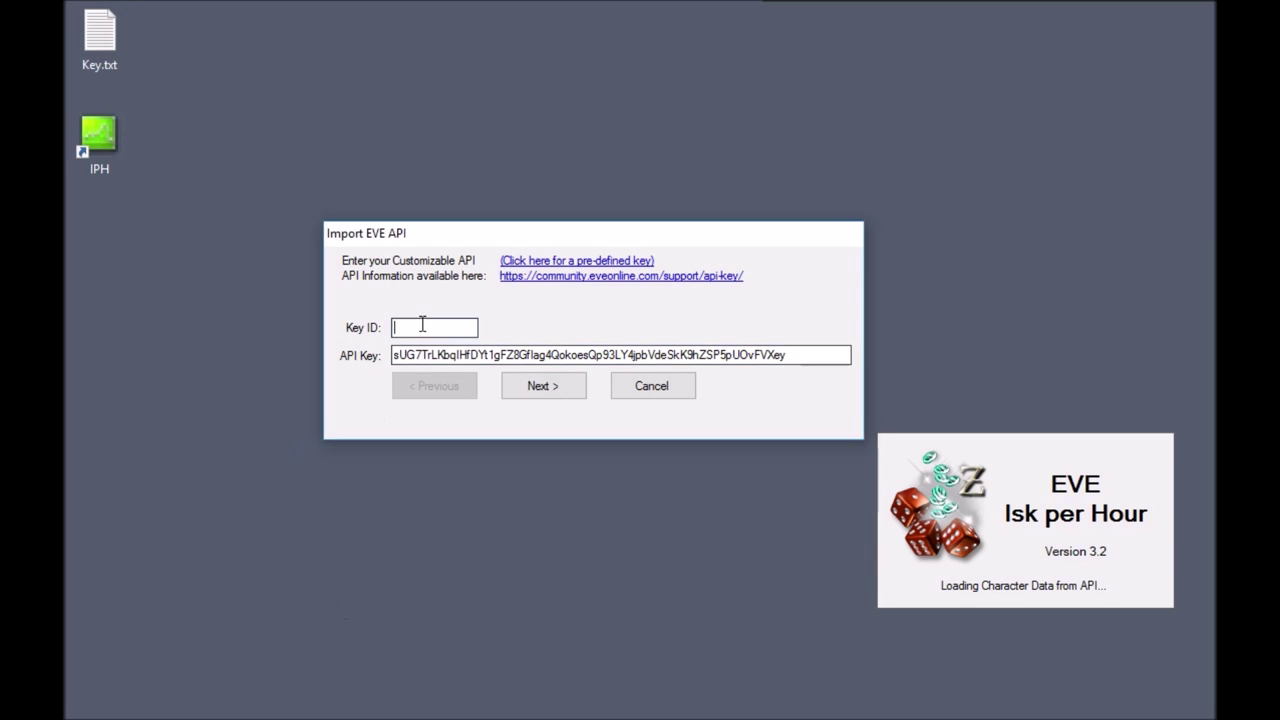
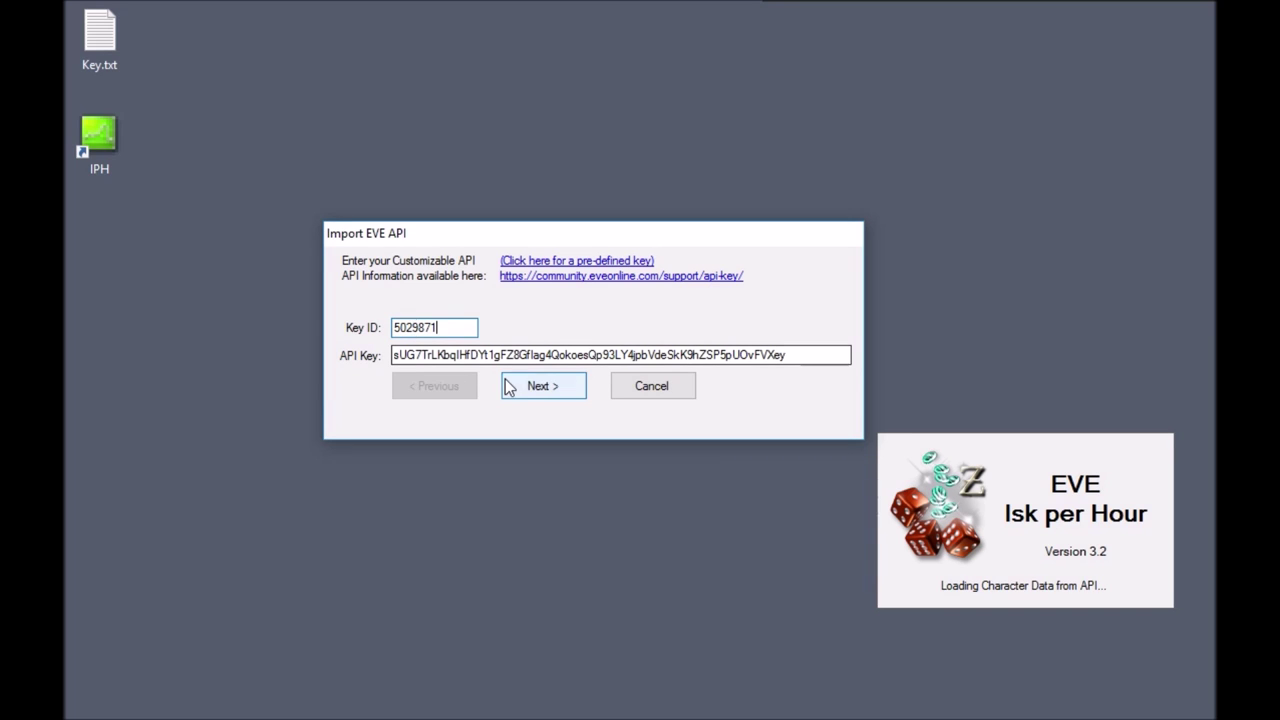
Load the key's characters, import the third one, and dismiss the confirmation.
left_click(544, 390)
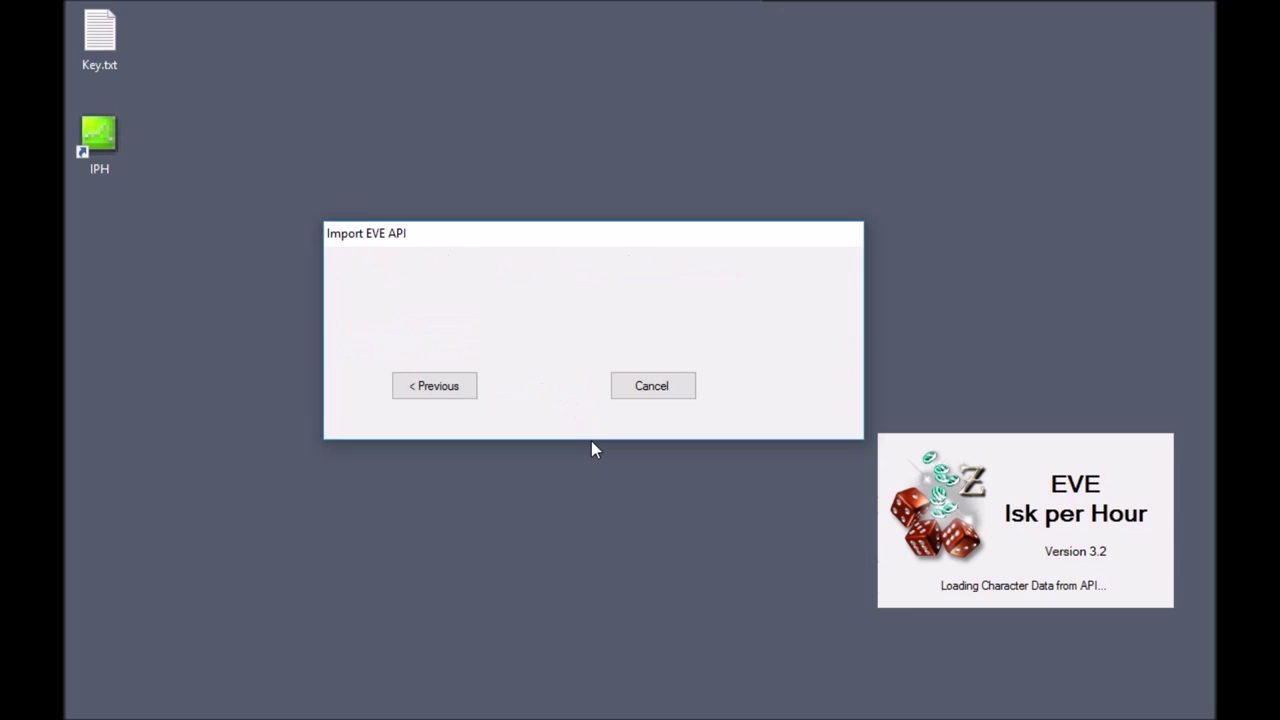
left_click(448, 348)
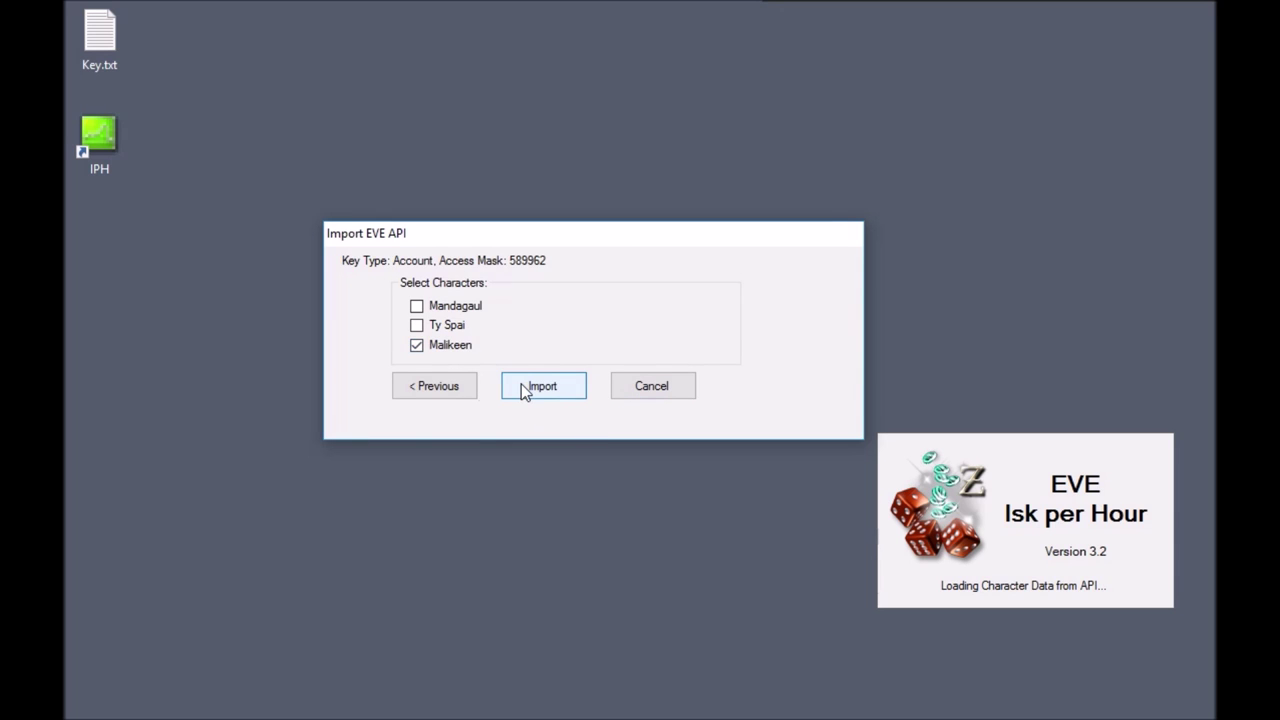
left_click(523, 390)
left_click(1083, 601)
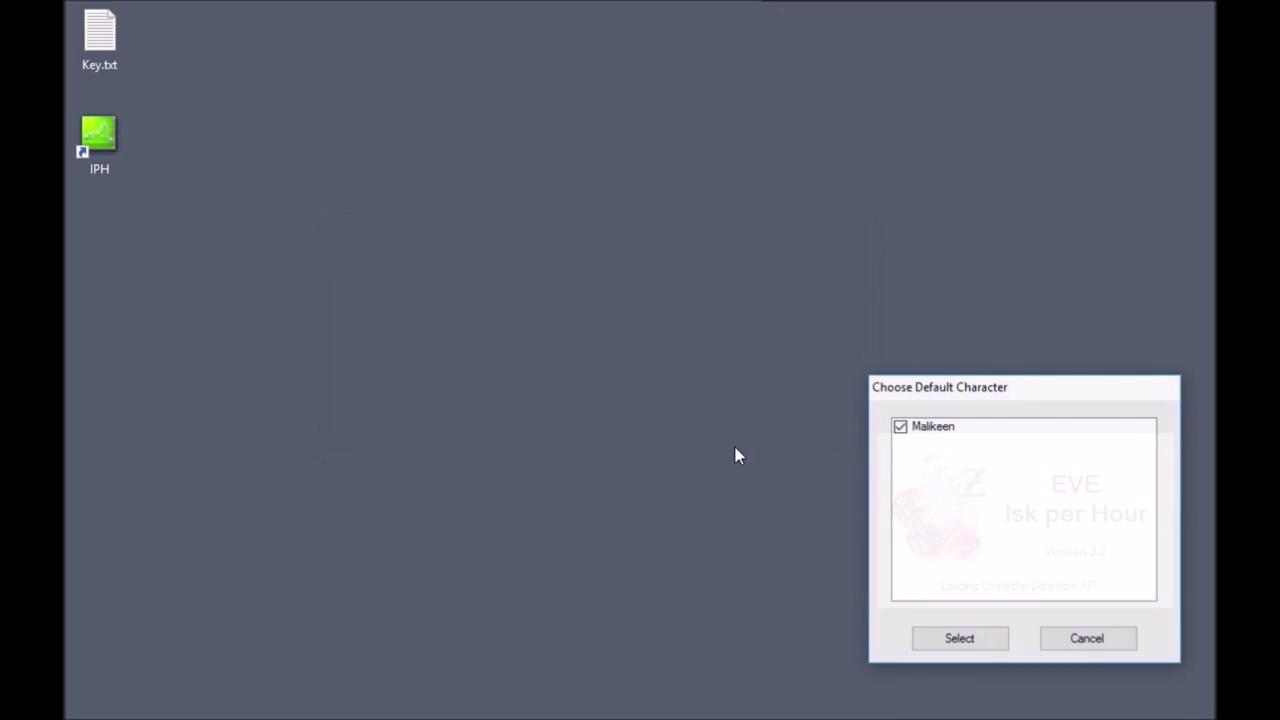
left_click_drag(1051, 411, 471, 229)
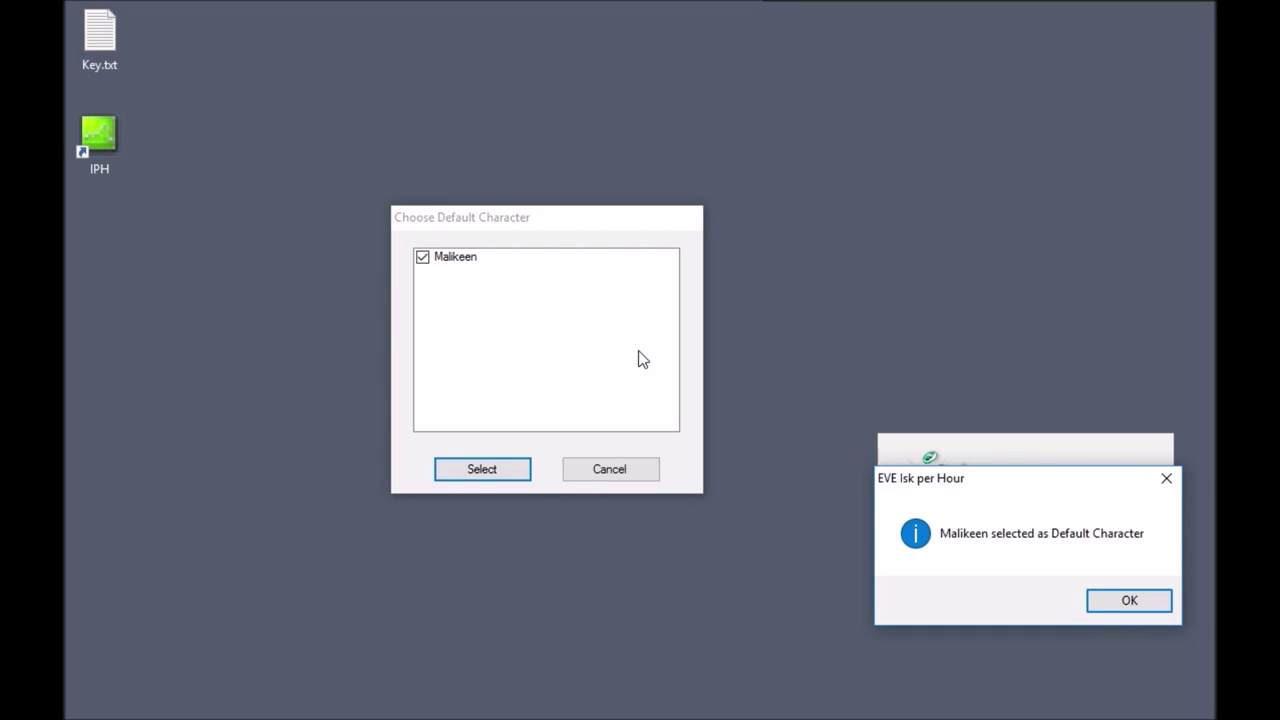
Acknowledge the default character and bring the main window to the Update Prices tab.
left_click(1158, 604)
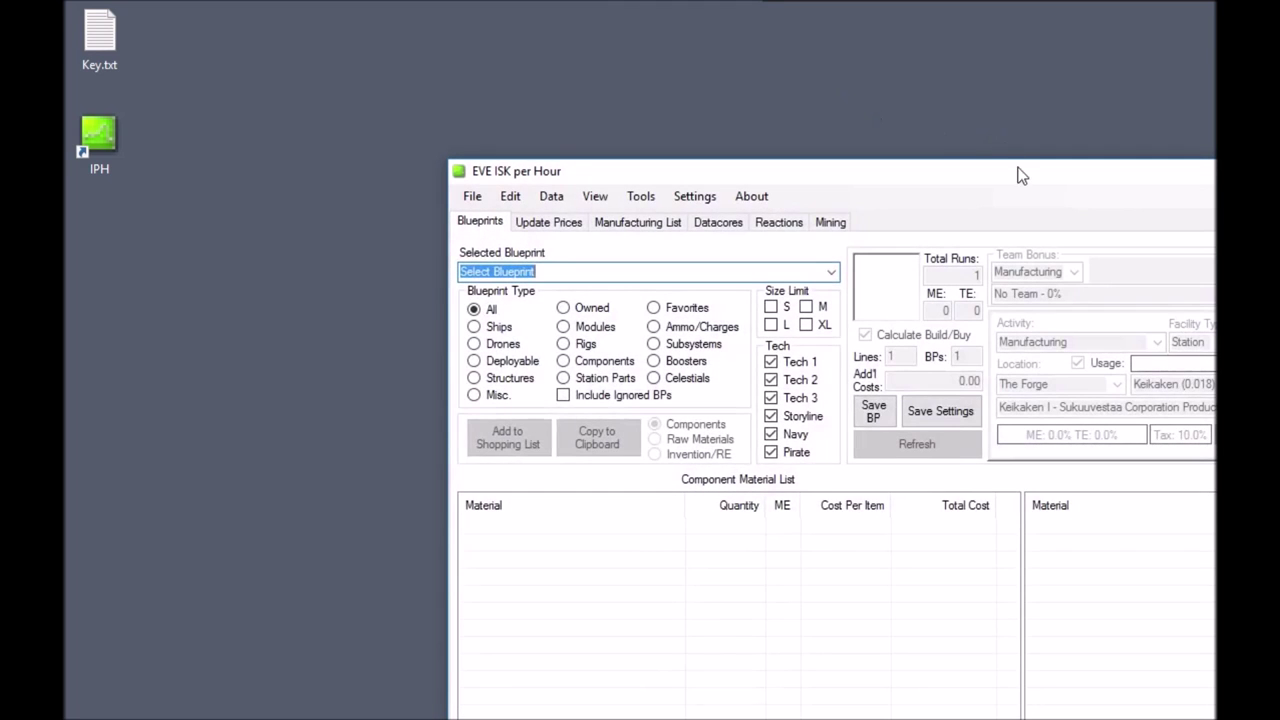
left_click_drag(1017, 171, 635, 15)
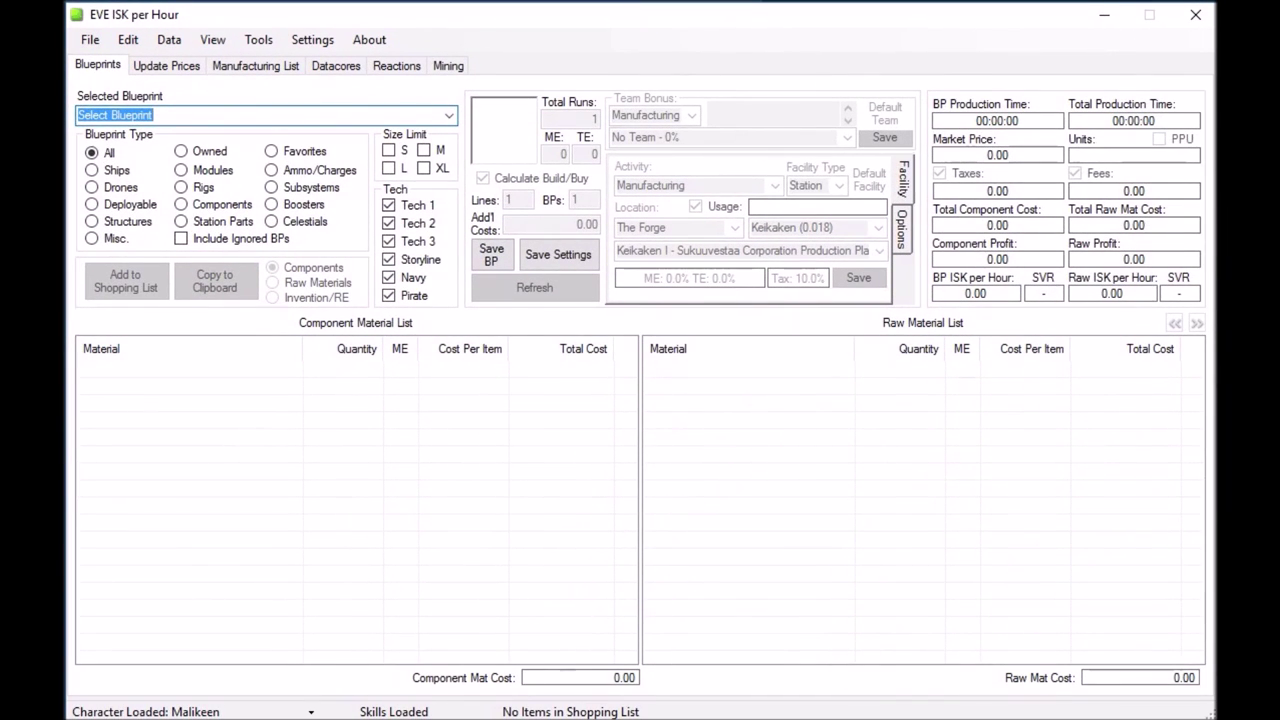
left_click(1212, 636)
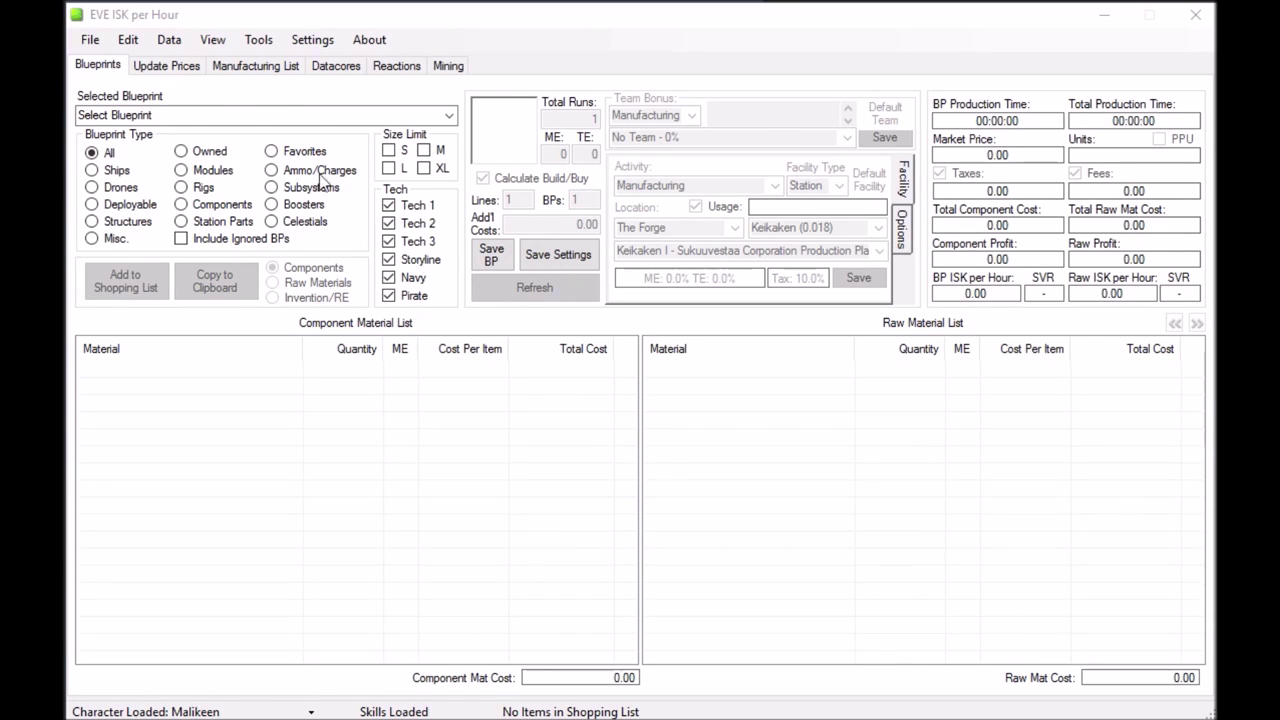
left_click(170, 66)
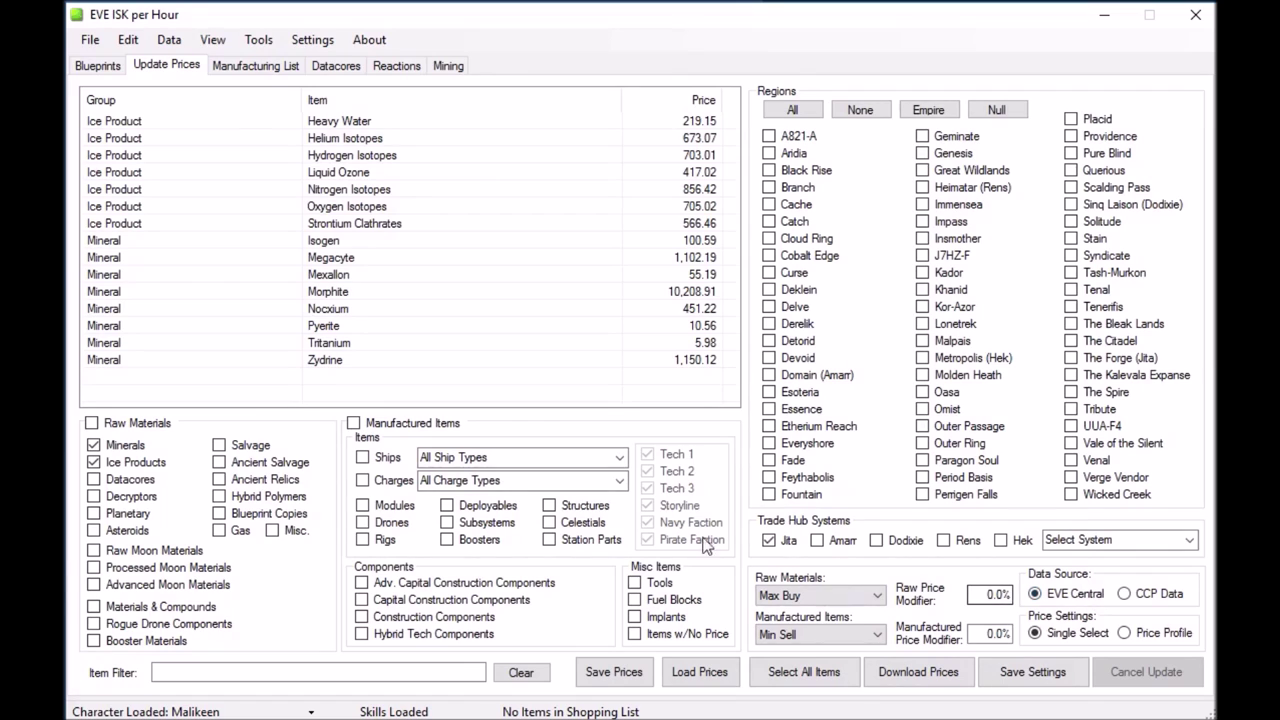
Clear all item categories so only Minerals is ticked in the price list.
left_click(142, 426)
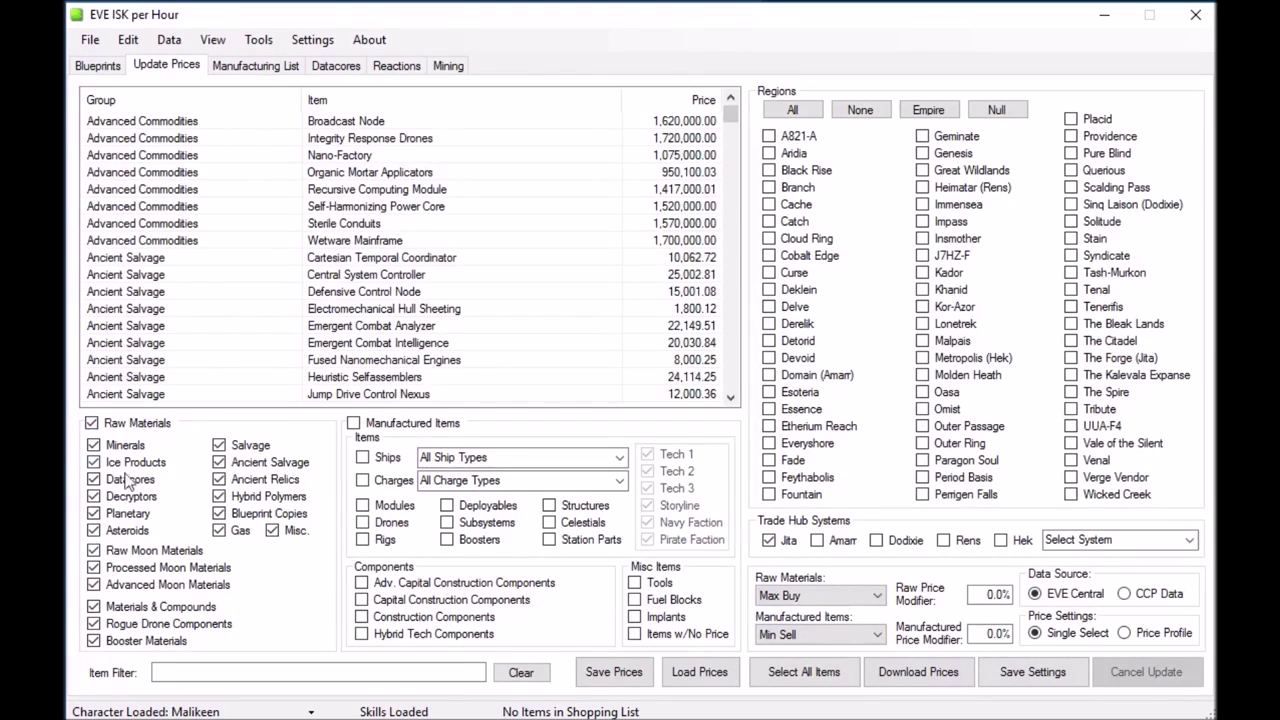
left_click(416, 425)
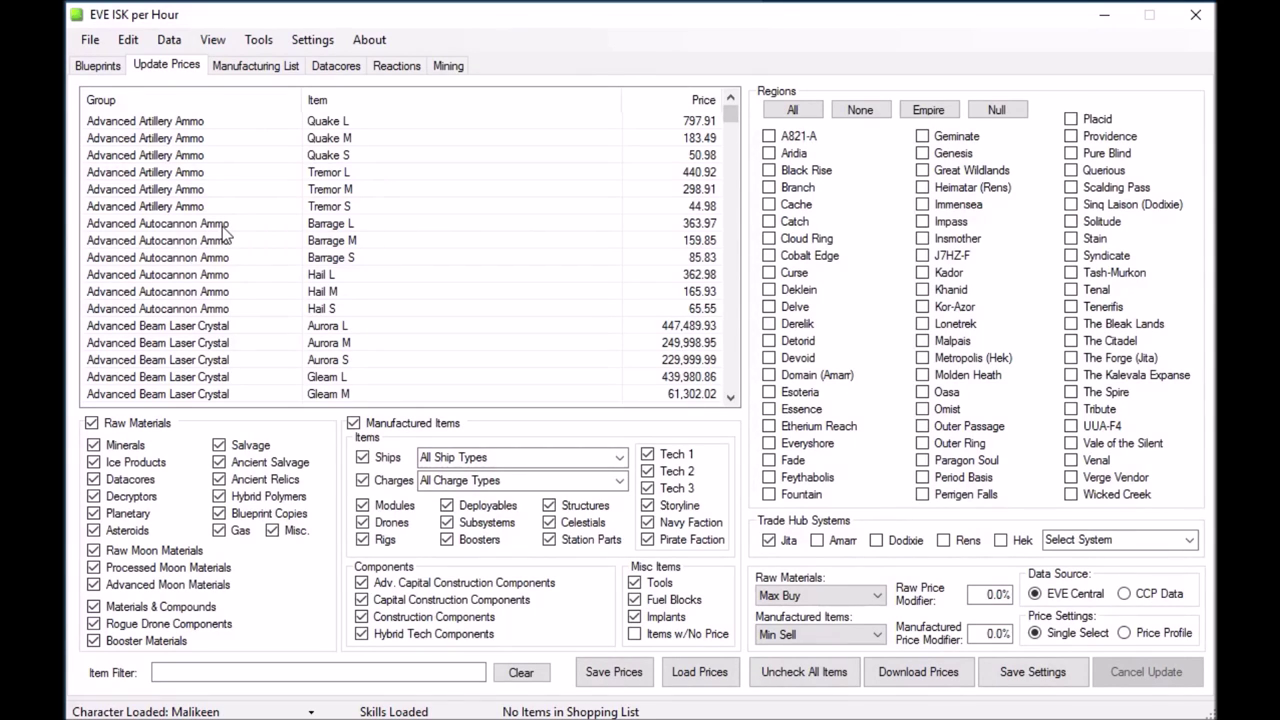
left_click(140, 421)
left_click(384, 428)
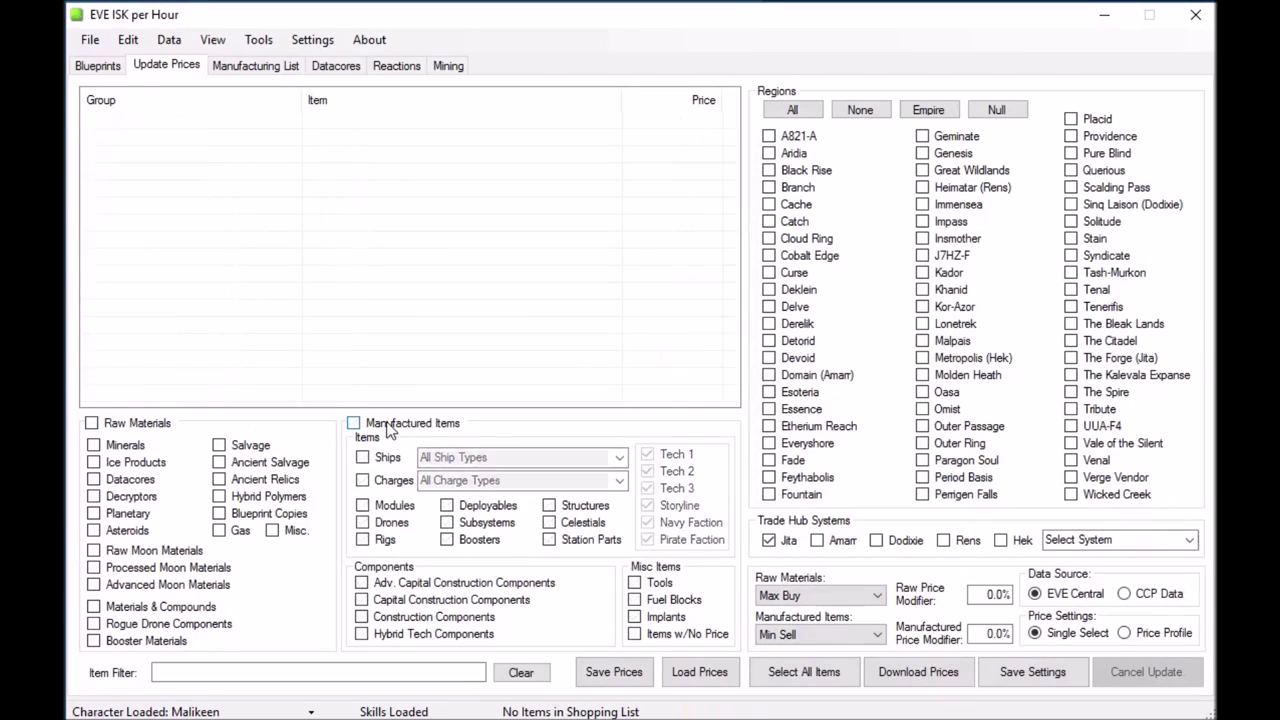
left_click(140, 445)
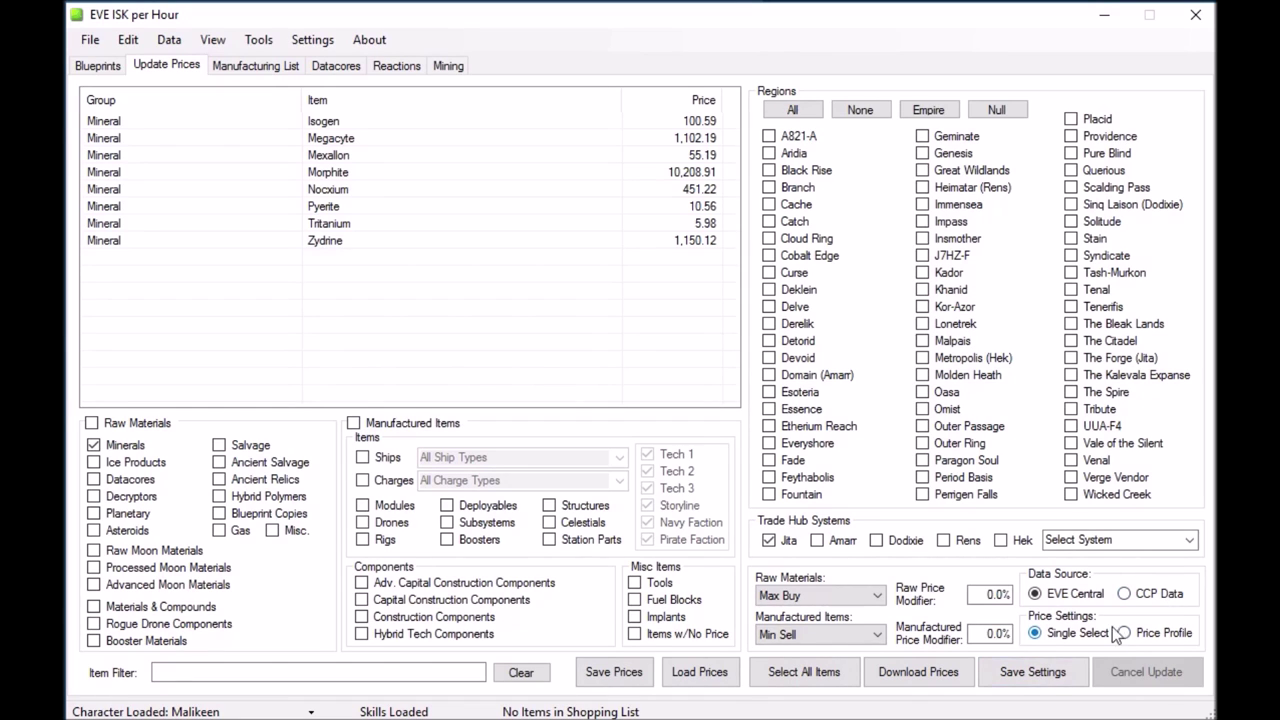
Price Raw Materials at Min Sell and Manufactured Items at Max Buy.
left_click(880, 597)
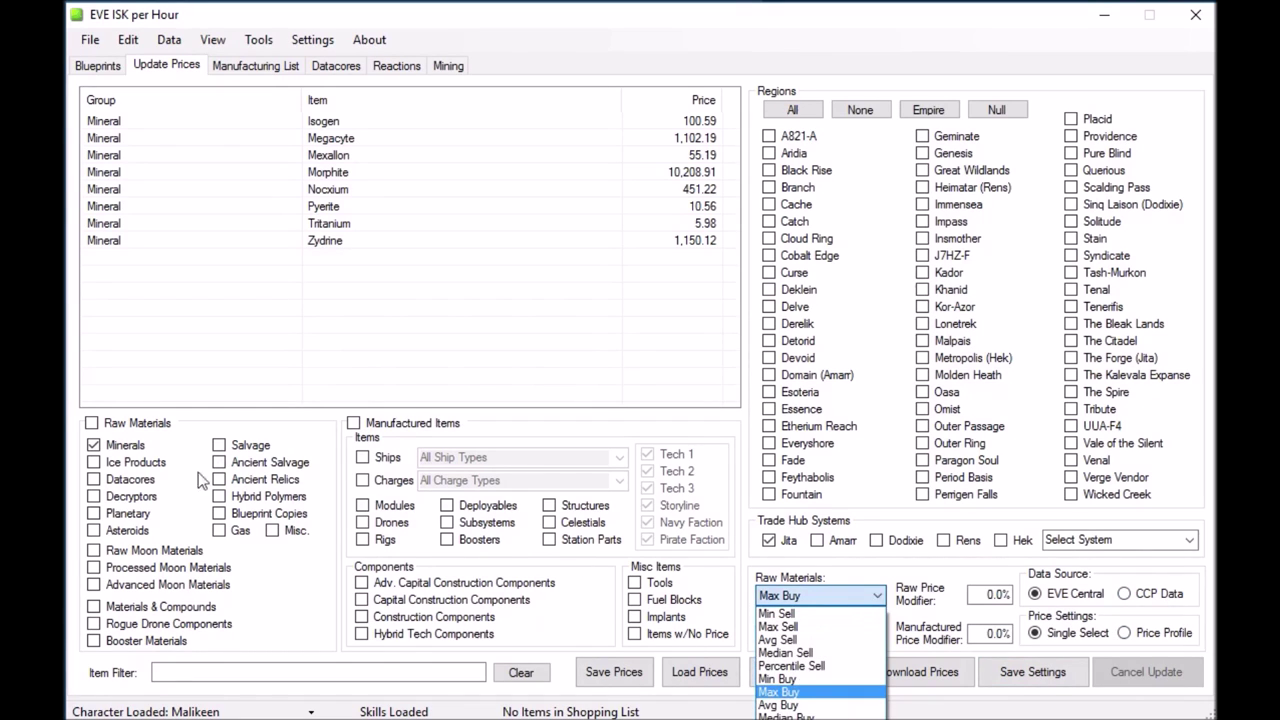
left_click(818, 614)
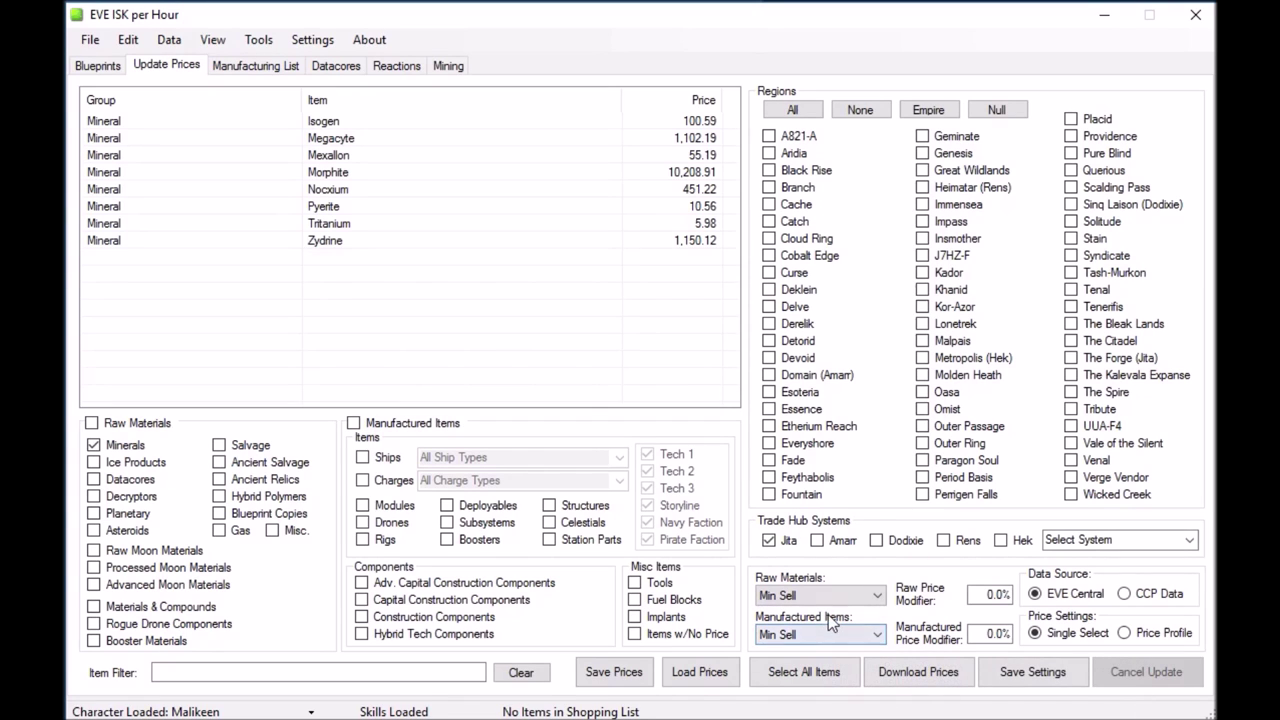
left_click(839, 631)
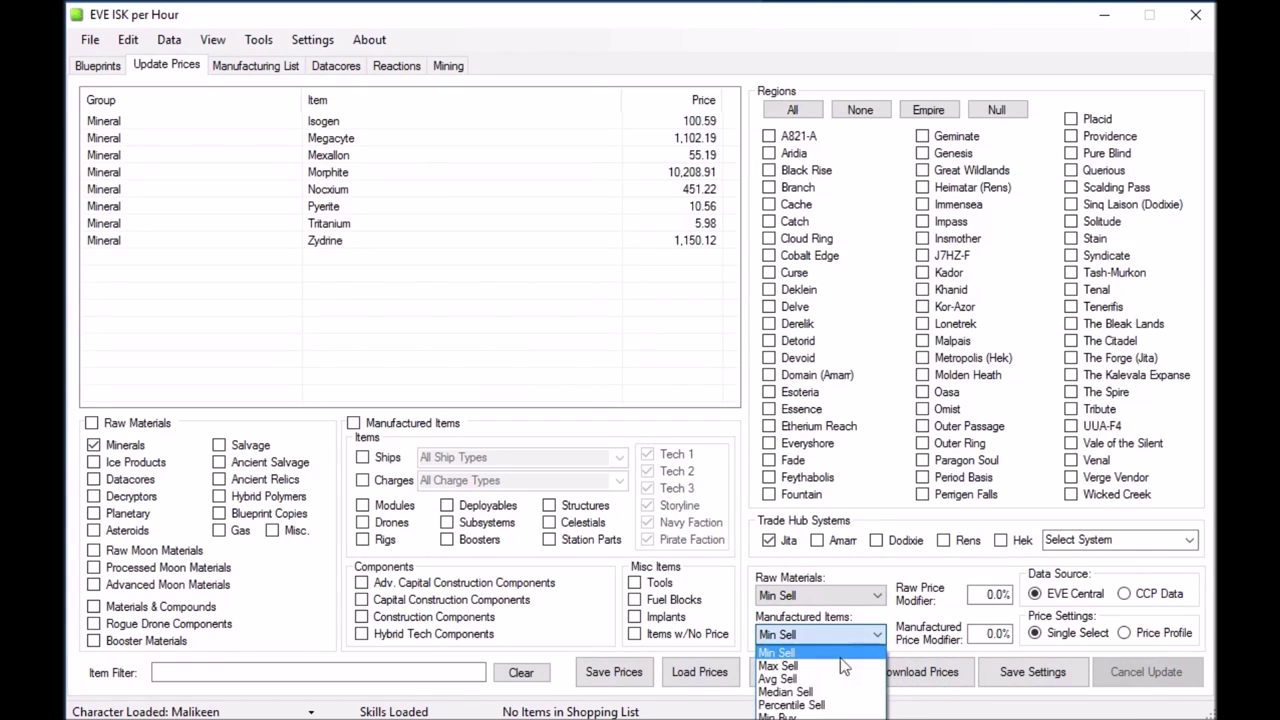
left_click(790, 719)
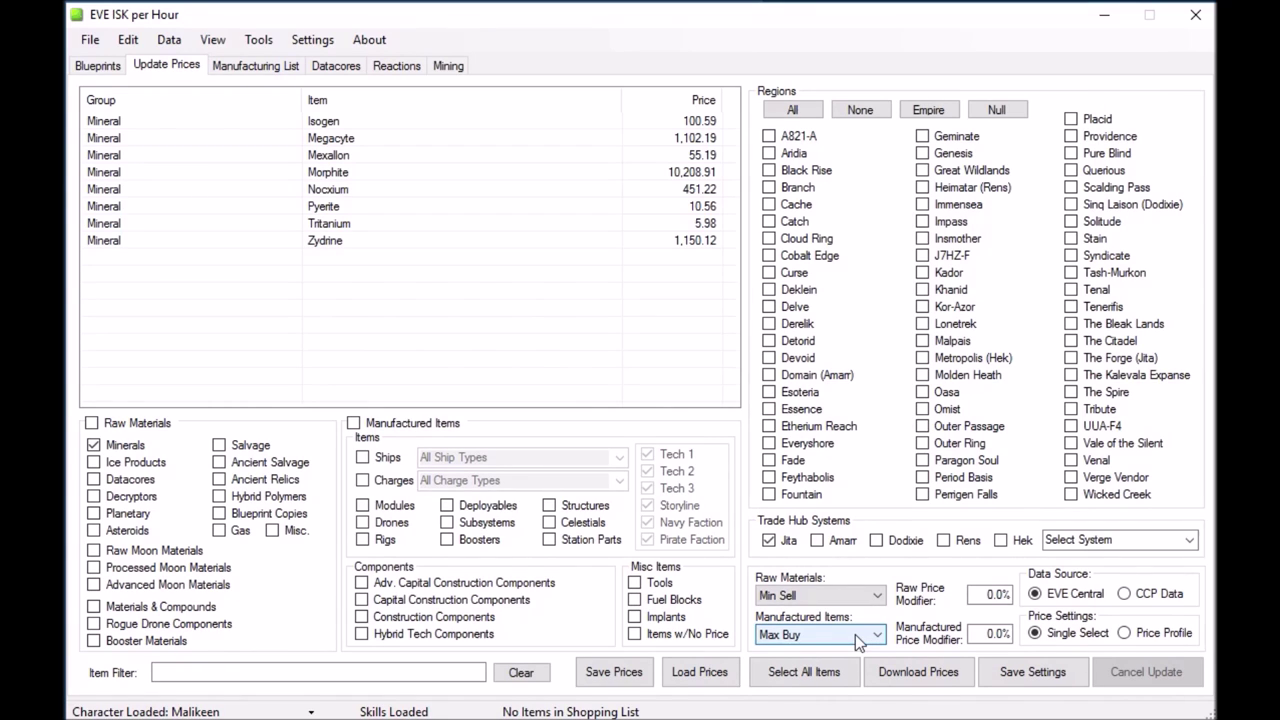
left_click(855, 634)
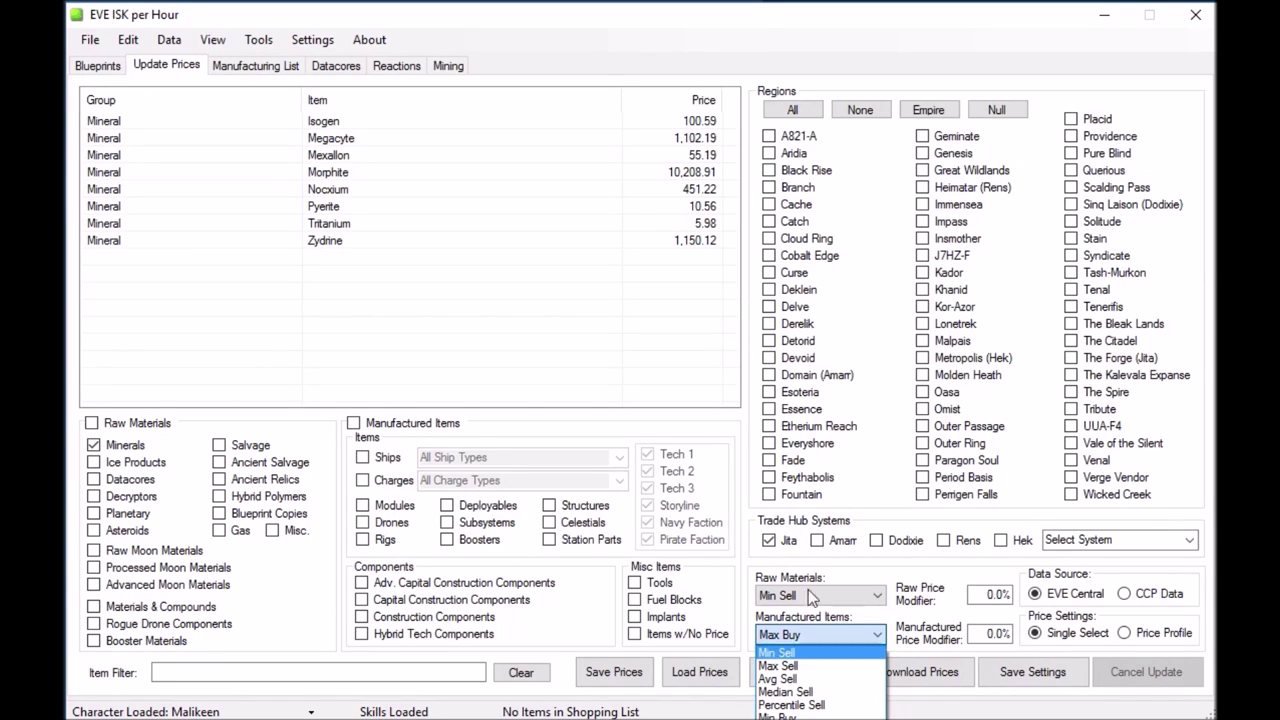
left_click(868, 567)
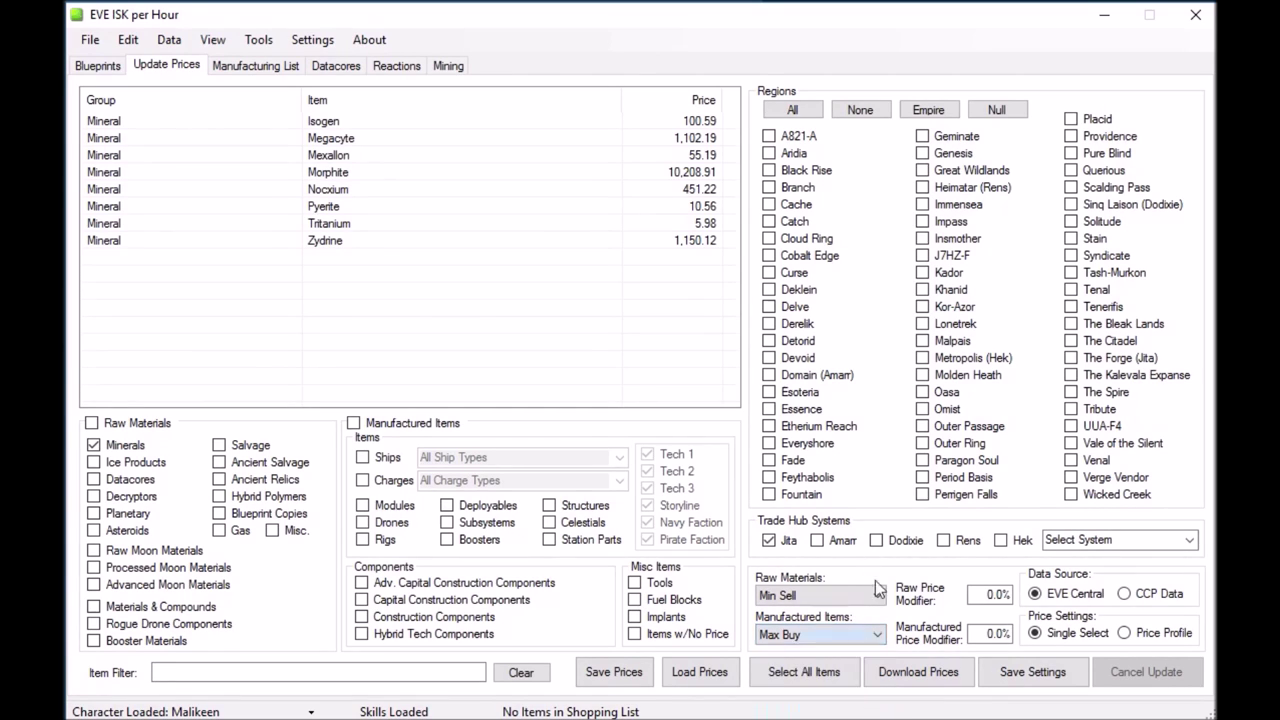
left_click(870, 591)
Download fresh mineral prices, then manually set Tritanium's price to 6.20.
left_click(903, 672)
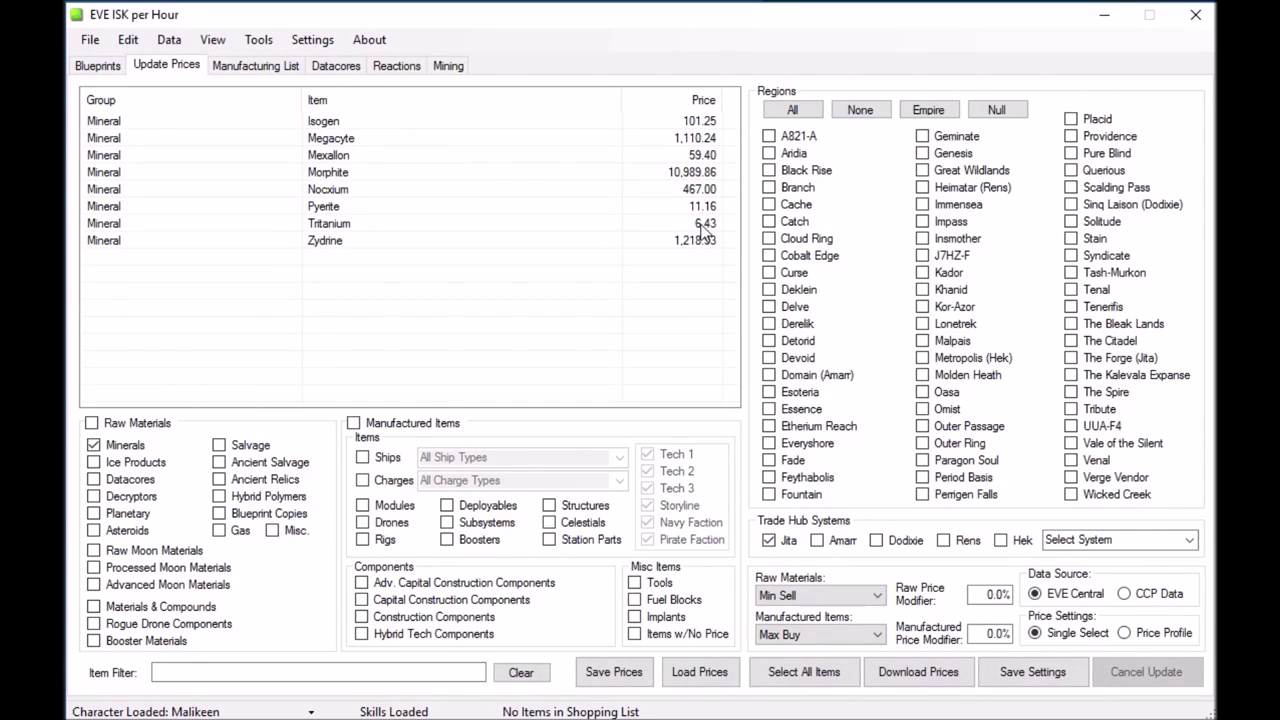
double_click(703, 226)
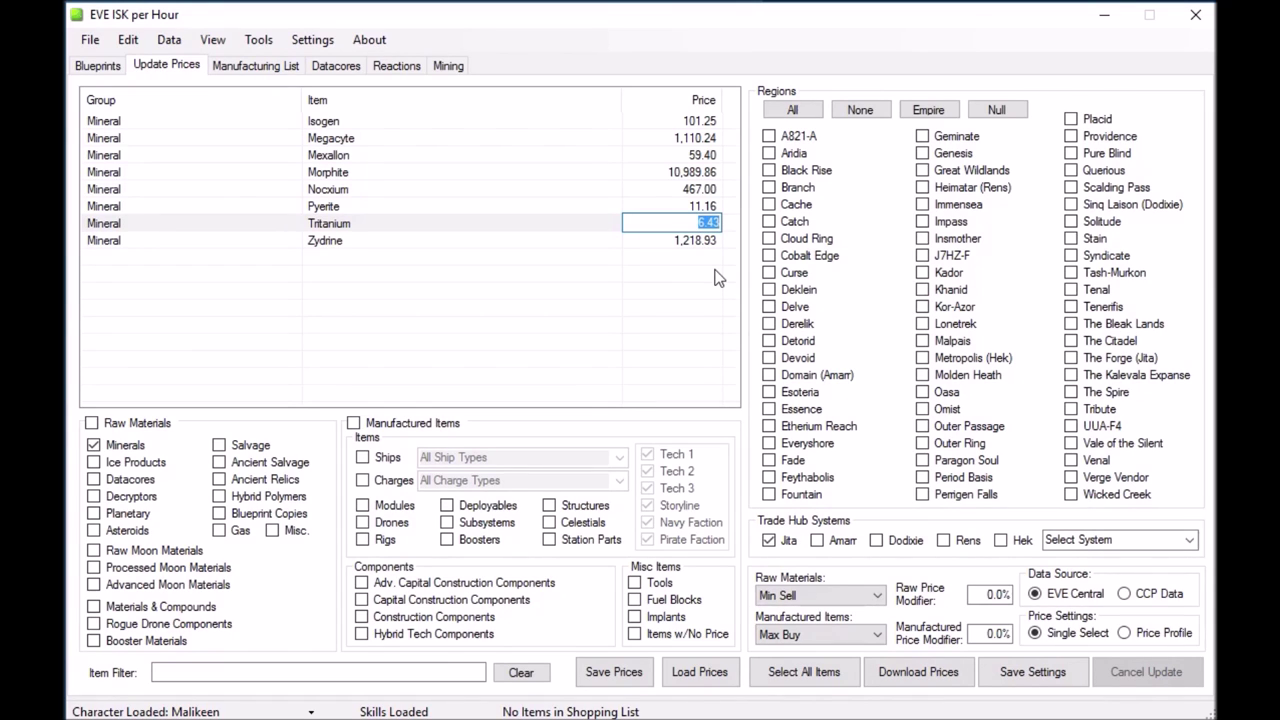
key("End")
type("6.2")
key("BackSpace")
key("BackSpace")
key("BackSpace")
key("BackSpace")
key("BackSpace")
key("BackSpace")
type(".2")
key("Return")
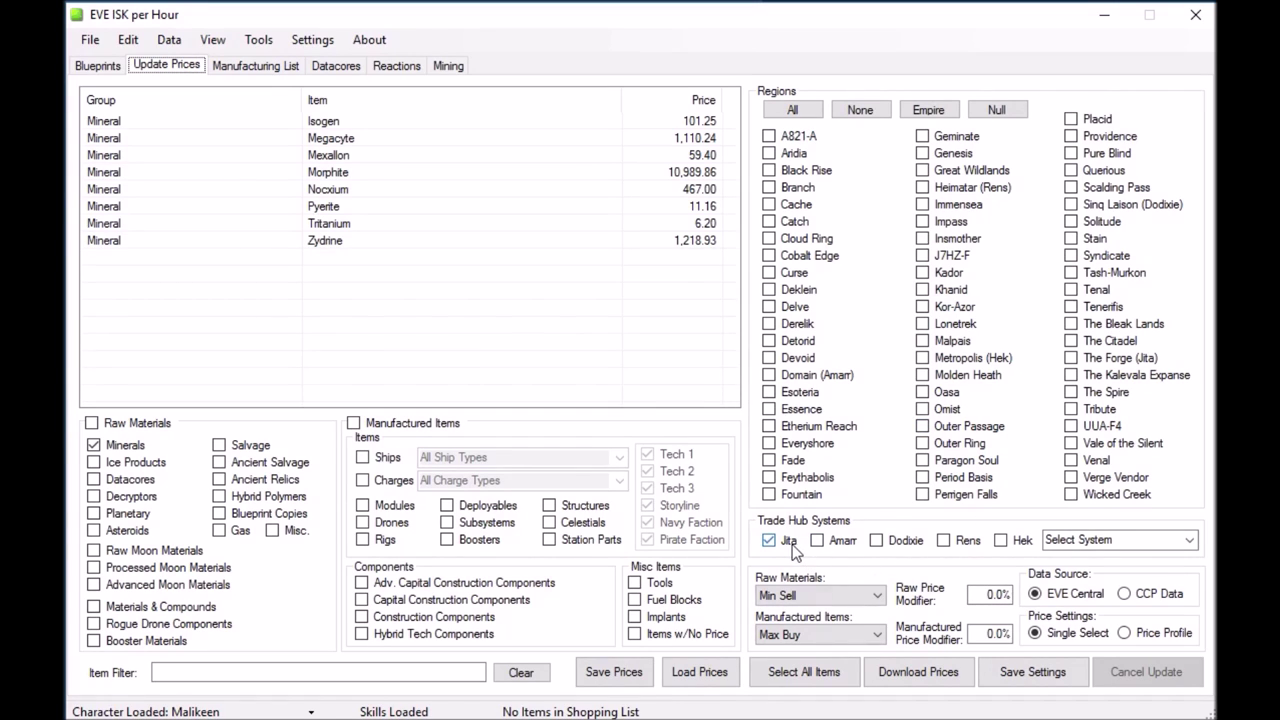
Include the Delve, Deklein and Derelik regions in price lookups.
left_click(795, 310)
left_click(797, 290)
left_click(800, 325)
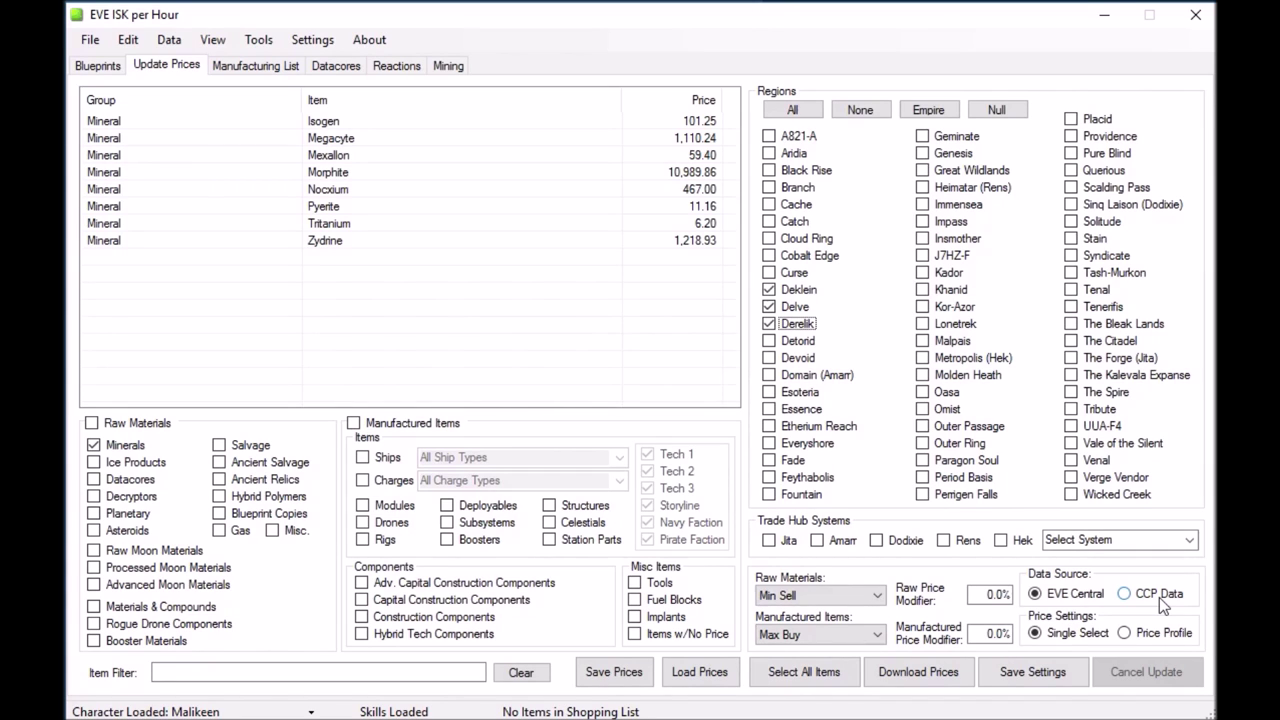
Choose Fricoure as the trade hub system instead of Jita.
left_click(1188, 540)
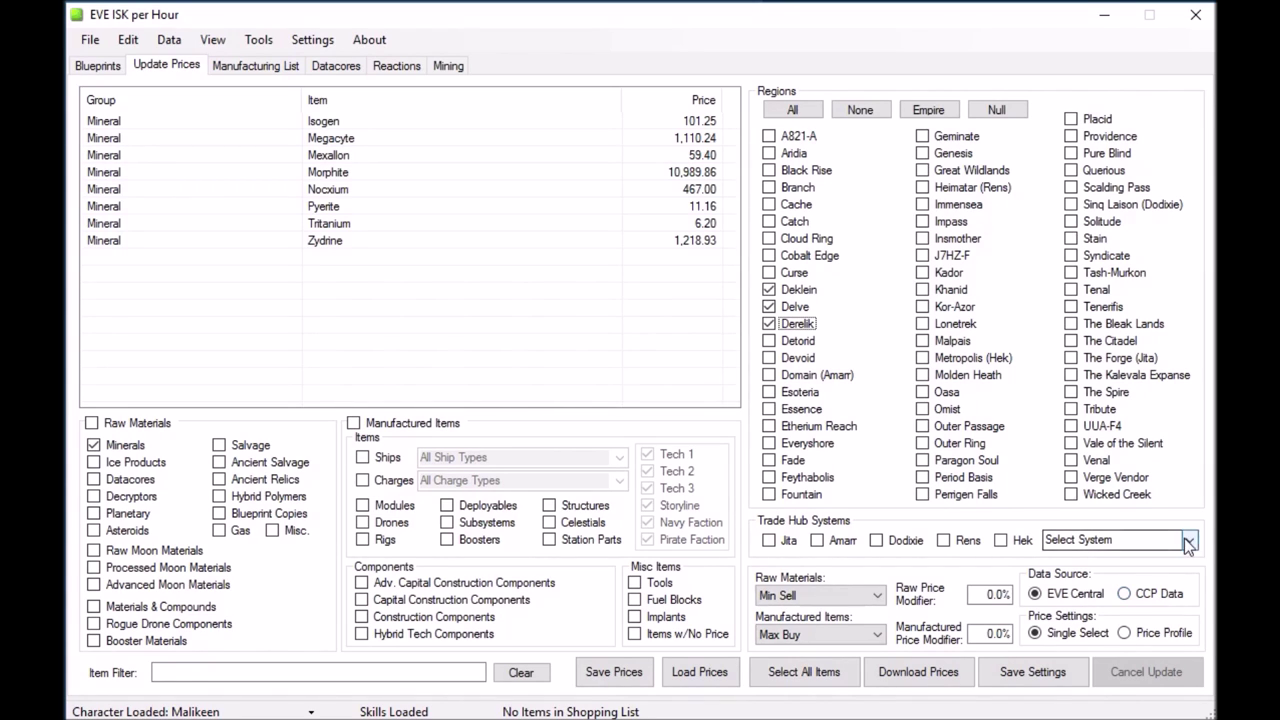
left_click_drag(1187, 575, 1175, 708)
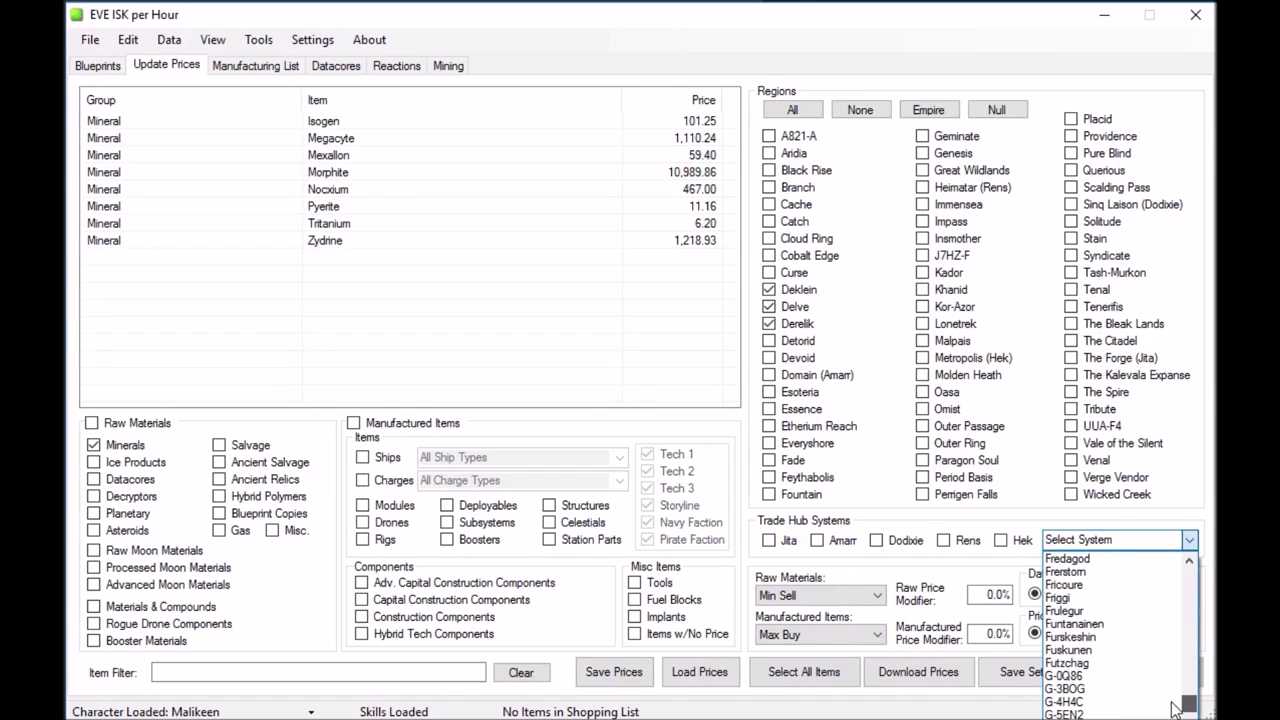
left_click(1148, 587)
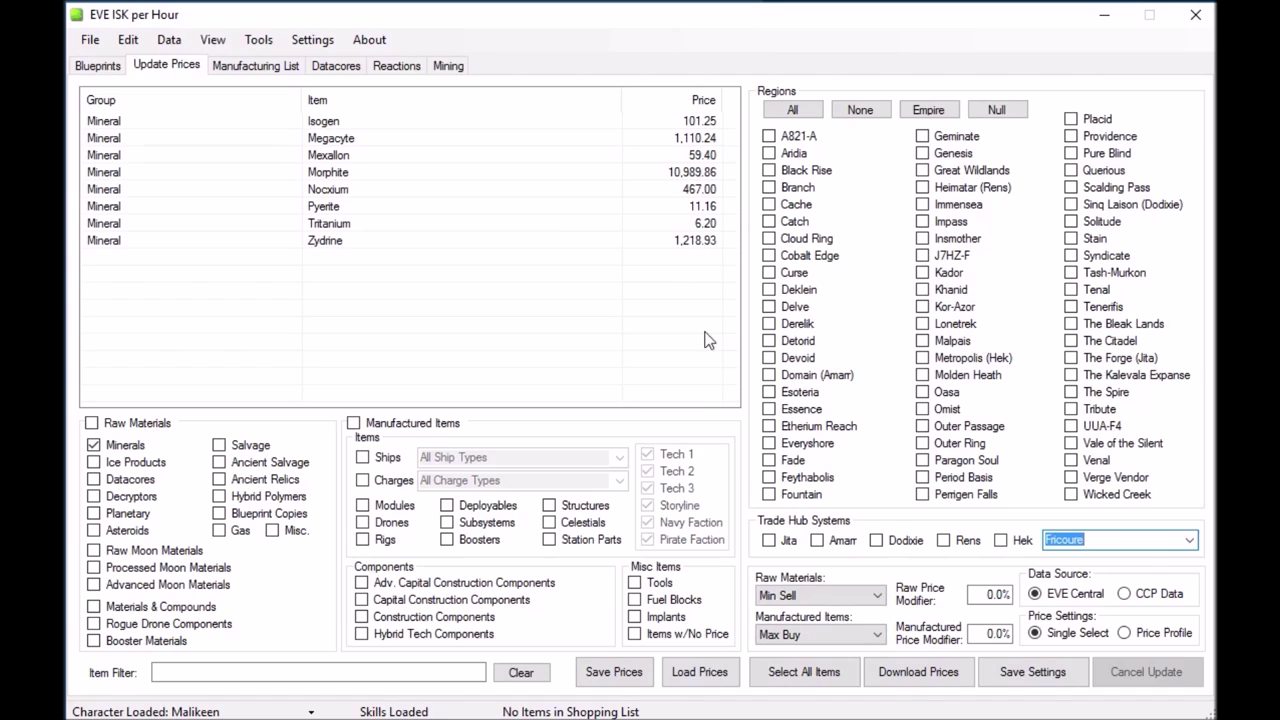
Set the raw price modifier to 5% and redownload the mineral prices.
left_click(988, 596)
key("BackSpace")
key("BackSpace")
key("BackSpace")
key("BackSpace")
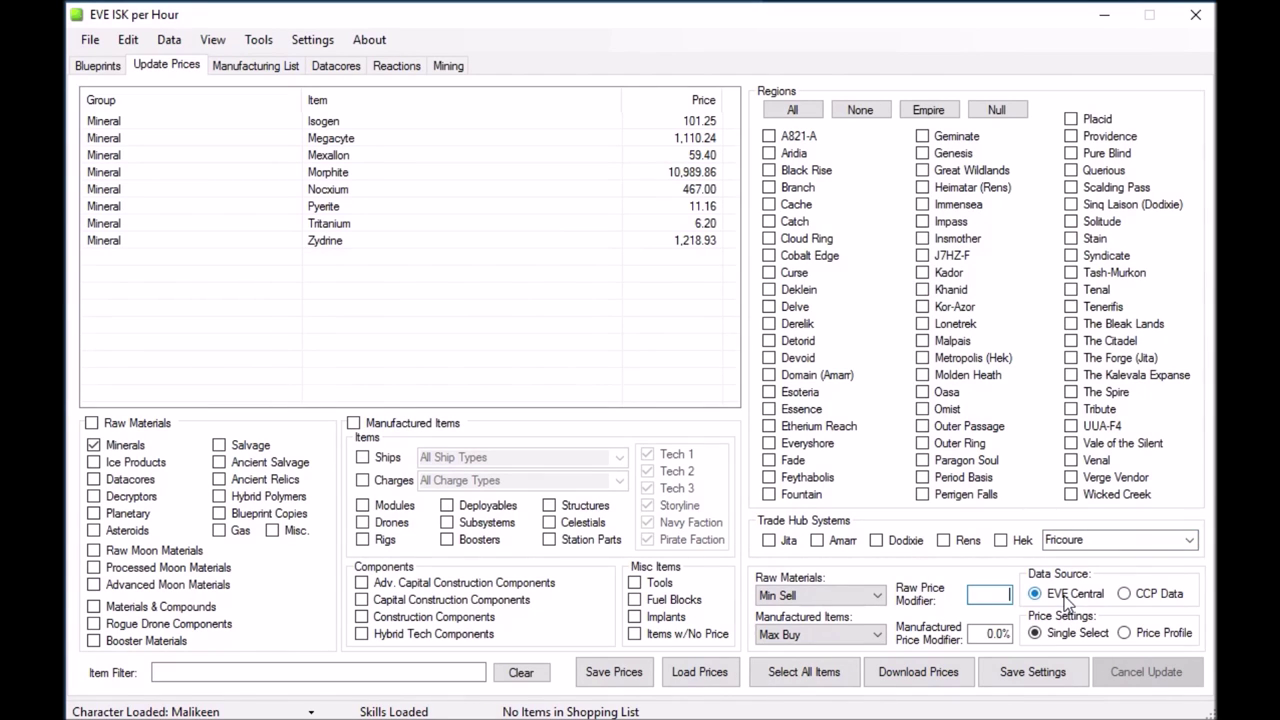
type("5")
key("Tab")
left_click(945, 675)
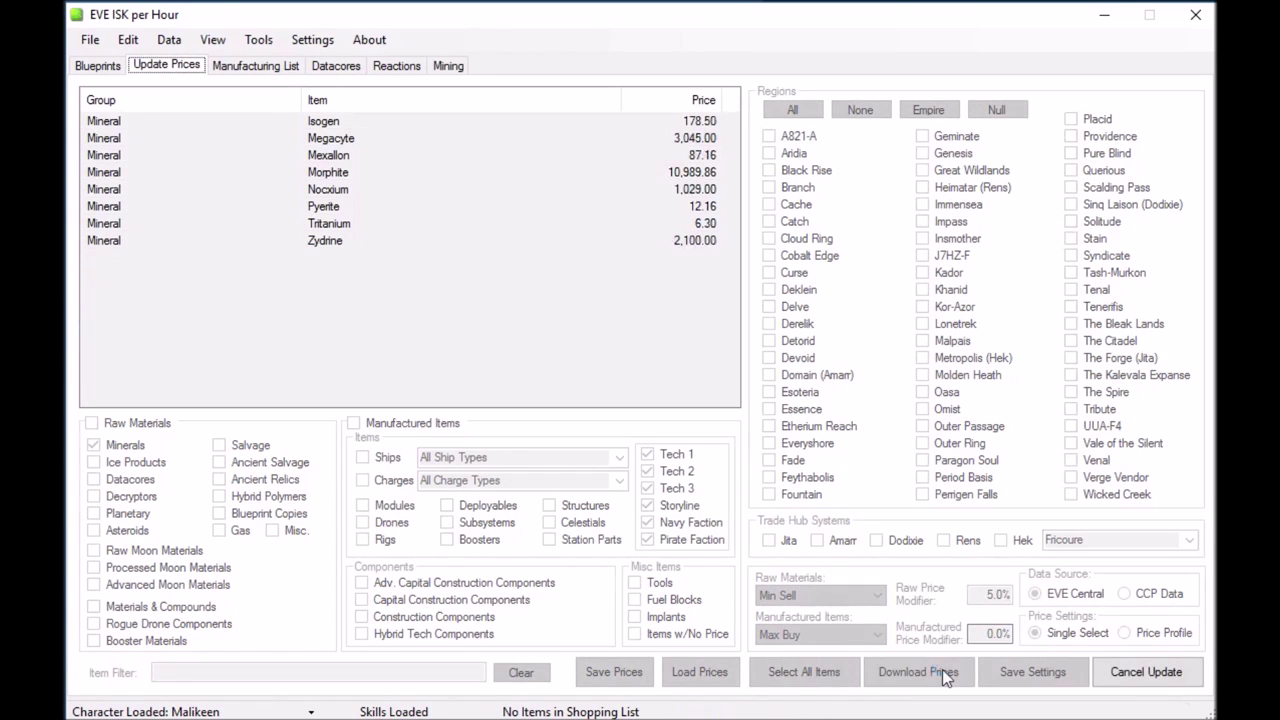
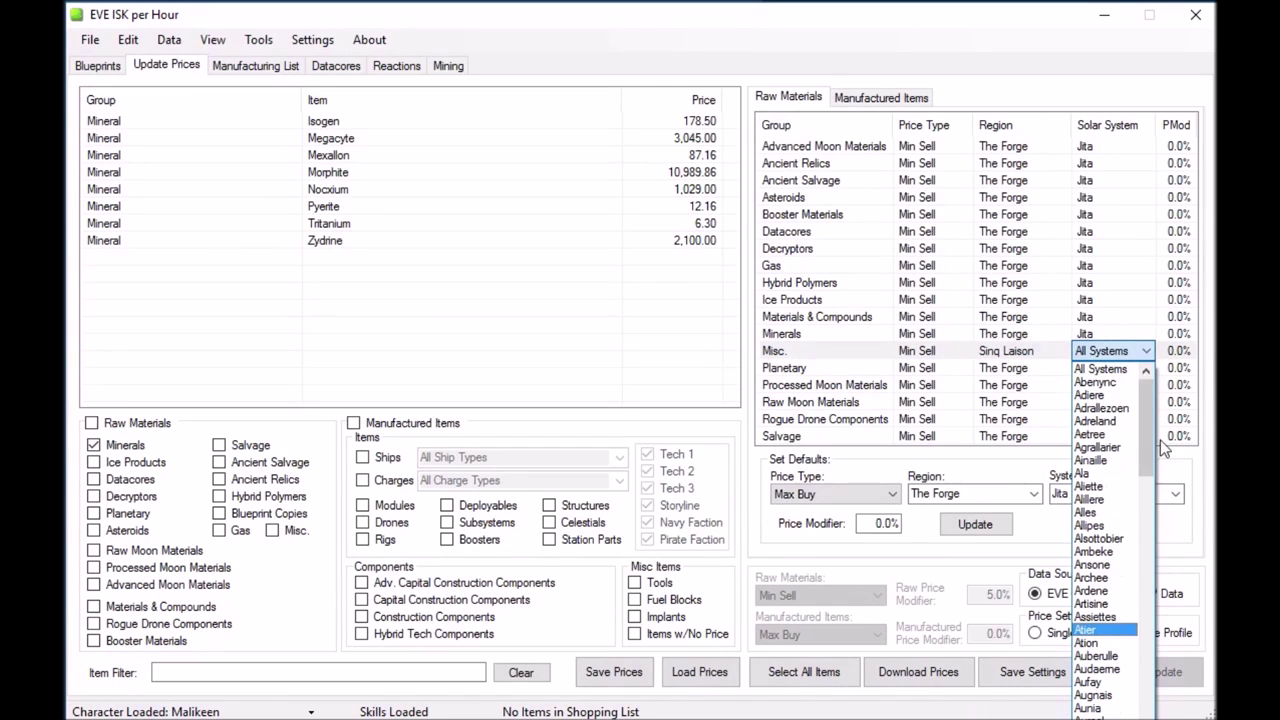
Price Misc. raw materials from Dodixie and manufactured Ships from the Metropolis region.
scroll(1153, 435, "down", 18)
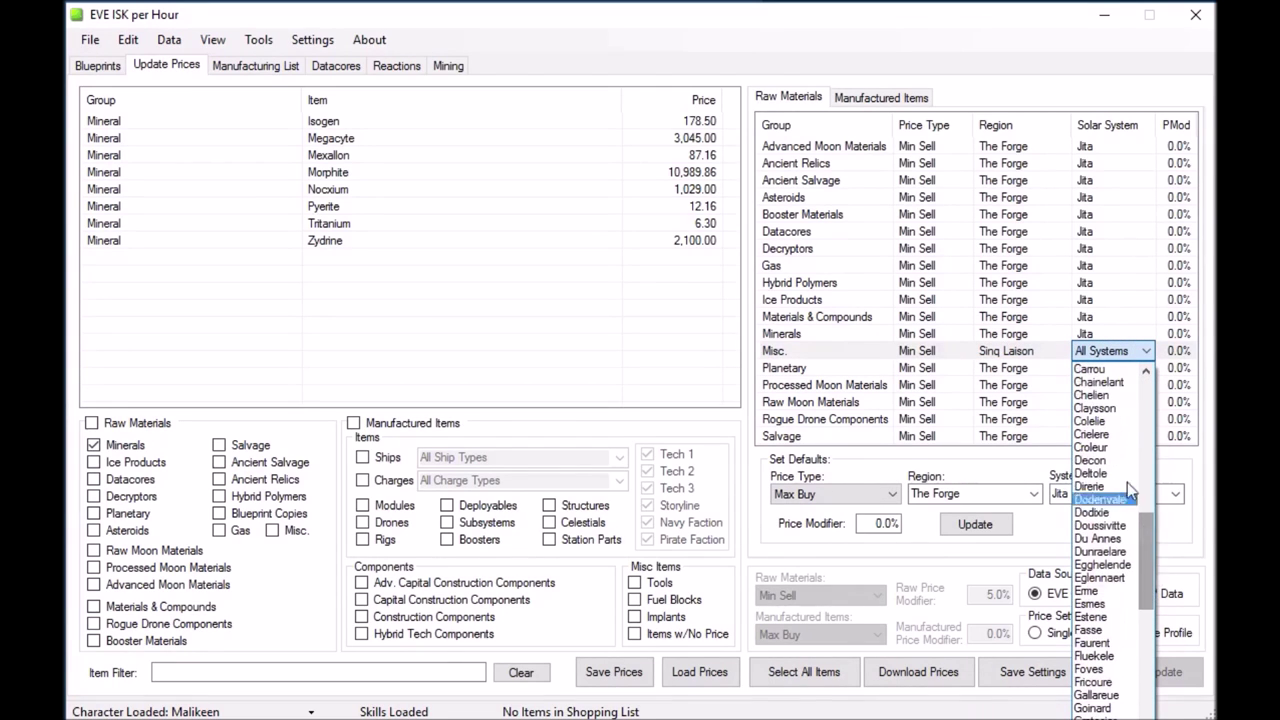
left_click(1110, 512)
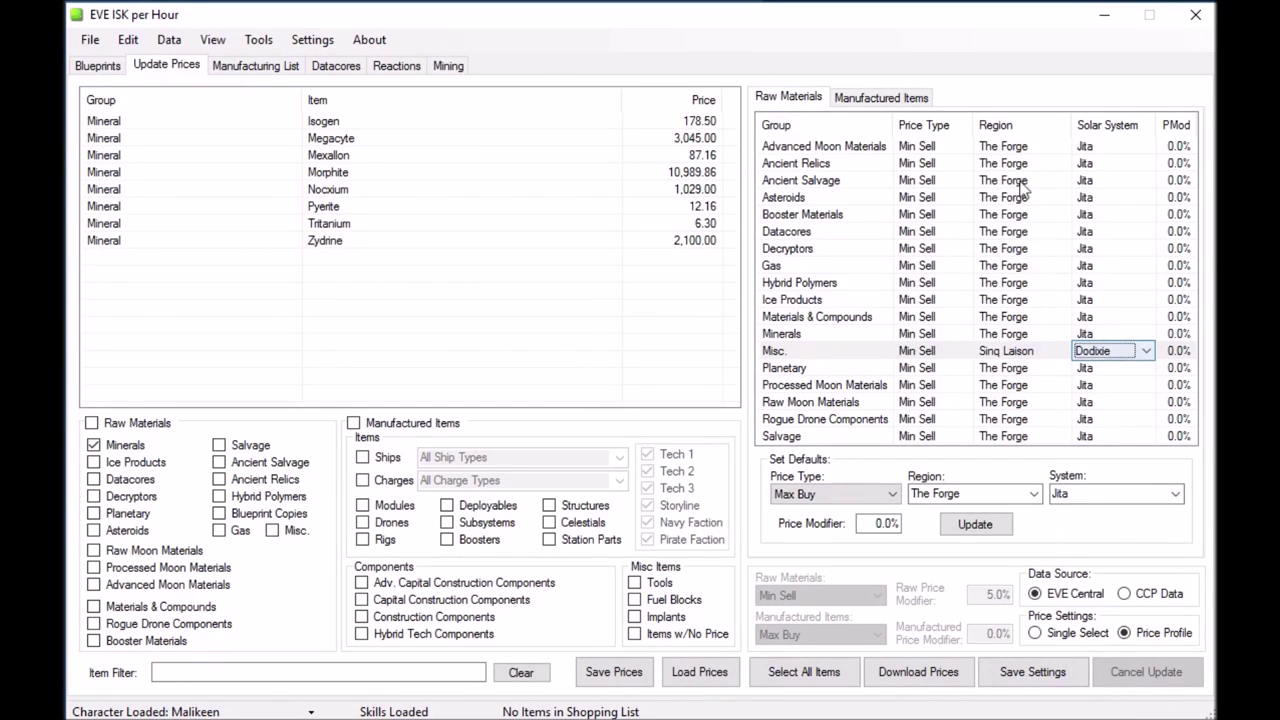
left_click(880, 97)
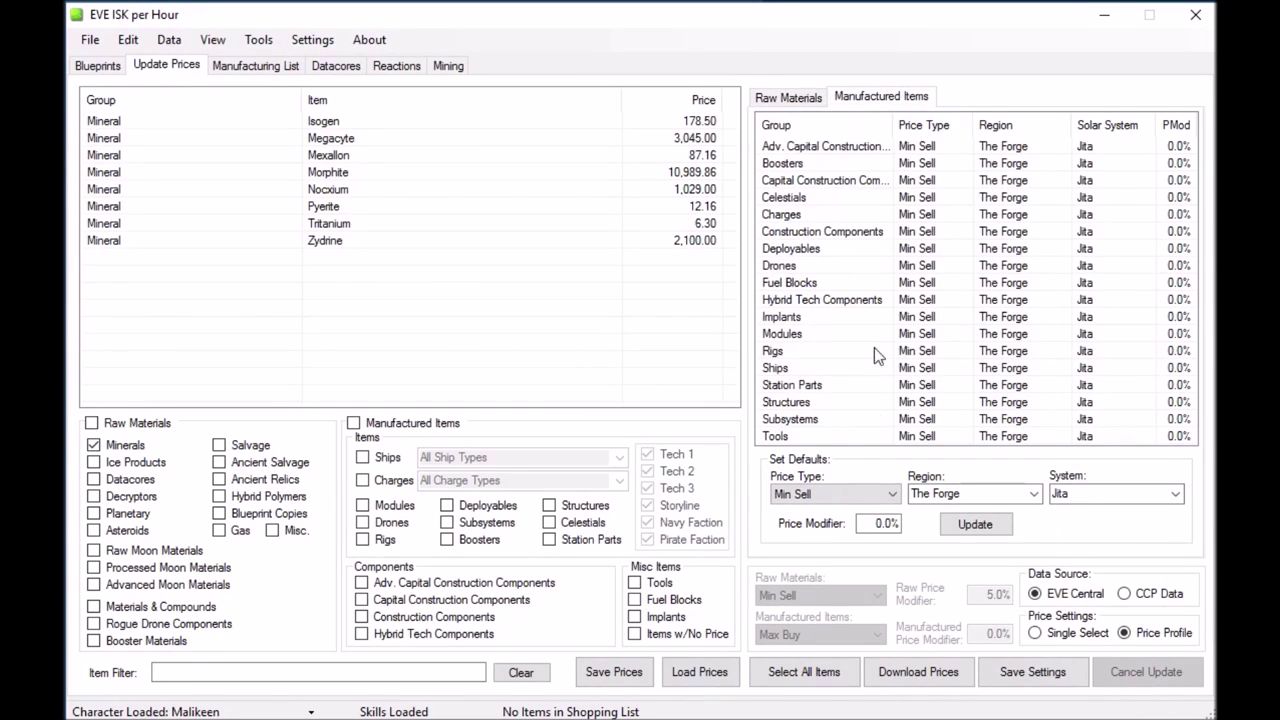
left_click(1060, 370)
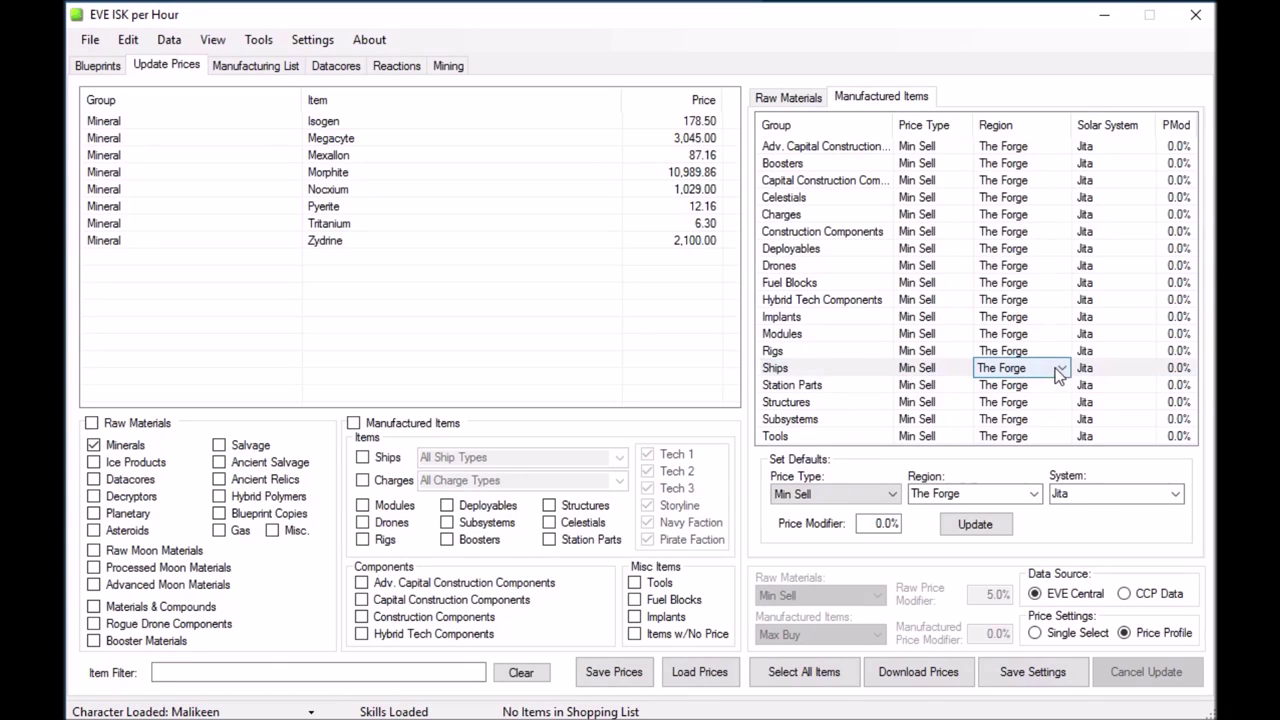
left_click(1062, 370)
left_click(1062, 369)
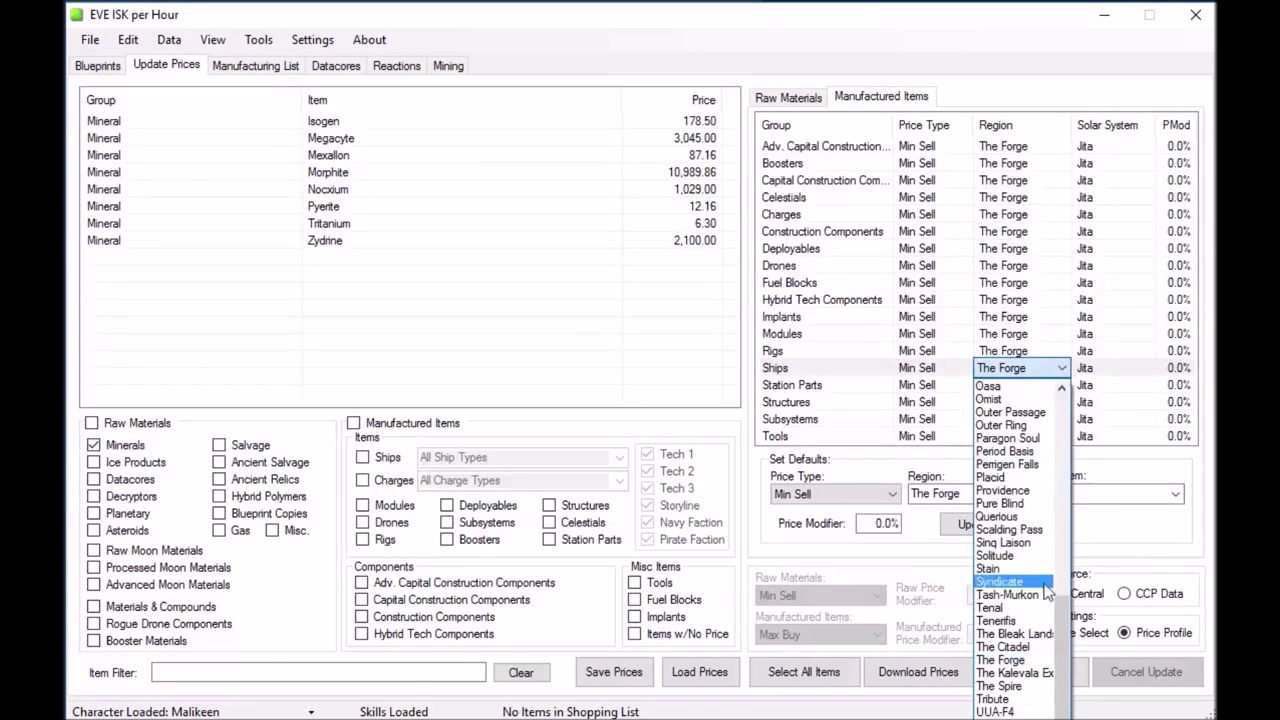
scroll(1030, 620, "up", 9)
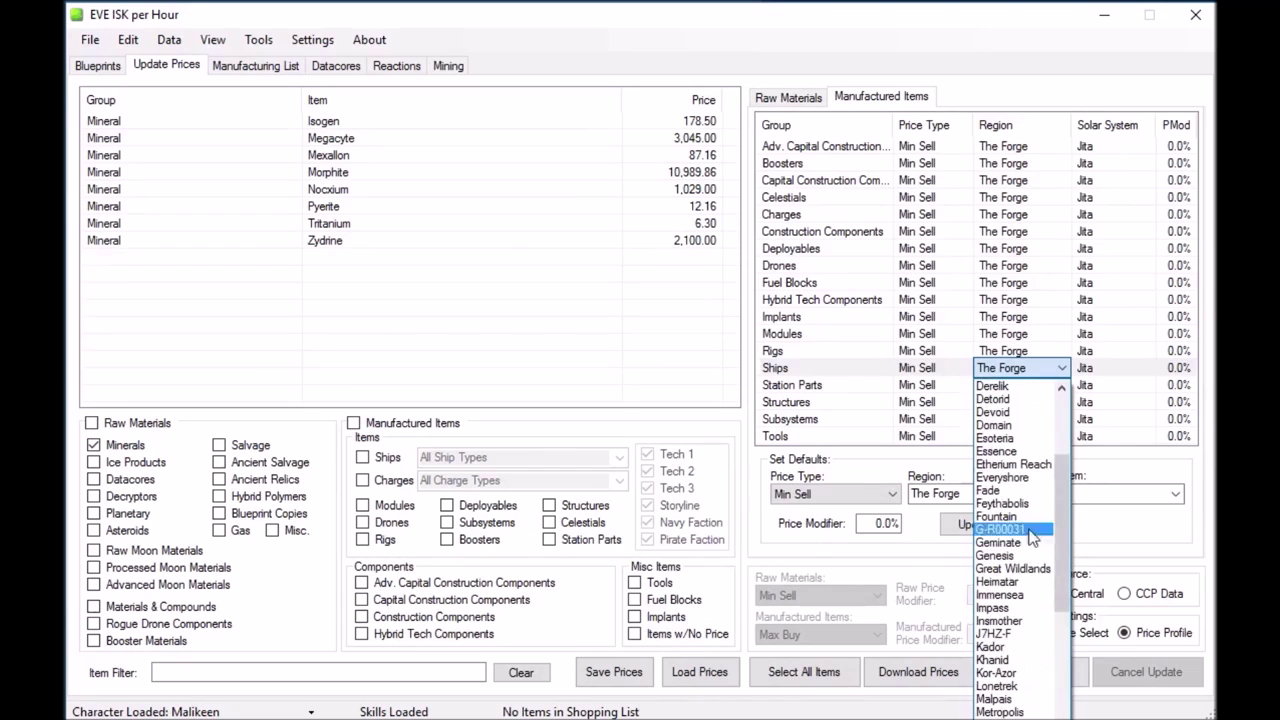
left_click(1015, 690)
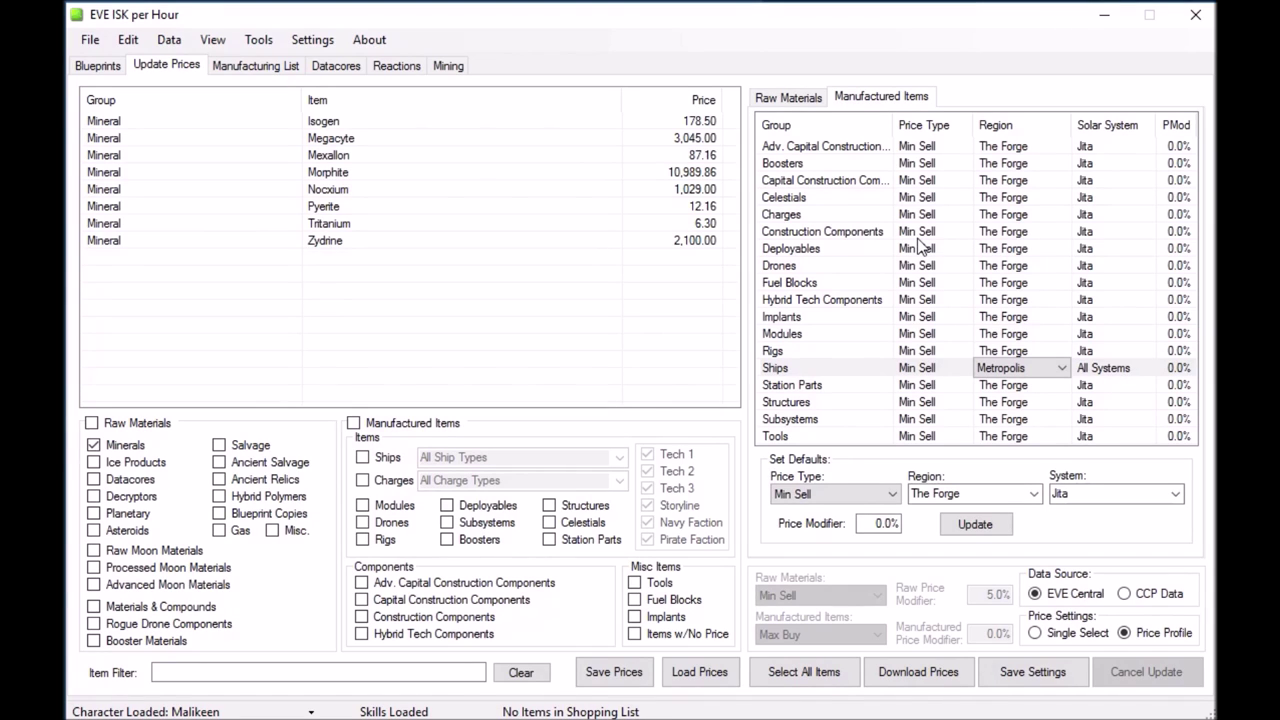
left_click(800, 98)
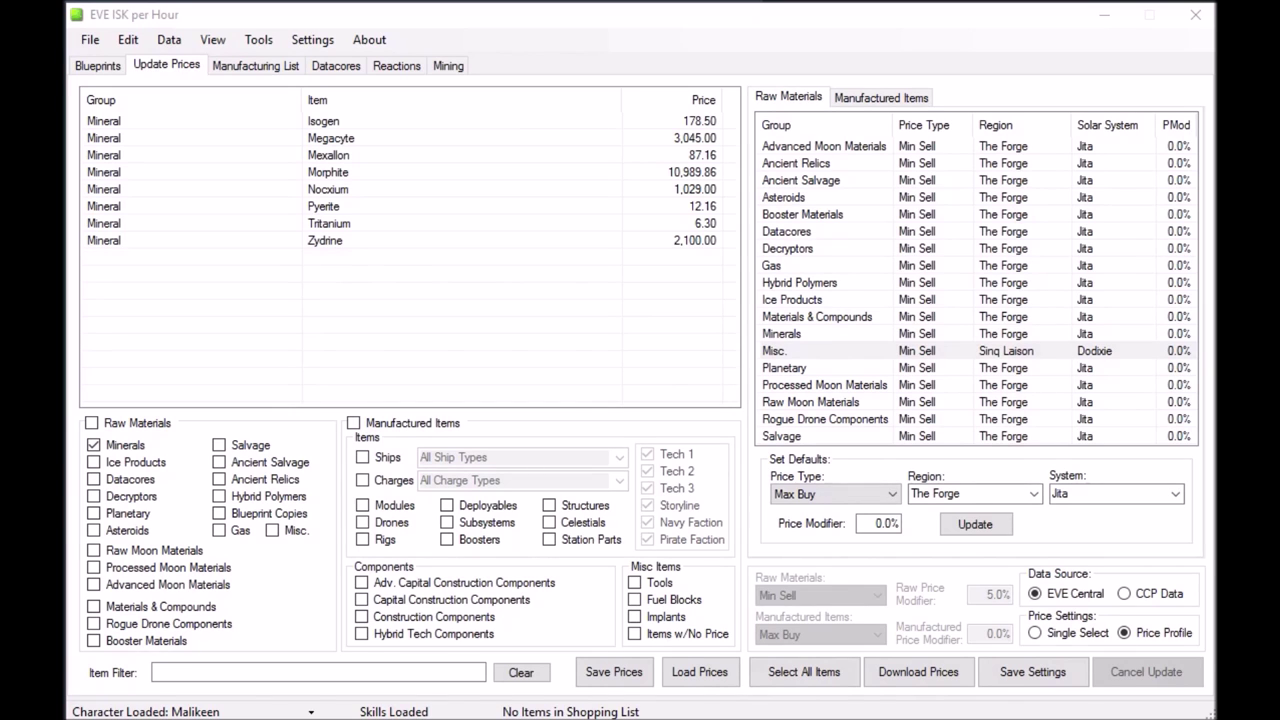
Load the 10MN Afterburner II Blueprint in the blueprint calculator.
left_click(97, 66)
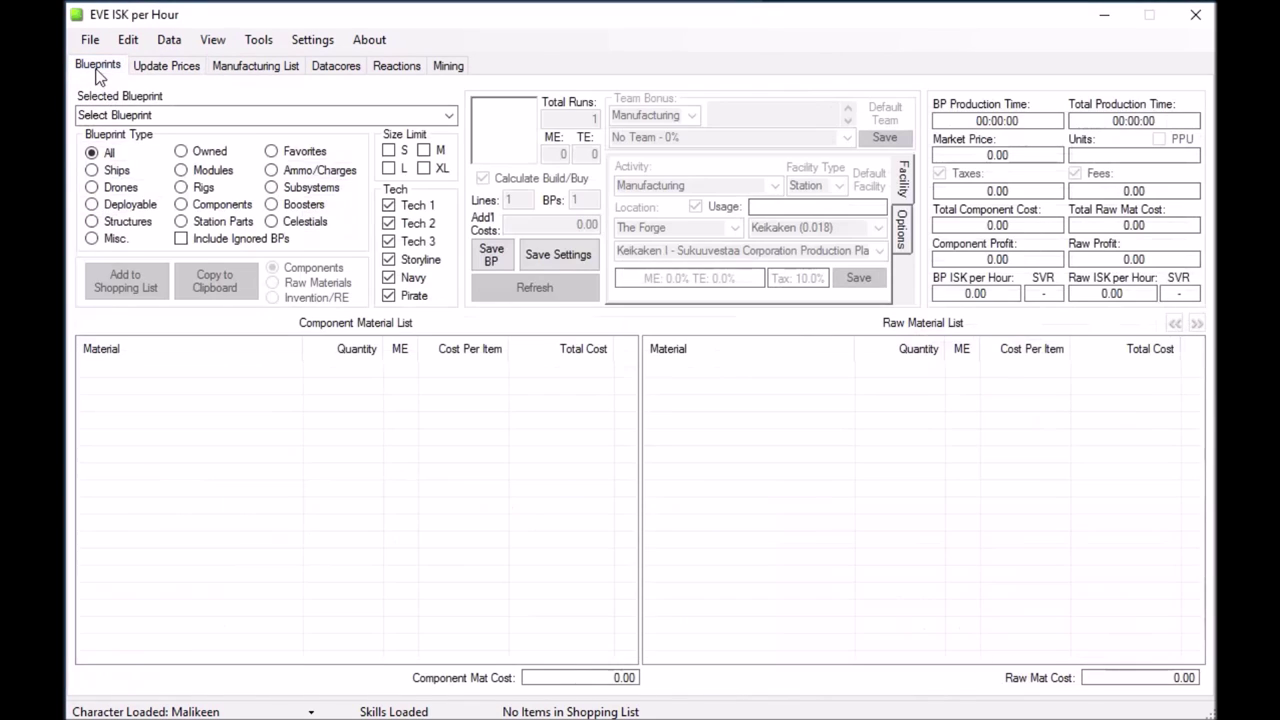
left_click(449, 119)
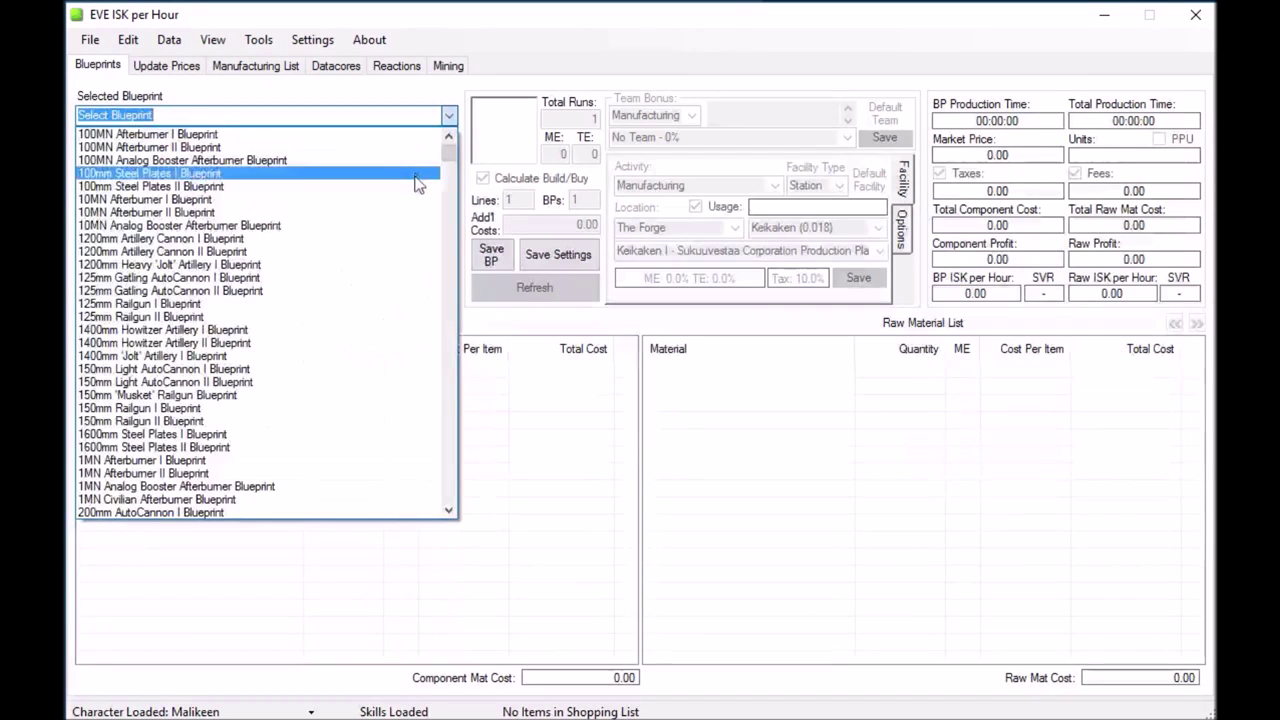
left_click(414, 213)
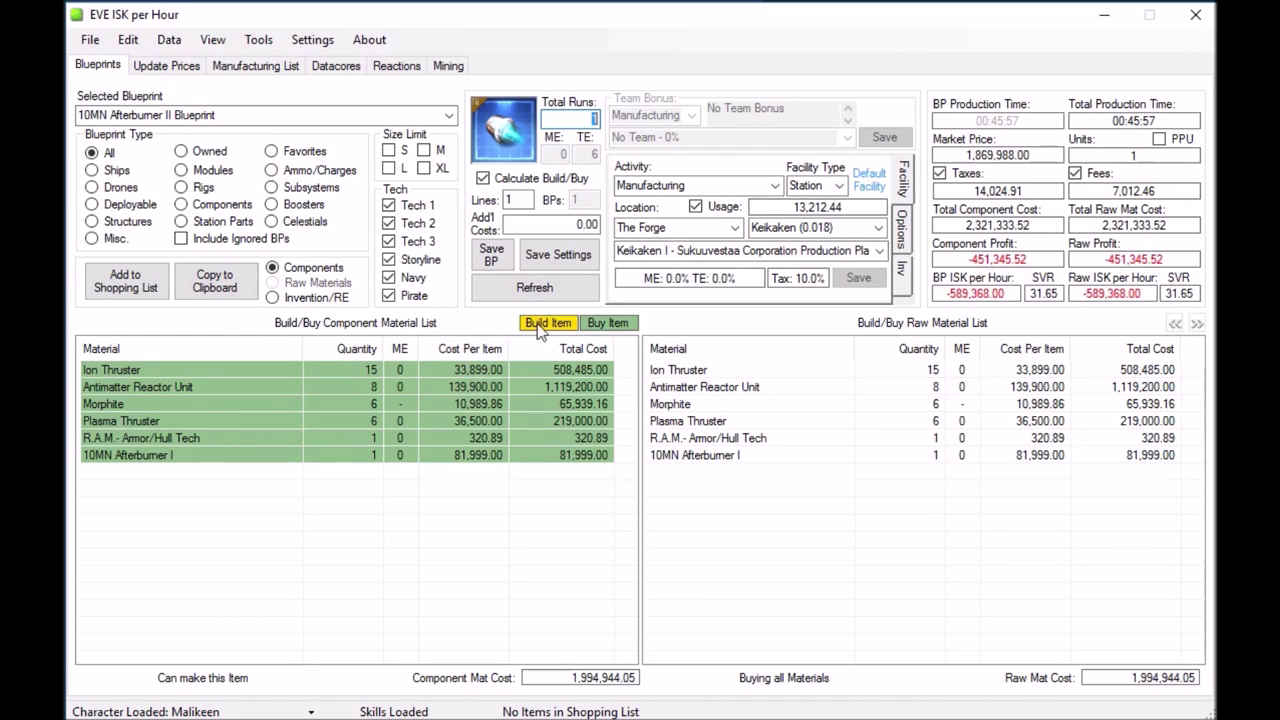
Search the blueprint list for 'ANSH' and load the Anshar Blueprint.
left_click(449, 116)
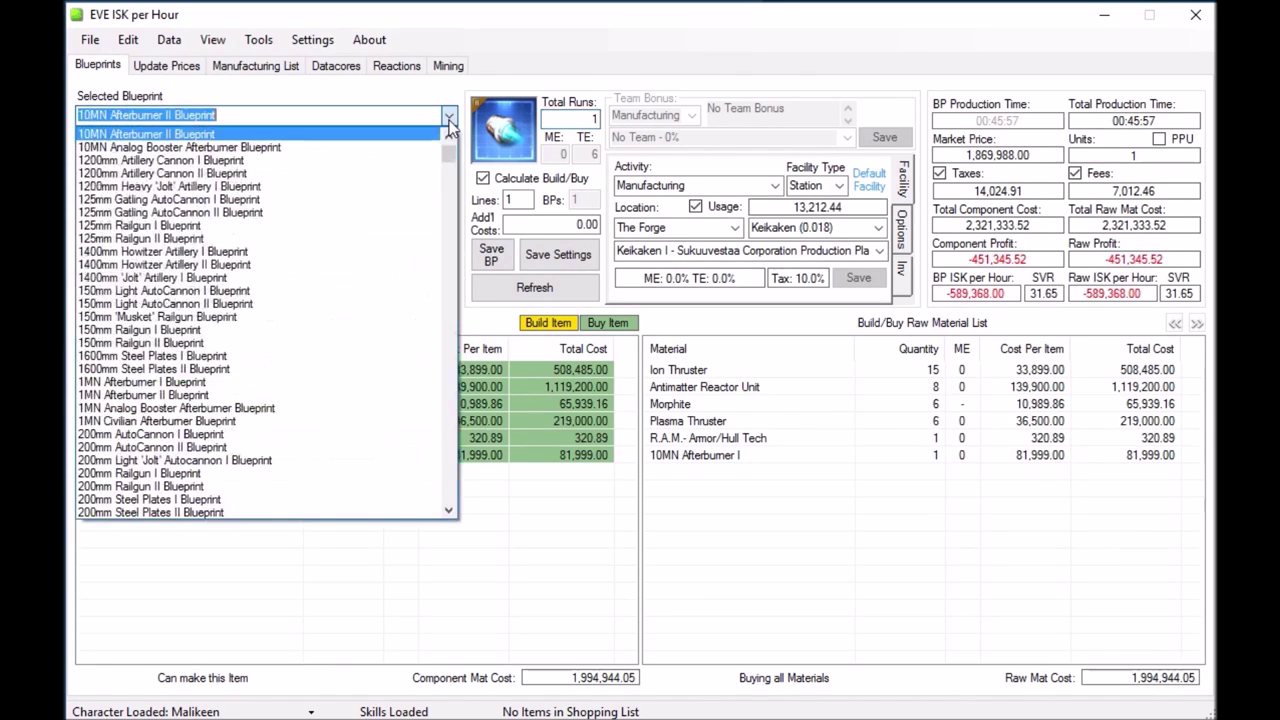
type("ANSH")
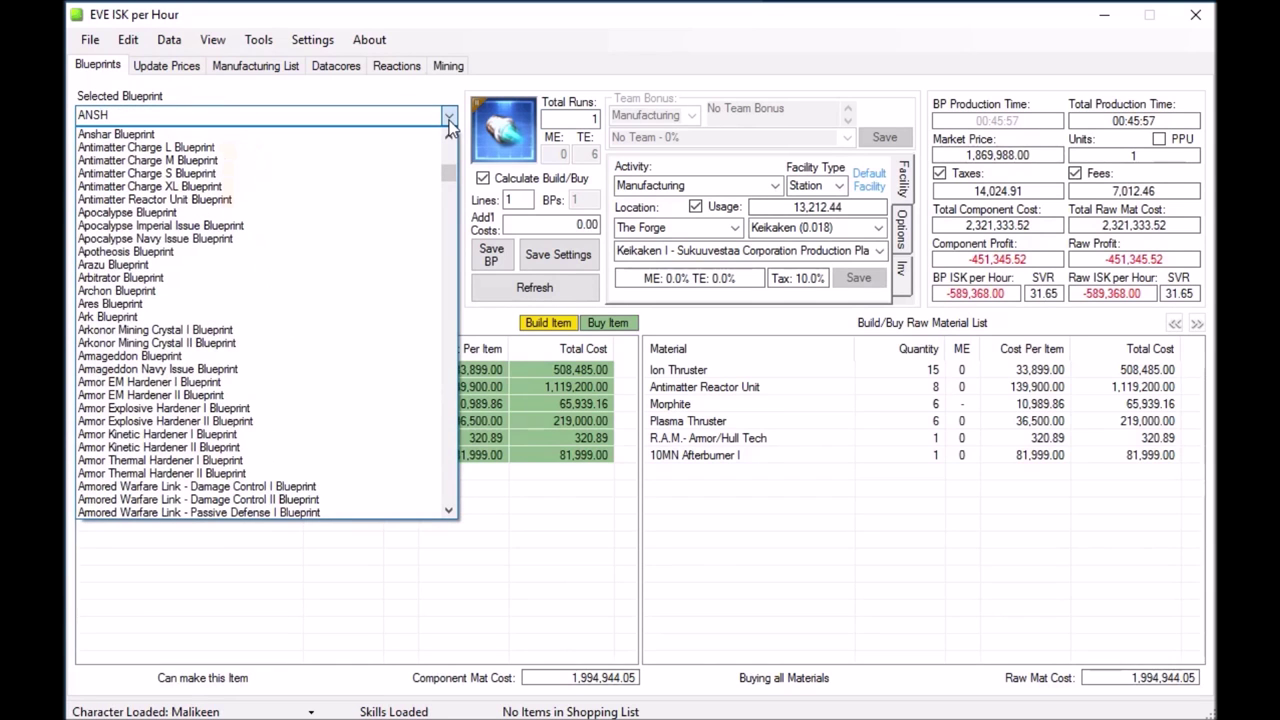
left_click(338, 134)
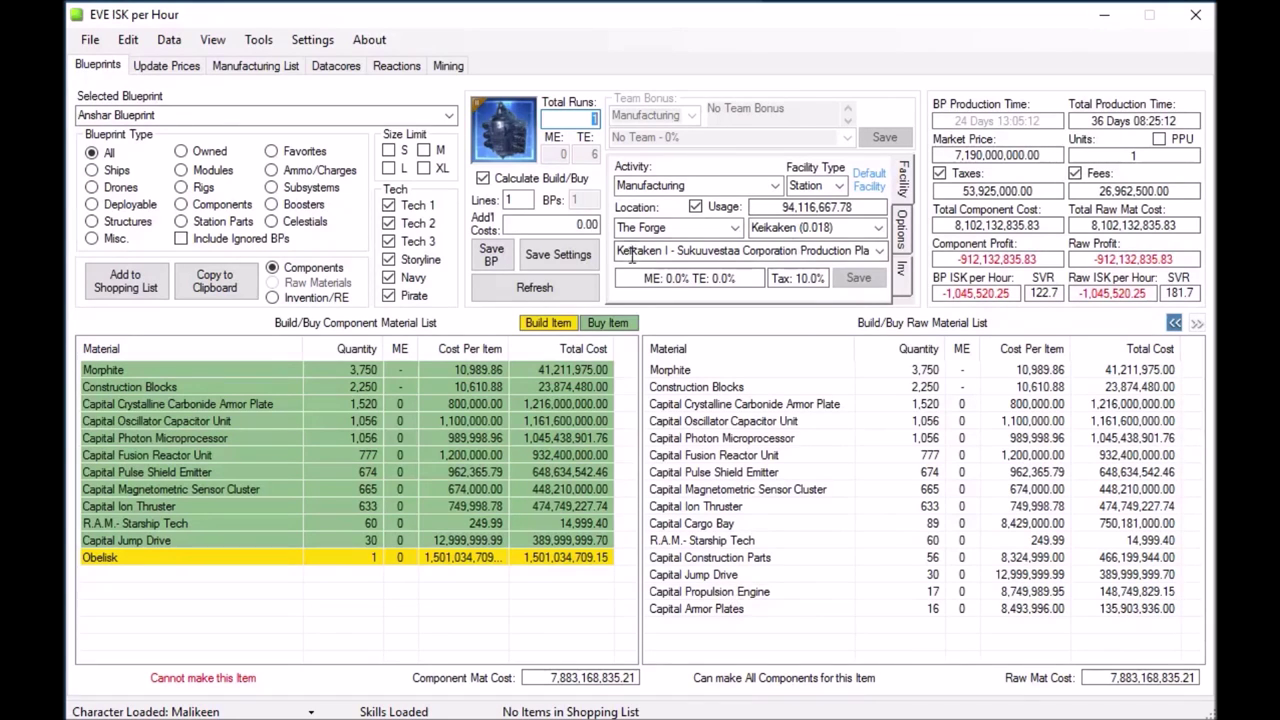
Turn off Calculate Build/Buy so the Anshar's components break down to minerals.
left_click(543, 177)
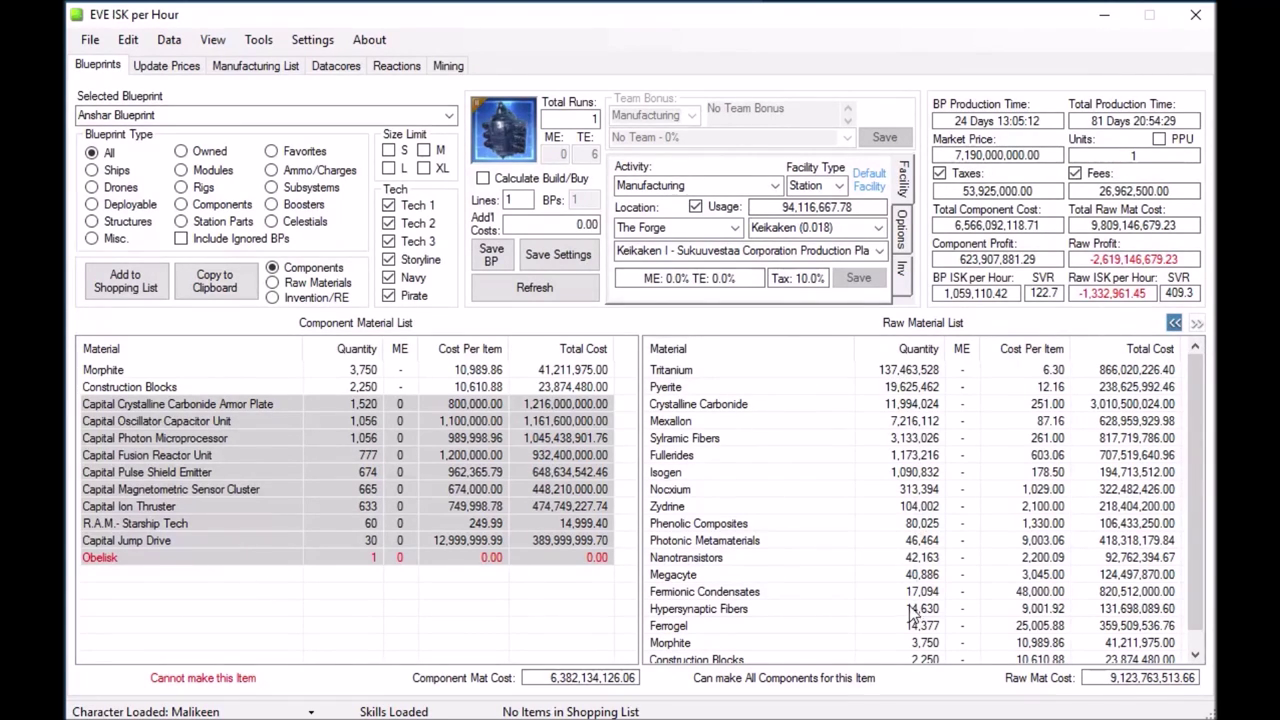
scroll(1197, 417, "down", 1)
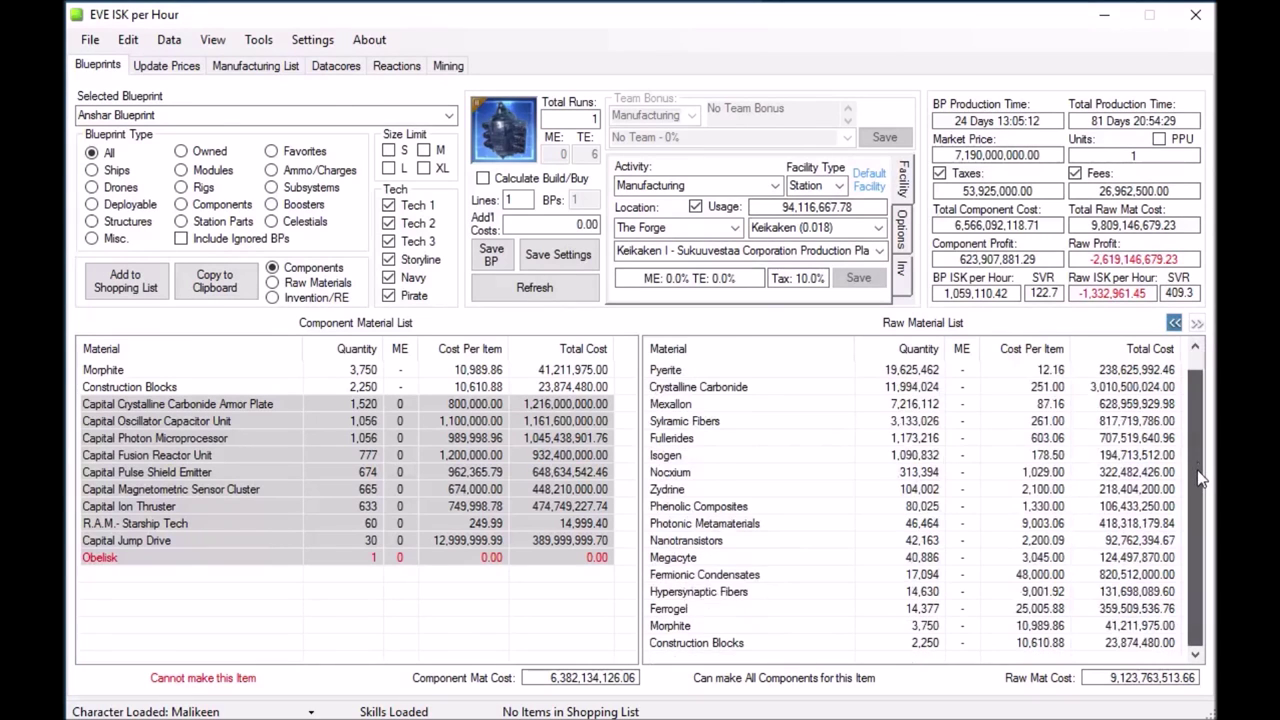
scroll(1193, 404, "up", 1)
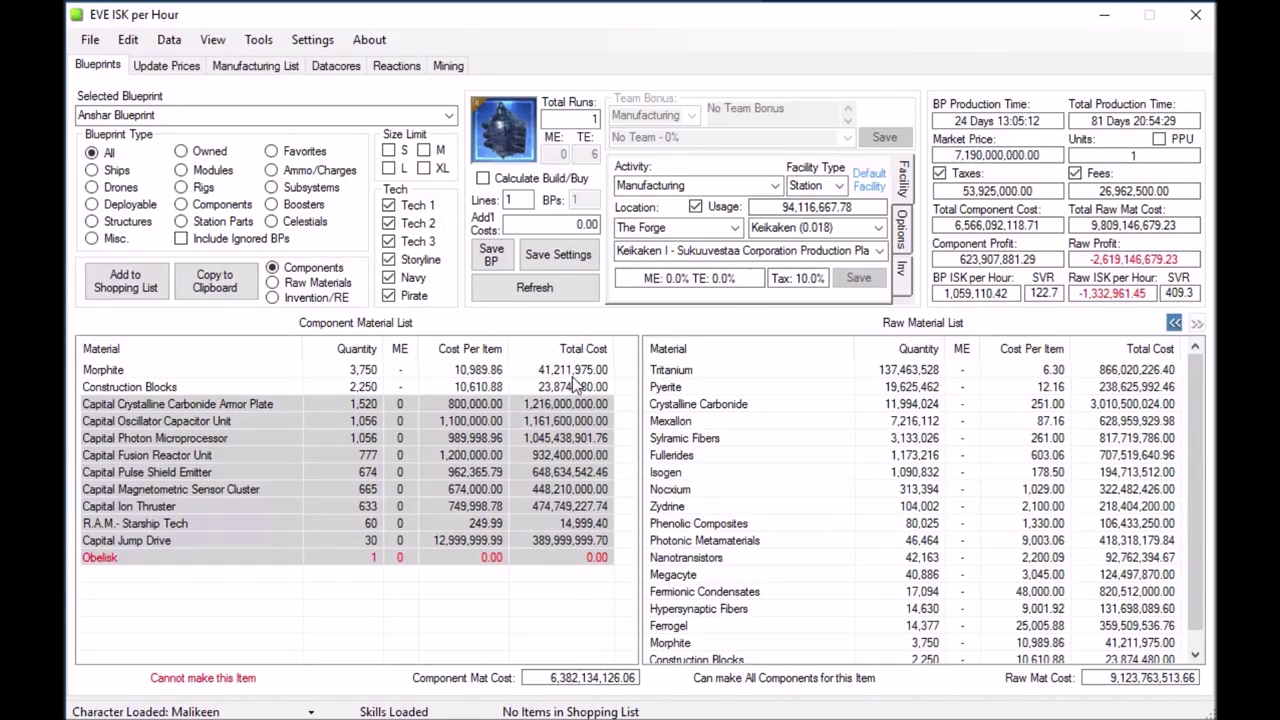
Set Morphite's cost per item to 10,000.
left_click(480, 370)
left_click(480, 370)
type("10,000")
key("Return")
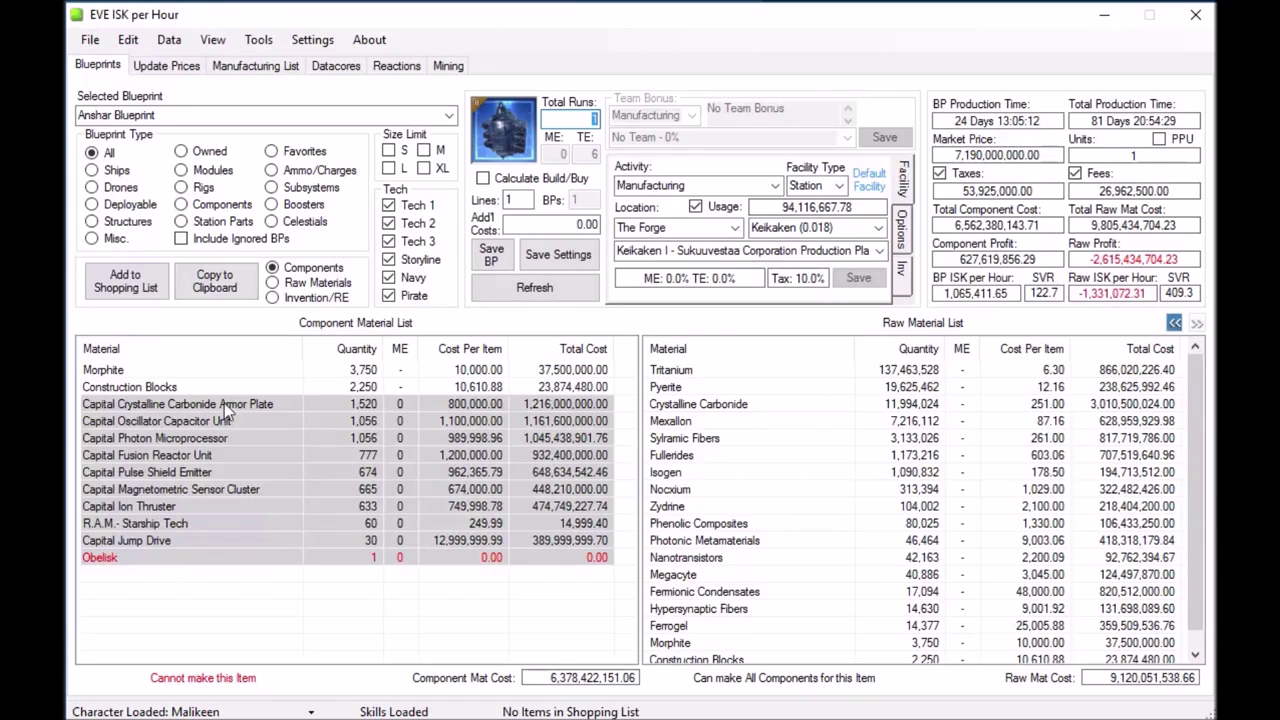
double_click(254, 558)
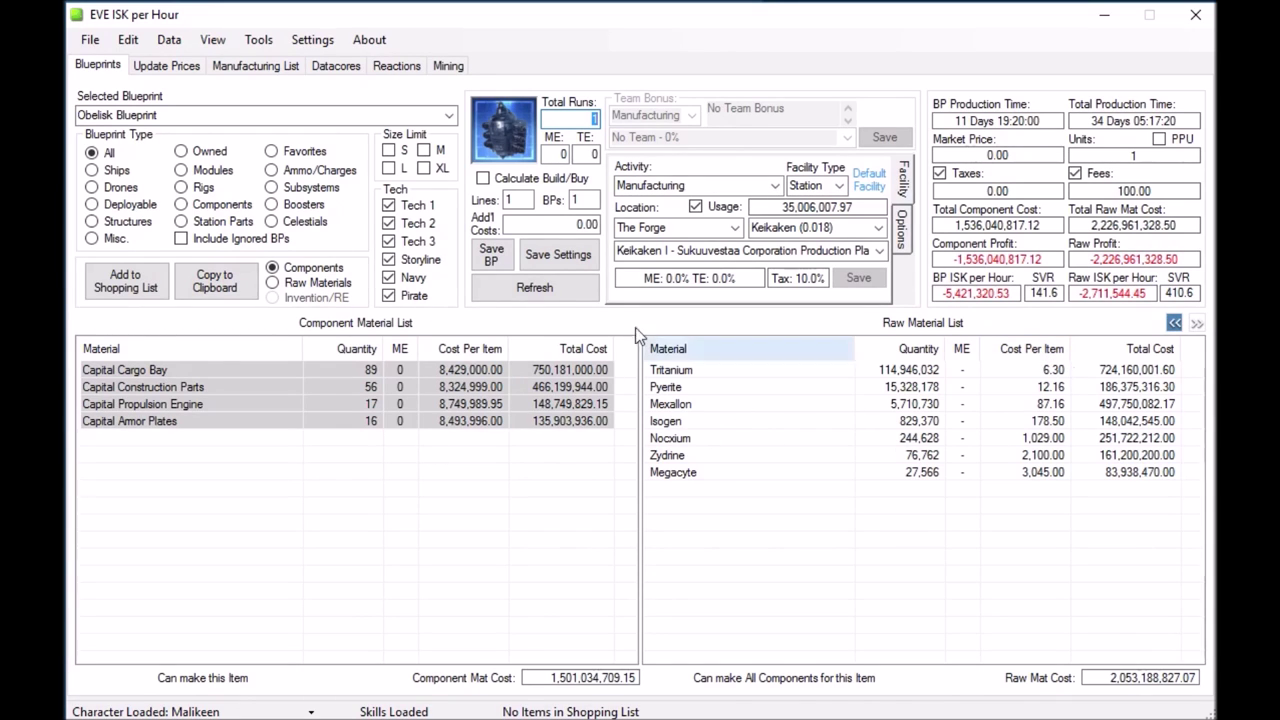
double_click(239, 376)
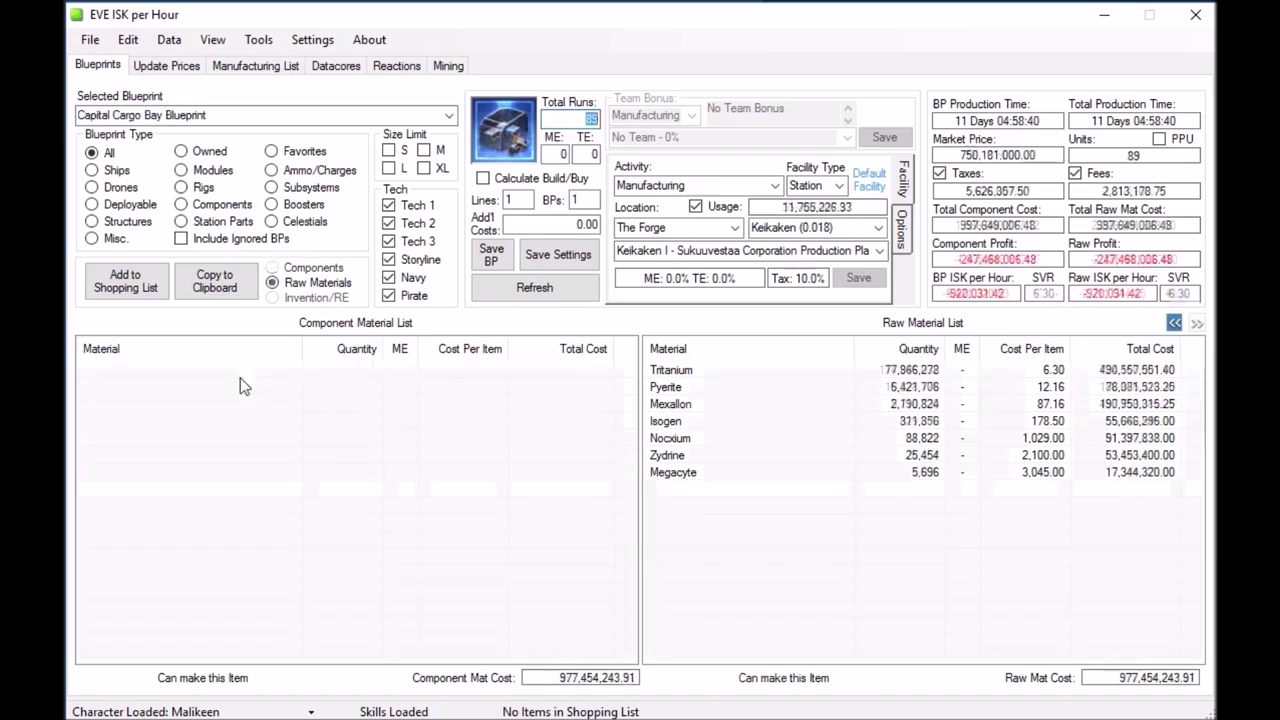
key("alt+Left")
key("alt+Left")
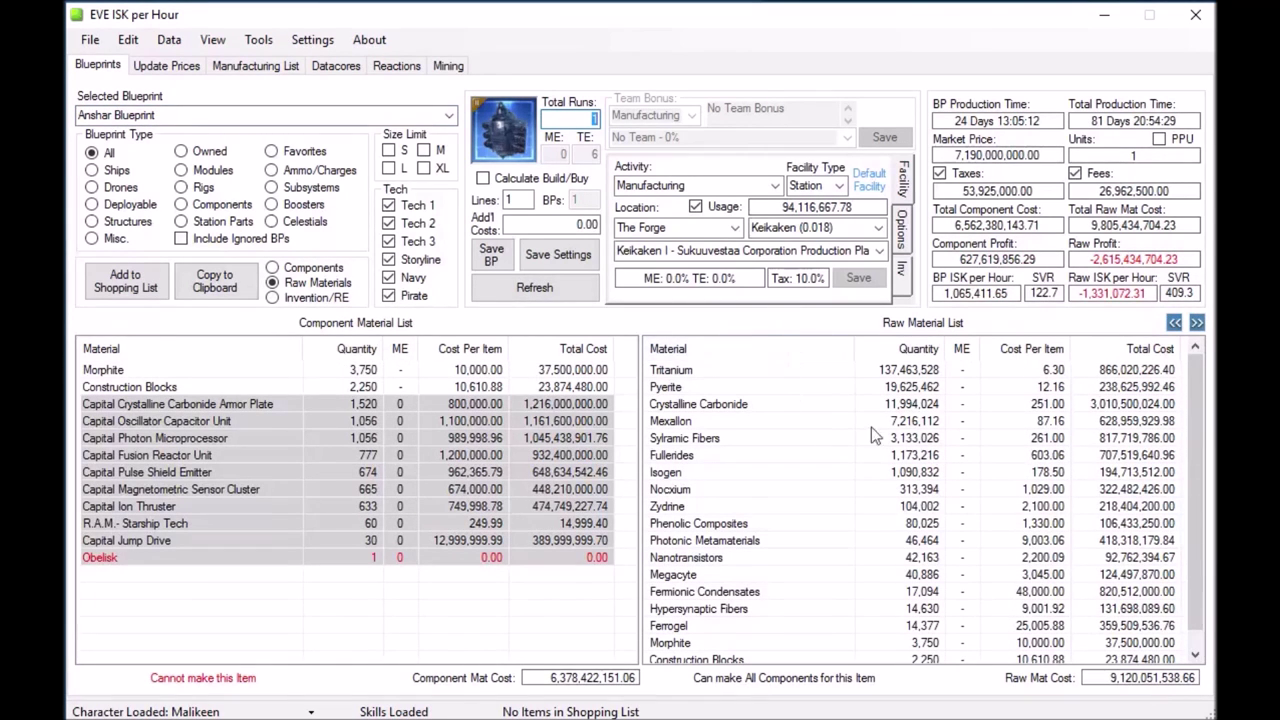
left_click(1198, 326)
left_click(1198, 326)
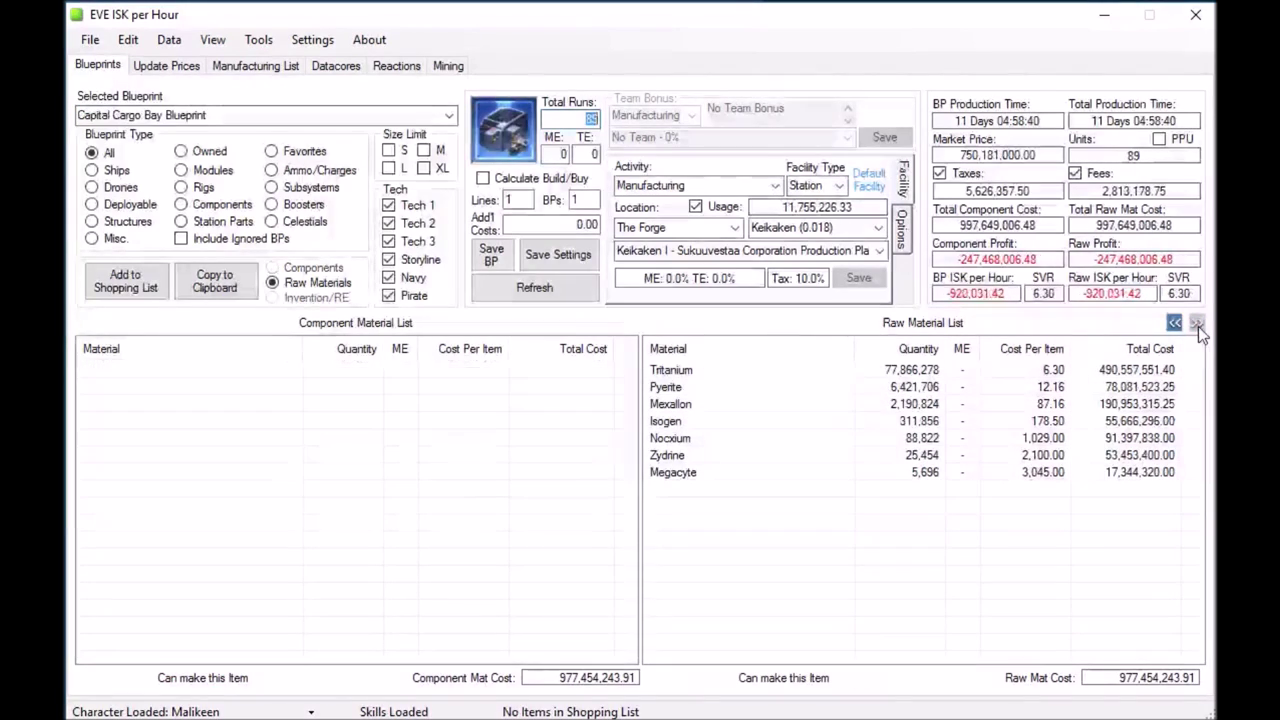
left_click(1173, 322)
left_click(1173, 322)
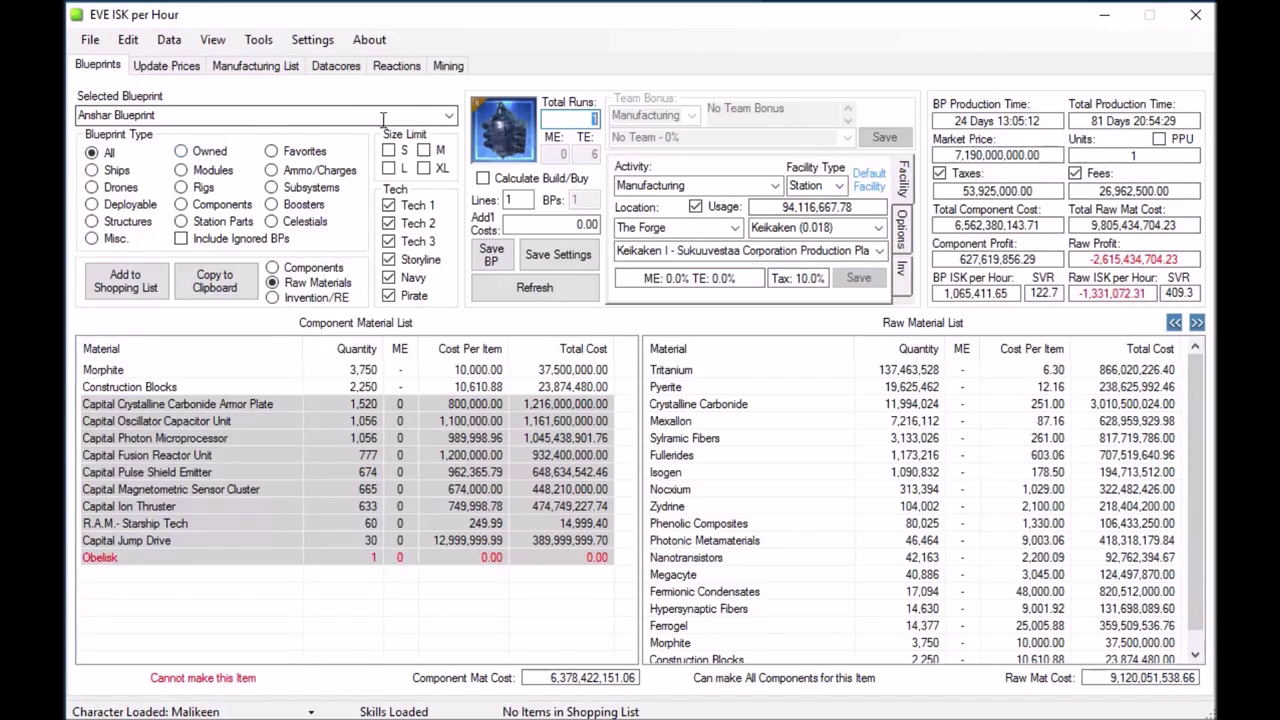
Filter blueprints to Ships and load the Algos Blueprint.
left_click(449, 117)
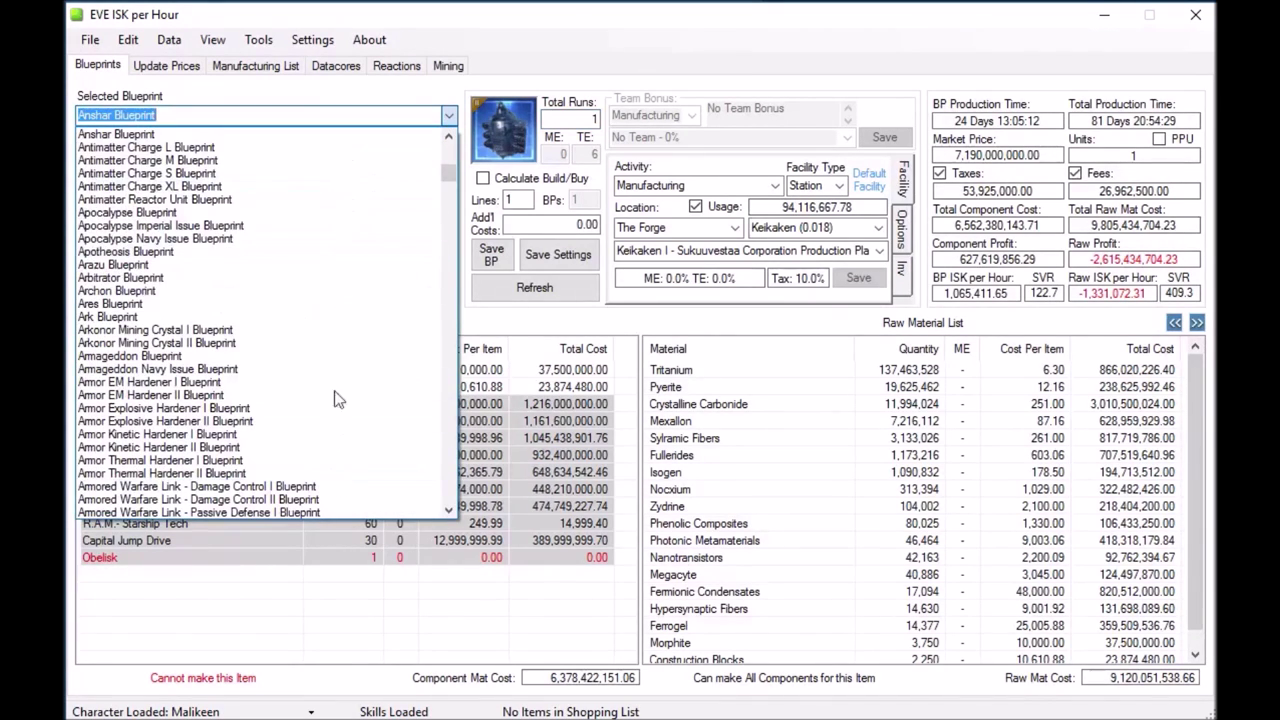
left_click(440, 113)
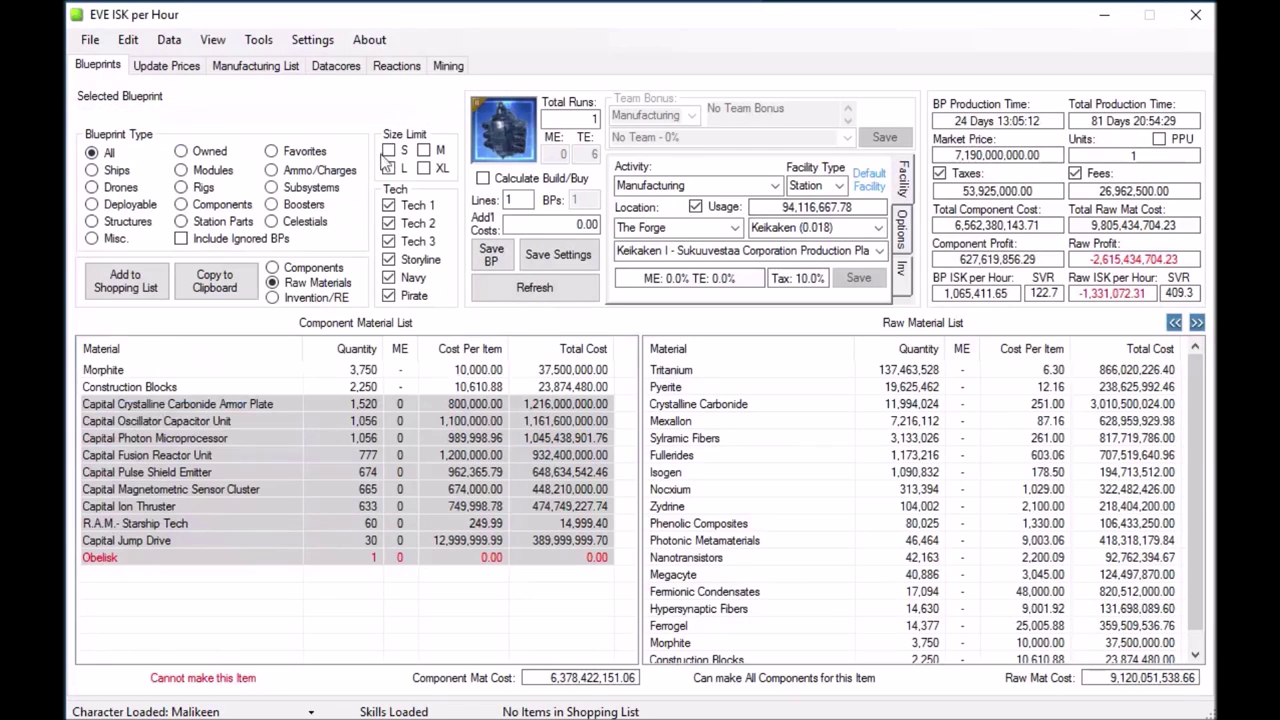
left_click(449, 116)
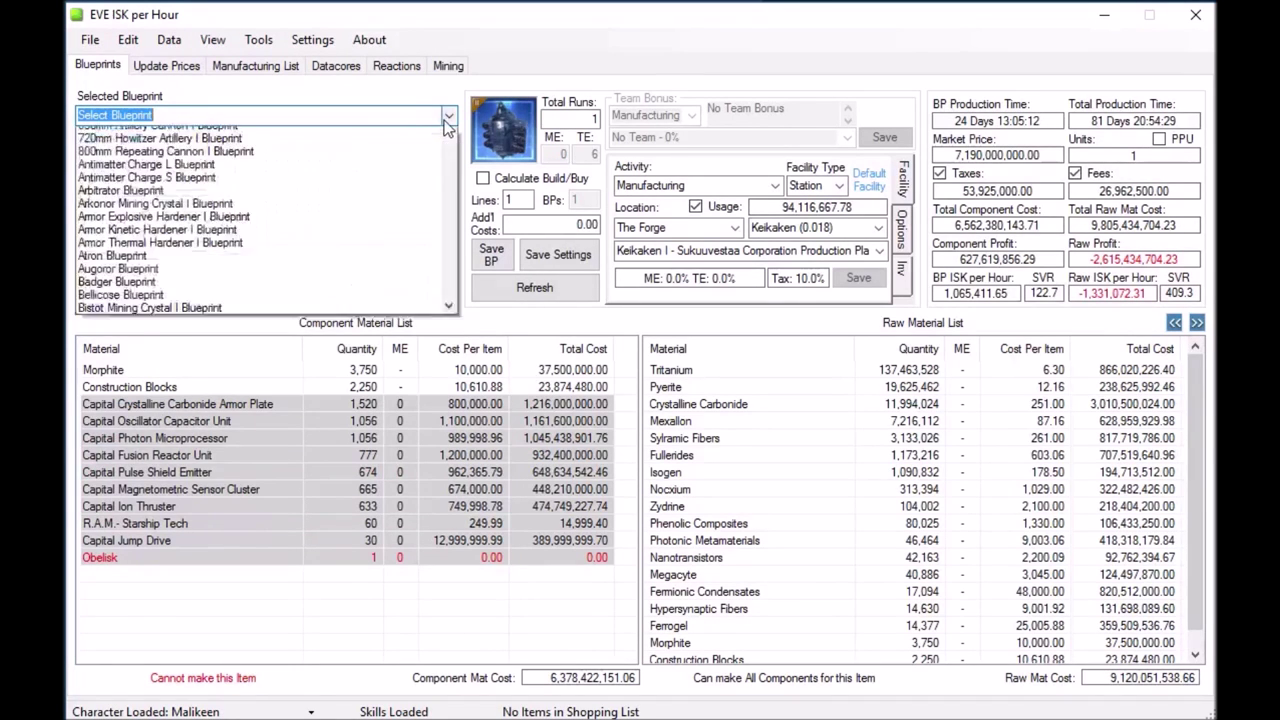
left_click_drag(450, 167, 430, 148)
left_click(486, 94)
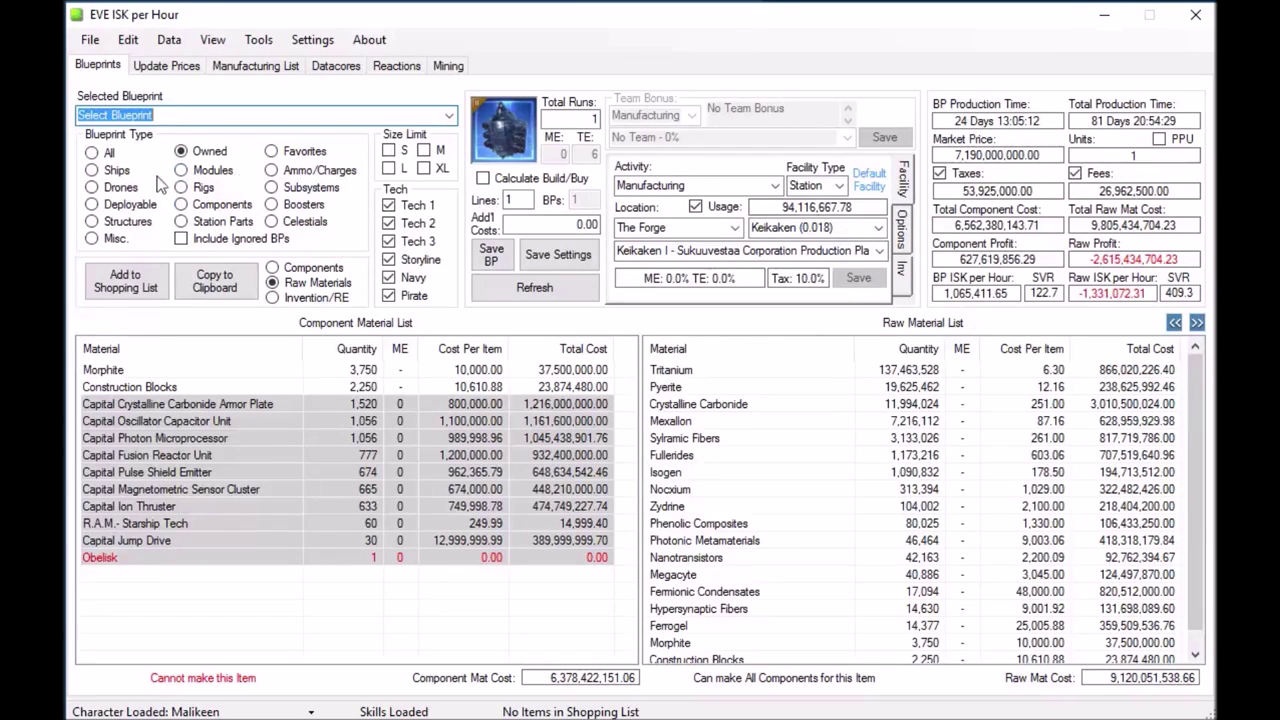
left_click(117, 172)
left_click(448, 115)
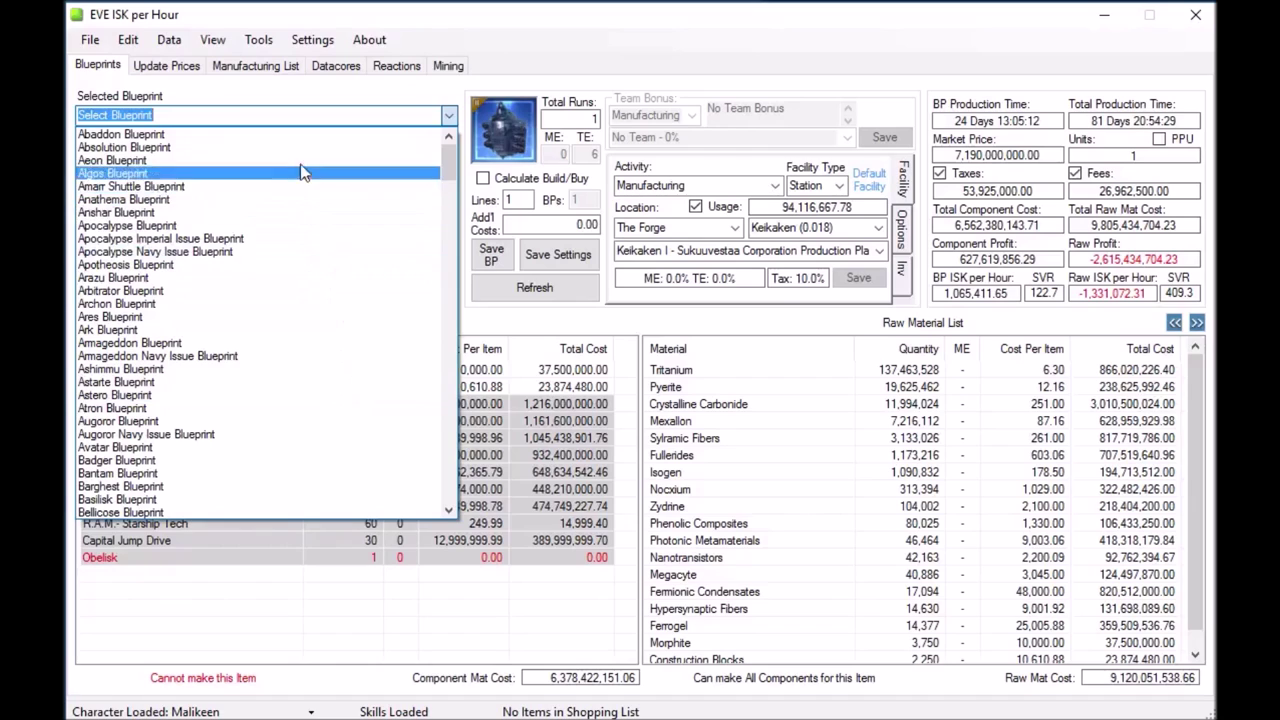
left_click(303, 178)
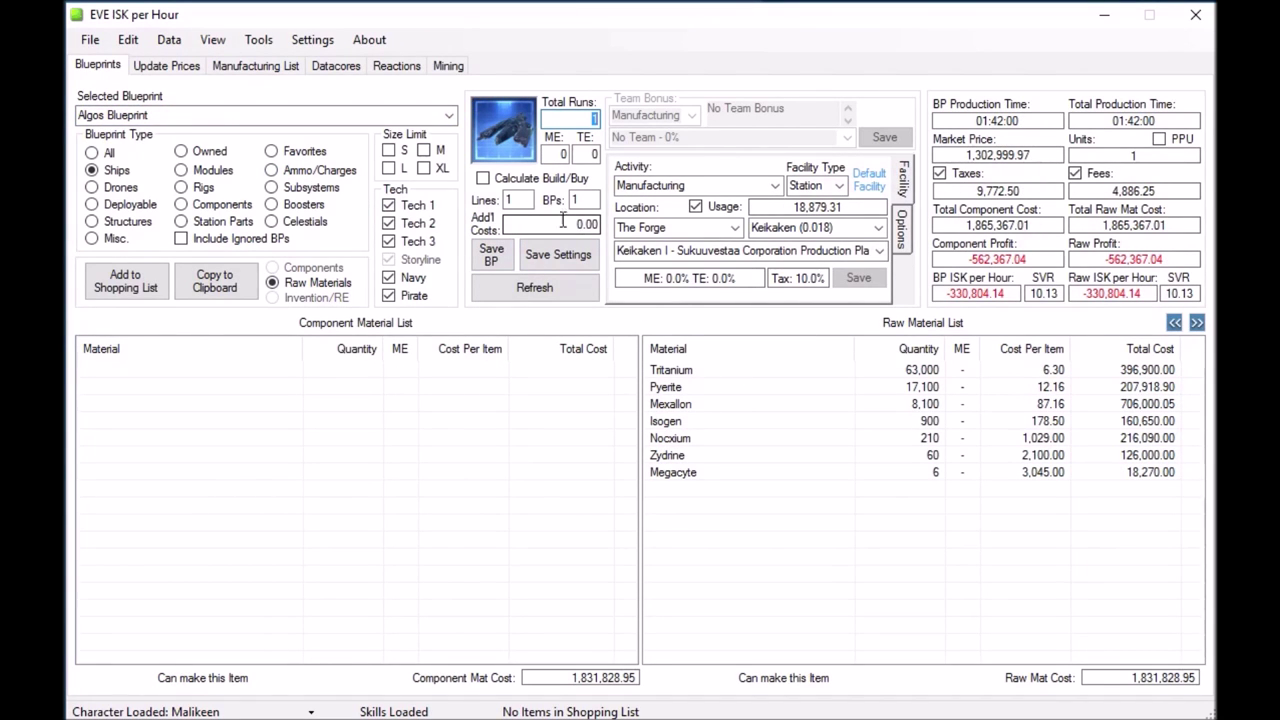
Set the Algos blueprint's material efficiency to 10.
double_click(556, 155)
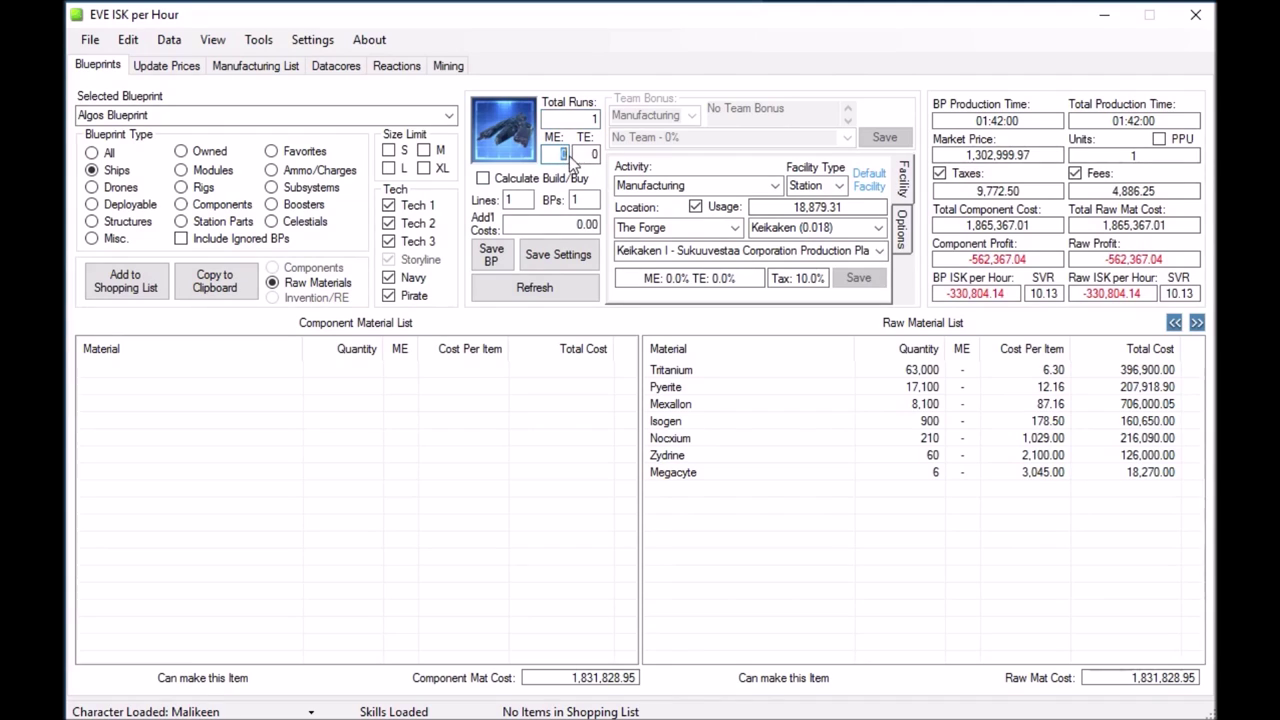
type("10")
key("Return")
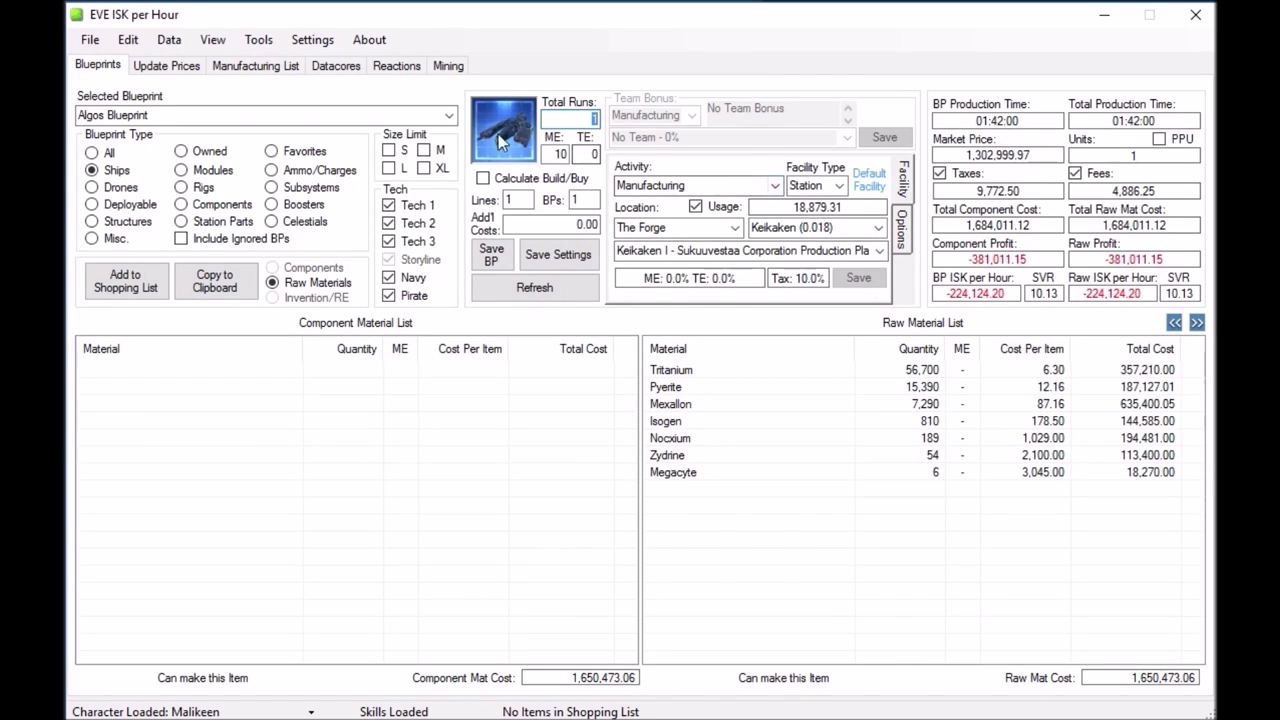
Manufacture at a POS Small Ship Assembly Array in Akkio, saved as the default facility.
left_click(779, 188)
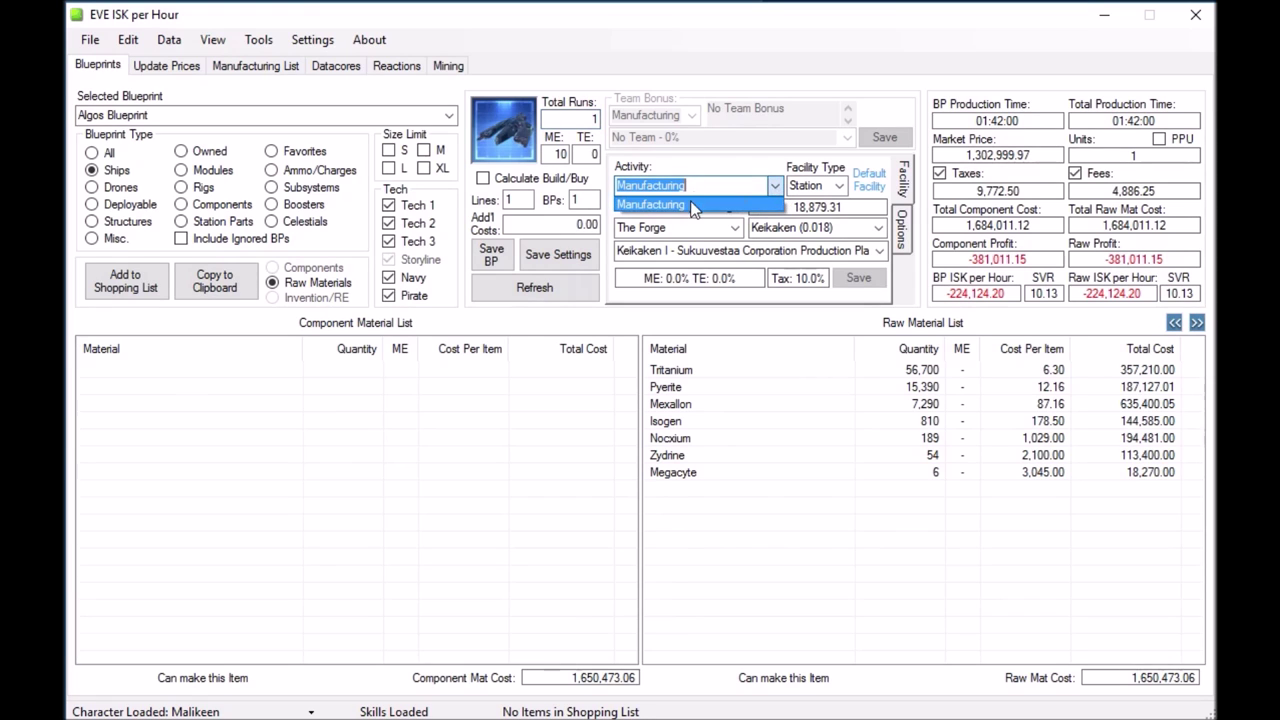
left_click(788, 203)
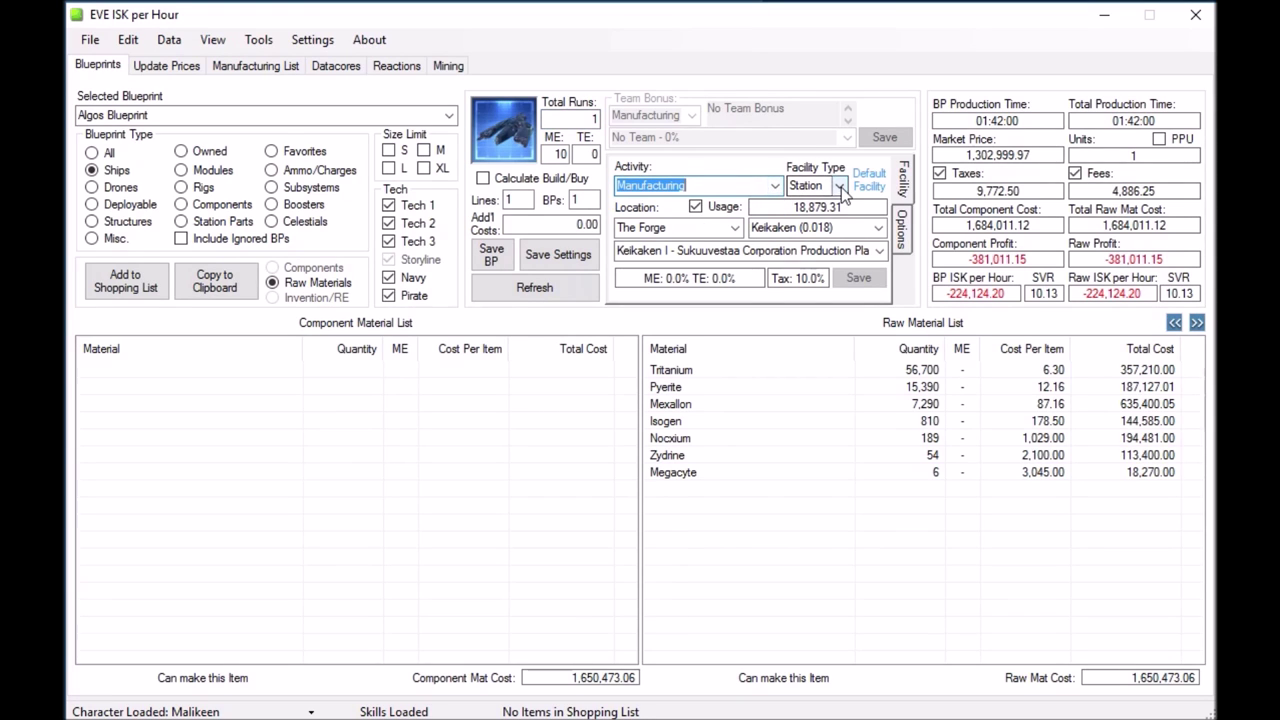
left_click(838, 186)
left_click(802, 230)
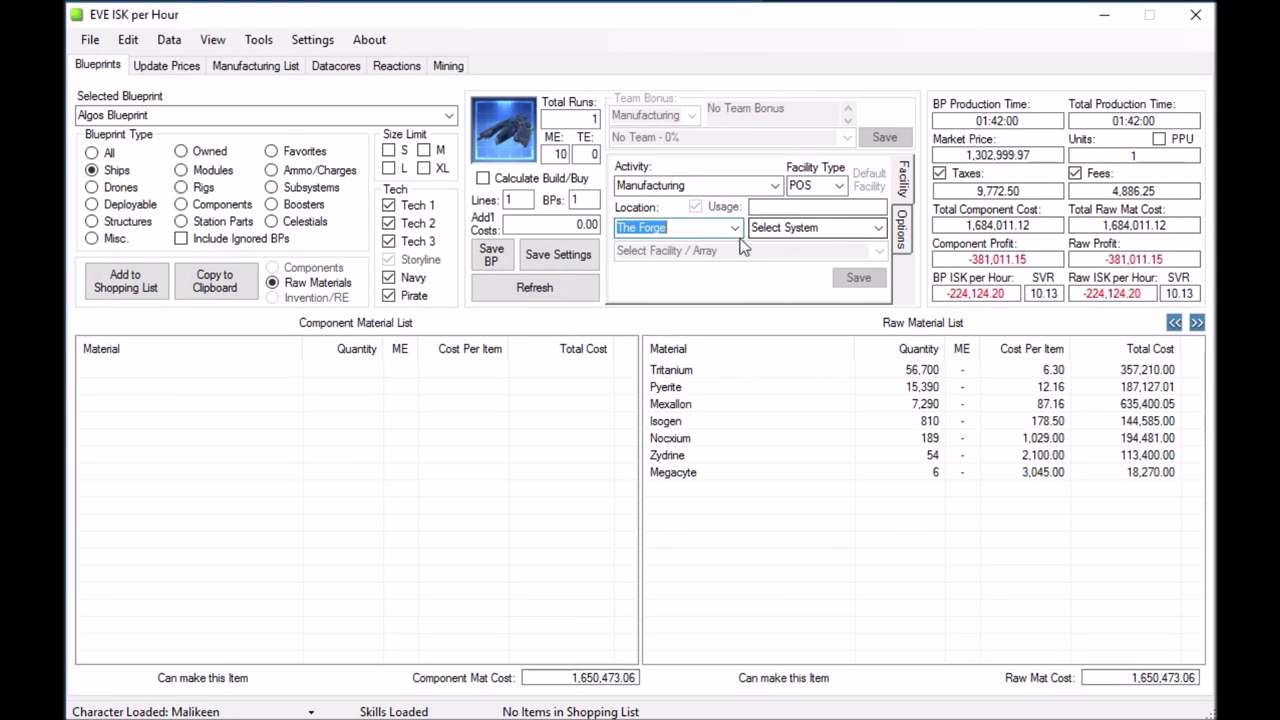
left_click(879, 228)
left_click(829, 310)
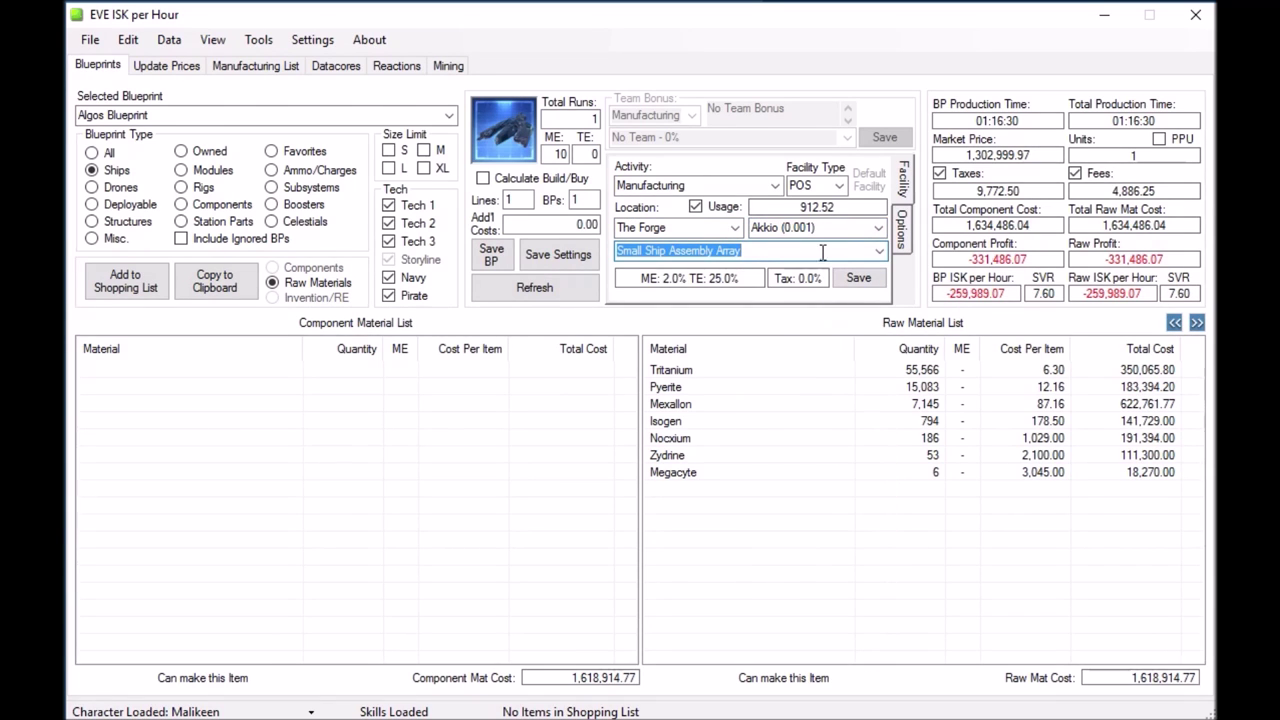
left_click(879, 251)
left_click(879, 251)
left_click(846, 278)
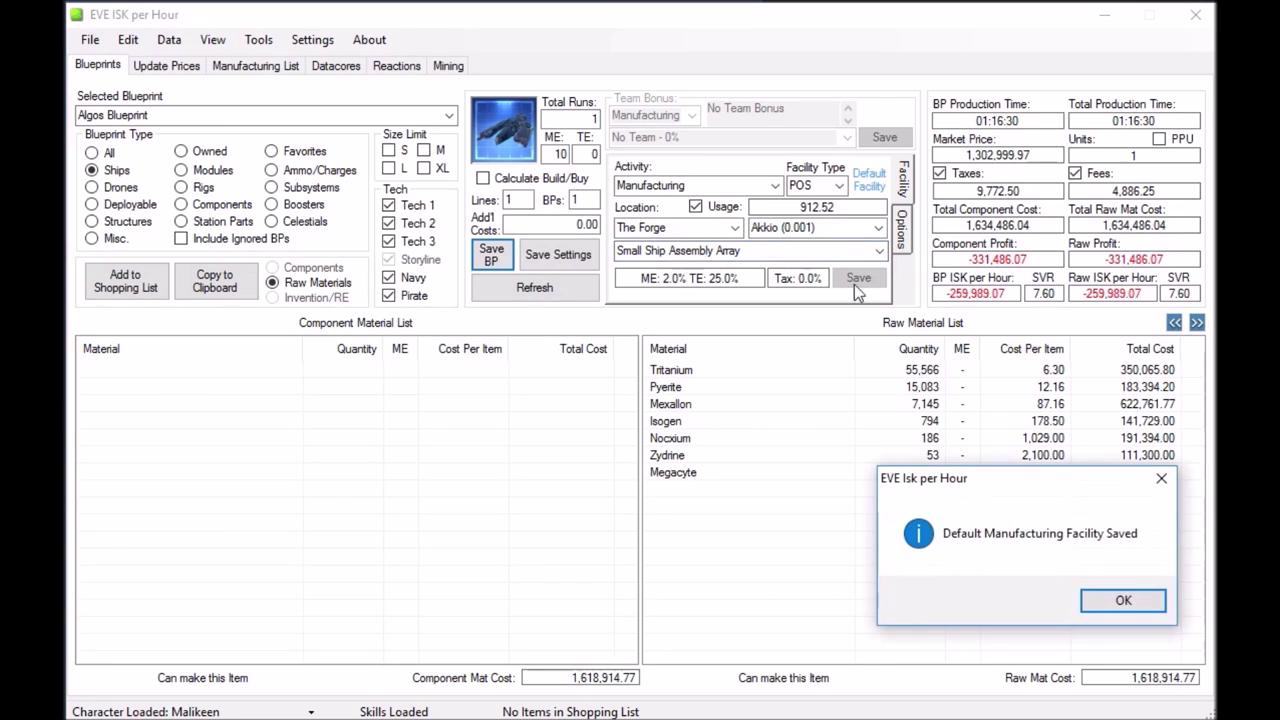
left_click(1121, 601)
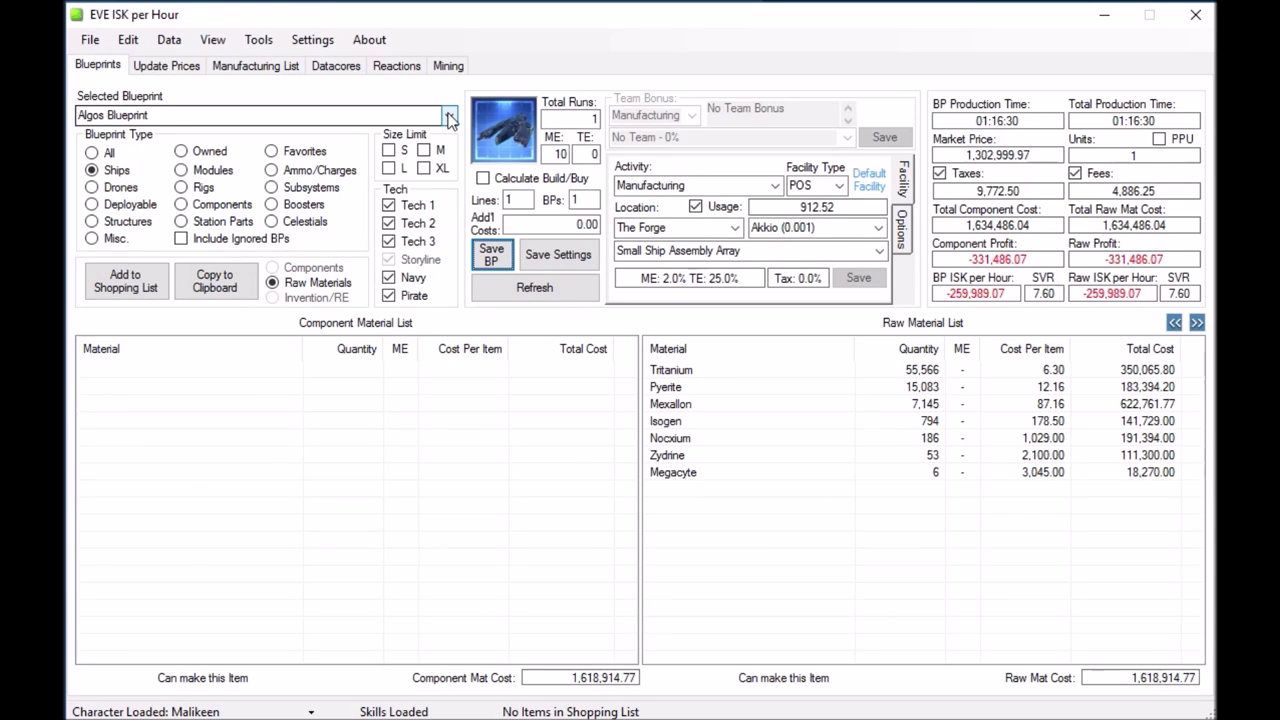
Load the Improved Frentix Booster Blueprint.
left_click(449, 117)
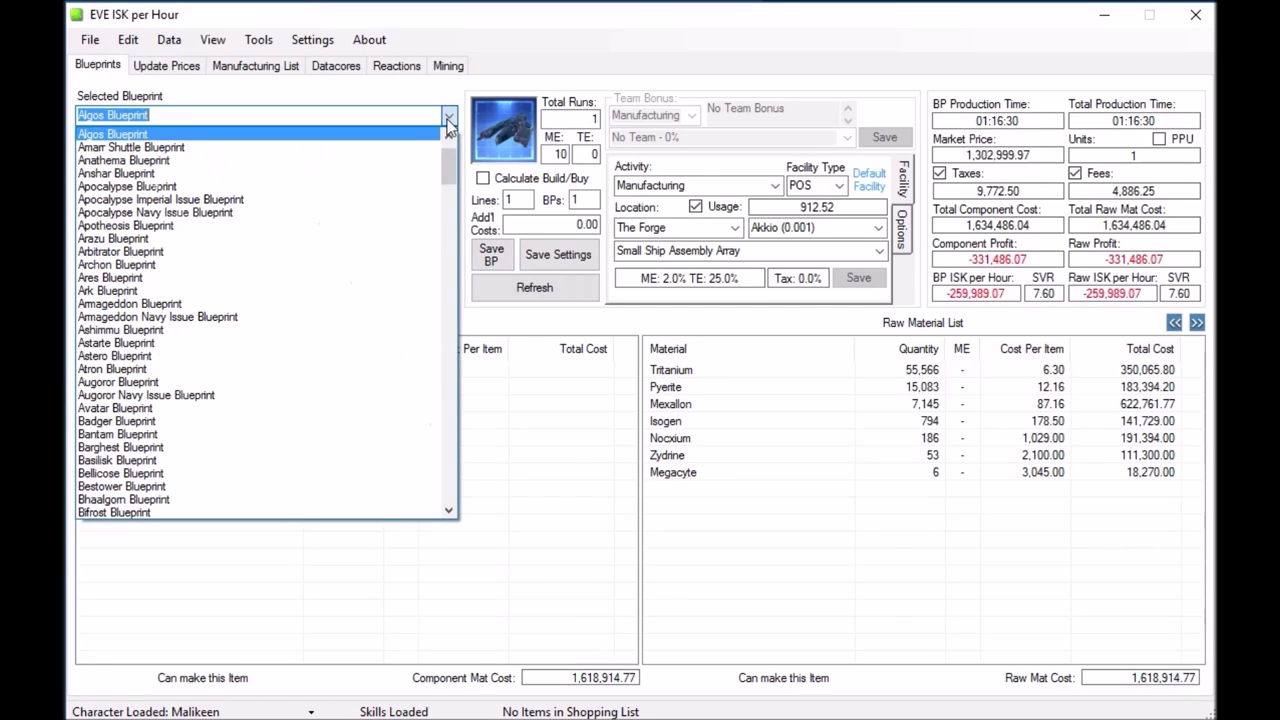
left_click(412, 100)
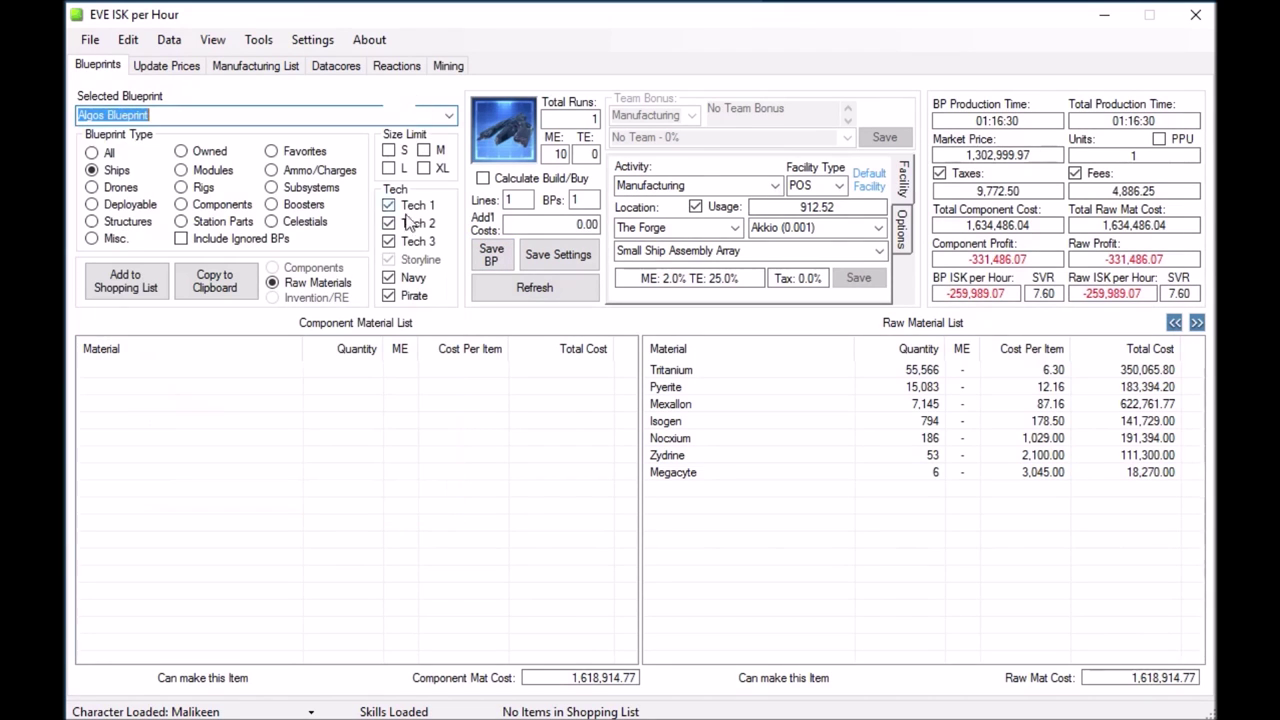
left_click(449, 117)
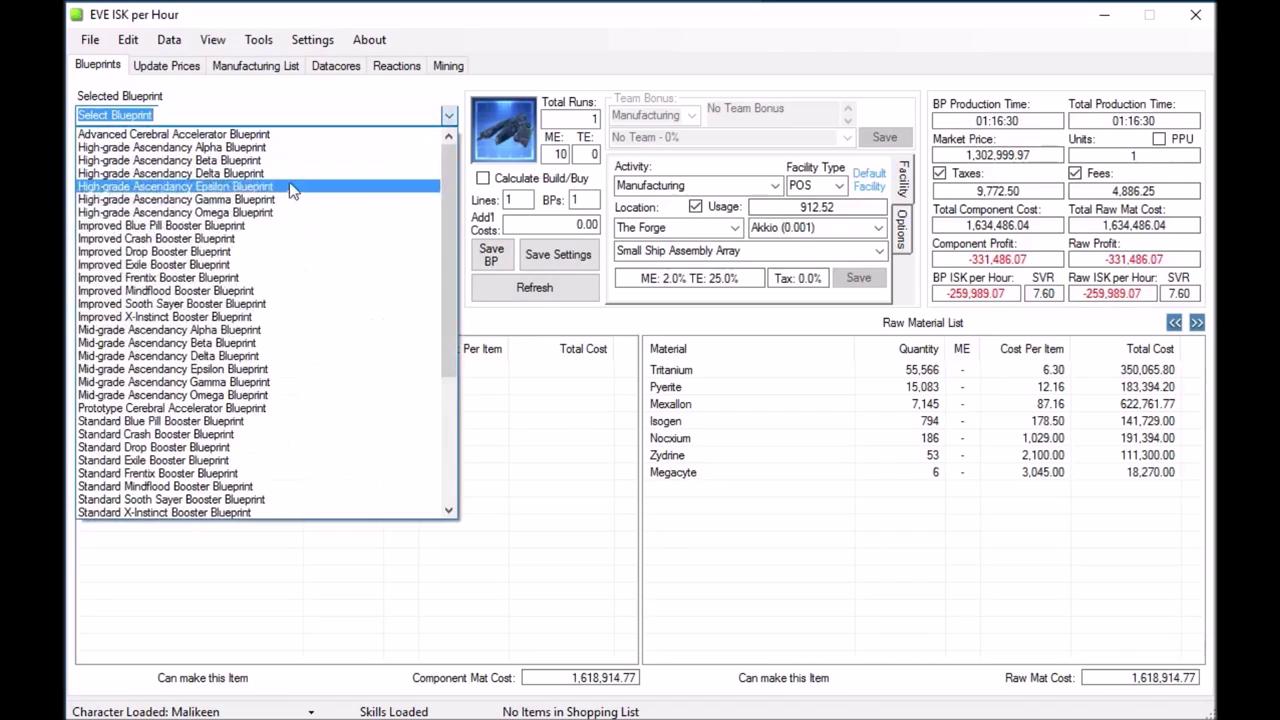
left_click(274, 277)
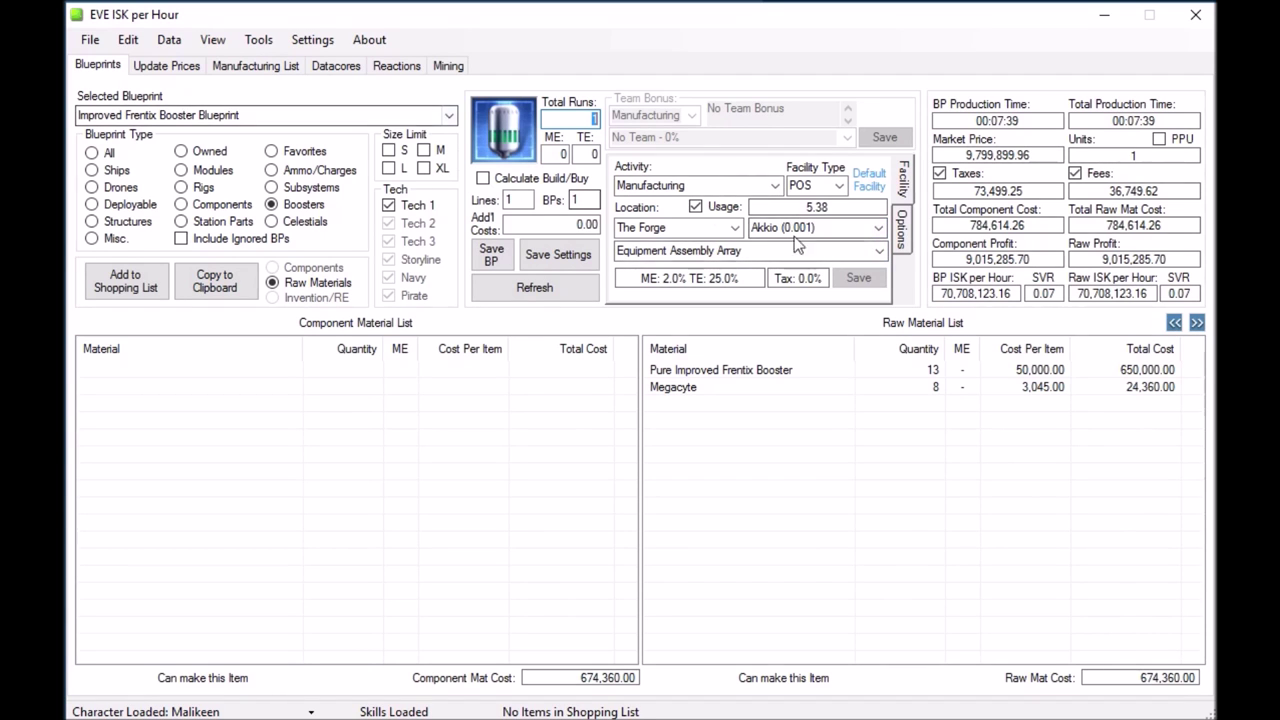
Compare with the Strong Frentix Booster Blueprint, then filter blueprints back to Ships.
left_click(449, 118)
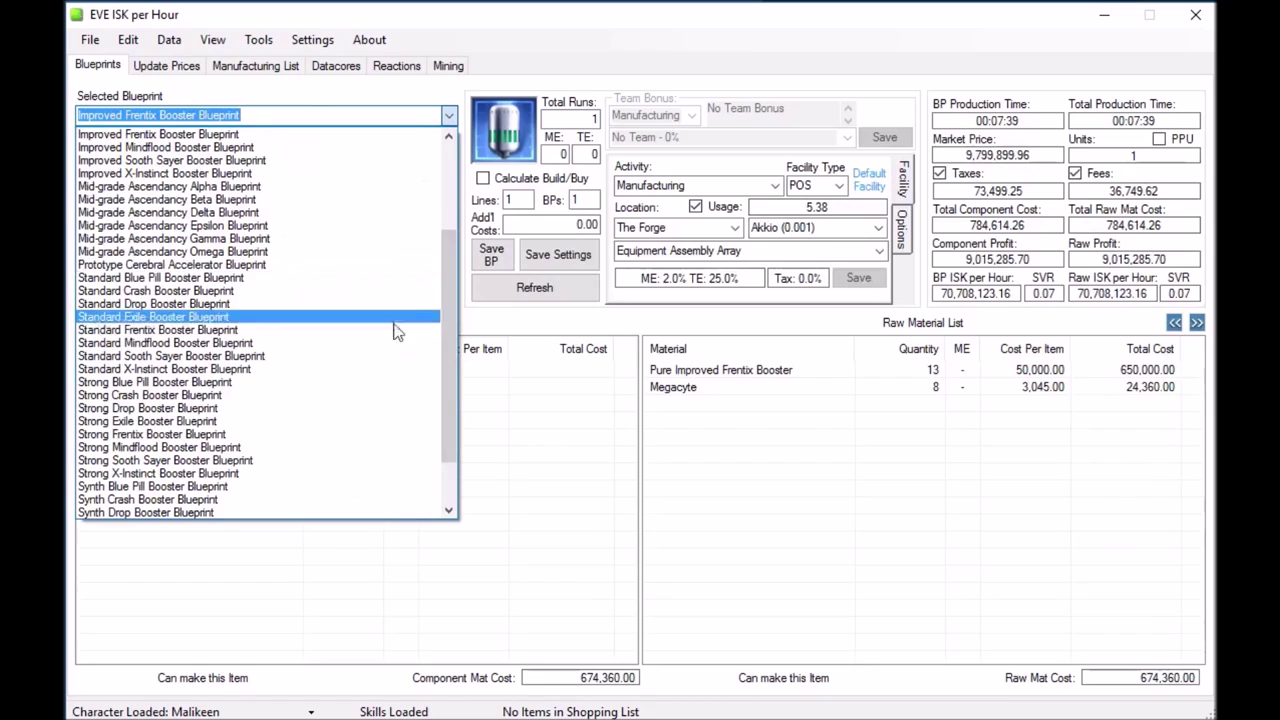
left_click(378, 435)
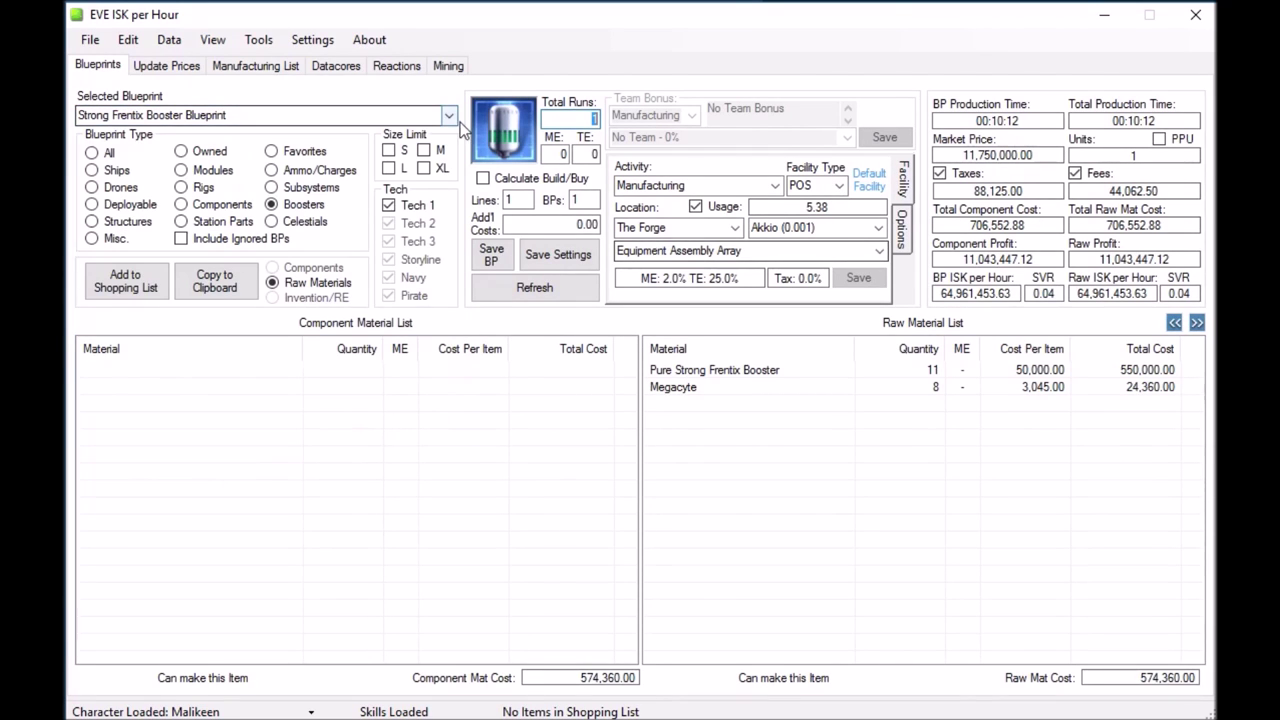
left_click(452, 118)
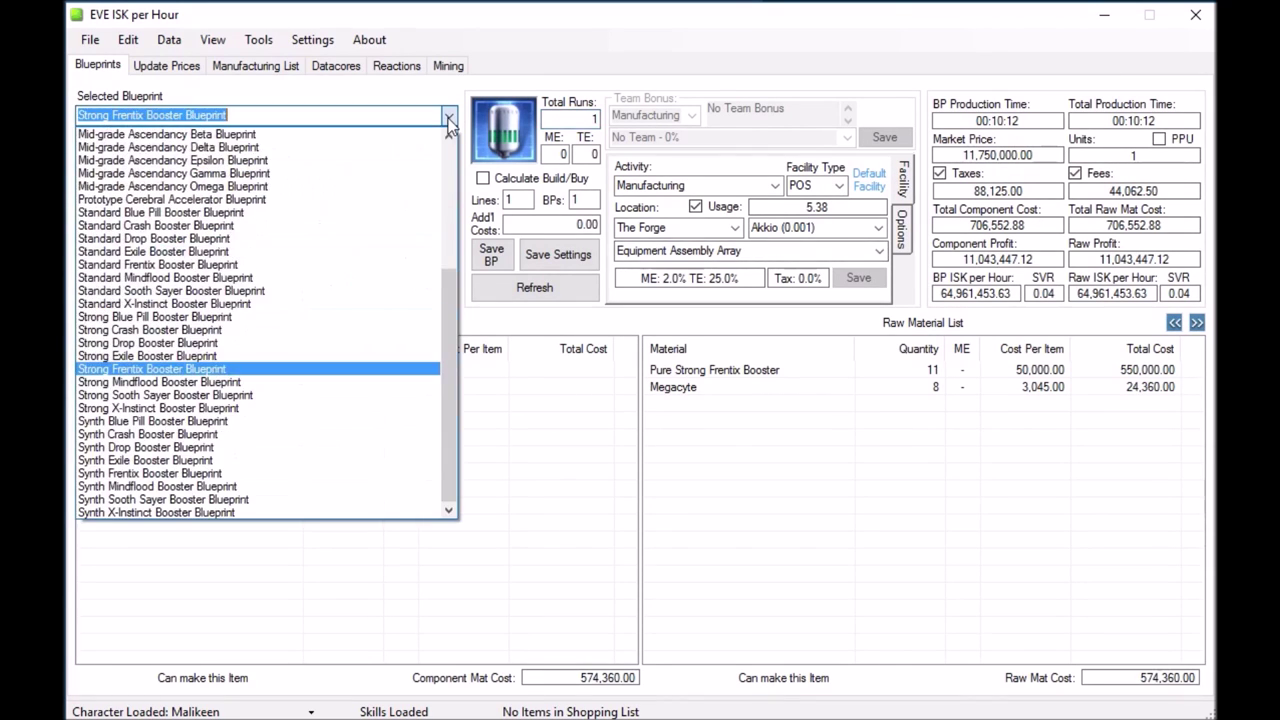
left_click(492, 62)
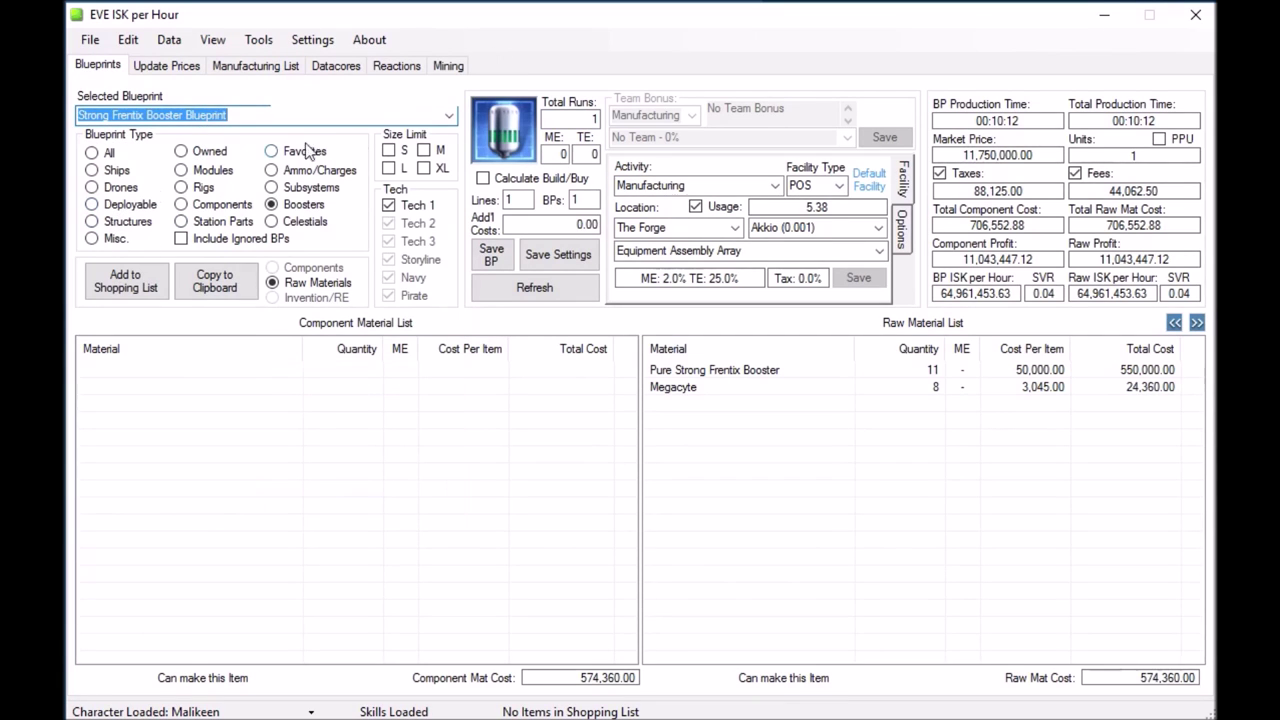
left_click(122, 170)
left_click(448, 117)
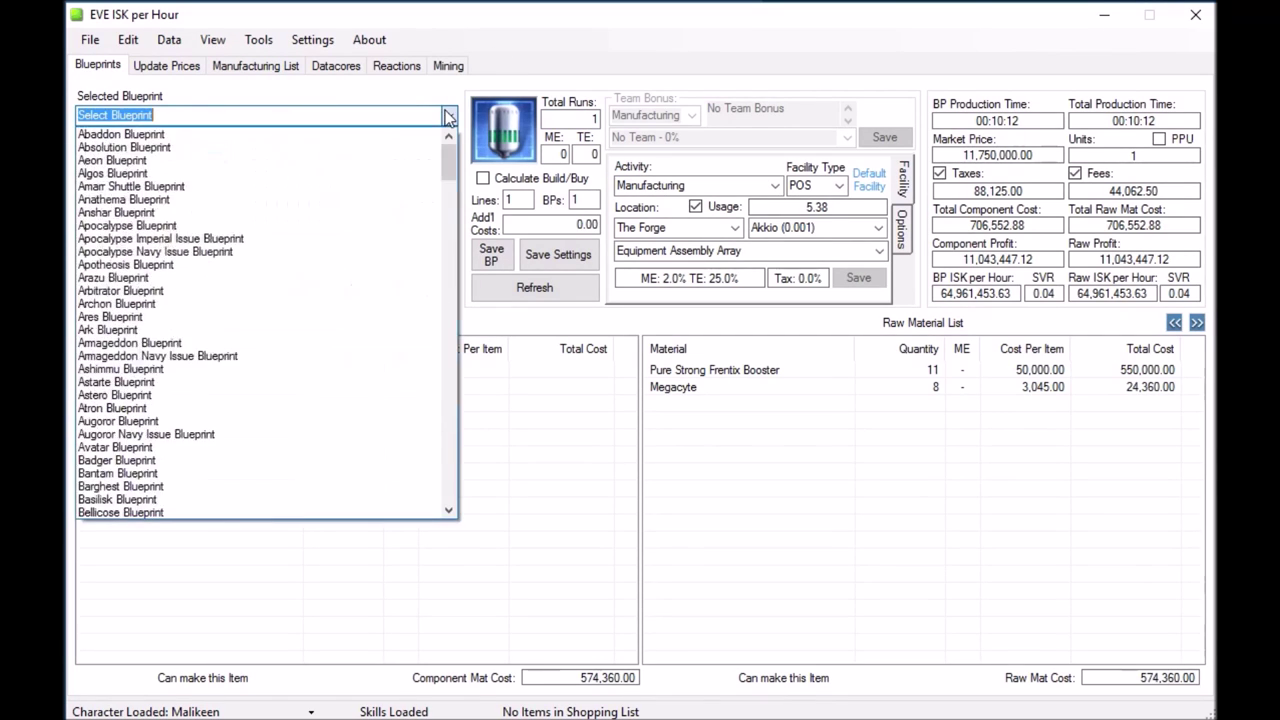
Search 'ere' to load the Erebus Blueprint, keeping POS as the facility type.
type("te")
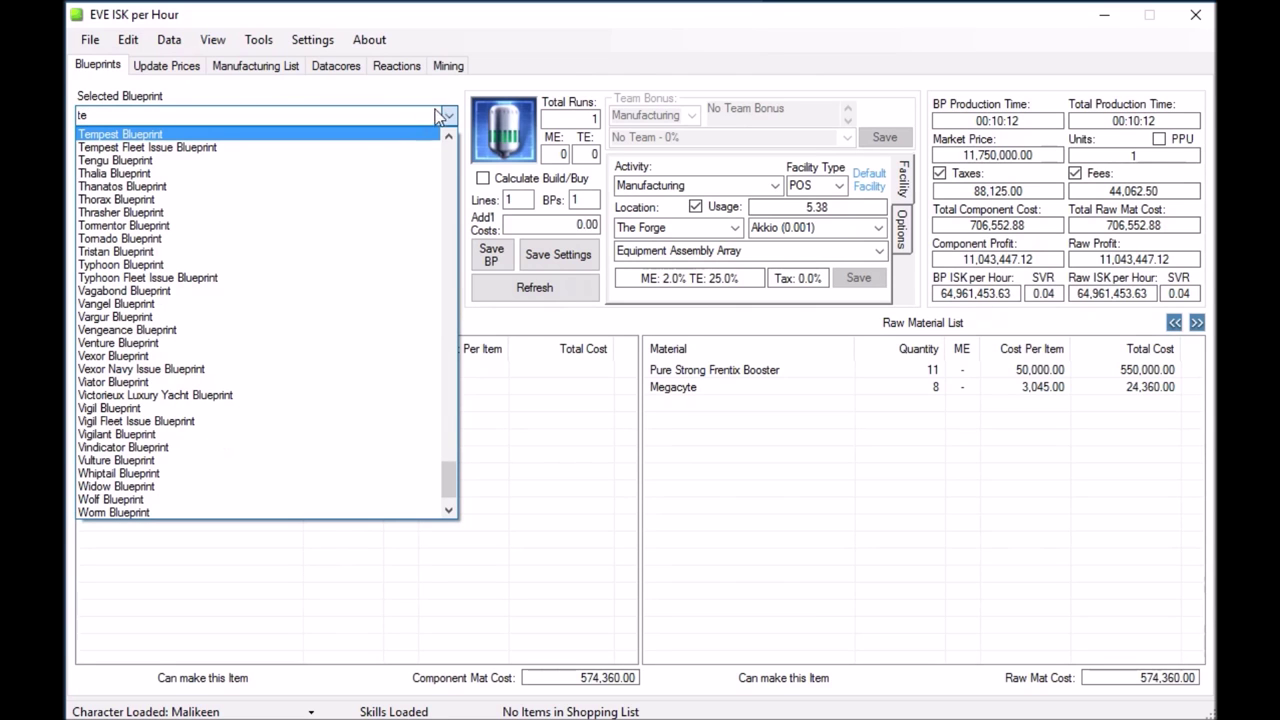
key("BackSpace")
key("BackSpace")
type("ere")
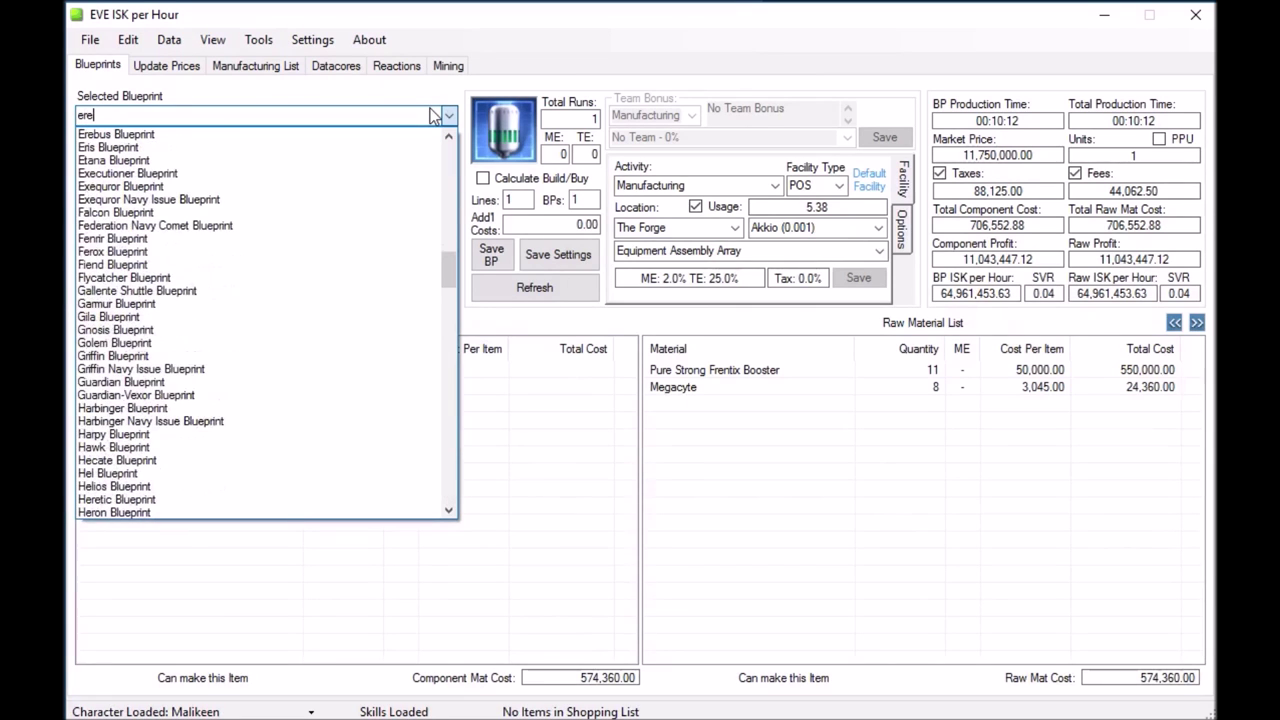
key("Return")
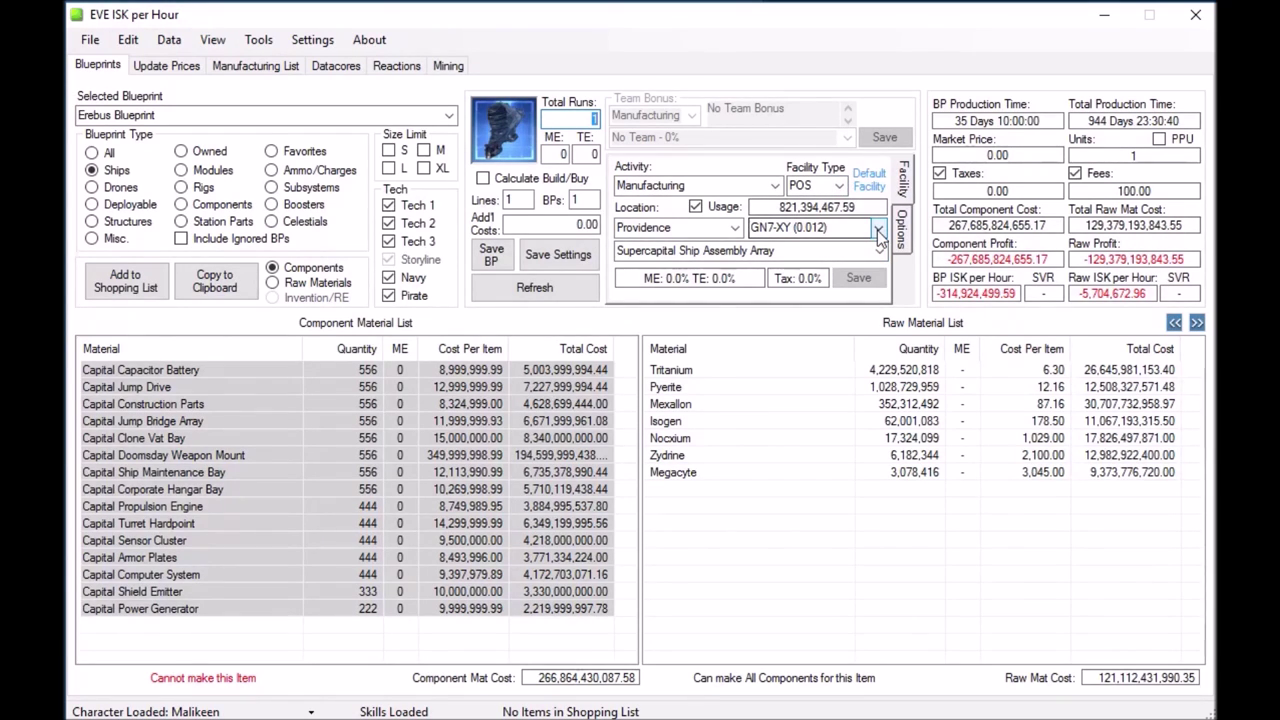
left_click(843, 187)
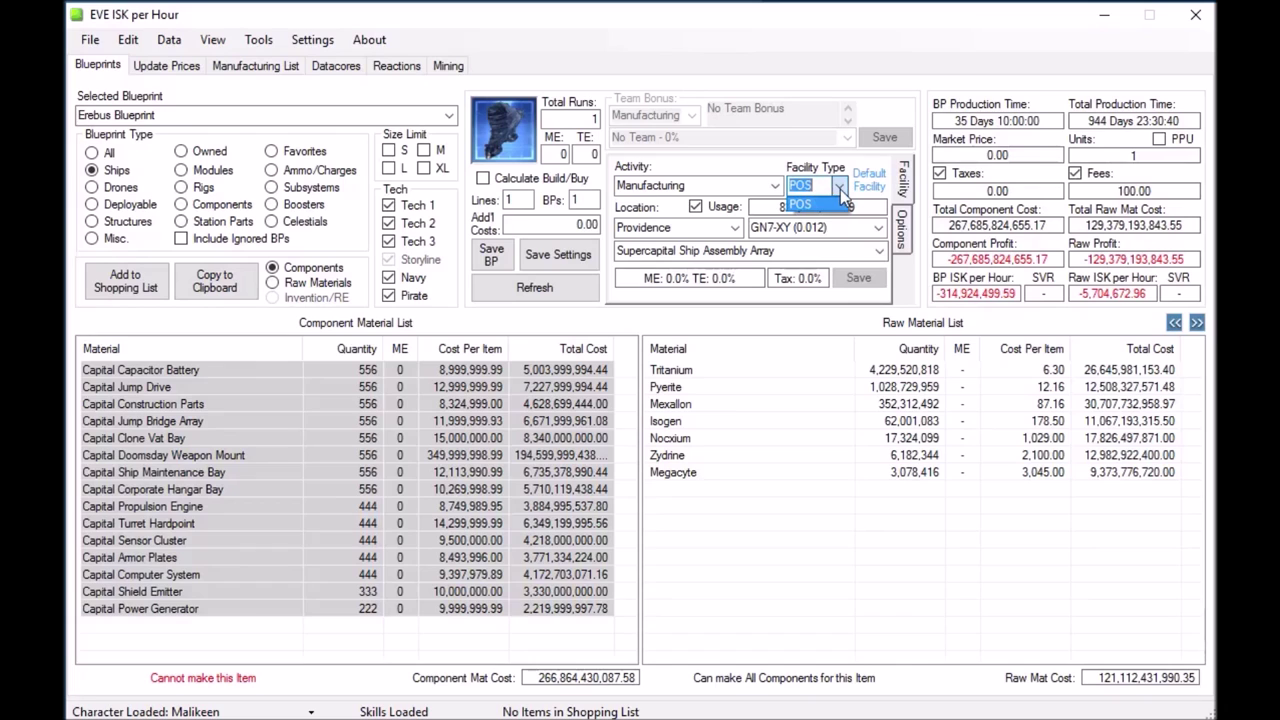
left_click(845, 203)
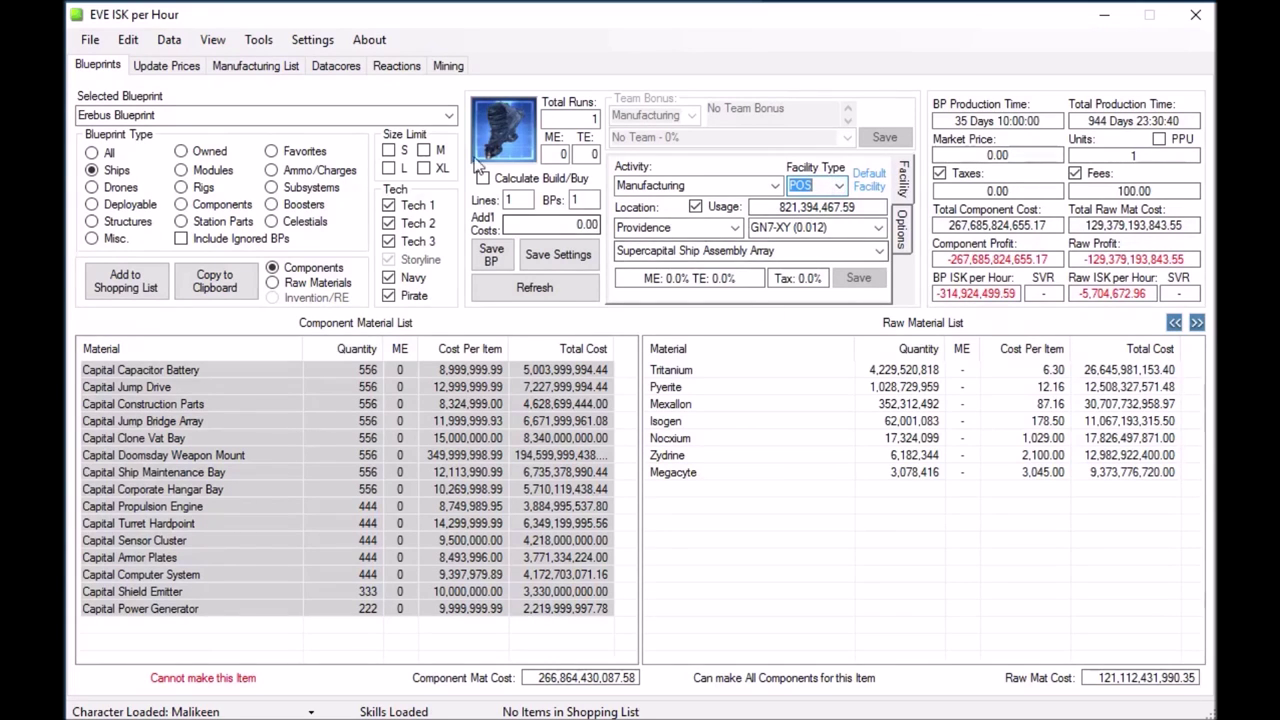
left_click(450, 116)
Load the Tengu Blueprint, keeping POS as the facility type.
type("te")
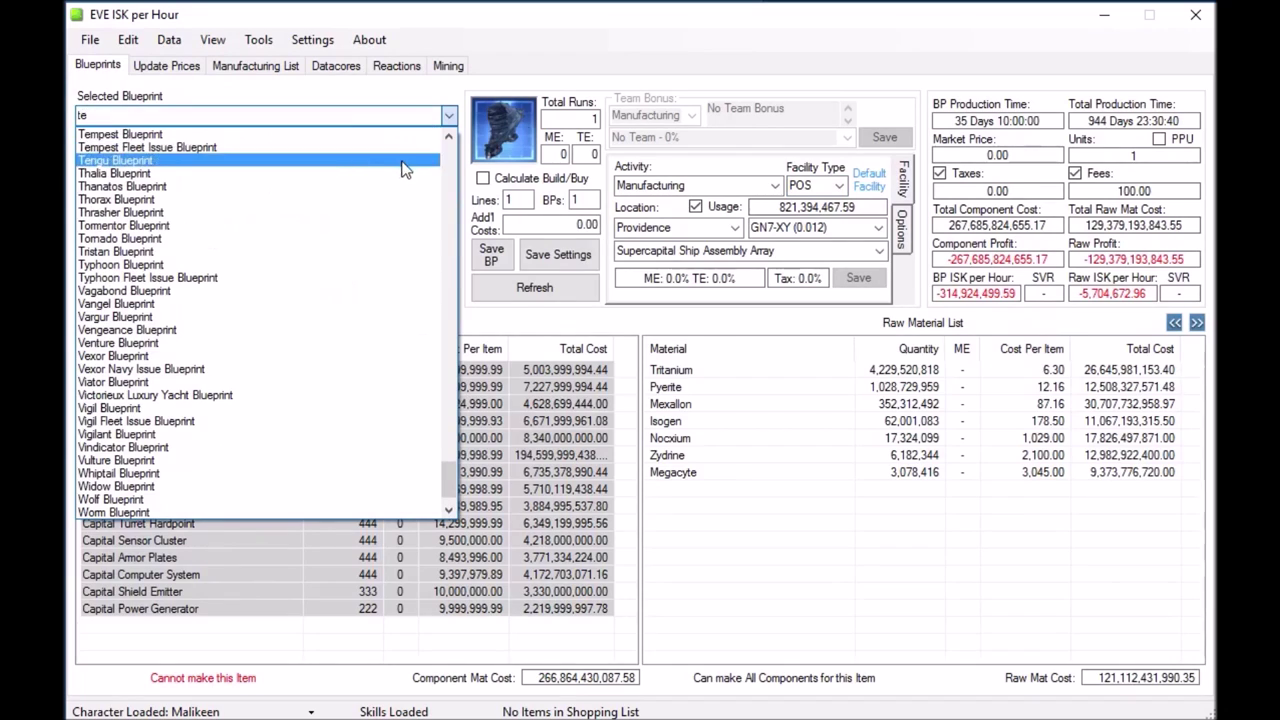
left_click(403, 163)
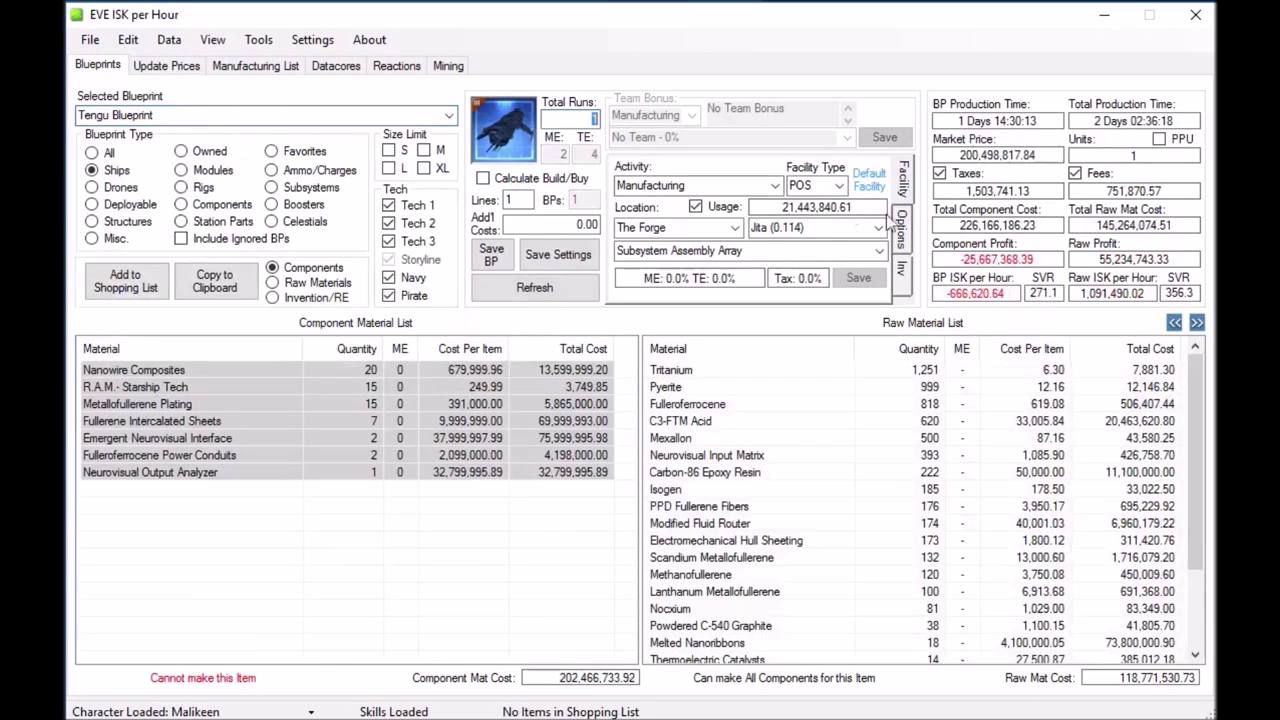
left_click(840, 188)
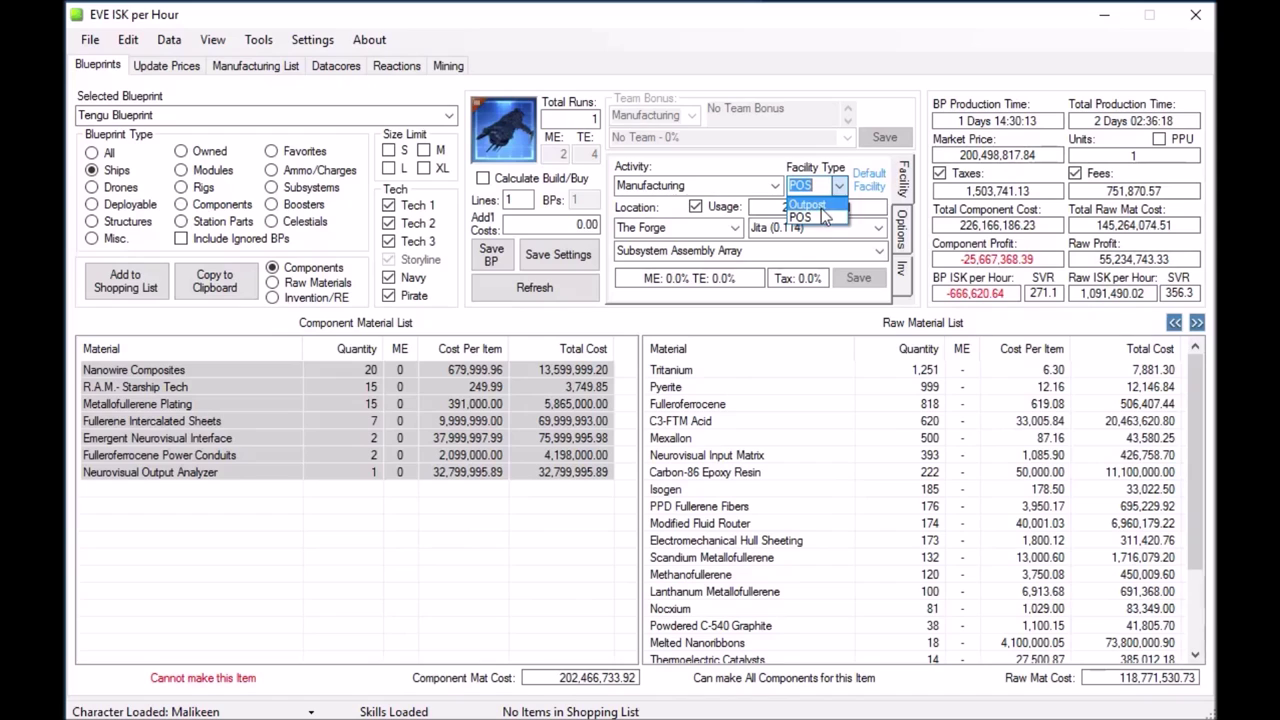
left_click(869, 177)
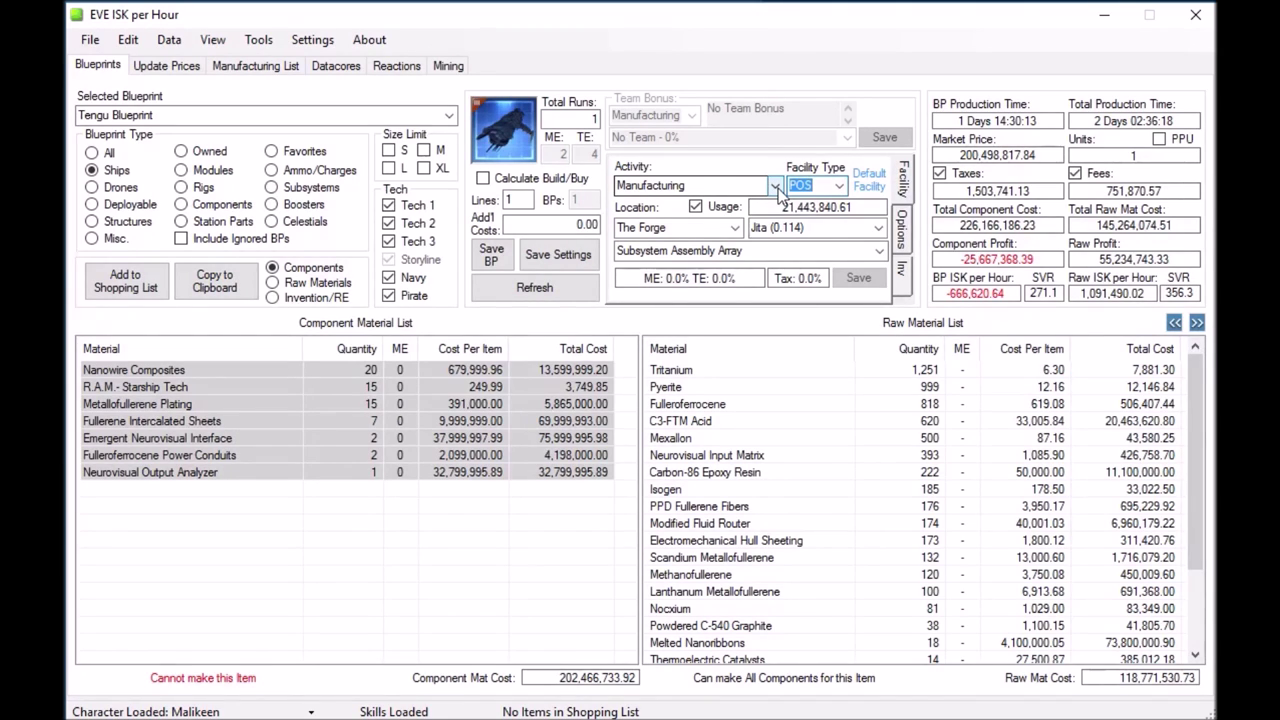
Change the Tengu's activity to Invention.
left_click(776, 187)
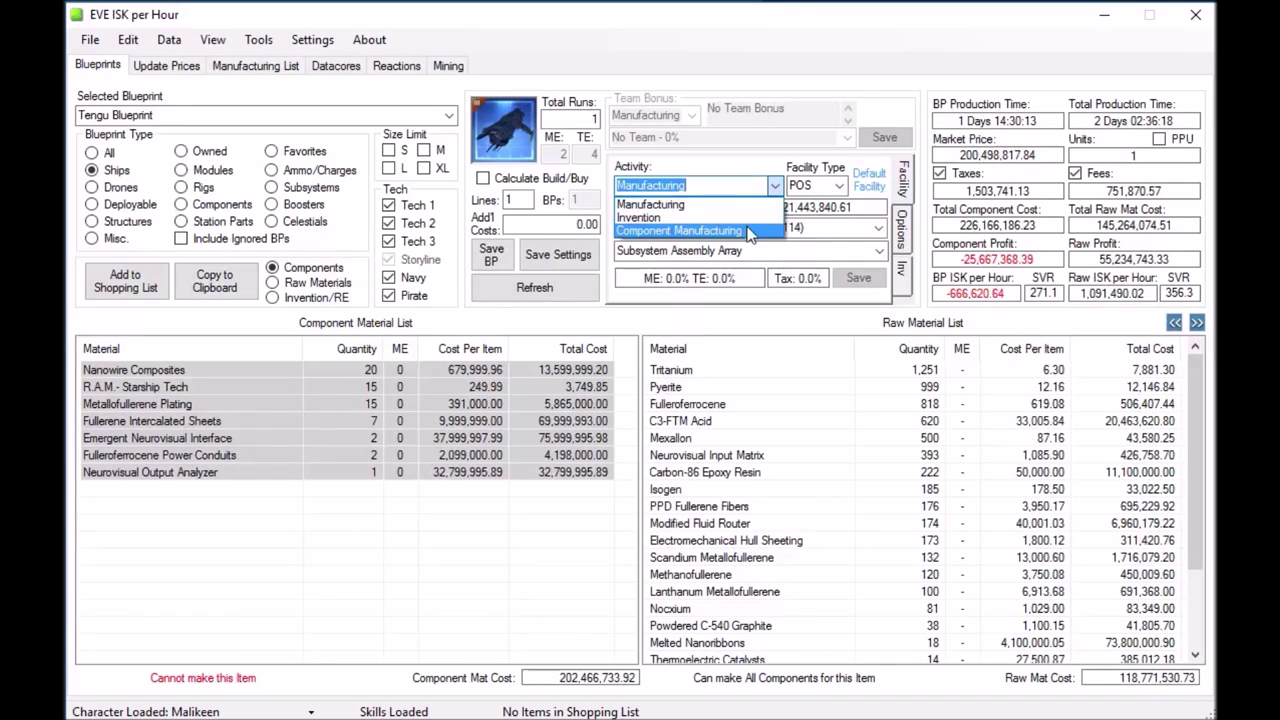
left_click(740, 231)
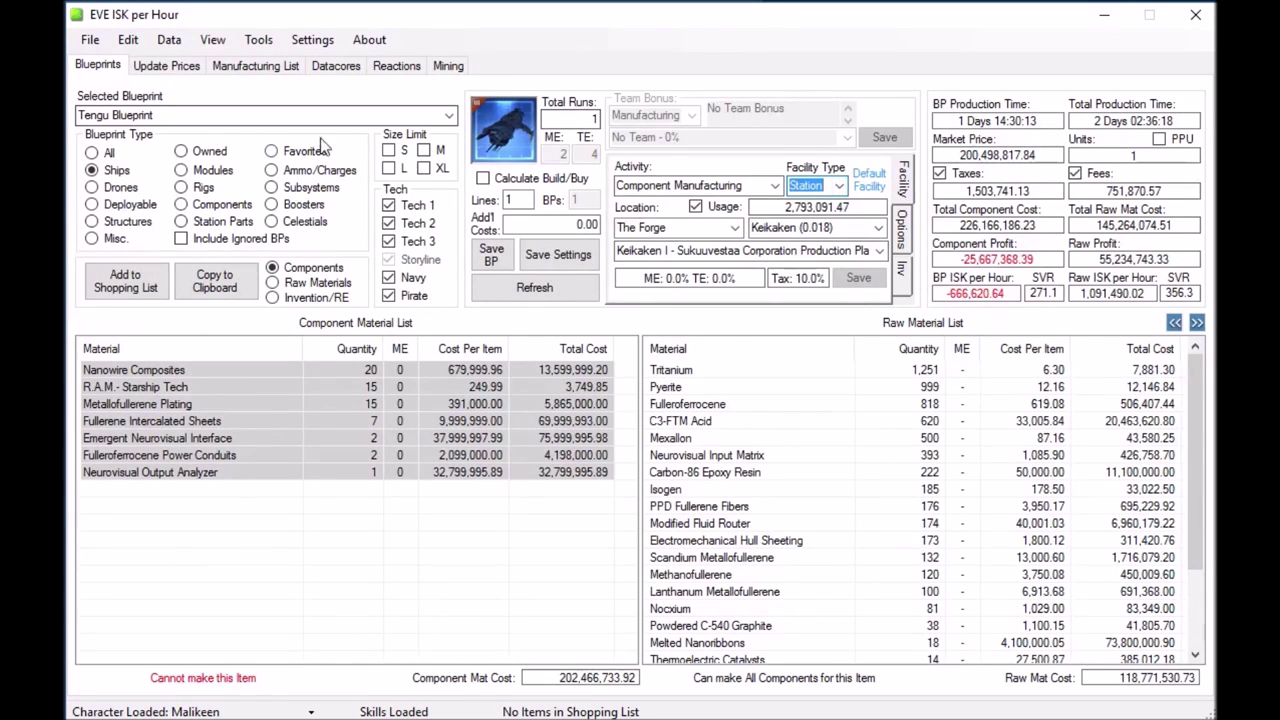
left_click(775, 186)
left_click(690, 199)
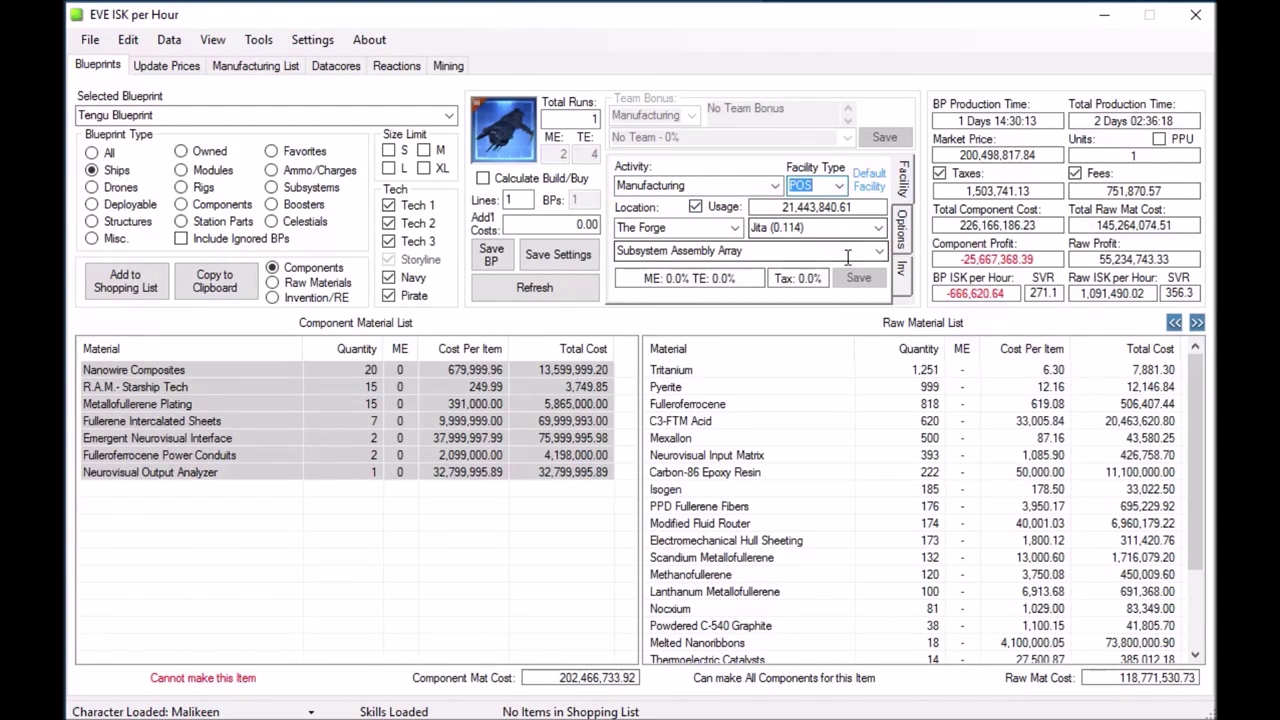
left_click(775, 186)
left_click(680, 213)
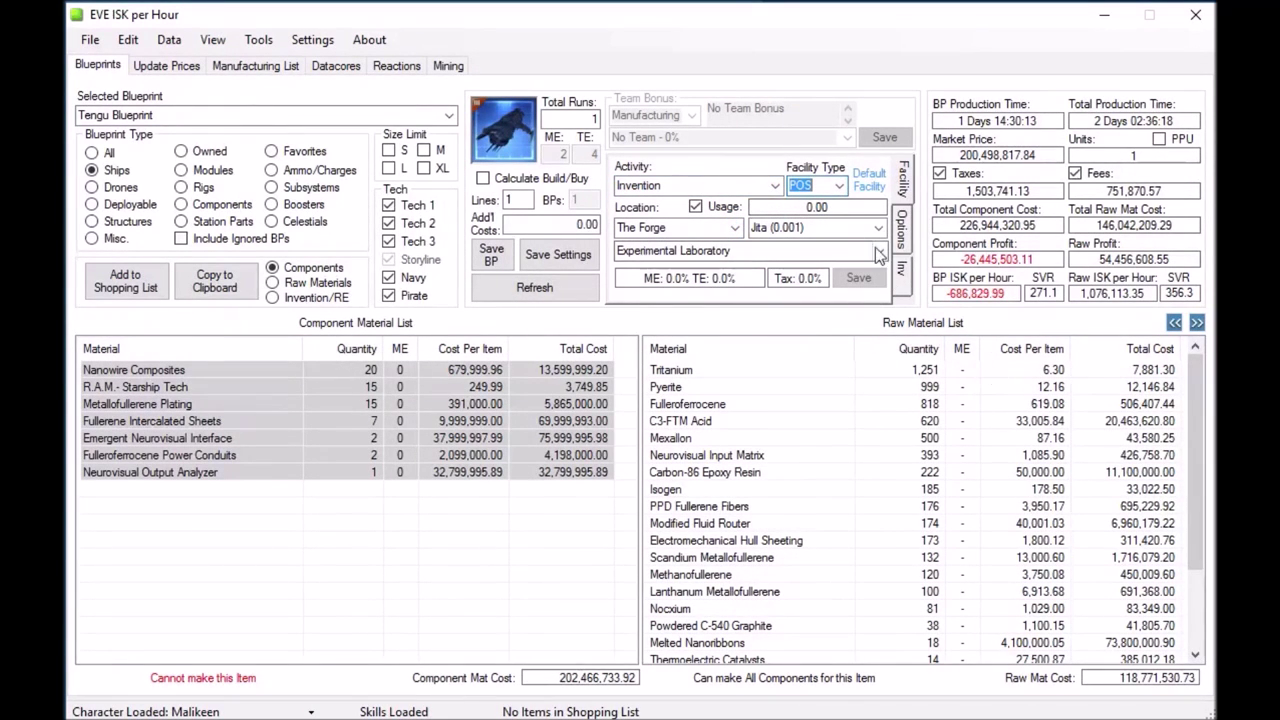
Search the blueprint list for 'after'.
left_click(449, 115)
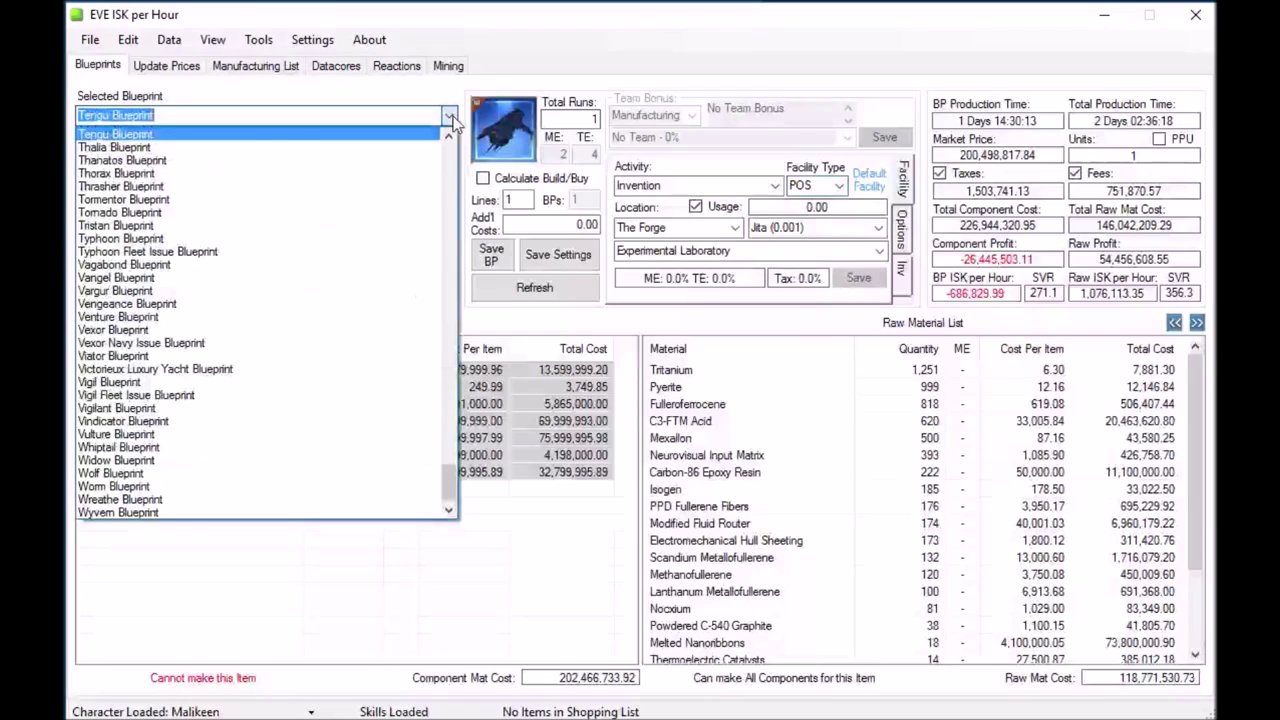
left_click(450, 117)
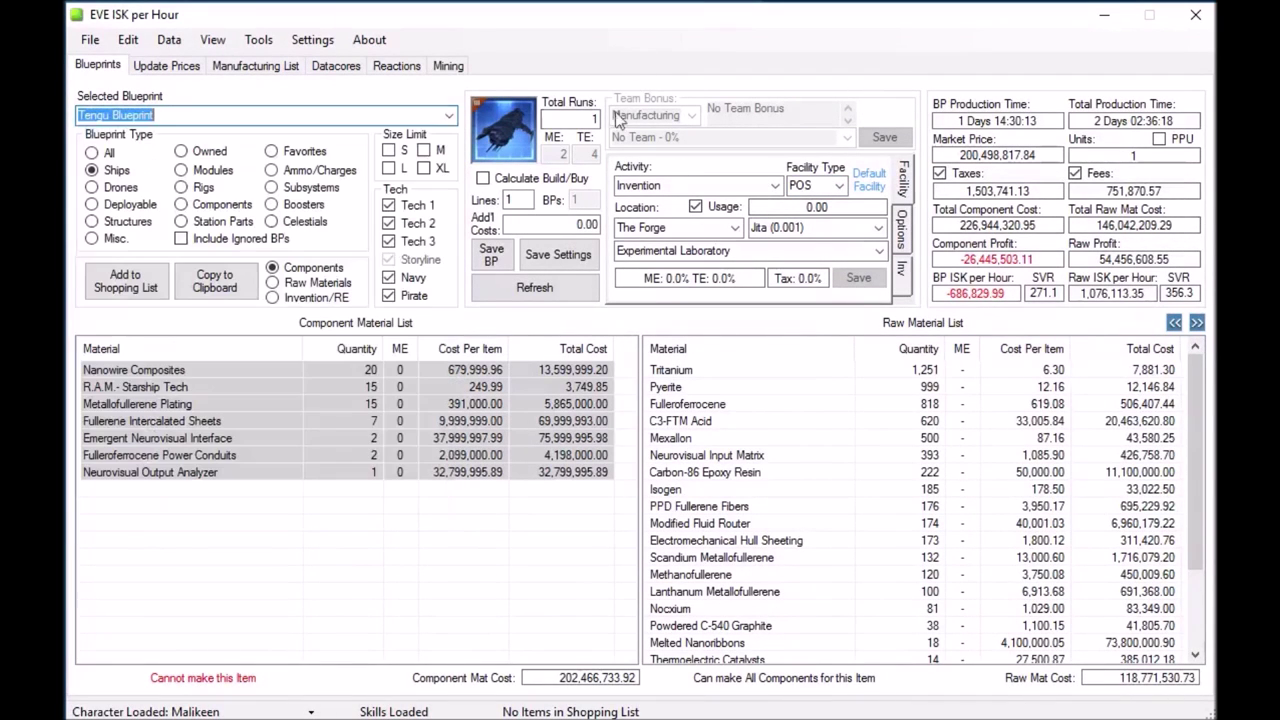
left_click(450, 117)
type("a")
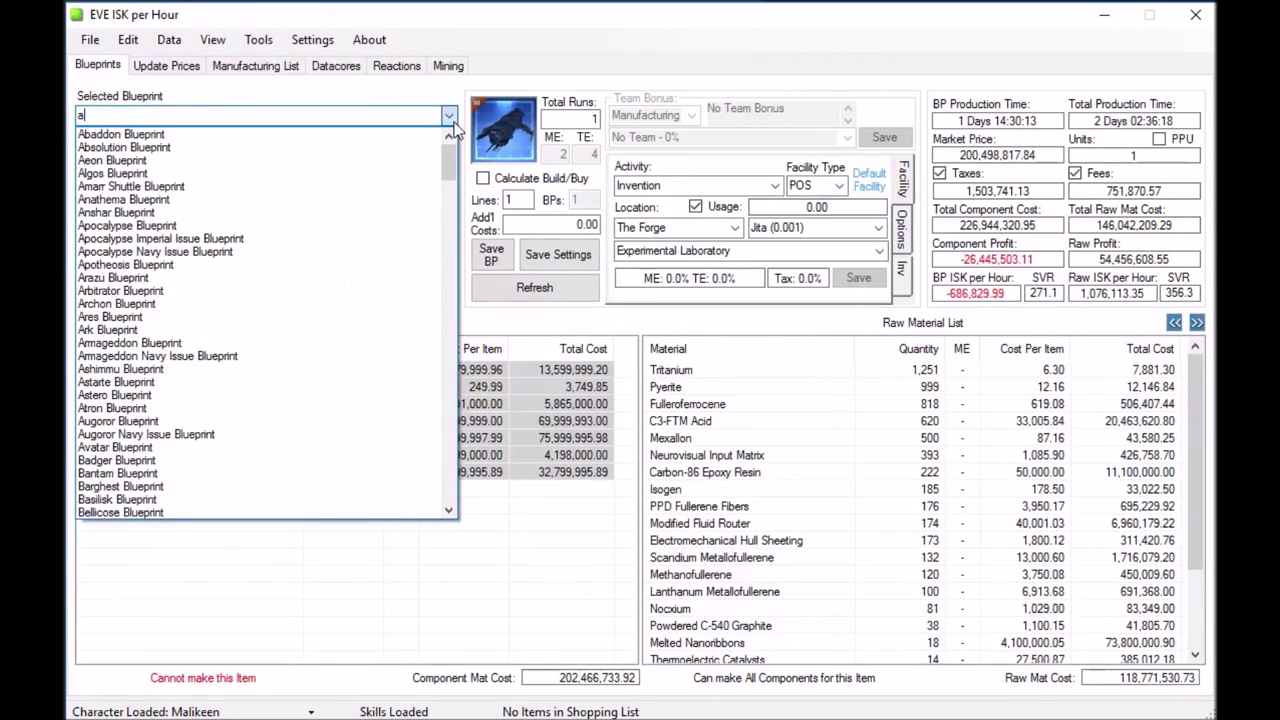
type("fter")
left_click(450, 119)
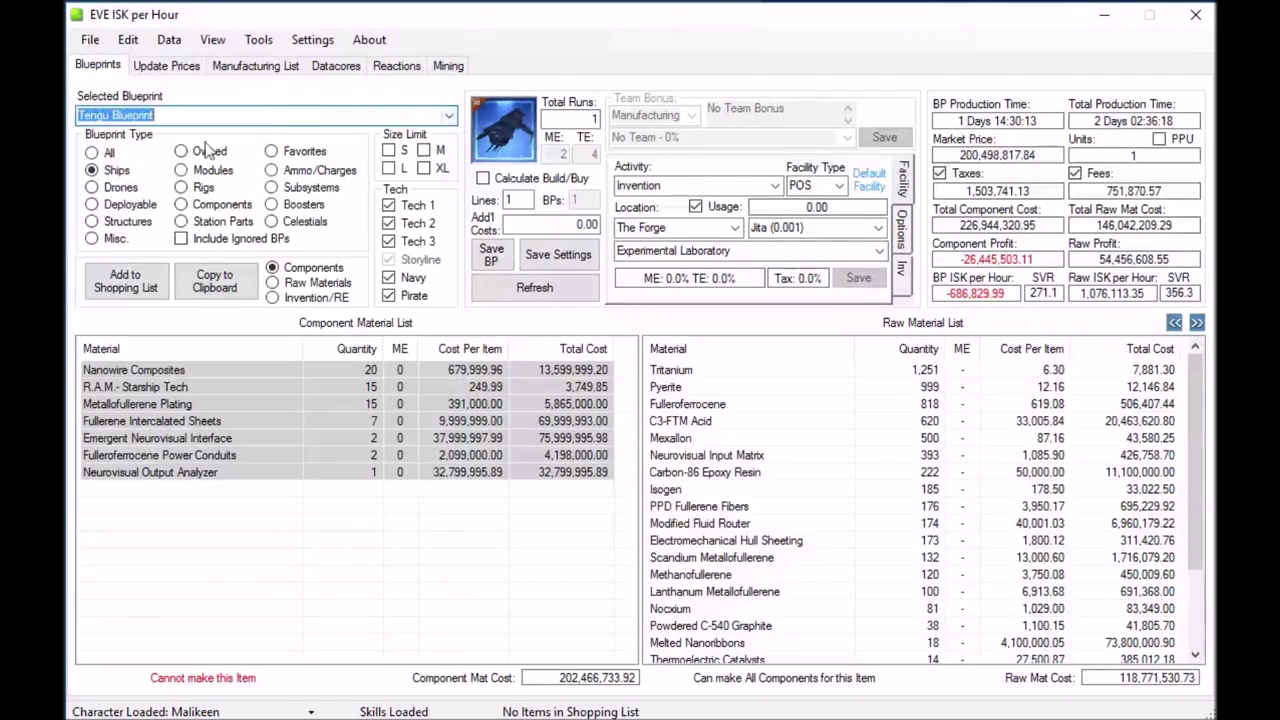
Load the 100MN Afterburner II Blueprint and use an Accelerant Decryptor for invention.
left_click(448, 115)
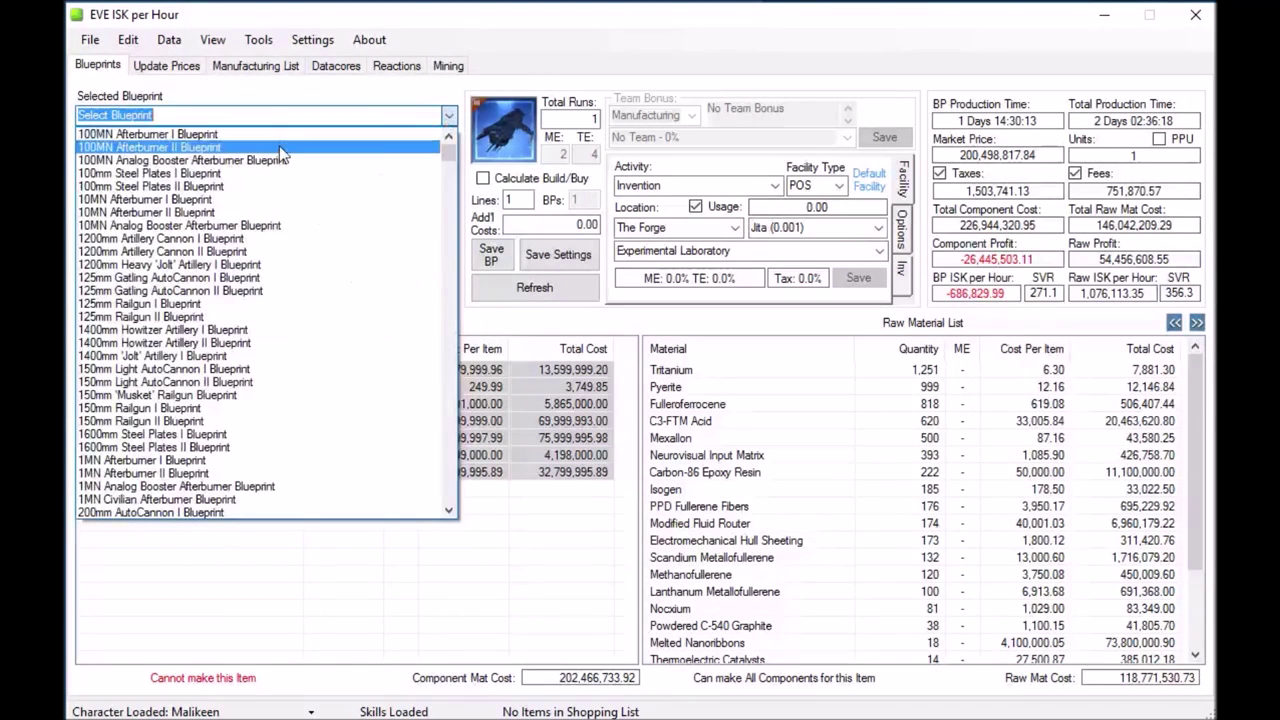
left_click(200, 142)
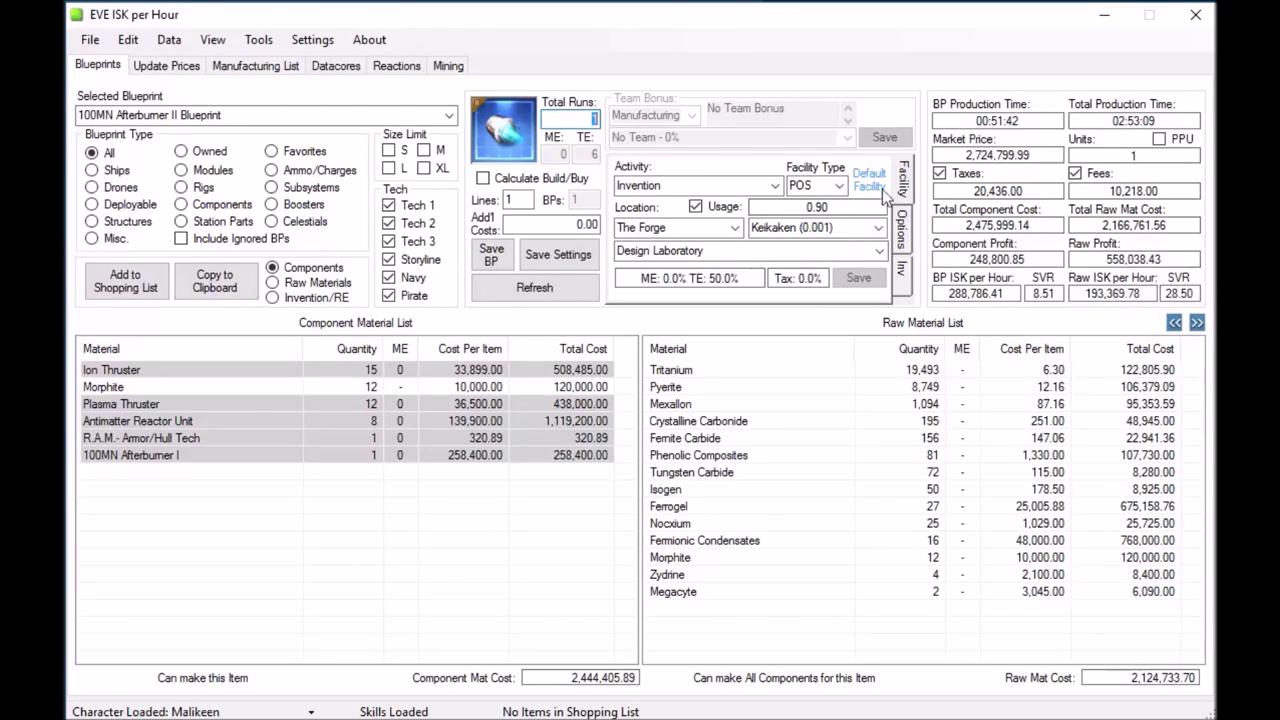
left_click(901, 272)
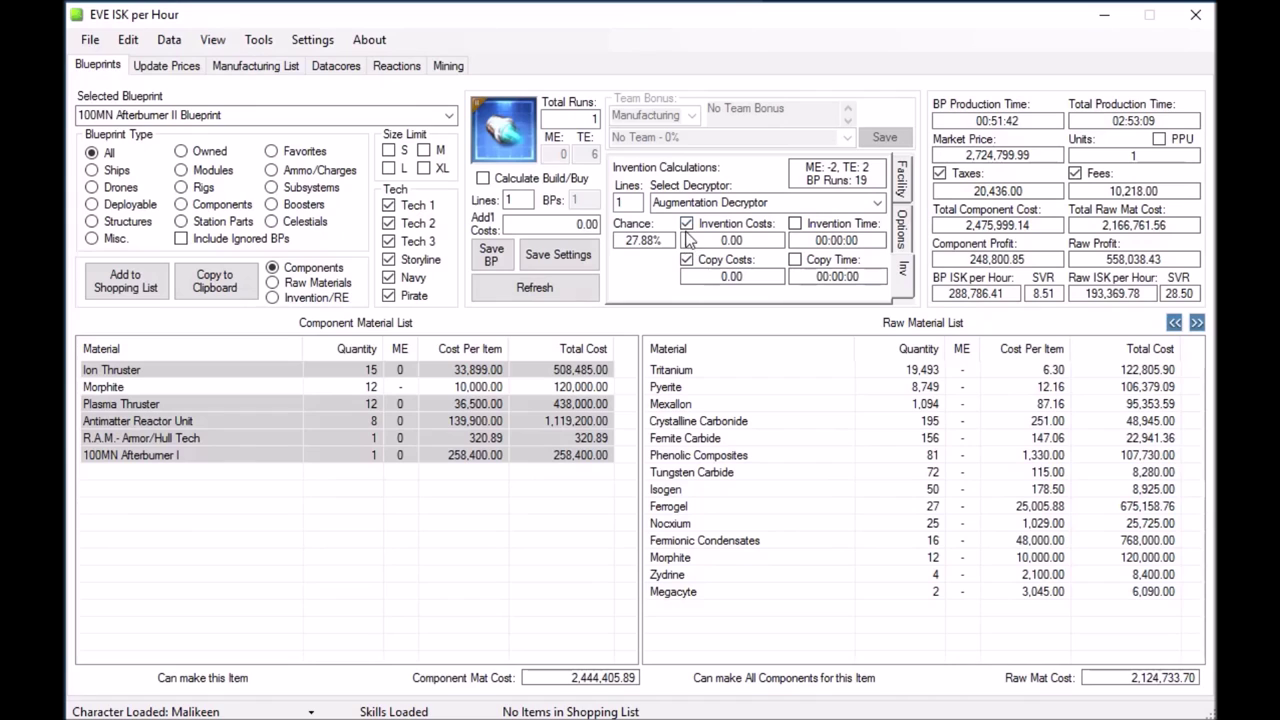
left_click(877, 204)
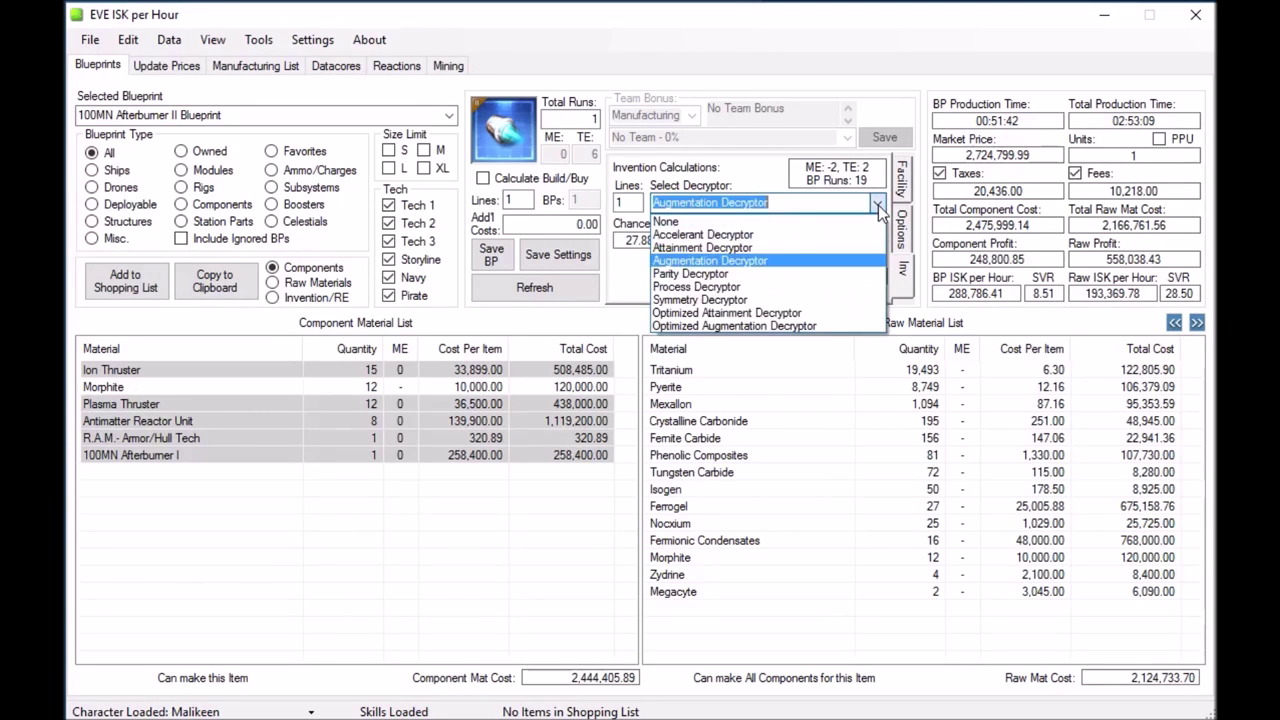
left_click(830, 234)
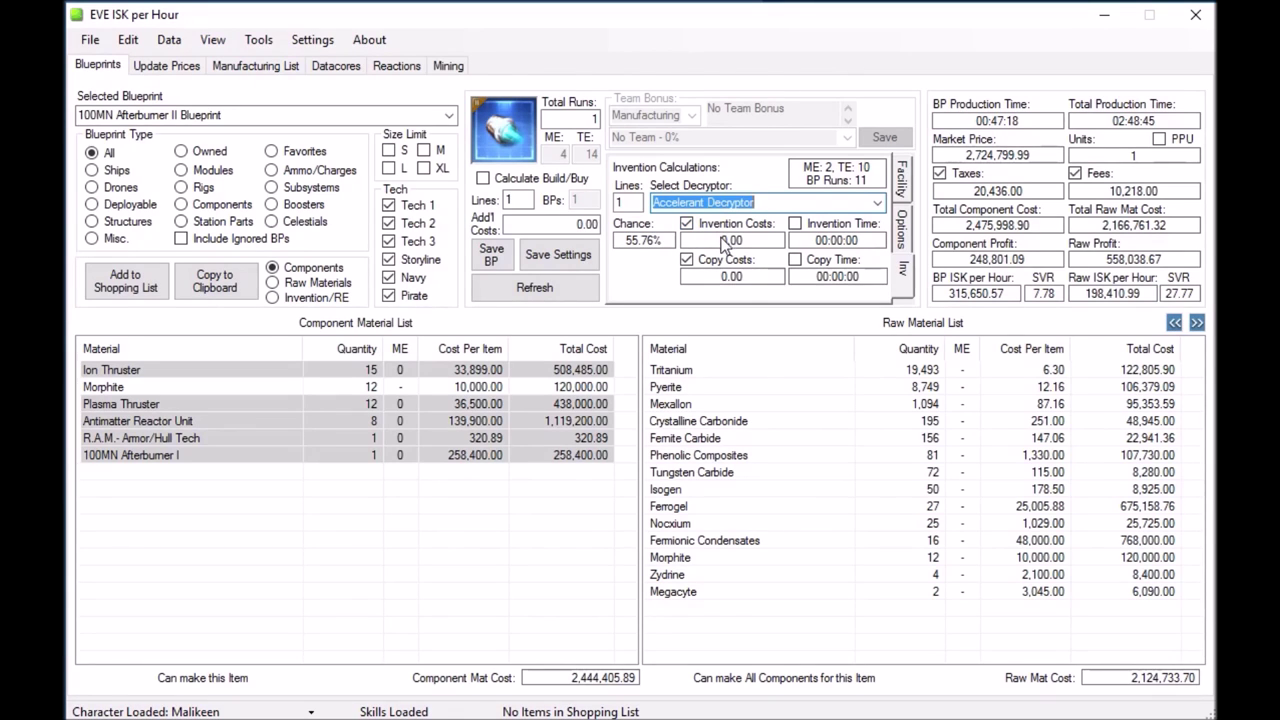
Set the invention location to Mitsolen and include invention time in the calculation.
left_click(897, 198)
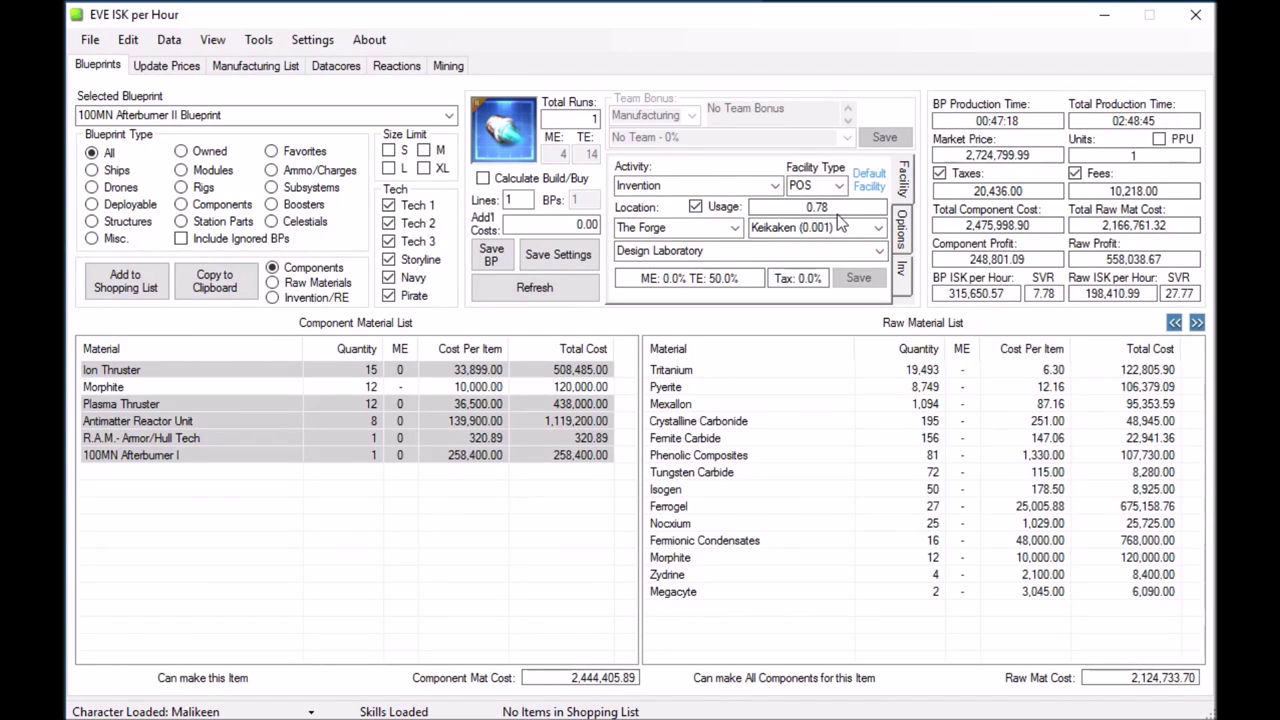
left_click(877, 228)
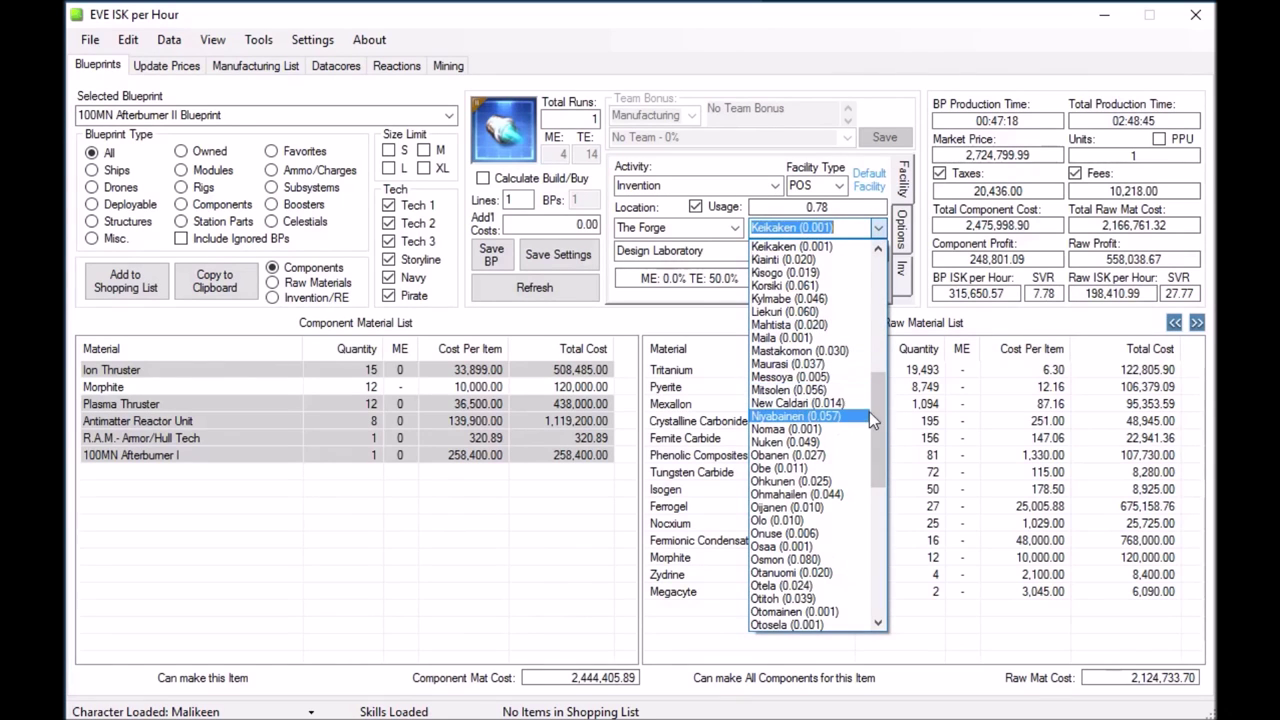
left_click_drag(873, 432, 880, 349)
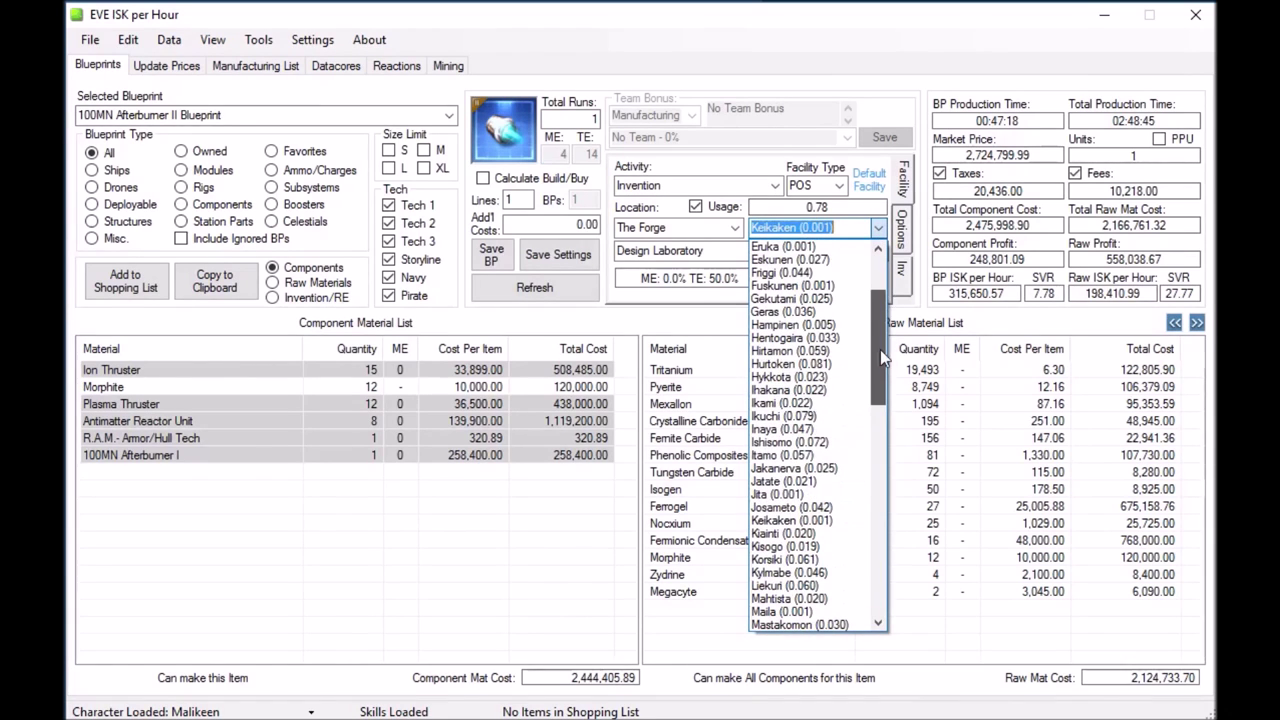
left_click(849, 493)
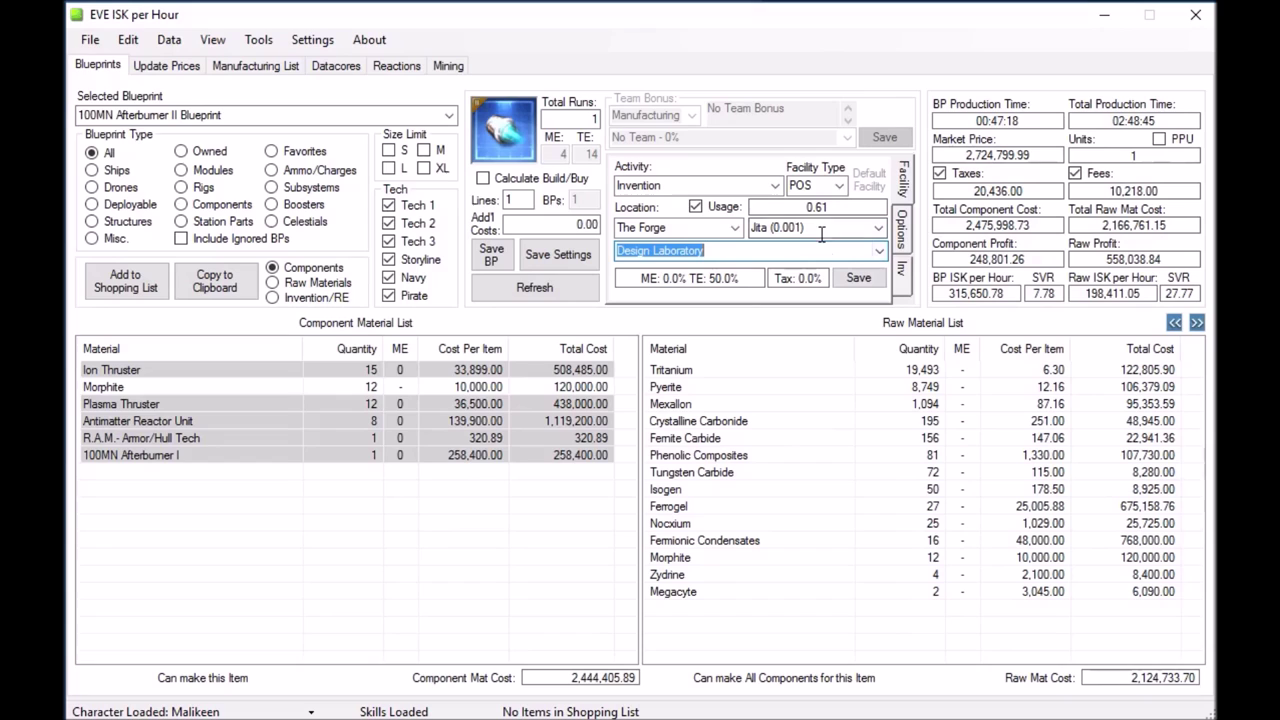
left_click(880, 228)
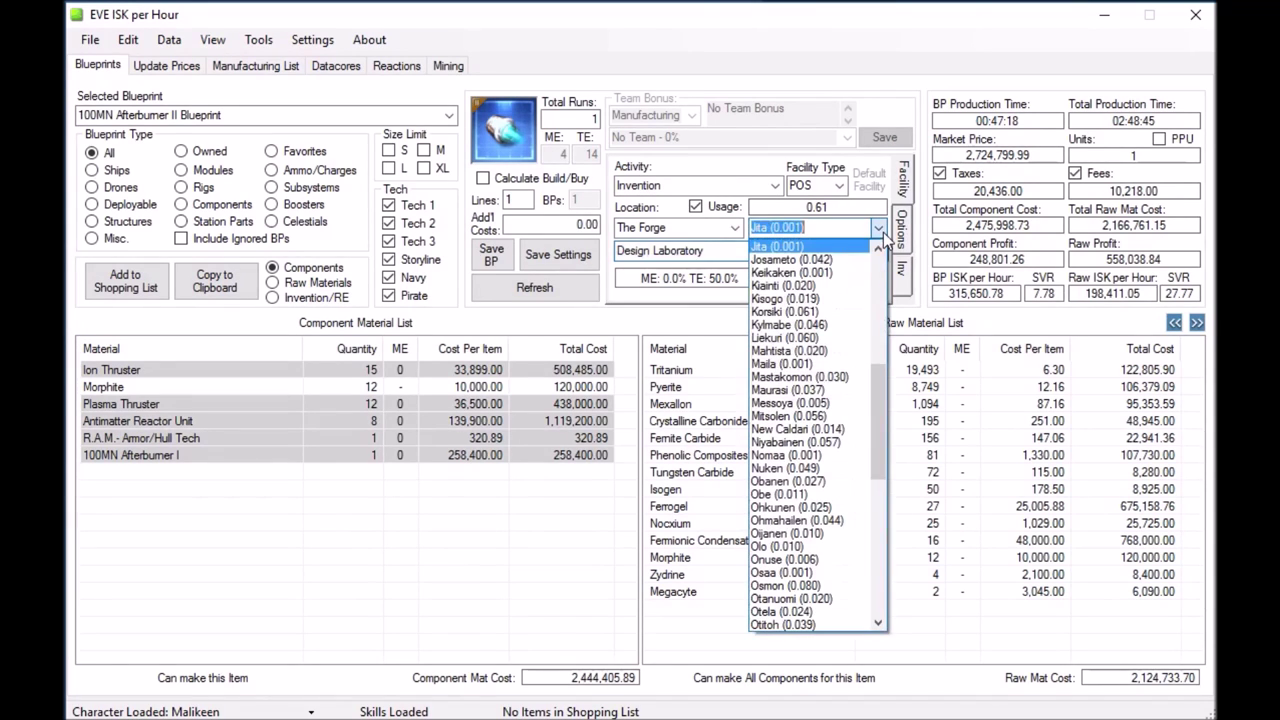
left_click(849, 416)
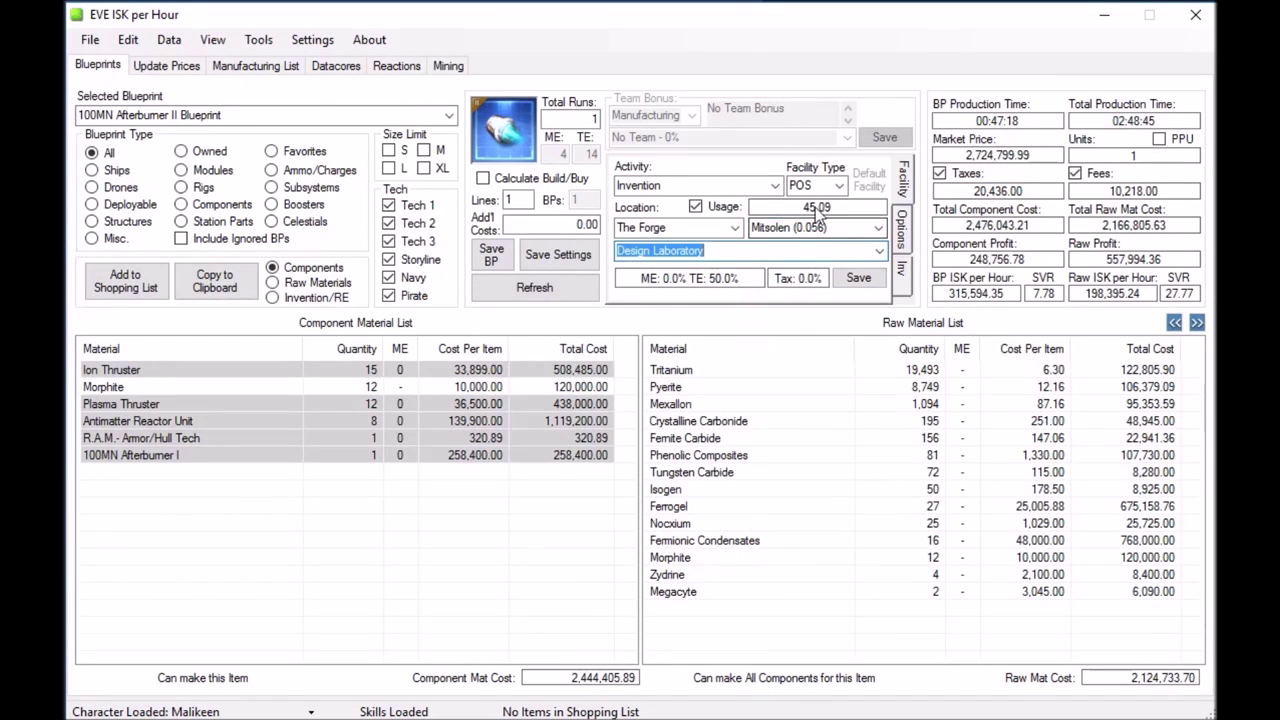
left_click(904, 270)
left_click(809, 224)
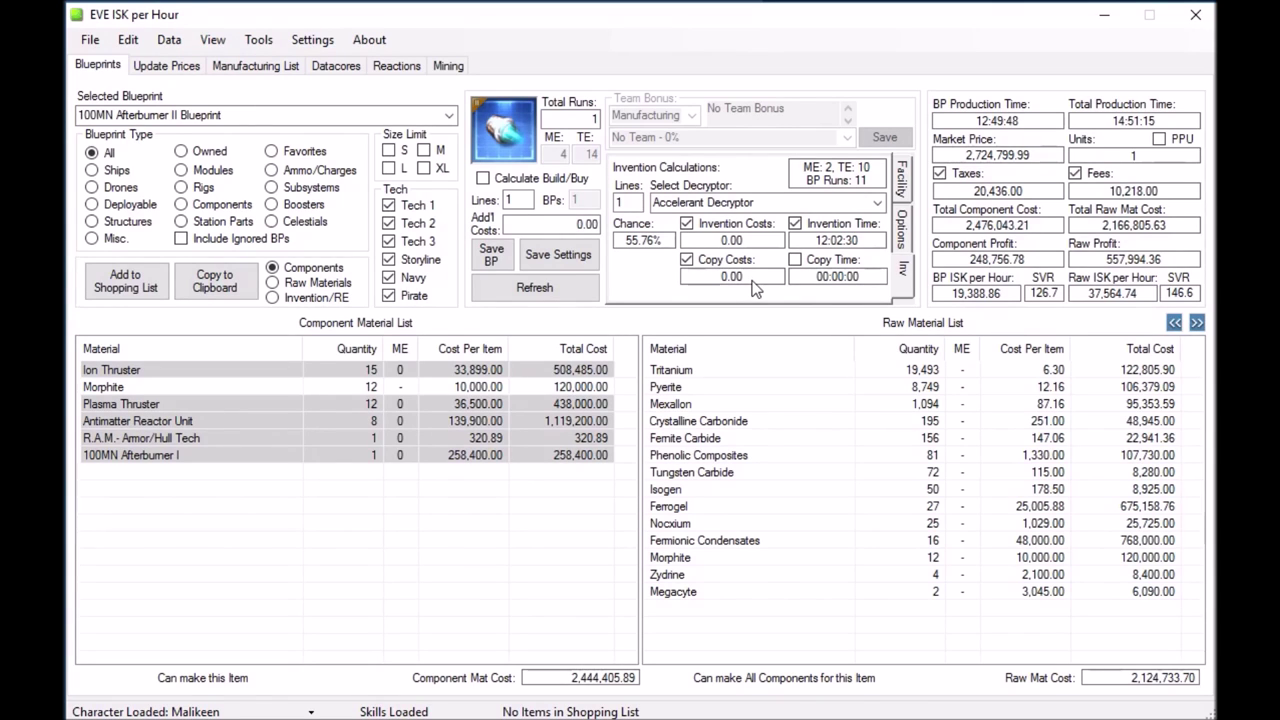
left_click(904, 230)
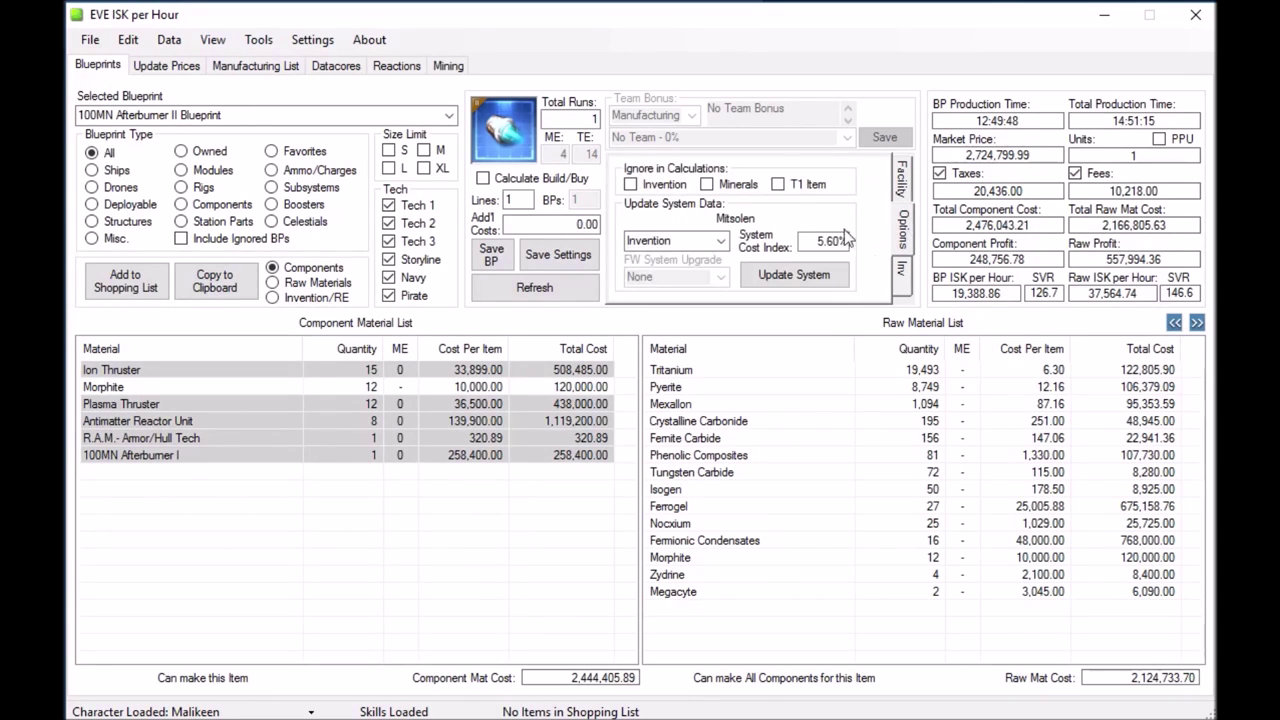
left_click(904, 270)
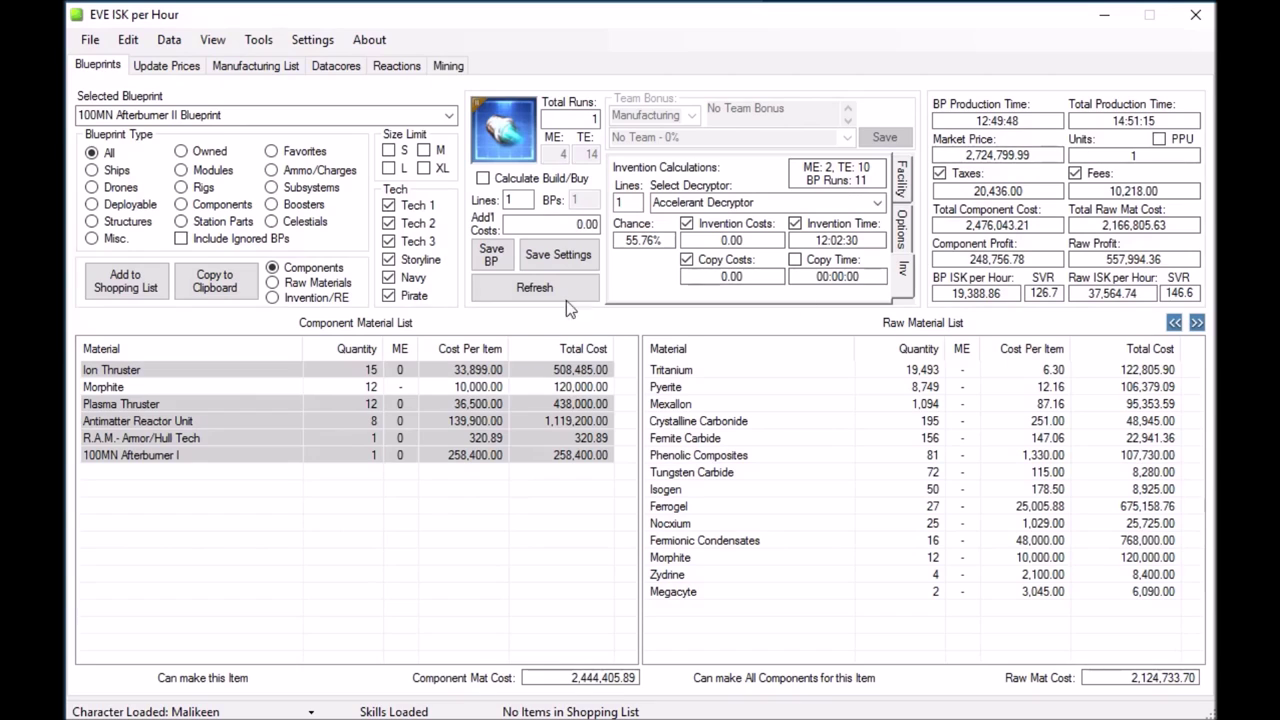
left_click(536, 287)
left_click(312, 39)
left_click(400, 60)
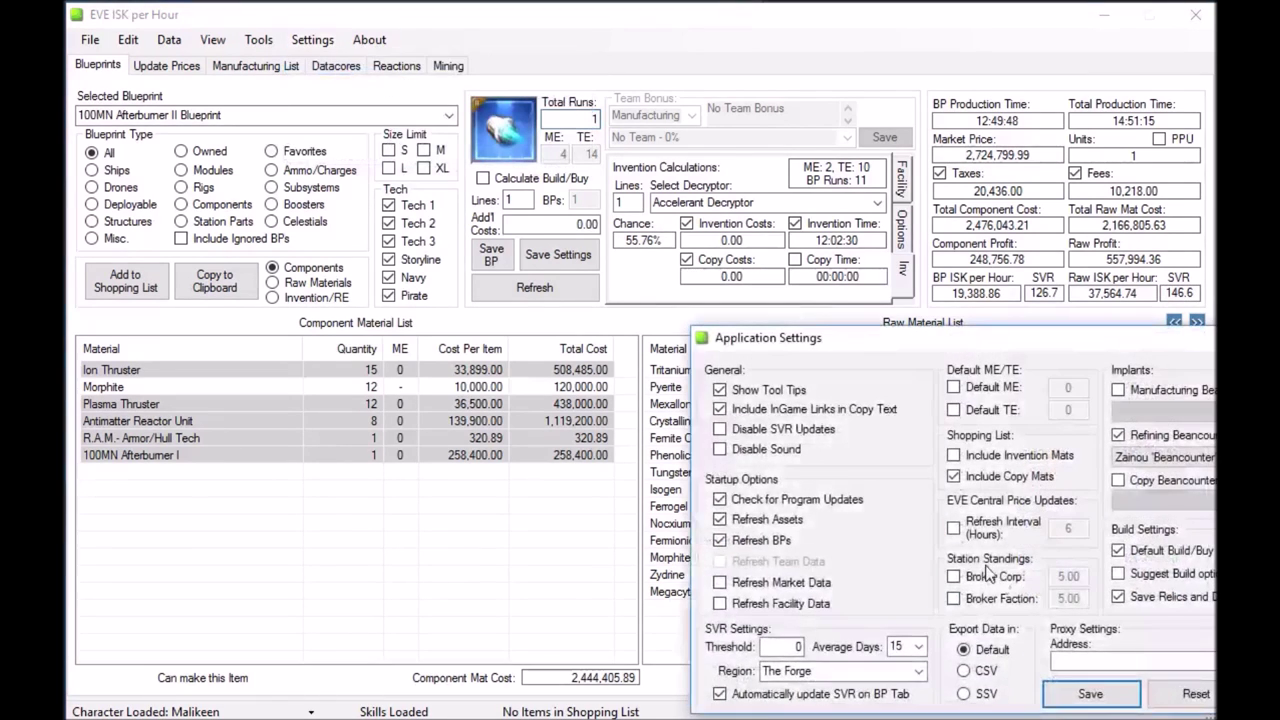
left_click_drag(1050, 338, 625, 143)
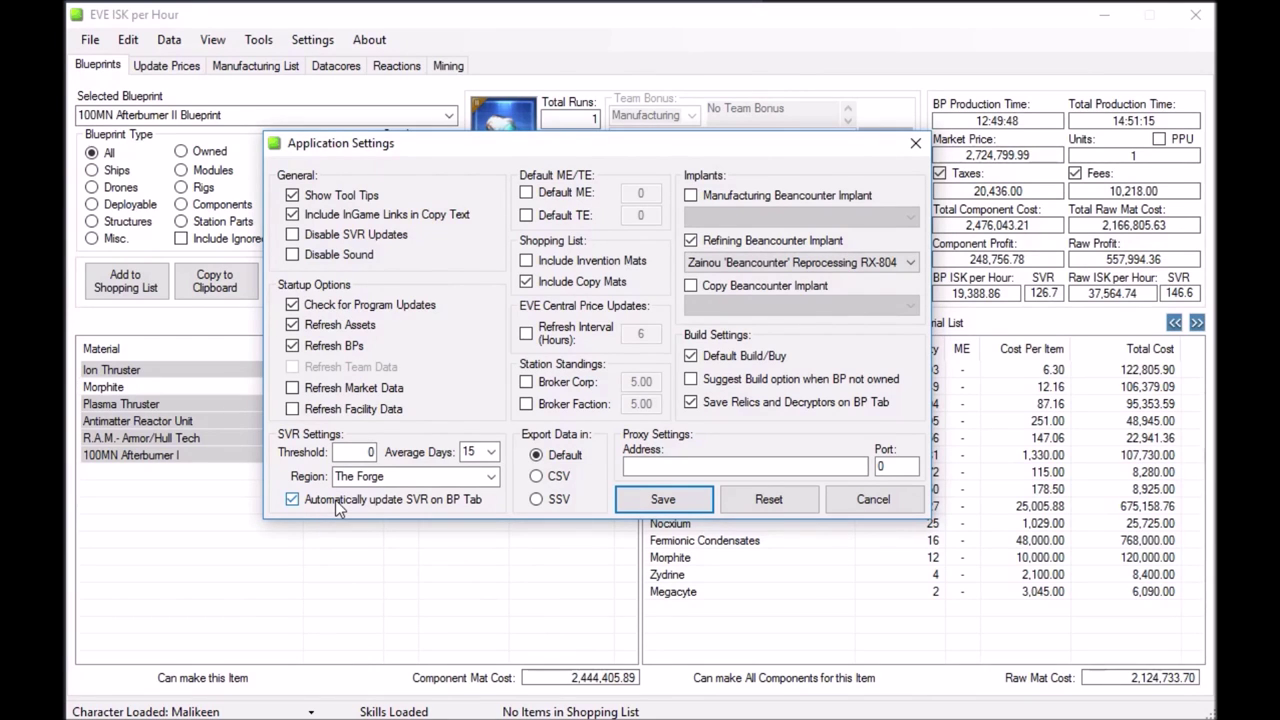
left_click(872, 499)
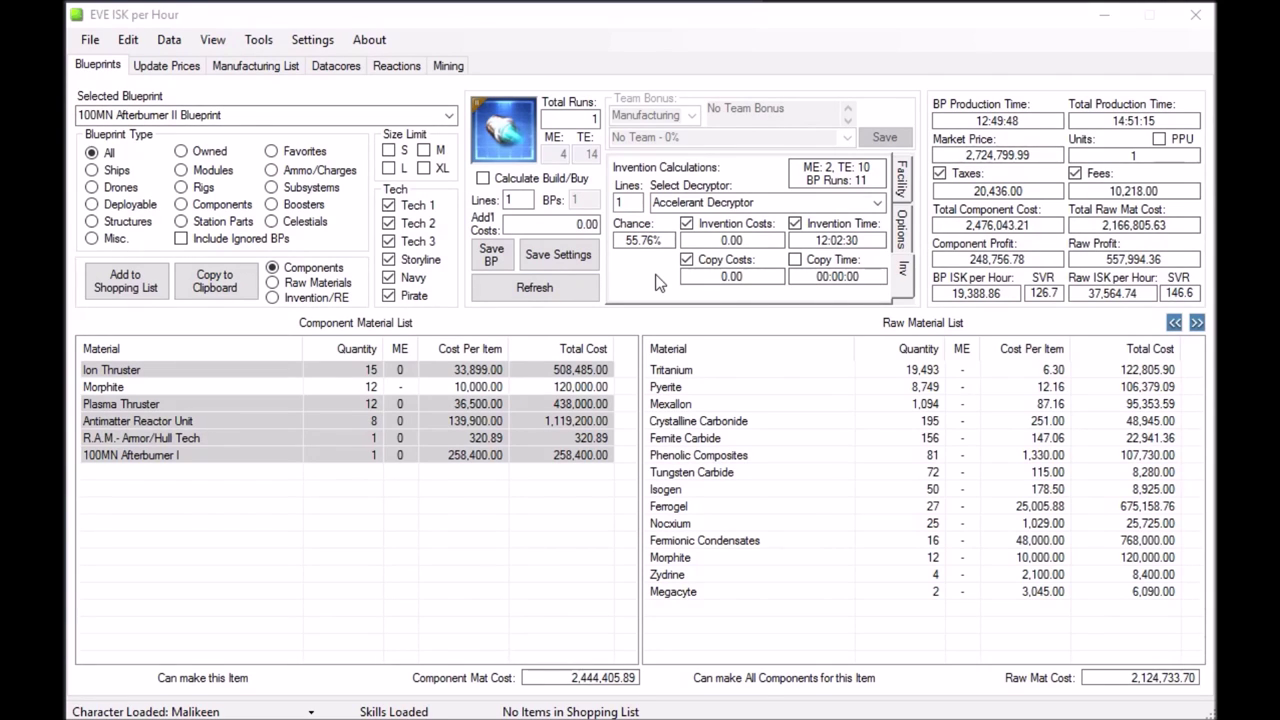
From the Facility tab, search blueprints for 'ereb' and load the Erebus Blueprint.
left_click(902, 178)
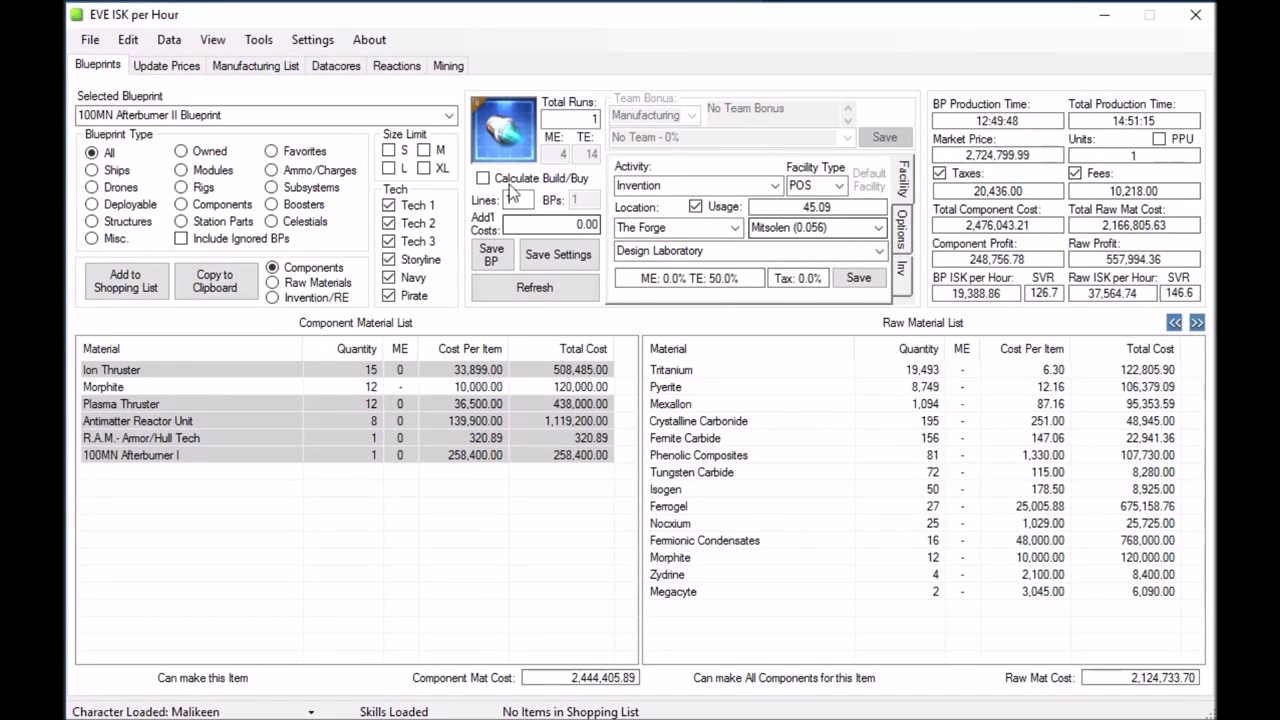
left_click(449, 117)
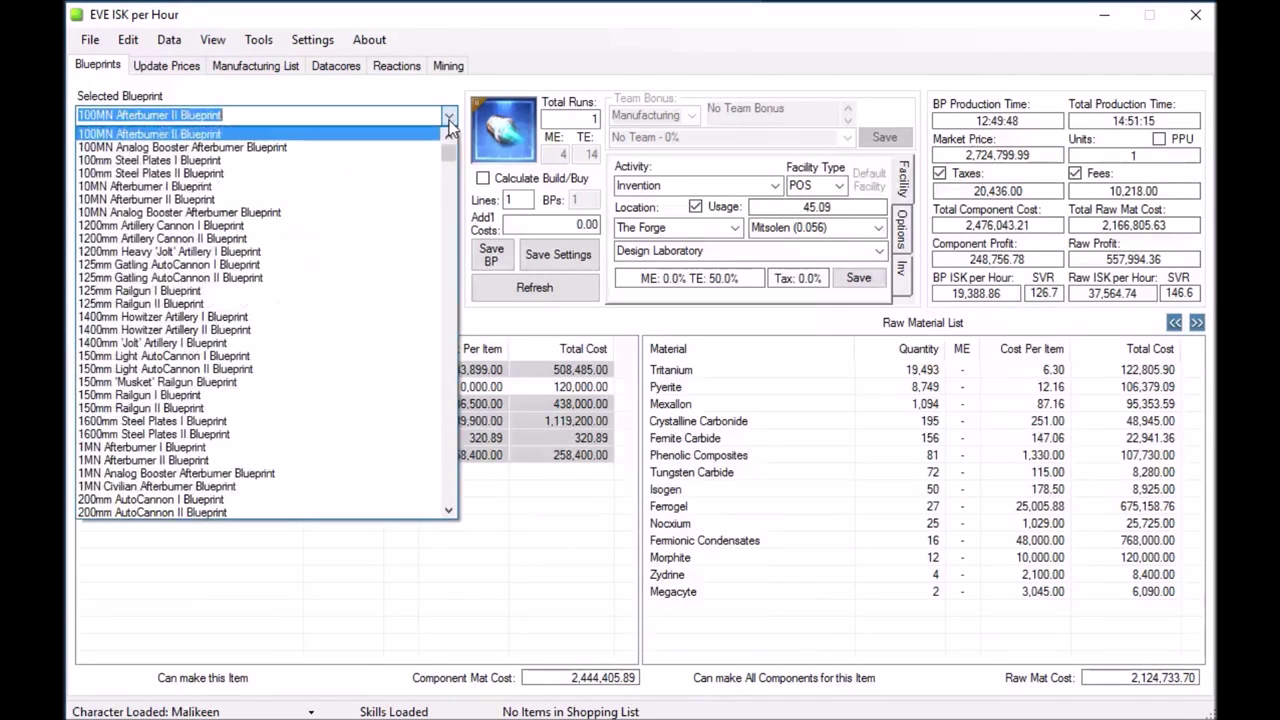
type("ereb")
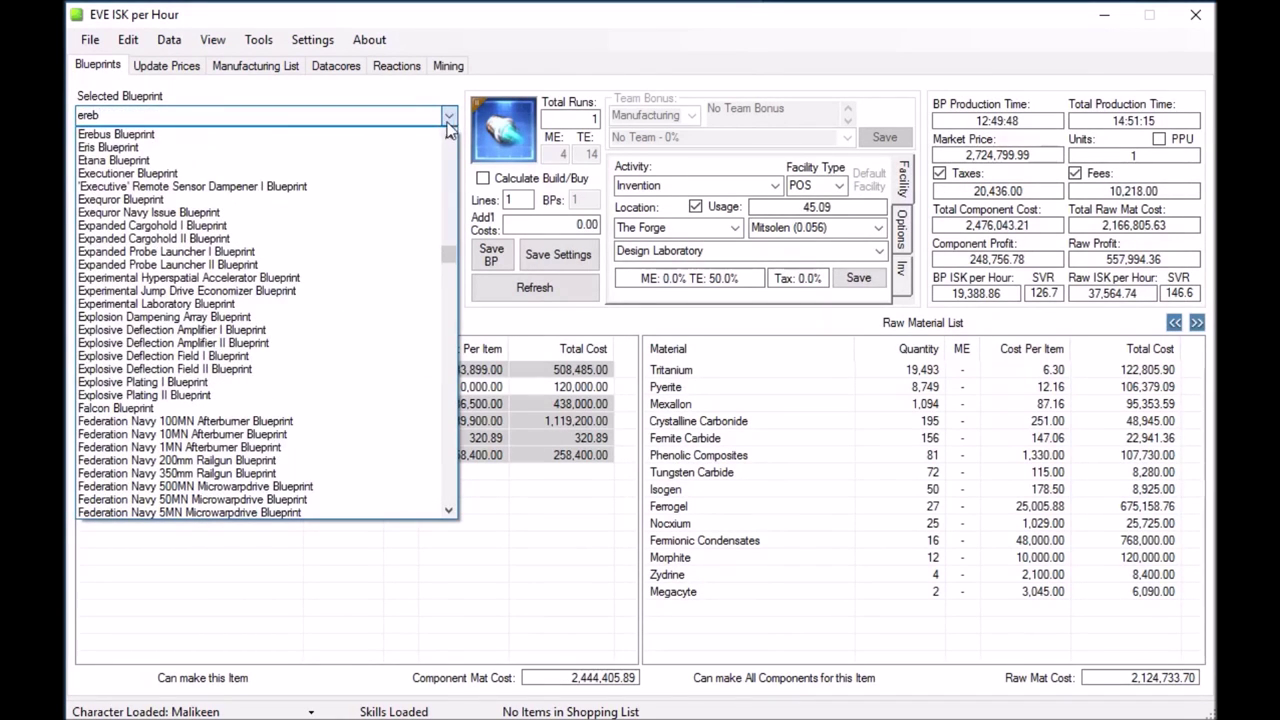
left_click(116, 134)
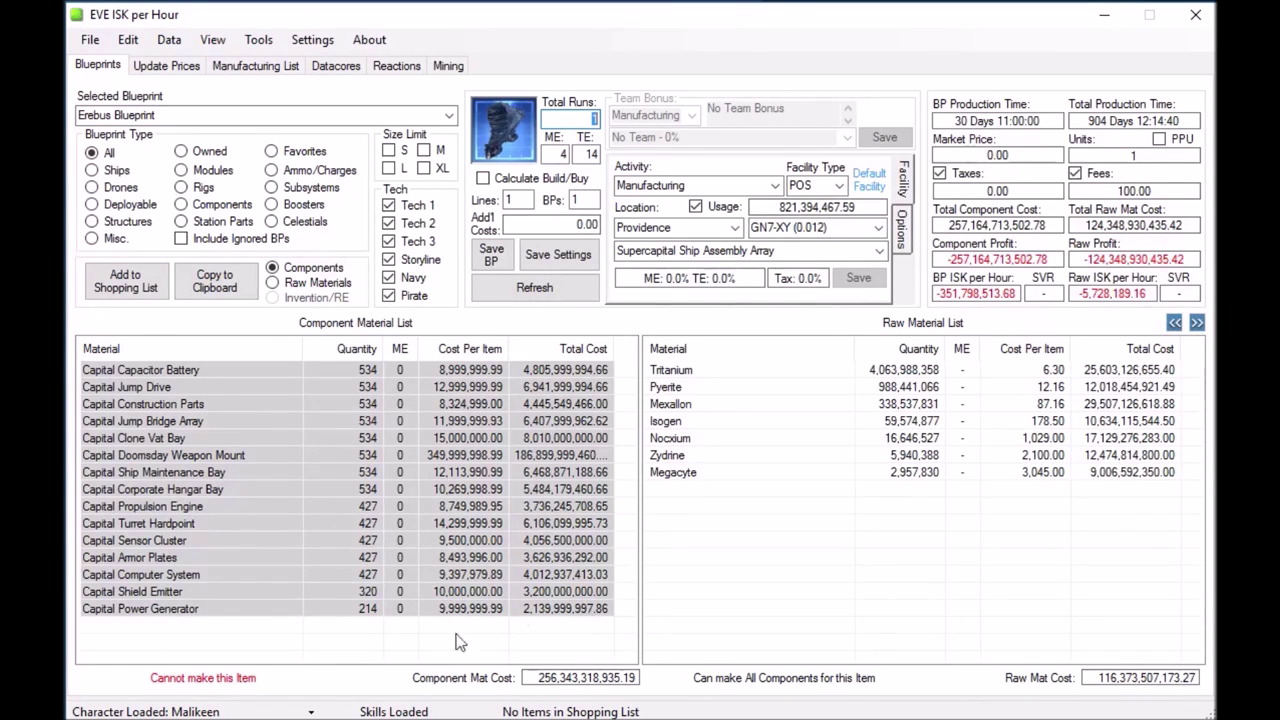
left_click(822, 678)
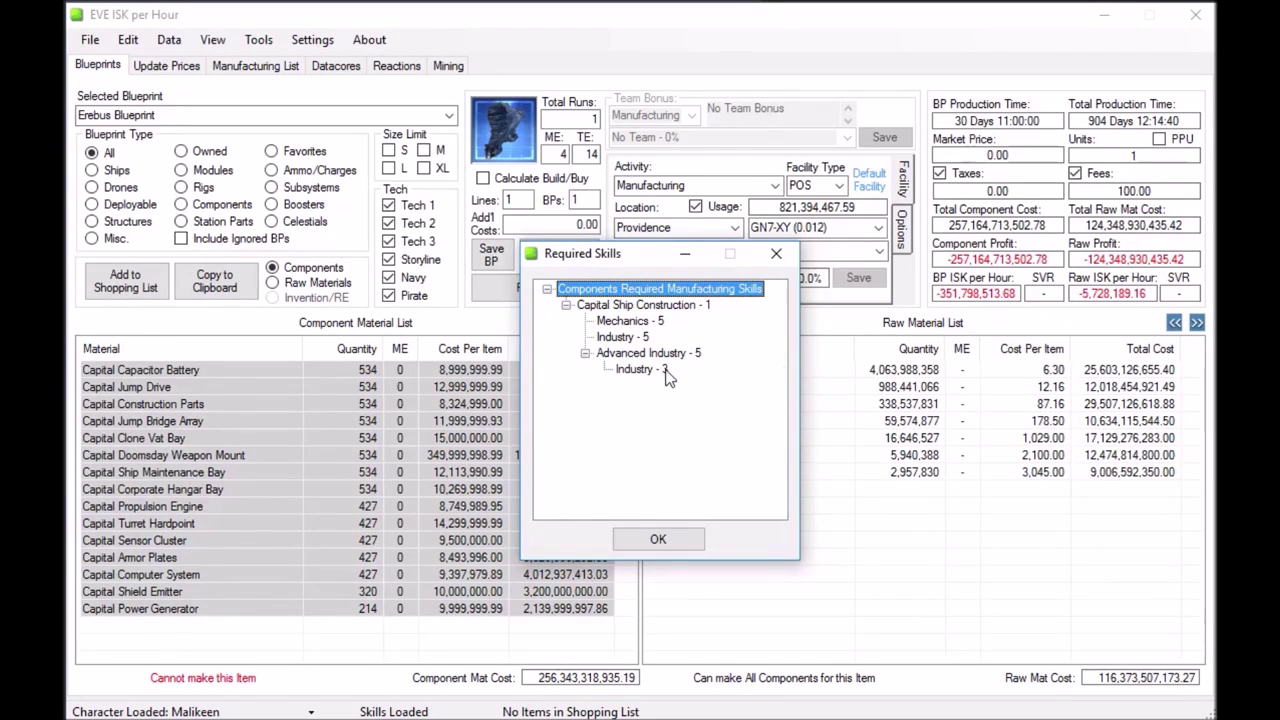
left_click(683, 543)
left_click(203, 677)
left_click_drag(959, 379, 514, 267)
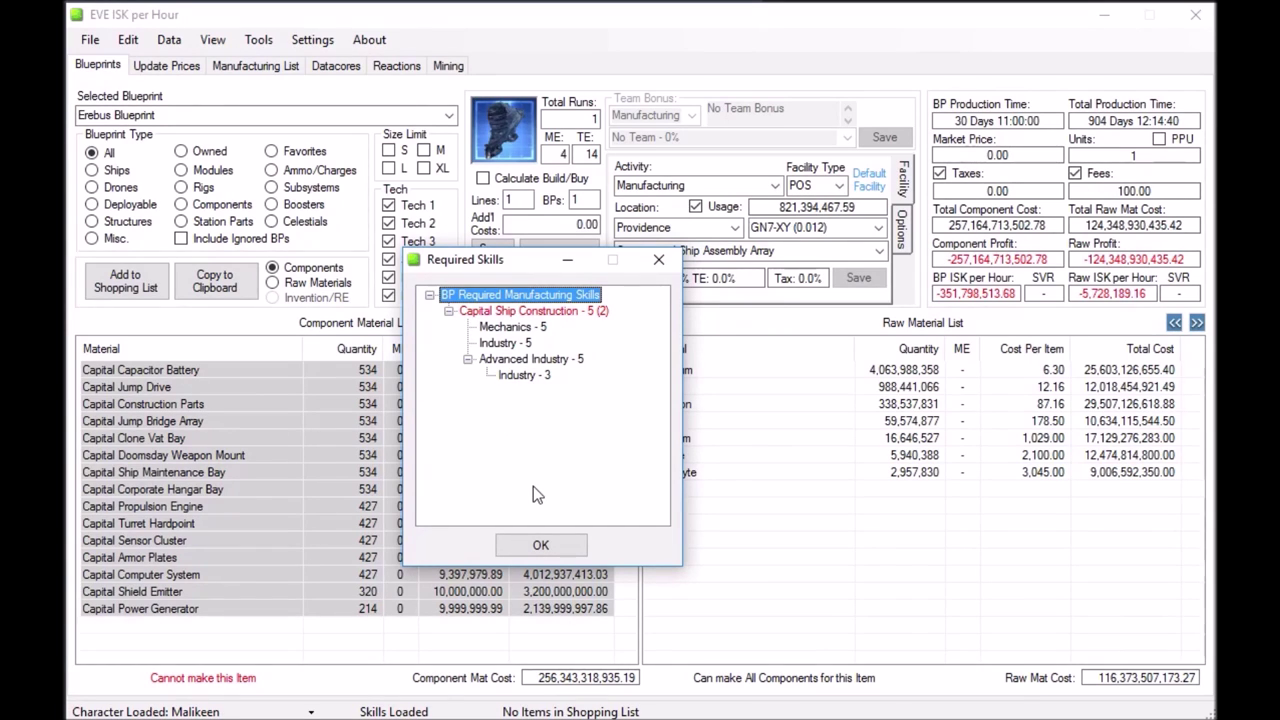
left_click(558, 545)
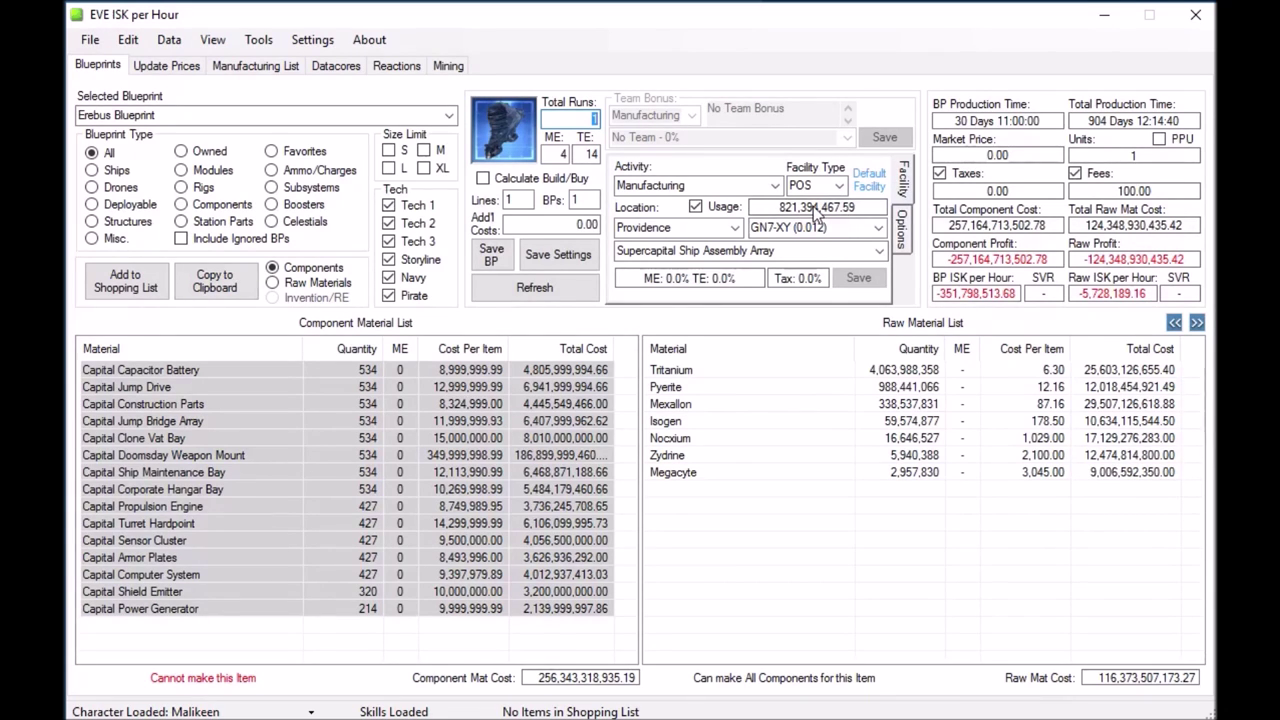
left_click(818, 213)
left_click_drag(1000, 396, 564, 325)
left_click(712, 387)
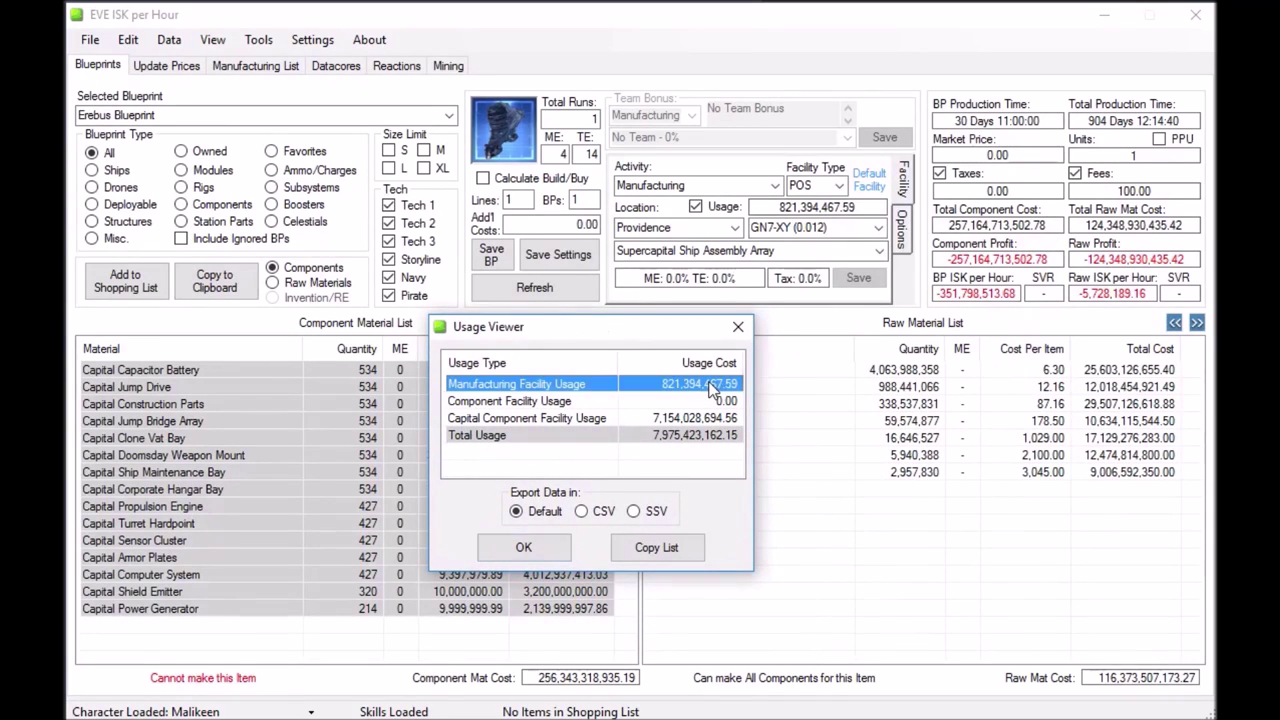
left_click(544, 420)
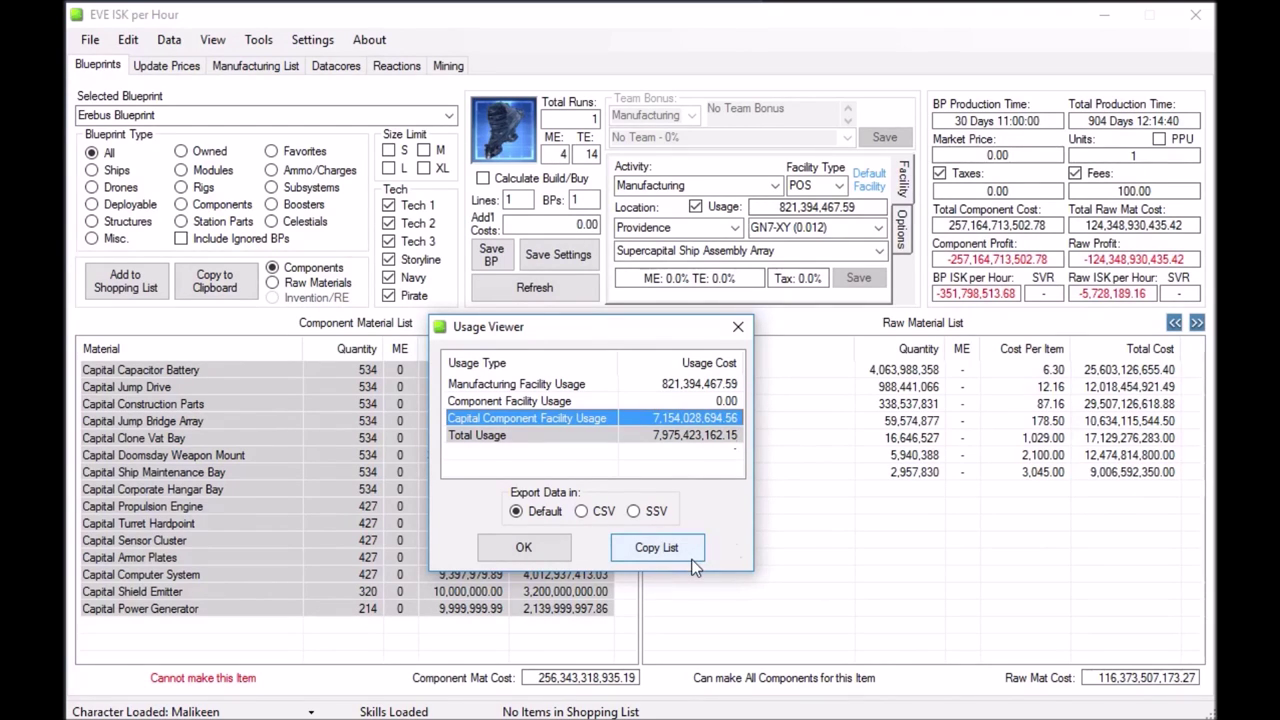
left_click(524, 548)
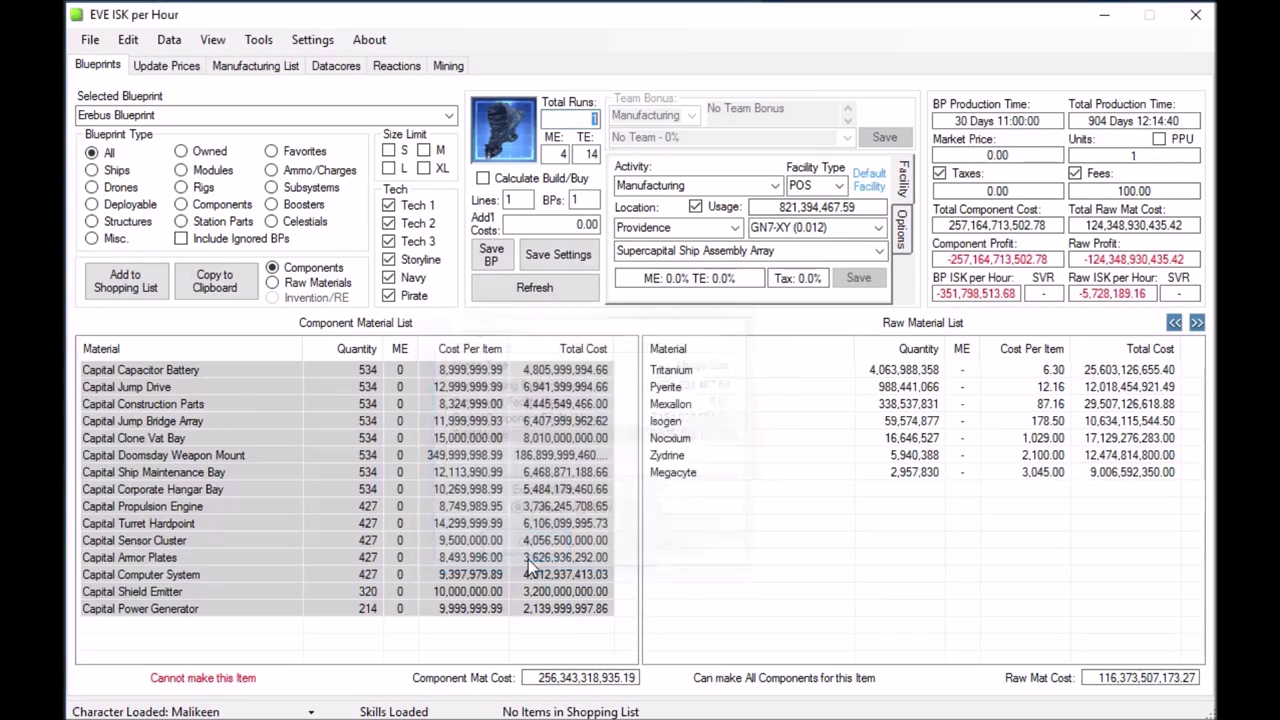
double_click(1027, 232)
left_click_drag(1064, 350, 627, 268)
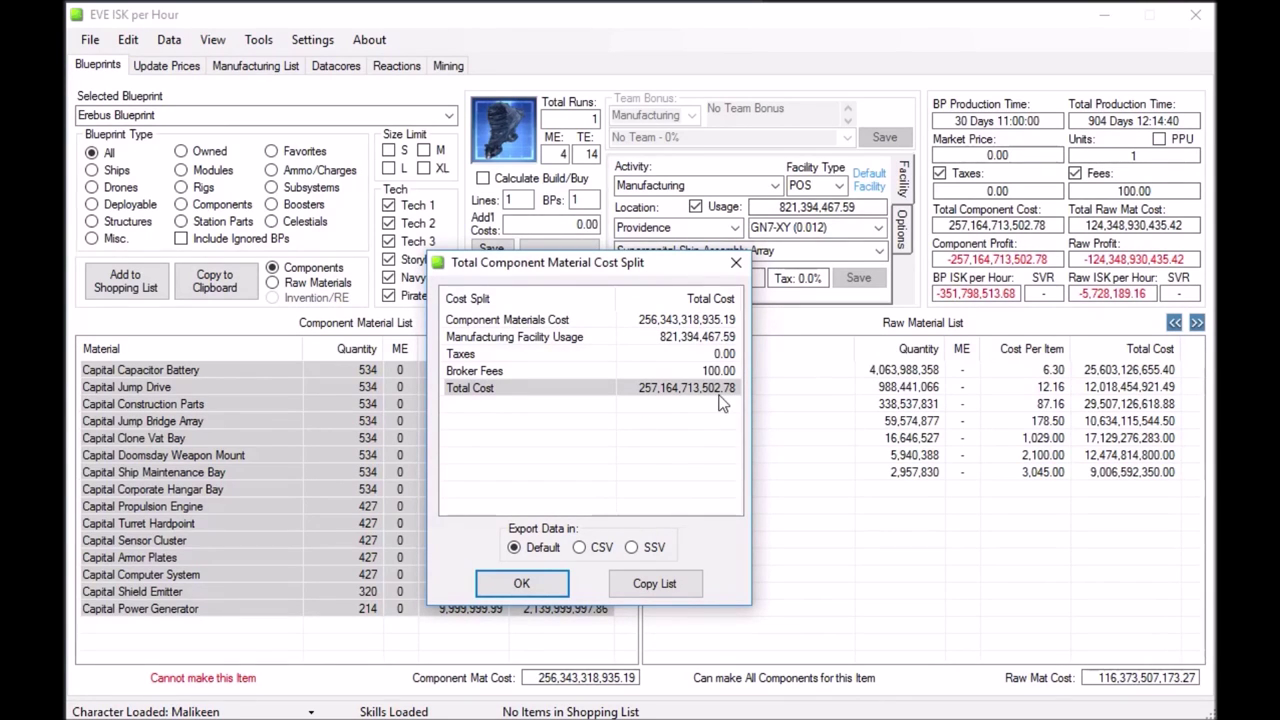
left_click(535, 586)
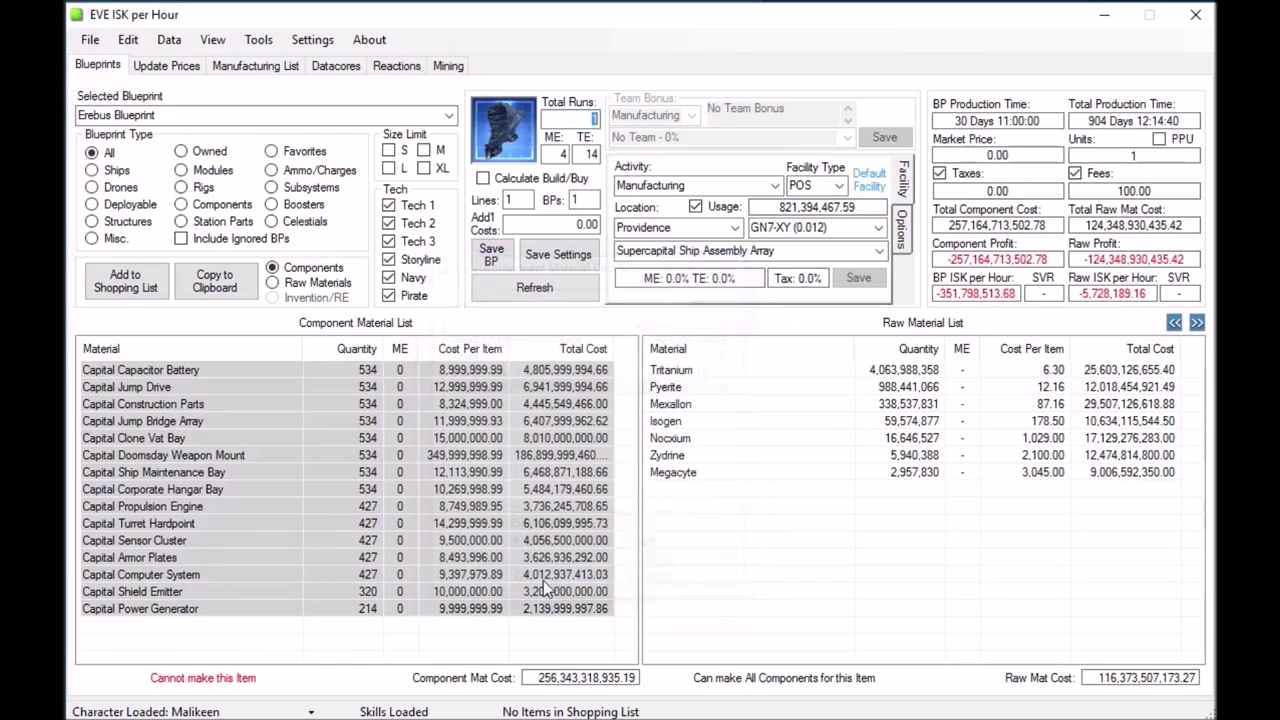
double_click(1148, 230)
left_click_drag(1093, 350, 673, 314)
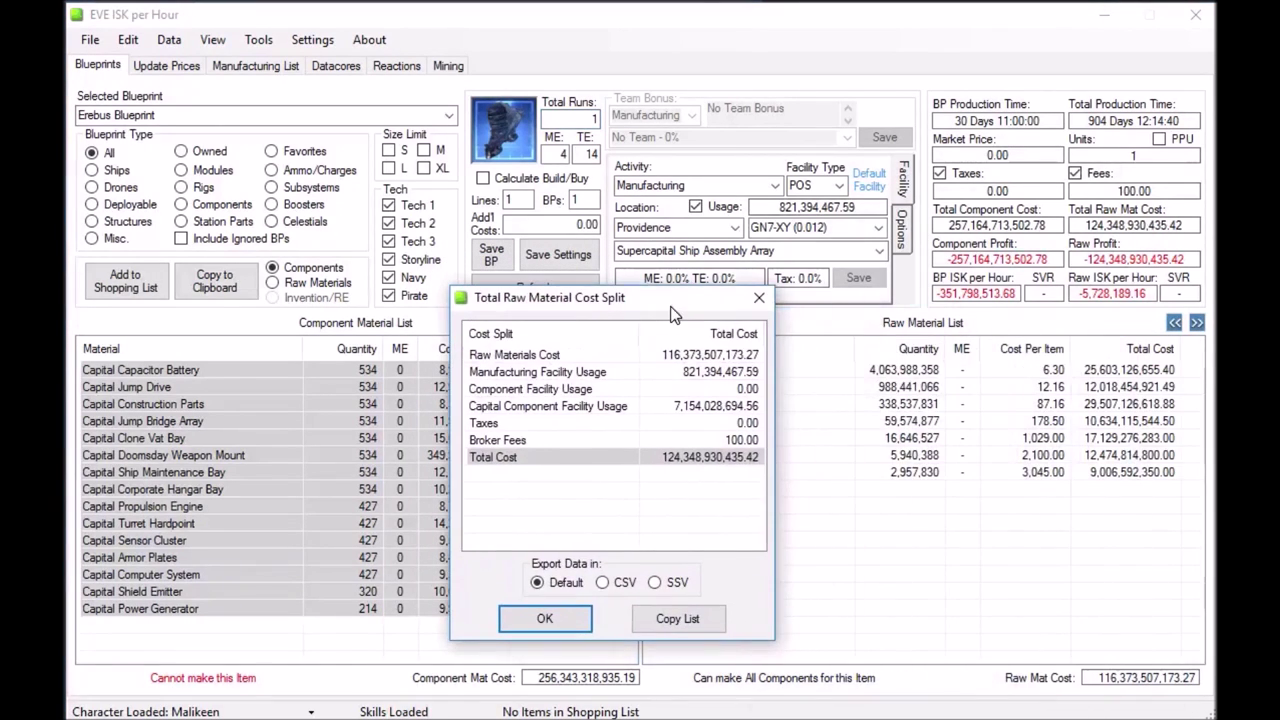
left_click(759, 298)
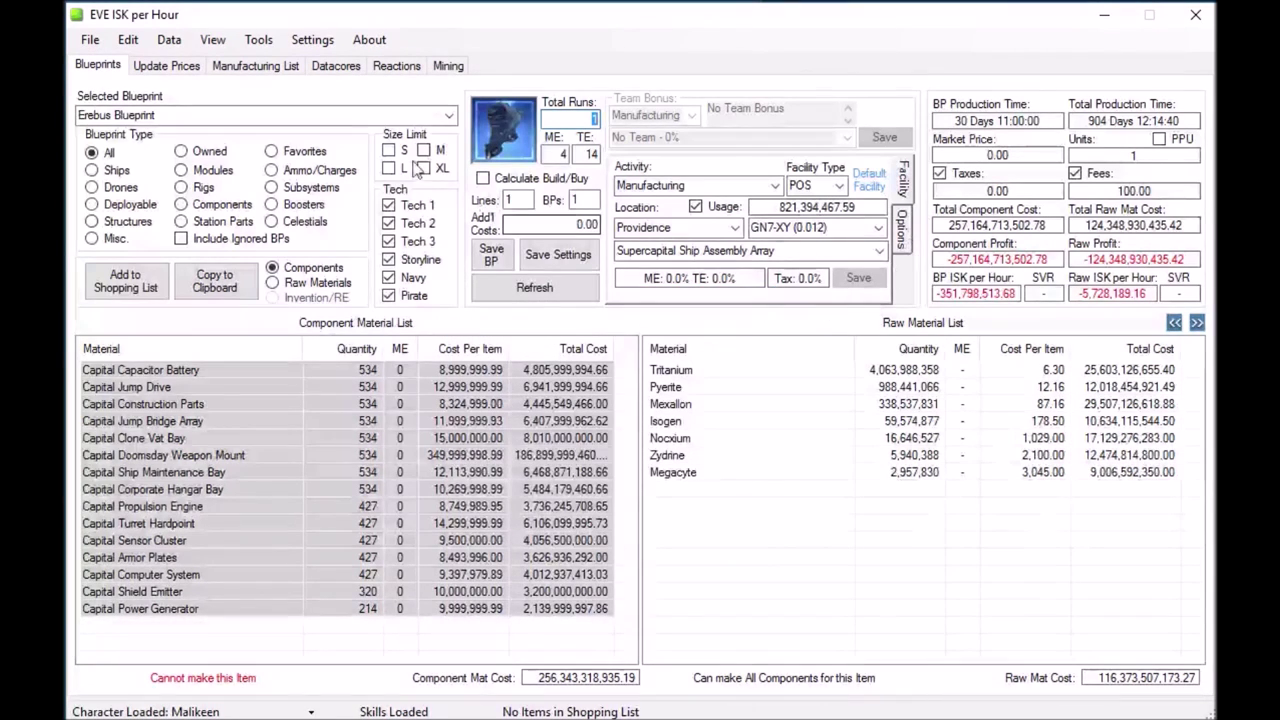
Search blueprints for 'after' and load the 100mm Steel Plates II Blueprint.
left_click(449, 116)
type("after")
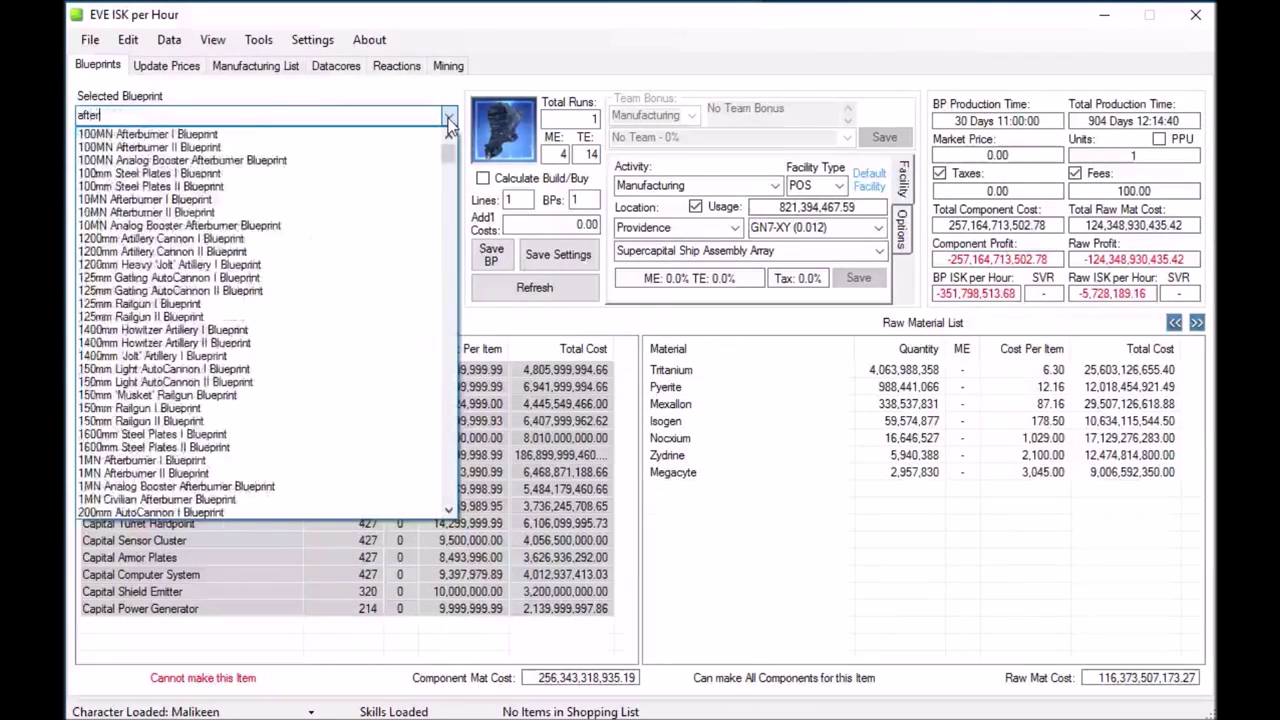
left_click(357, 186)
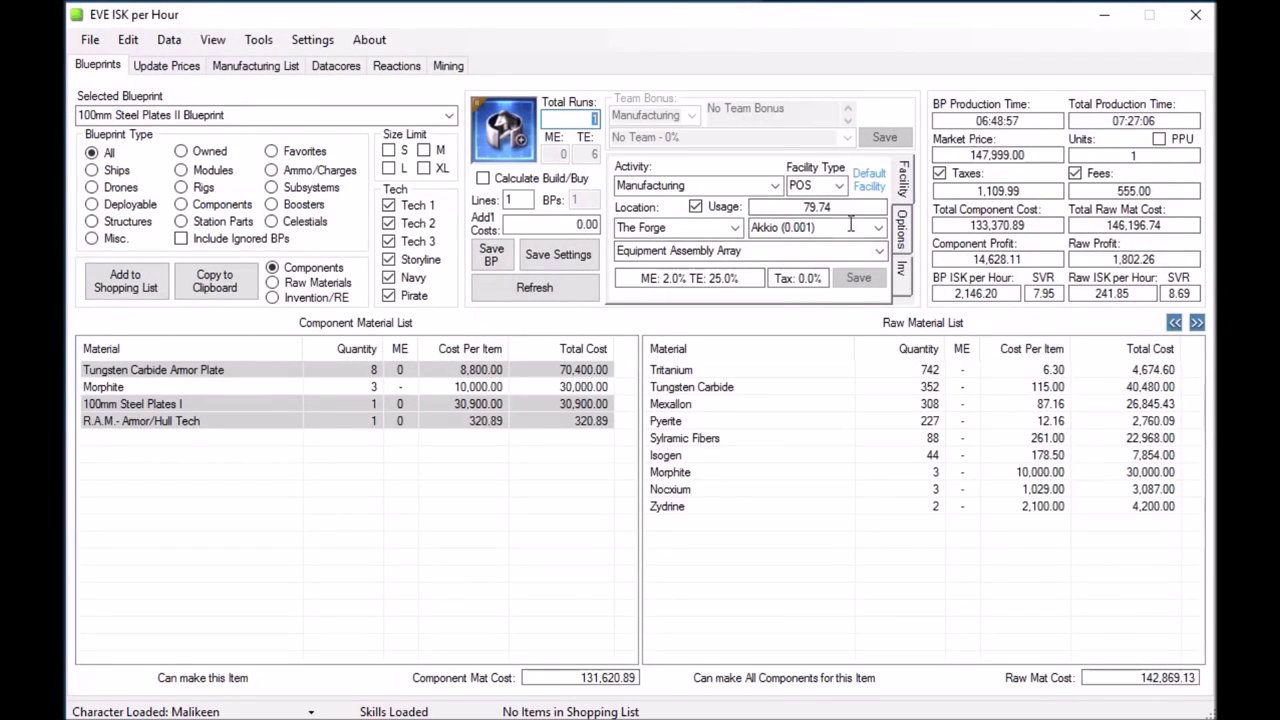
Keep Manufacturing as the activity and view the usage cost breakdown totalling 1,662.63.
left_click(760, 184)
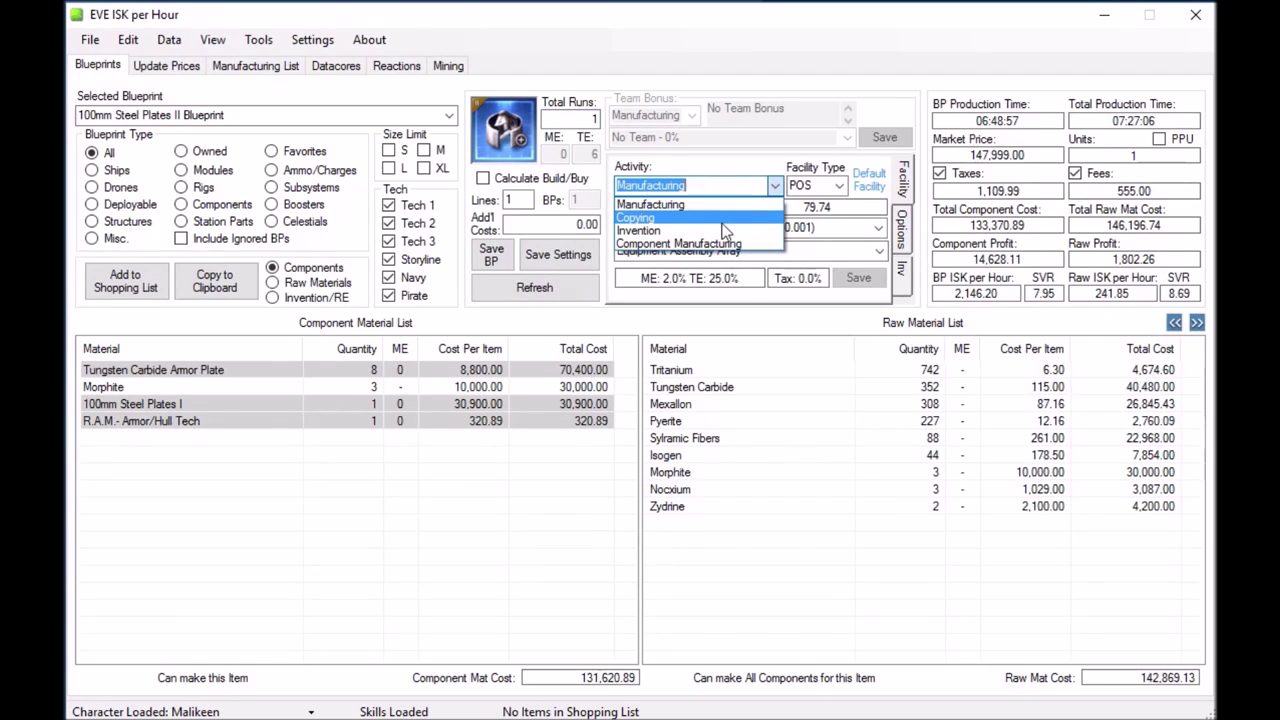
left_click(728, 205)
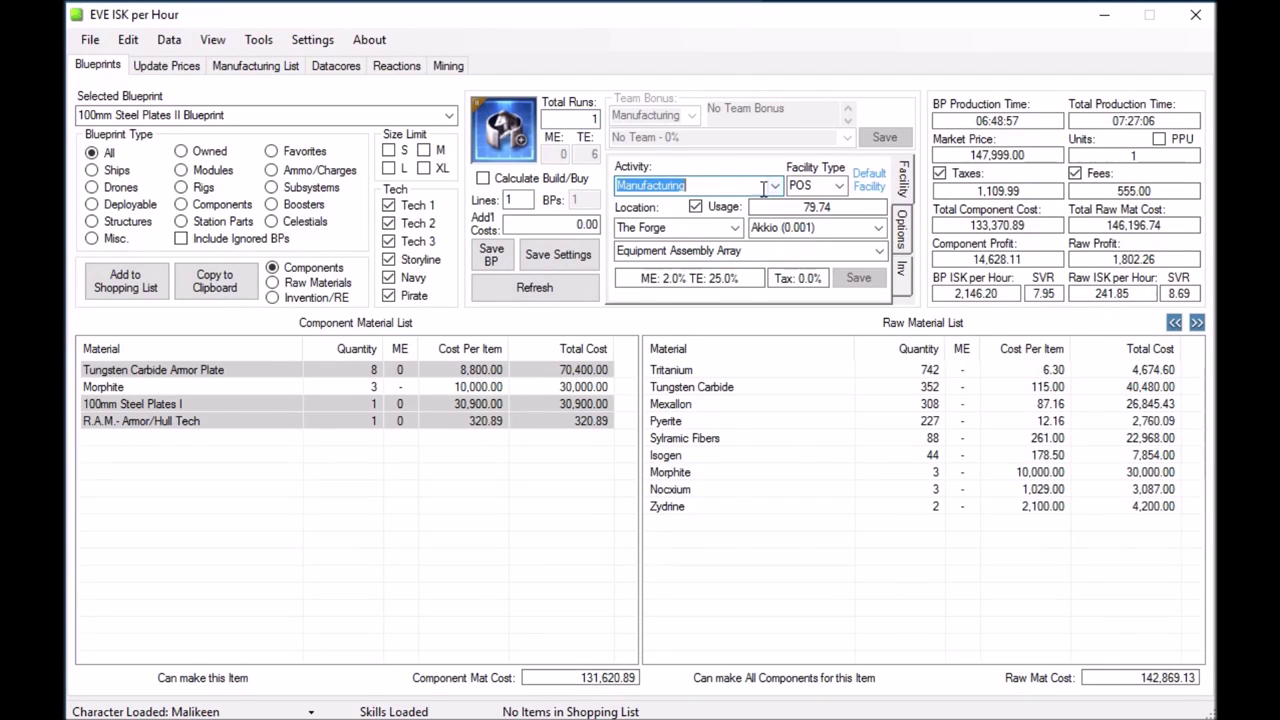
left_click(818, 208)
left_click_drag(1055, 415, 505, 316)
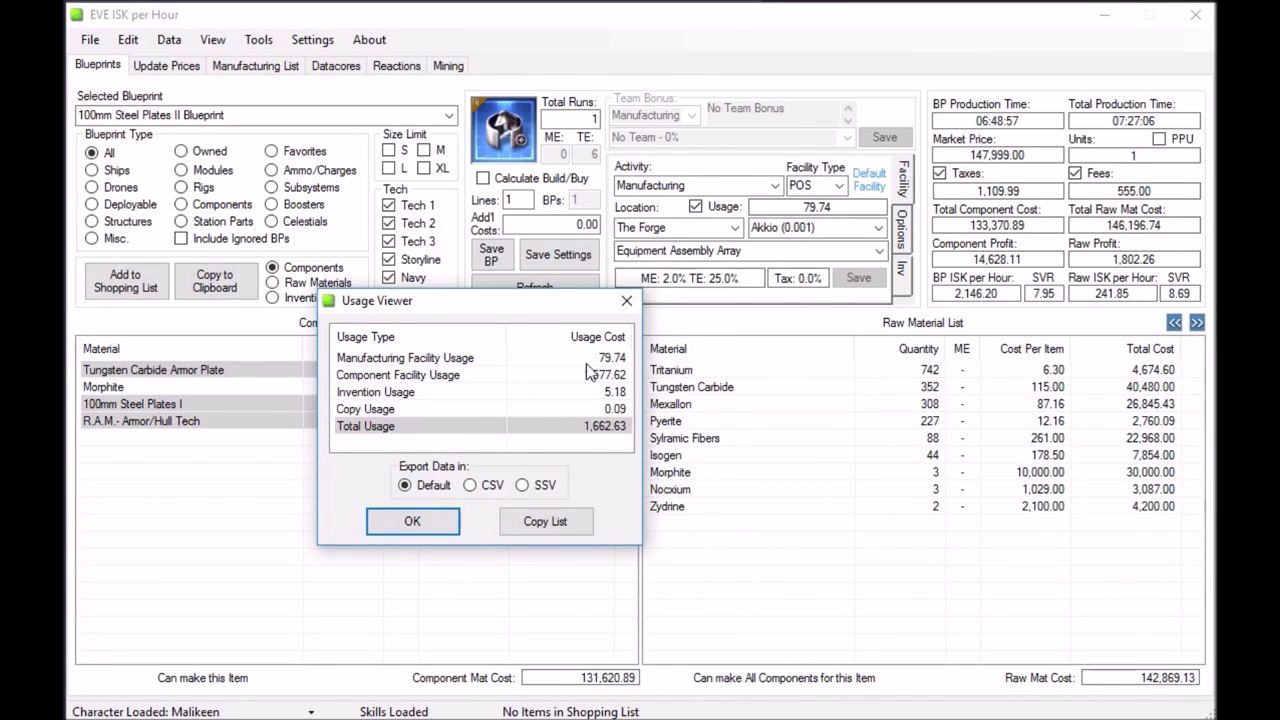
Reapply the market price and show profits as percentages: 9.88% component, 1.22% raw.
left_click(434, 522)
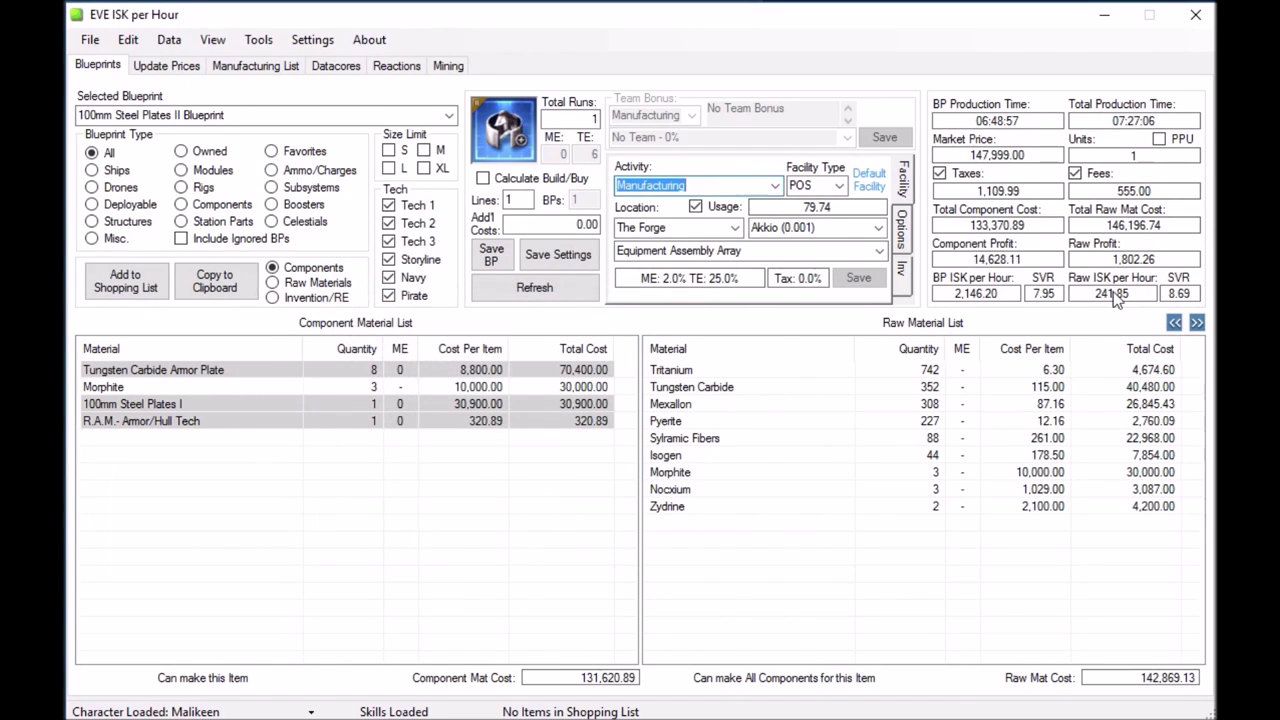
left_click(1032, 157)
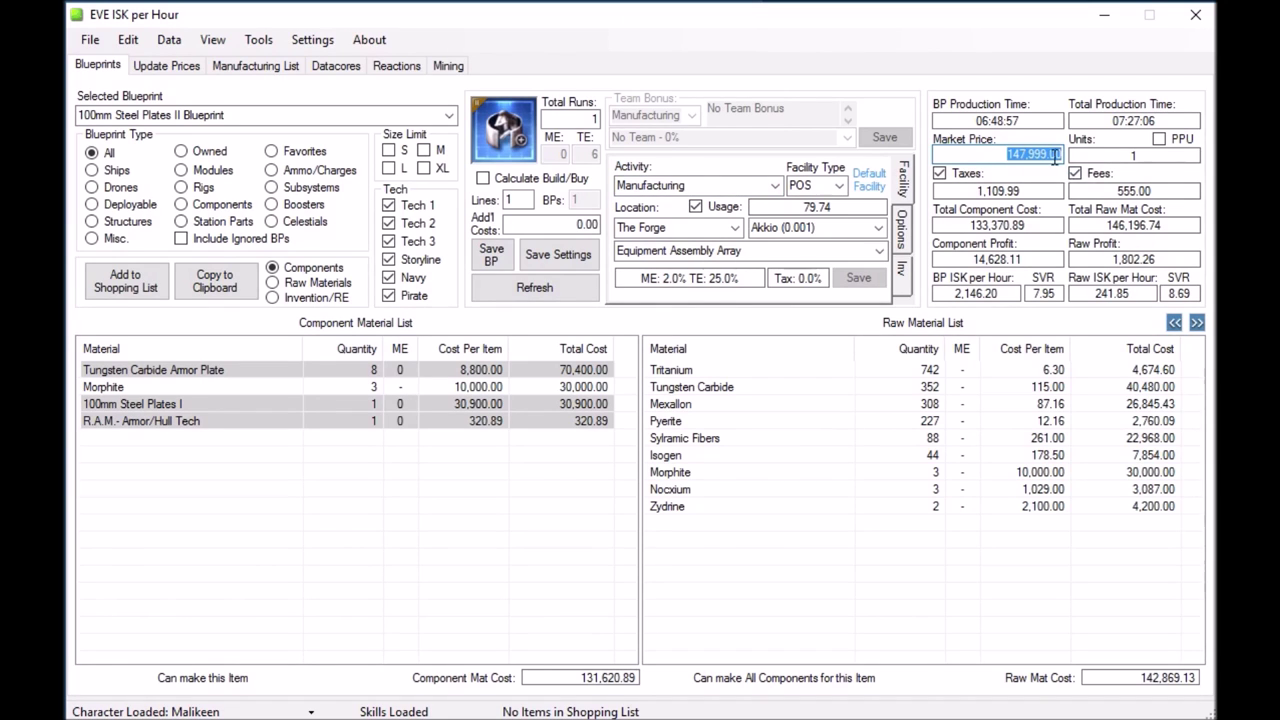
key("Return")
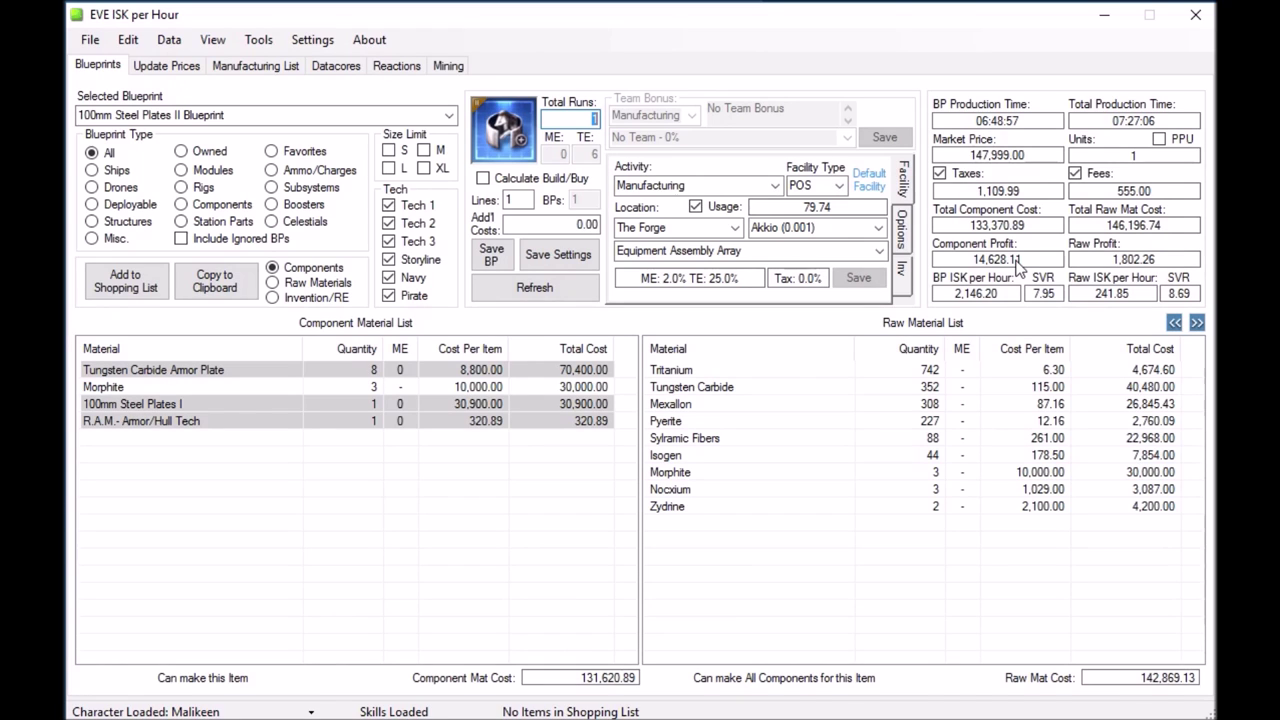
left_click(1018, 262)
left_click(1138, 264)
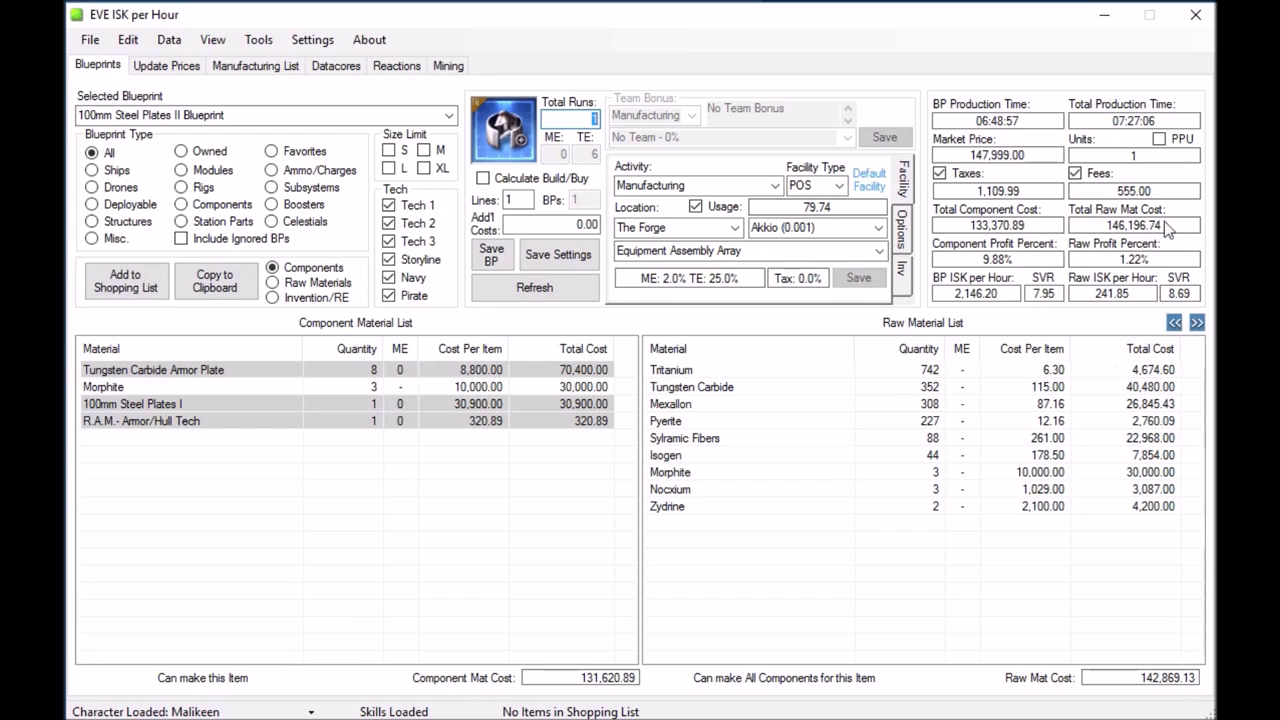
Search blueprints for 'concu' and load the Concussion Bomb Blueprint.
left_click(454, 119)
type("concu")
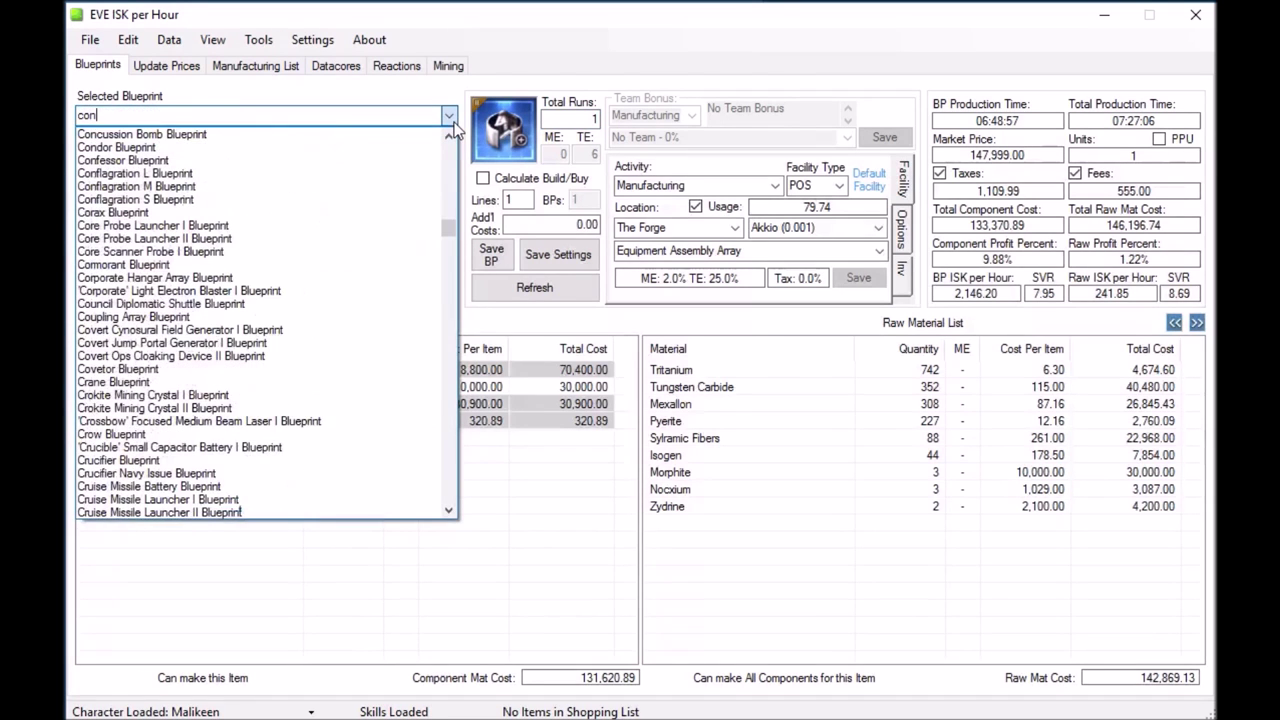
left_click(390, 134)
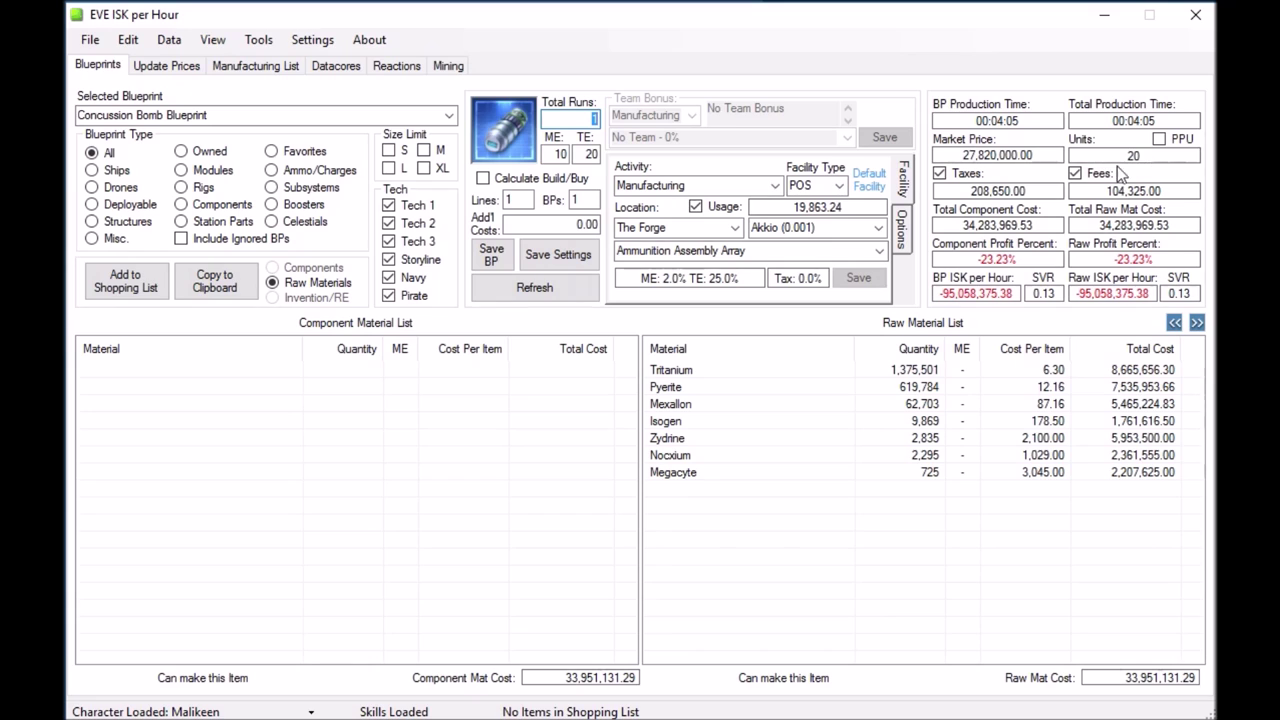
Toggle single-unit pricing and back to all 20 units, then visit the Manufacturing List.
left_click(1160, 139)
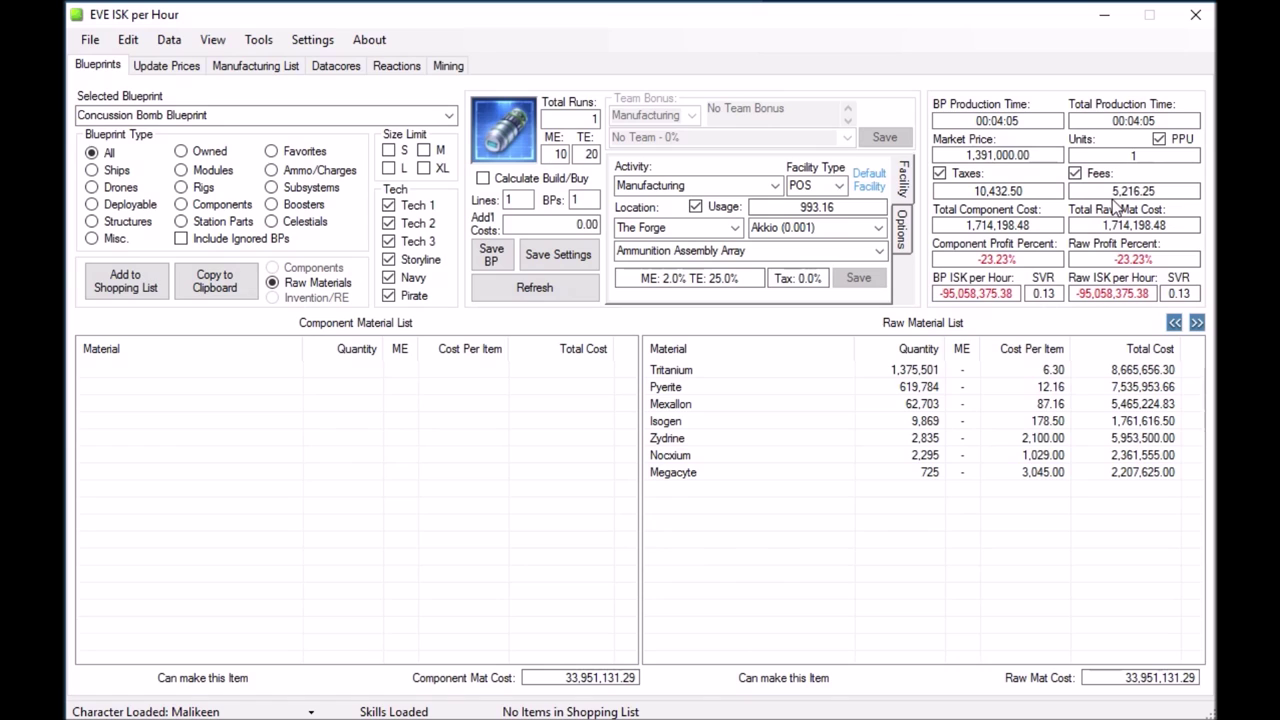
left_click(1158, 139)
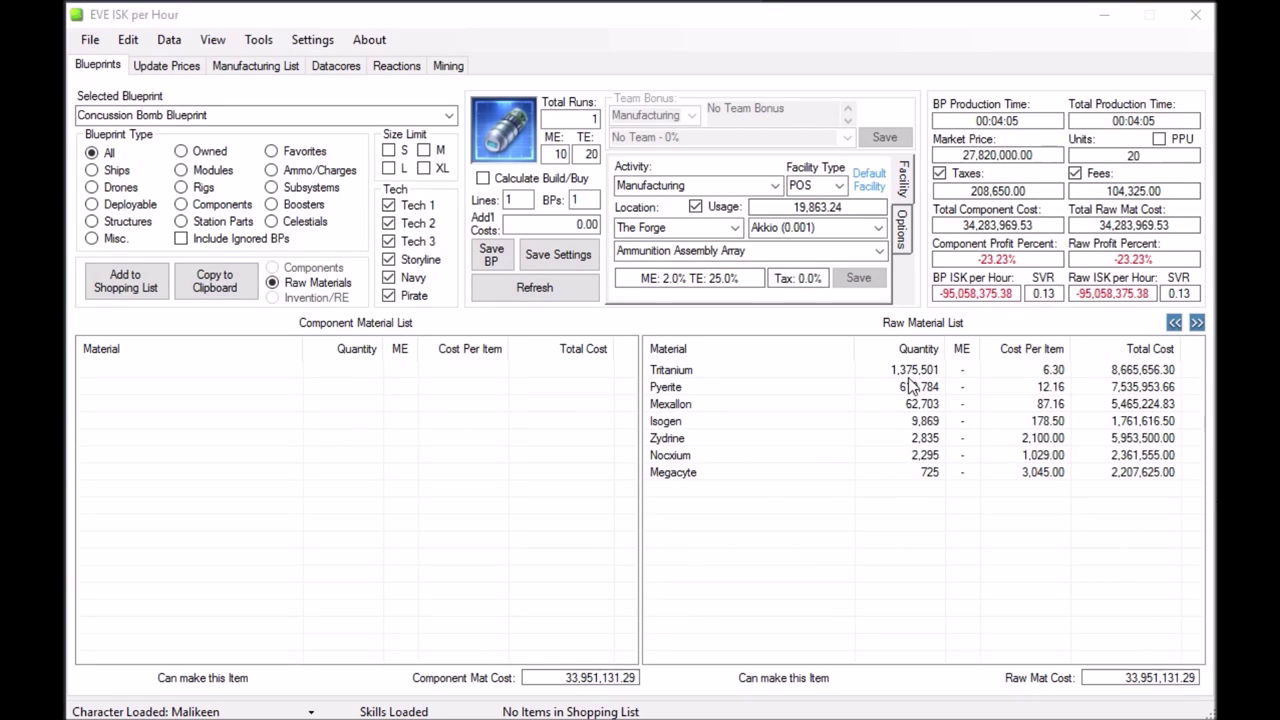
left_click(270, 75)
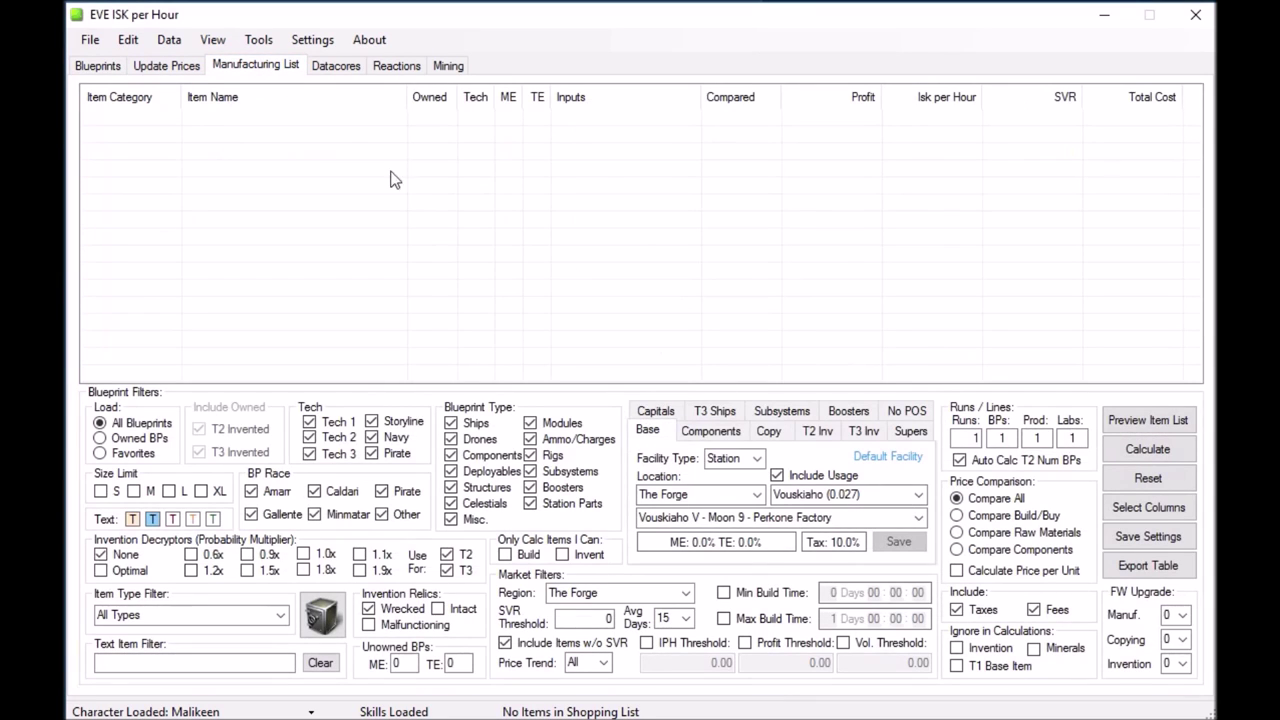
left_click(98, 70)
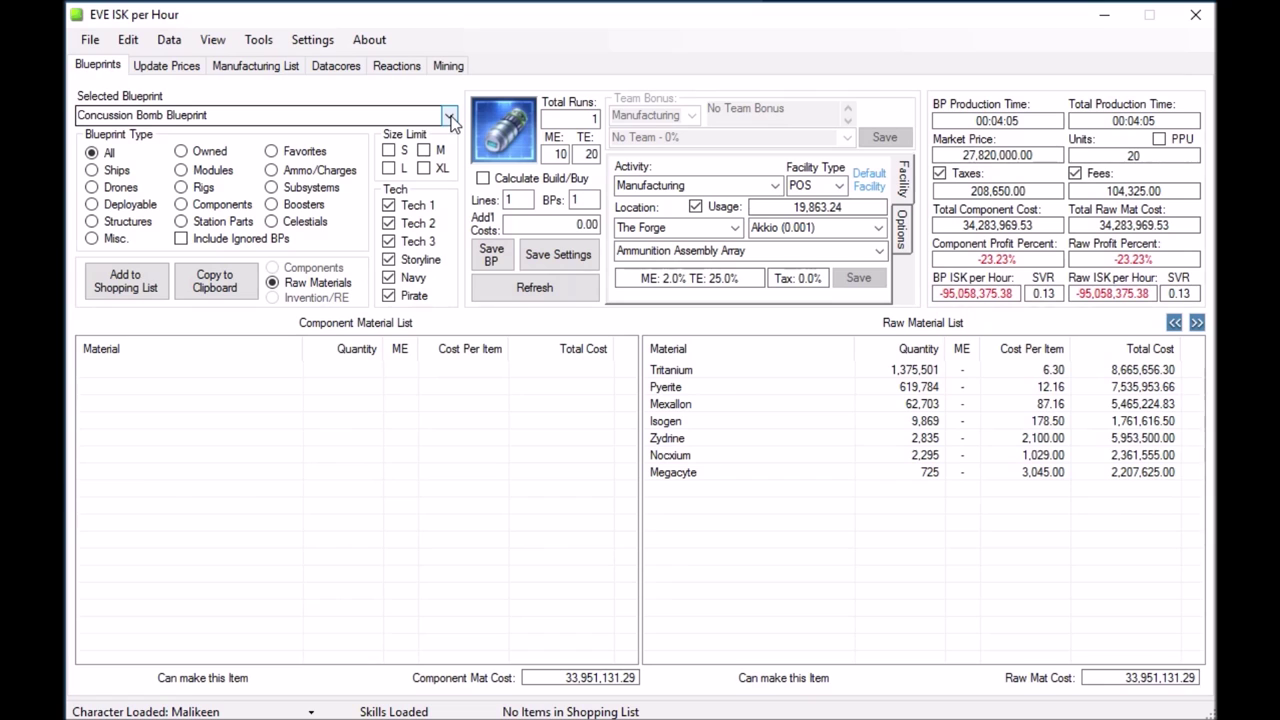
Load the Condor Blueprint and add it to the shopping list.
left_click(450, 117)
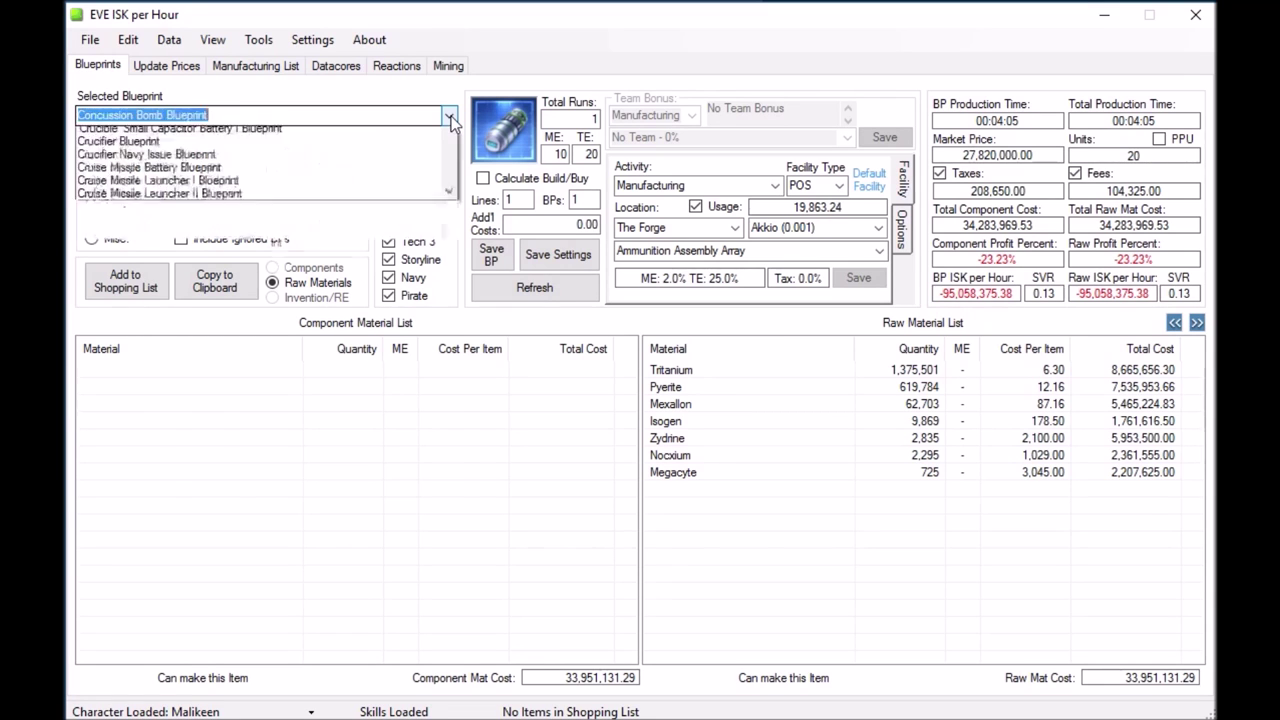
left_click(375, 150)
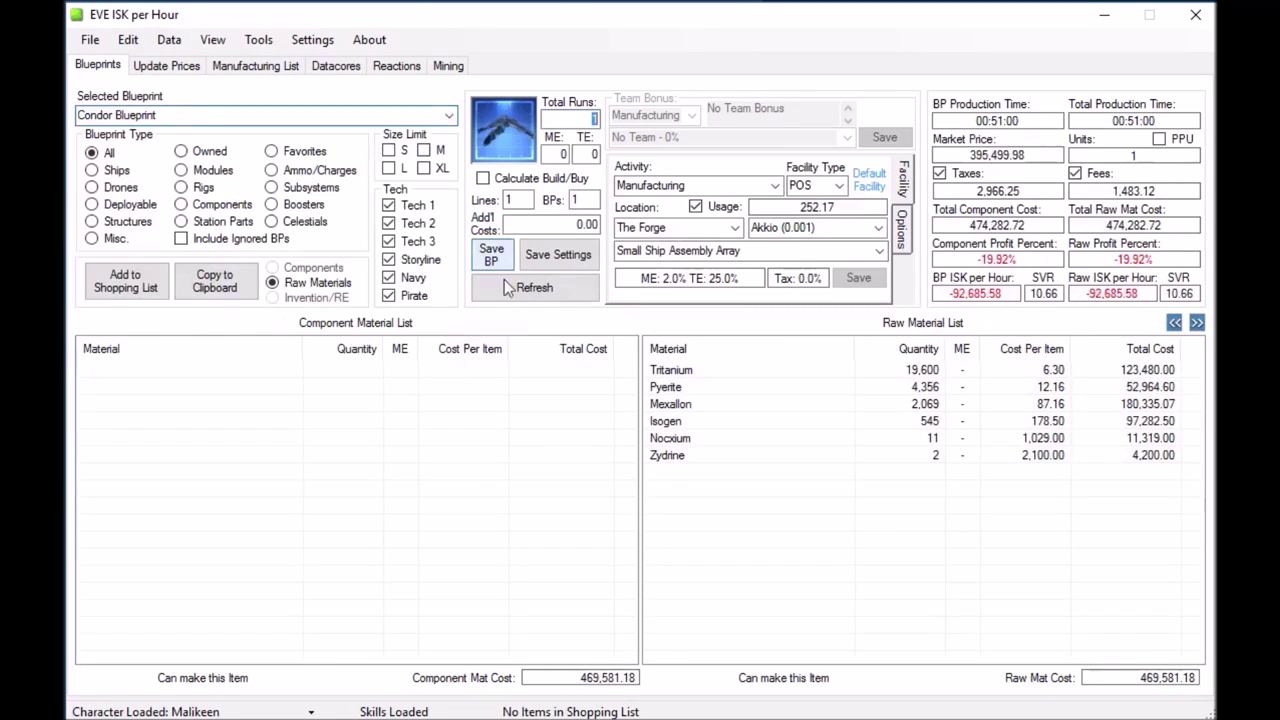
left_click(135, 288)
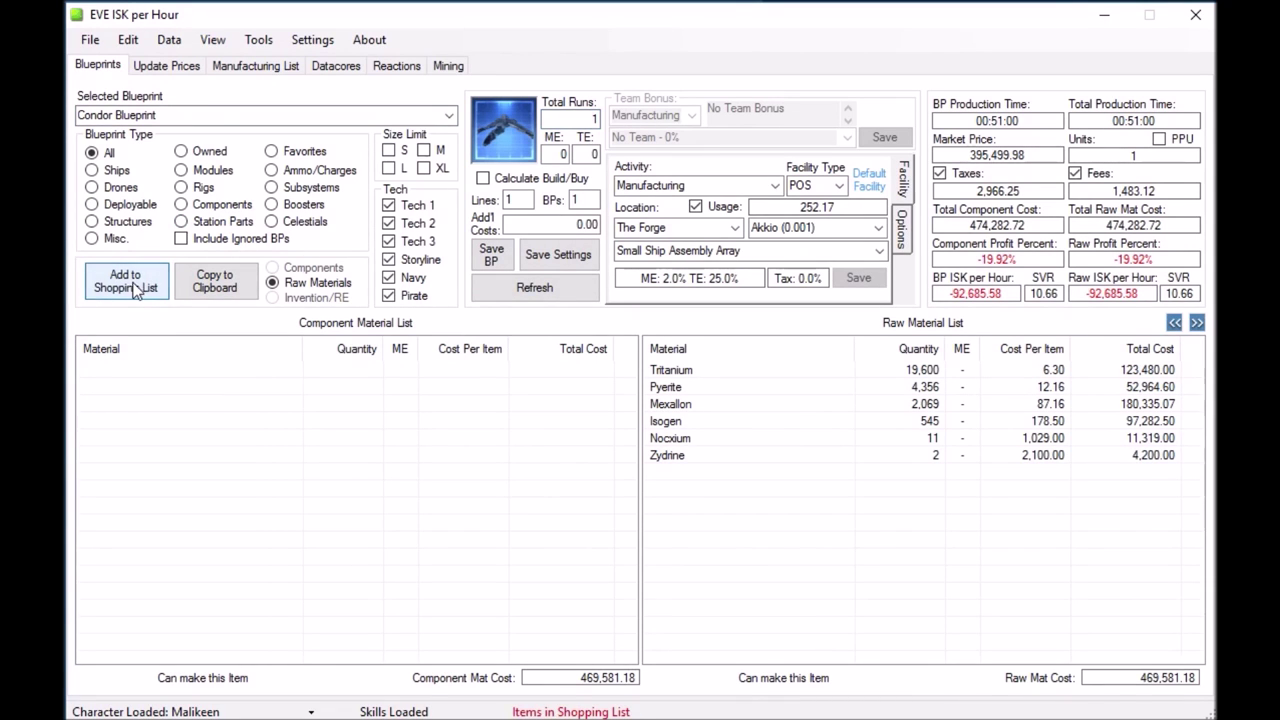
Load the Crane Blueprint with build/buy cost calculation turned on.
left_click(440, 116)
left_click(317, 370)
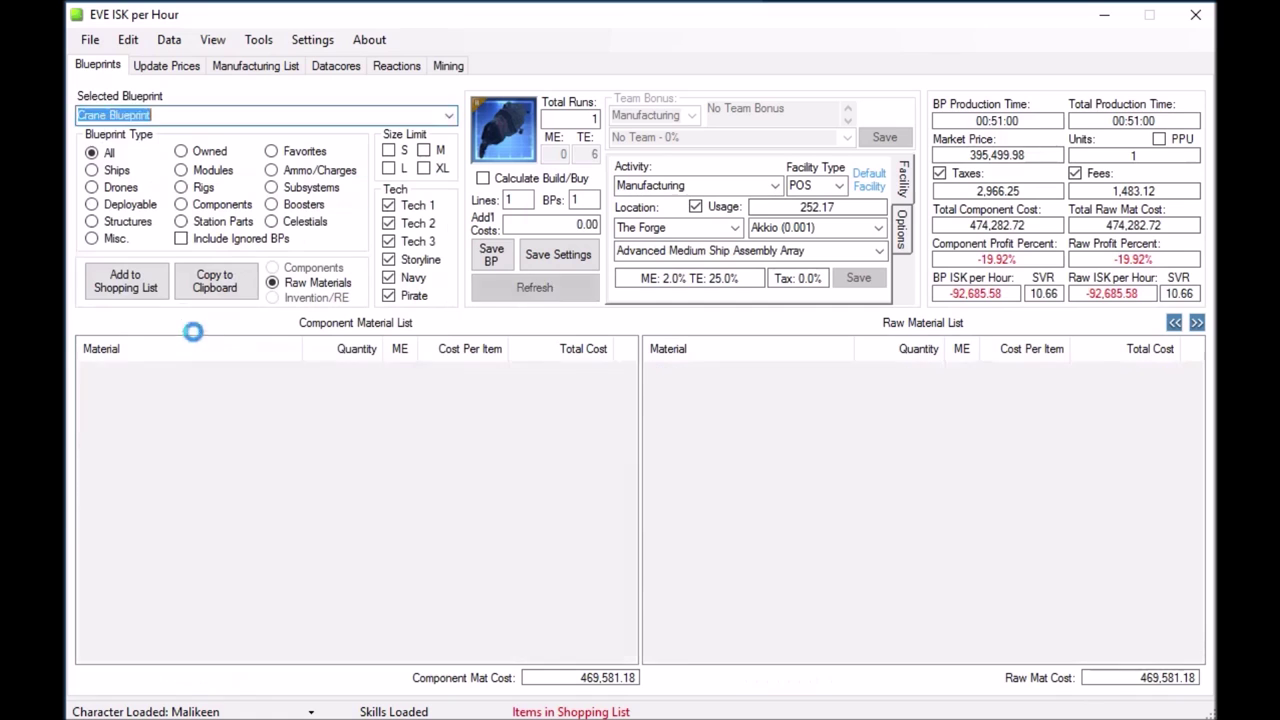
left_click(483, 178)
left_click(127, 287)
Load the Damage Control II Blueprint at 50 total runs and include Pirate blueprints.
left_click(449, 115)
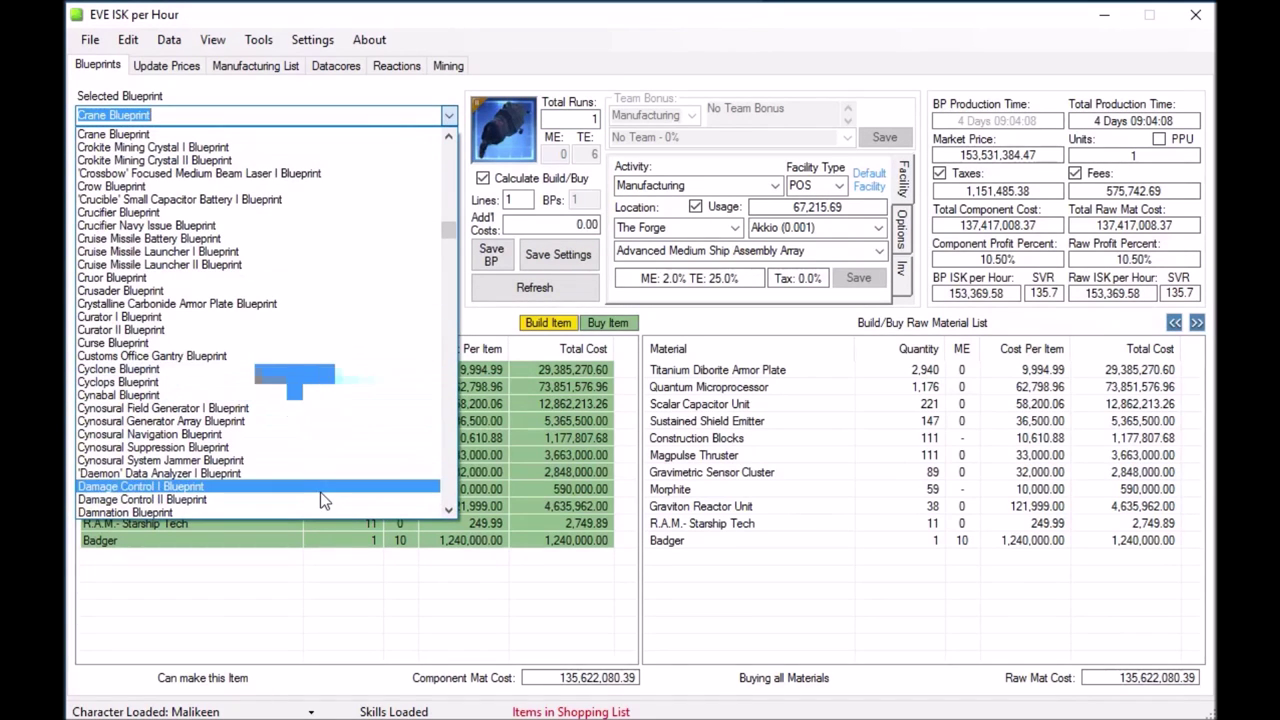
left_click(320, 487)
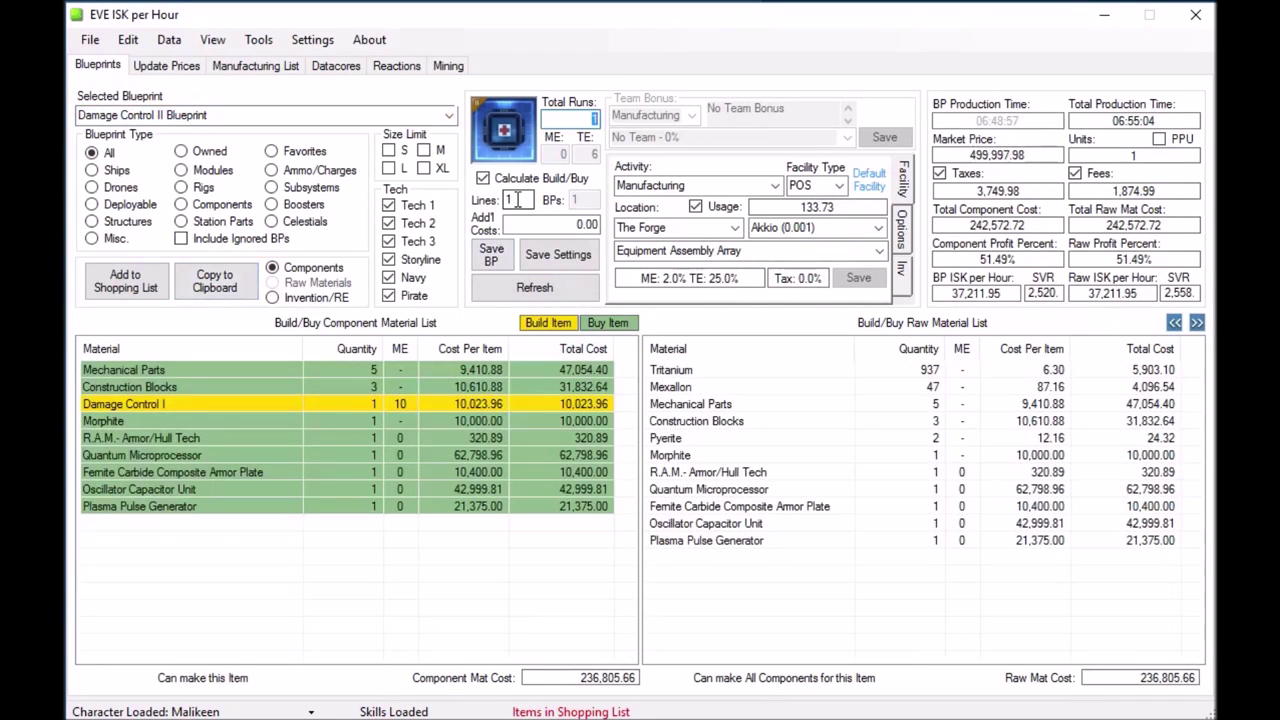
double_click(590, 118)
type("50")
key("Return")
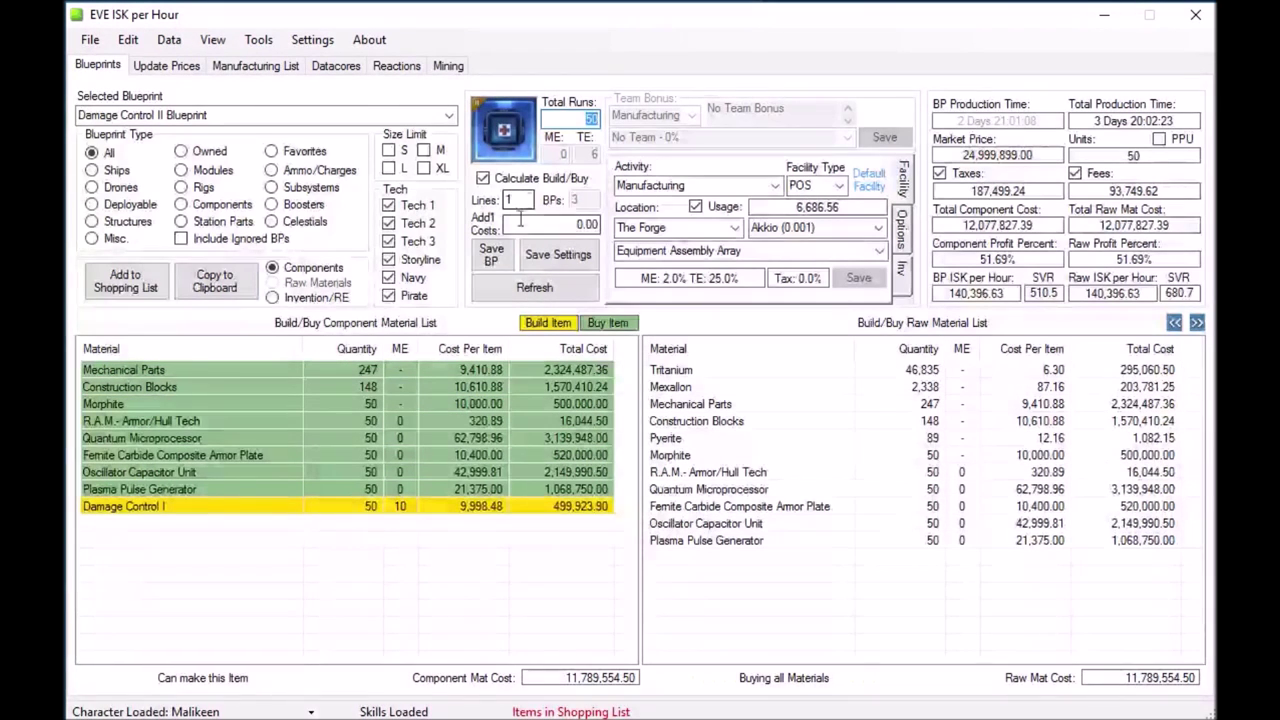
left_click(388, 295)
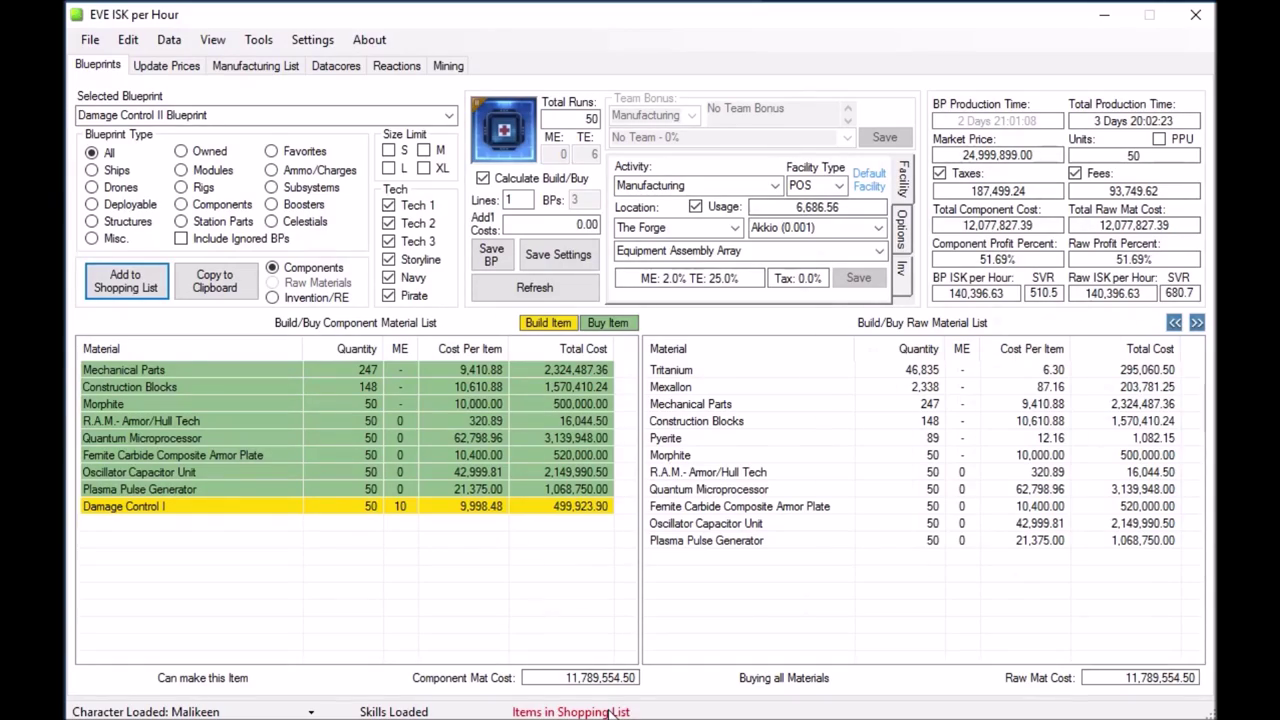
left_click(613, 711)
Delete the R.A.M.- Armor/Hull Tech material from the shopping list.
left_click_drag(829, 180, 452, 31)
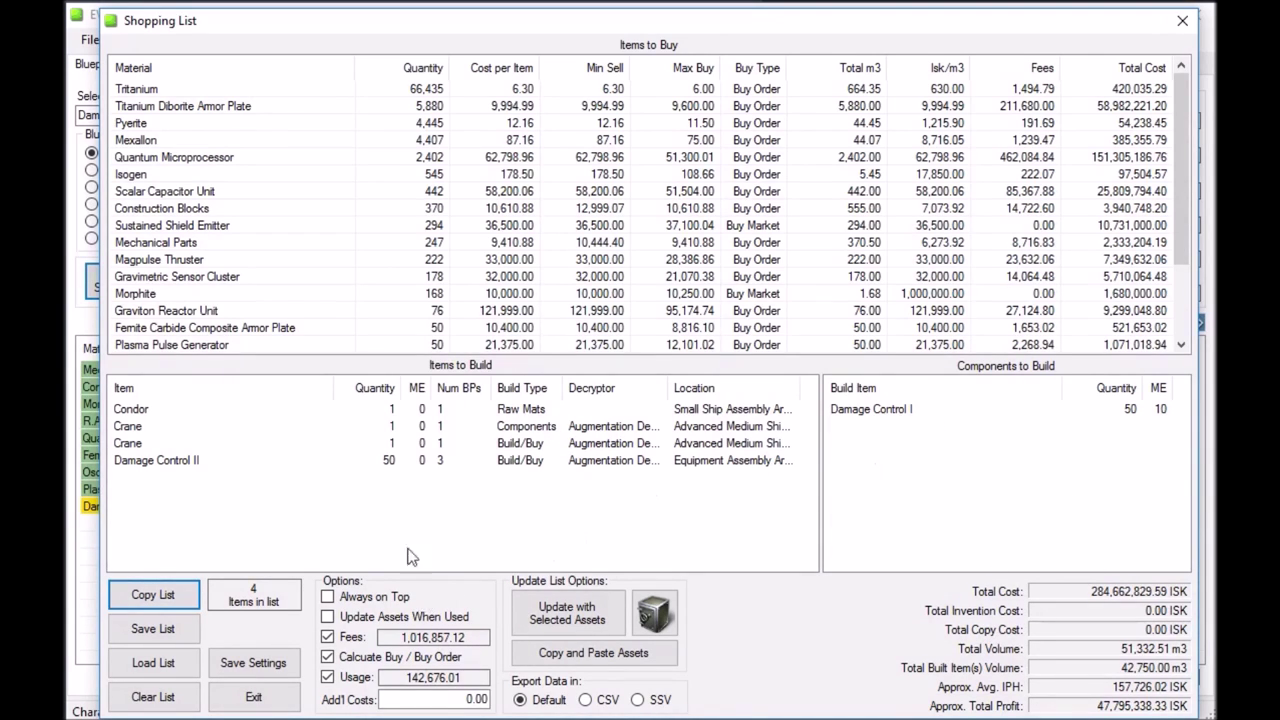
scroll(460, 250, "down", 2)
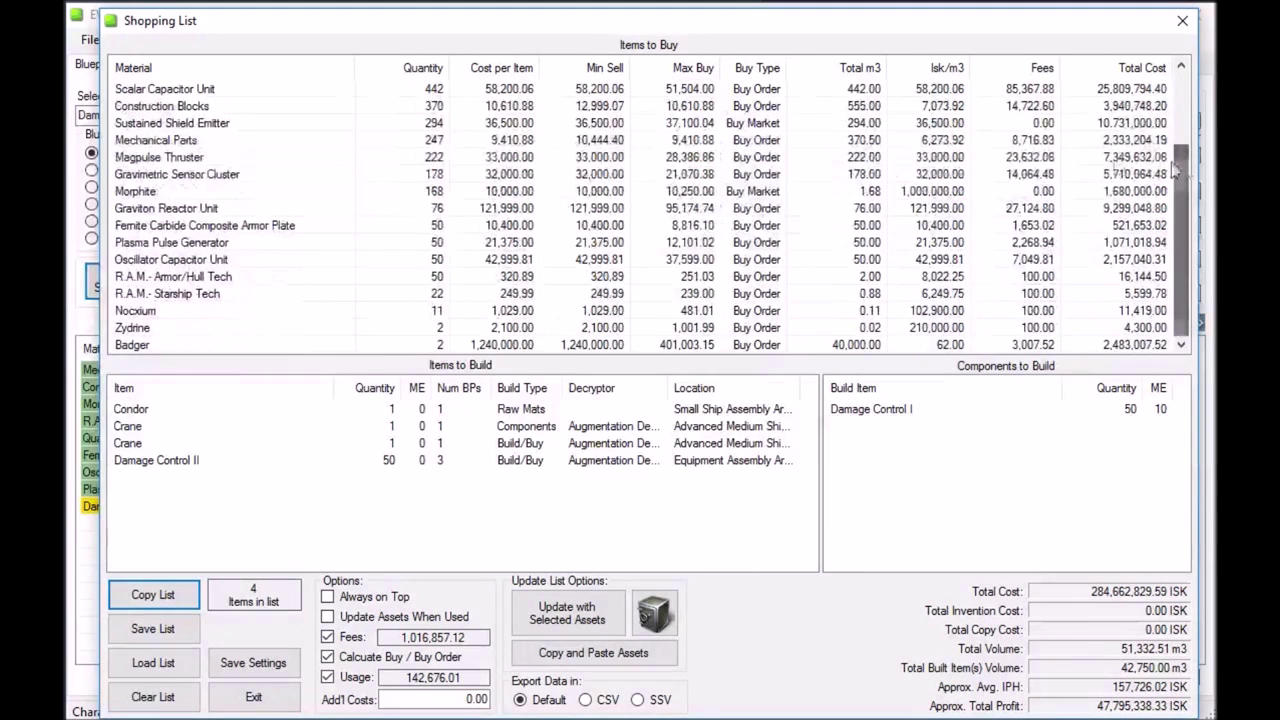
double_click(315, 275)
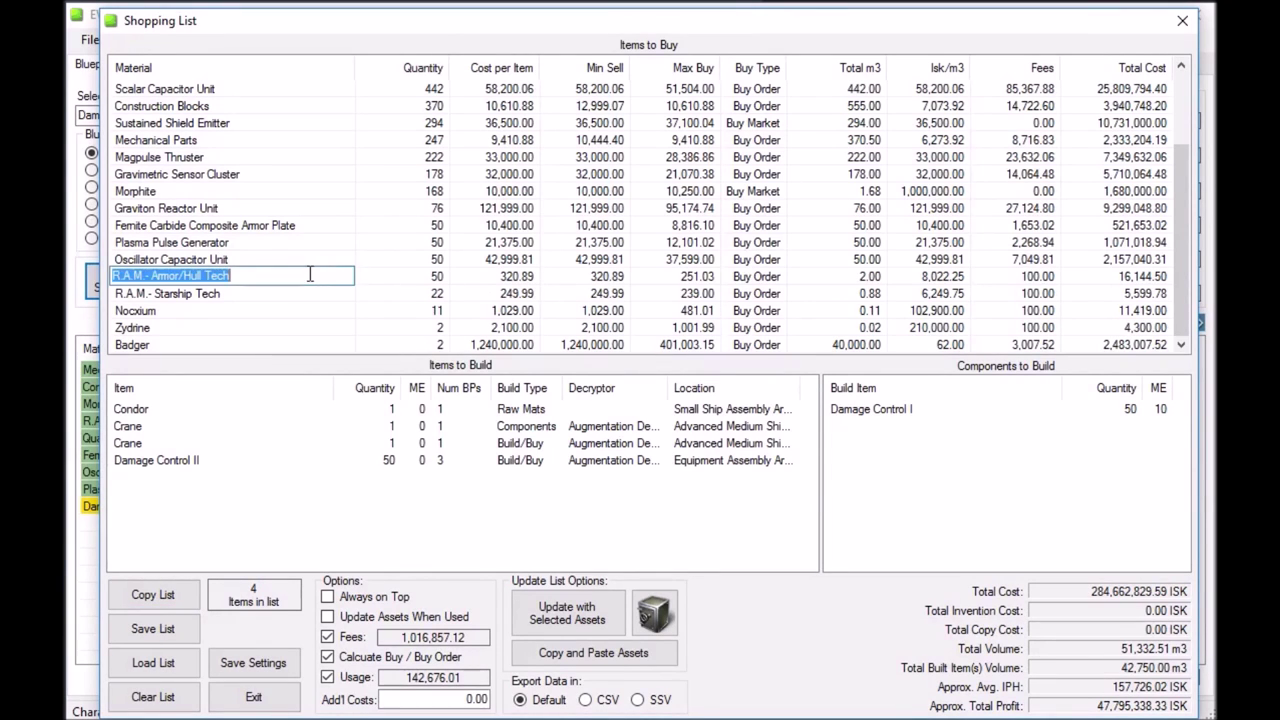
right_click(370, 265)
right_click(660, 283)
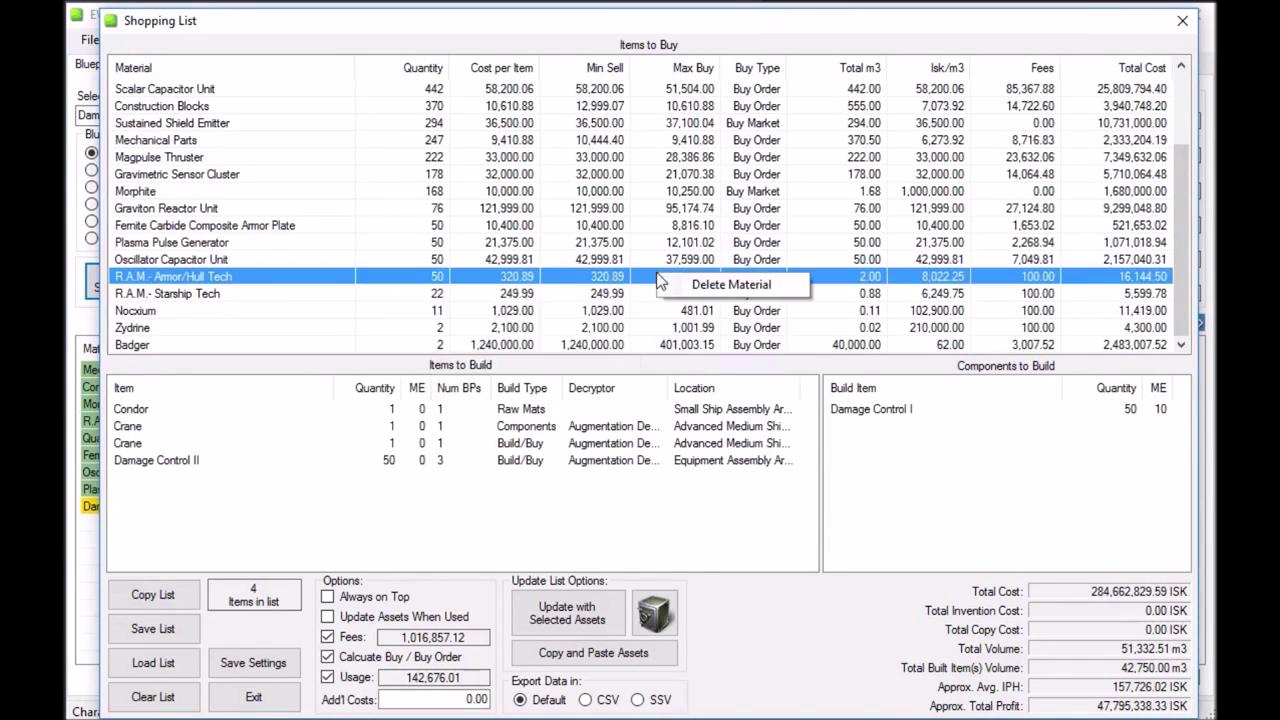
left_click(690, 285)
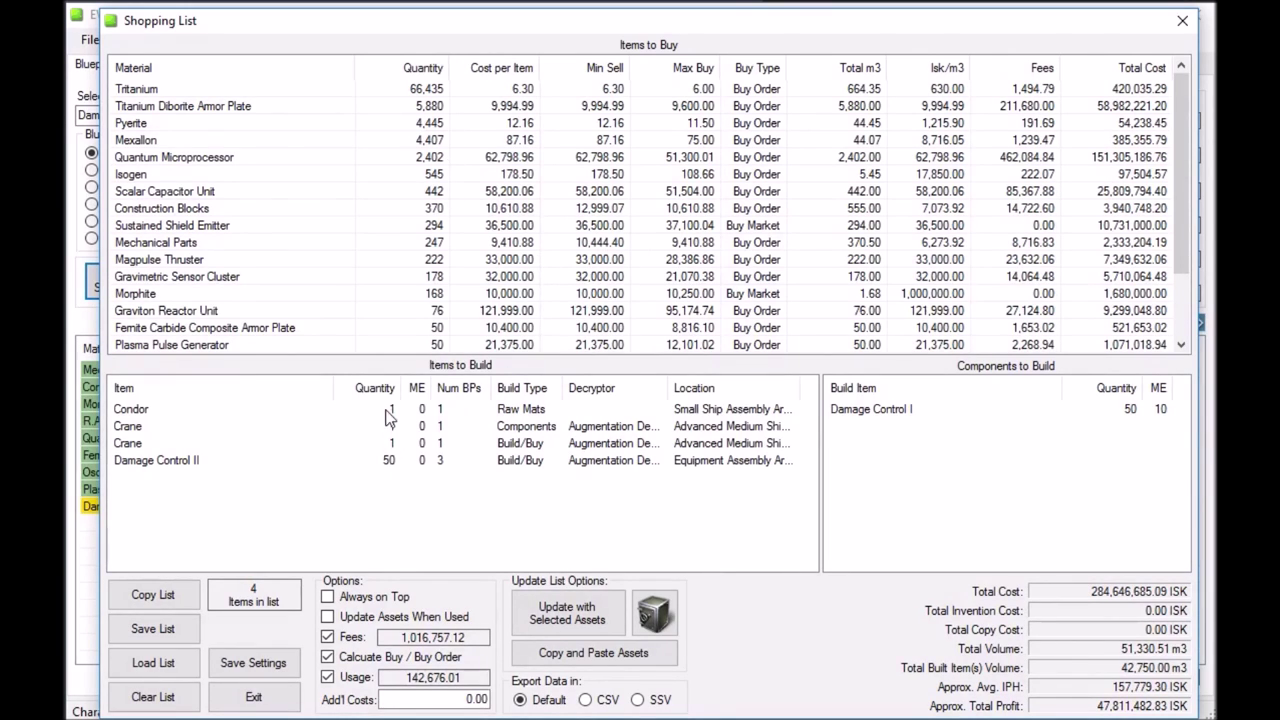
Change Tritanium's quantity to buy to 60,435.
double_click(431, 89)
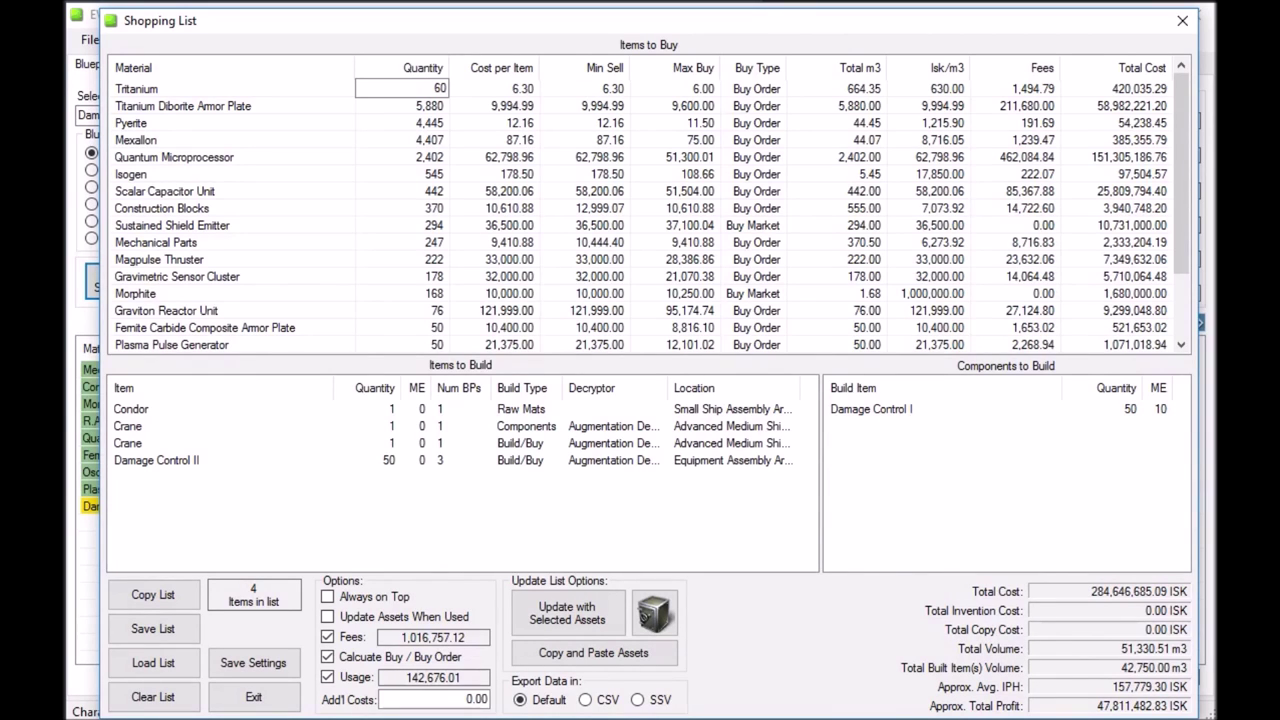
type("435")
key("Return")
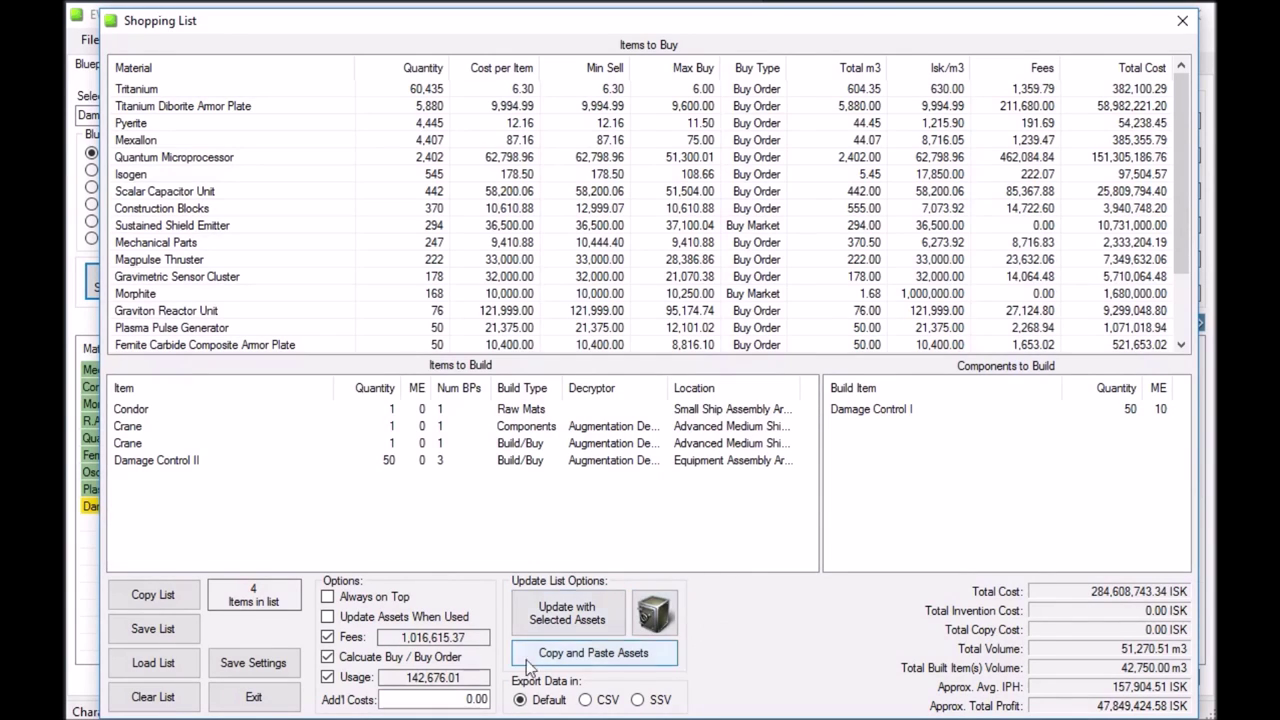
Open the shopping list's owned assets window and expand the Uchoshi, Jita IV and Hentogaira stations.
left_click(655, 612)
left_click_drag(995, 188, 601, 42)
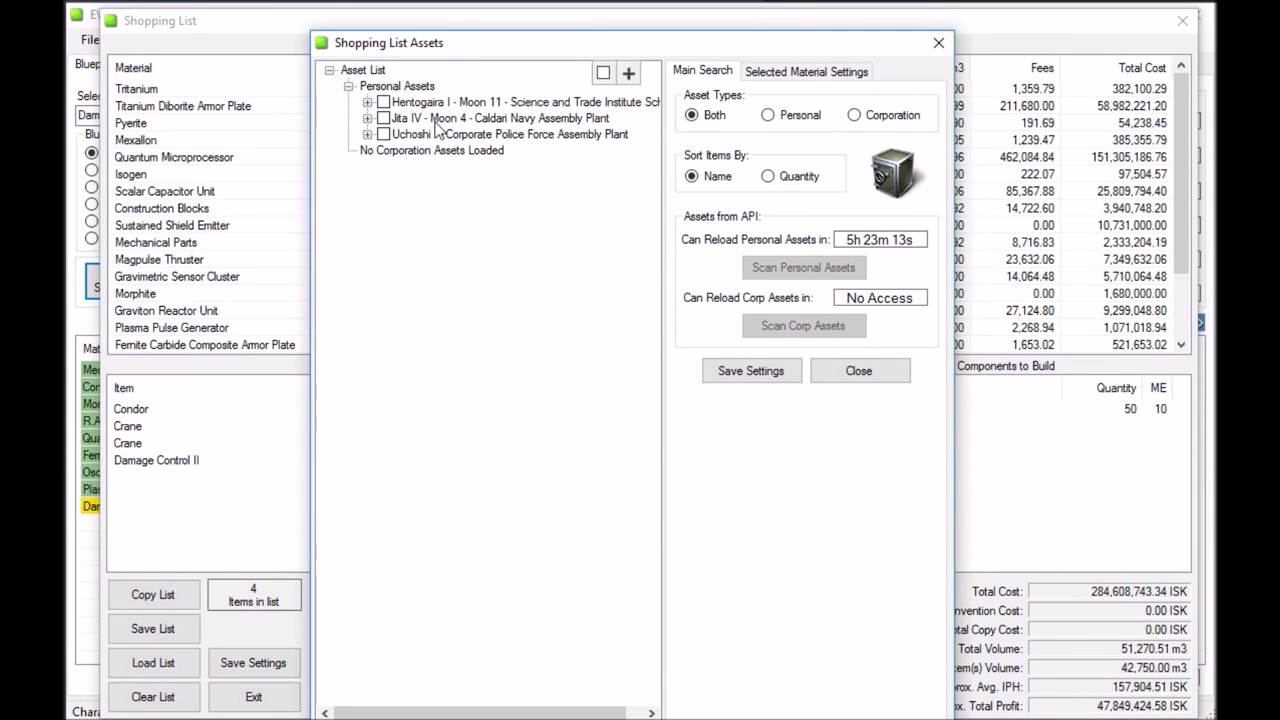
left_click(367, 134)
left_click(367, 118)
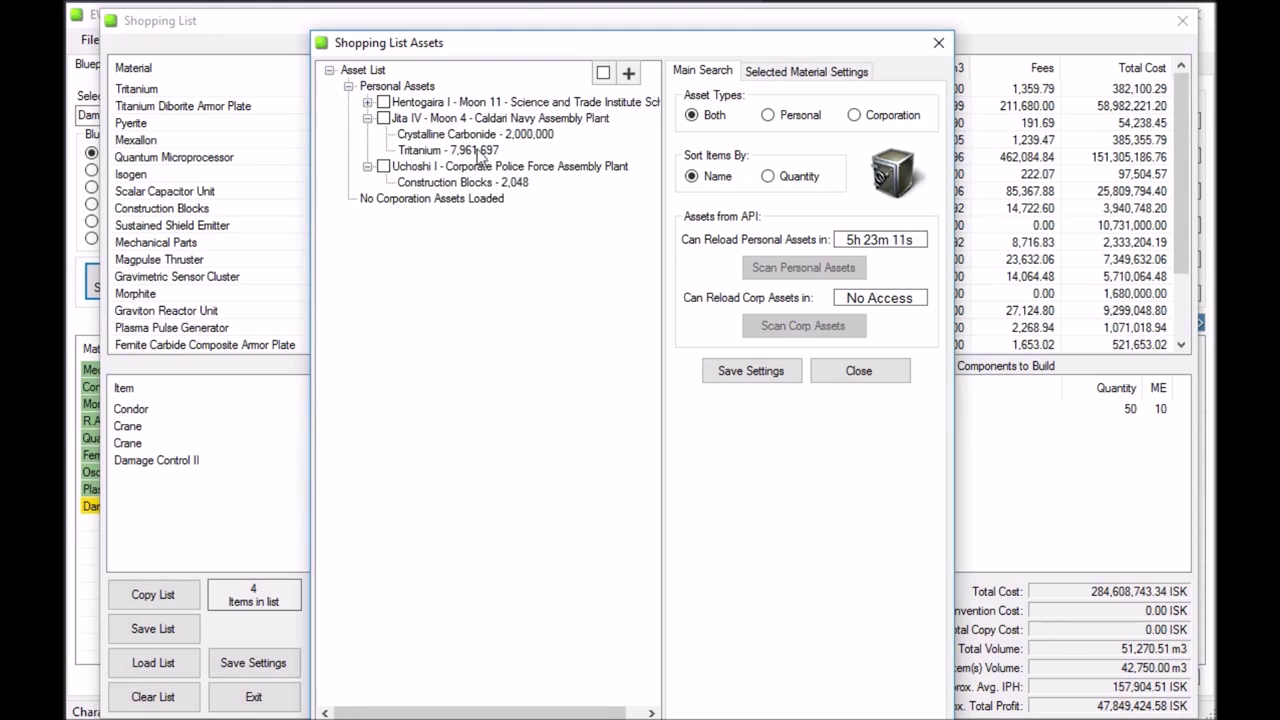
left_click(367, 102)
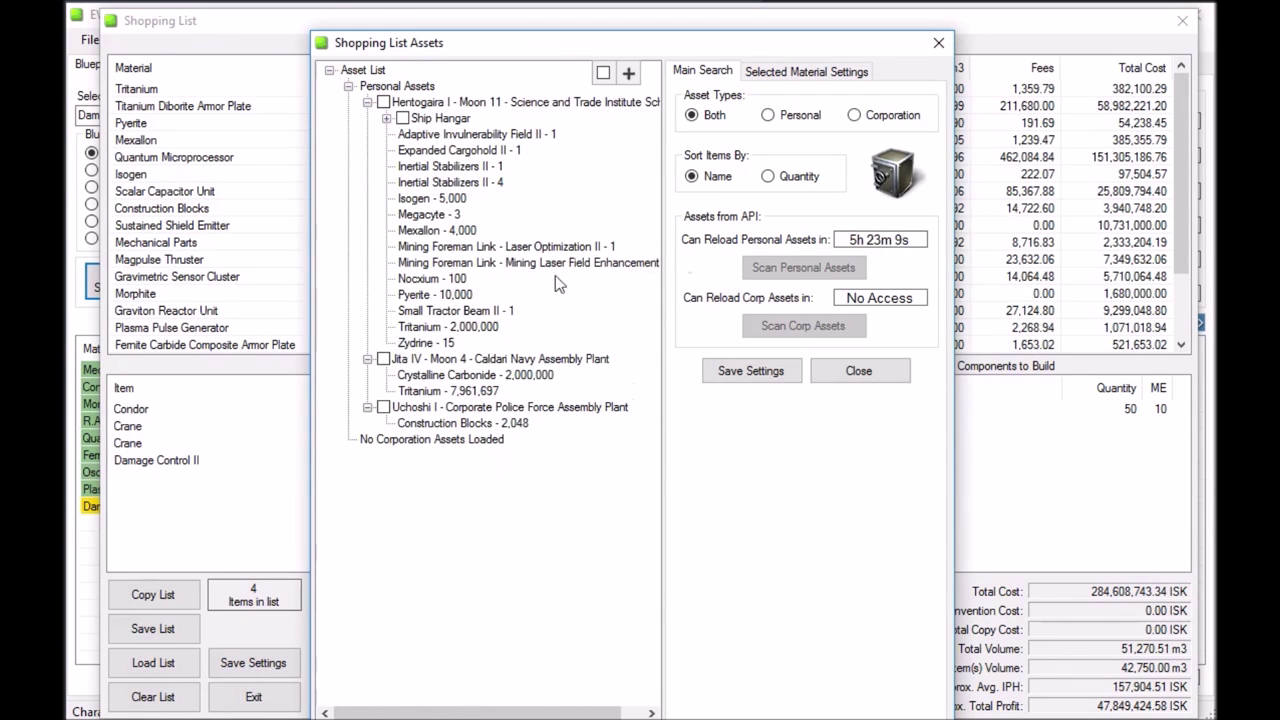
Set the material filter to All Items and refresh the asset list.
left_click(798, 76)
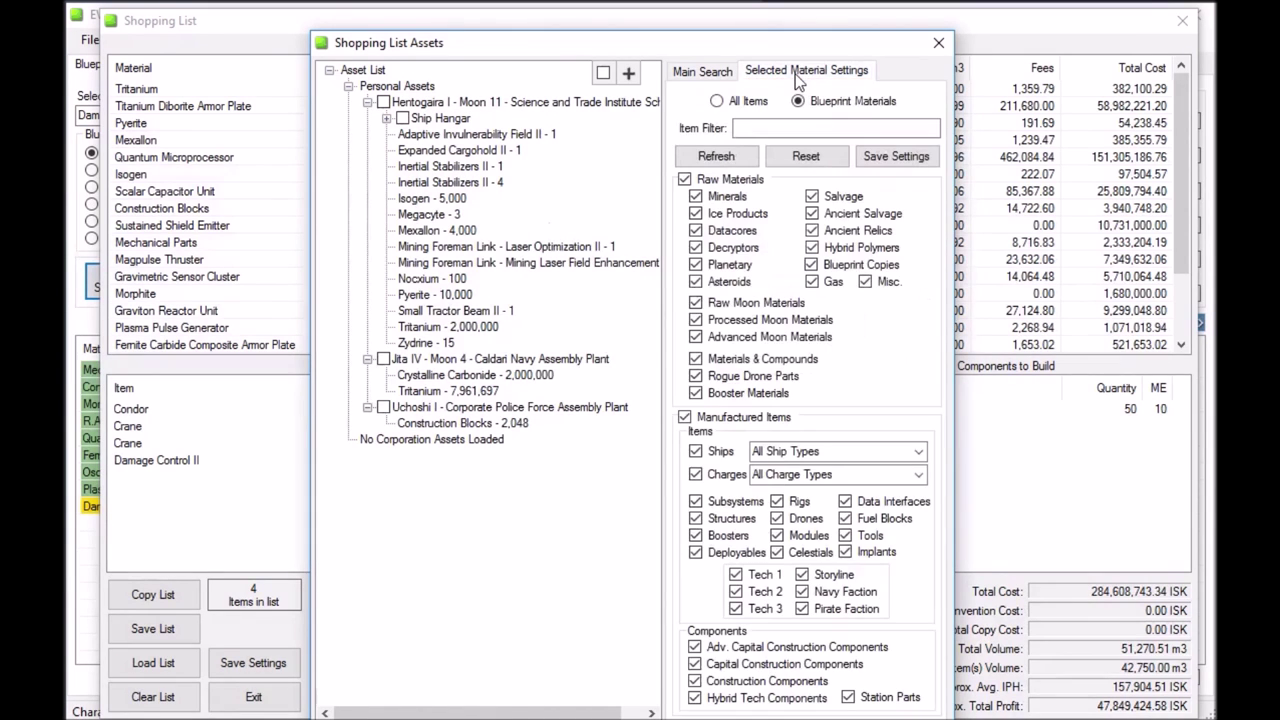
left_click(724, 101)
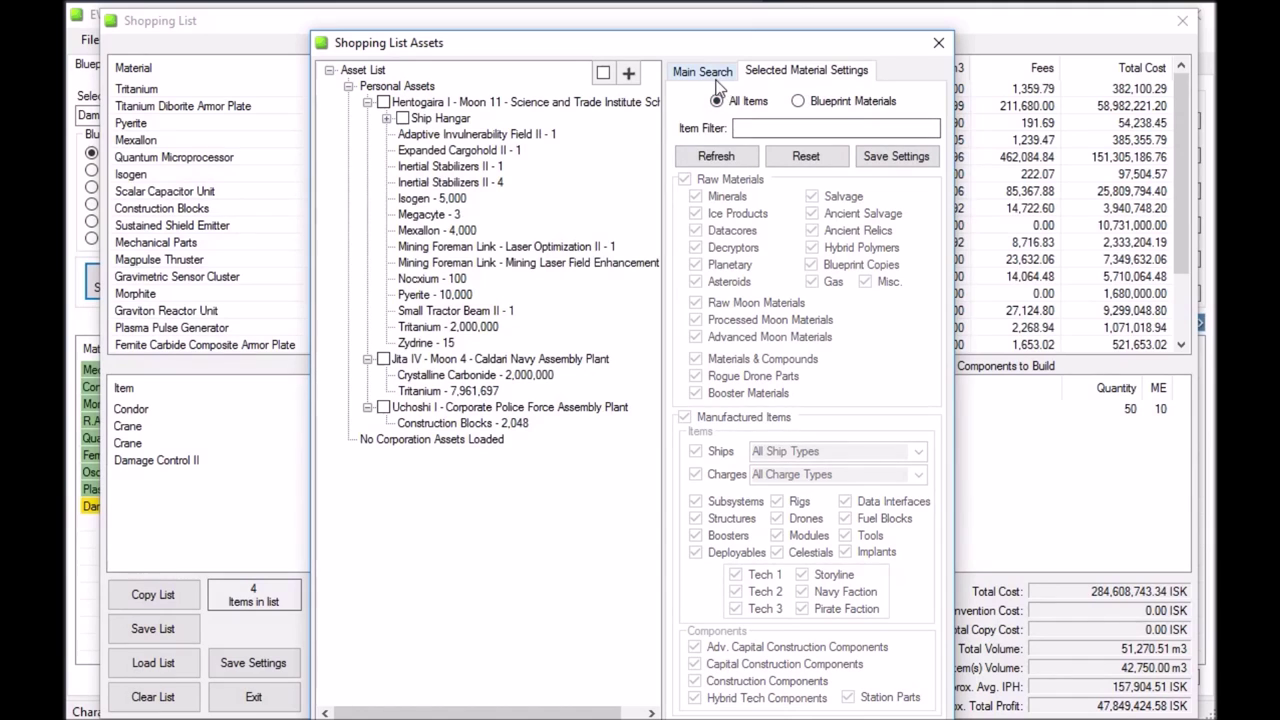
left_click(716, 157)
left_click(367, 134)
left_click(367, 102)
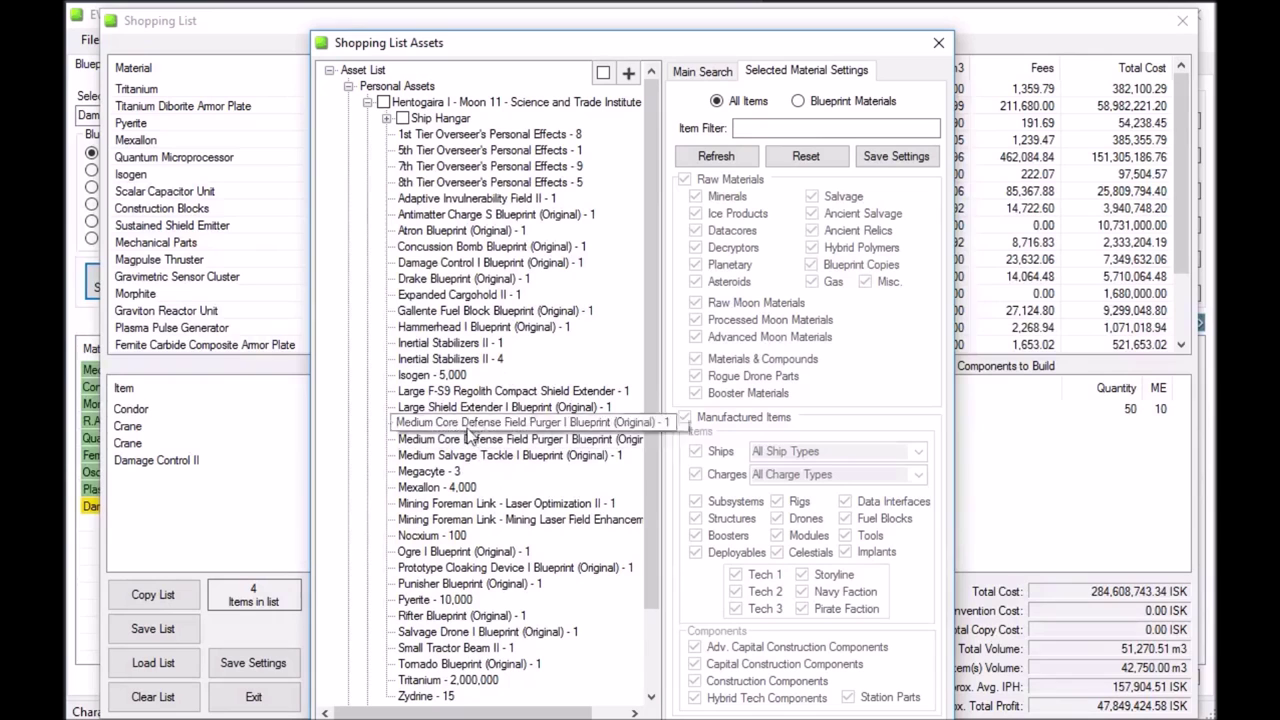
left_click_drag(651, 500, 651, 580)
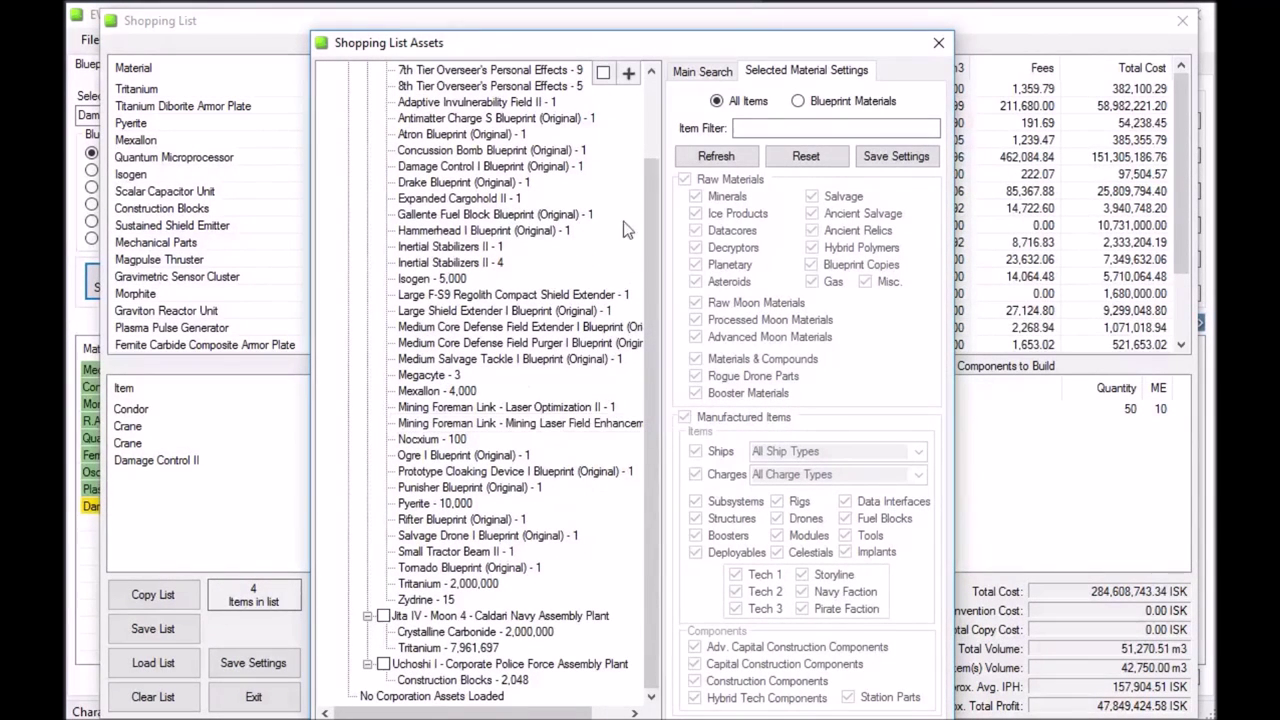
Filter assets back to Blueprint Materials, refresh, and expand the three stations' contents.
left_click(817, 105)
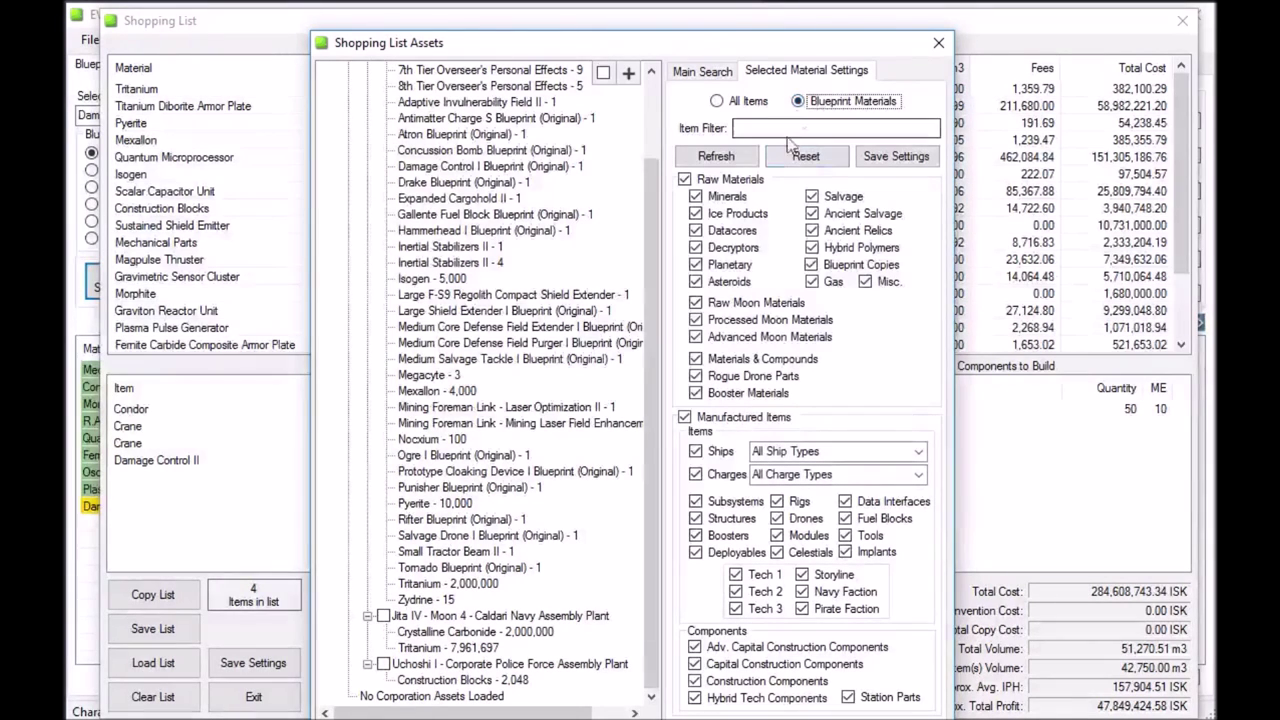
left_click(718, 158)
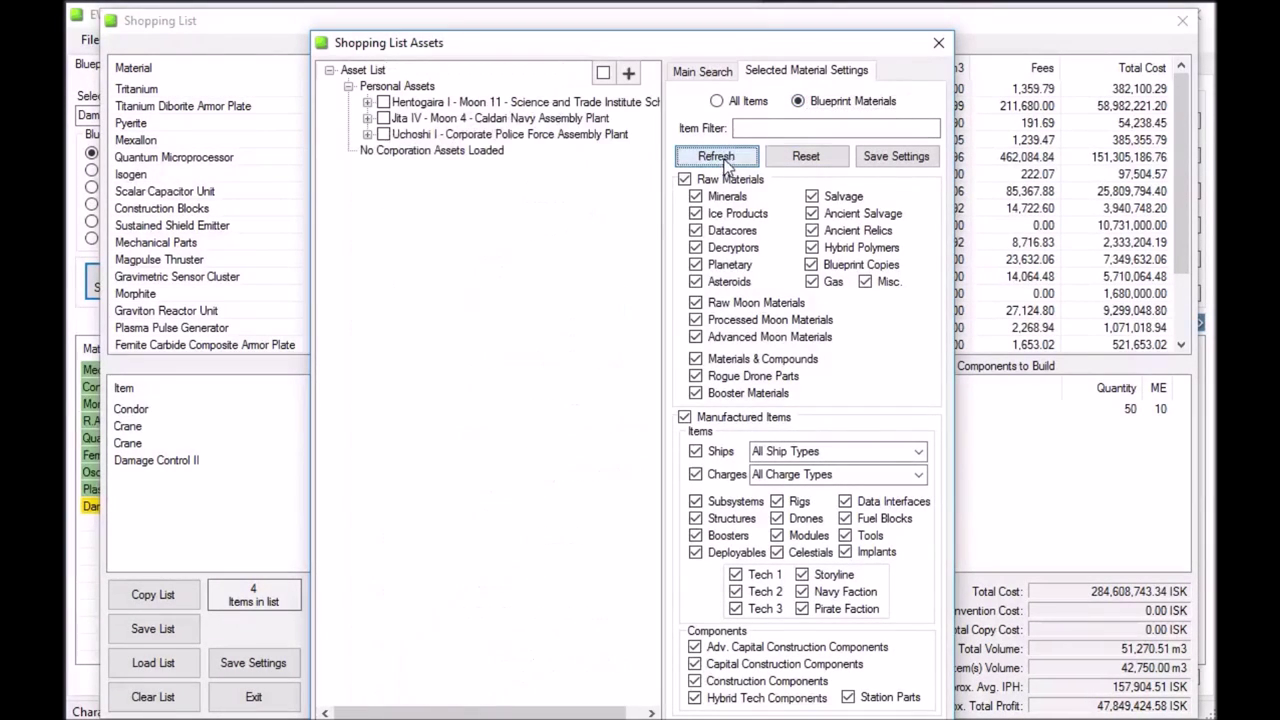
left_click(367, 134)
left_click(367, 118)
left_click(367, 102)
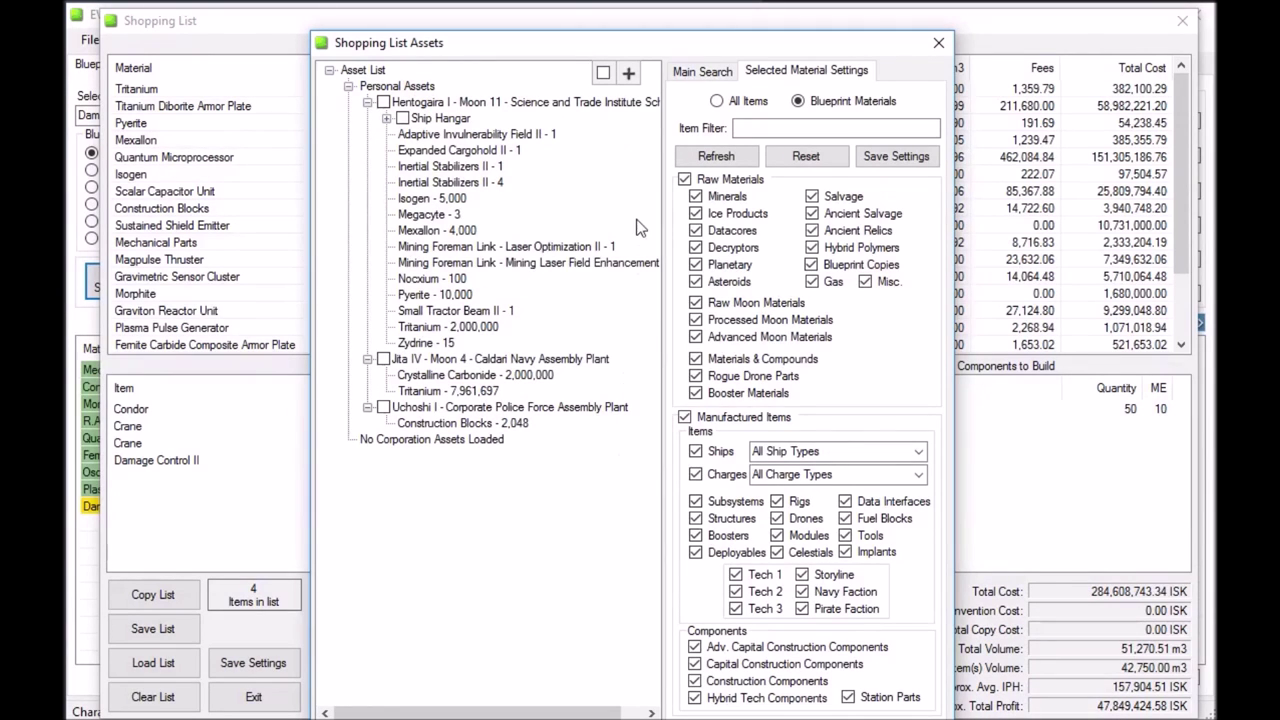
left_click(387, 119)
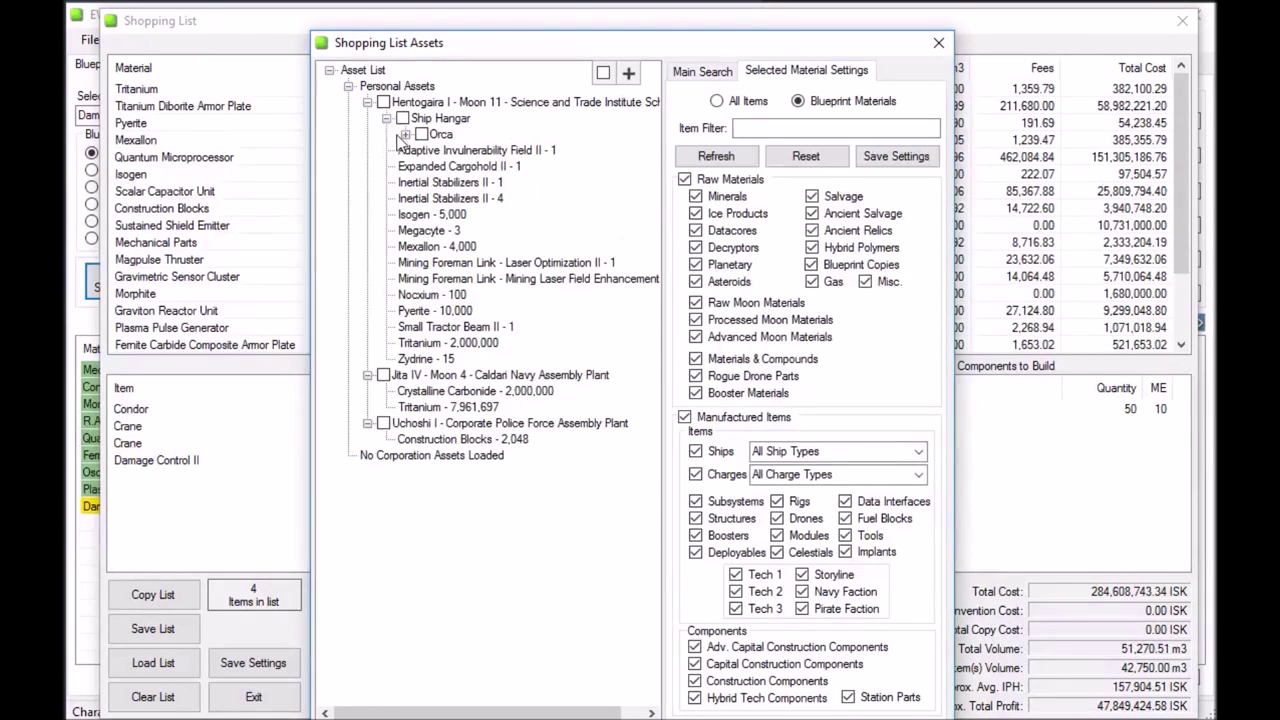
left_click(405, 134)
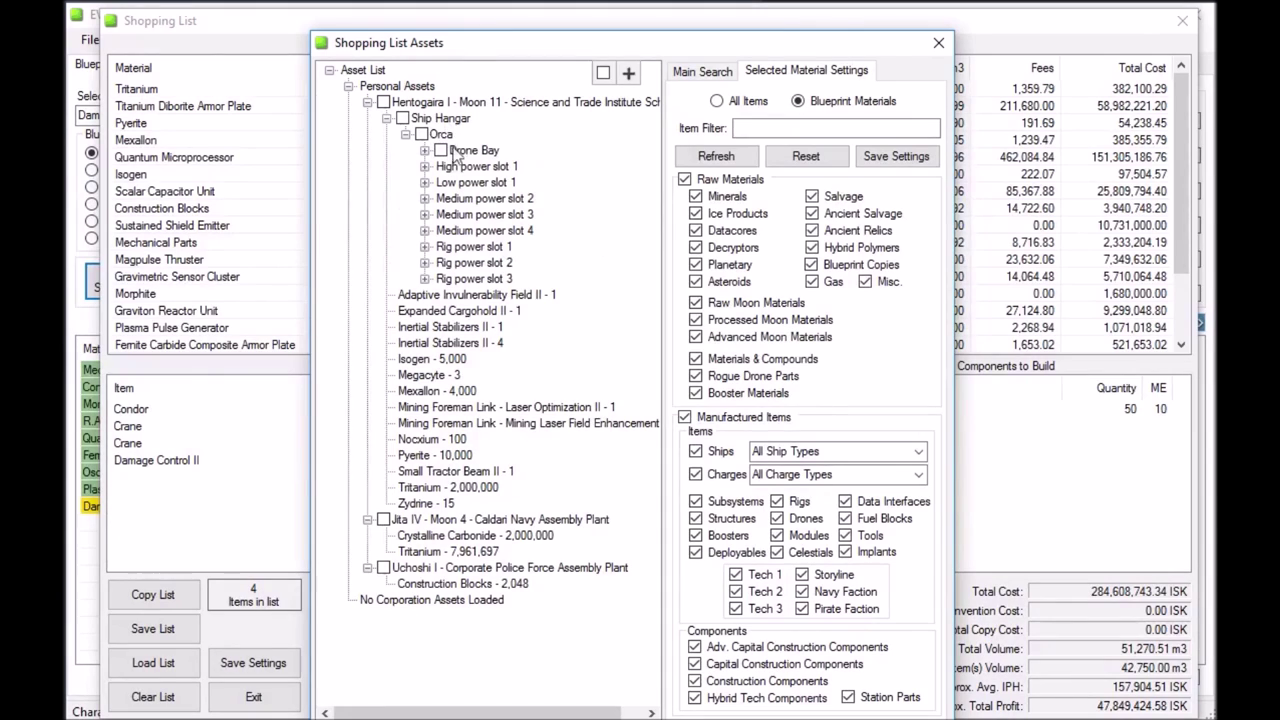
left_click(387, 119)
Include Gas materials and tick the Hentogaira station's assets for use.
left_click(812, 283)
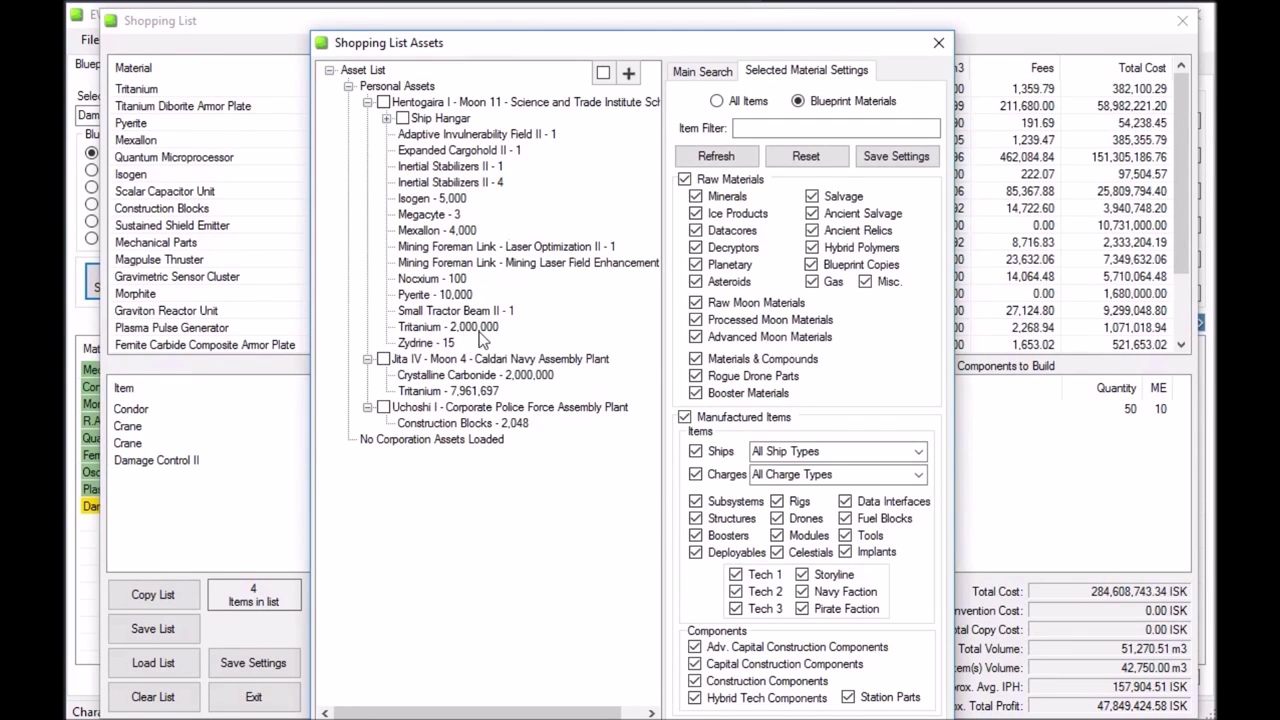
left_click_drag(495, 41, 681, 36)
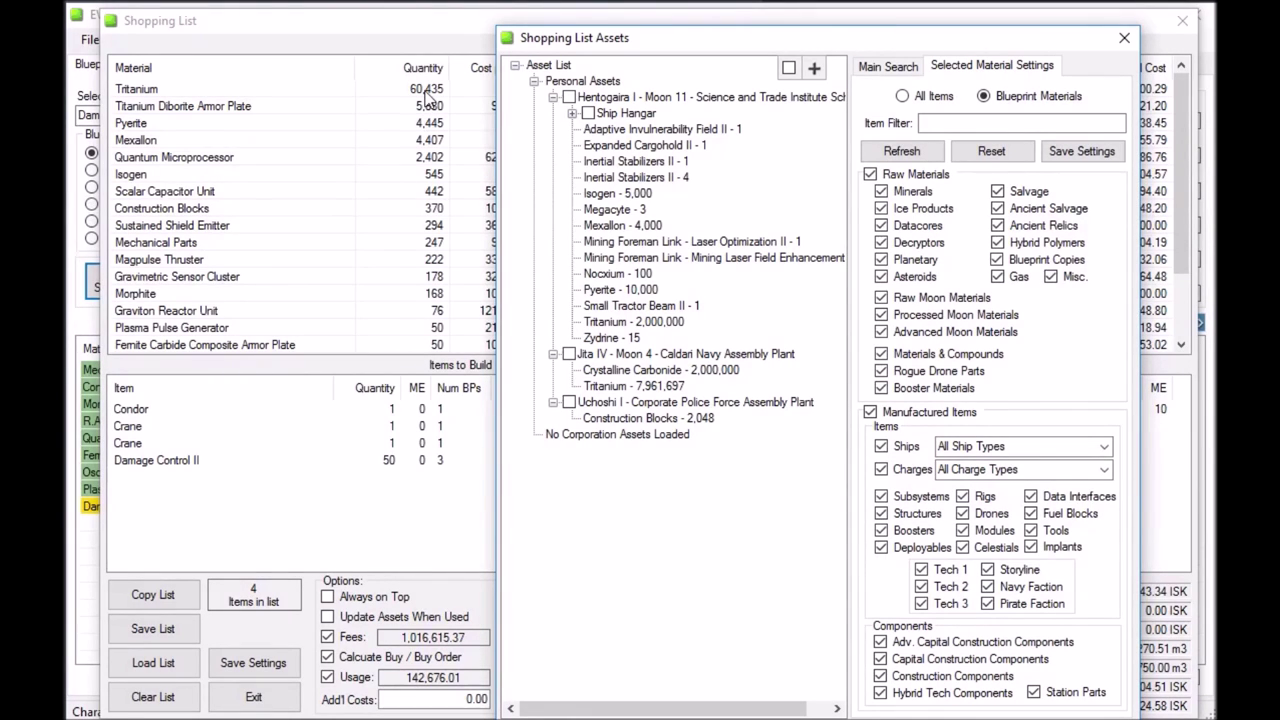
left_click(568, 97)
left_click(897, 64)
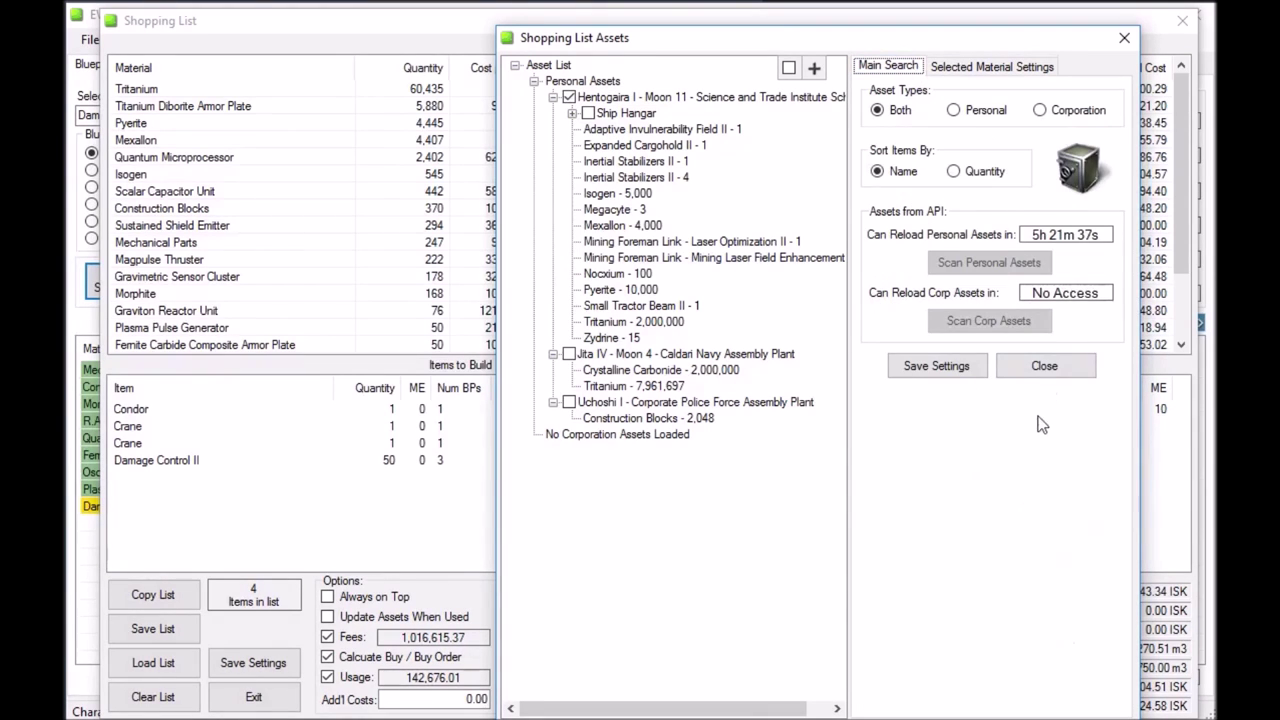
Save the asset settings, keep Hentogaira's assets ticked, and close the assets window.
left_click(968, 362)
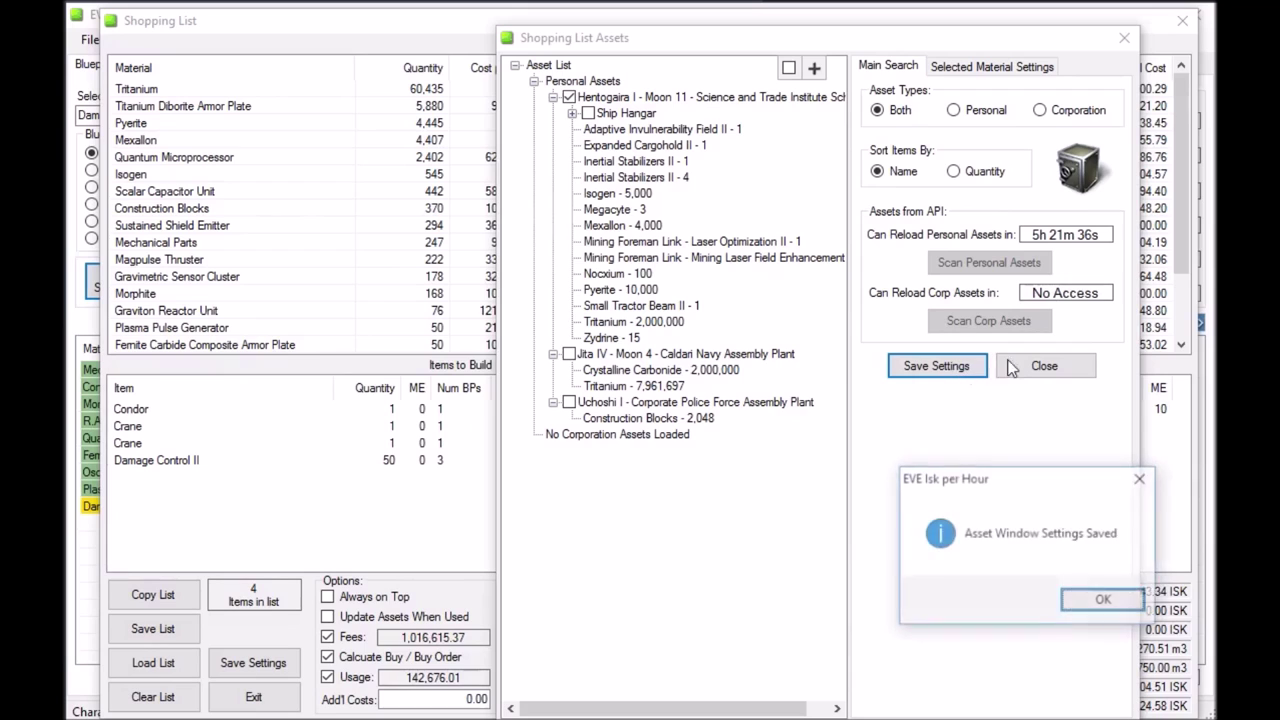
left_click(1100, 602)
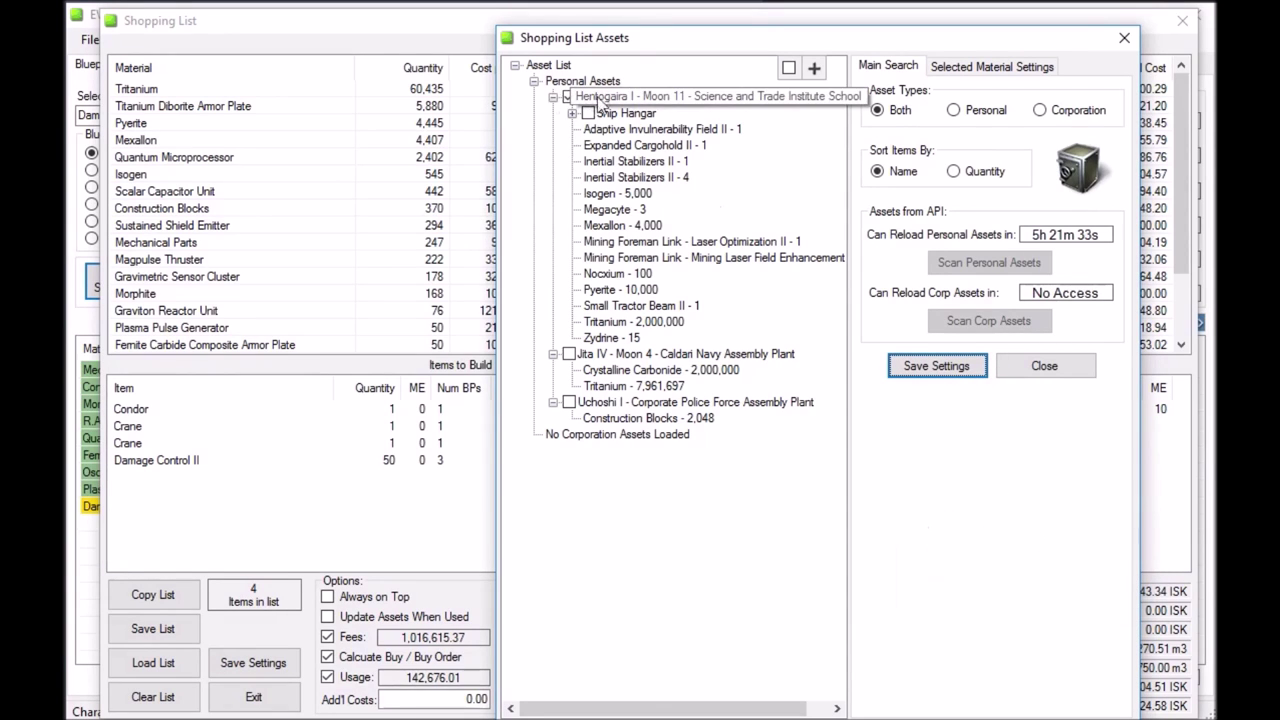
left_click(568, 97)
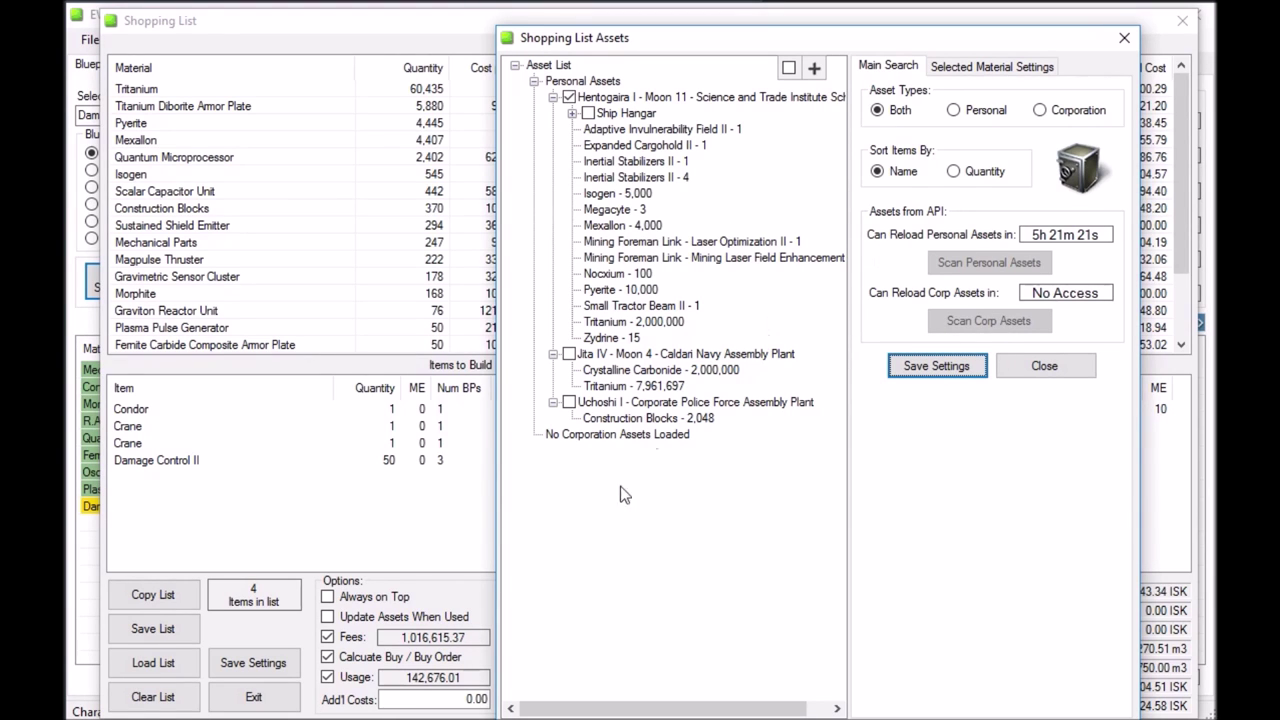
left_click(1036, 369)
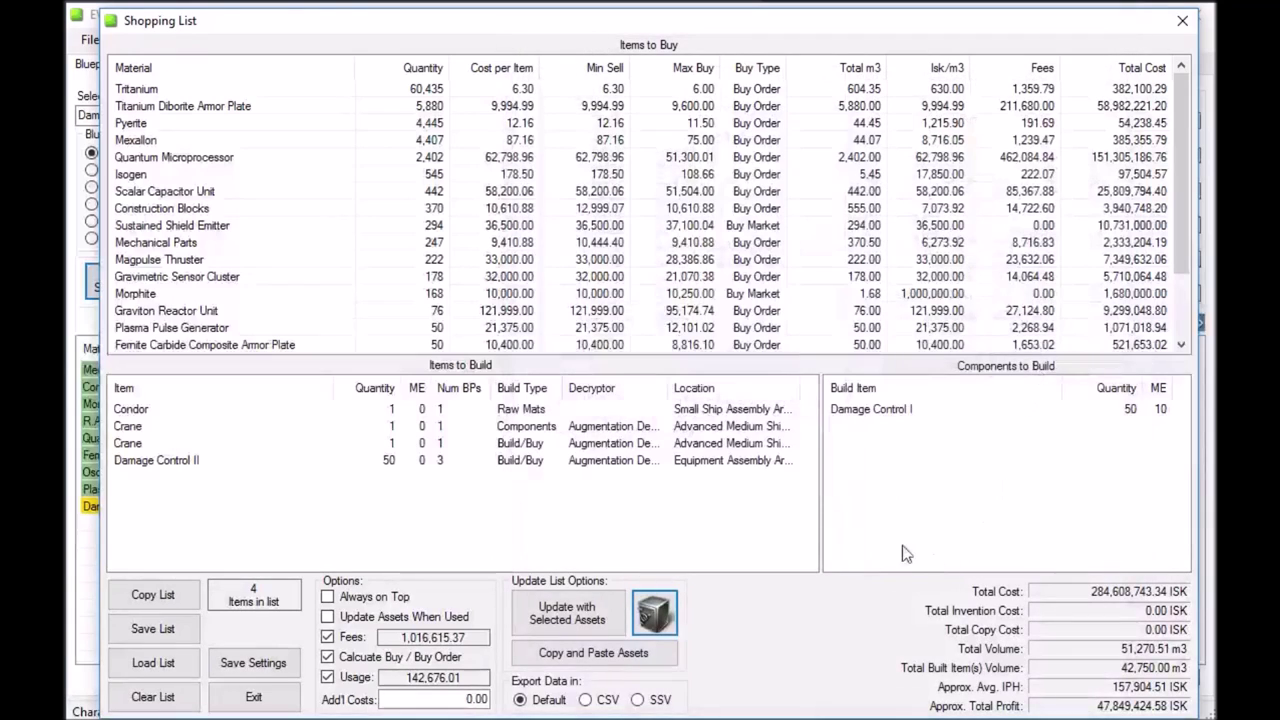
Subtract the selected owned assets from the shopping list quantities.
left_click(568, 620)
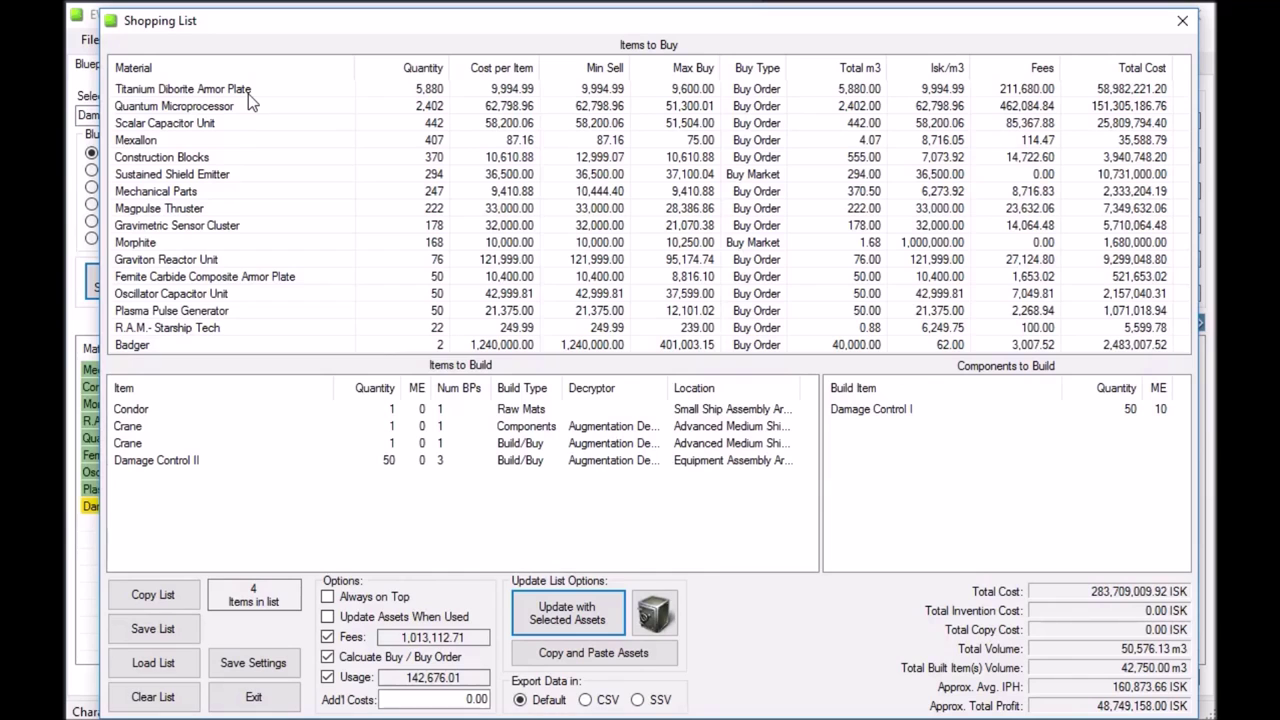
left_click(72, 52)
left_click(312, 40)
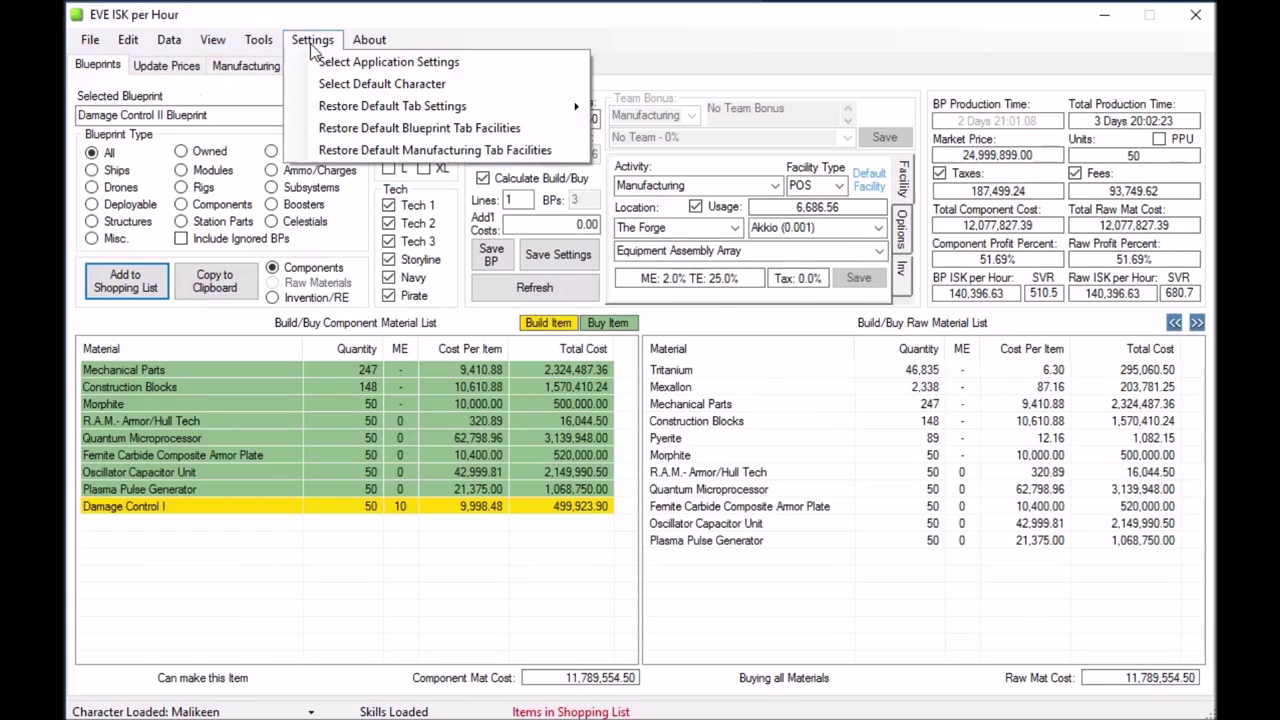
left_click(330, 57)
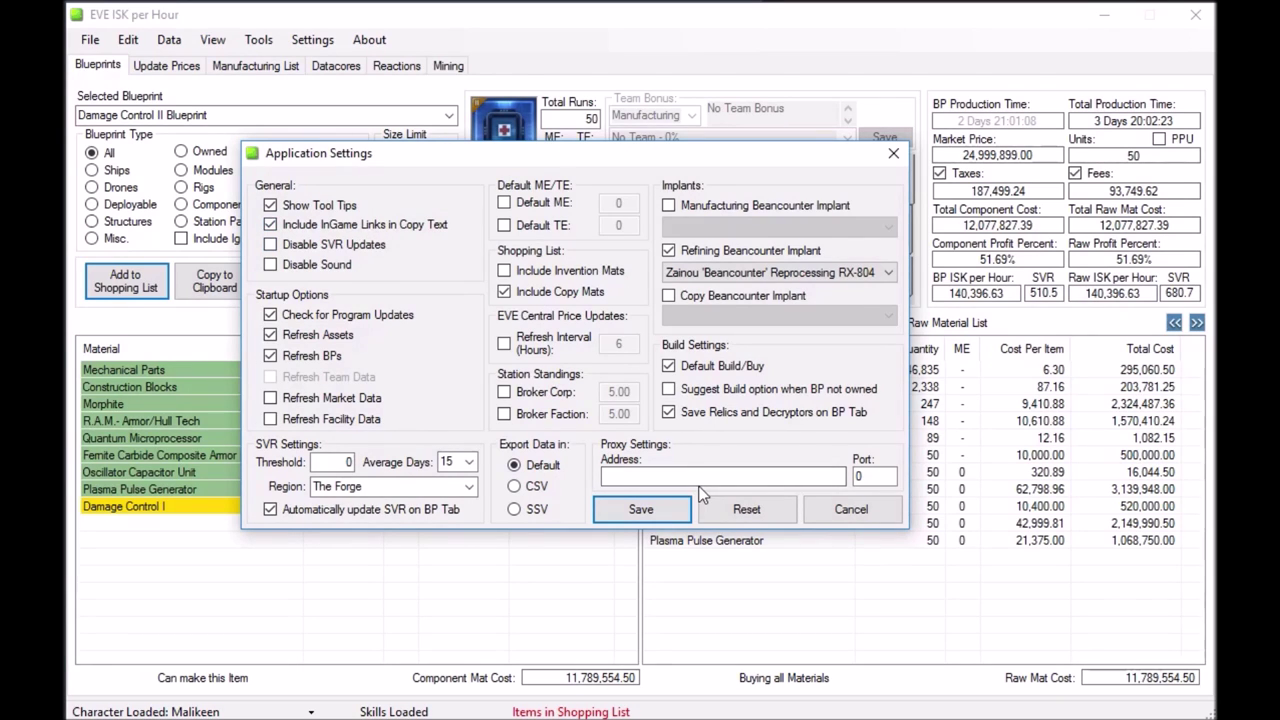
left_click(850, 509)
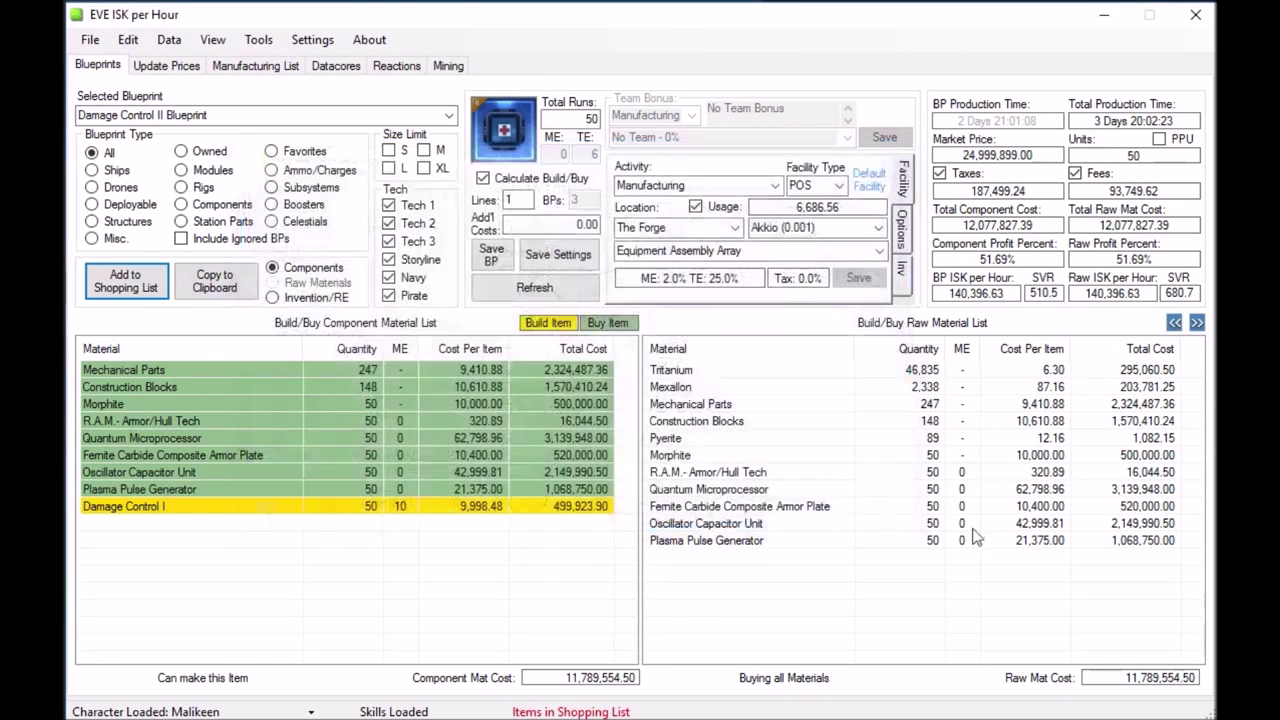
left_click(548, 712)
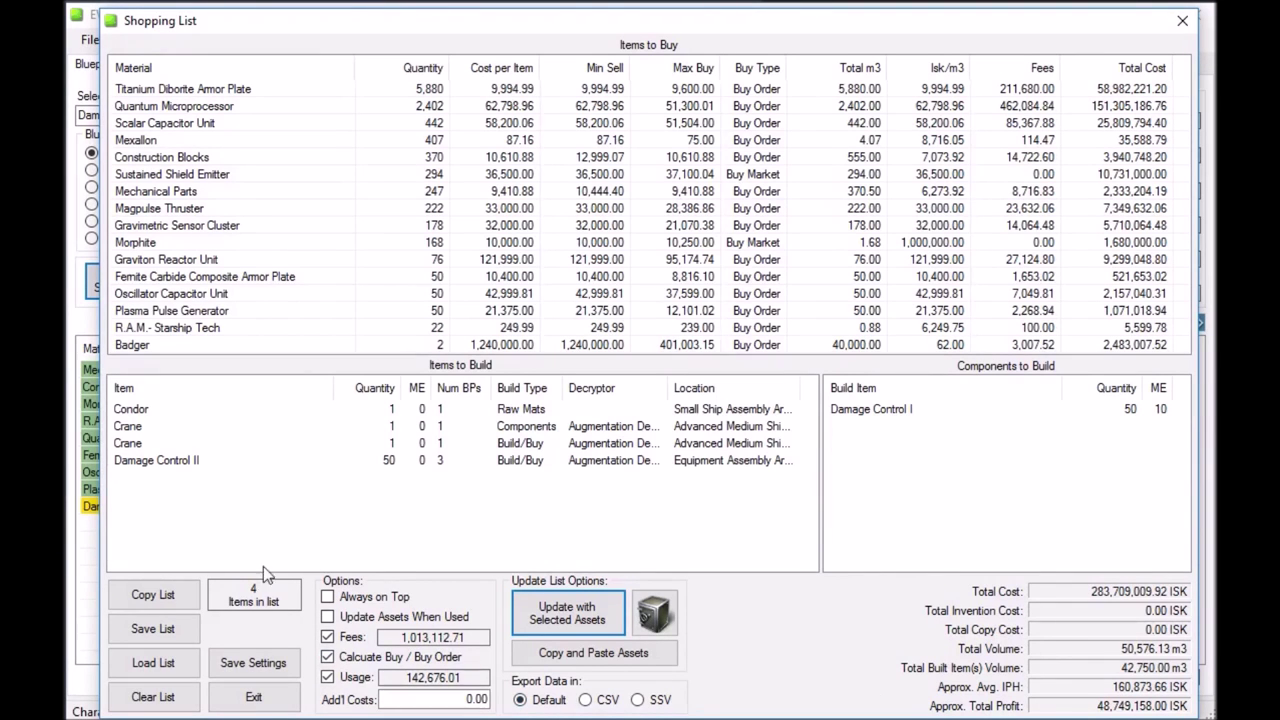
Switch to the Manufacturing List tab, then clear every item from the Shopping List.
left_click(1183, 22)
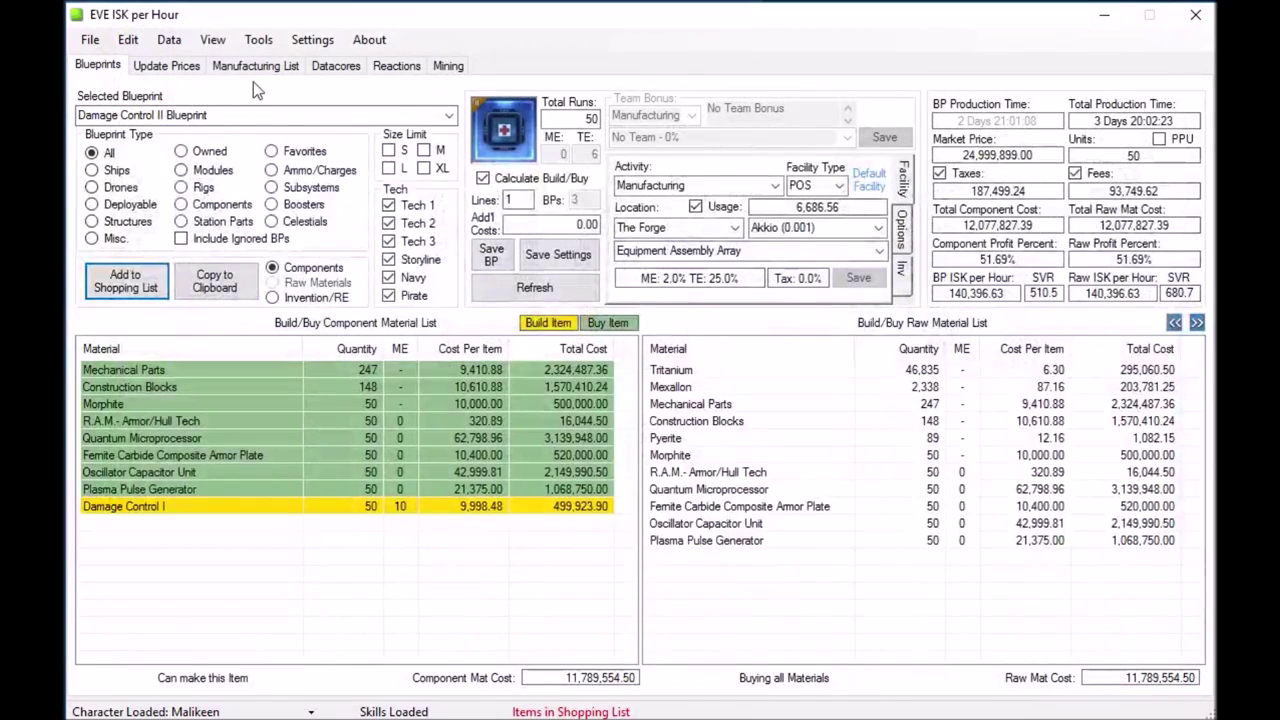
left_click(264, 67)
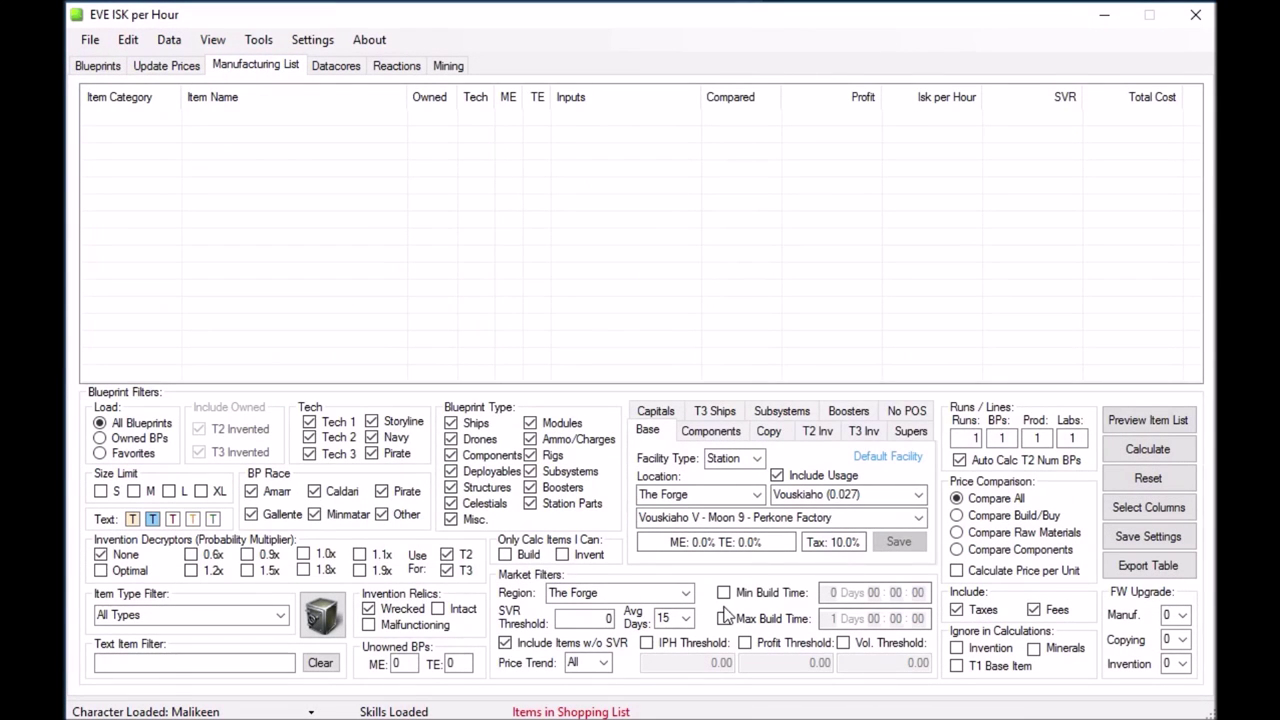
left_click(605, 712)
left_click(1023, 602)
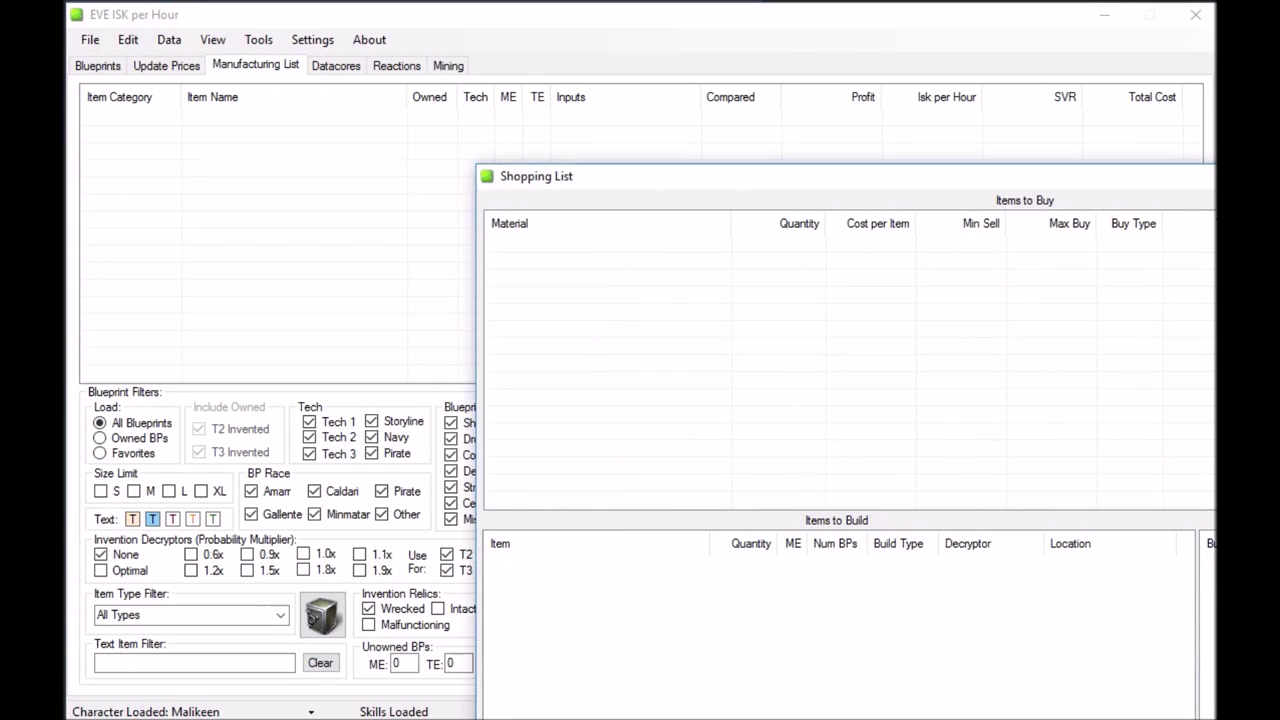
key("alt+F4")
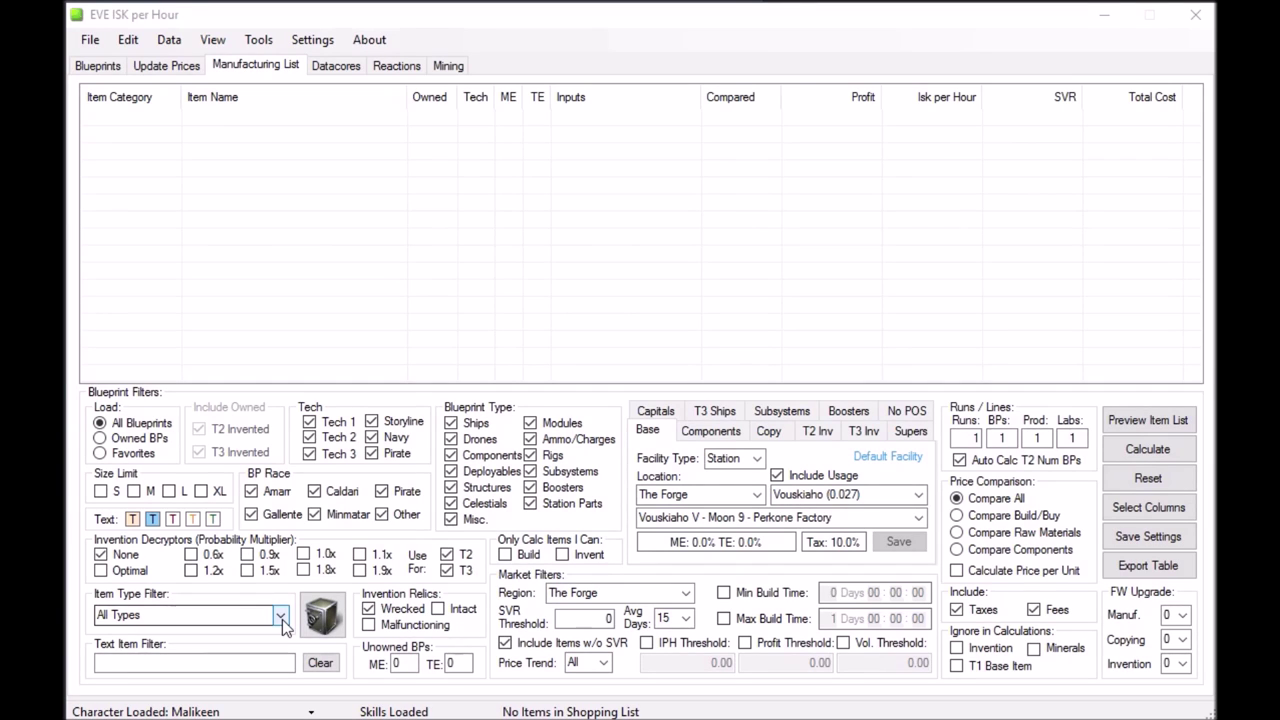
Keep All Types and exclude Storyline, Navy and Pirate blueprints.
left_click(281, 617)
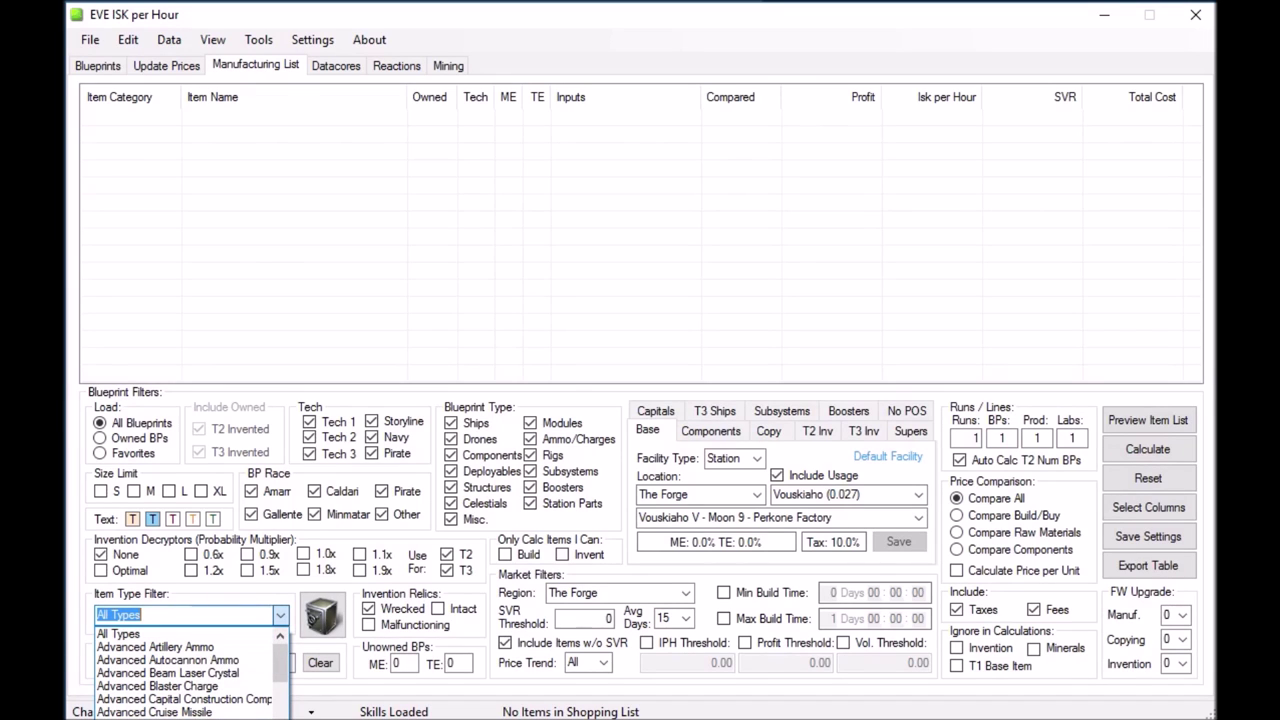
left_click(472, 352)
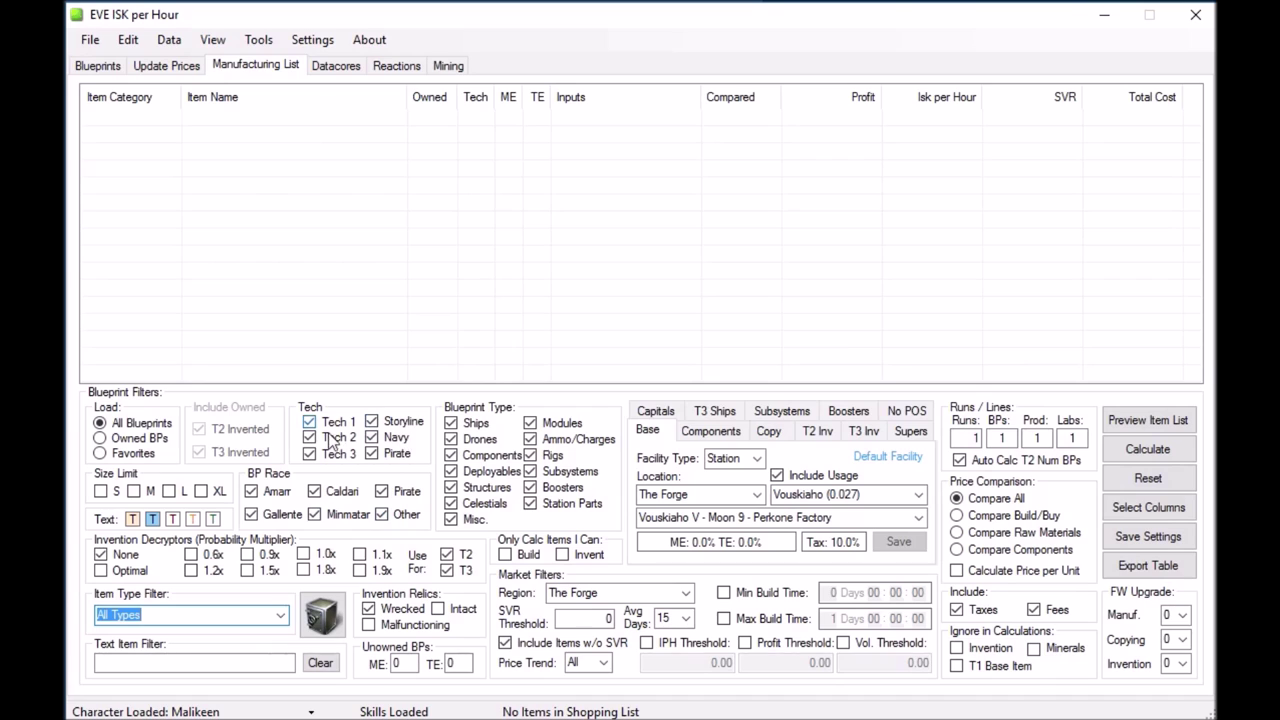
left_click(399, 461)
left_click(400, 437)
left_click(401, 421)
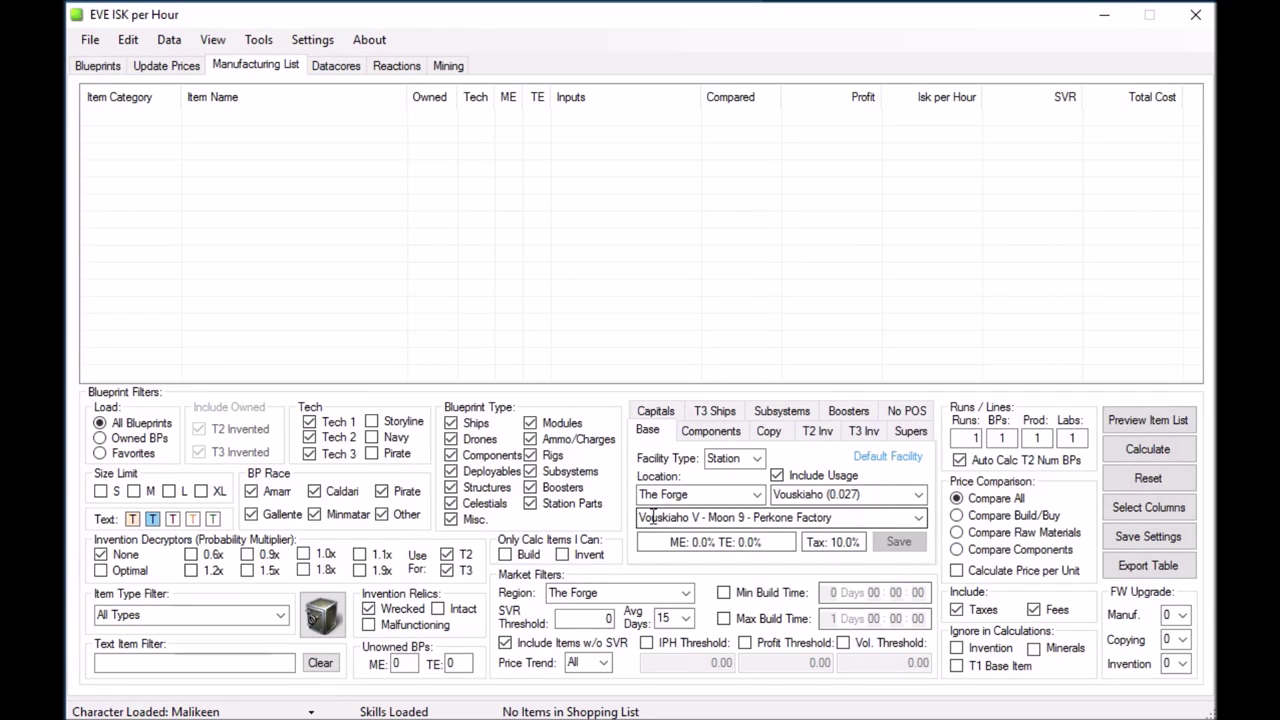
Untick every blueprint type except Drones, and Tech 2 and Tech 3, leaving Tech 1 drones.
left_click(584, 504)
left_click(565, 487)
left_click(562, 471)
left_click(557, 455)
left_click(558, 439)
left_click(558, 423)
left_click(484, 520)
left_click(482, 504)
left_click(480, 488)
left_click(479, 472)
left_click(478, 456)
left_click(472, 428)
left_click(348, 456)
left_click(347, 439)
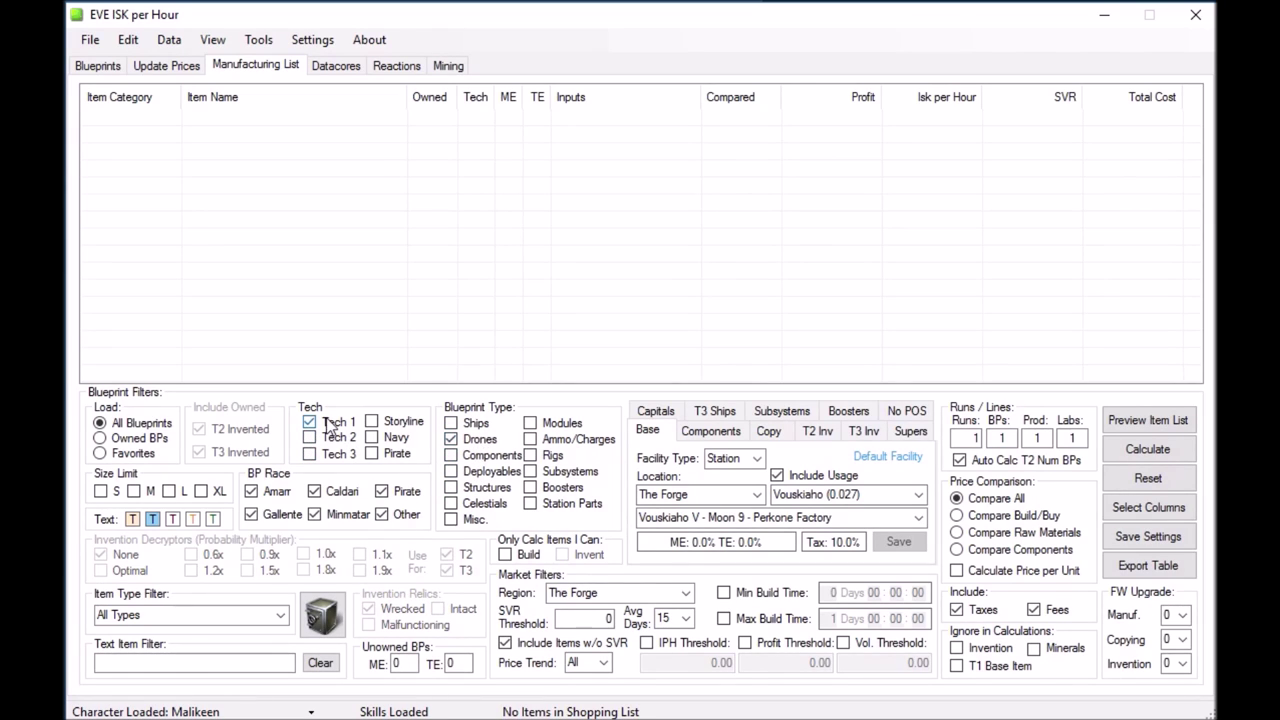
Select Compare Build/Buy with 1 run, 11 production and 10 lab lines, and save the settings.
left_click(985, 515)
left_click(965, 437)
type("1")
left_click(1048, 437)
type("1")
left_click(1075, 437)
type("0")
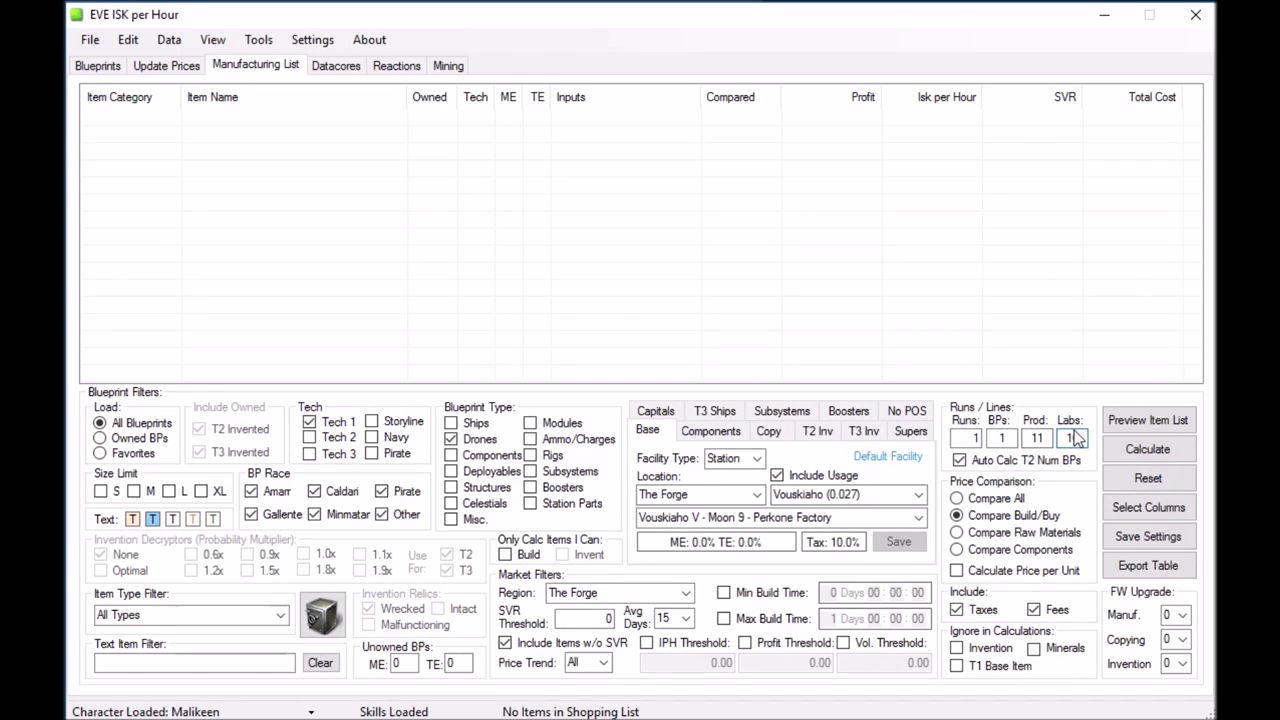
left_click(1143, 537)
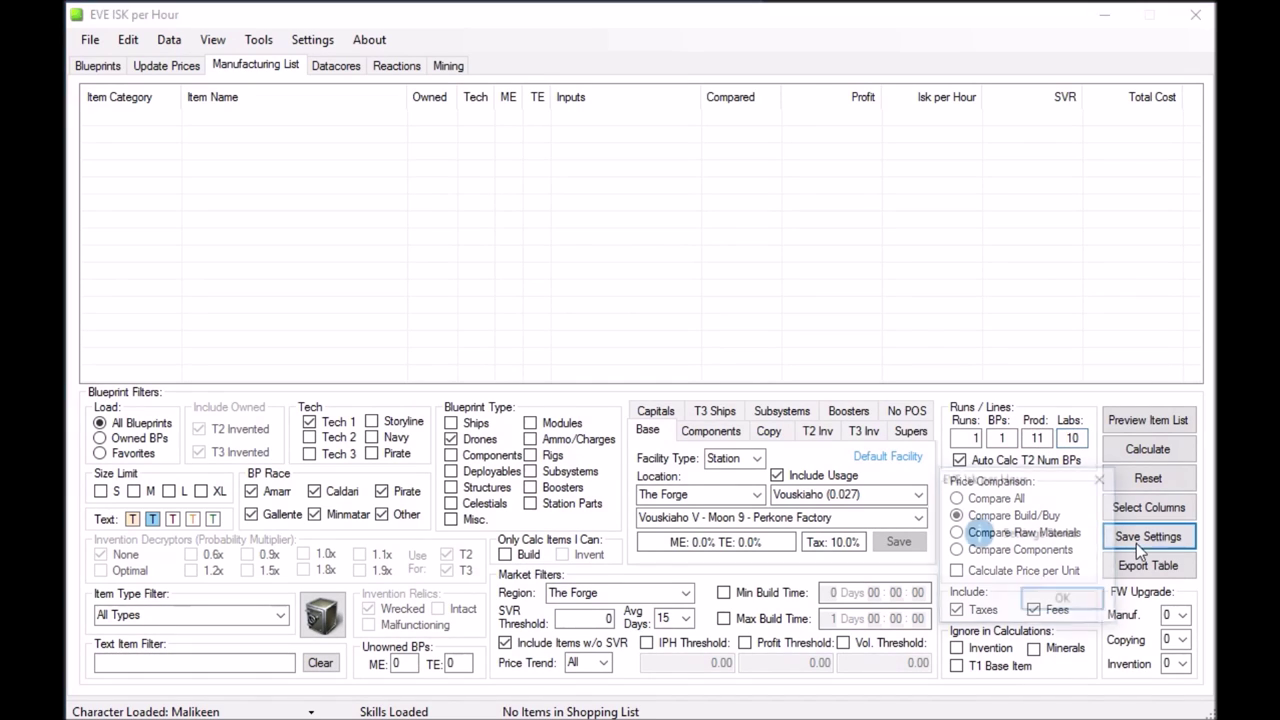
left_click(1088, 603)
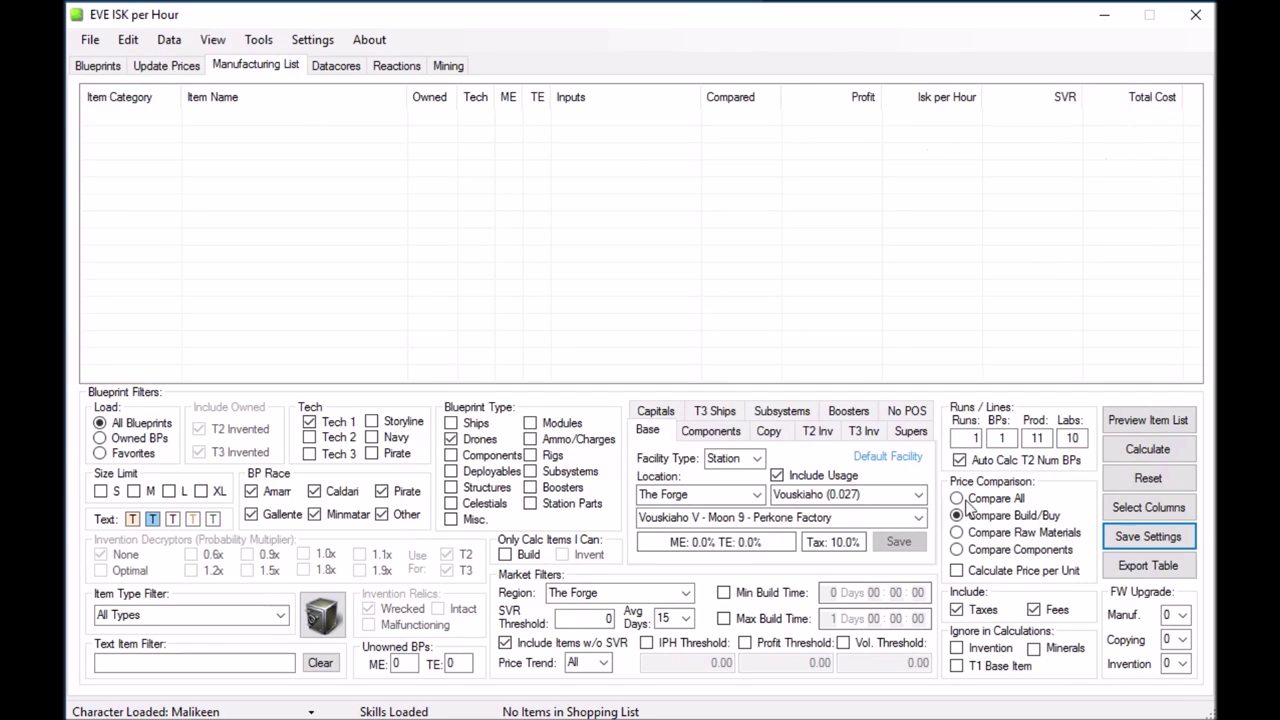
Calculate the Tech 1 drone list, with Shadow leading at 1,055,984,179.48 ISK per hour.
left_click(1160, 451)
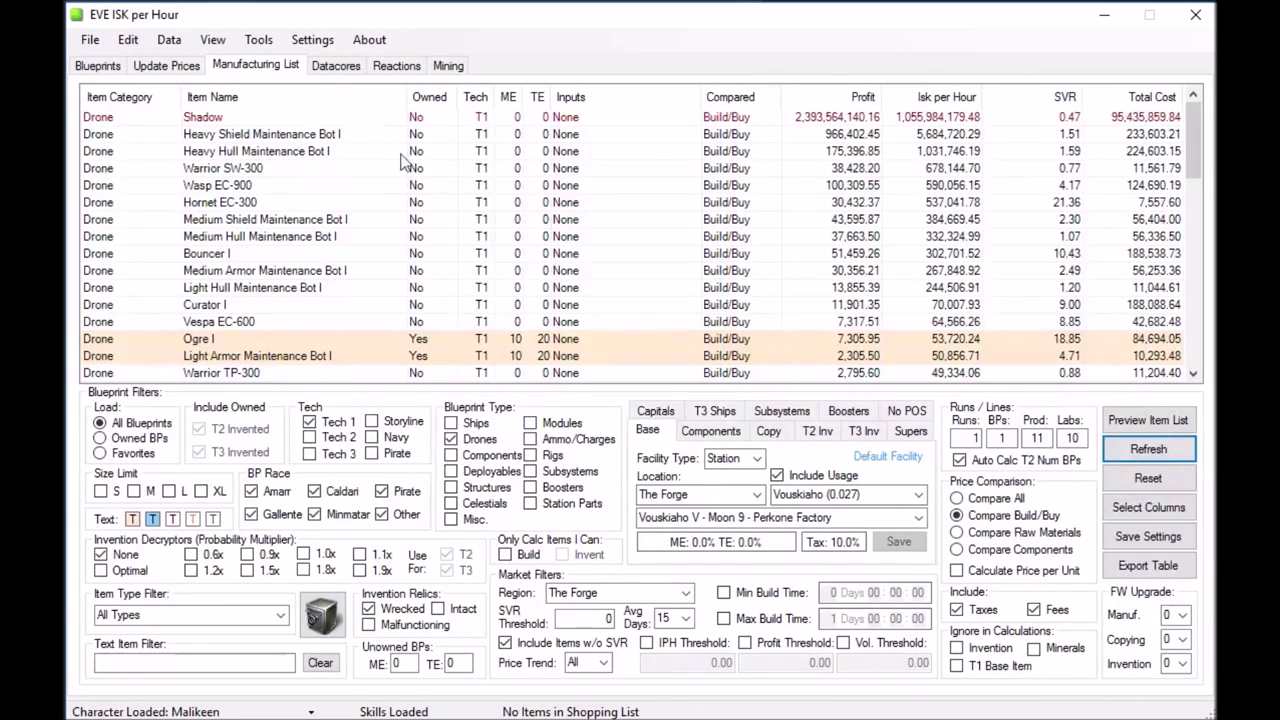
left_click_drag(1196, 138, 1198, 112)
Mark the Shadow row as Ignore Blueprint, recalculating and retrying until it takes effect.
right_click(330, 130)
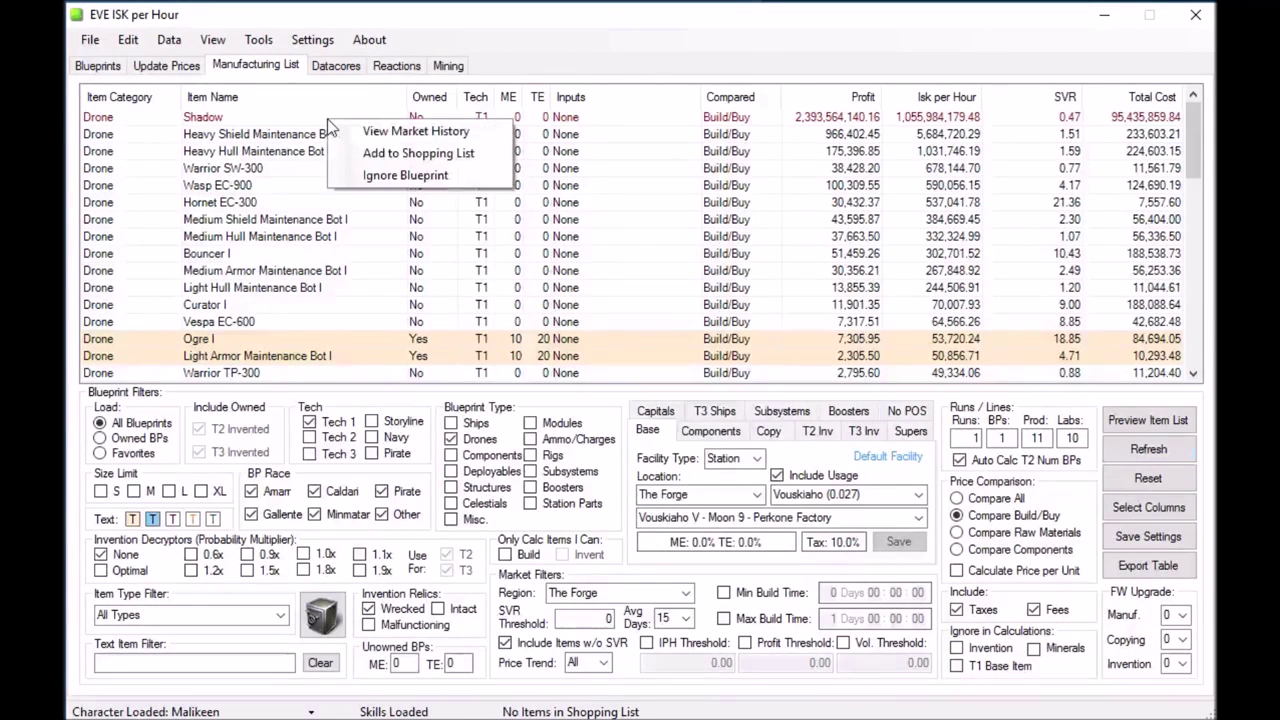
left_click(386, 177)
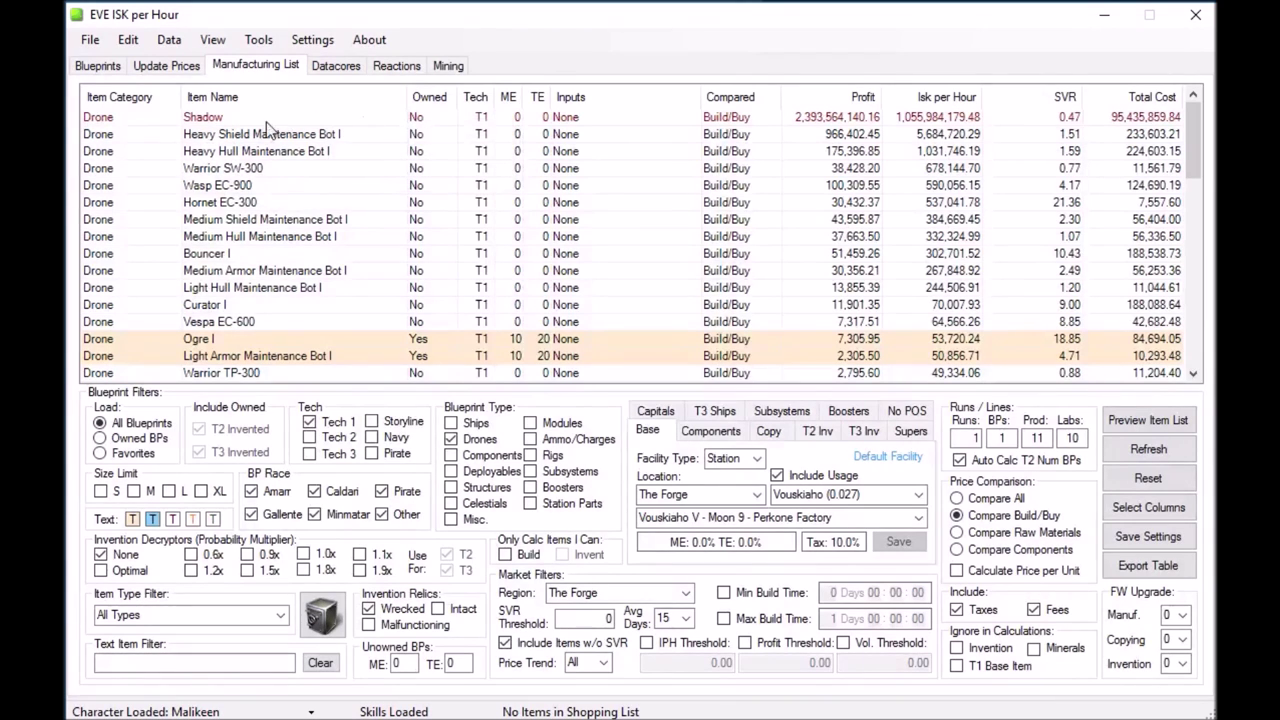
left_click(1177, 457)
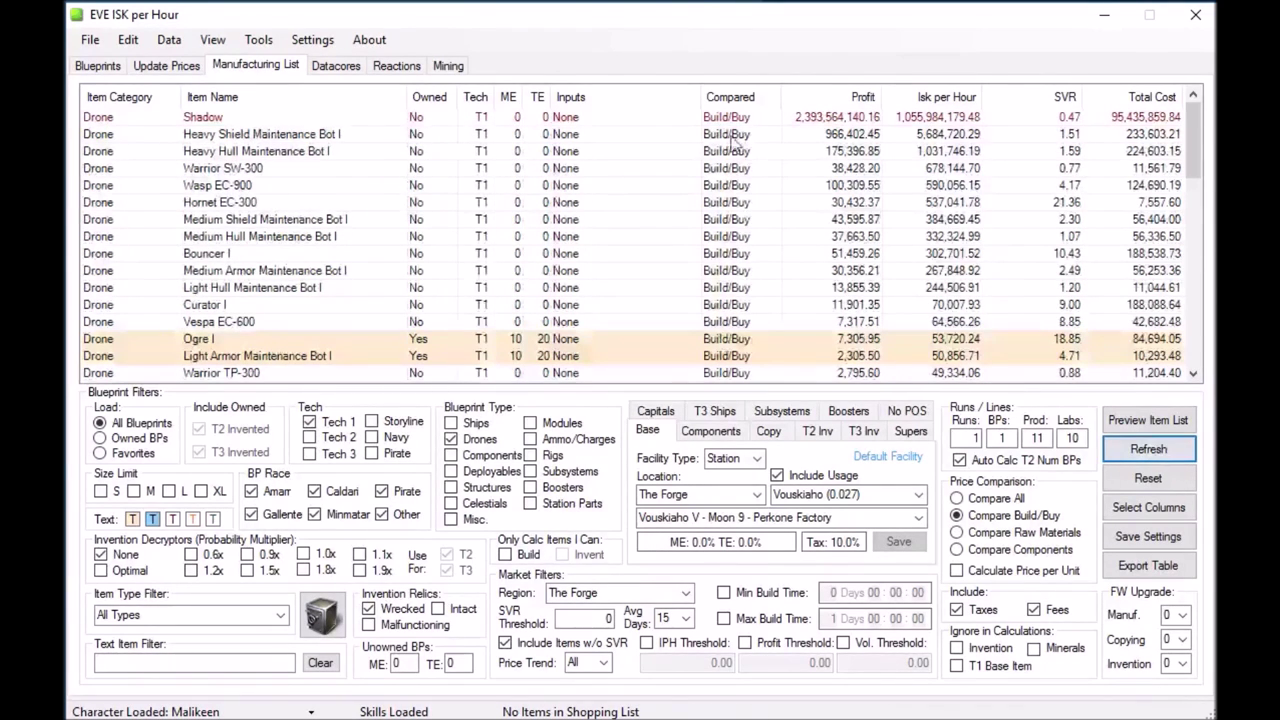
right_click(310, 118)
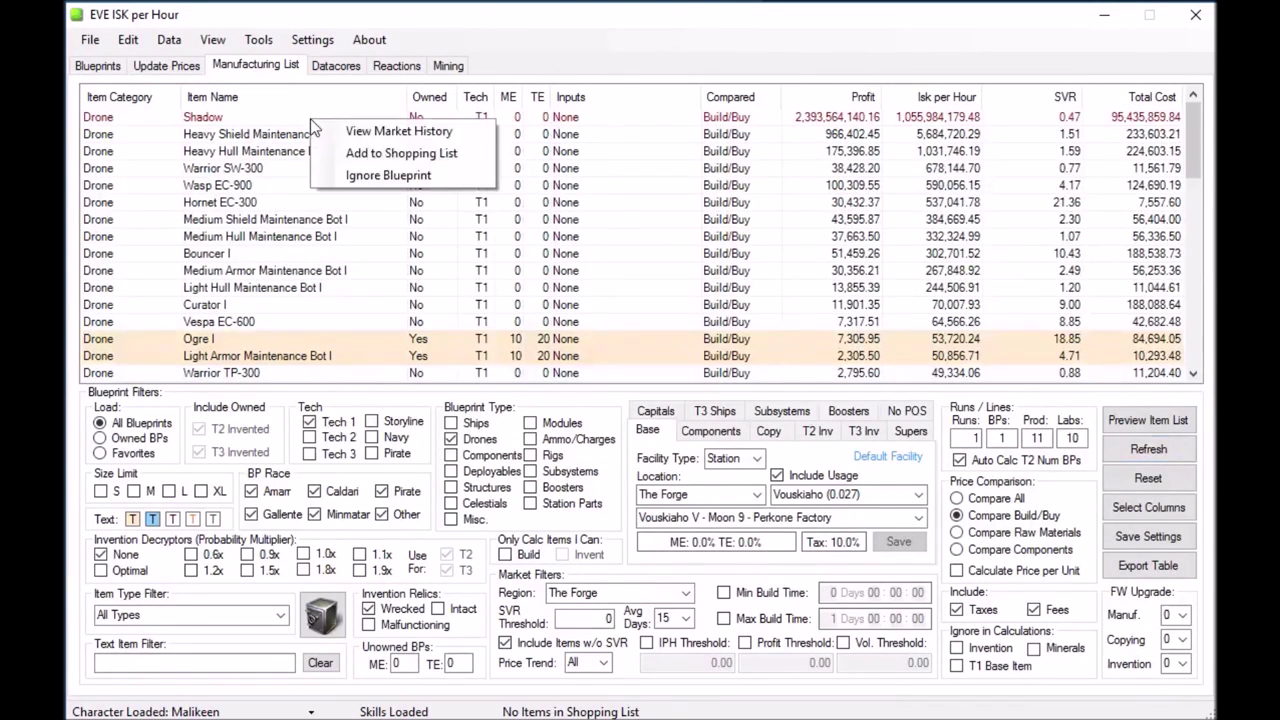
left_click(370, 175)
right_click(363, 160)
left_click(309, 184)
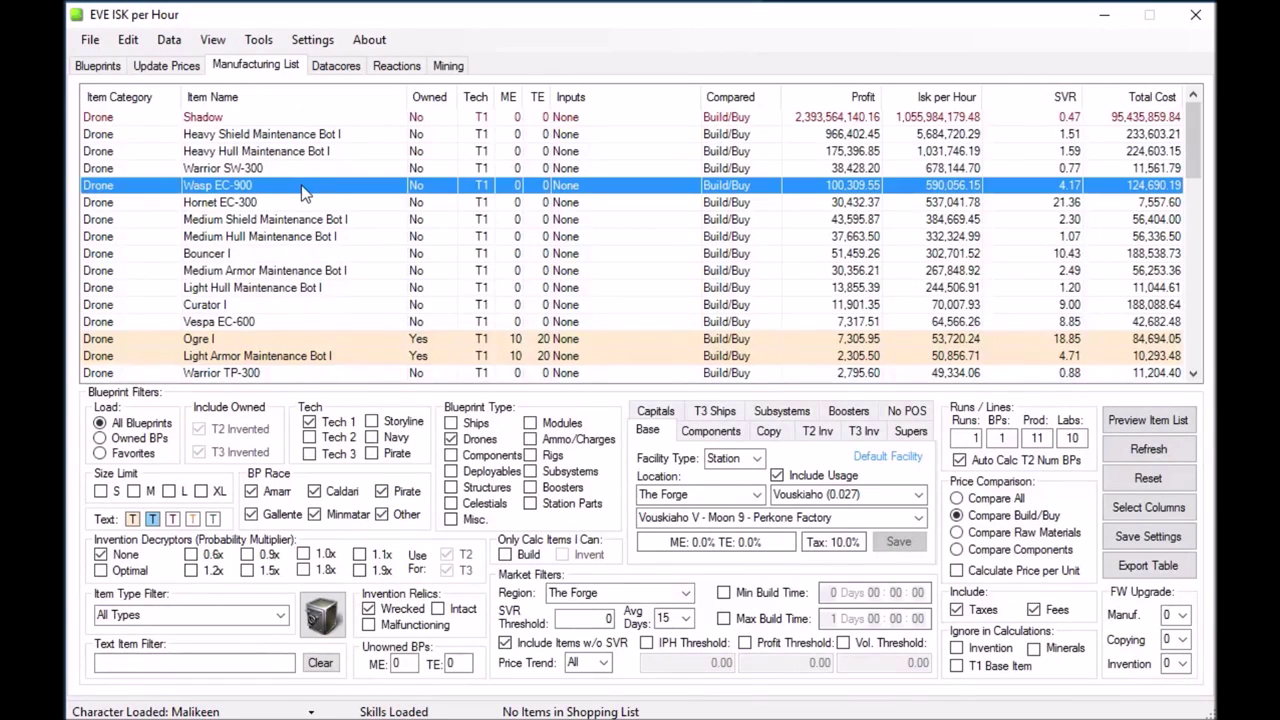
right_click(330, 118)
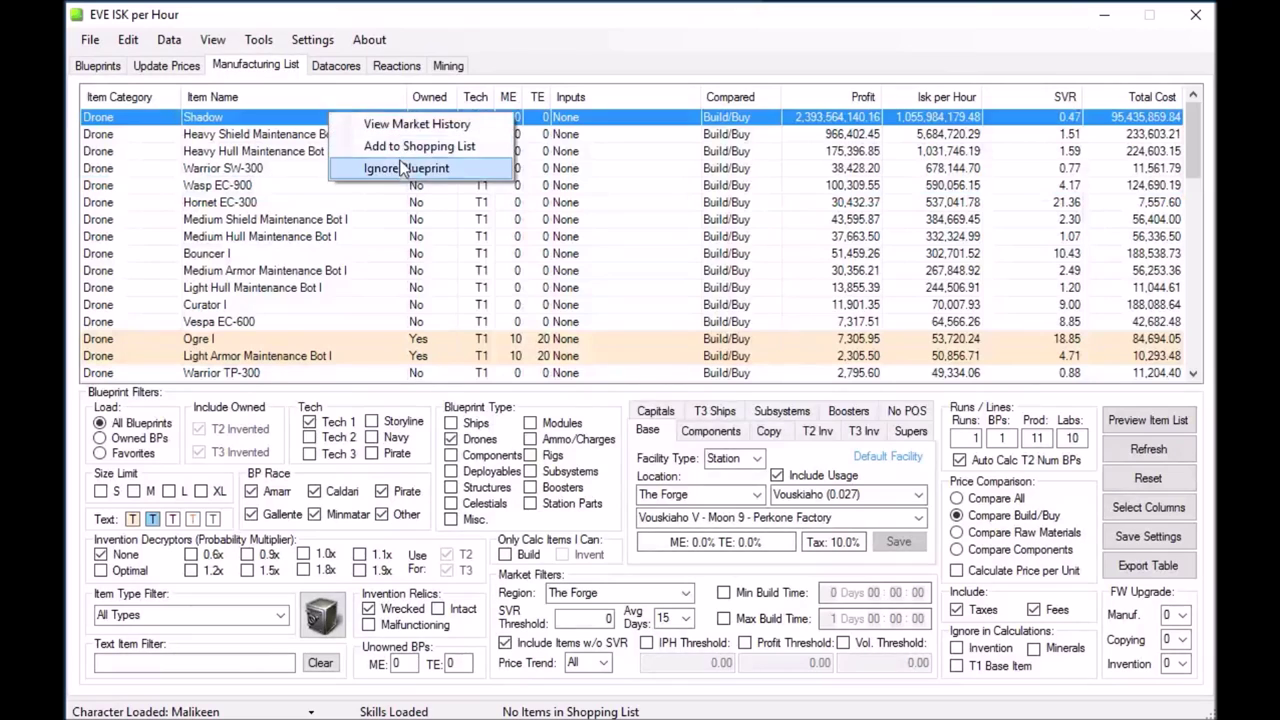
left_click(403, 166)
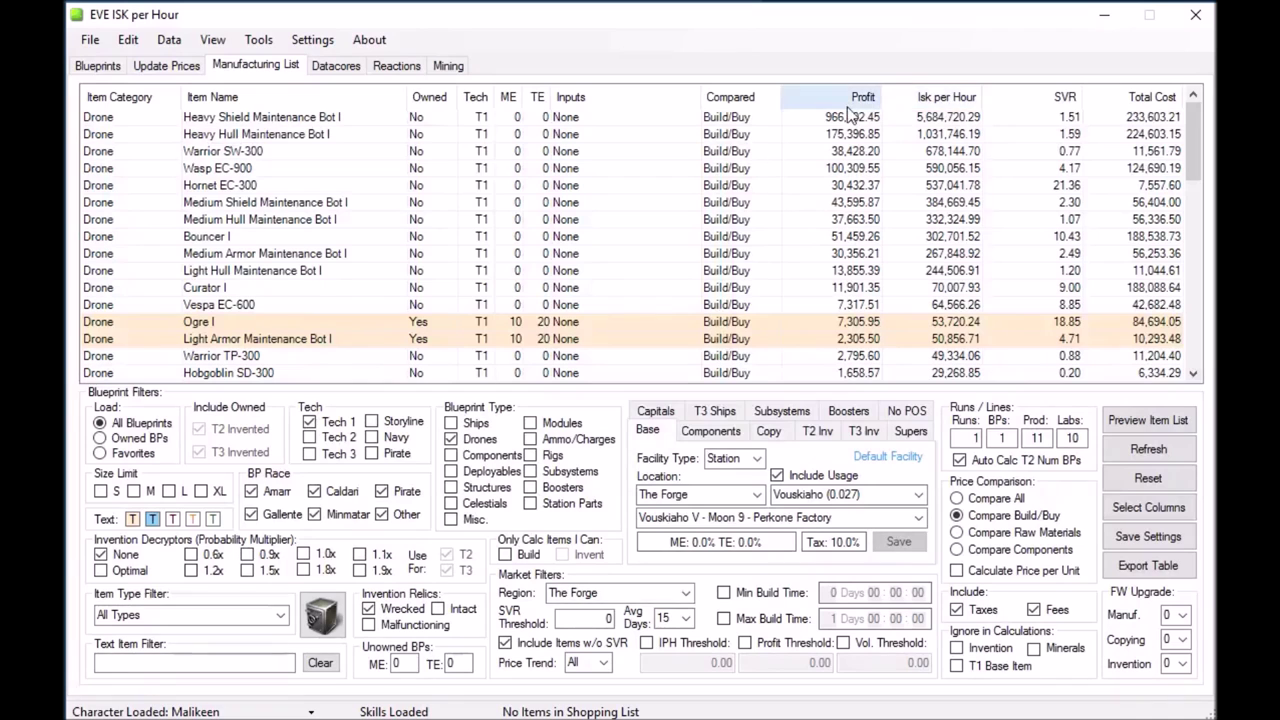
Sort the drone results by ISK per hour, then by SVR descending, Hobgoblin I first at 38.05.
left_click(925, 105)
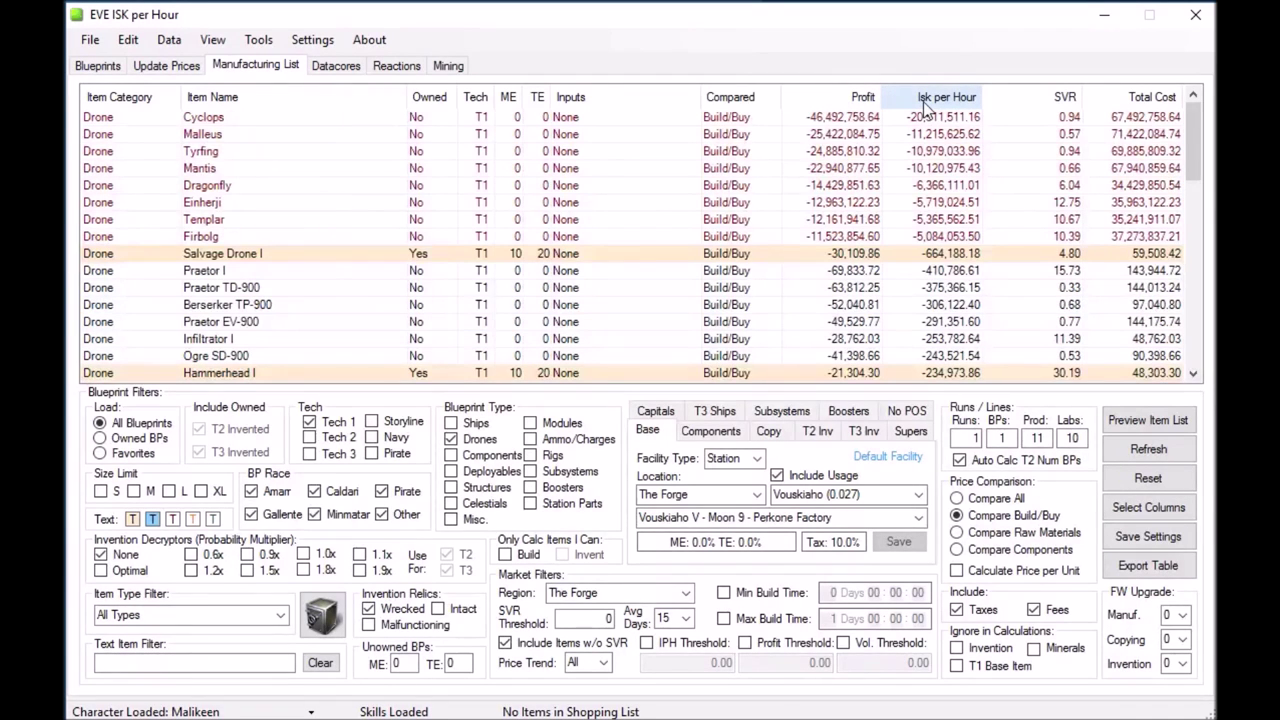
left_click(925, 105)
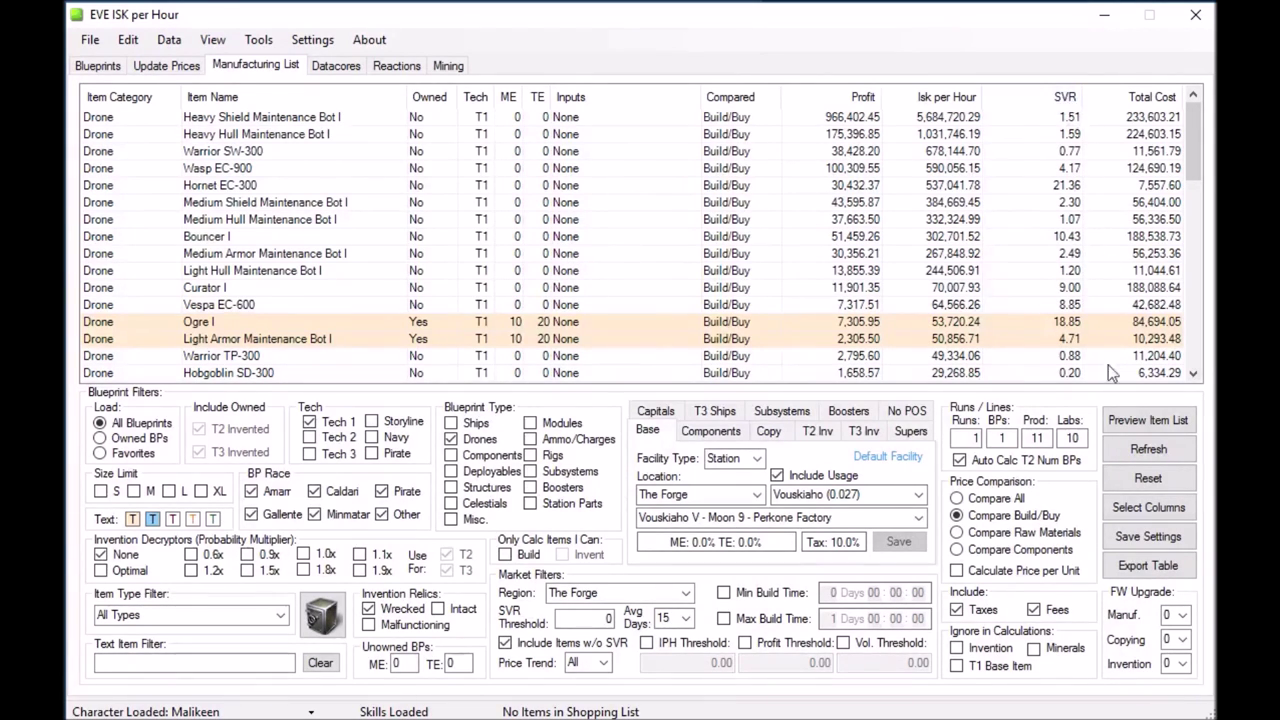
left_click(1065, 99)
left_click(1062, 100)
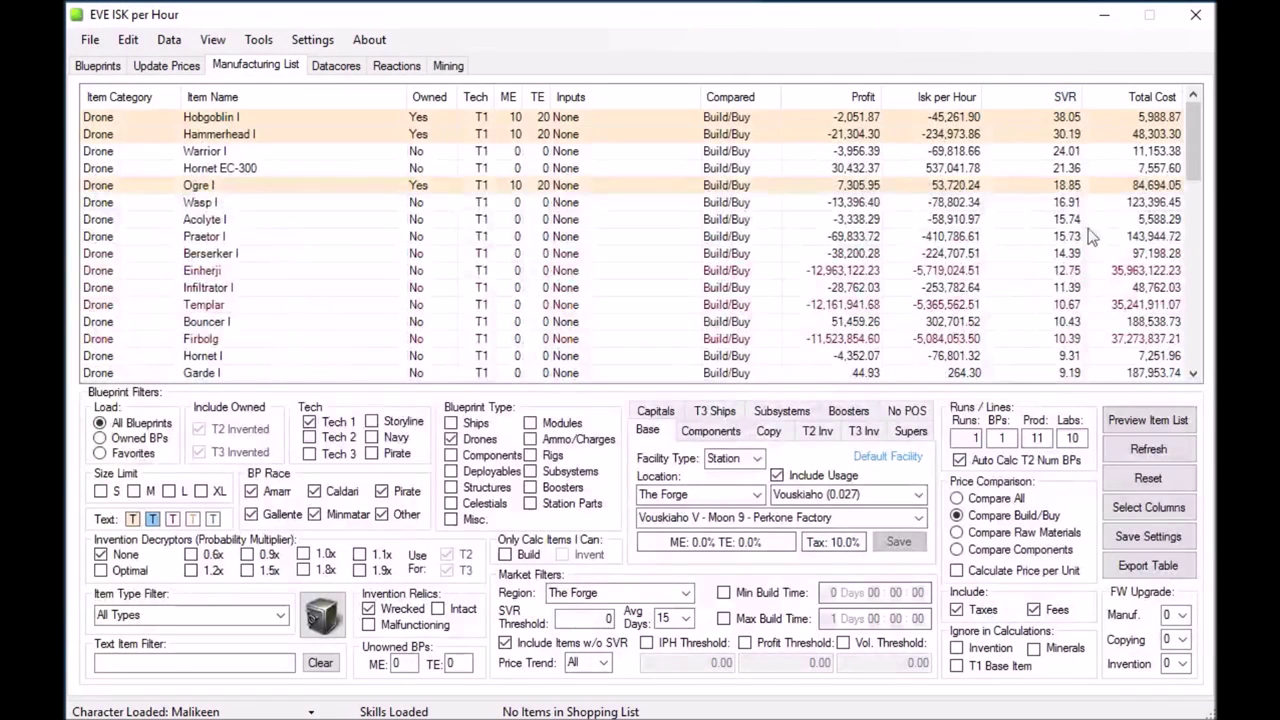
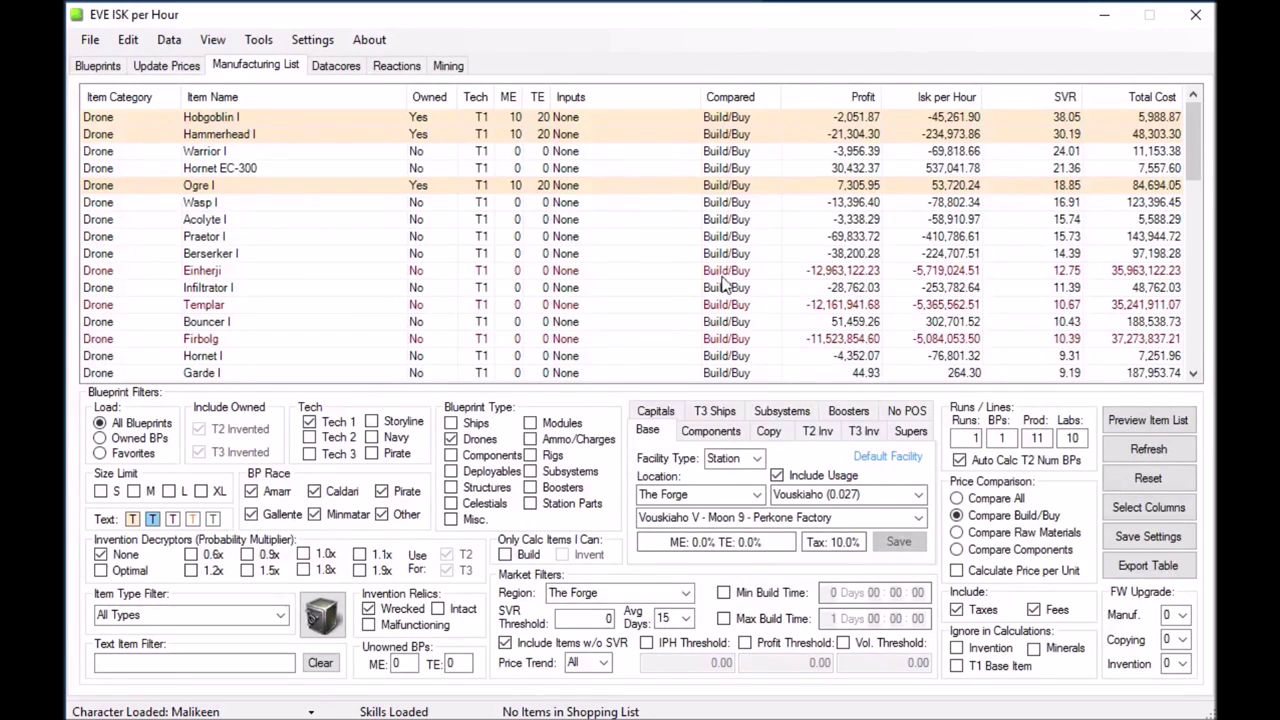
Select the Templar and Firbolg rows in the manufacturing list.
left_click(289, 305)
left_click(292, 337, "ctrl")
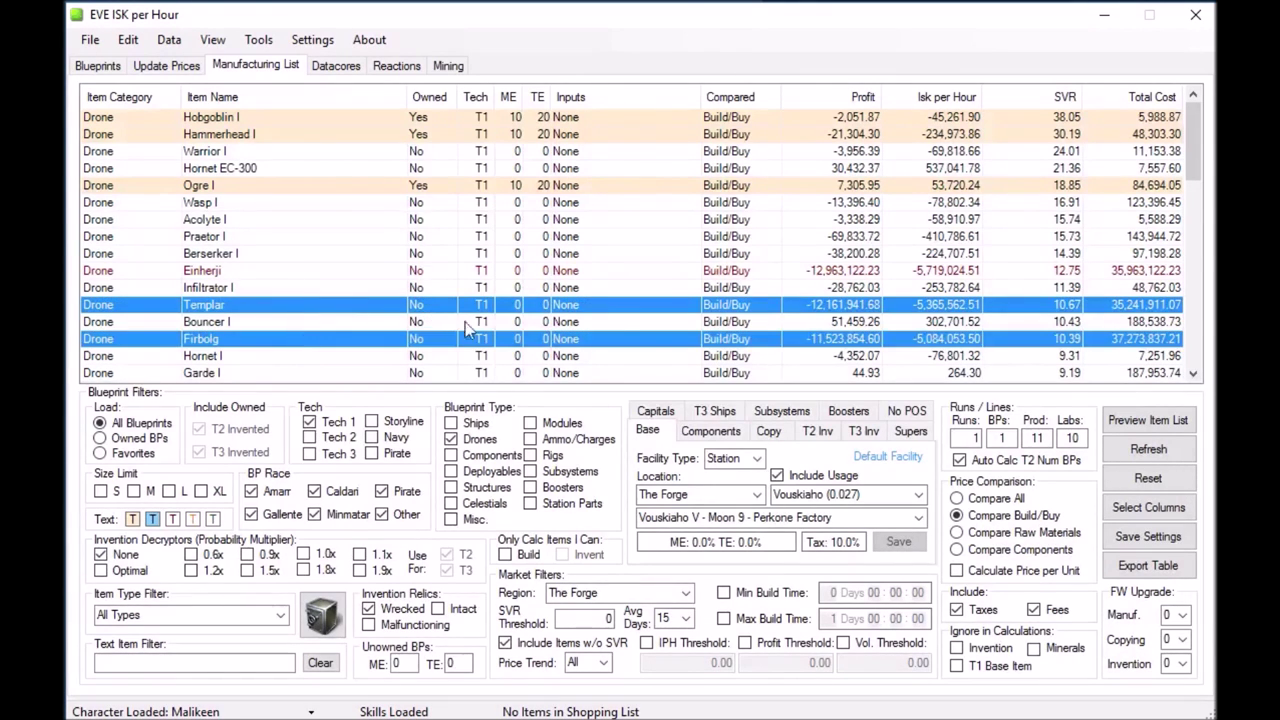
scroll(618, 330, "down", 10)
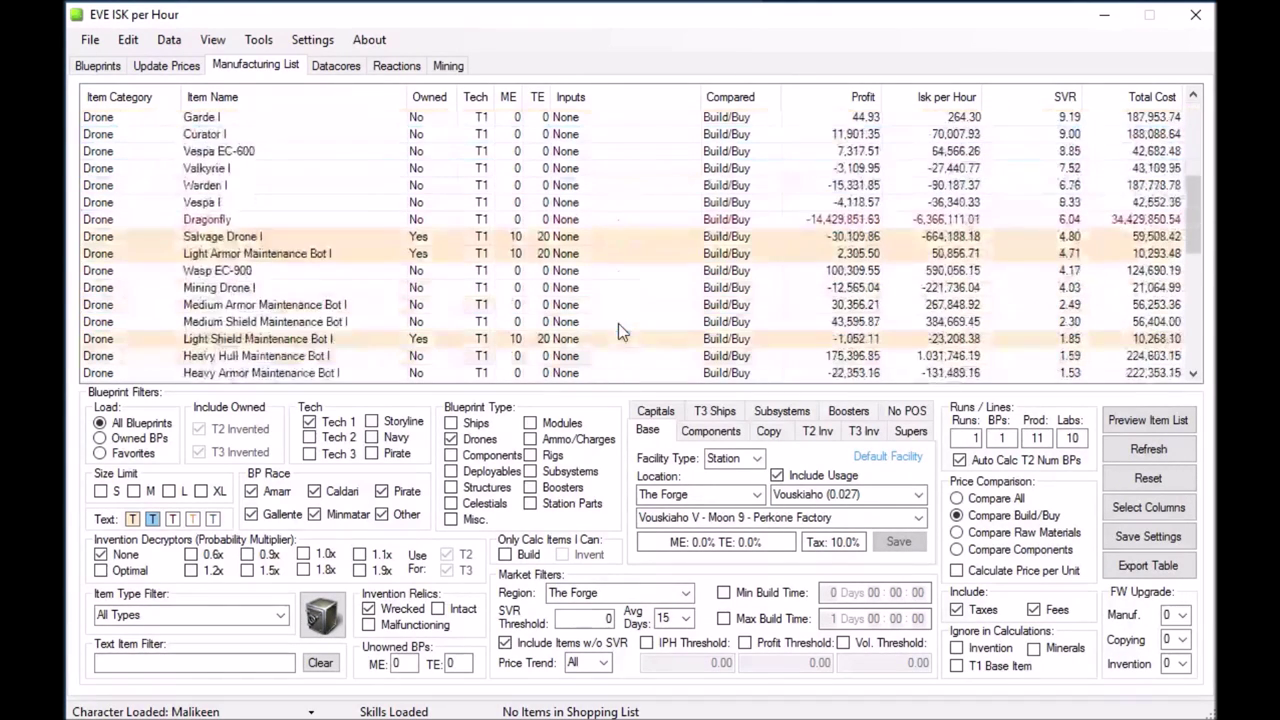
scroll(618, 332, "down", 1)
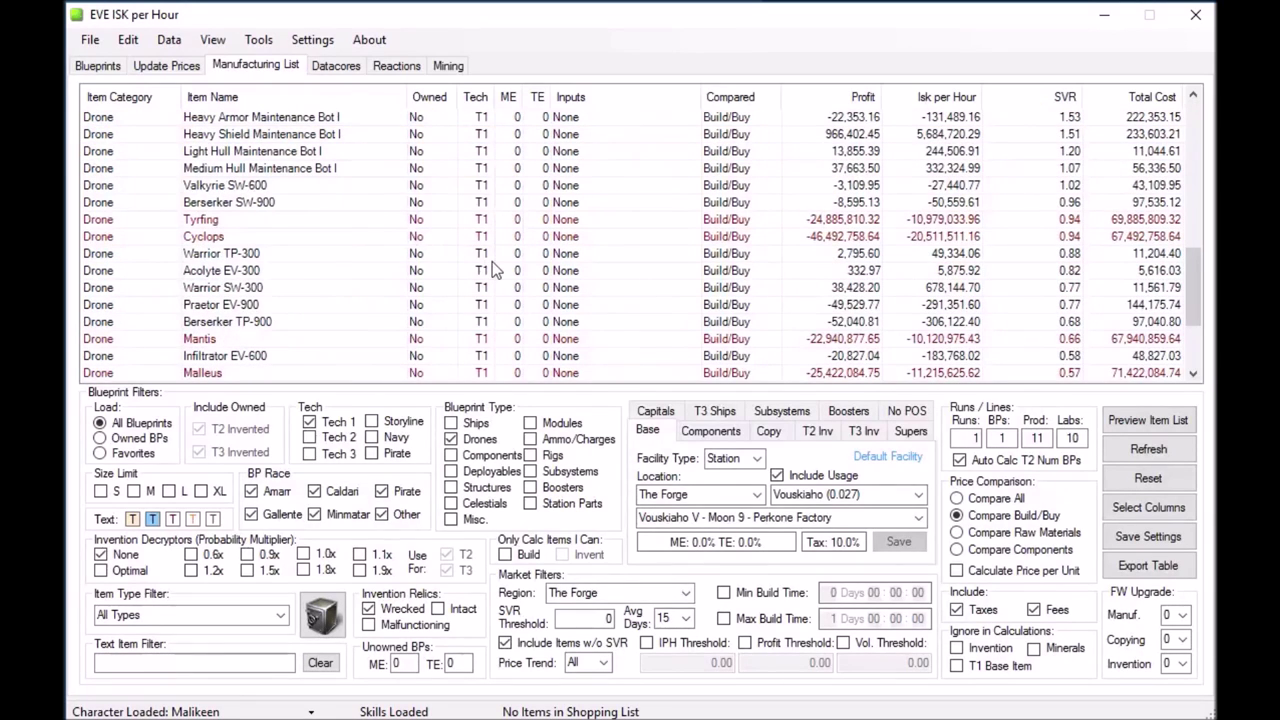
scroll(490, 270, "down", 3)
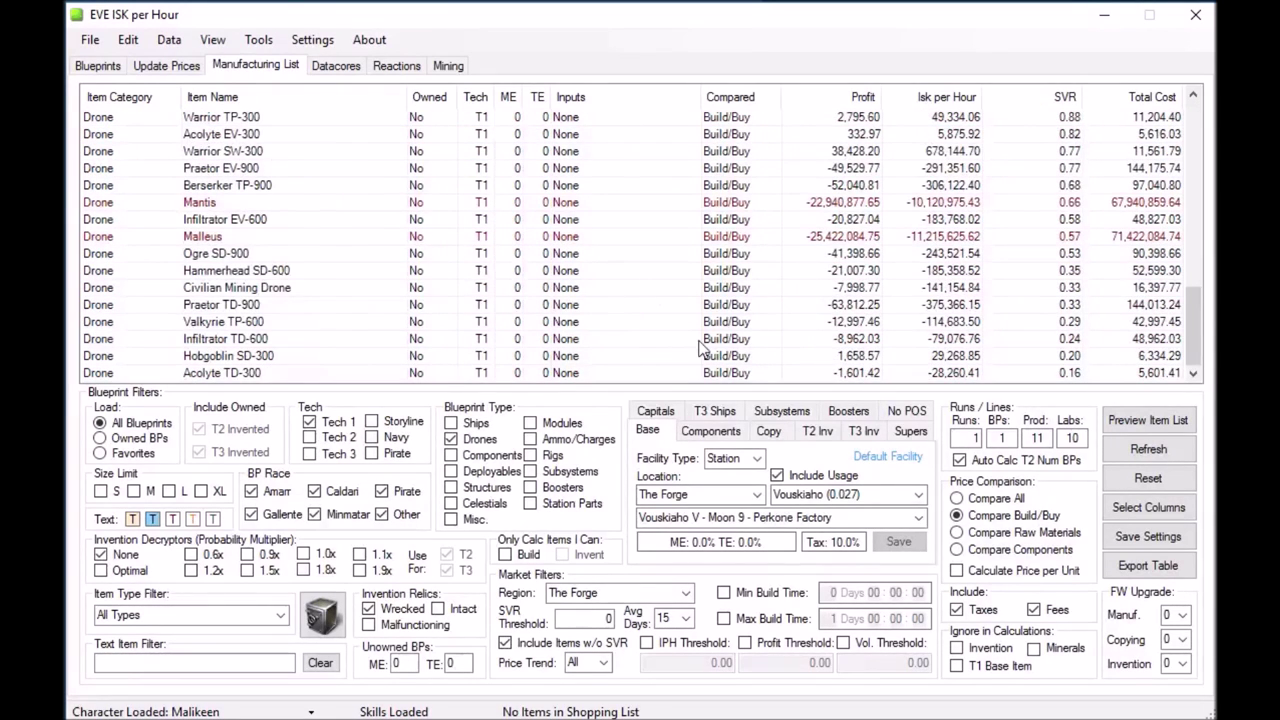
scroll(700, 348, "up", 9)
Review the Dragonfly blueprint's details and required skills, then return to the list.
left_click(330, 236)
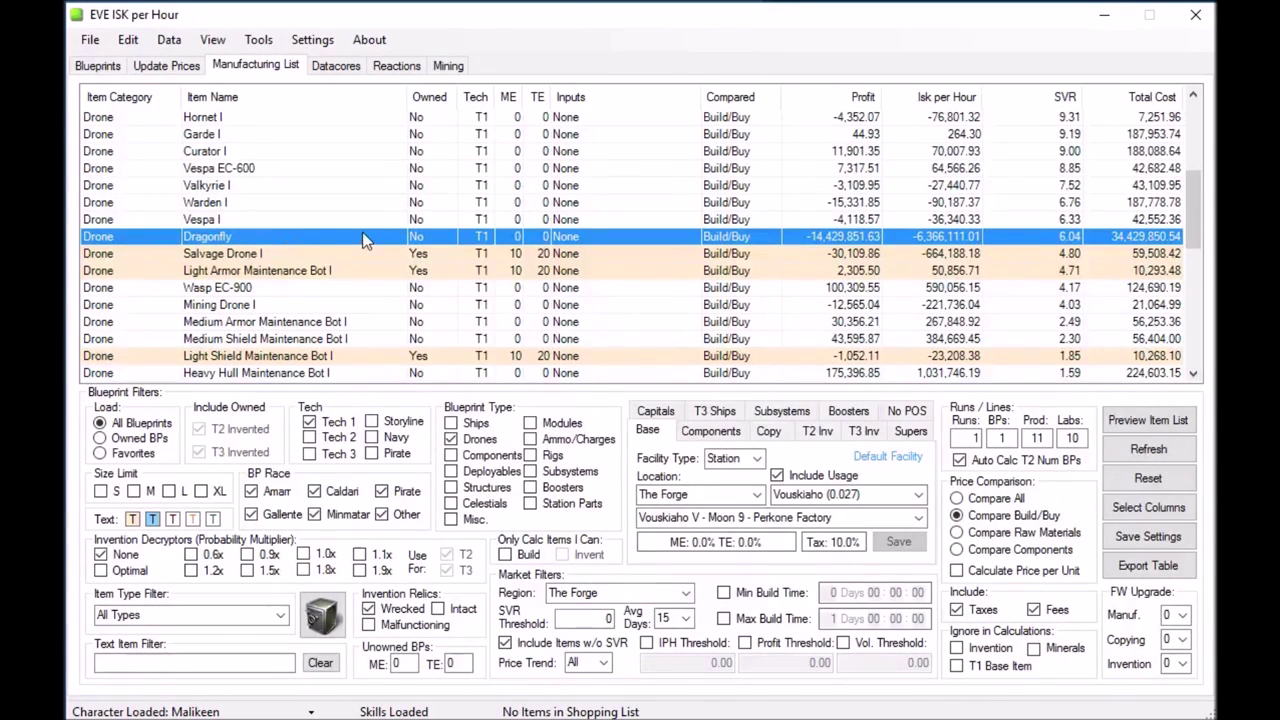
double_click(365, 237)
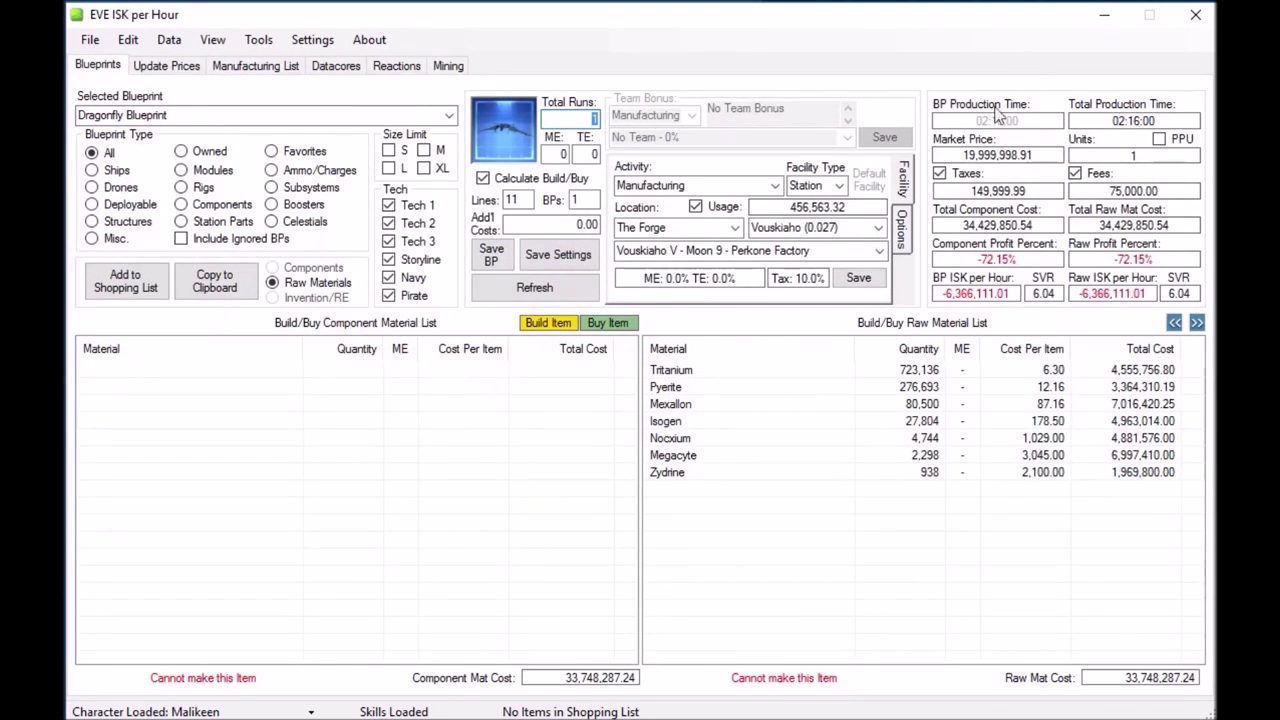
left_click(806, 680)
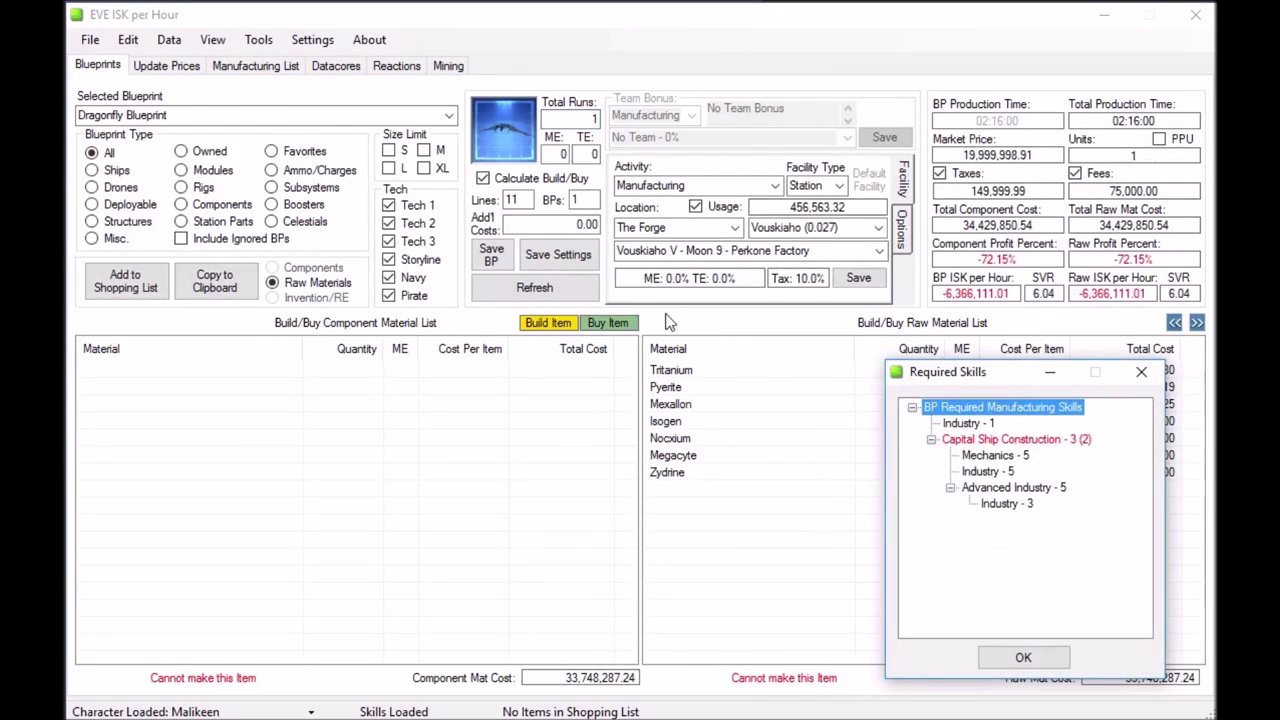
left_click_drag(1076, 381, 711, 299)
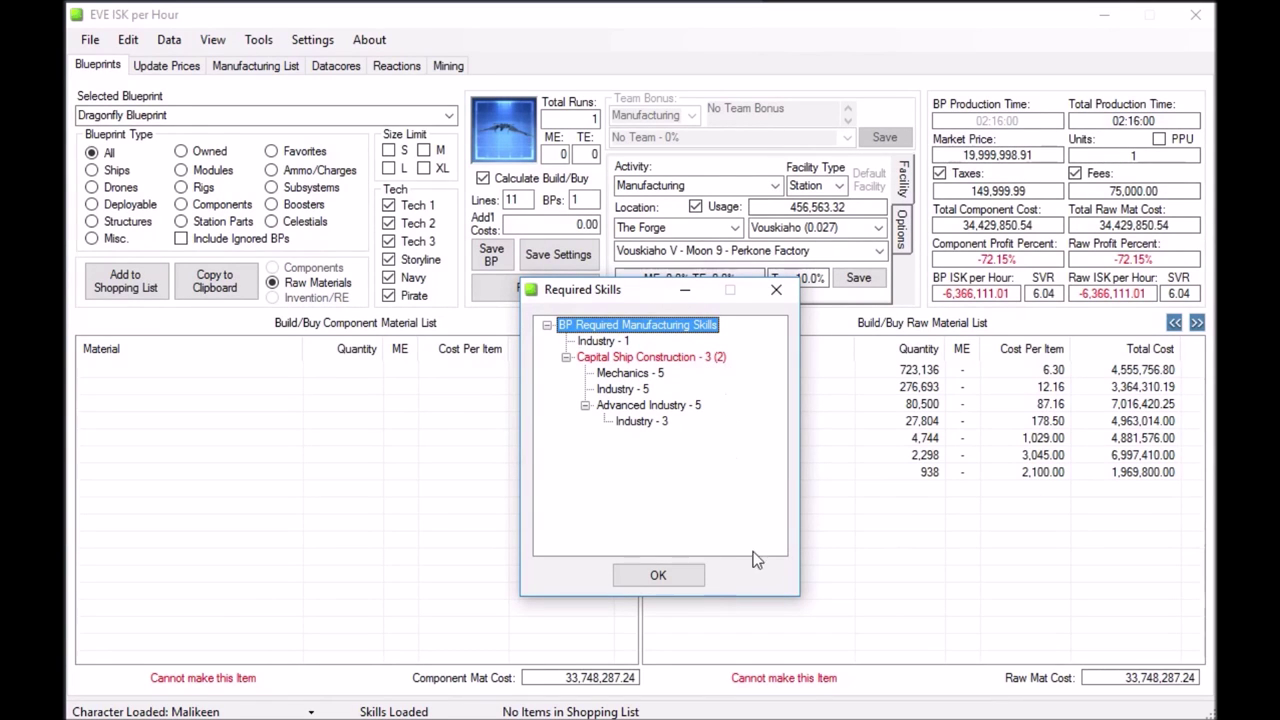
left_click(658, 576)
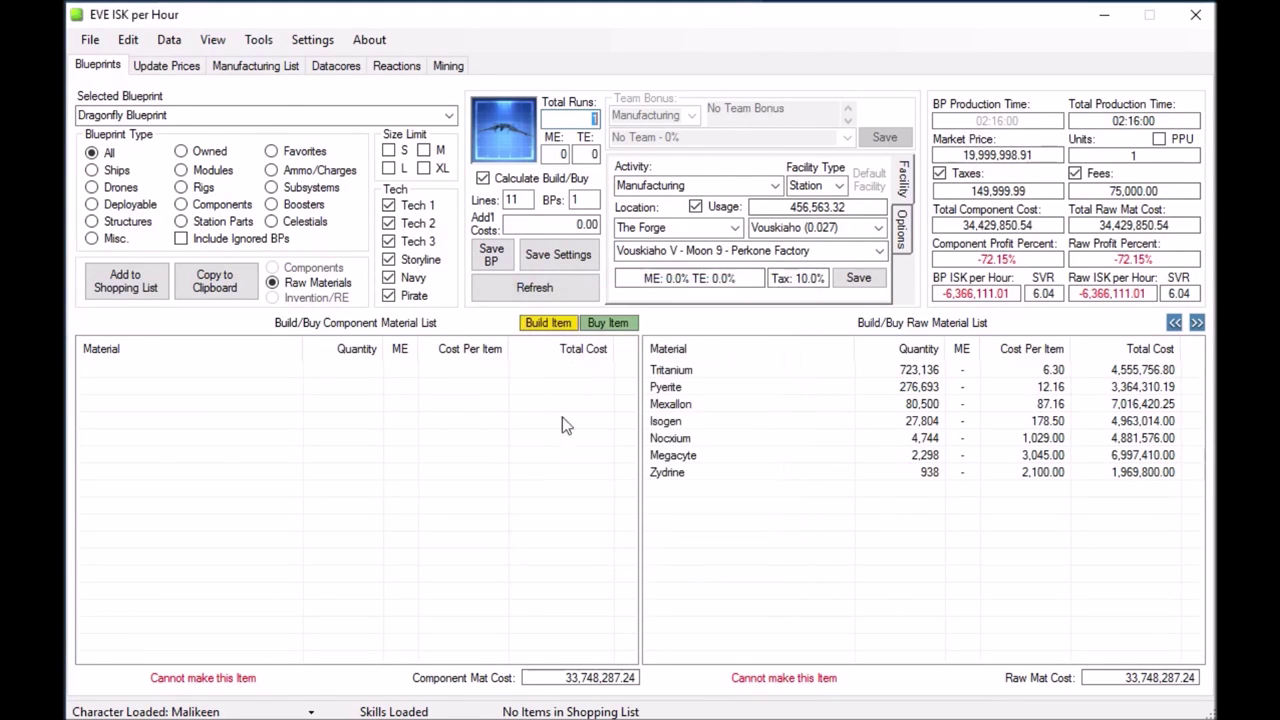
left_click(256, 66)
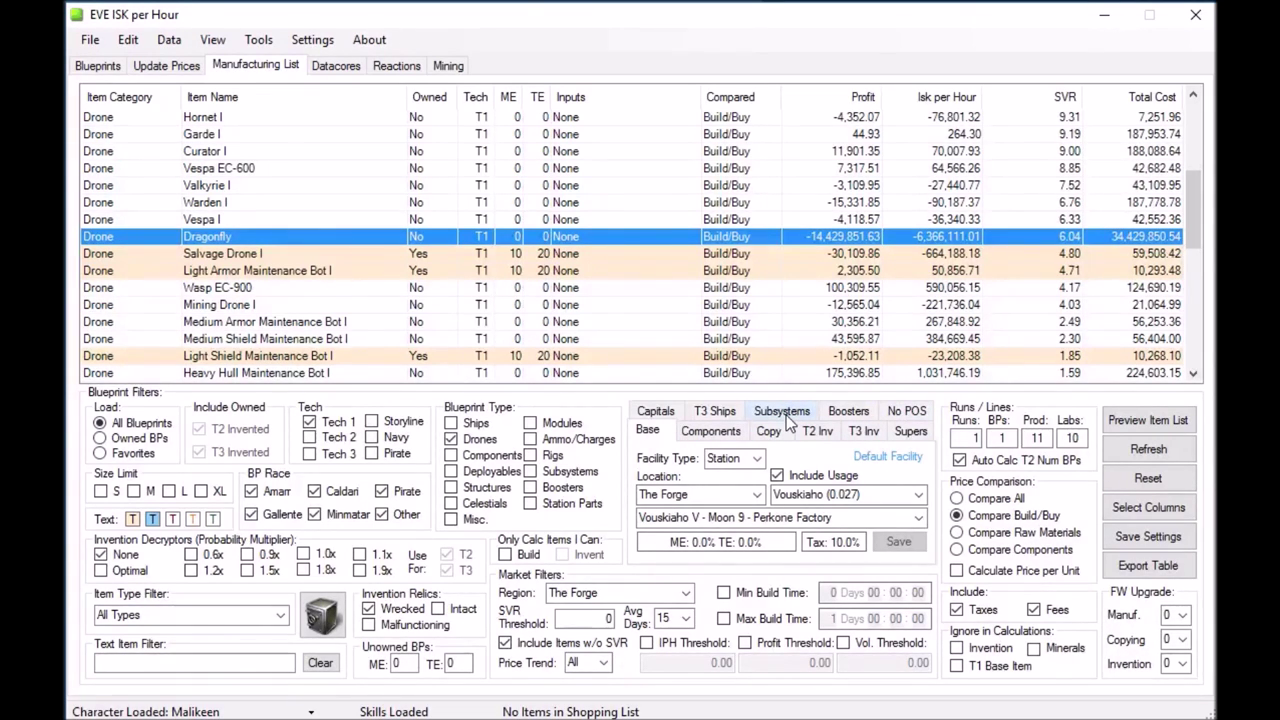
Check the Capitals facility location list, keeping Akora (0.028).
left_click(662, 412)
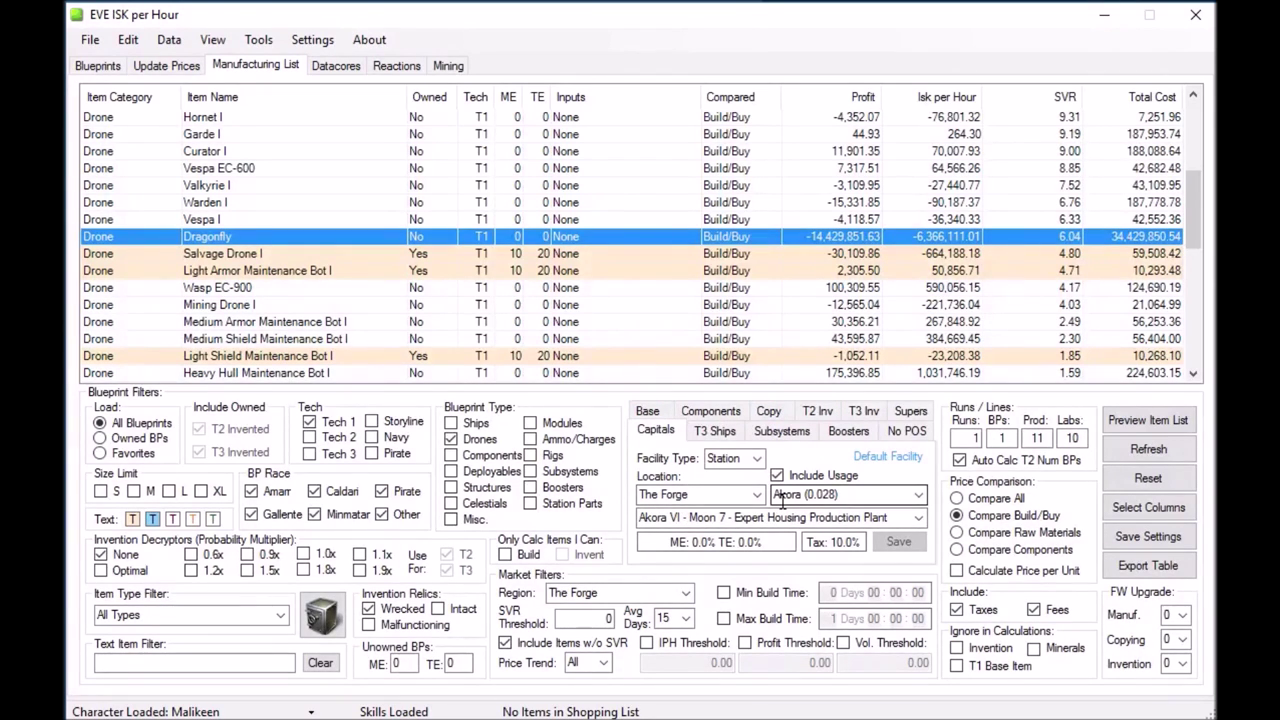
left_click(922, 500)
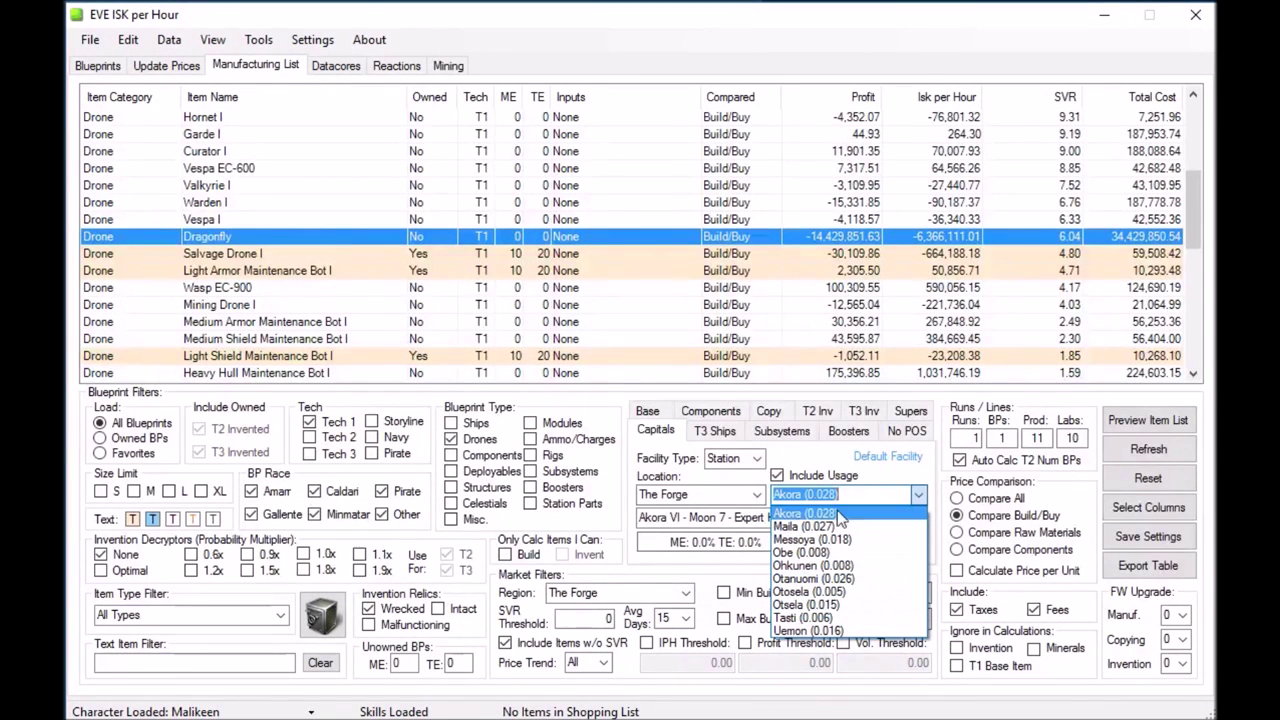
left_click(817, 455)
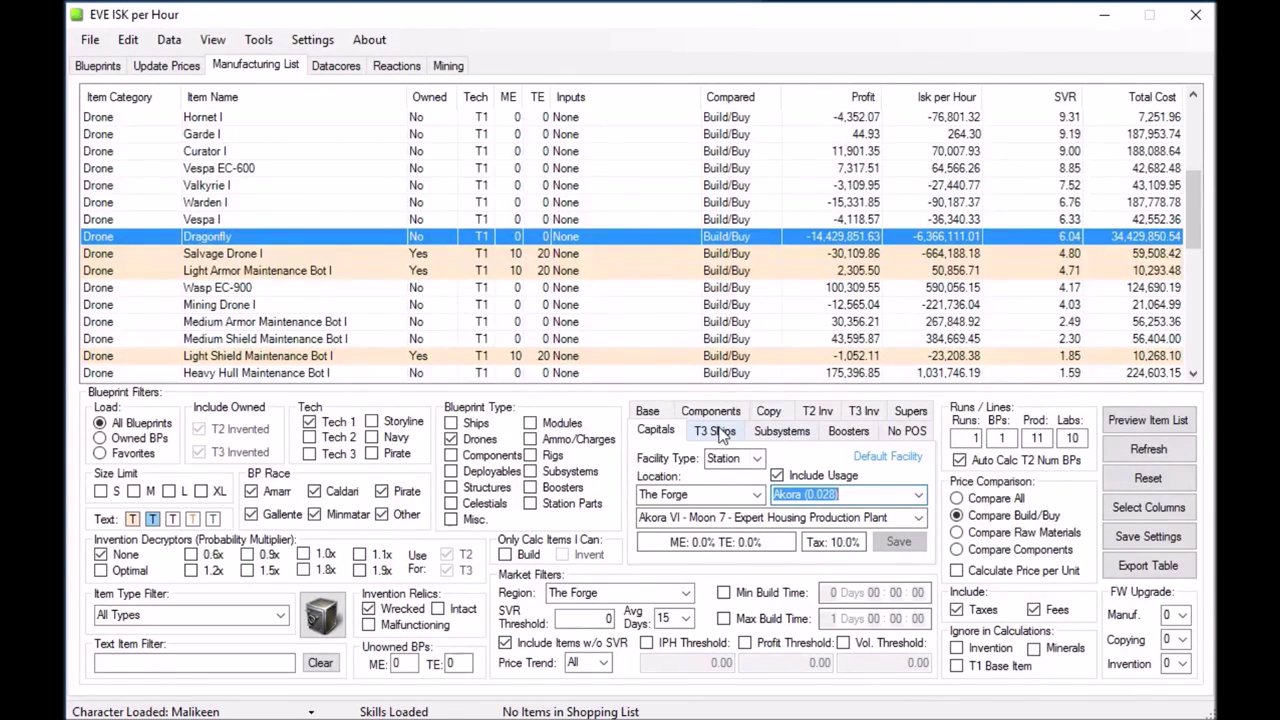
Keep POS as the T3 Ships facility type and enable Min Build Time.
left_click(717, 434)
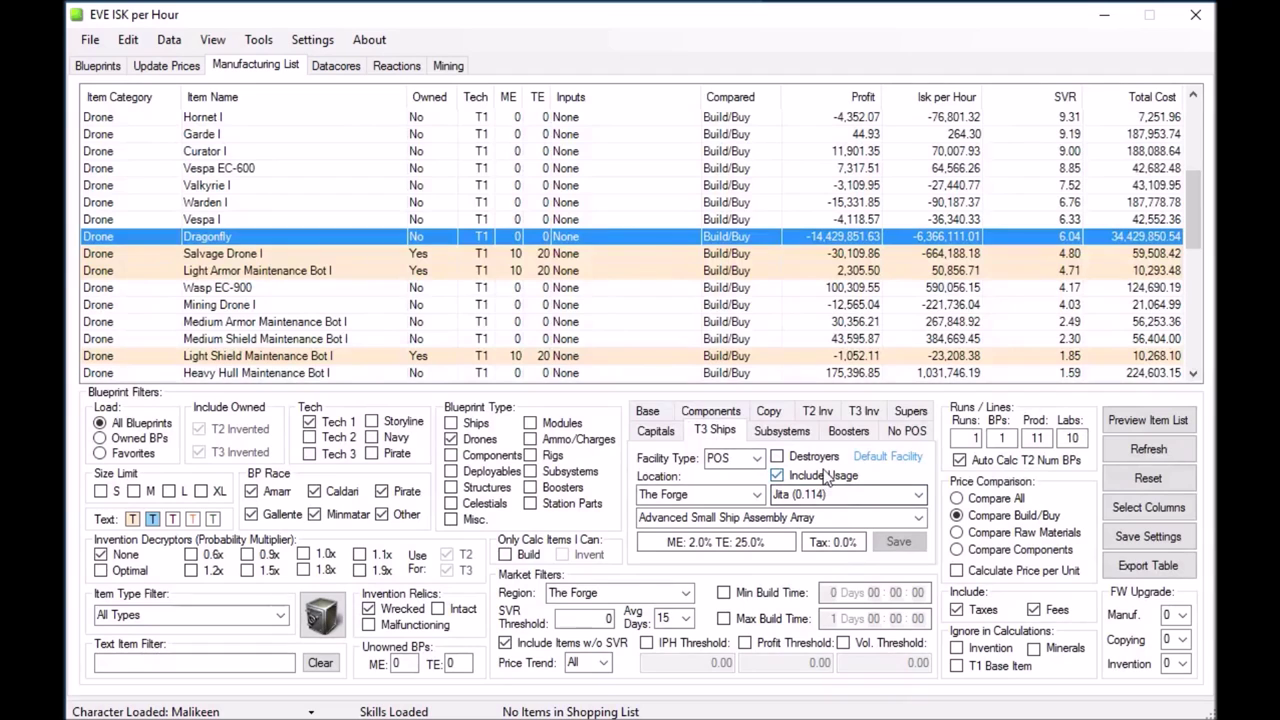
left_click(755, 457)
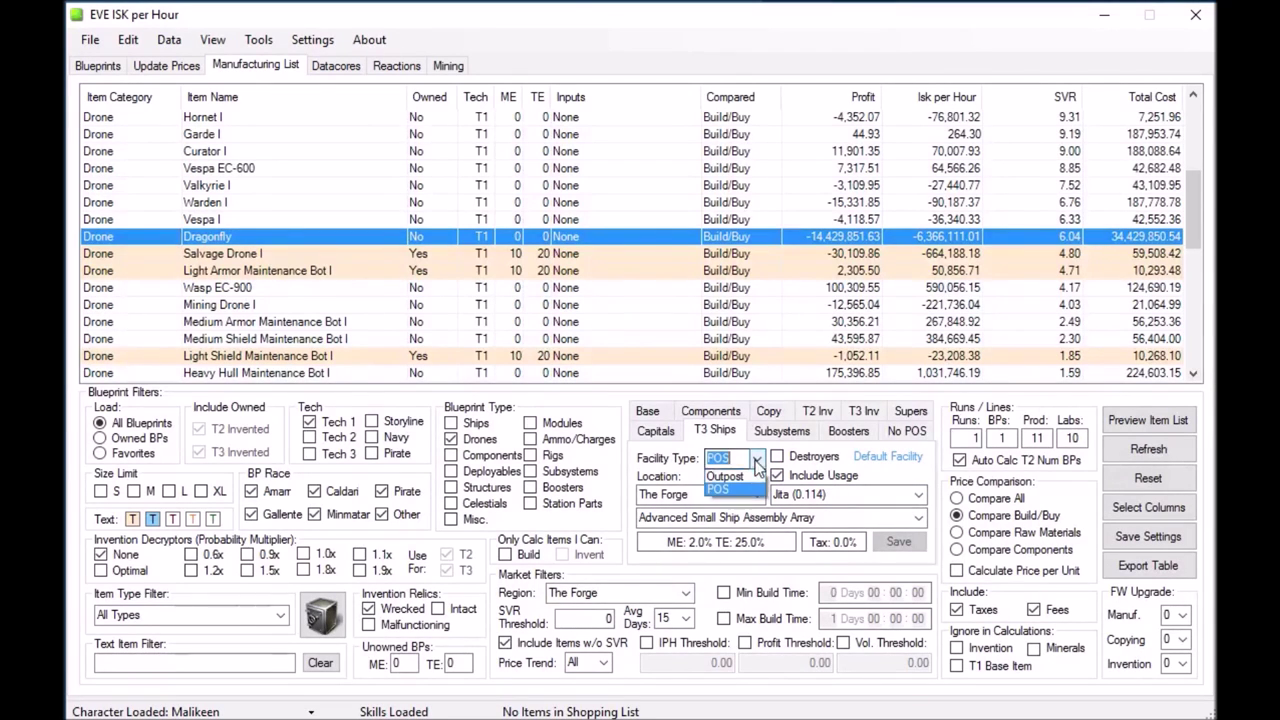
left_click(756, 458)
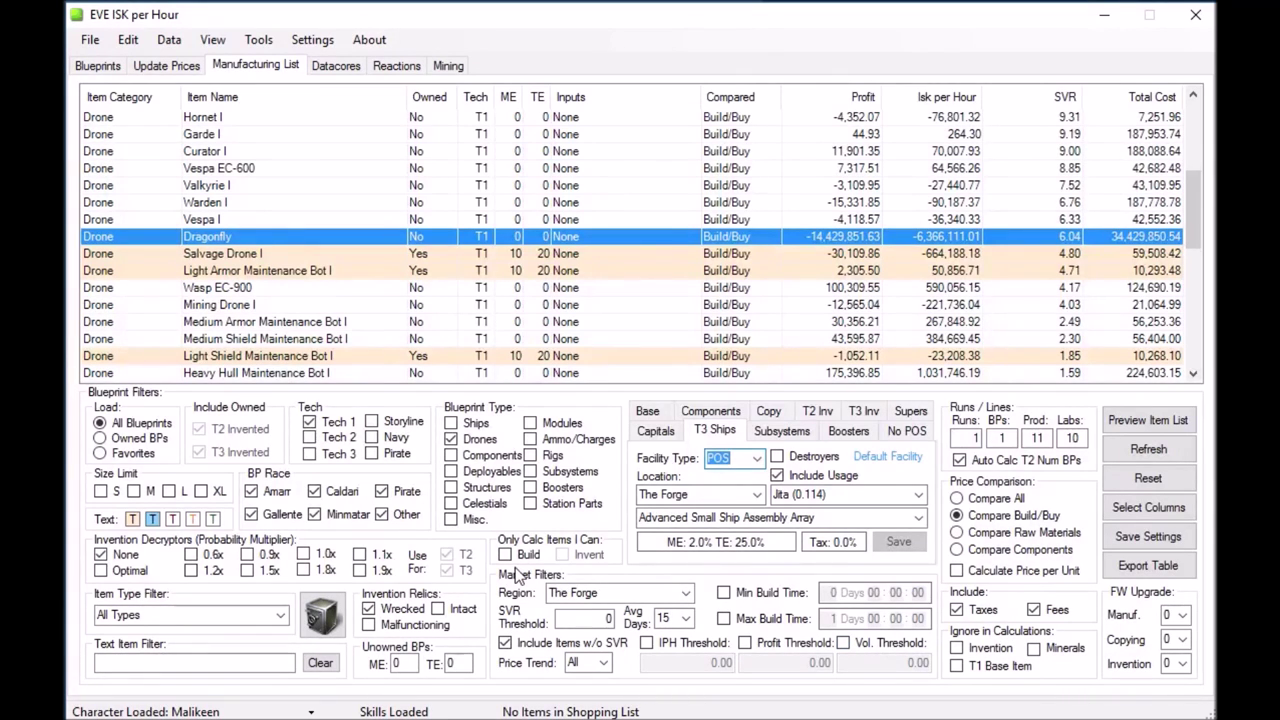
left_click(722, 593)
Enable the Max Build Time, IPH, Profit and Volume threshold filters.
left_click(724, 619)
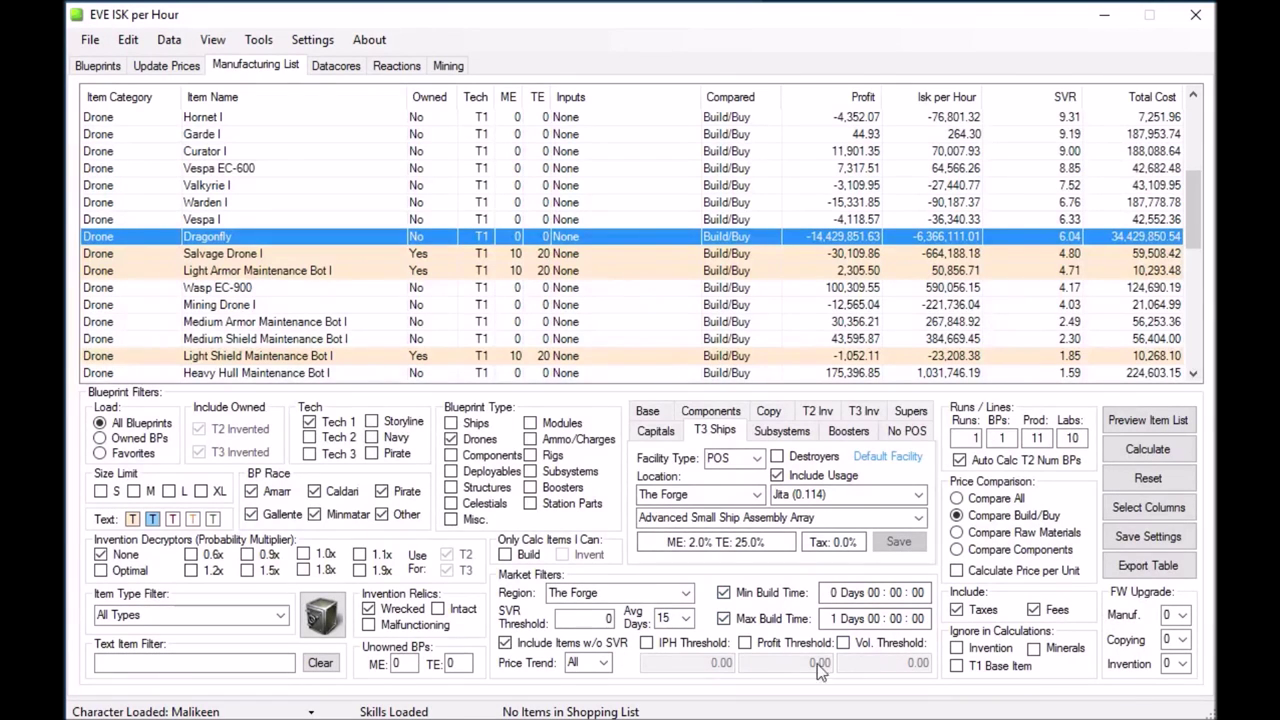
left_click(686, 645)
left_click(745, 642)
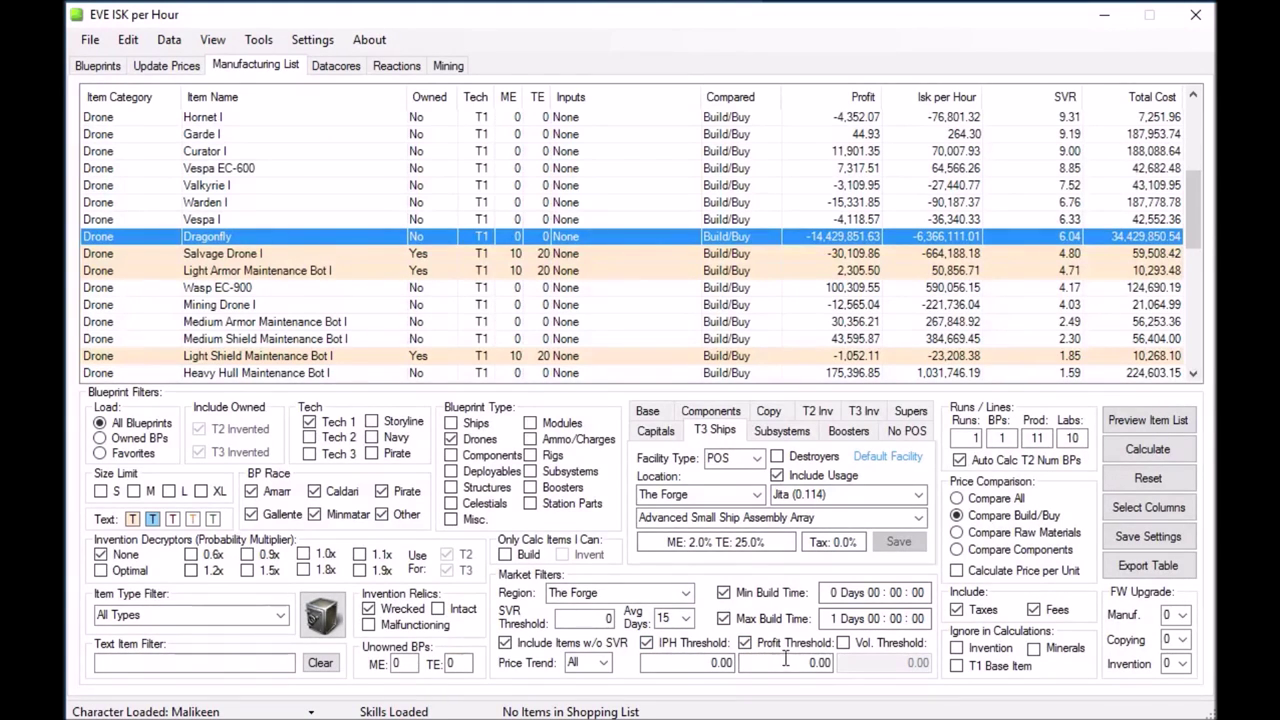
left_click(876, 647)
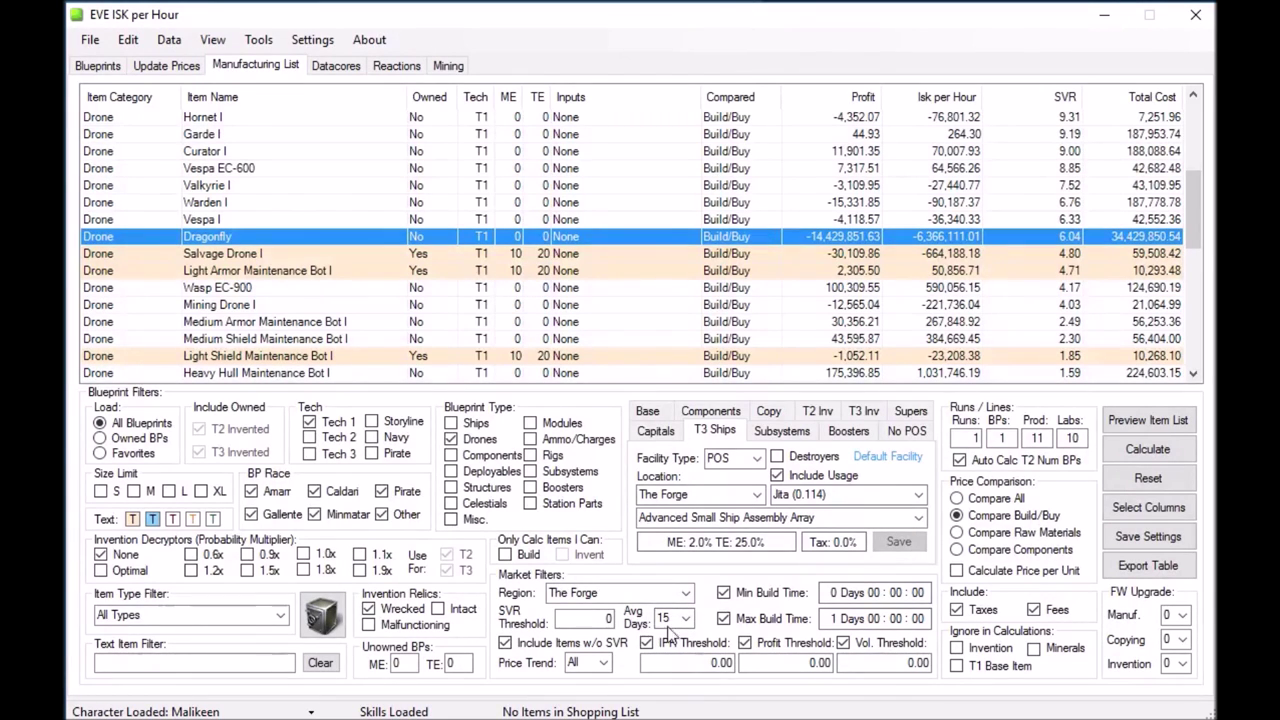
Set the Avg Days price averaging period to 90.
left_click(686, 618)
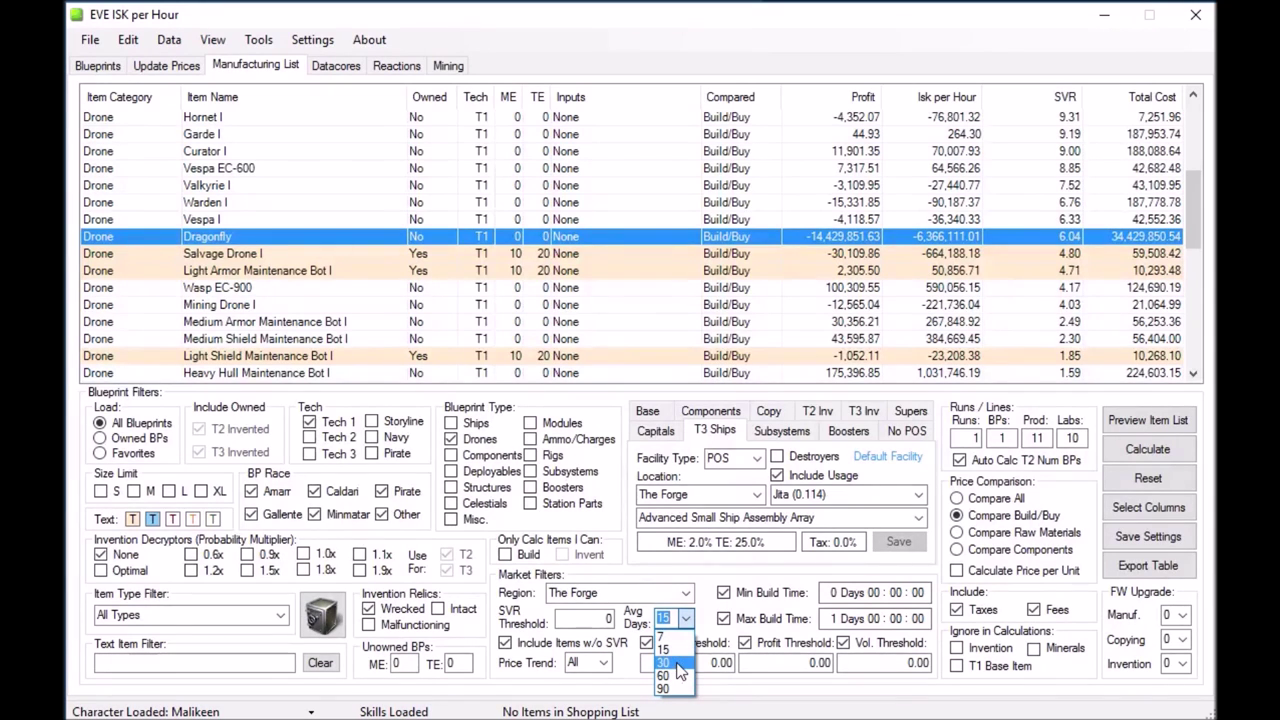
left_click(728, 580)
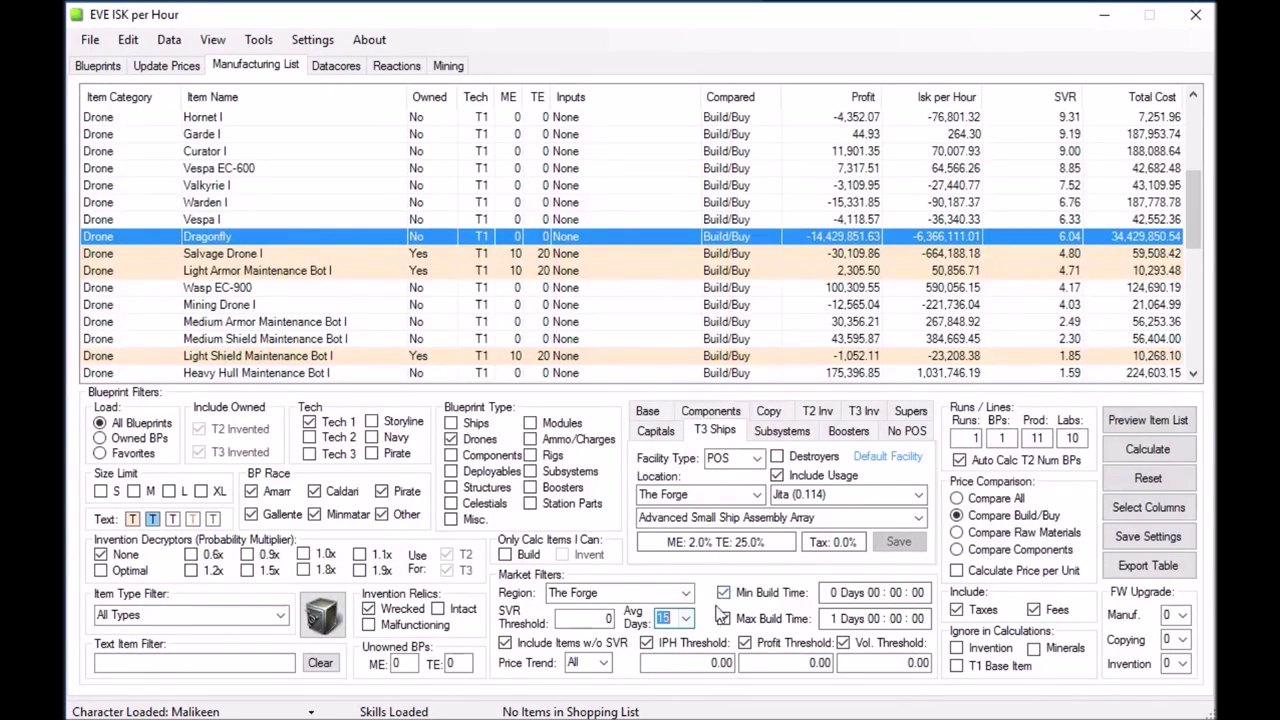
left_click(686, 618)
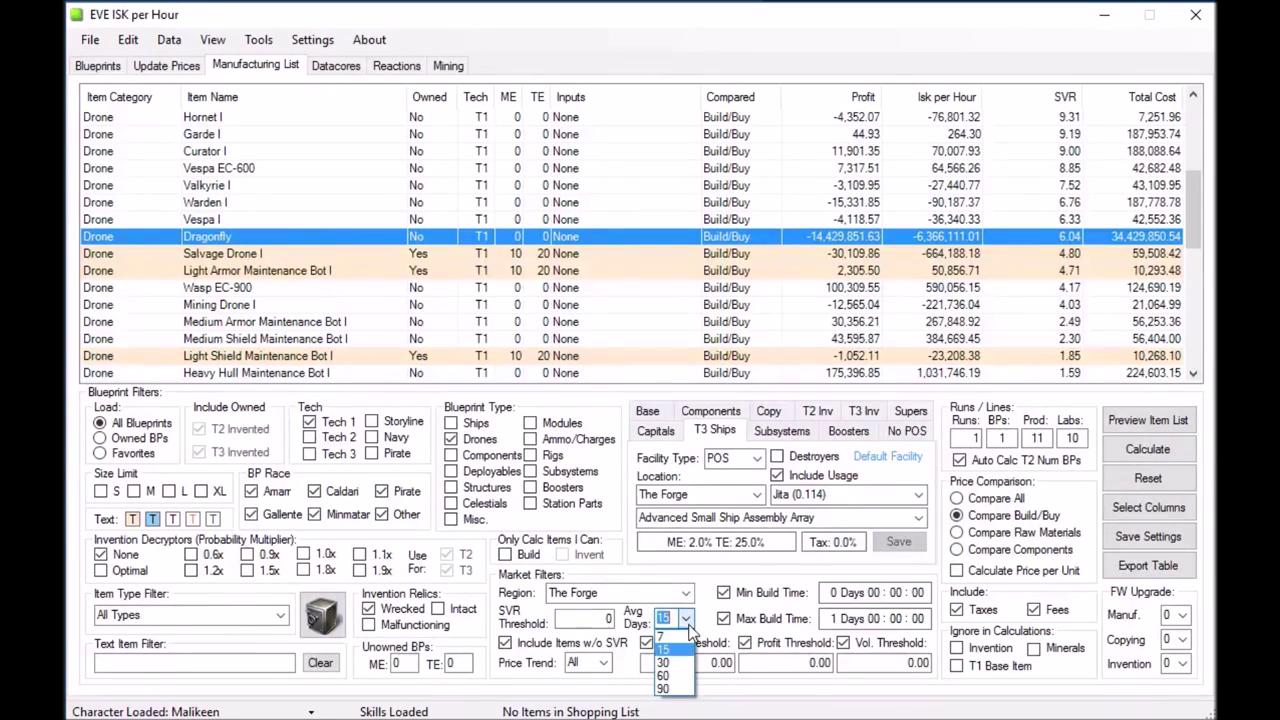
left_click(675, 690)
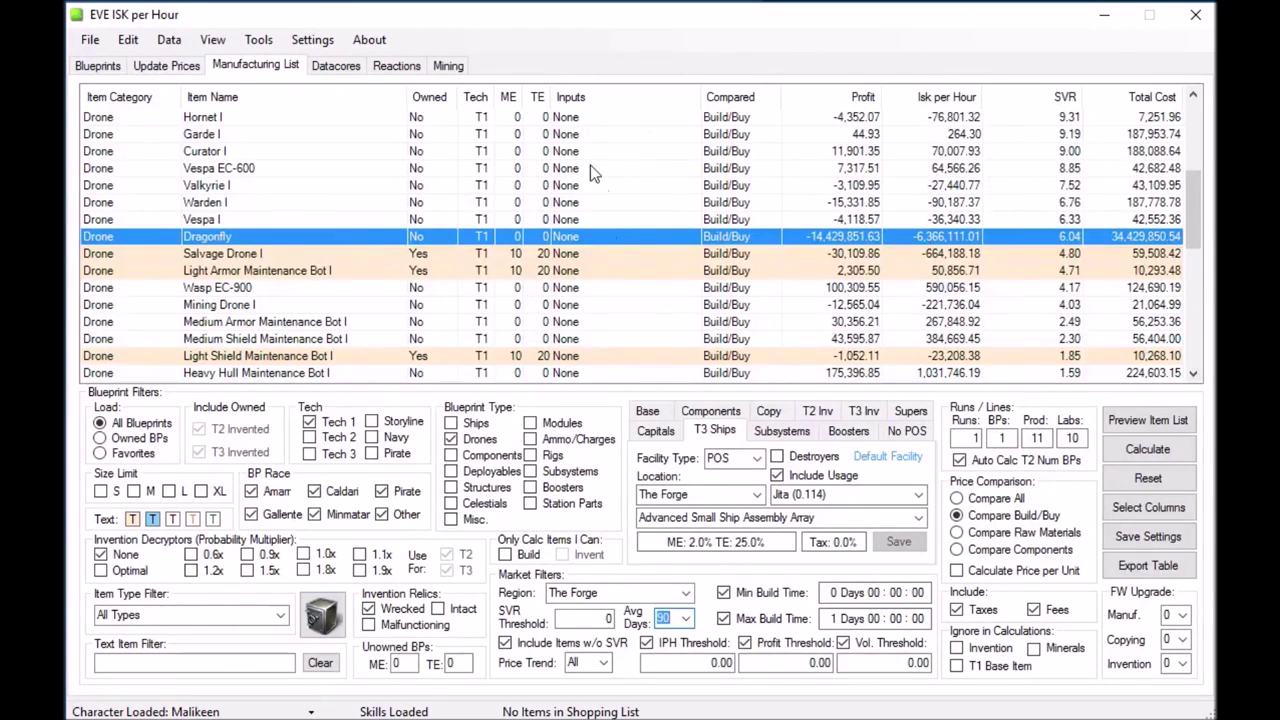
Replace Total Cost with Price Trend, Total Items Sold and Total Orders Filled columns, and save.
left_click(1168, 515)
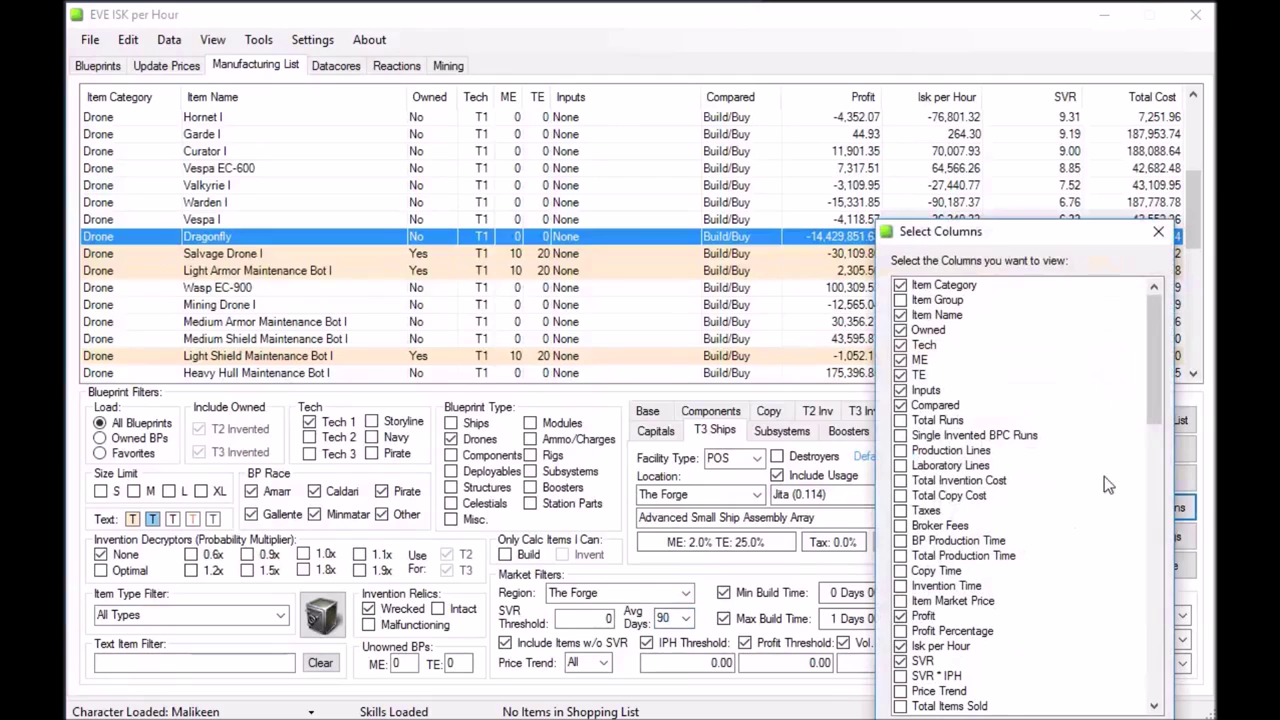
left_click_drag(1098, 238, 651, 80)
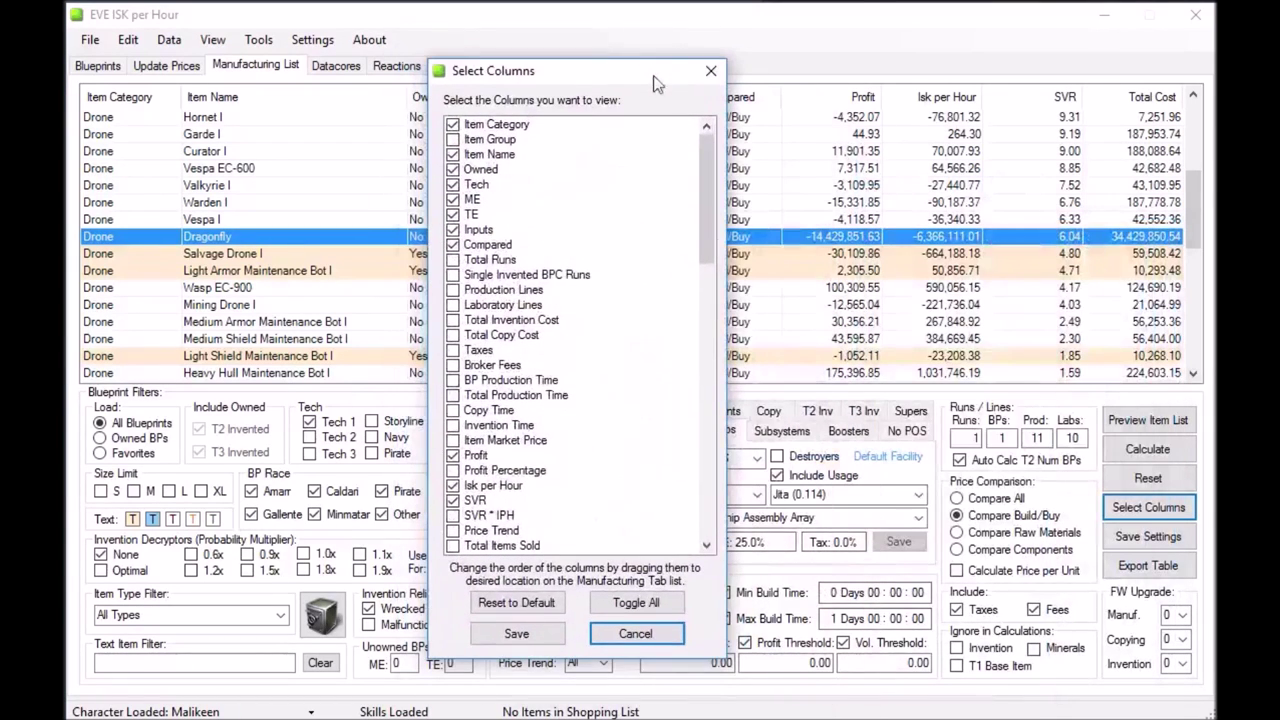
left_click_drag(706, 198, 706, 150)
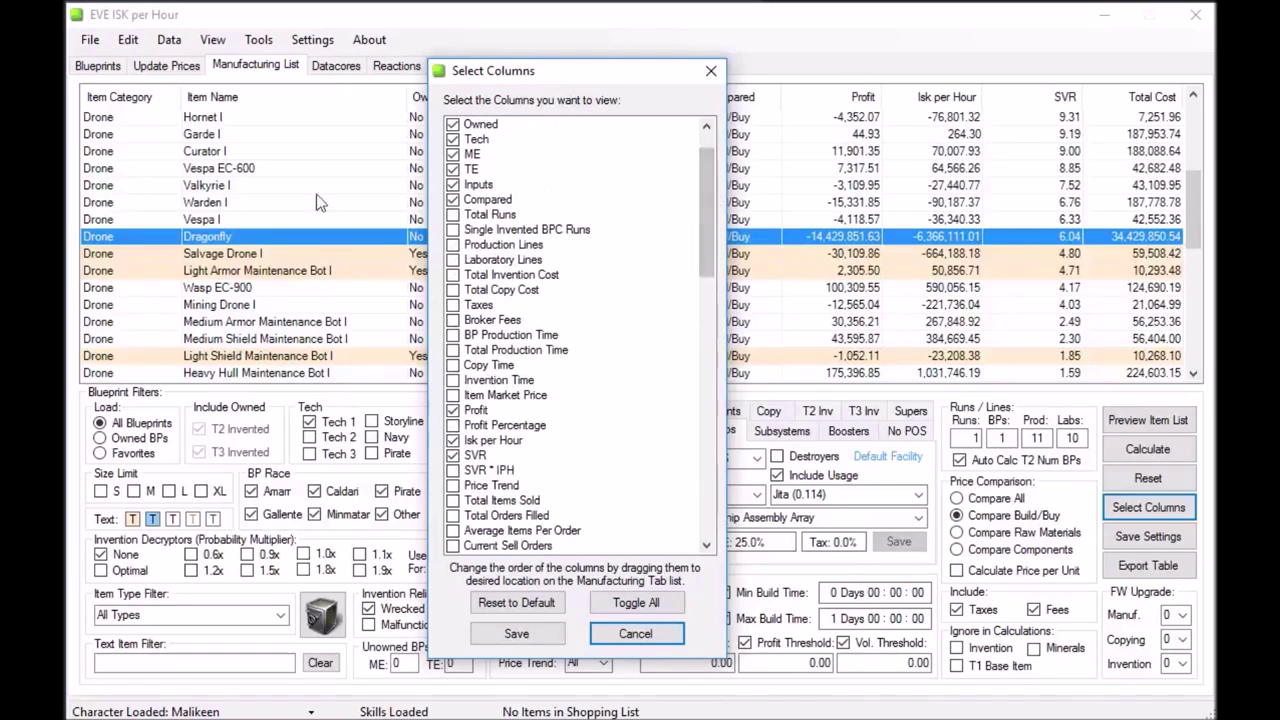
left_click_drag(701, 198, 697, 355)
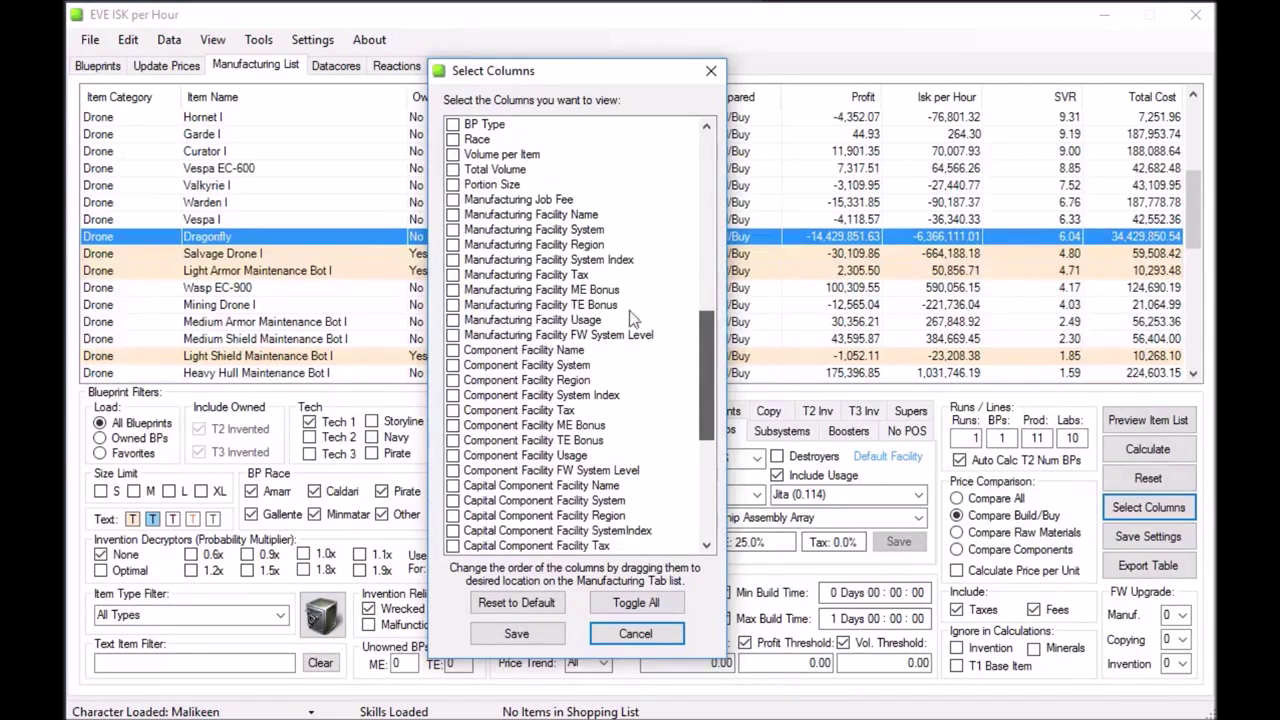
scroll(714, 392, "down", 4)
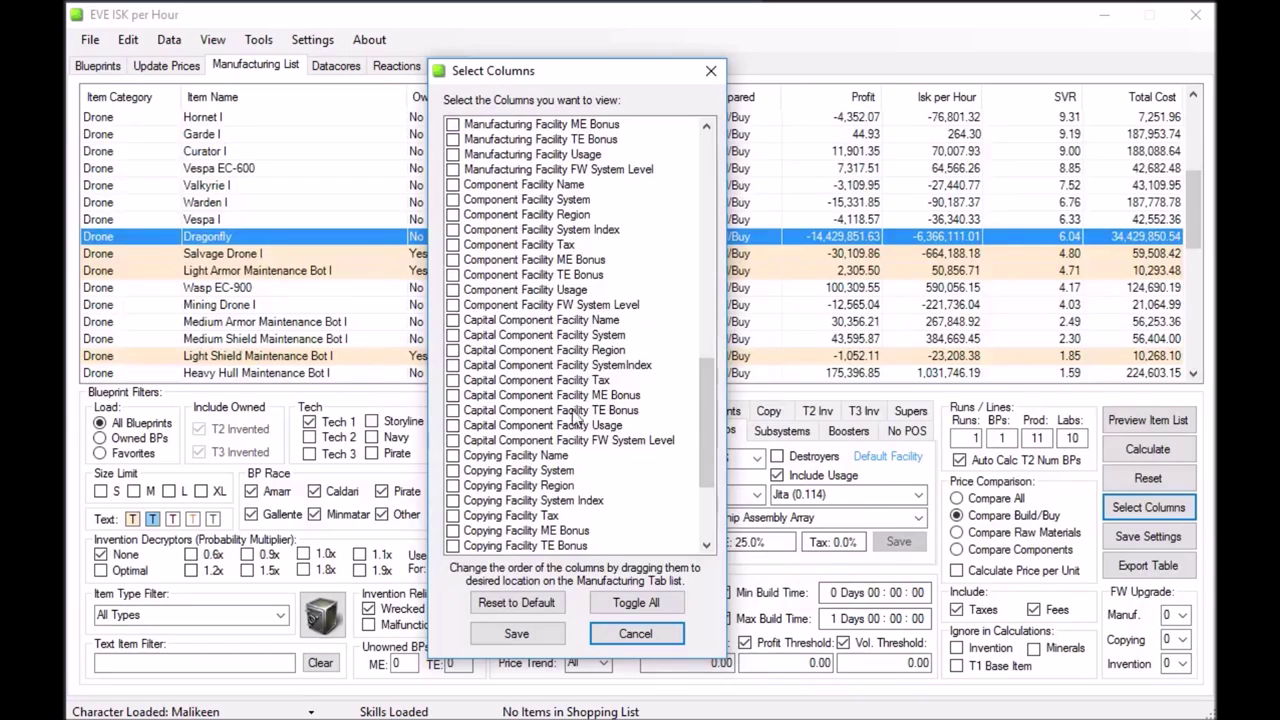
left_click_drag(707, 442, 712, 289)
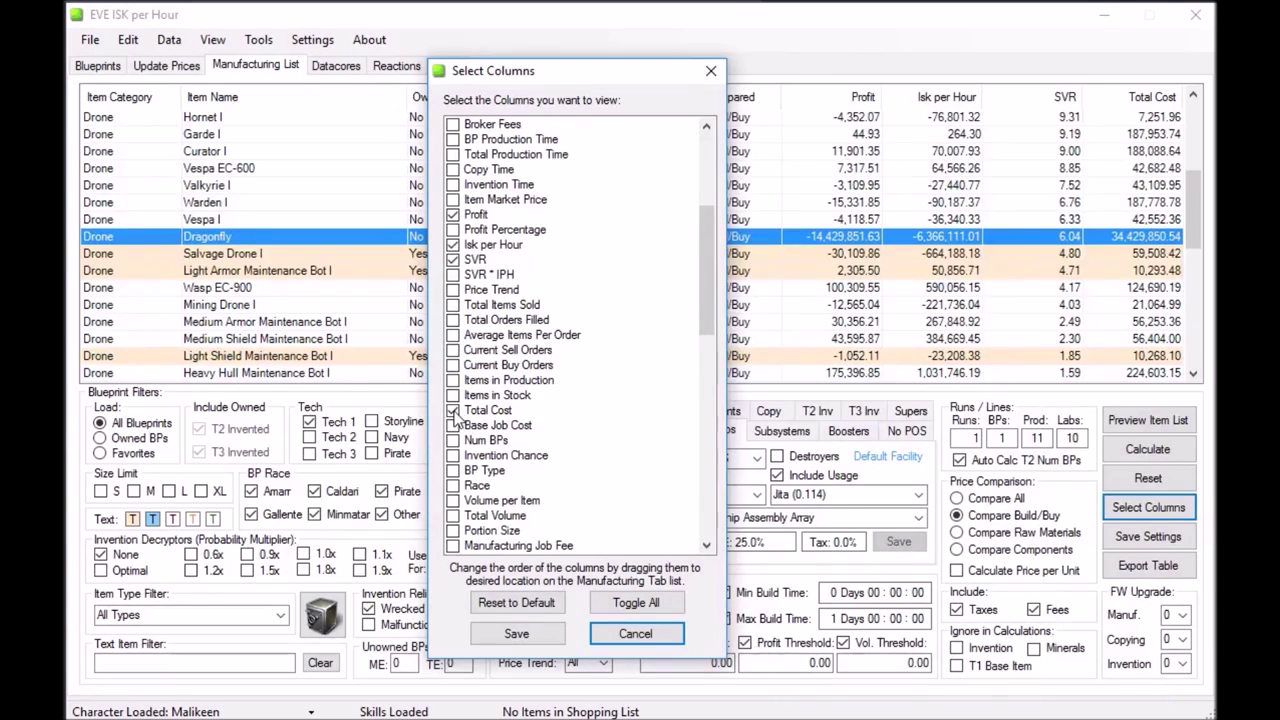
left_click(454, 411)
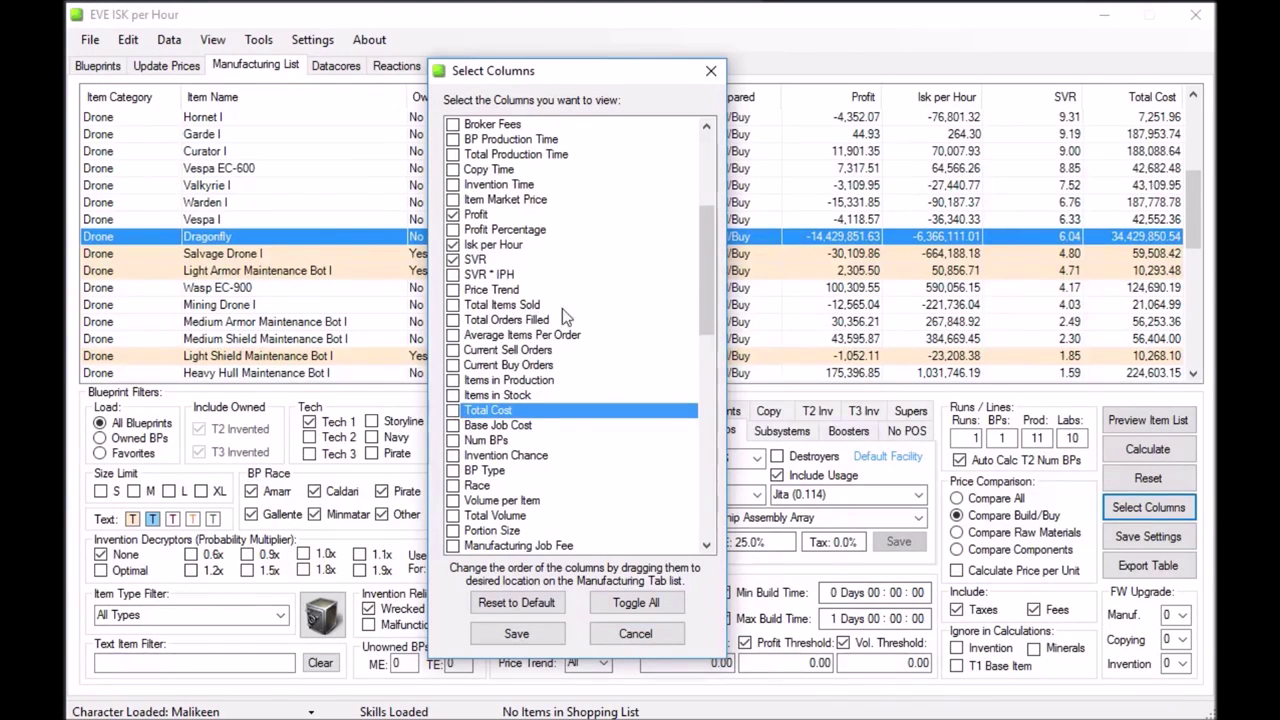
left_click(453, 290)
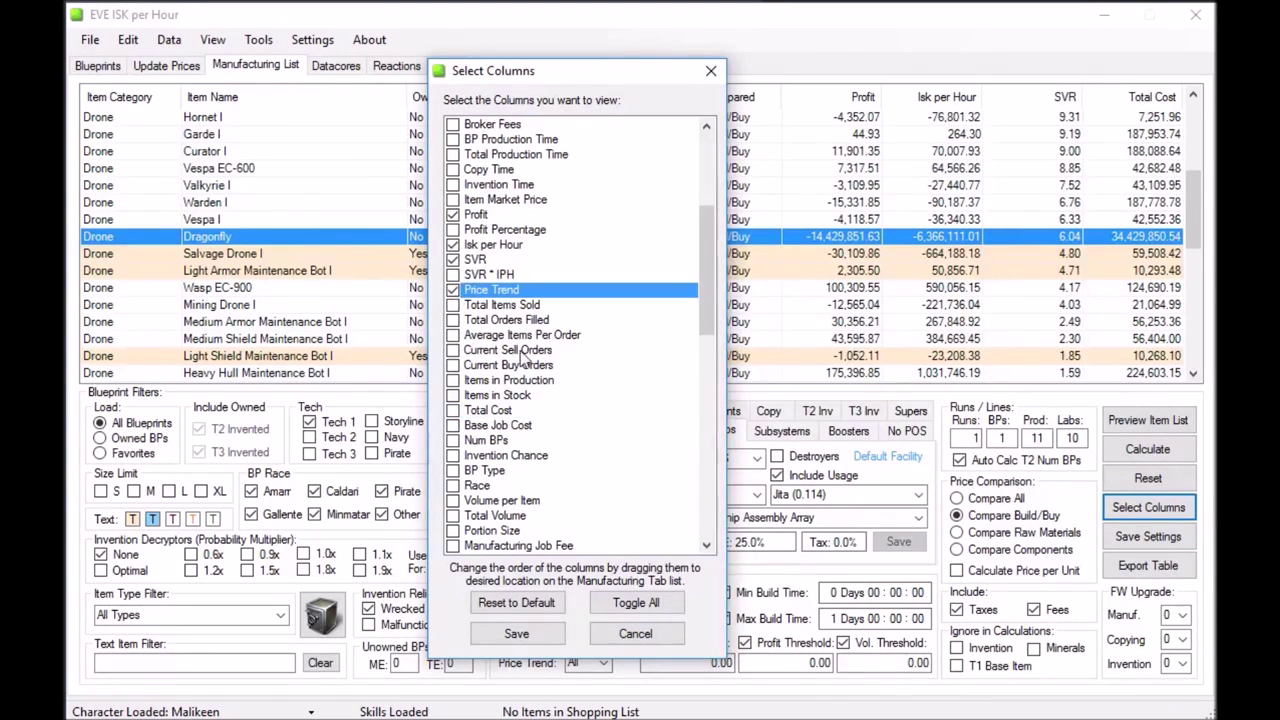
left_click(454, 305)
left_click(454, 320)
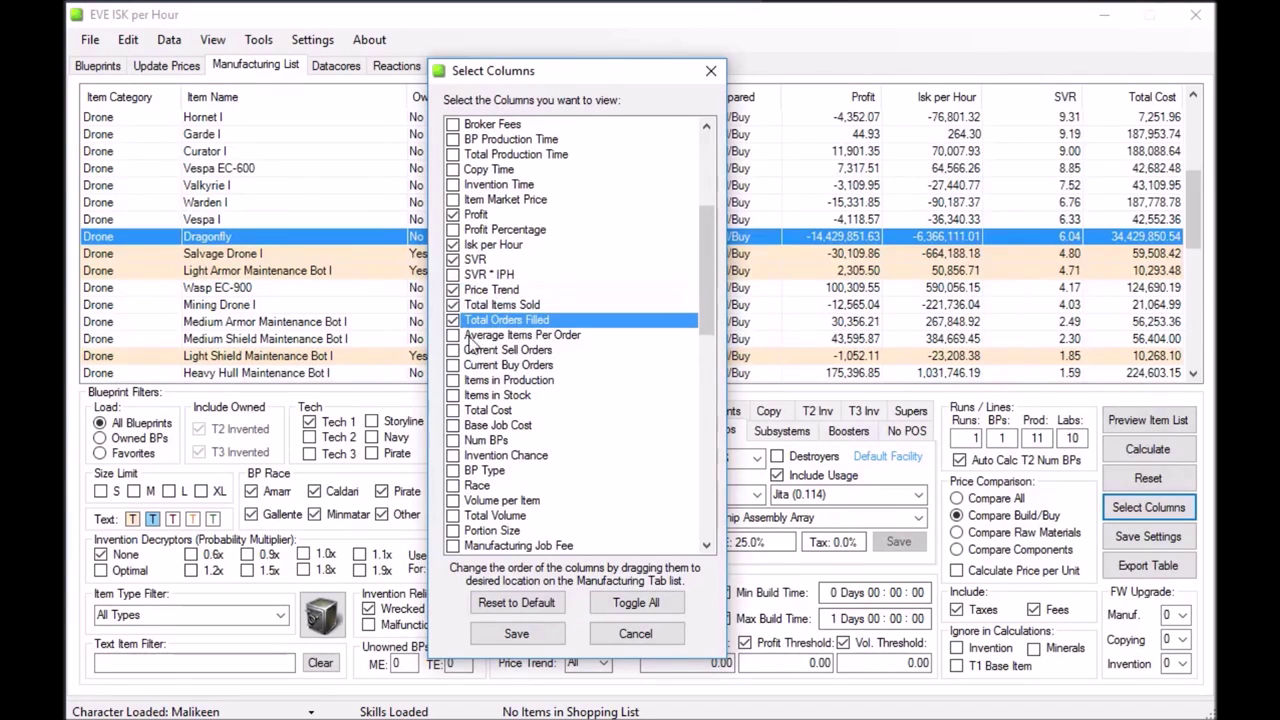
left_click(537, 636)
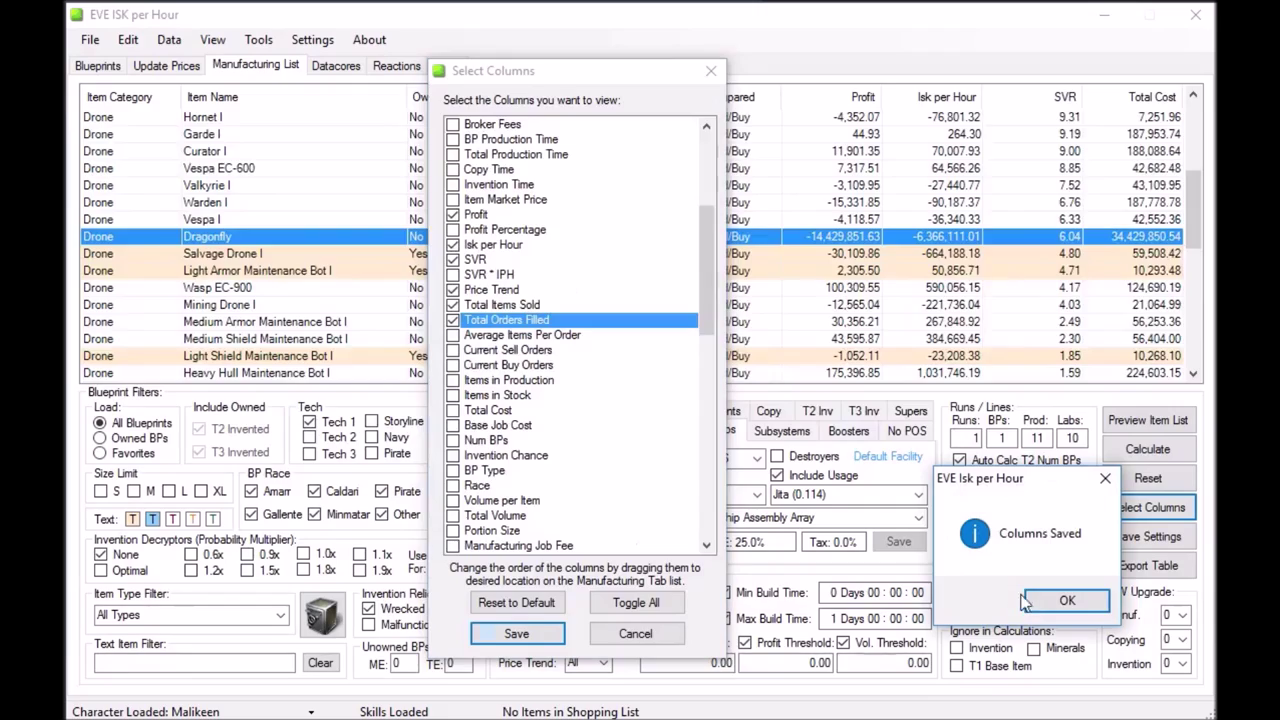
left_click(1066, 600)
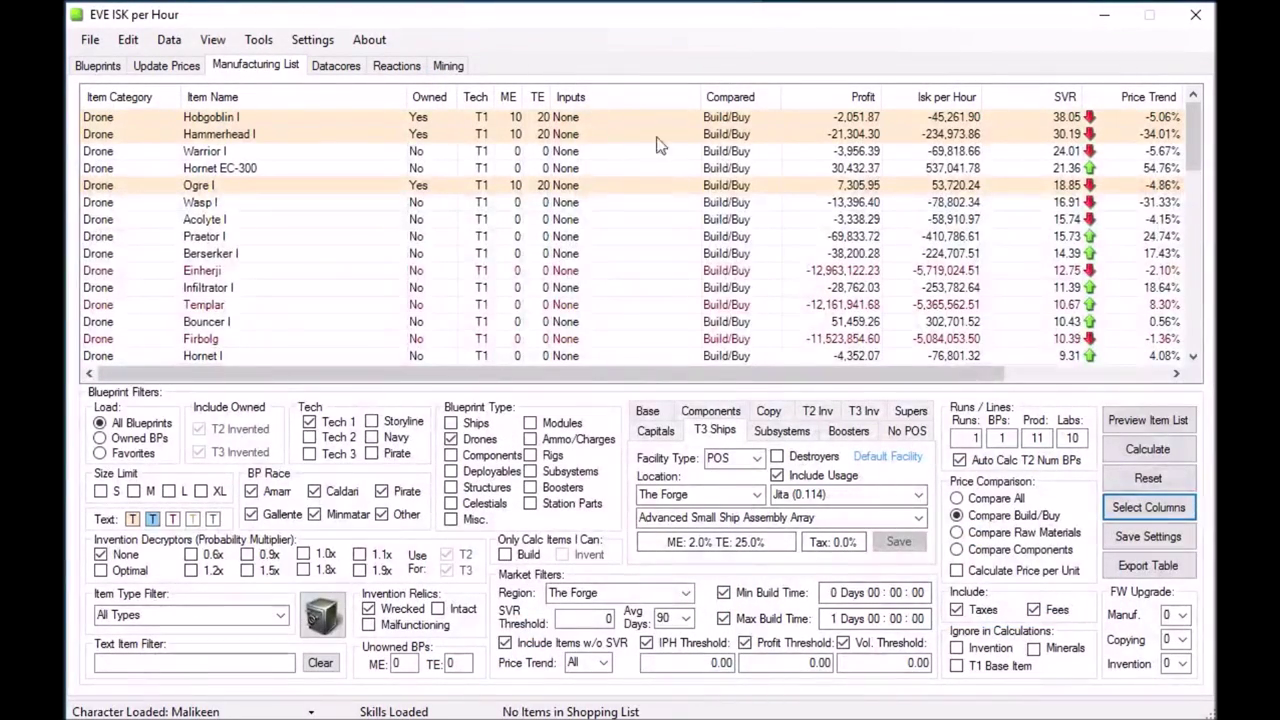
Narrow the Inputs and Item Name columns.
left_click_drag(701, 97, 615, 96)
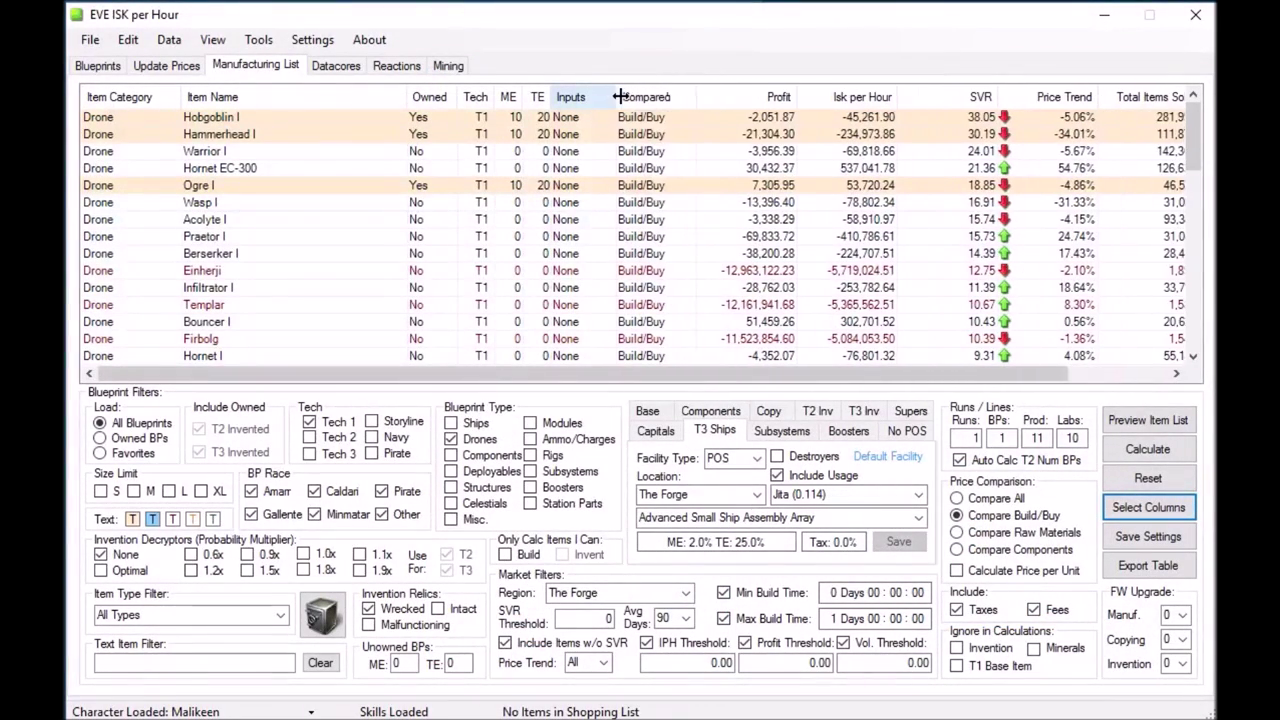
left_click_drag(406, 97, 290, 102)
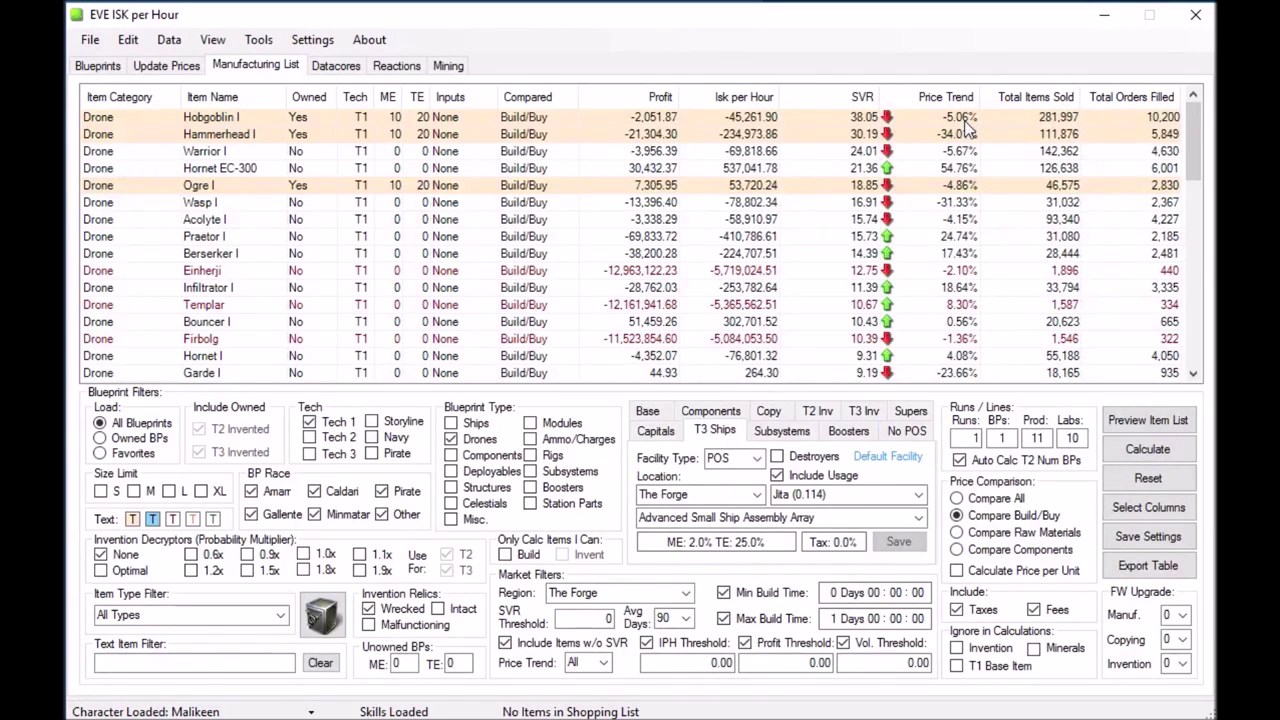
Recalculate the drone list and sort it by Price Trend, then Item Name A–Z.
left_click(666, 618)
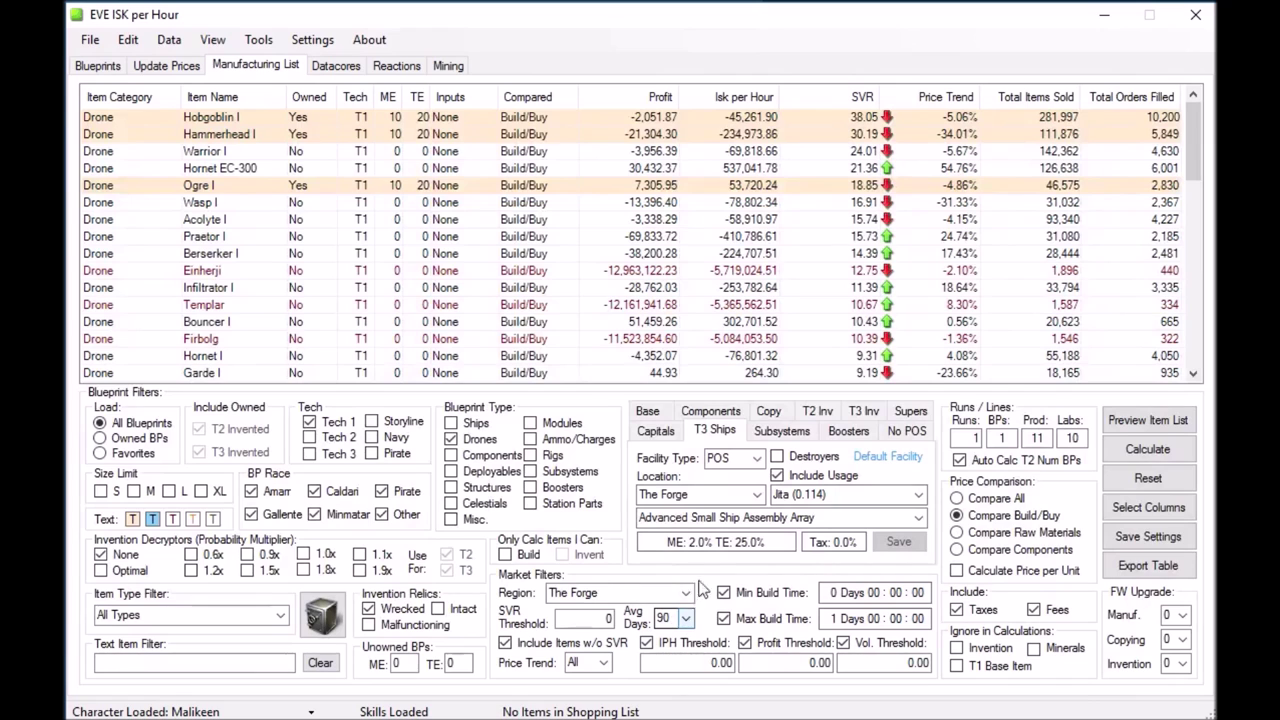
left_click(1145, 449)
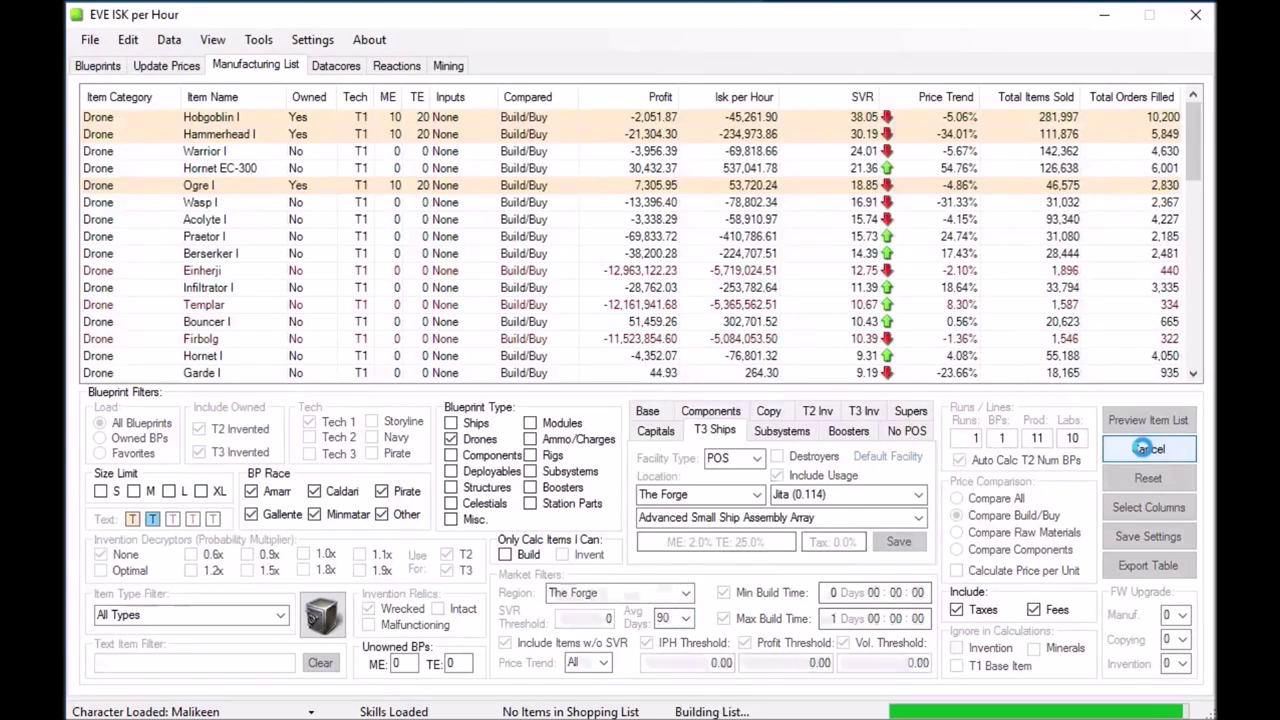
left_click(1145, 449)
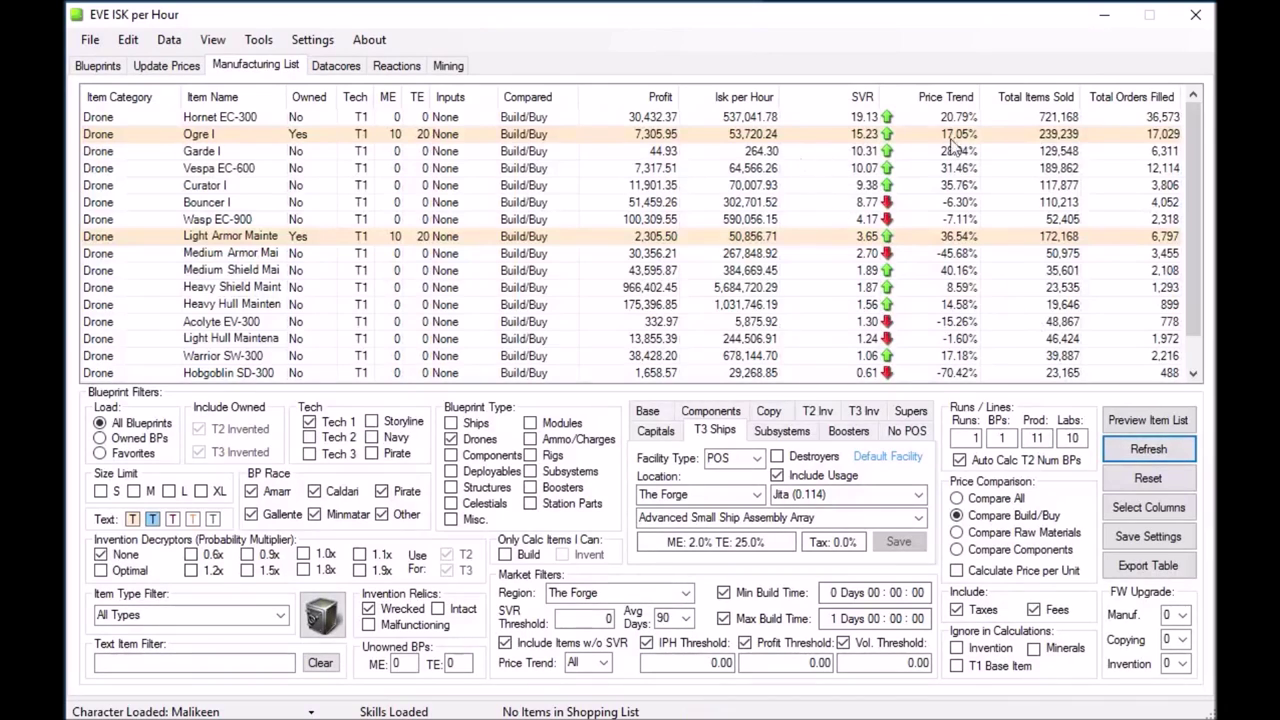
left_click(930, 100)
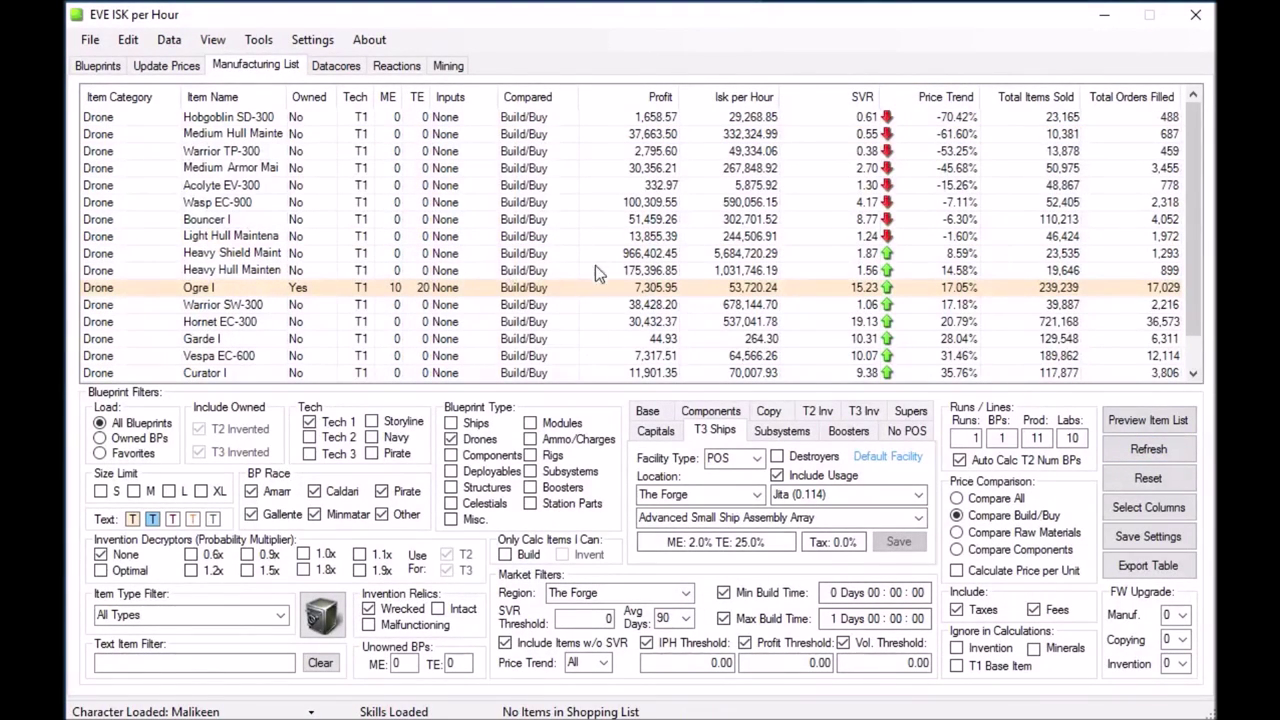
left_click(240, 97)
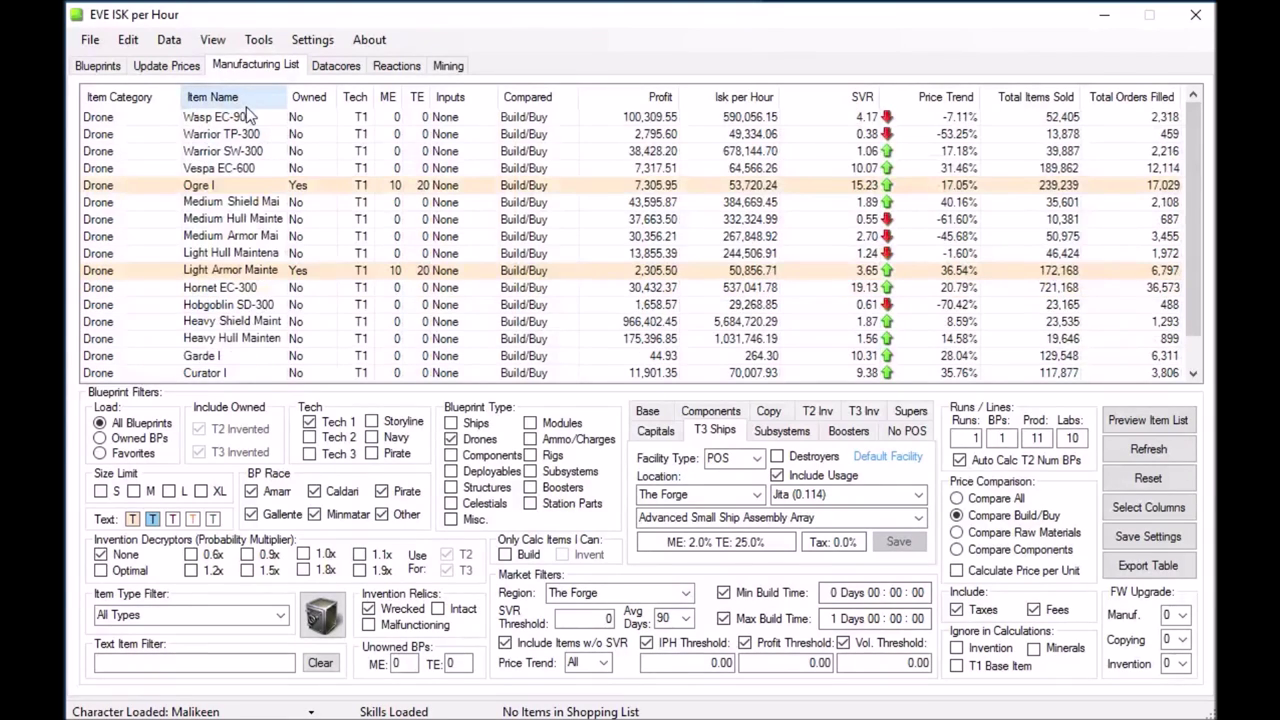
left_click(246, 98)
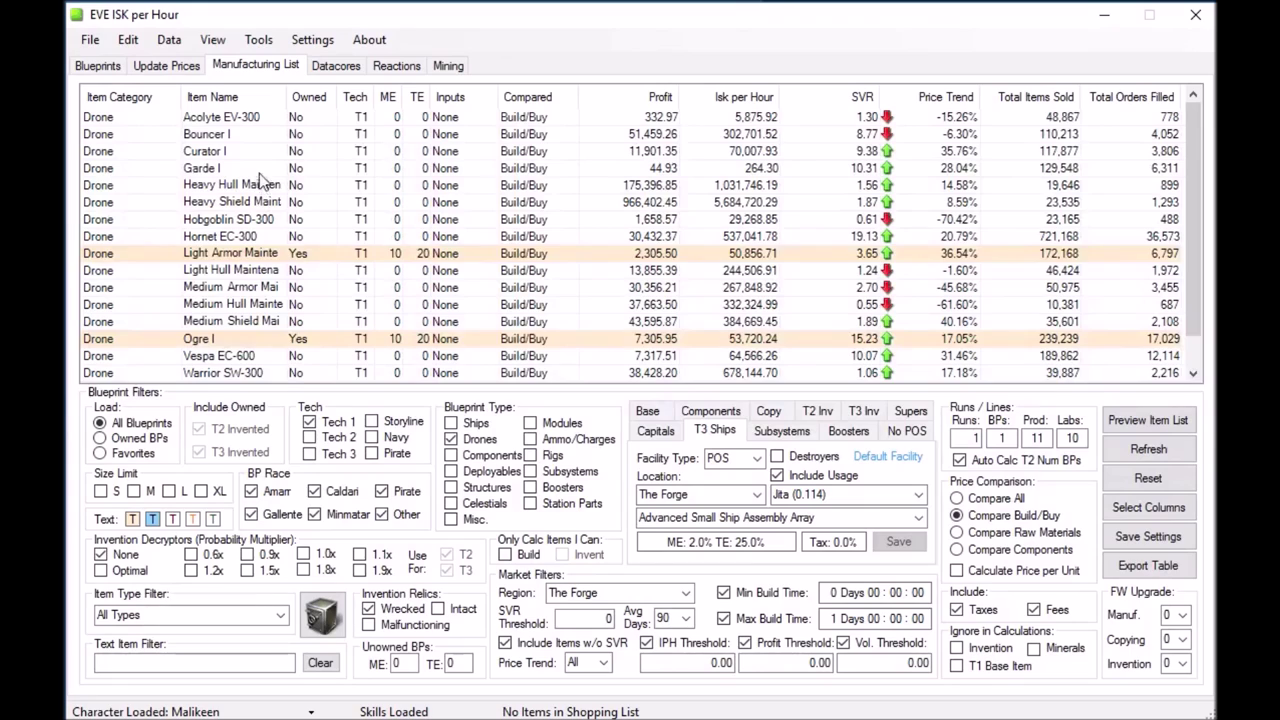
left_click(282, 253)
scroll(302, 272, "down", 1)
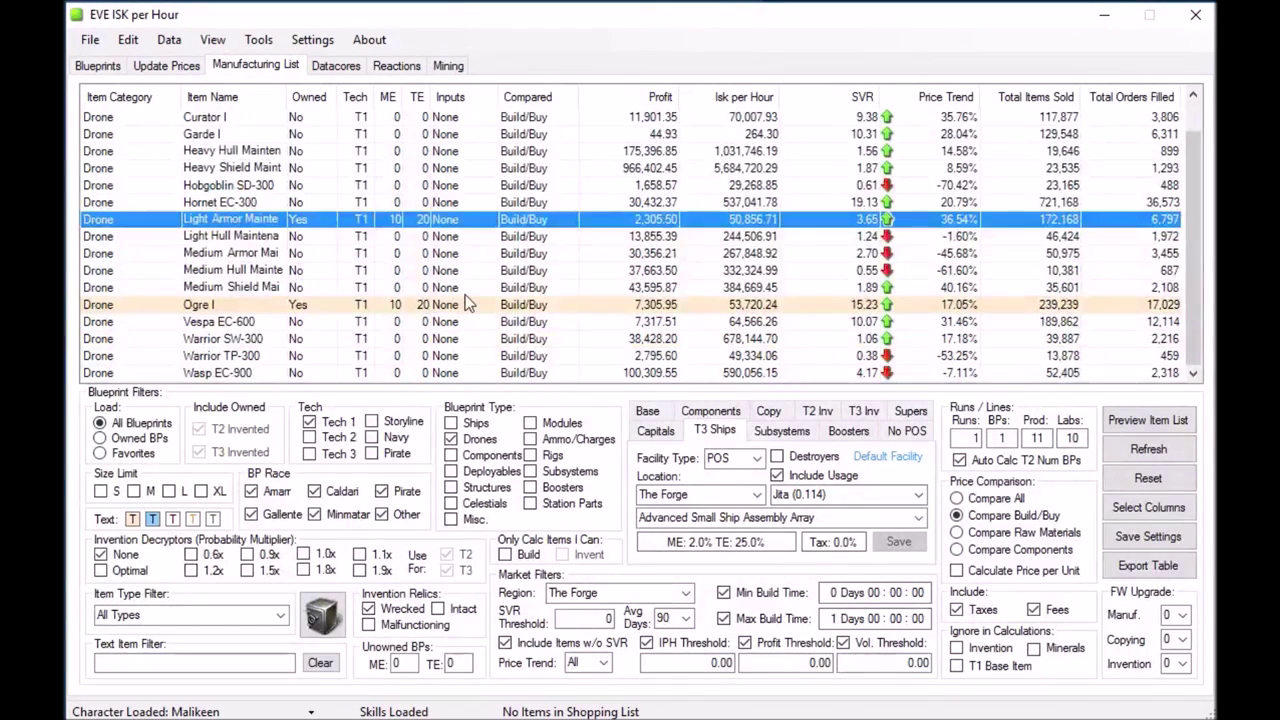
scroll(467, 302, "up", 1)
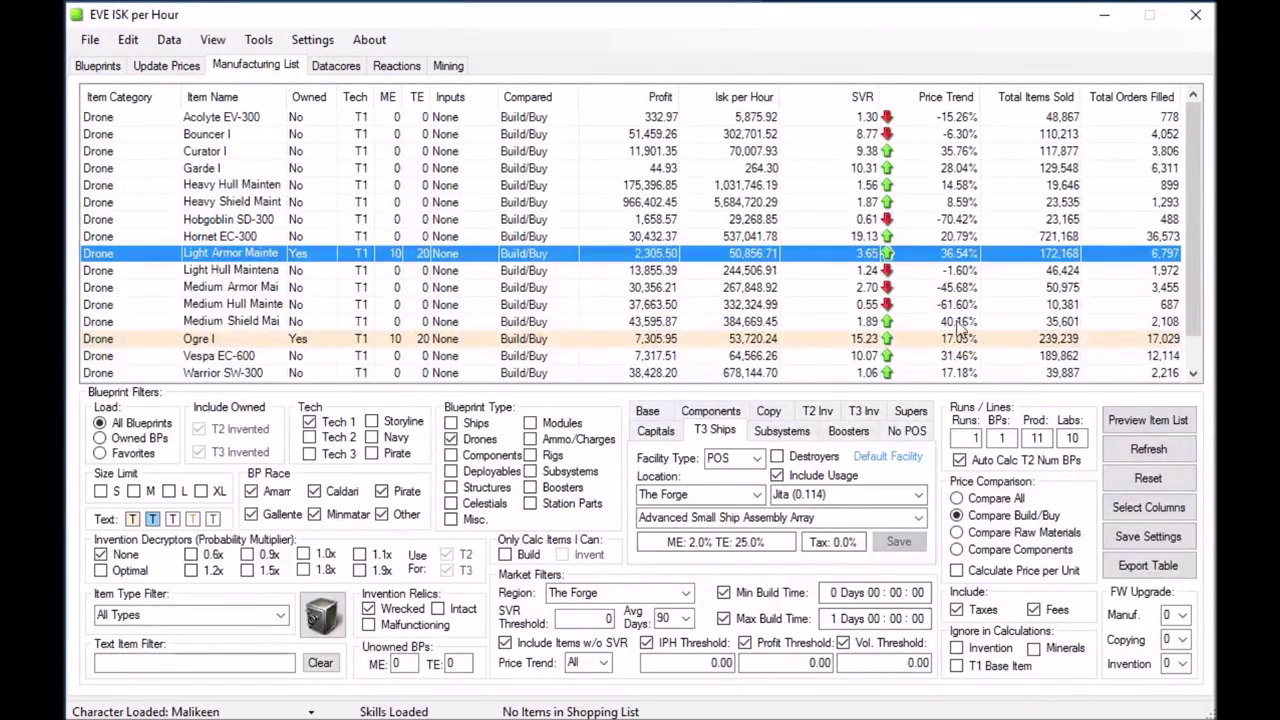
Turn off the IPH, profit, volume and min/max build time filters and recalculate.
left_click(646, 643)
left_click(745, 643)
left_click(866, 646)
left_click(757, 620)
left_click(724, 593)
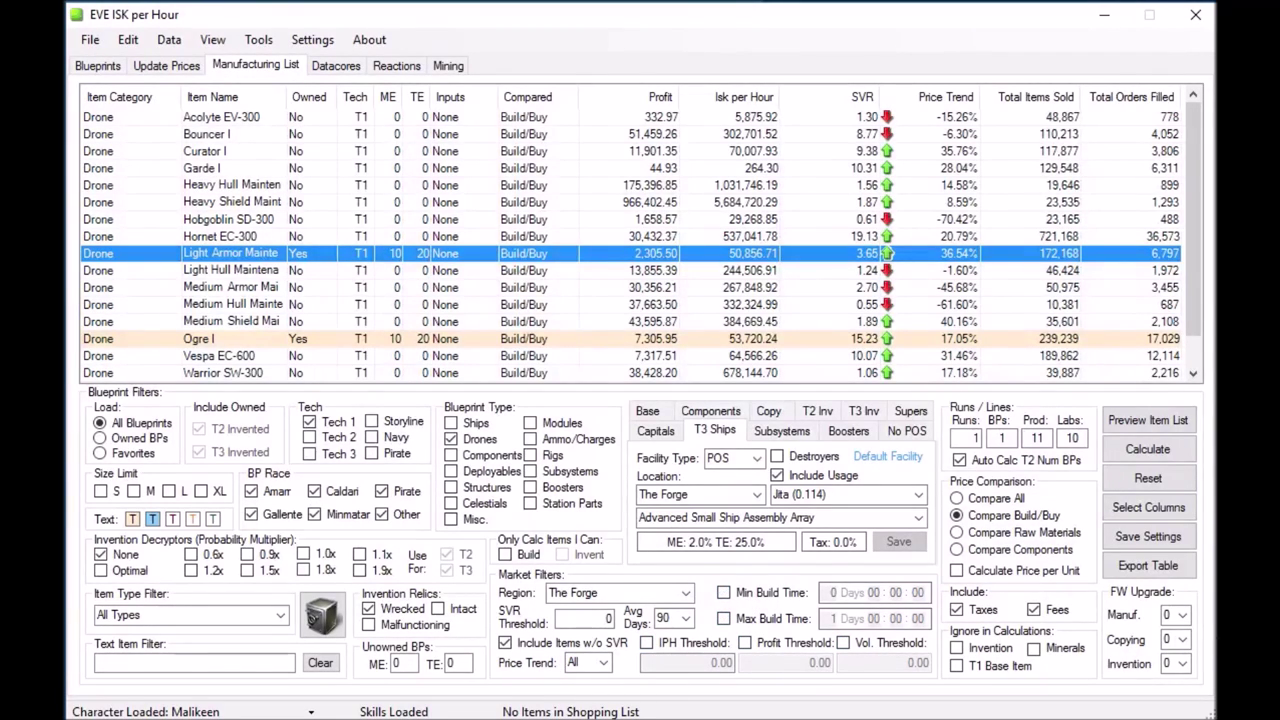
left_click(1147, 449)
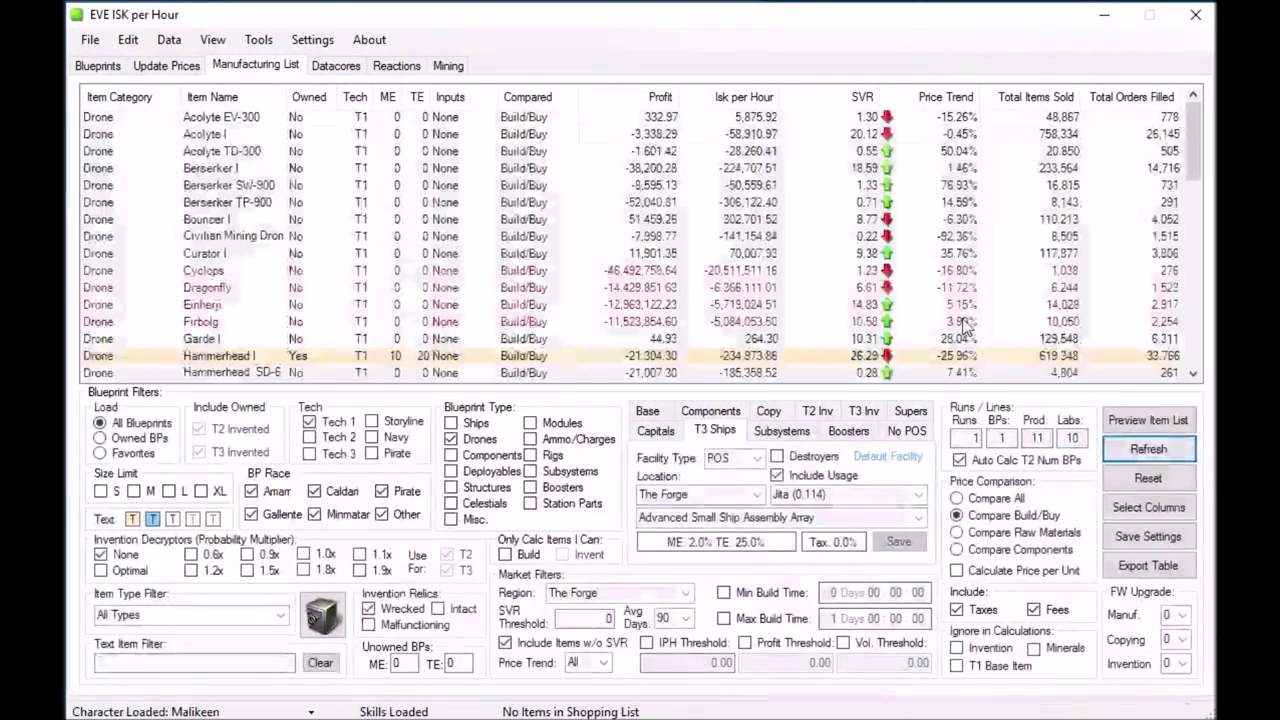
scroll(367, 210, "down", 3)
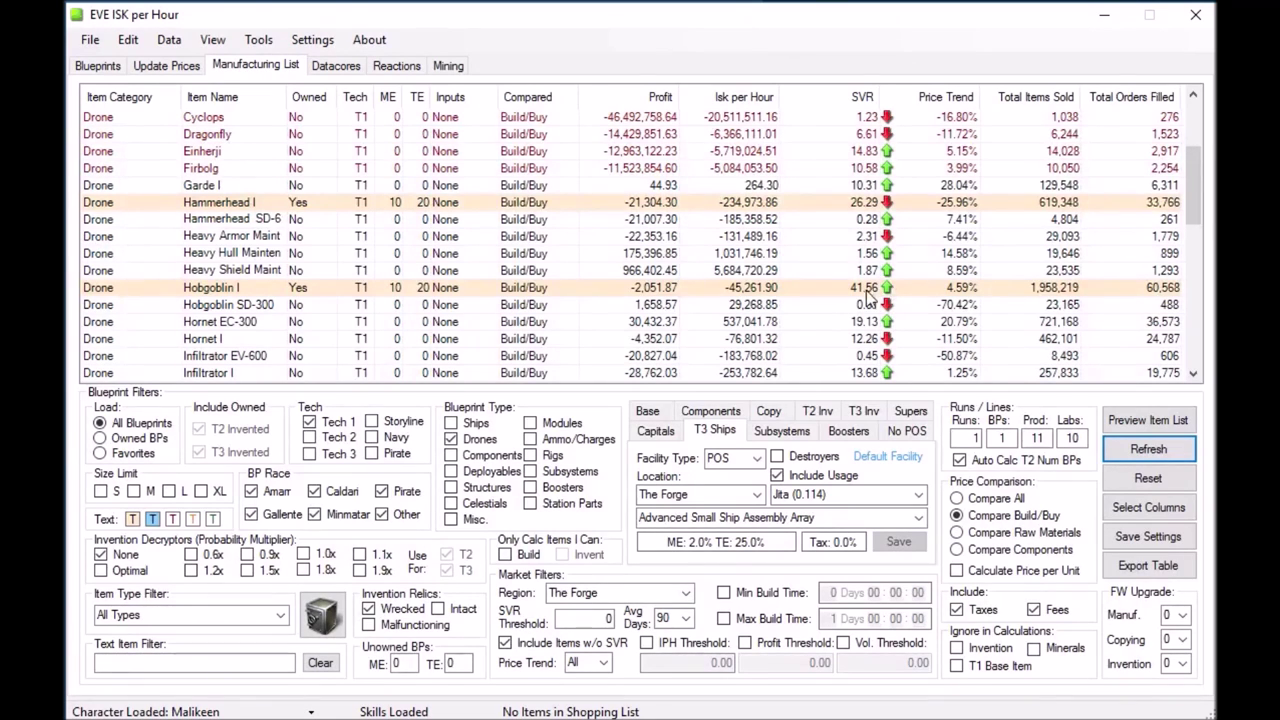
left_click(810, 304)
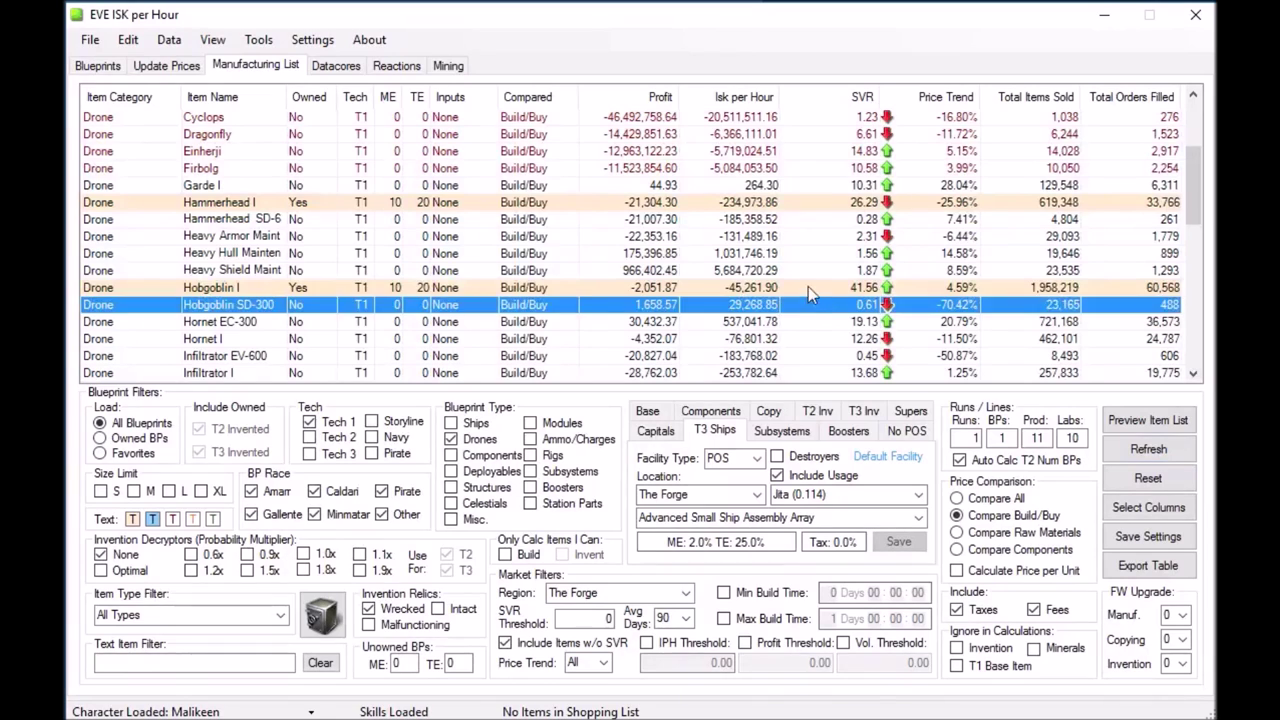
Open Hobgoblin I's market history chart.
right_click(808, 287)
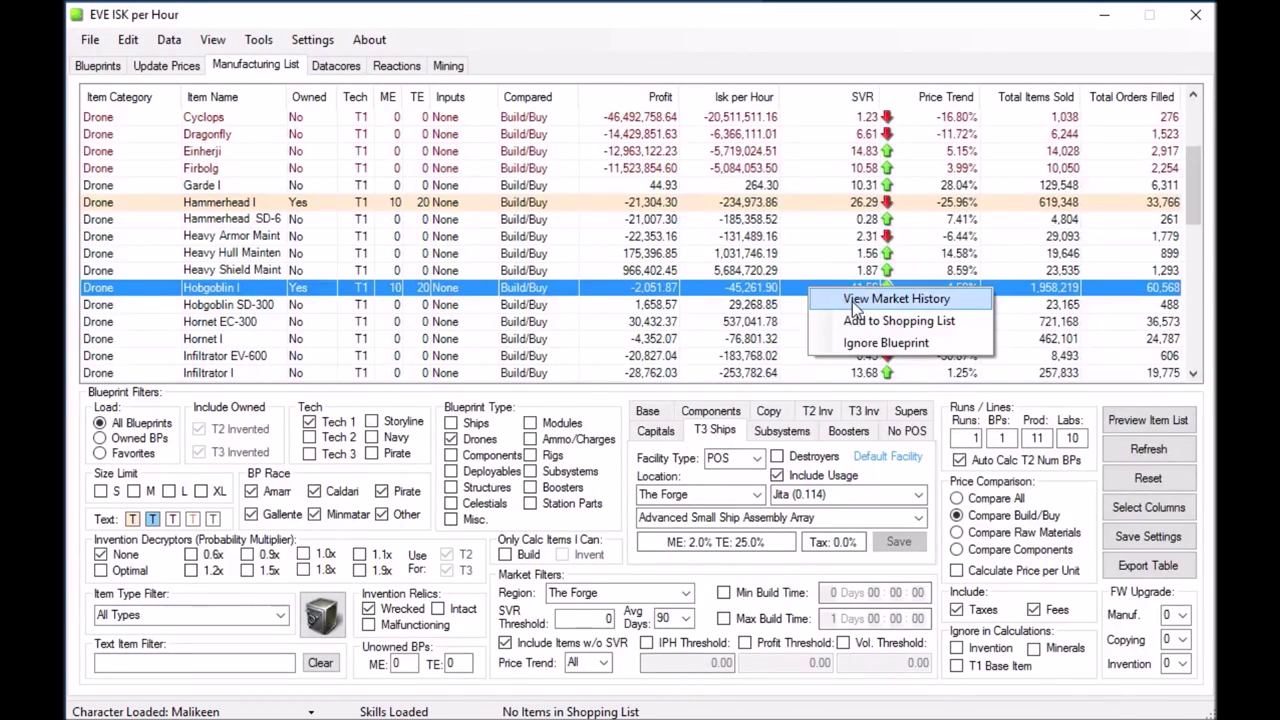
left_click(855, 300)
left_click_drag(957, 213, 632, 60)
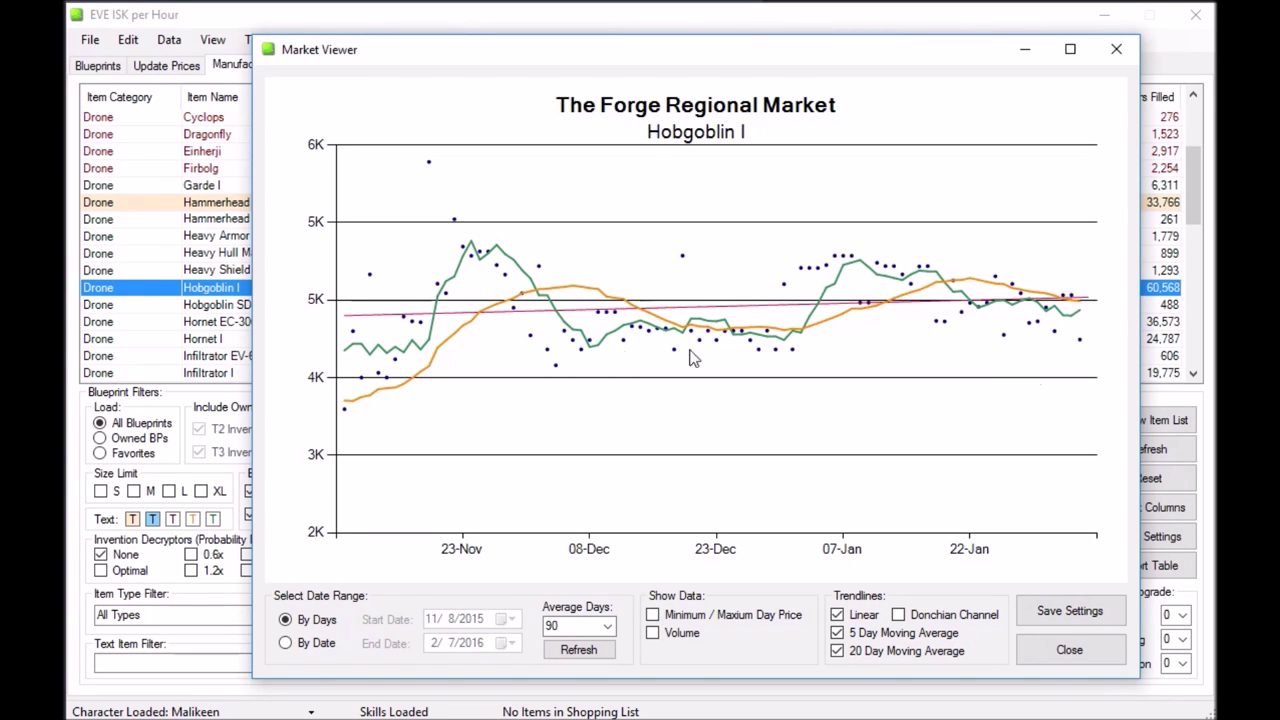
Chart volume bars with 5- and 20-day moving averages, without the linear trendline.
left_click(924, 654)
left_click(912, 637)
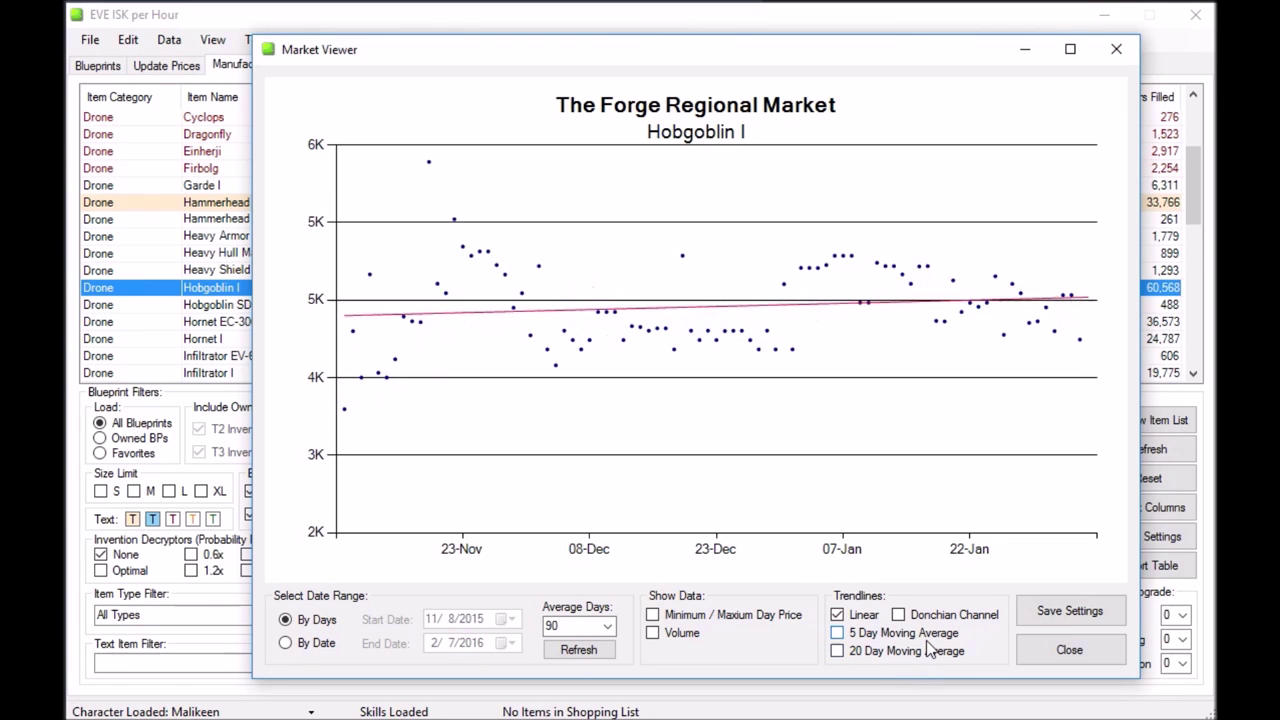
left_click(871, 617)
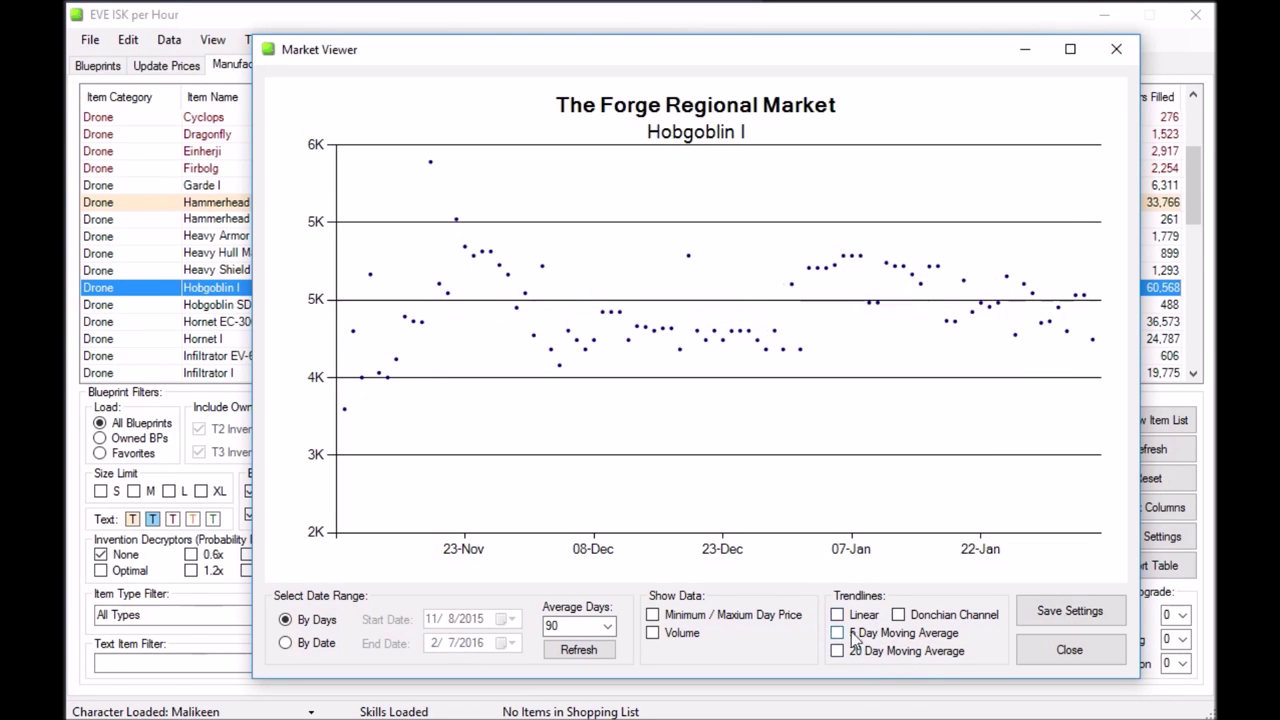
left_click(679, 636)
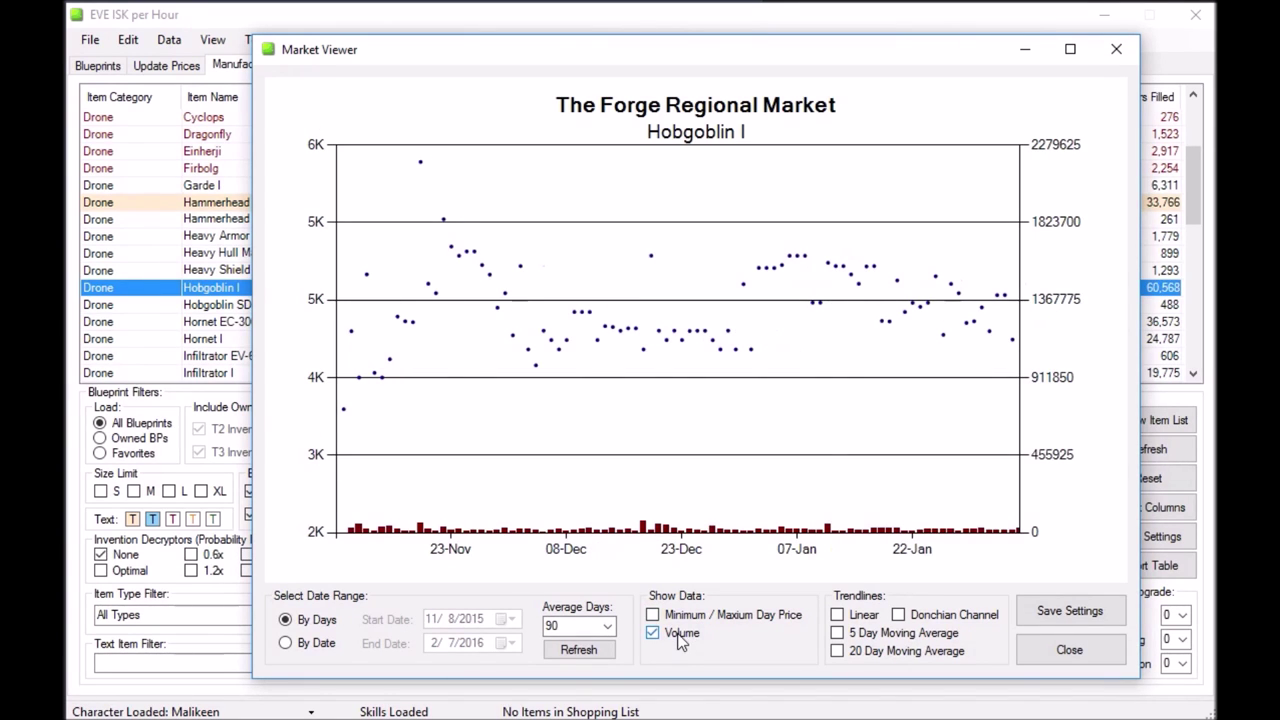
left_click(690, 618)
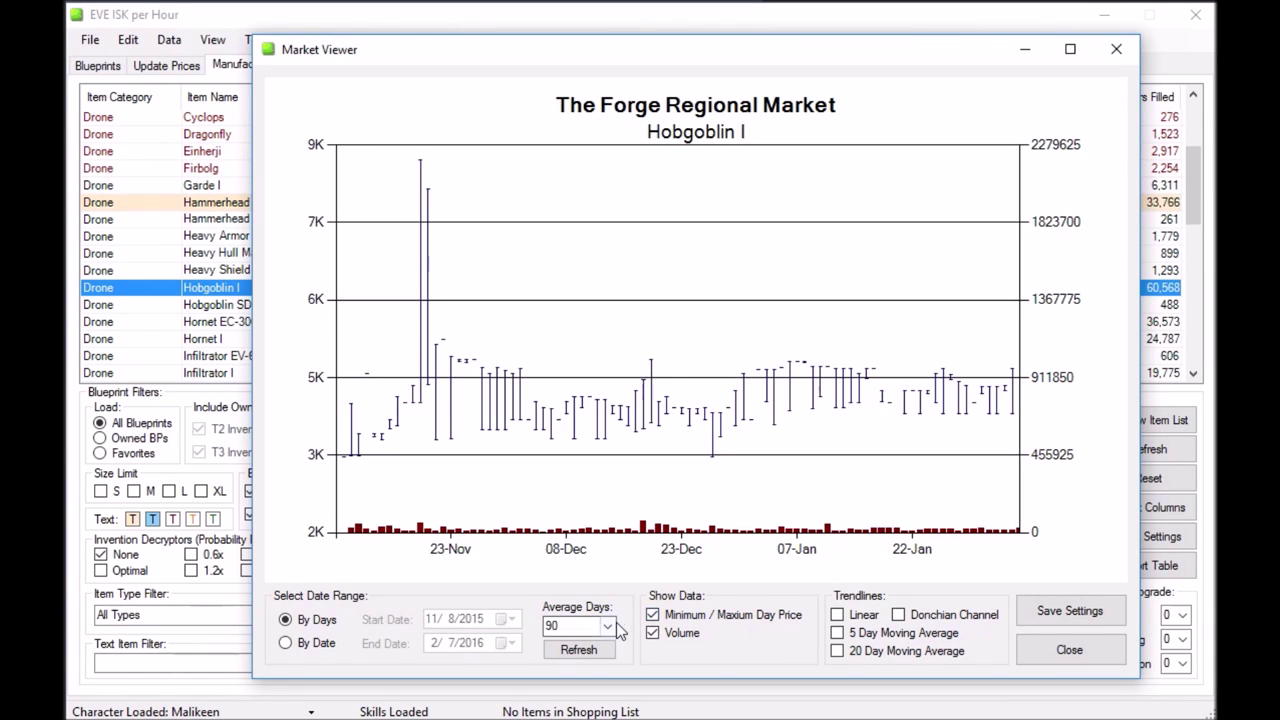
left_click(697, 616)
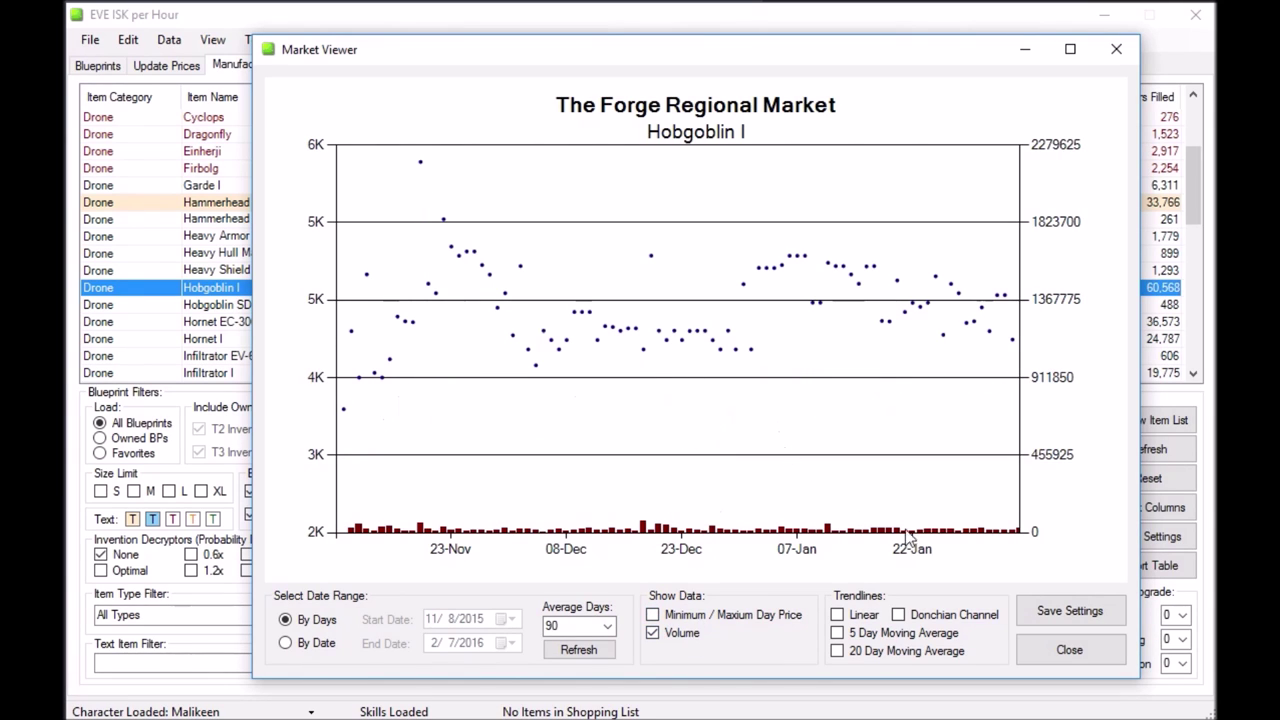
left_click(862, 637)
left_click(866, 654)
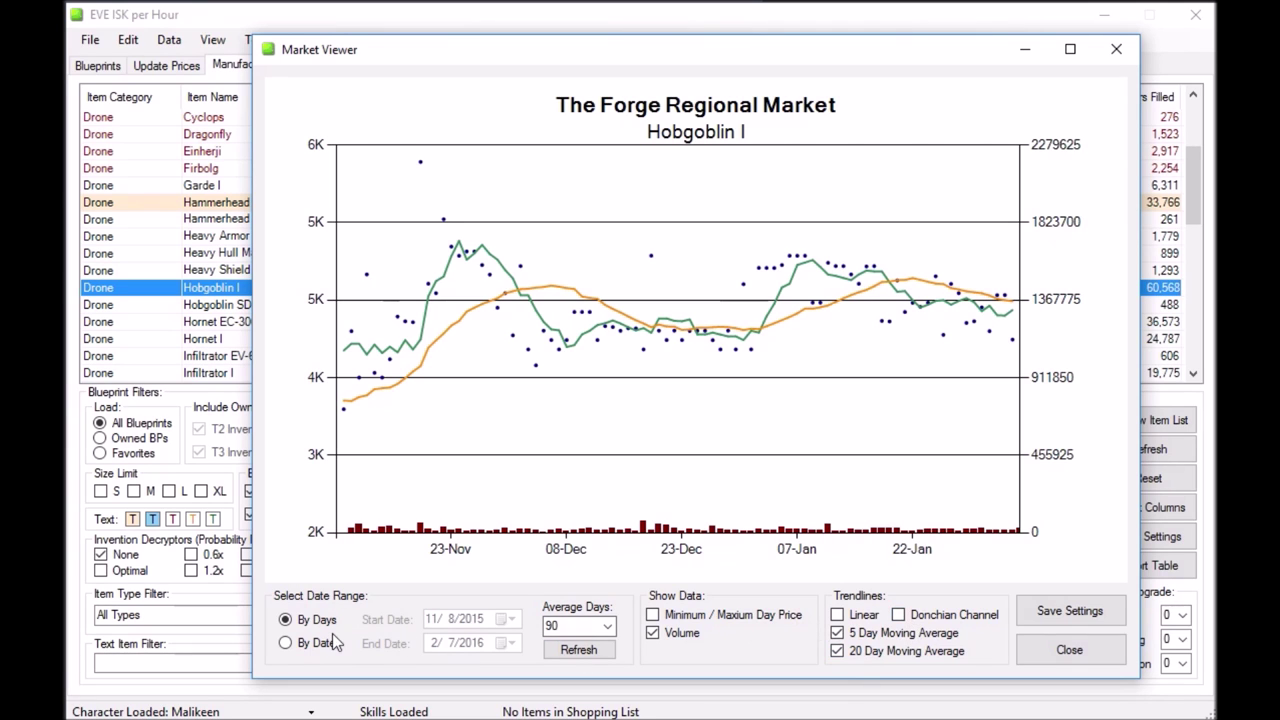
Chart a custom range from 10/1/2015 to 12/1/2015 with a Donchian Channel.
left_click(290, 645)
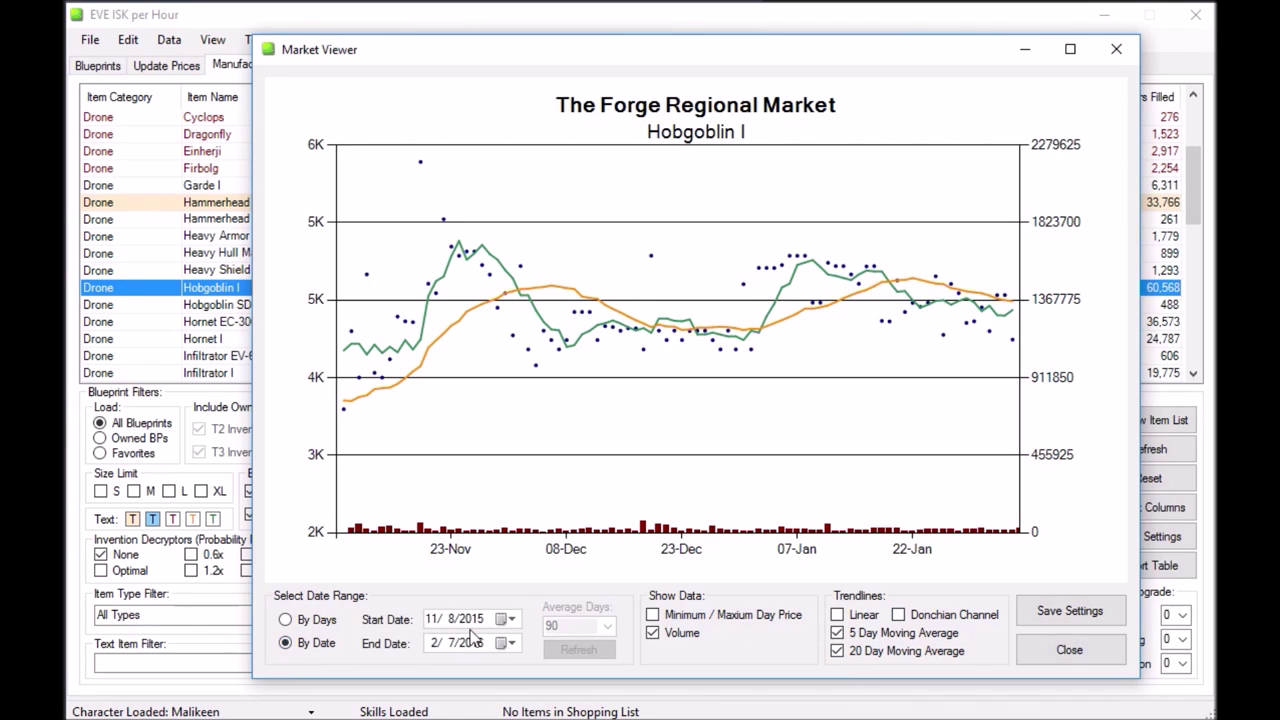
left_click(506, 619)
left_click(433, 646)
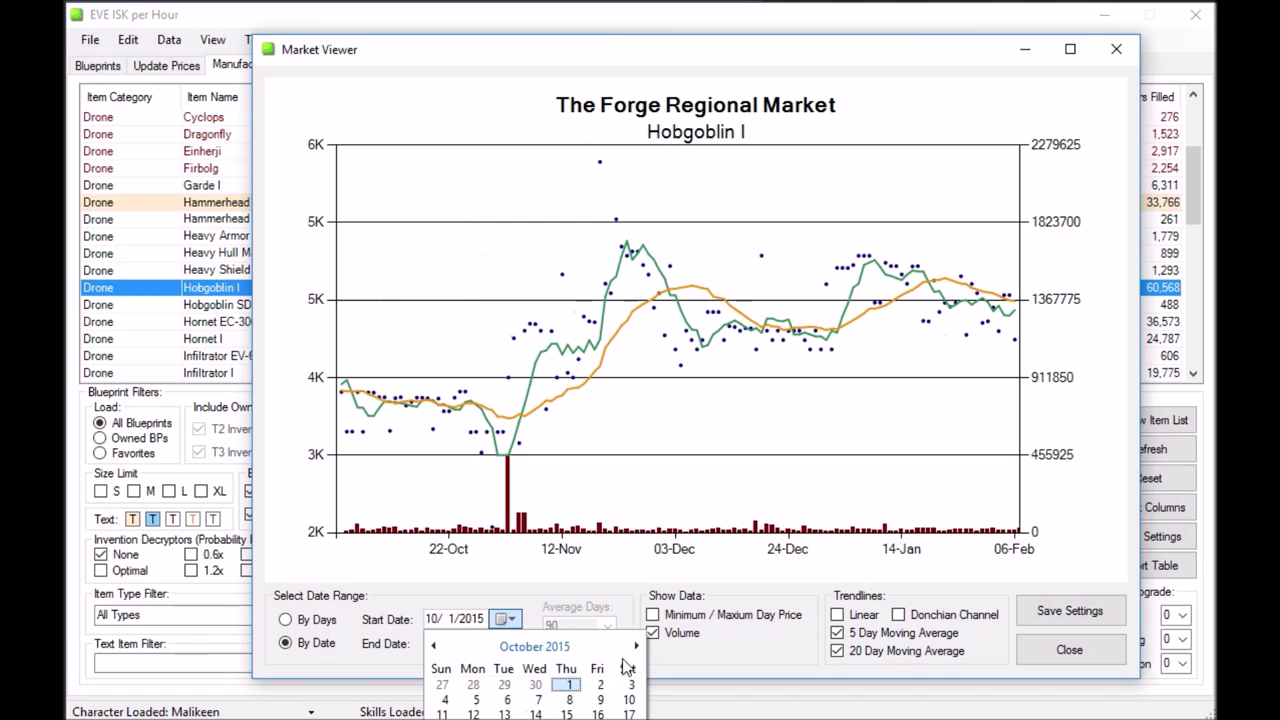
left_click(508, 643)
left_click(508, 643)
left_click(434, 671)
left_click(434, 671)
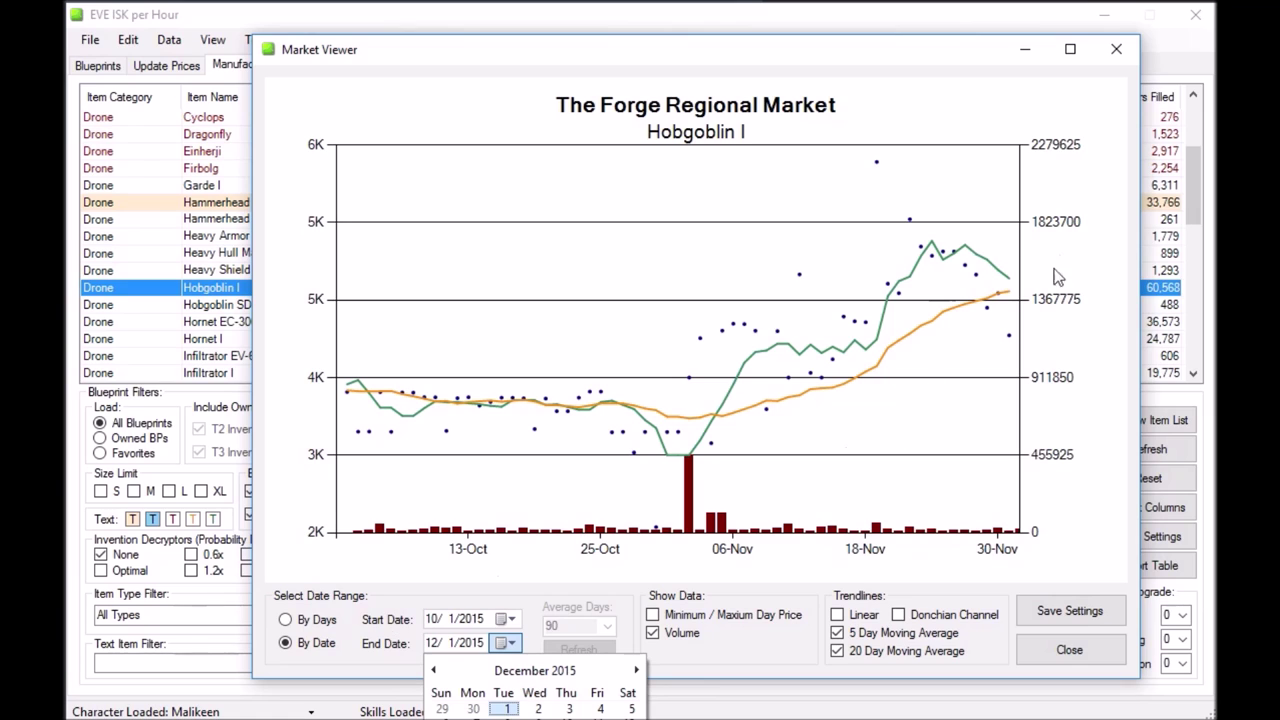
left_click(745, 657)
left_click(958, 616)
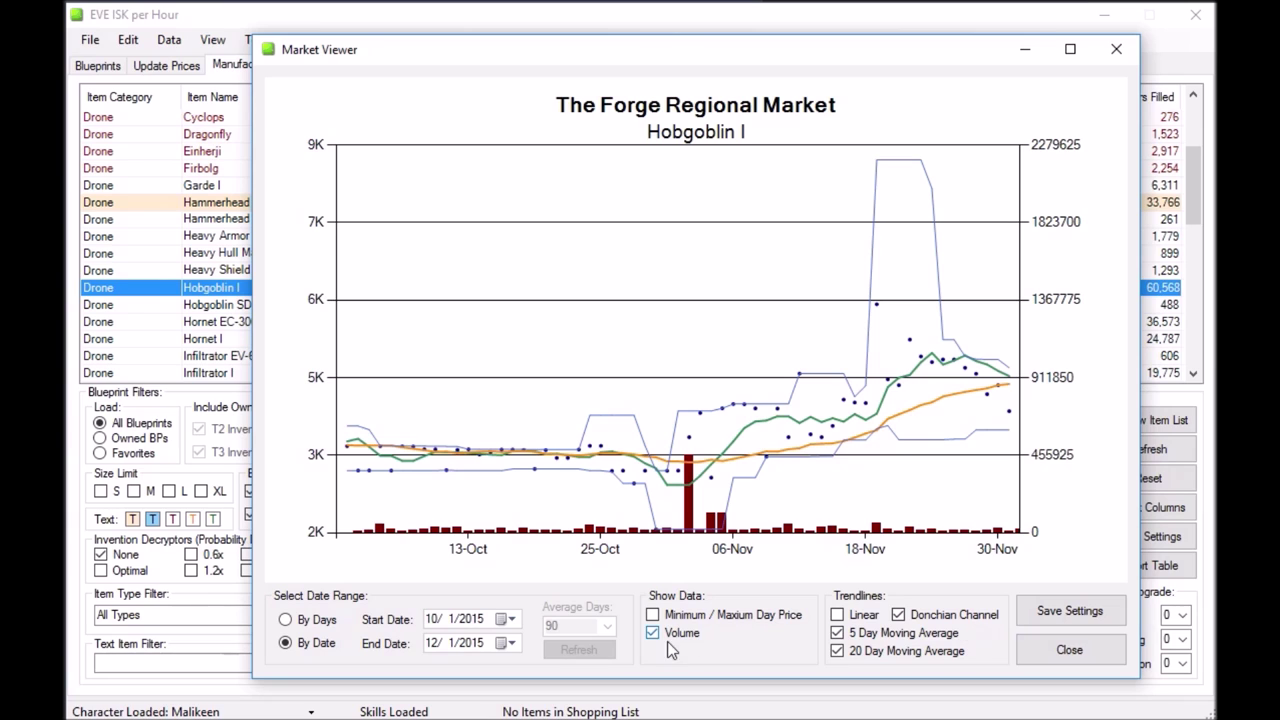
Redraw with 15 average days and a linear trendline, then close the chart.
left_click(288, 620)
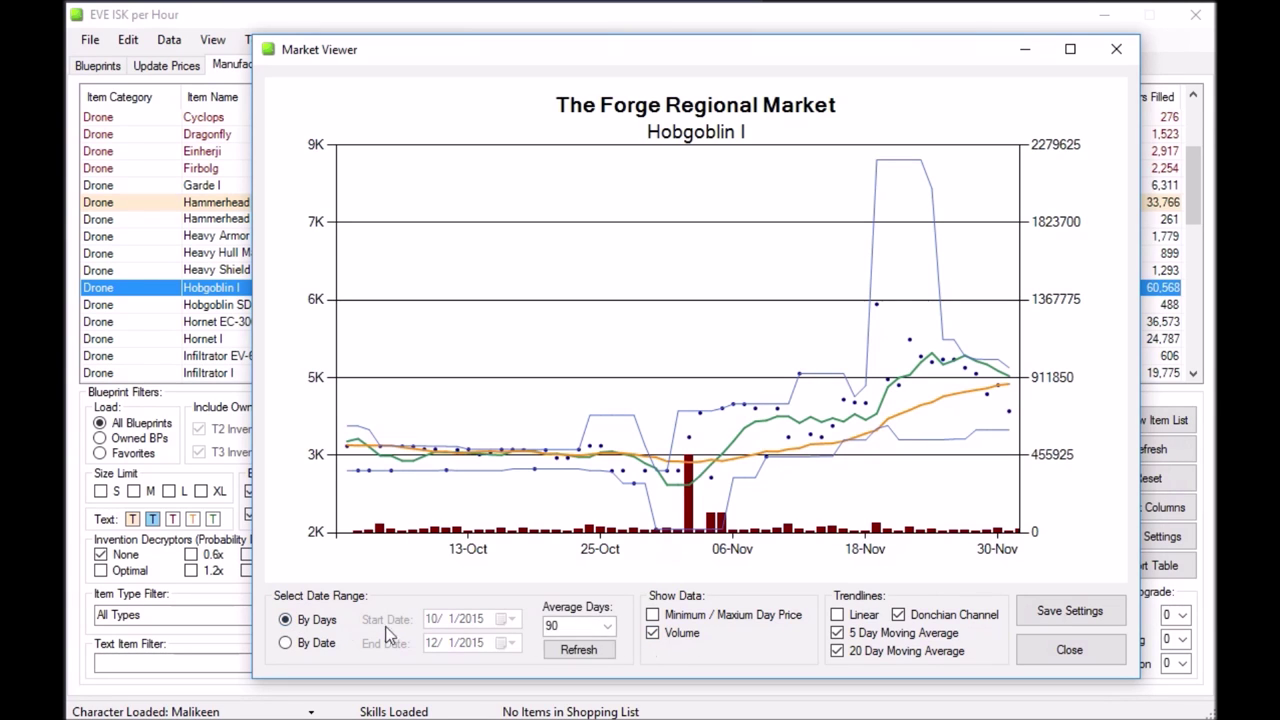
left_click(607, 626)
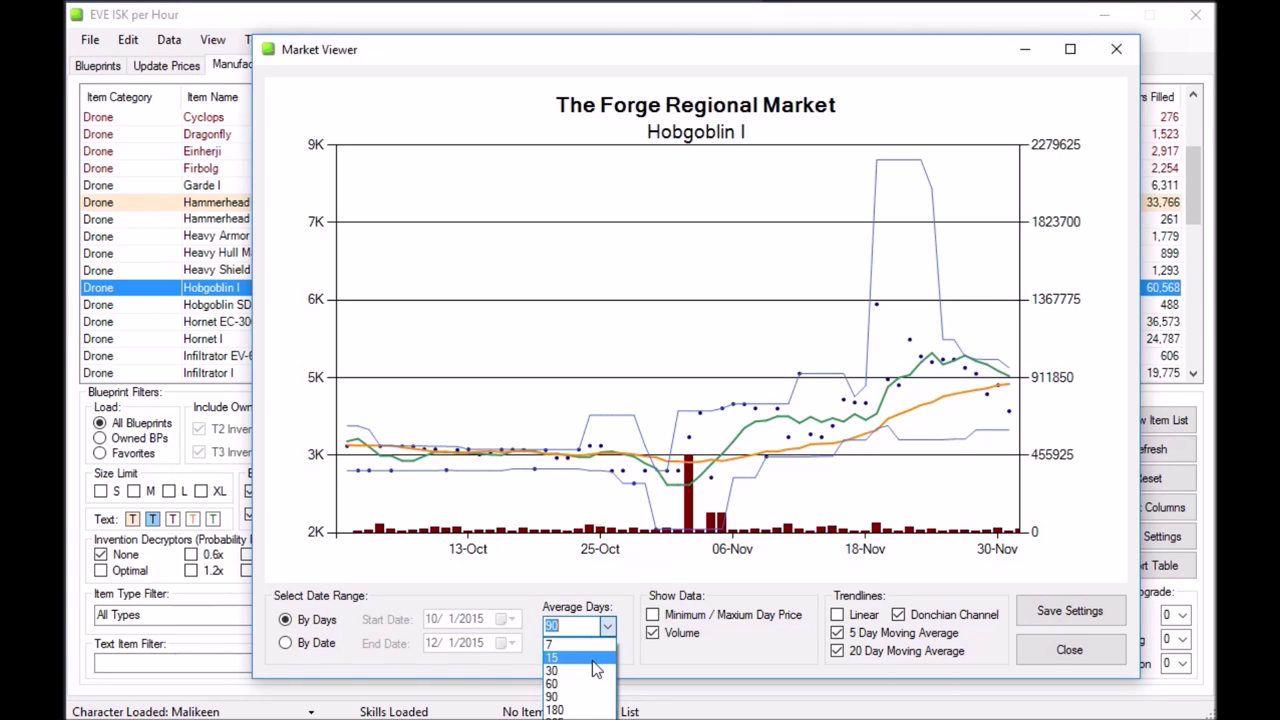
left_click(593, 659)
left_click(595, 647)
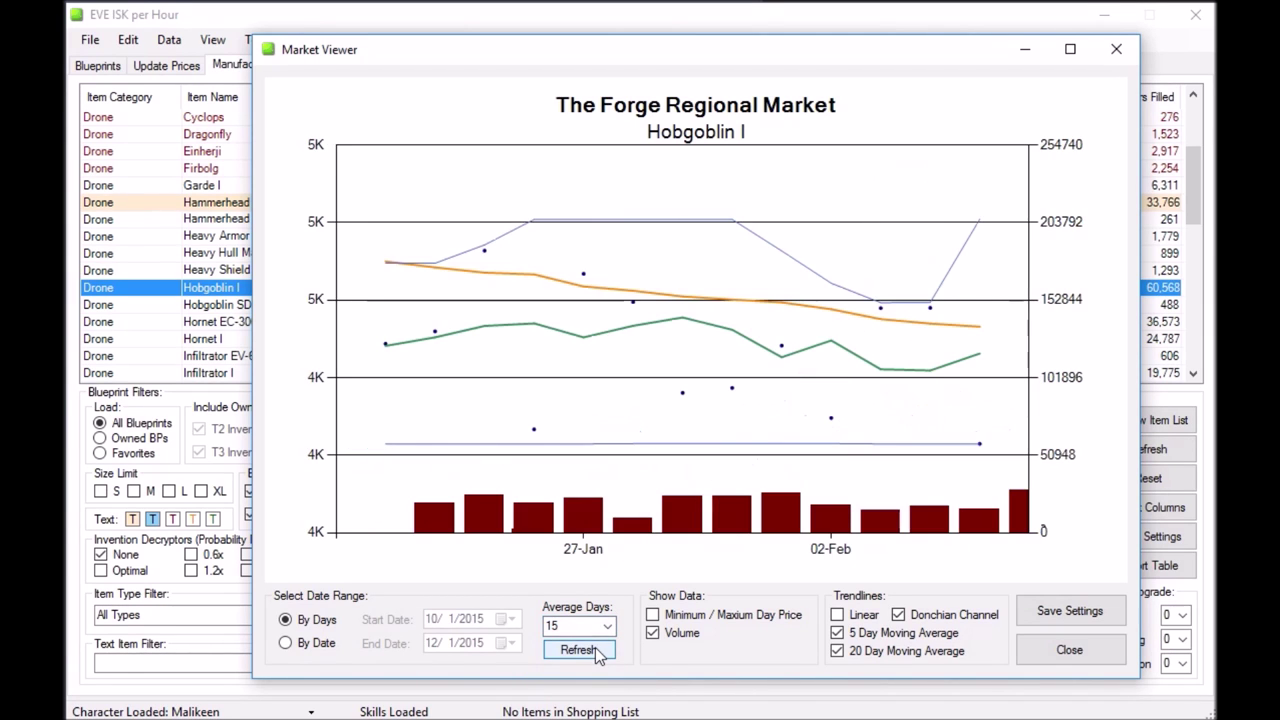
left_click(837, 615)
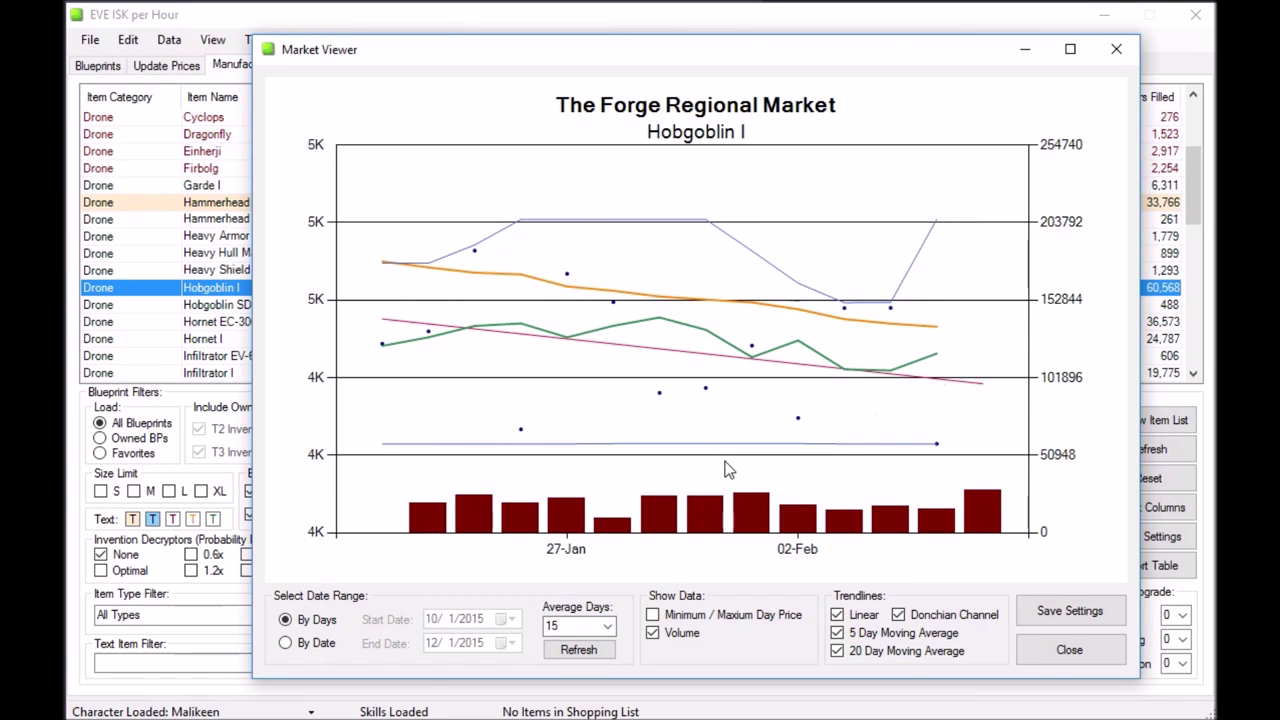
left_click(1087, 648)
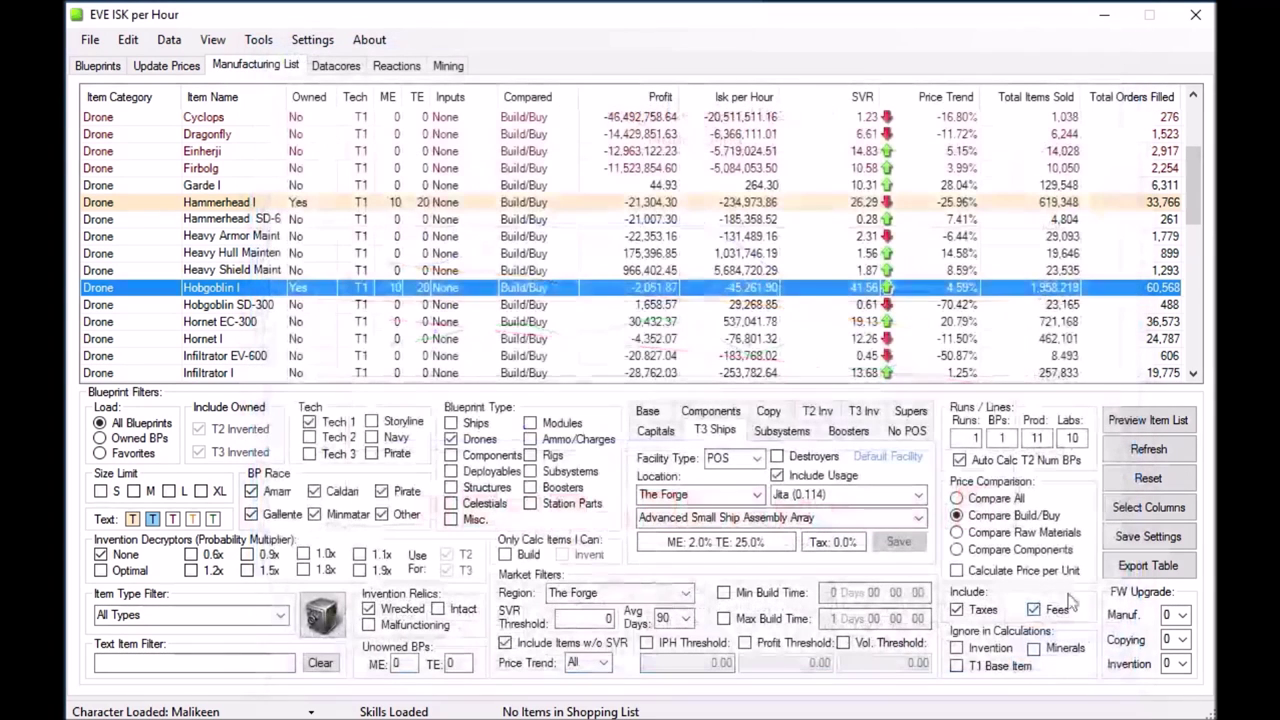
Sort the drone list by price trend, highest first.
left_click(942, 97)
left_click(942, 97)
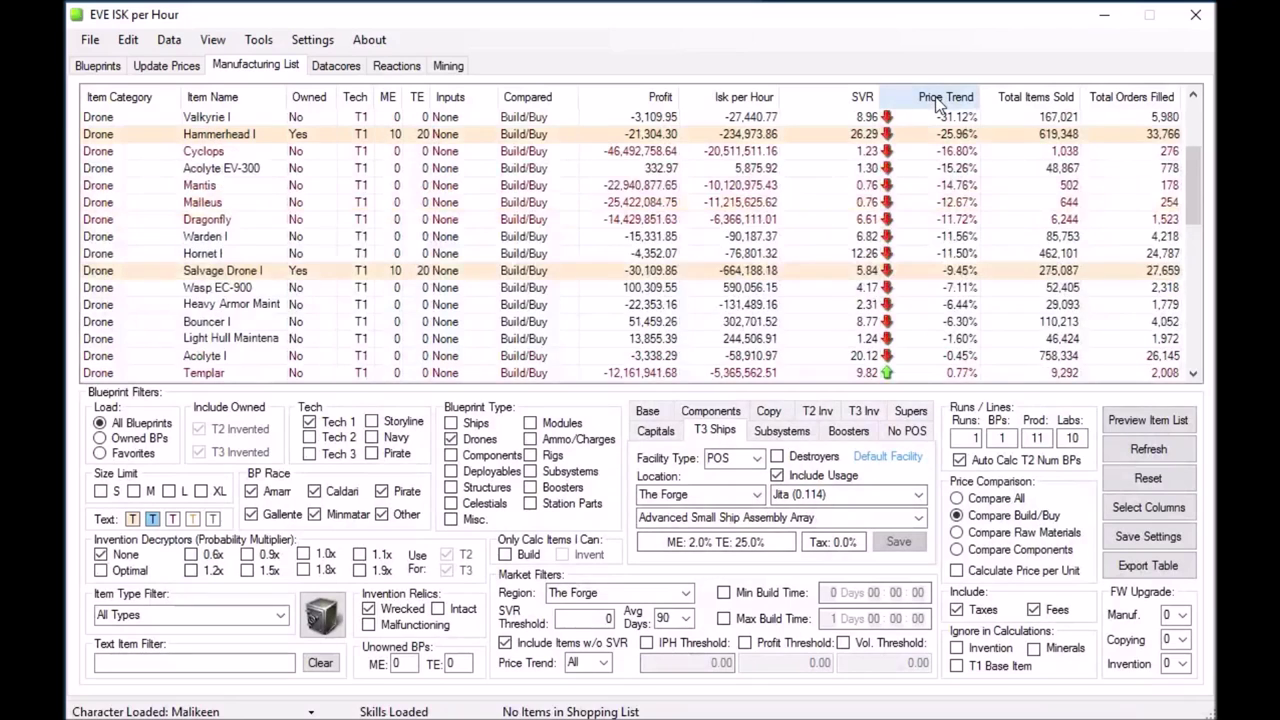
left_click(938, 98)
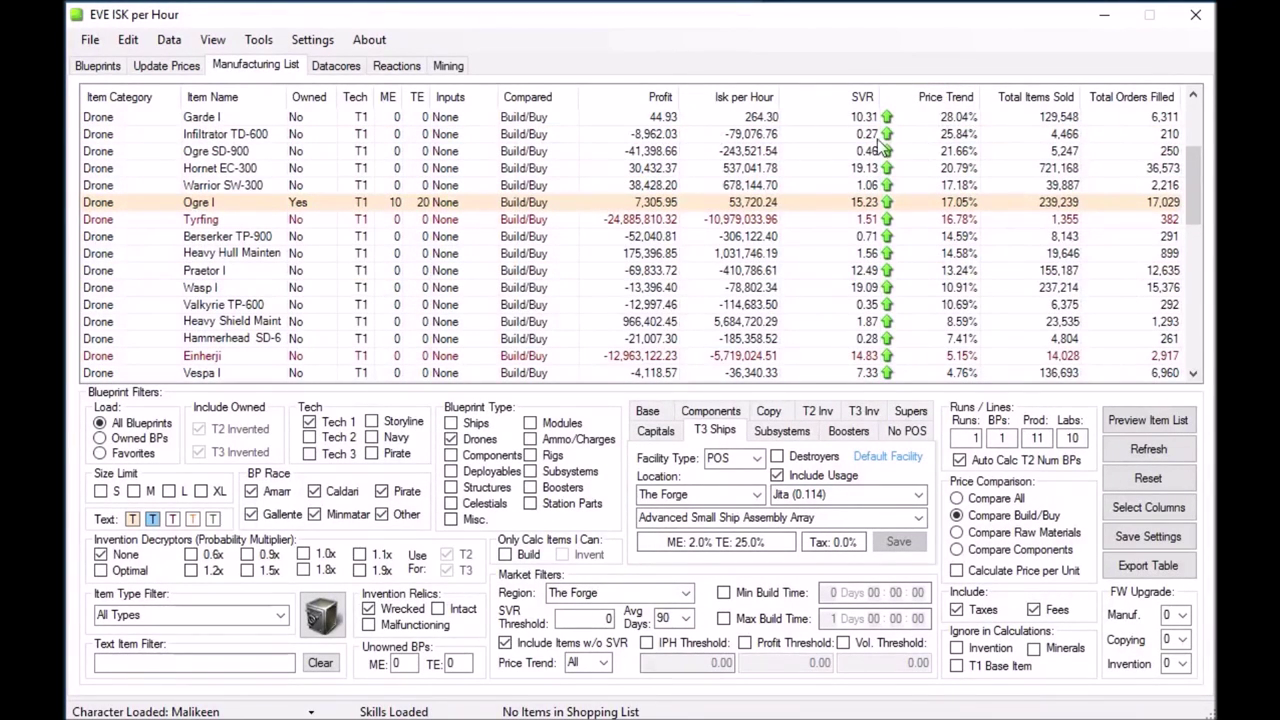
Open the Garde I market history chart.
right_click(963, 118)
left_click(936, 118)
right_click(936, 118)
left_click(1023, 128)
left_click_drag(1080, 211, 686, 58)
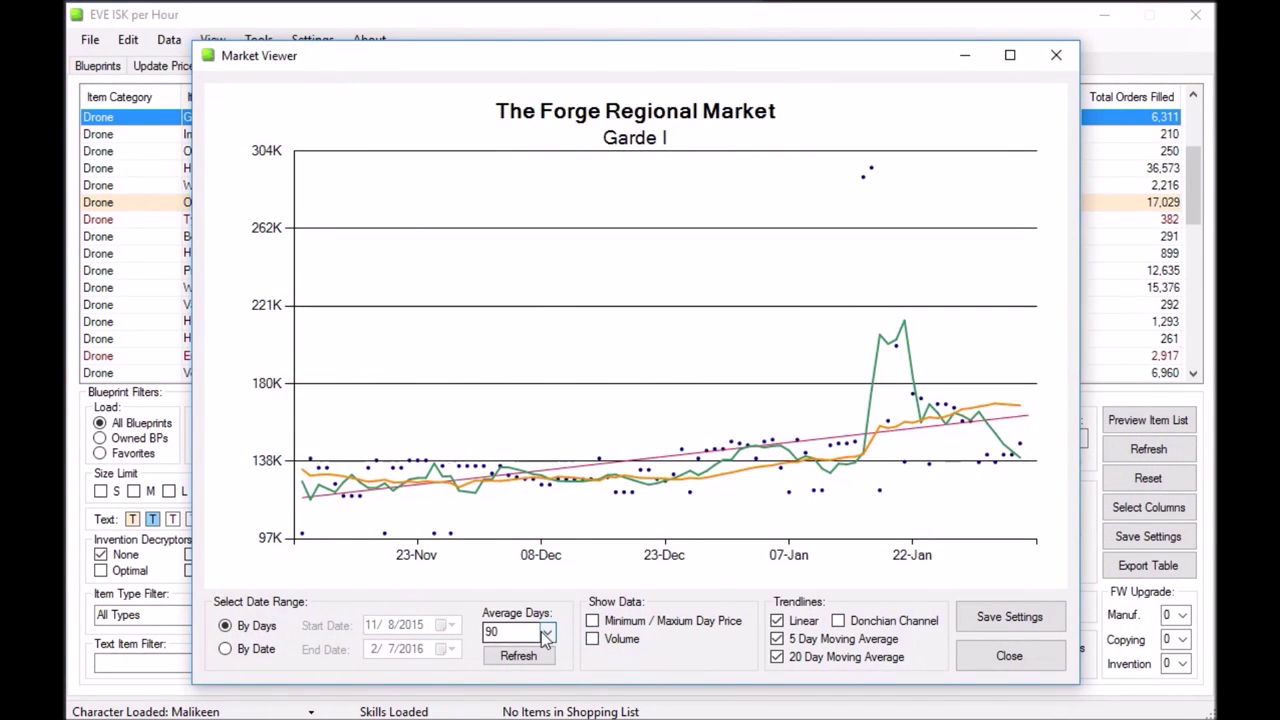
Redraw Garde I's chart at 15, then 22 average days, and close it.
left_click(545, 636)
left_click(521, 664)
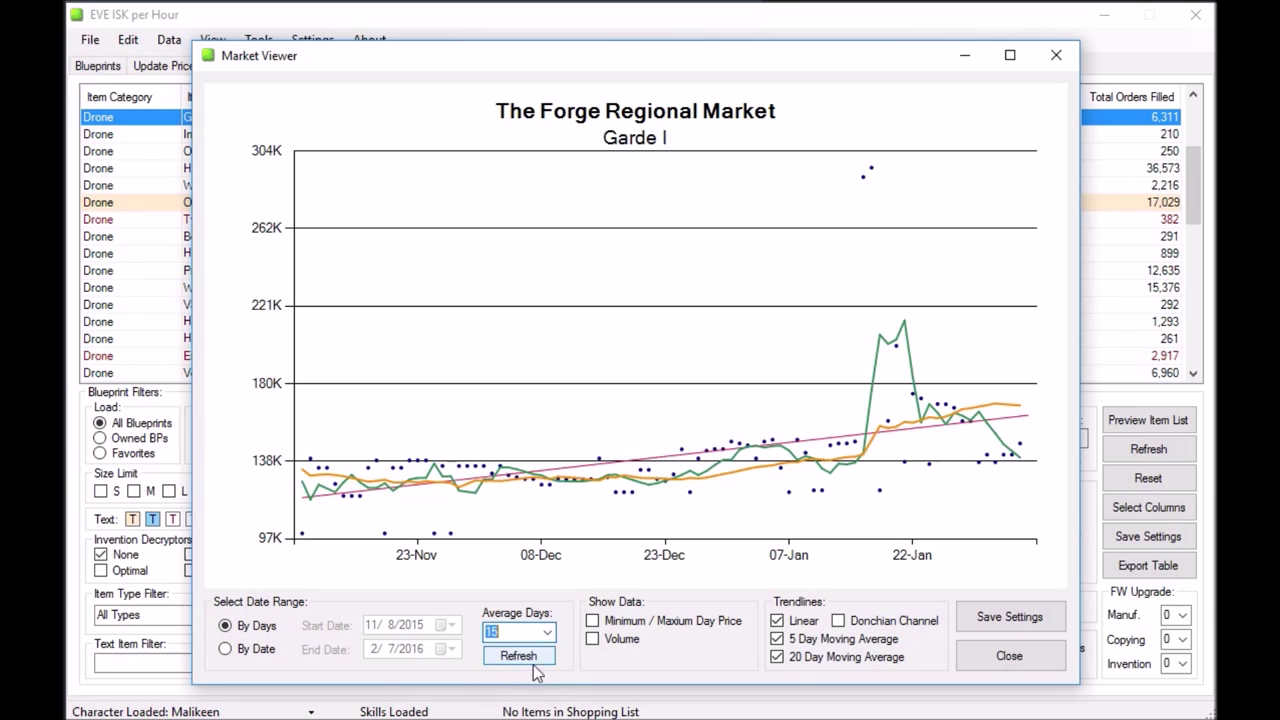
left_click(537, 656)
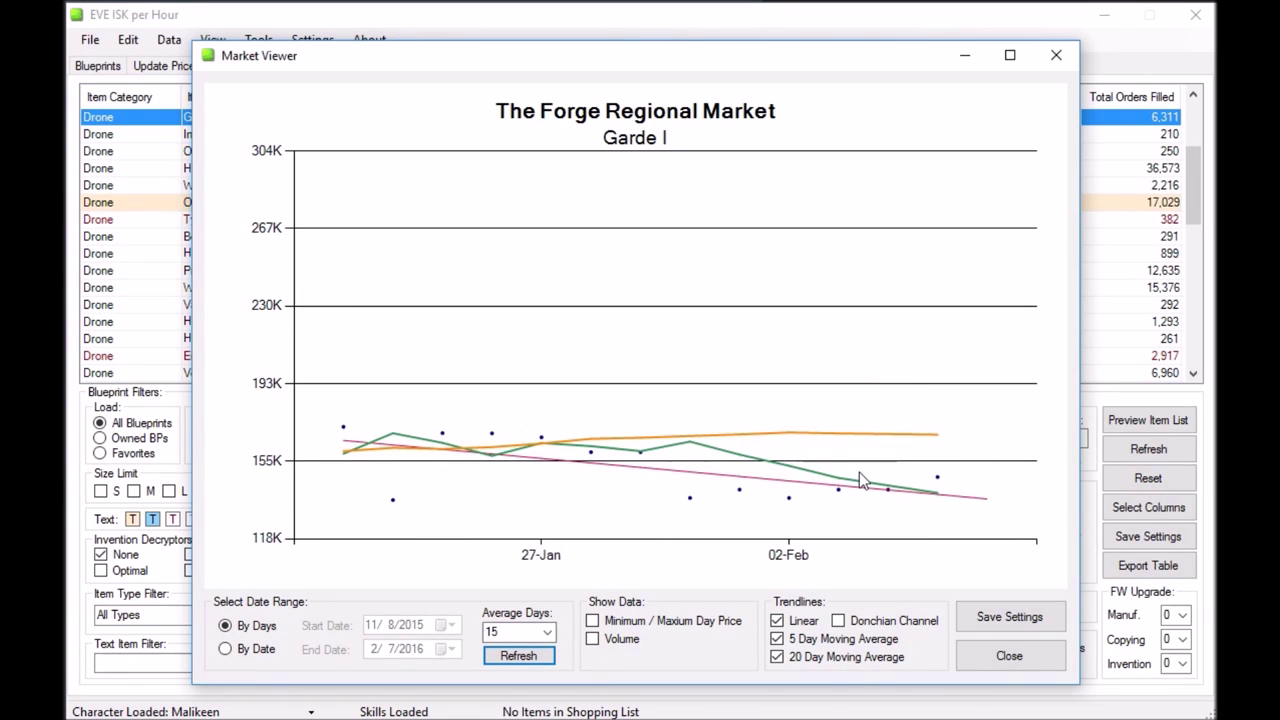
left_click(547, 632)
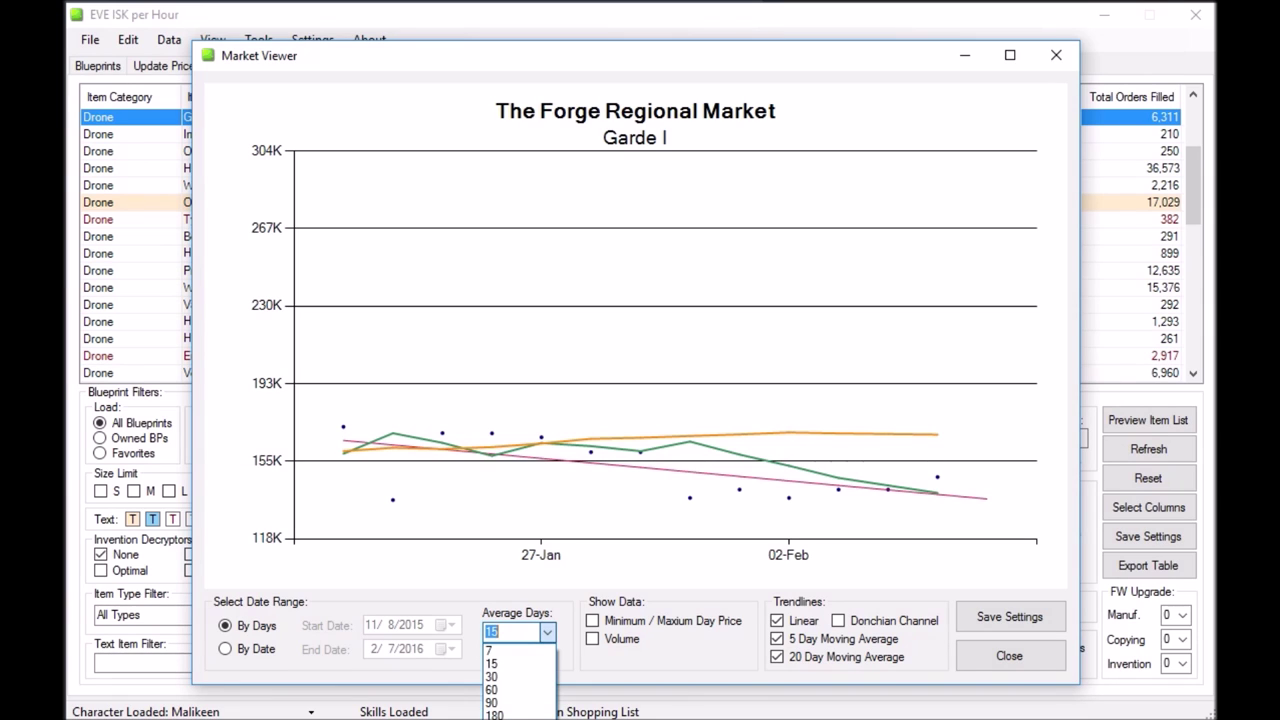
left_click(519, 633)
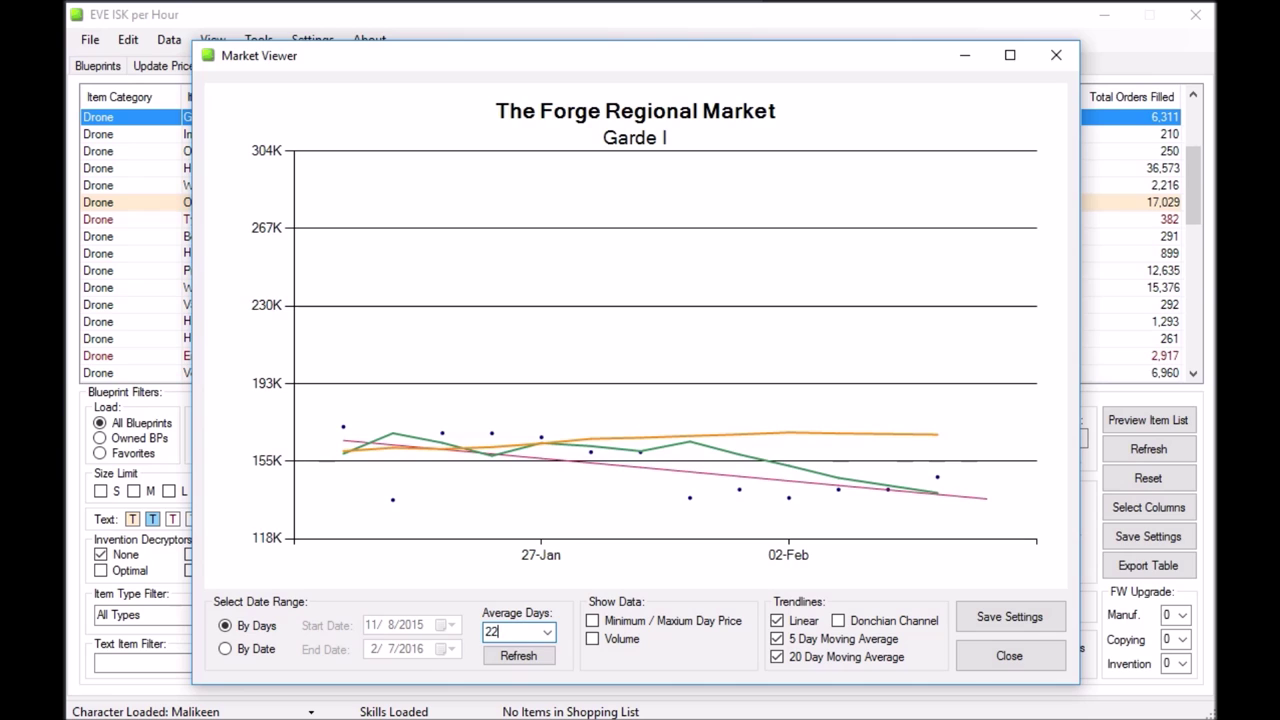
left_click(545, 658)
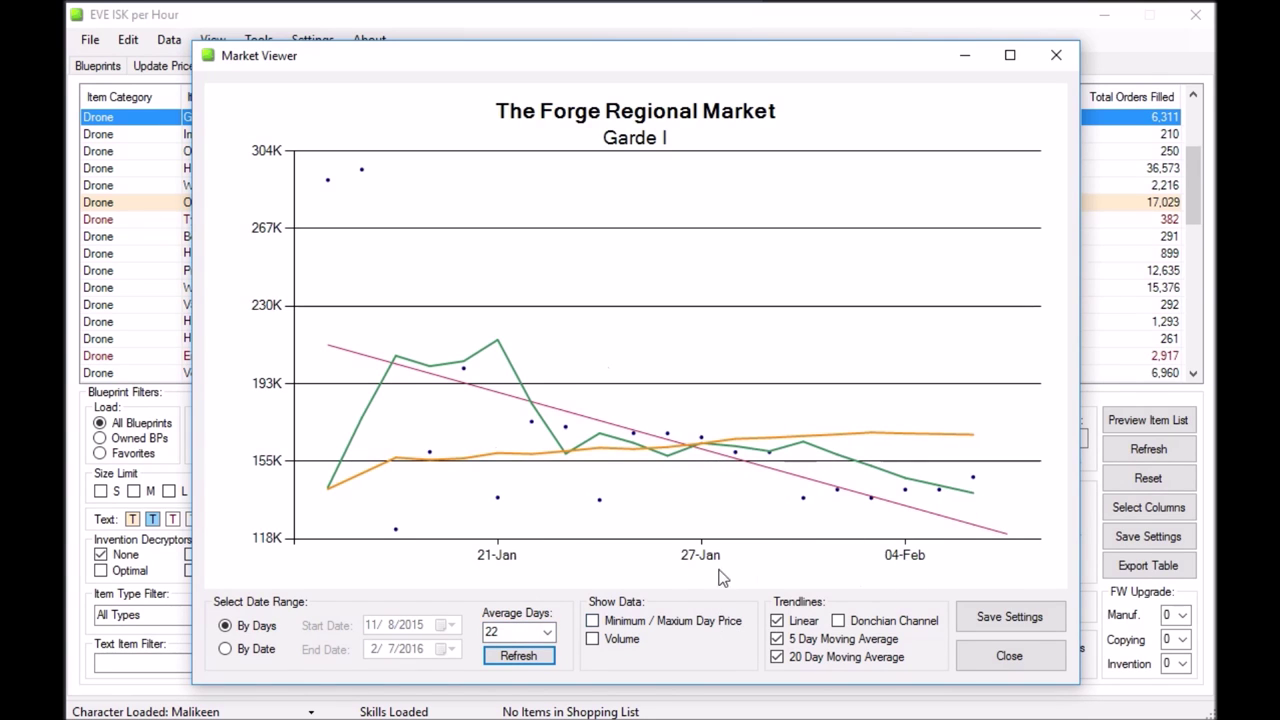
left_click(1035, 668)
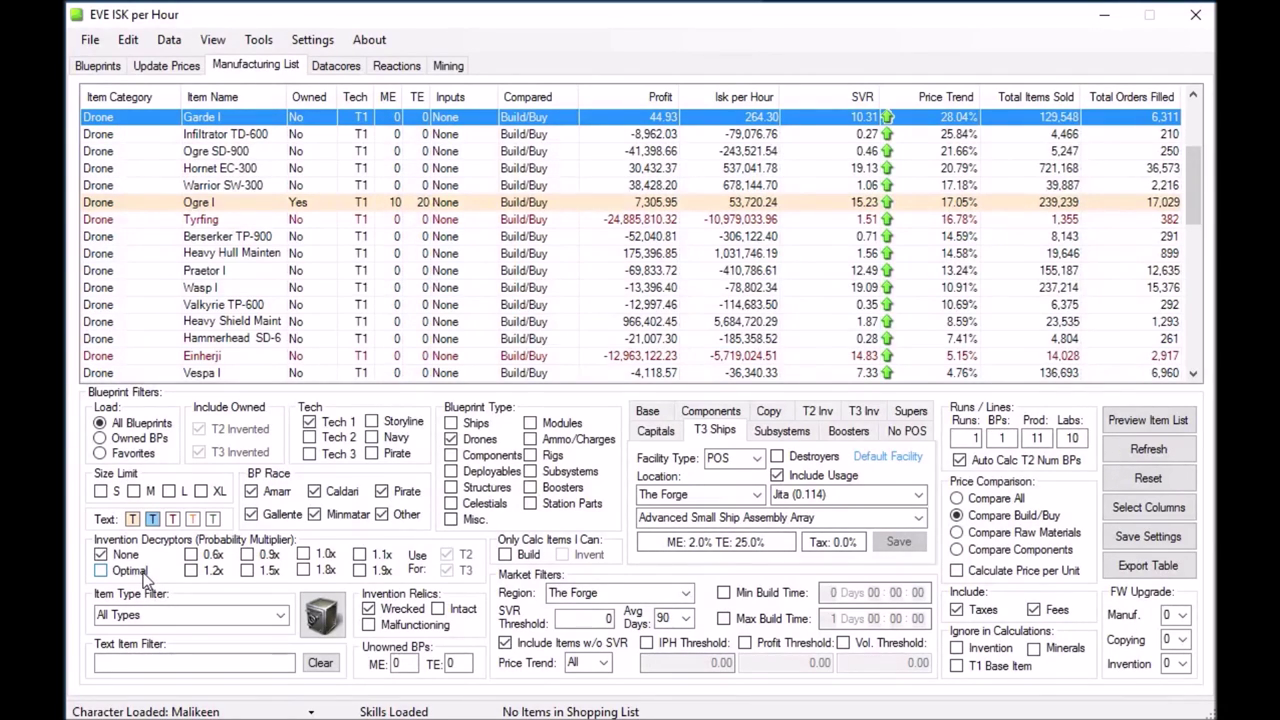
Include Tech 2 ship blueprints and exclude drones from the list.
left_click(281, 617)
type("a")
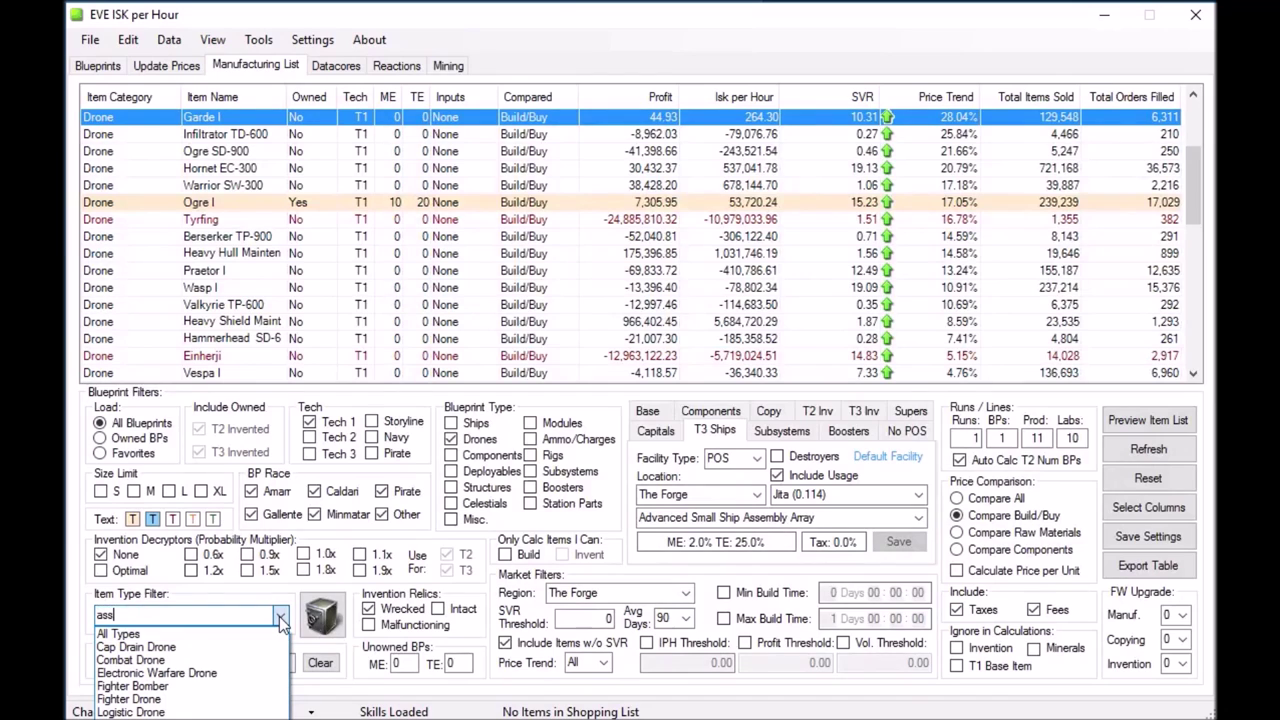
type("ss")
left_click(463, 530)
left_click(451, 423)
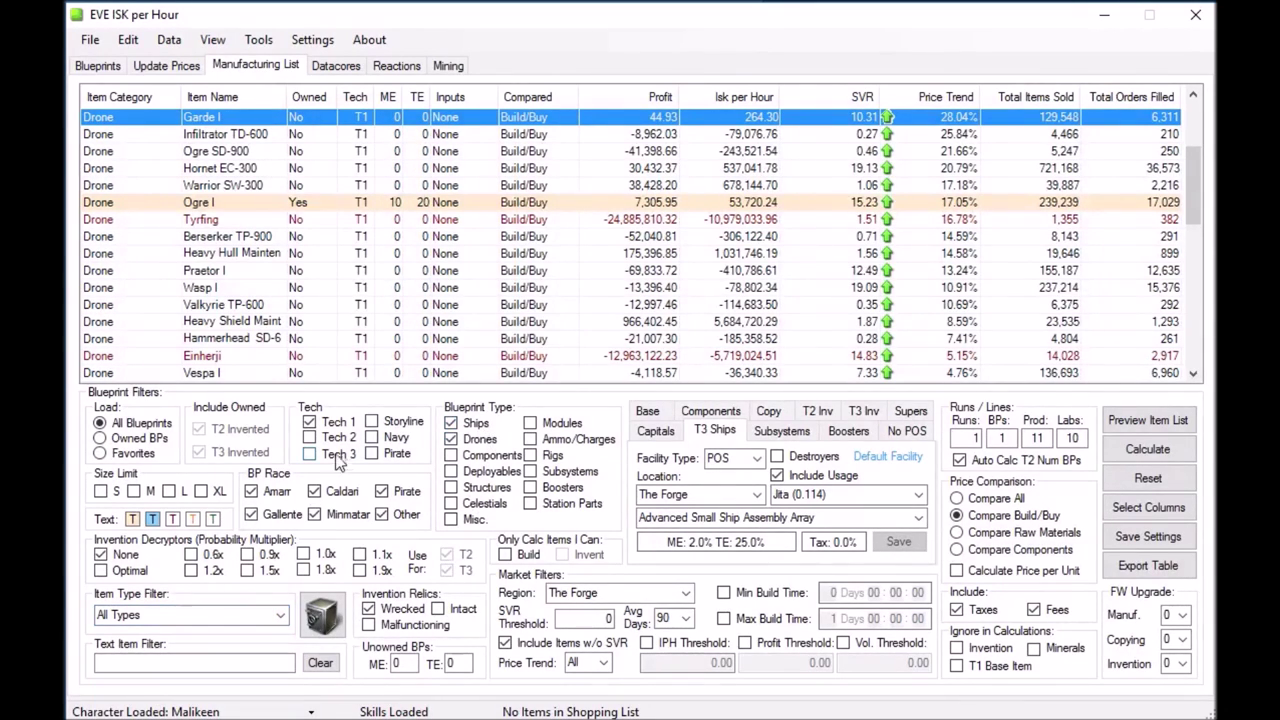
left_click(340, 440)
left_click(475, 440)
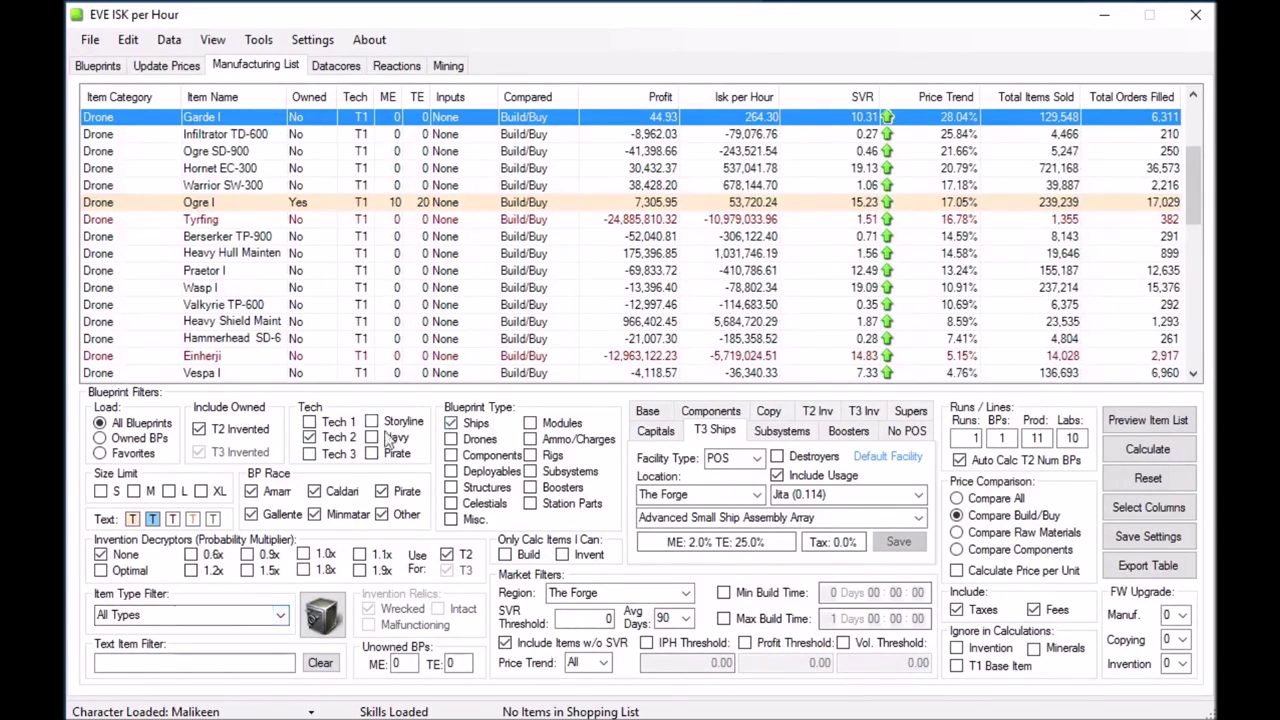
Filter to Assault Frigates, calculate results, and select the Wolf row.
left_click(275, 616)
left_click(250, 648)
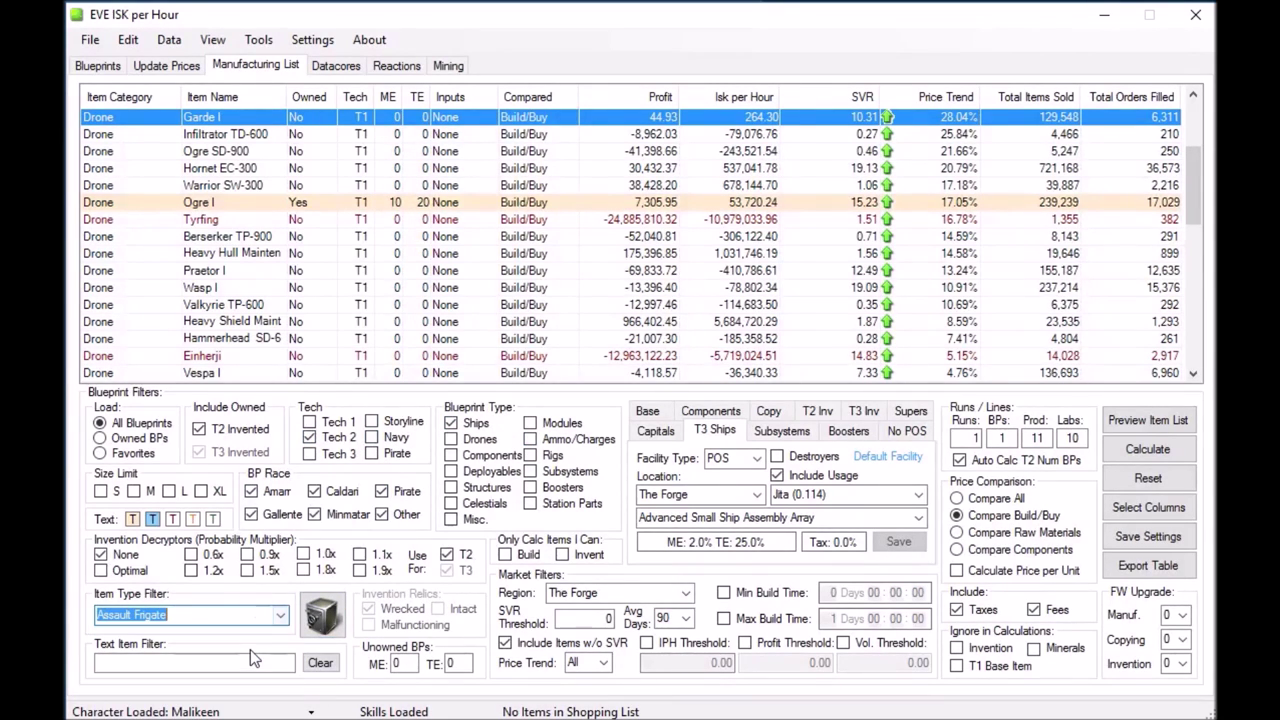
left_click(1118, 450)
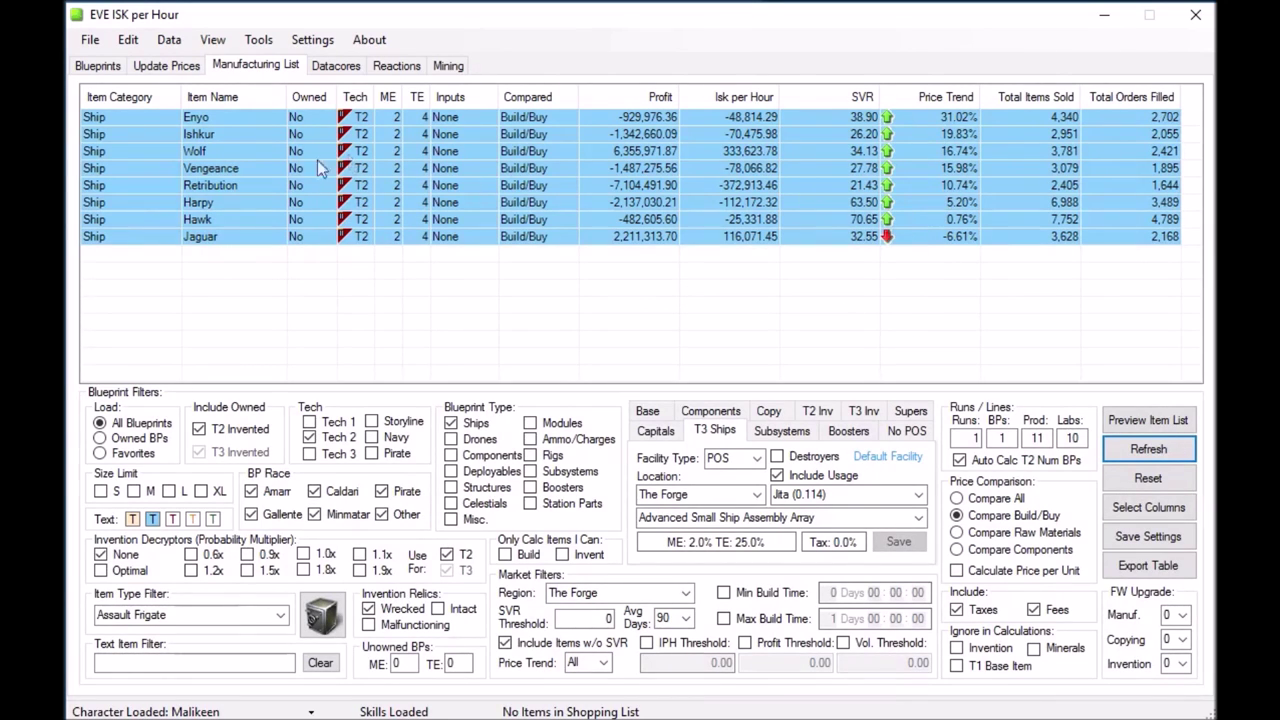
left_click(240, 136)
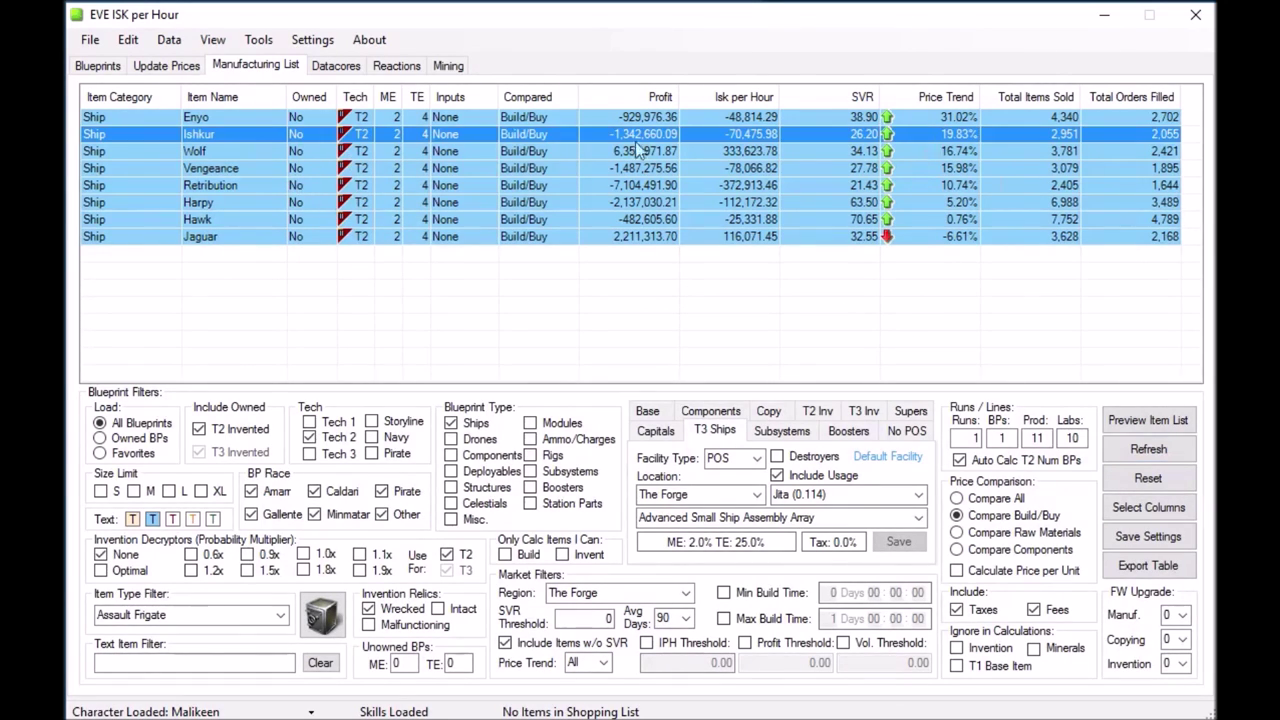
left_click(606, 151, "ctrl")
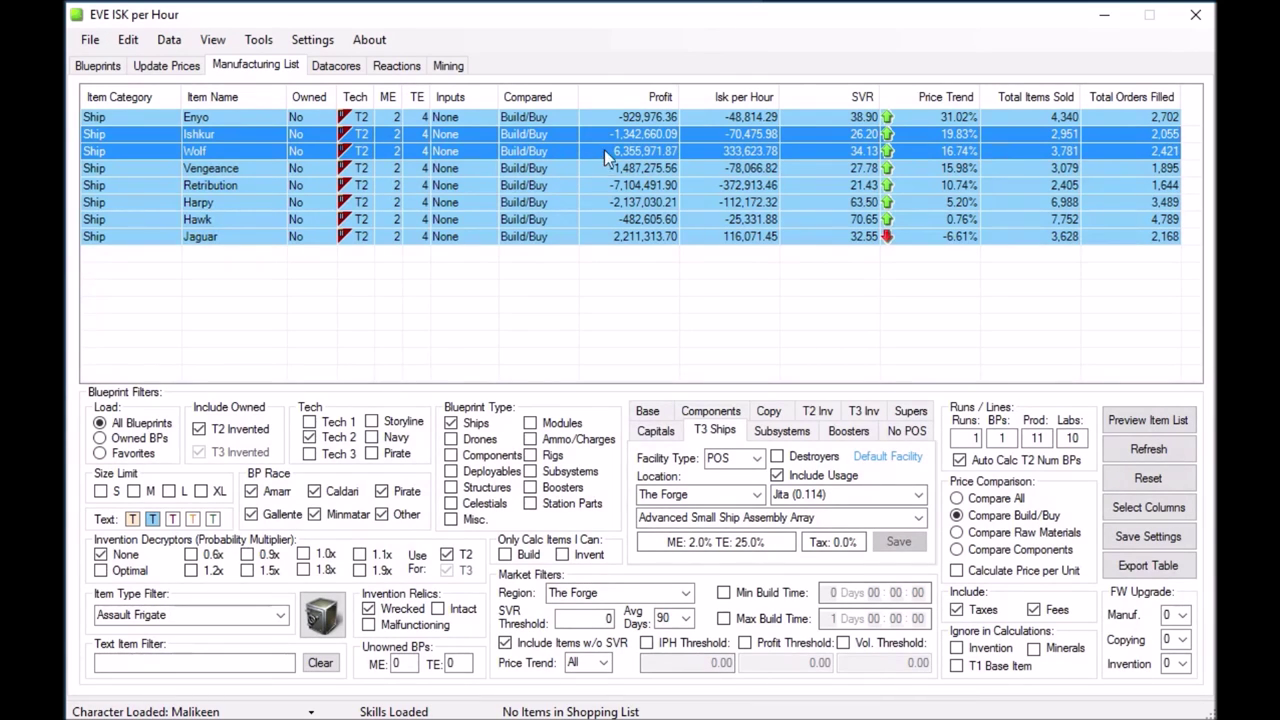
left_click(516, 151)
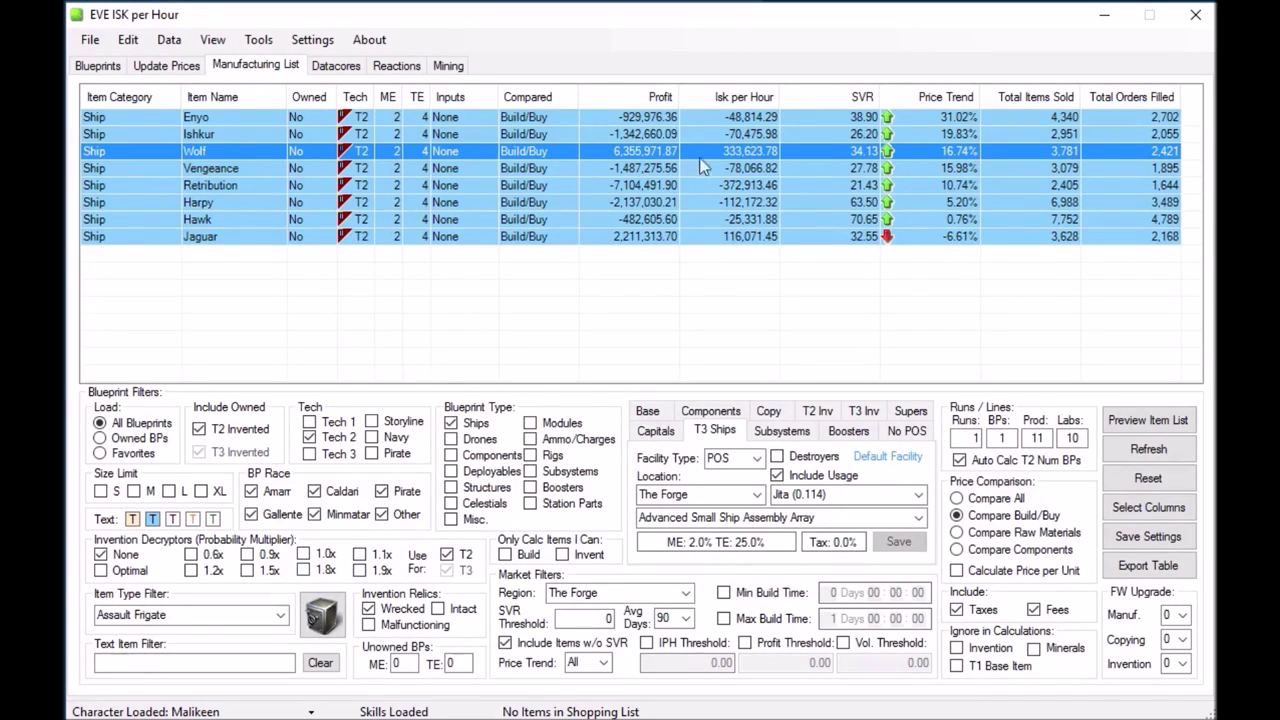
left_click(272, 665)
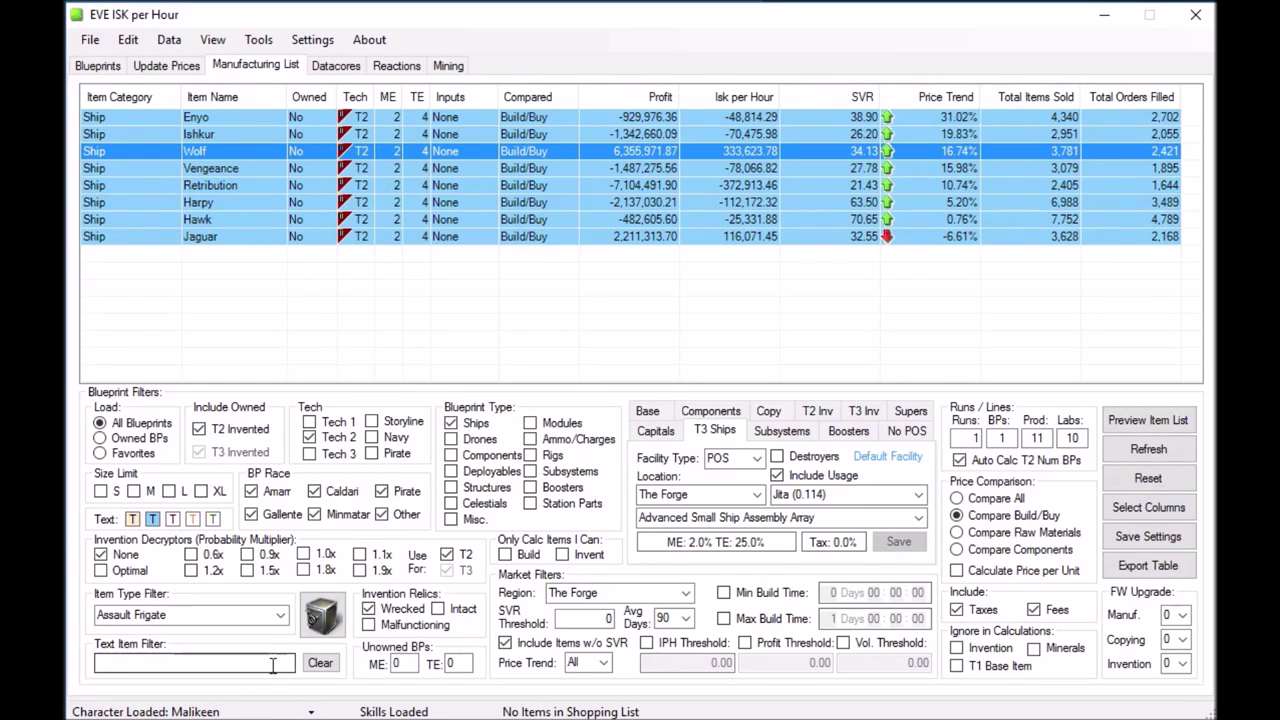
Filter to 'wolf', include all decryptor multipliers (0.6x–1.9x), and preview the Wolf rows.
type("wolf")
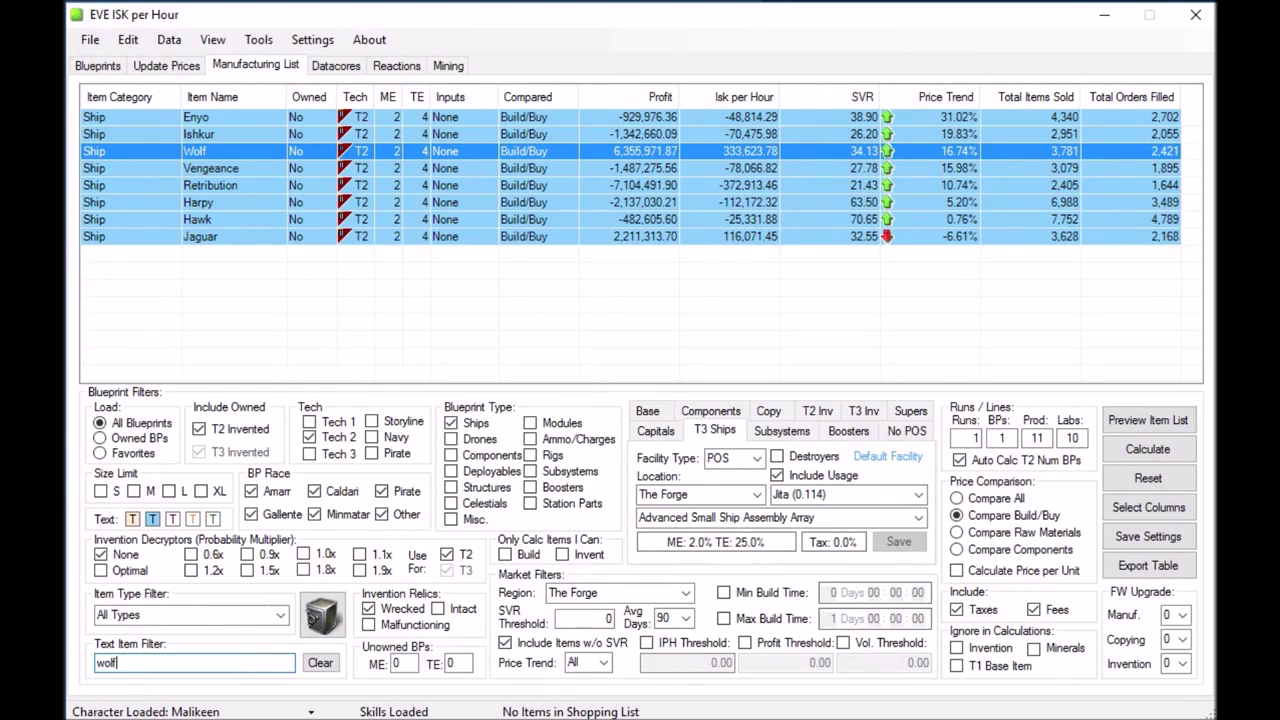
left_click(190, 570)
left_click(190, 554)
left_click(247, 554)
left_click(247, 570)
left_click(303, 554)
left_click(359, 554)
left_click(359, 570)
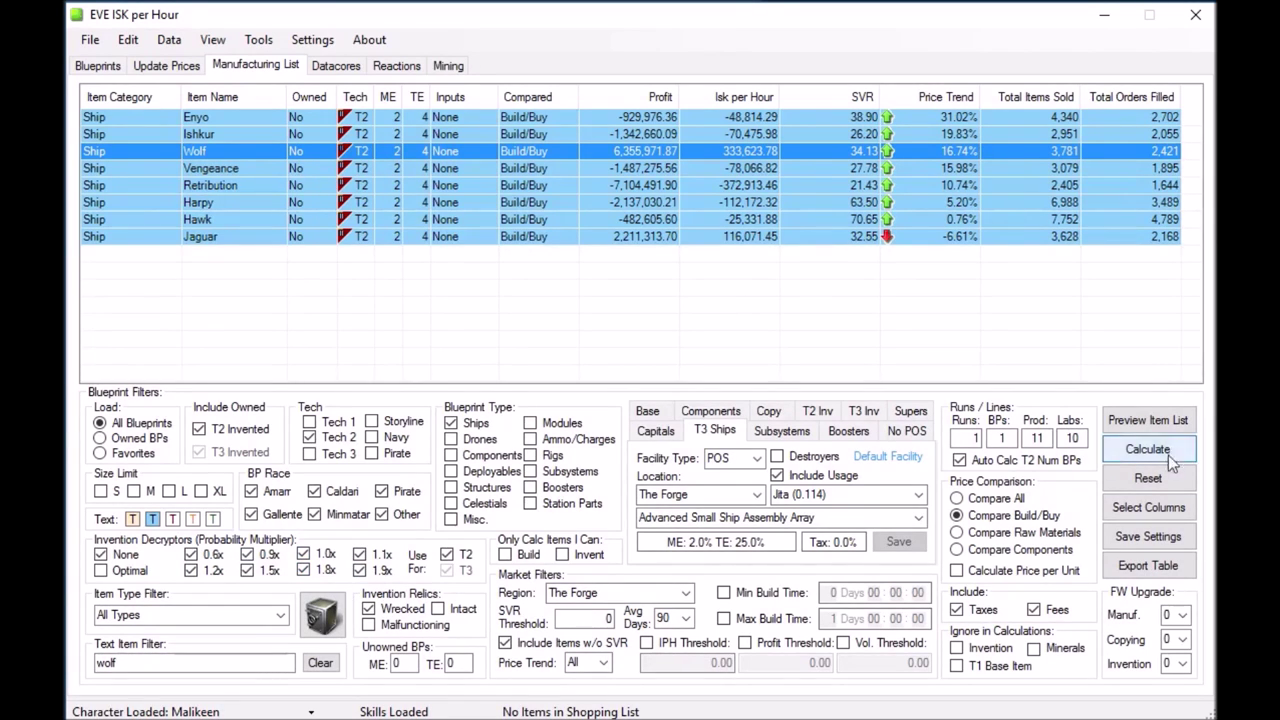
left_click(1160, 421)
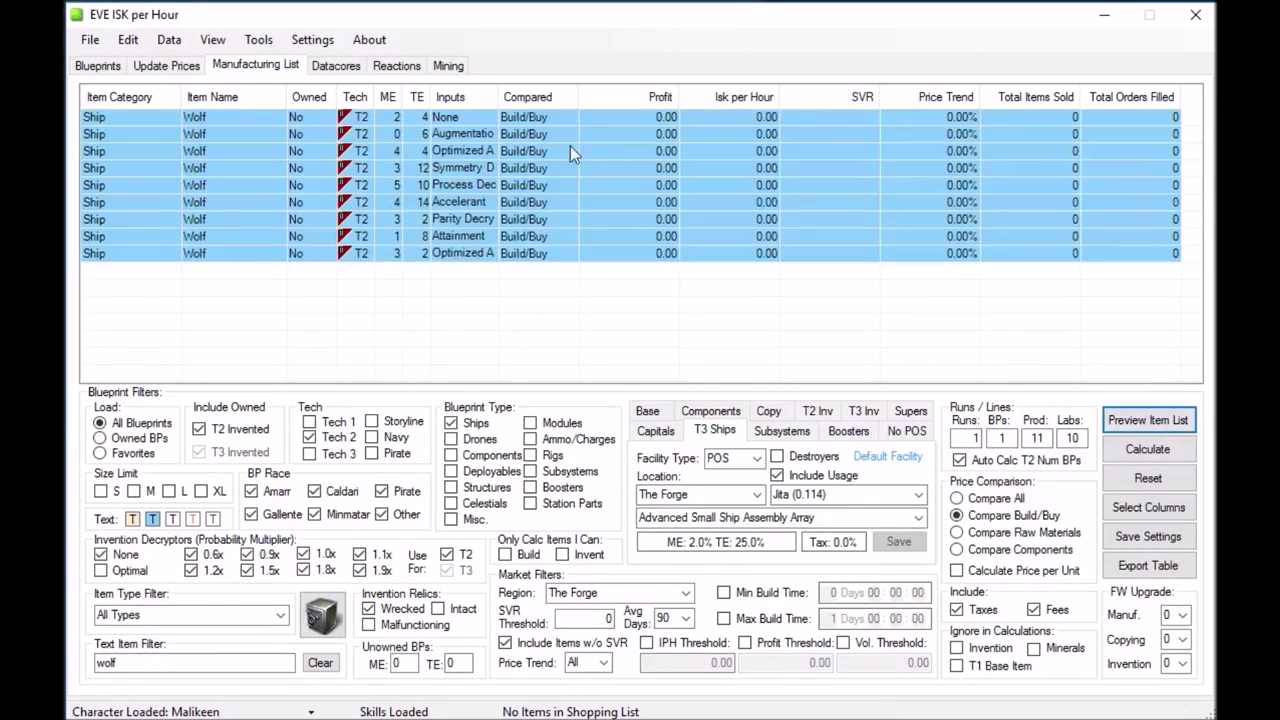
Calculate the Wolf variants, rank by ISK per hour, enable Optimal IPH, then sort by profit.
left_click_drag(498, 91, 589, 91)
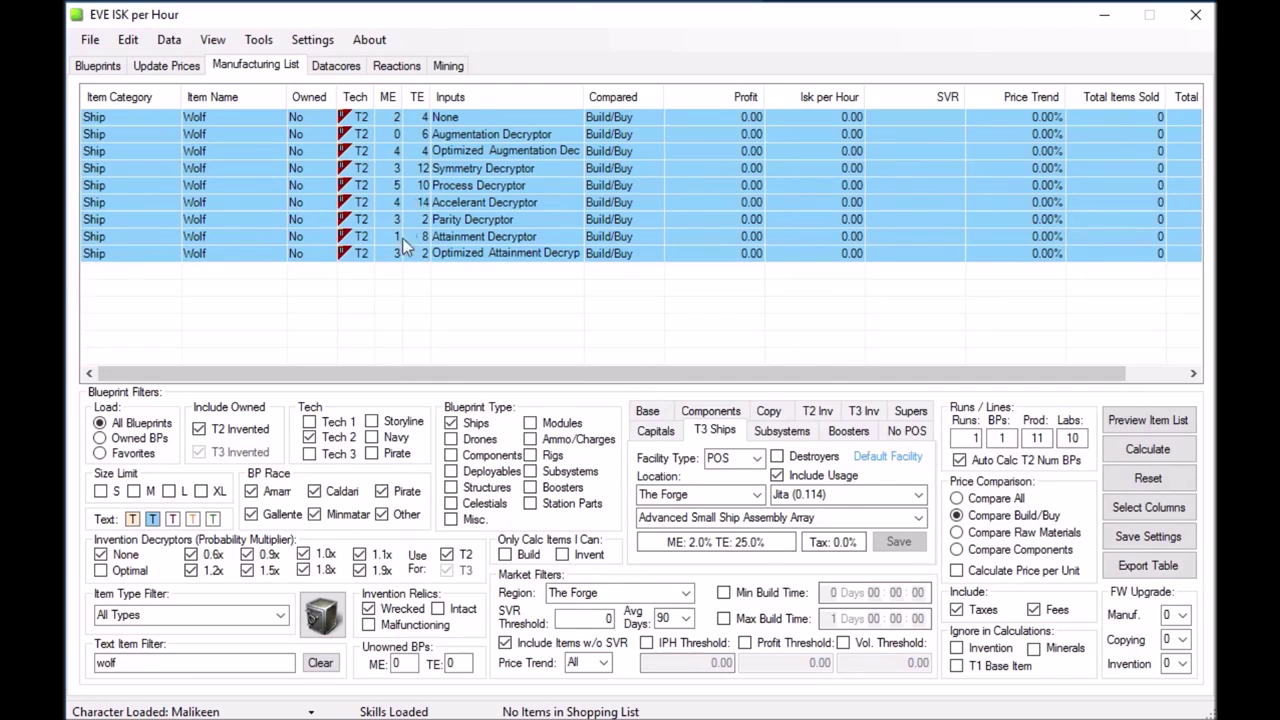
left_click(1147, 451)
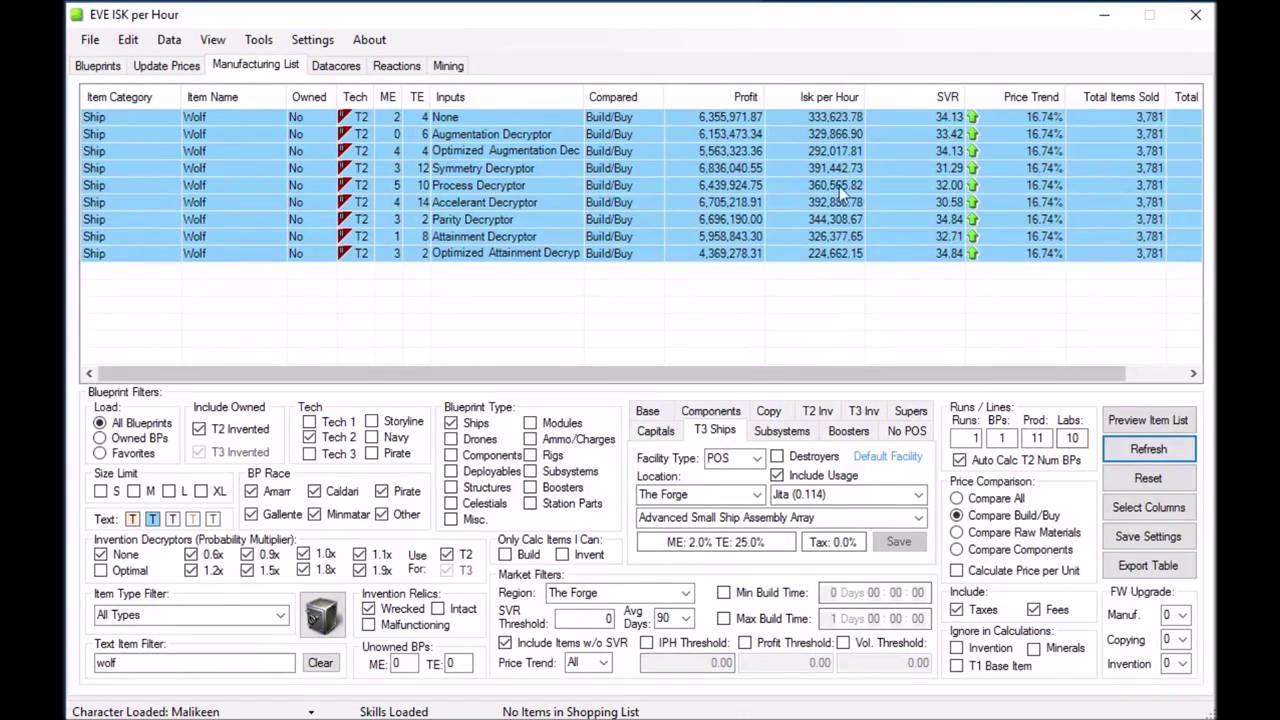
left_click(829, 97)
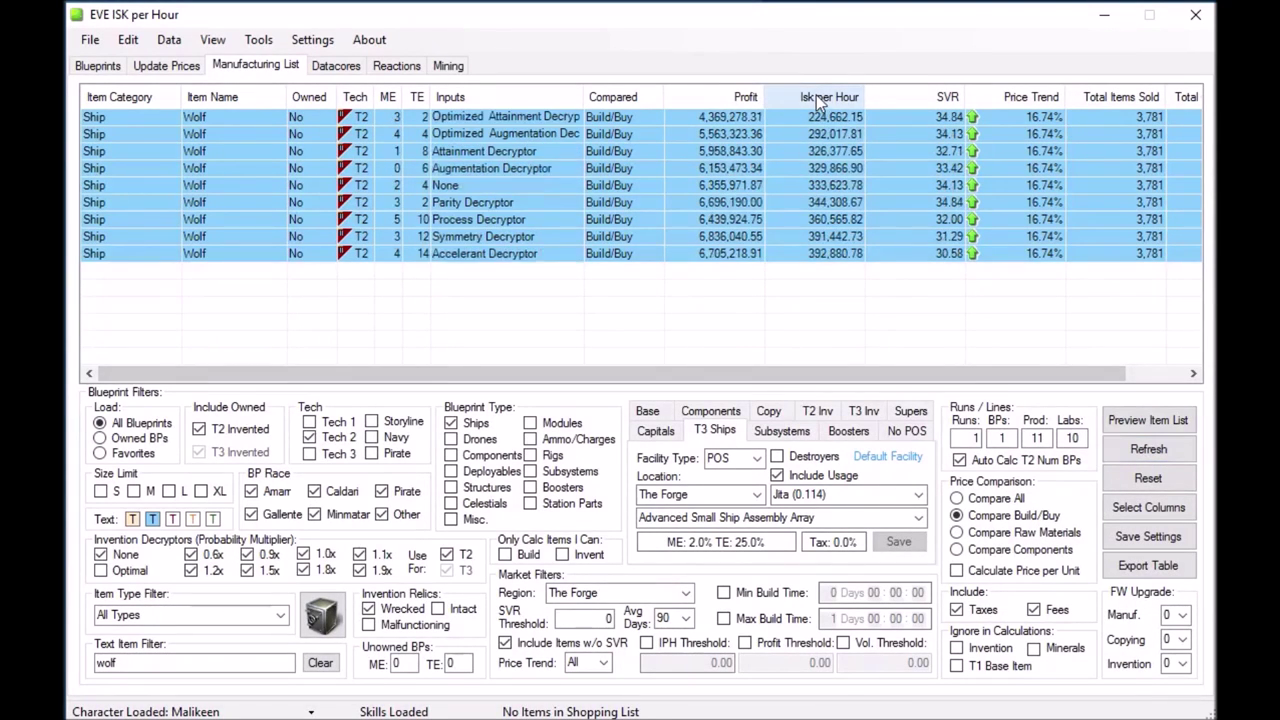
left_click(829, 97)
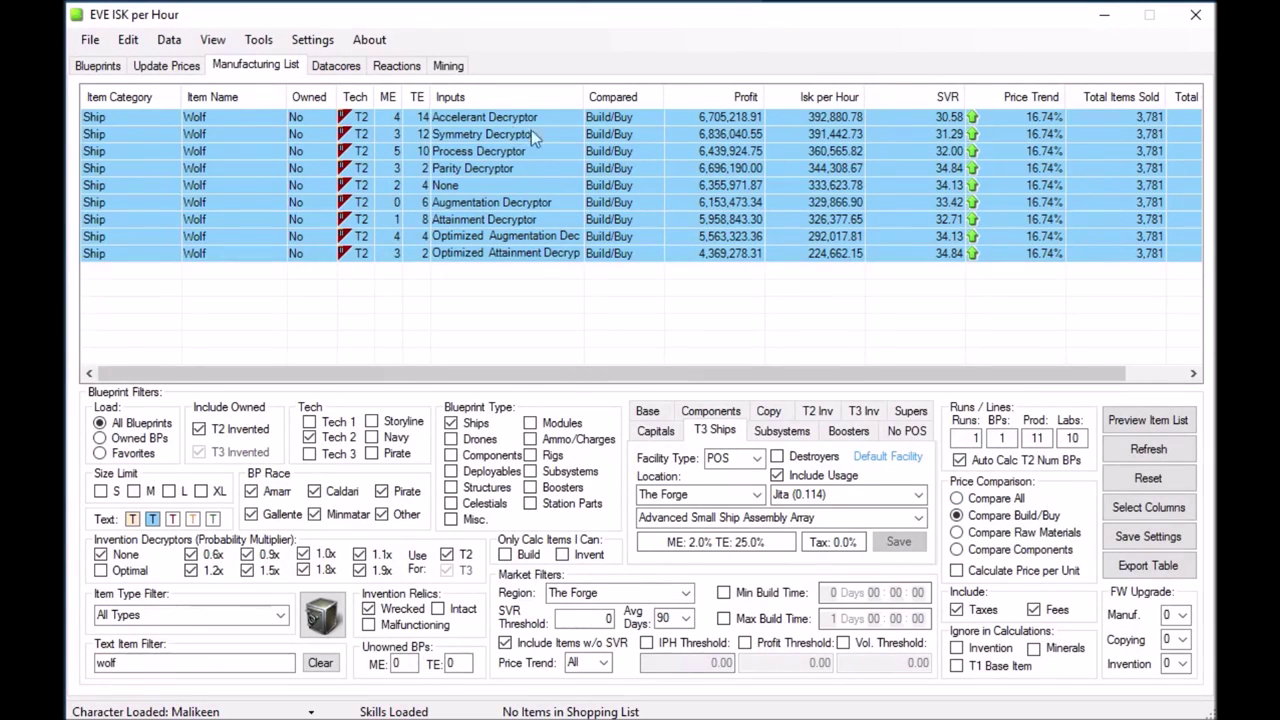
left_click(128, 572)
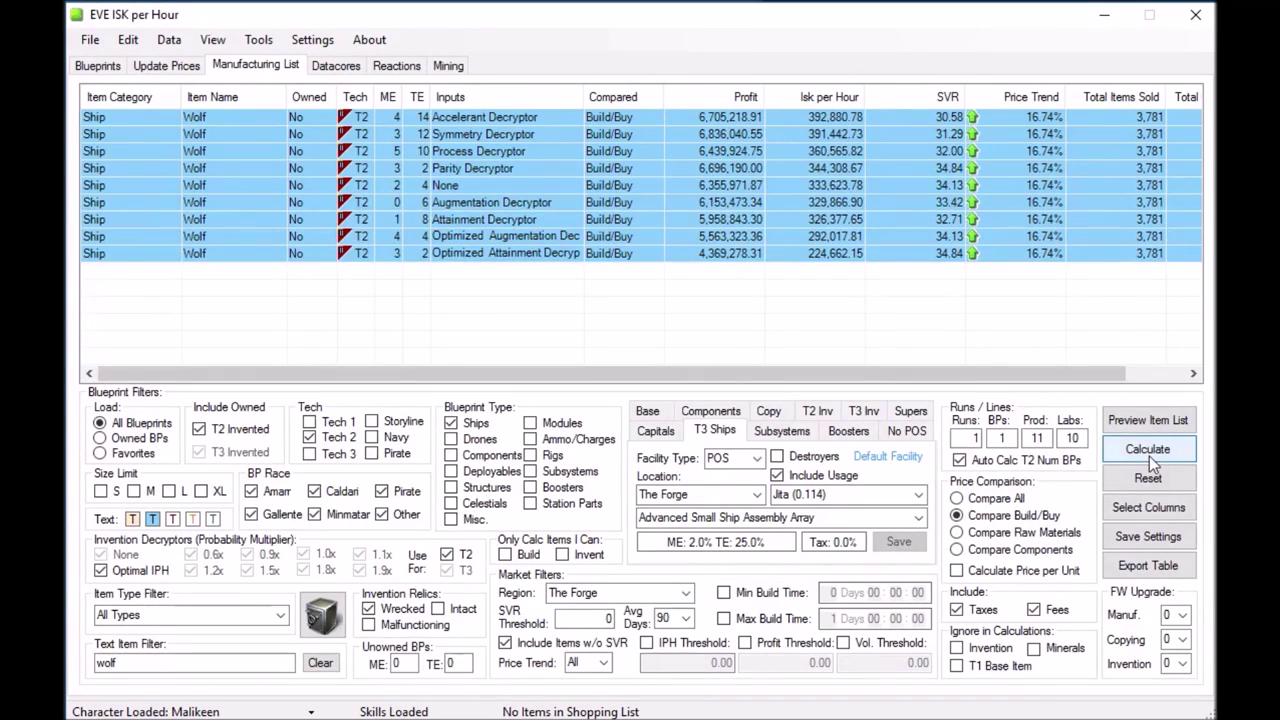
left_click(744, 97)
Re-sort the Wolf rows, switch to Optimal Profit, and recalculate down to a single row.
left_click(744, 97)
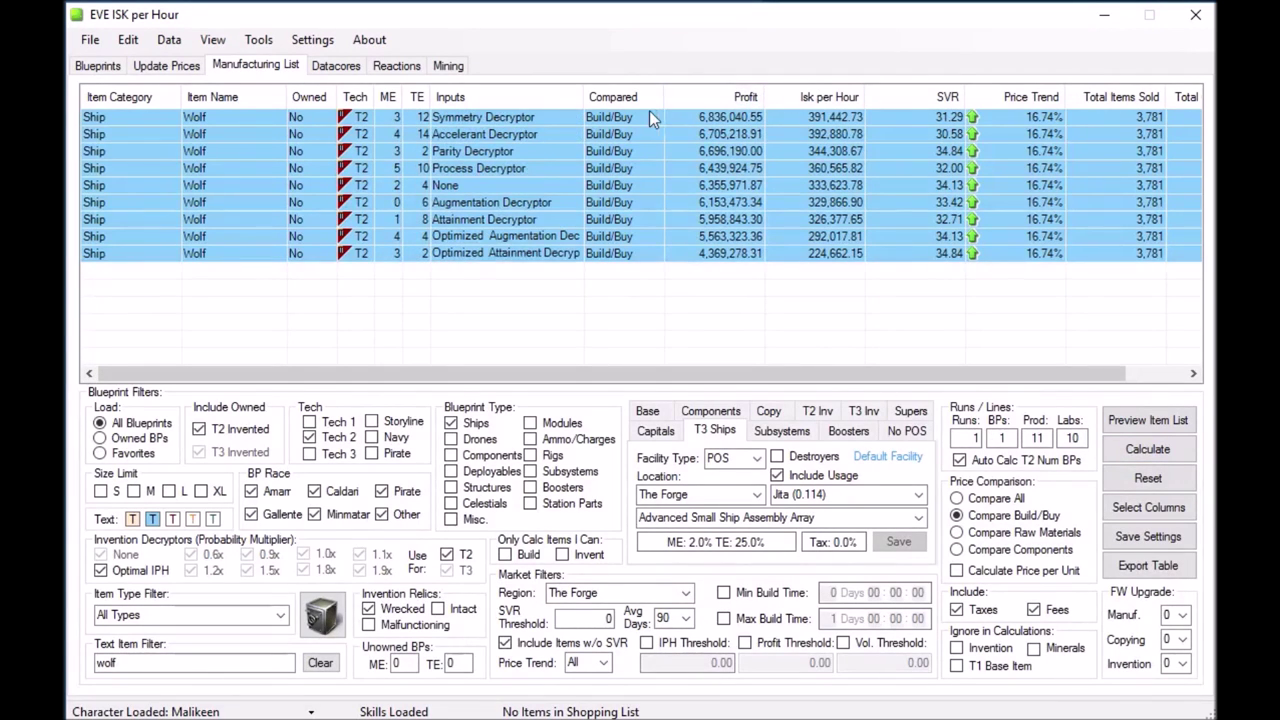
left_click(819, 98)
left_click(832, 96)
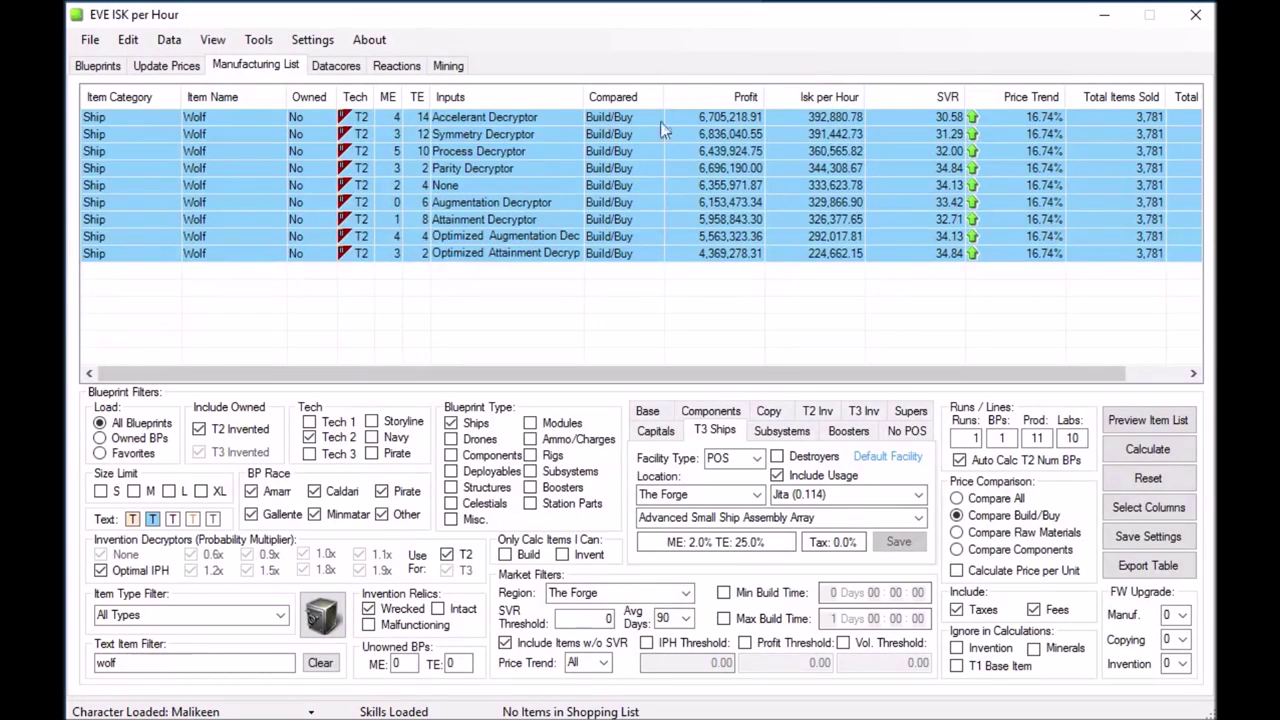
left_click(1146, 451)
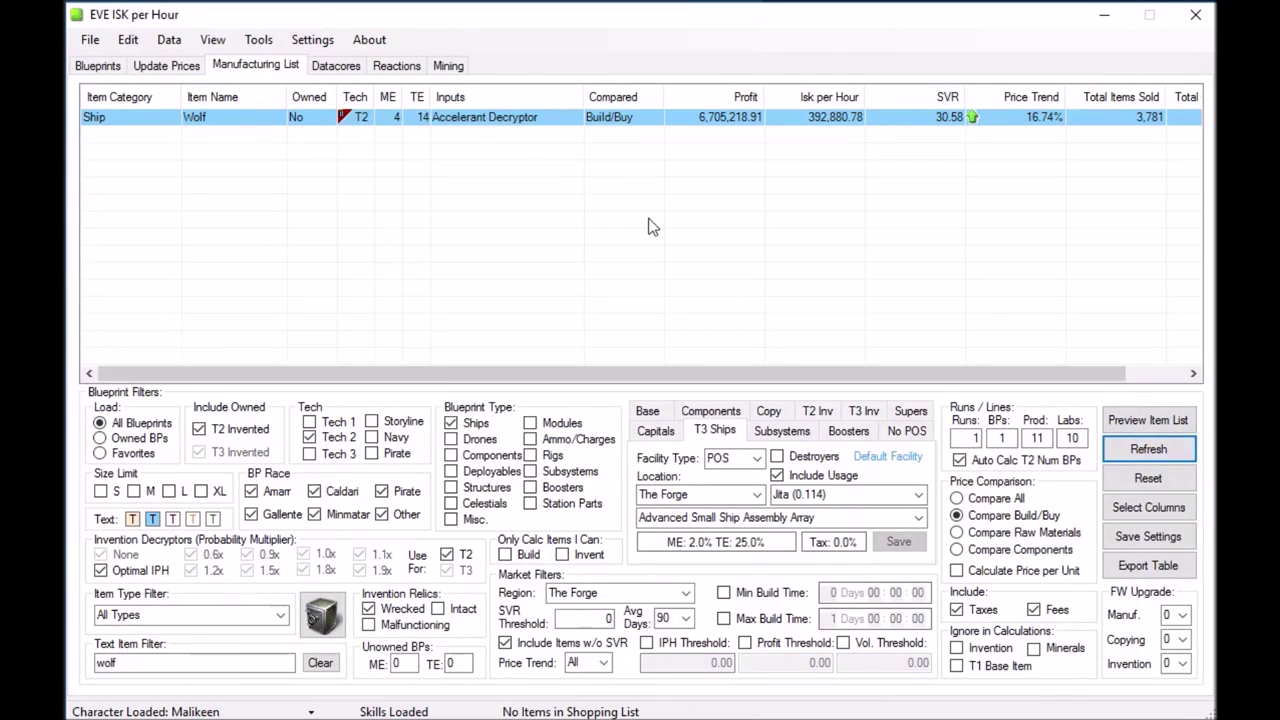
left_click(130, 572)
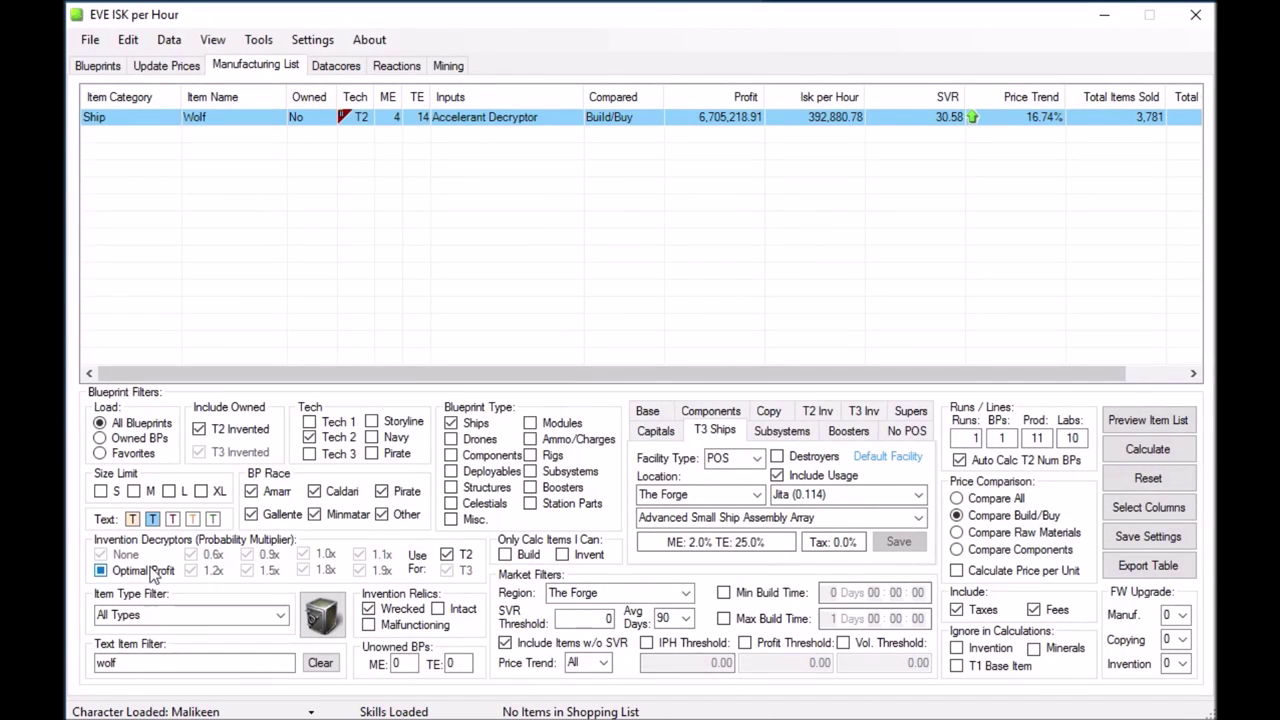
left_click(1146, 449)
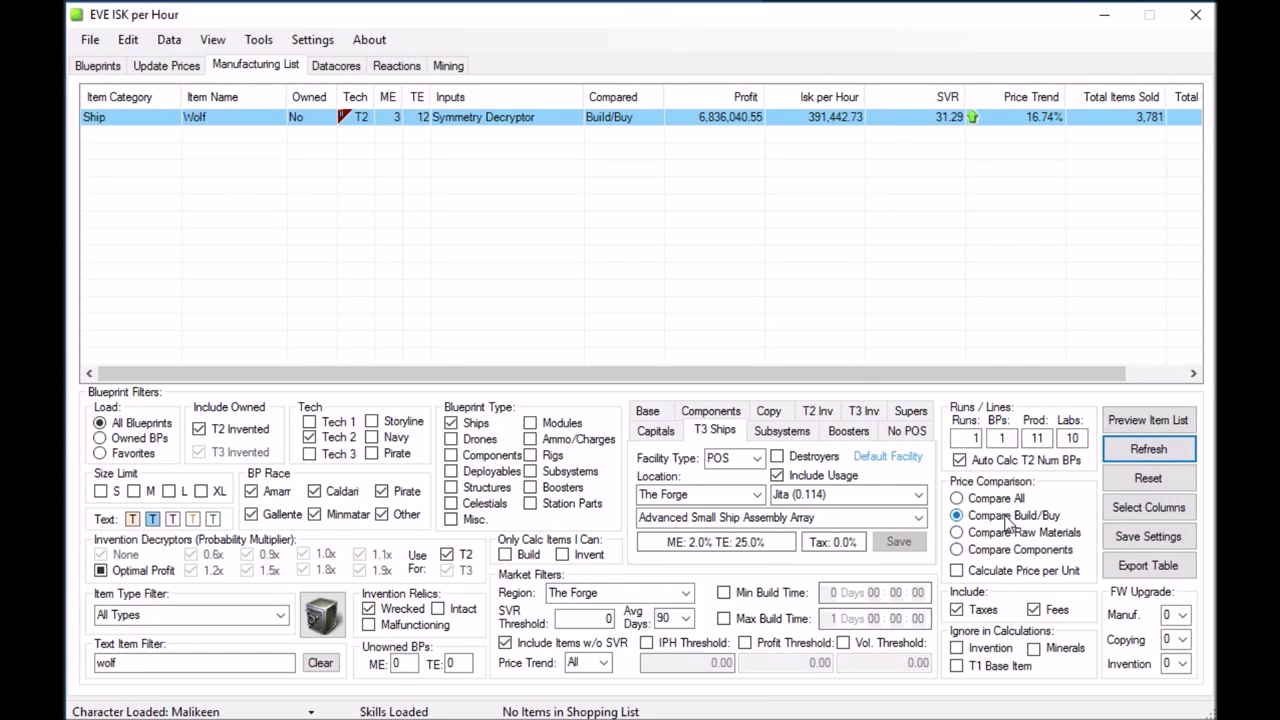
Include Tech 1 ship blueprints, clear the 'wolf' filter, and preview the unfiltered list.
left_click(97, 65)
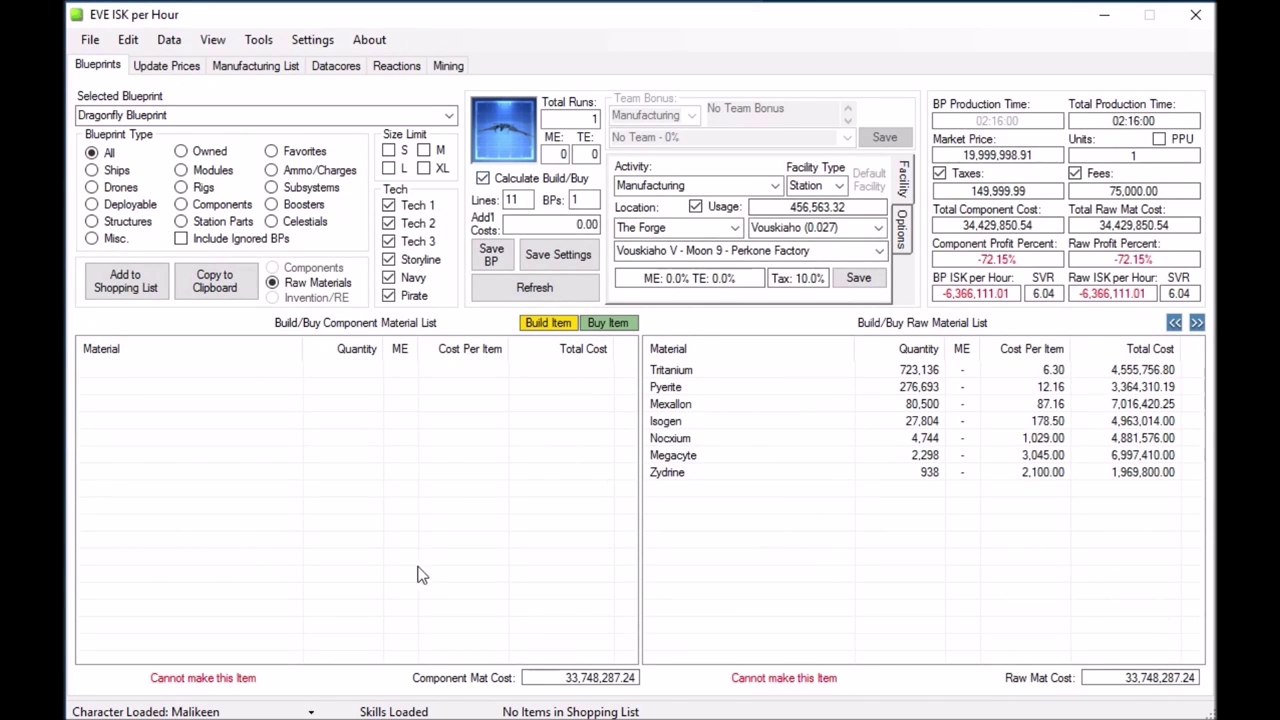
left_click(275, 68)
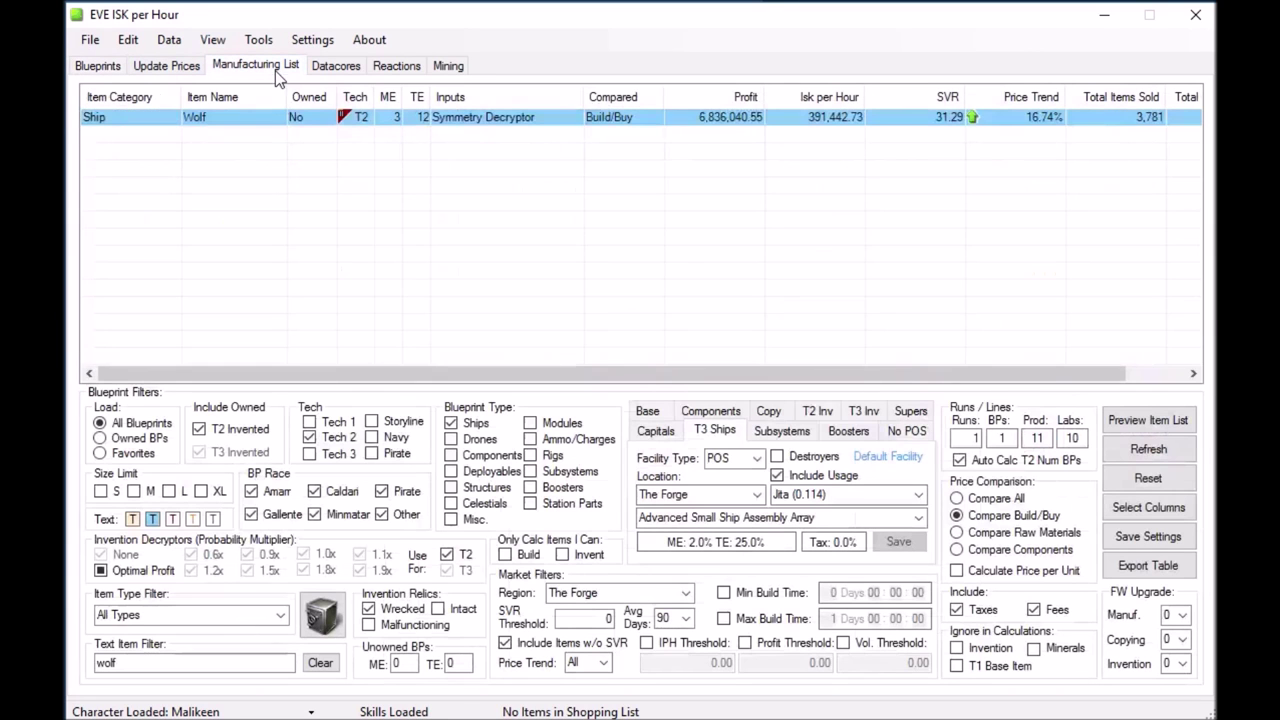
left_click(340, 423)
left_click(474, 426)
left_click(474, 426)
left_click(320, 663)
left_click(1148, 420)
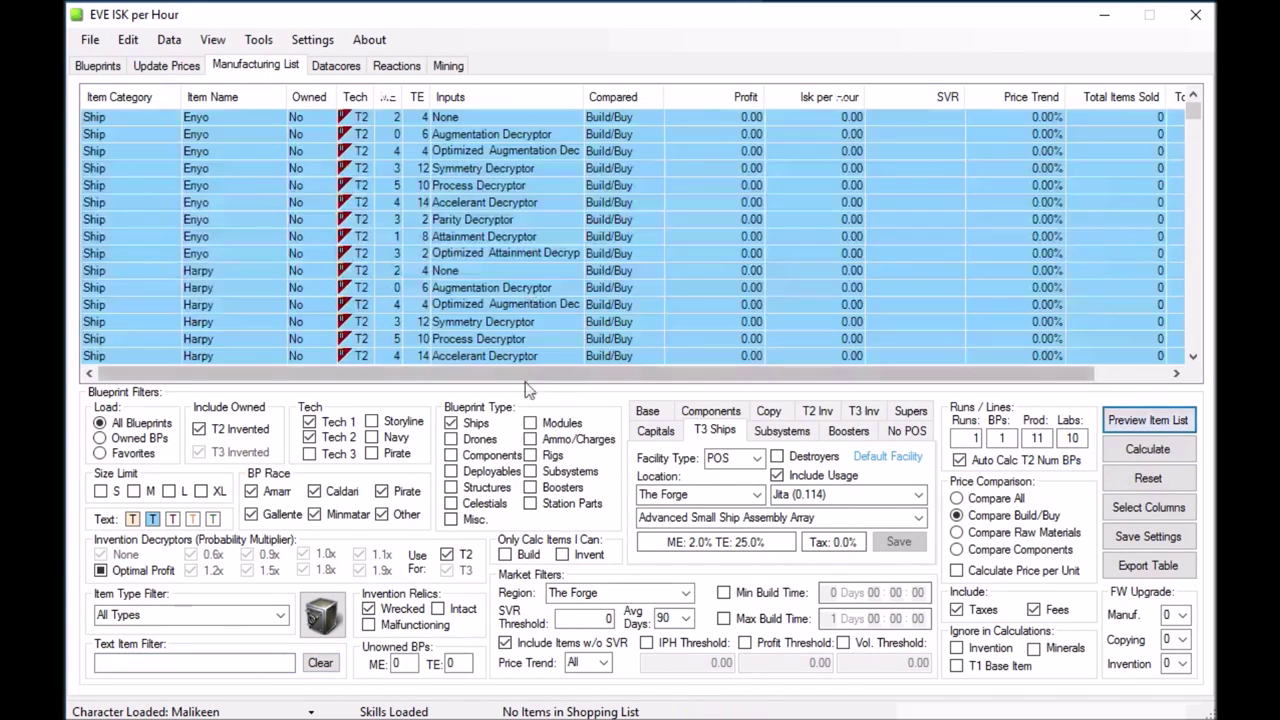
Turn off Optimal and every decryptor multiplier, then calculate all ships using Compare All pricing.
left_click(117, 576)
left_click(266, 555)
left_click(266, 570)
left_click(324, 555)
left_click(324, 570)
left_click(381, 555)
left_click(381, 570)
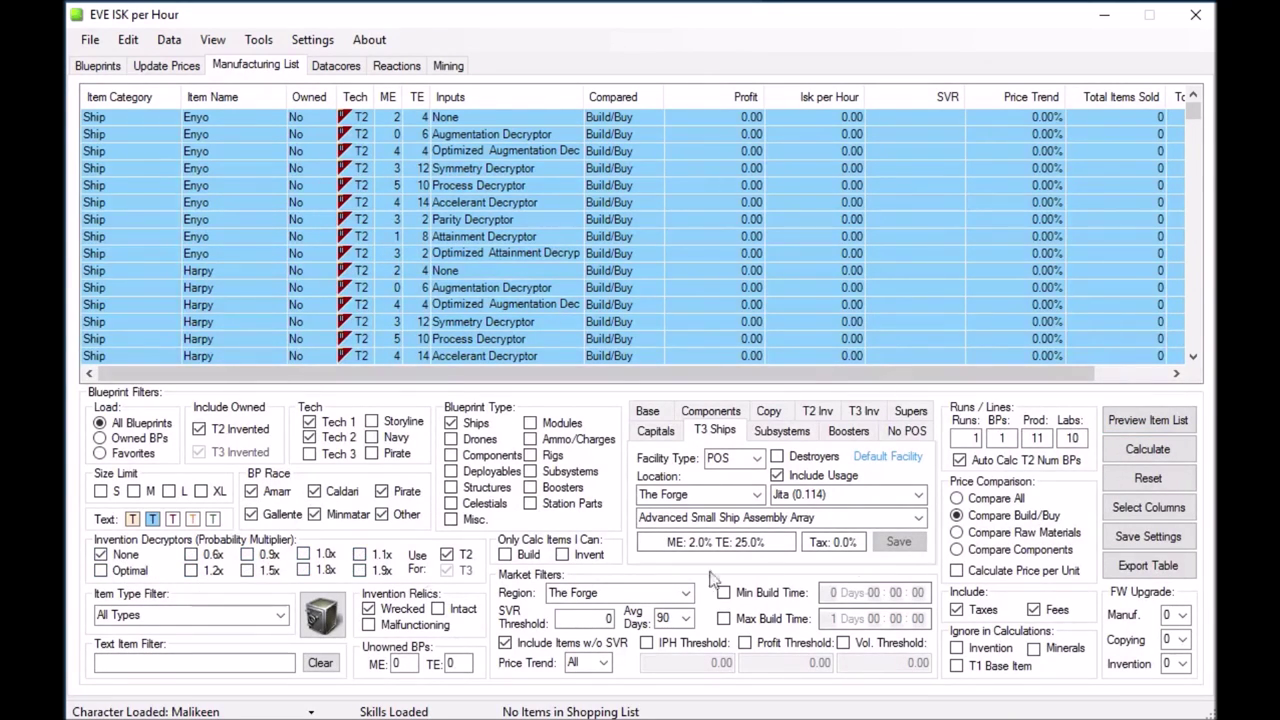
left_click(1148, 420)
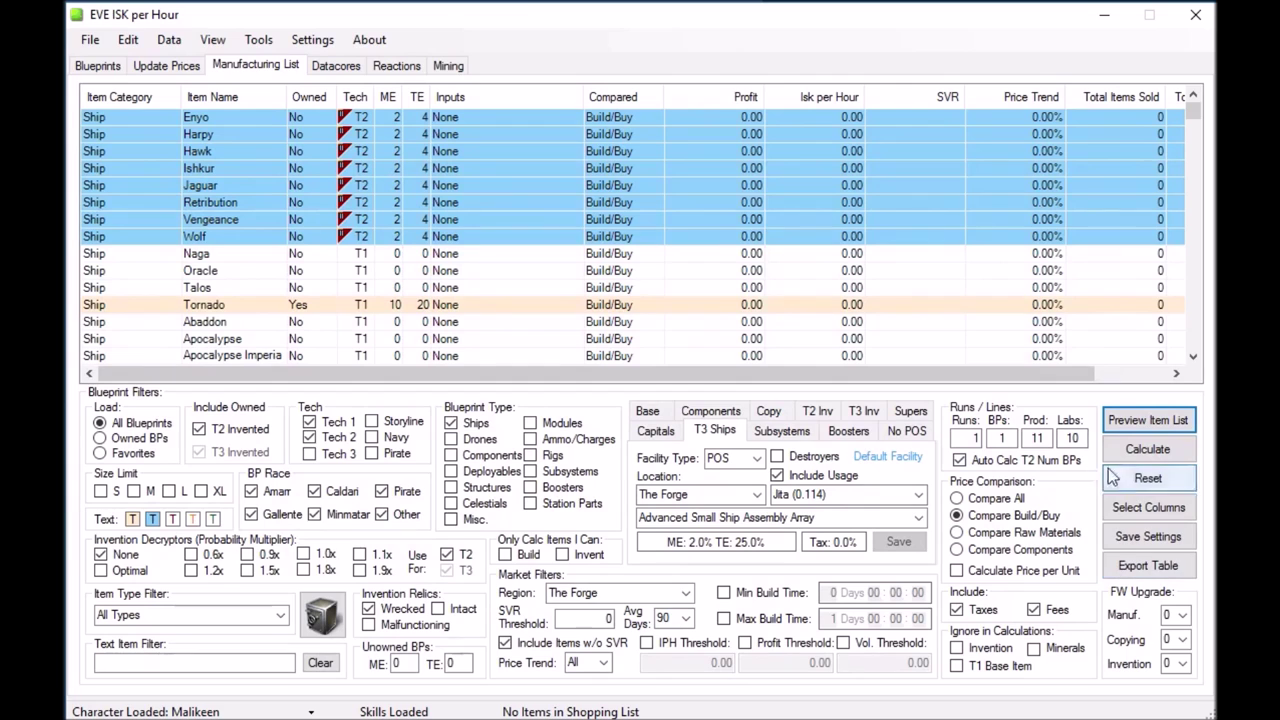
left_click(1012, 500)
left_click(1130, 457)
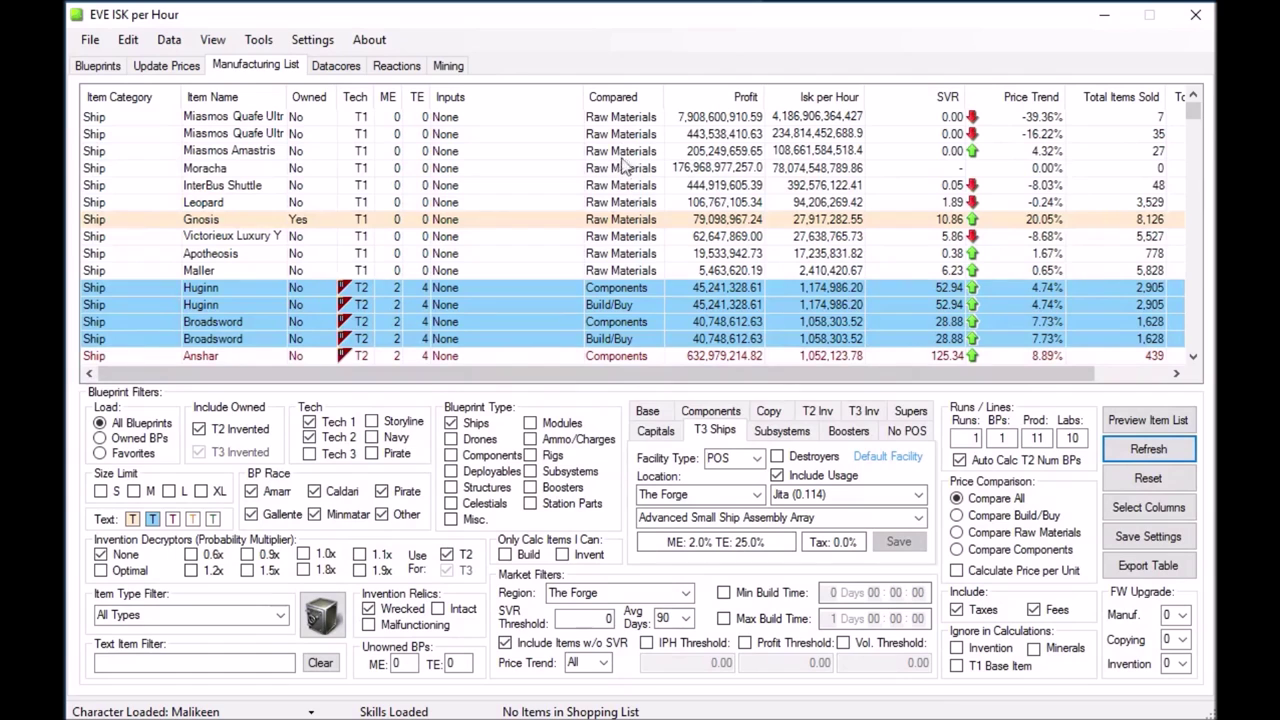
Select the Huginn and Broadsword Components and Build/Buy rows, then switch to the Blueprints view.
left_click(618, 291)
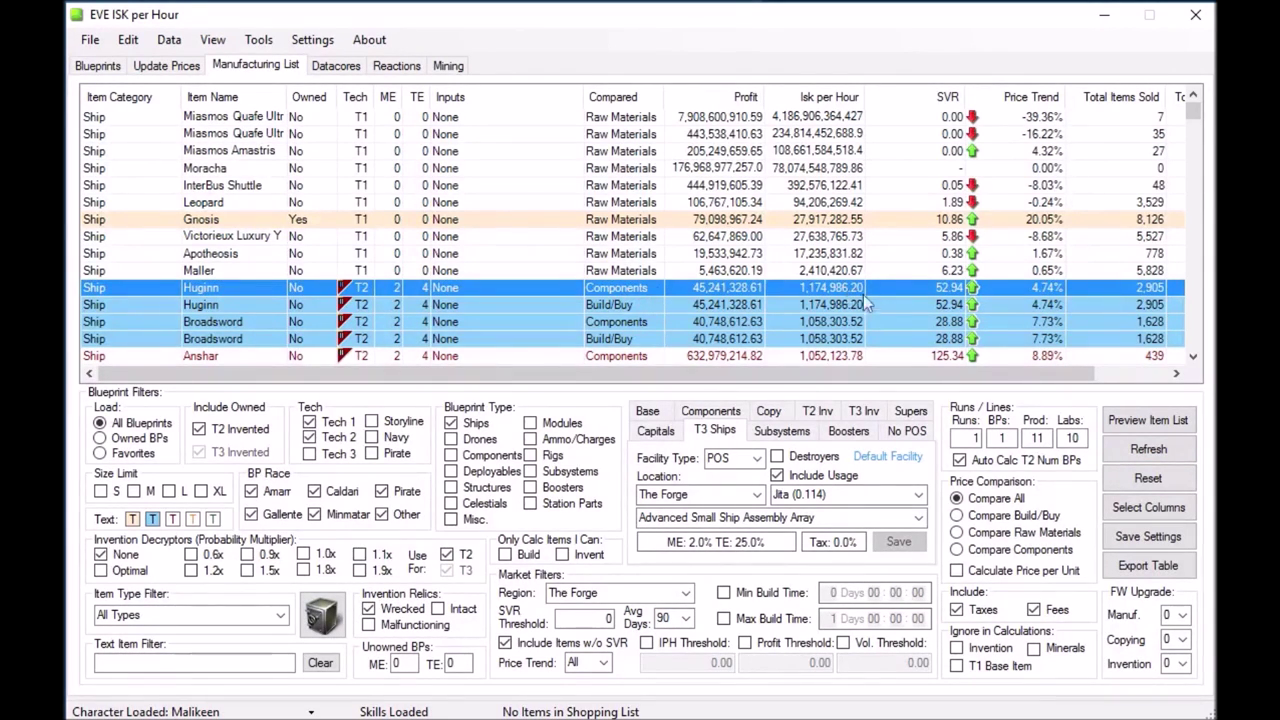
left_click(640, 307, "ctrl")
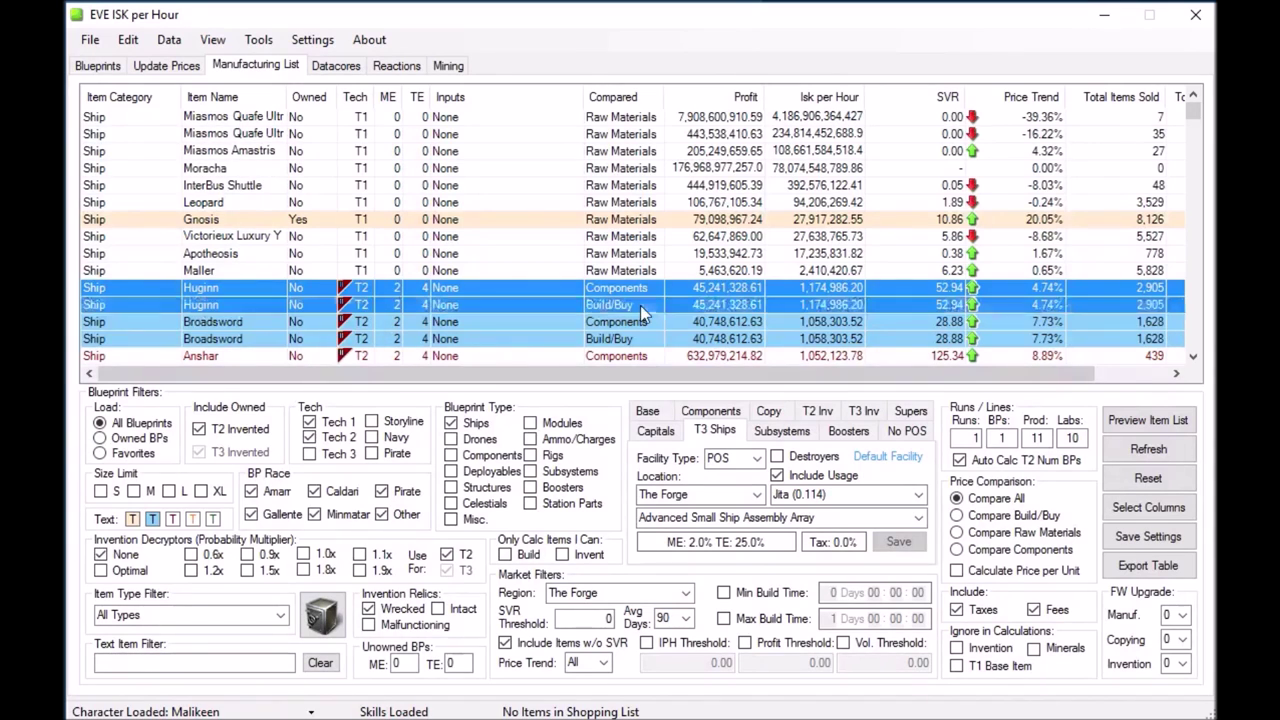
left_click(636, 324, "ctrl")
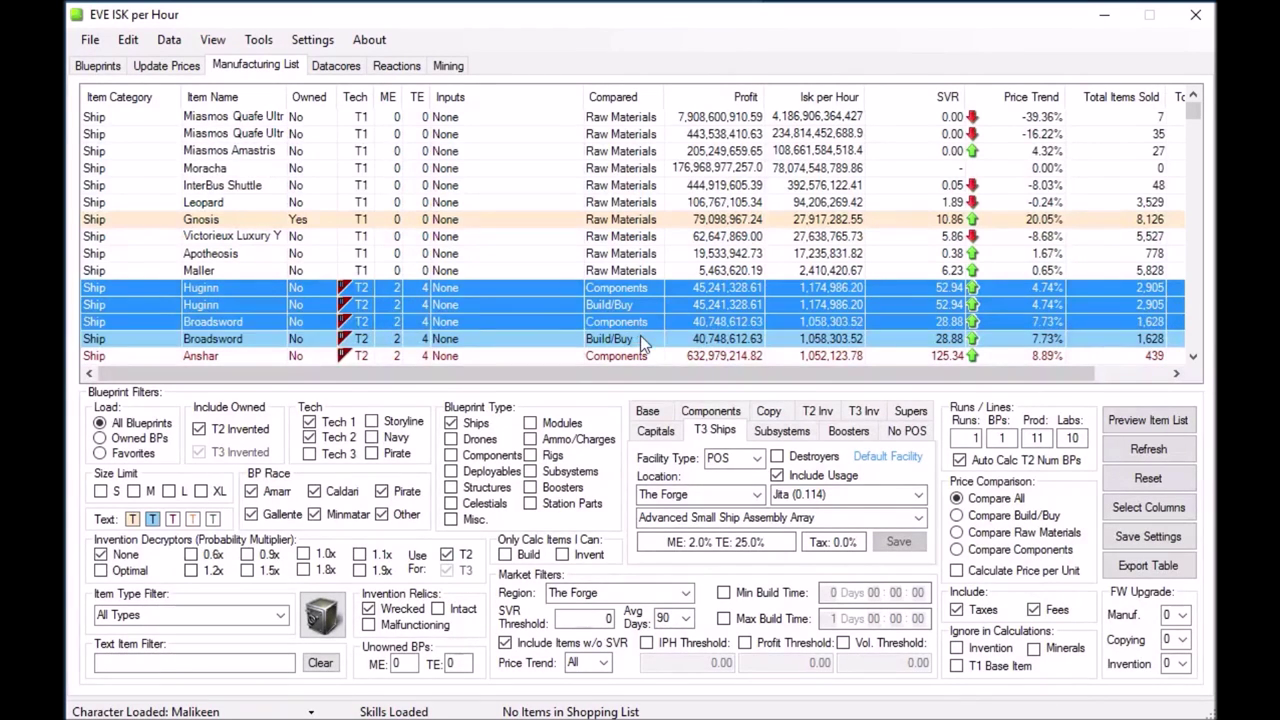
left_click(640, 338, "ctrl")
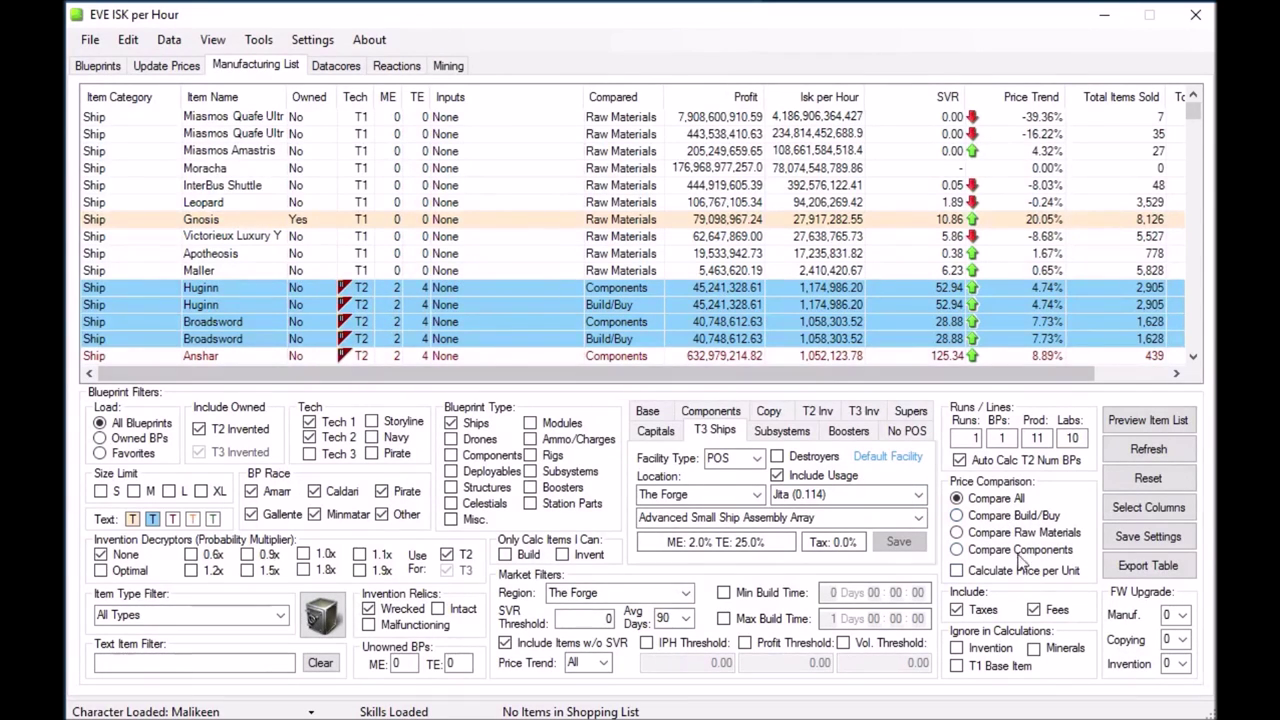
left_click(97, 65)
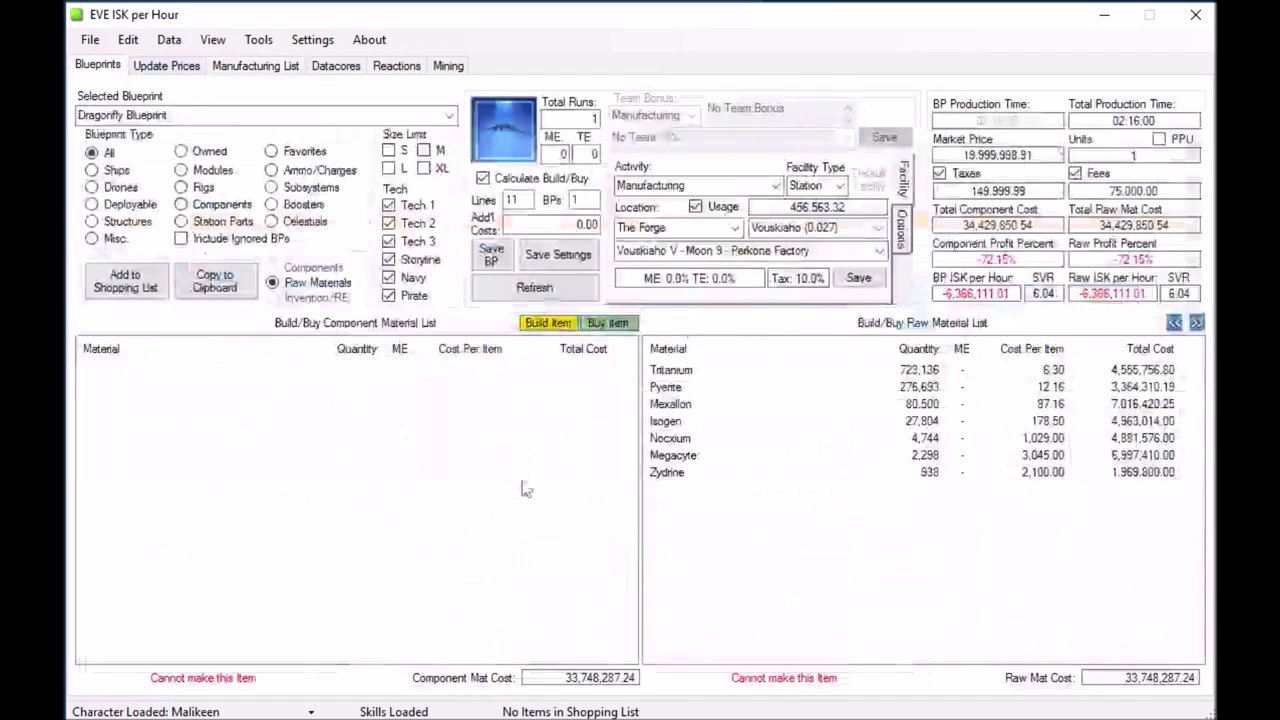
Load the Broadsword Blueprint by searching 'broa' in the Selected Blueprint list.
left_click(450, 116)
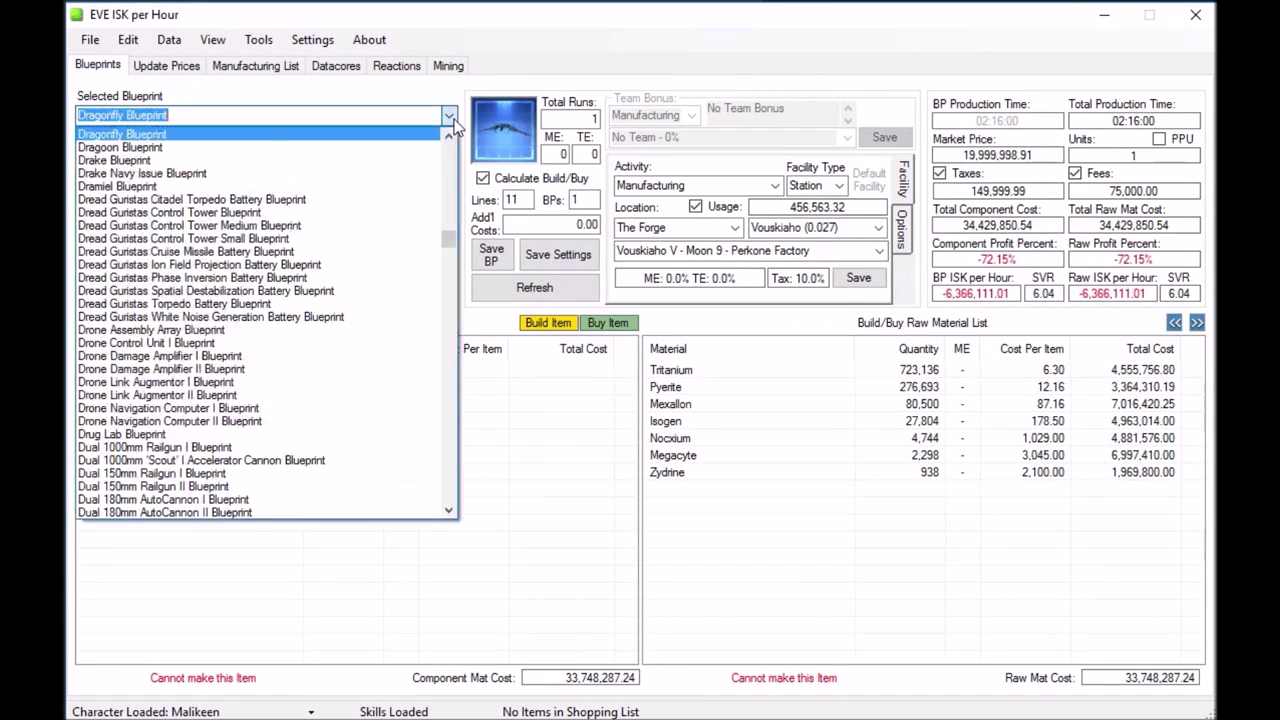
type("broa")
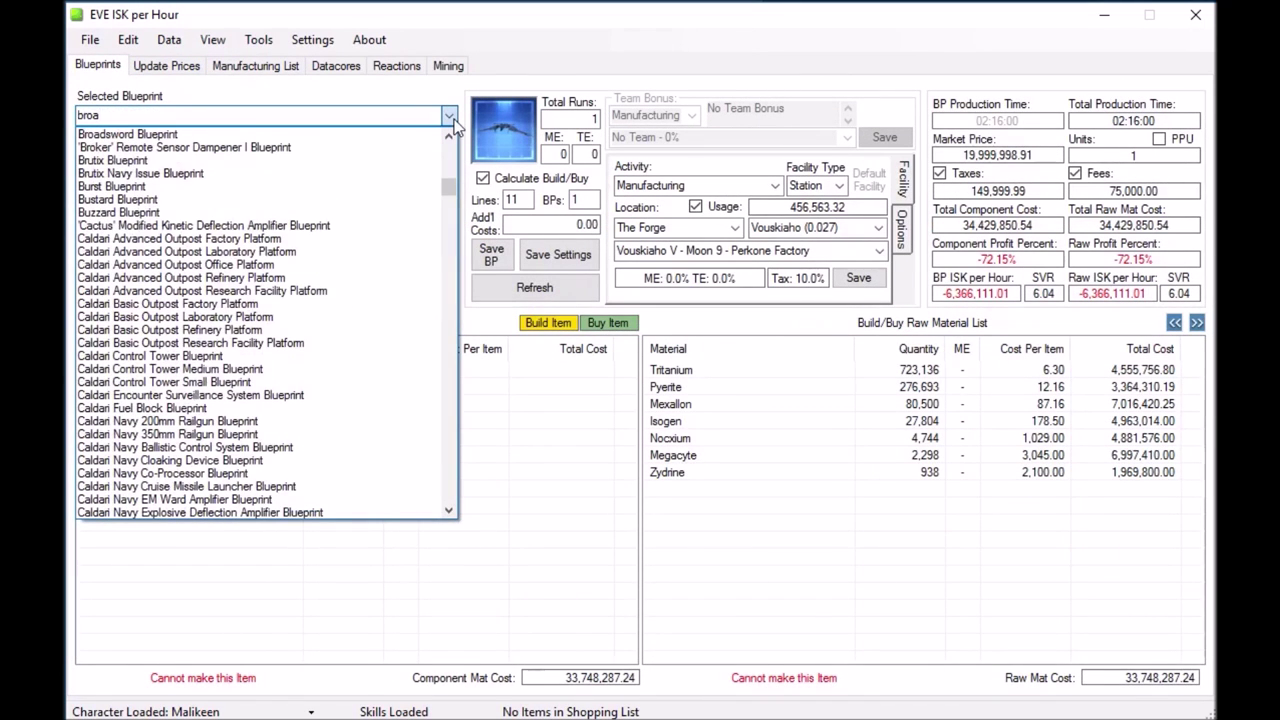
left_click(127, 134)
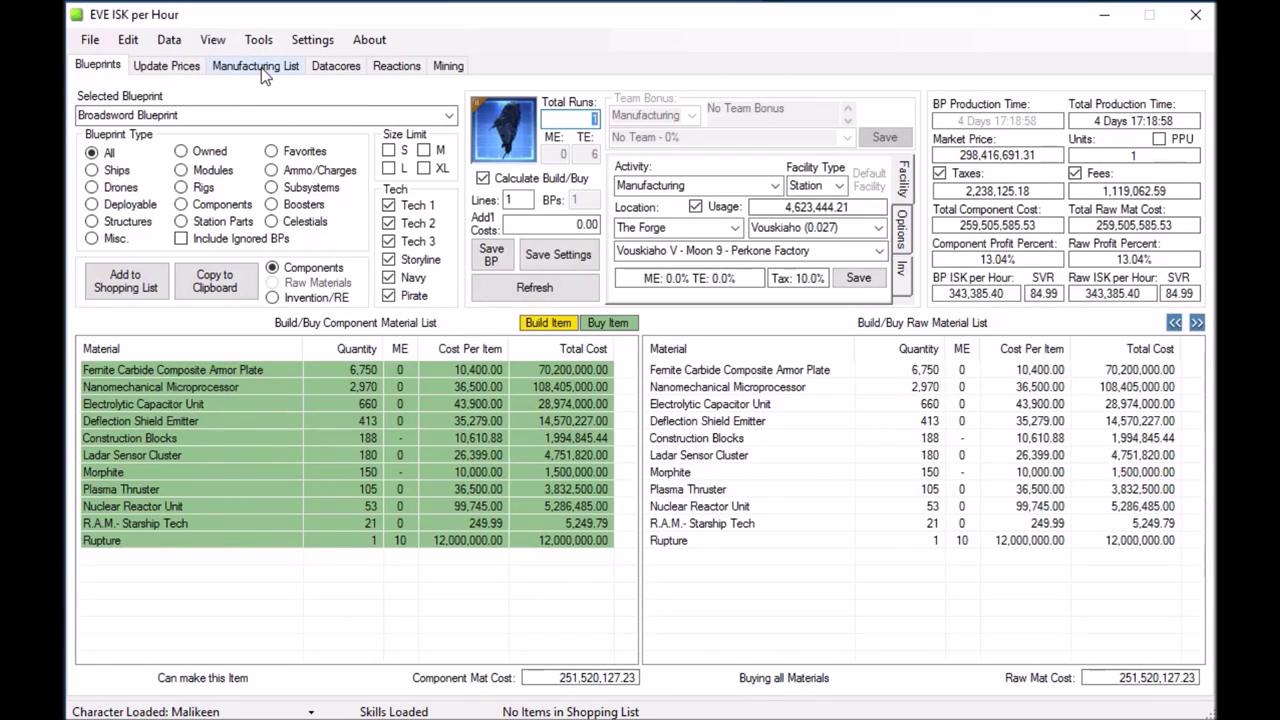
Check the Manufacturing List, then switch the blueprint view to the Buzzard Blueprint.
left_click(261, 67)
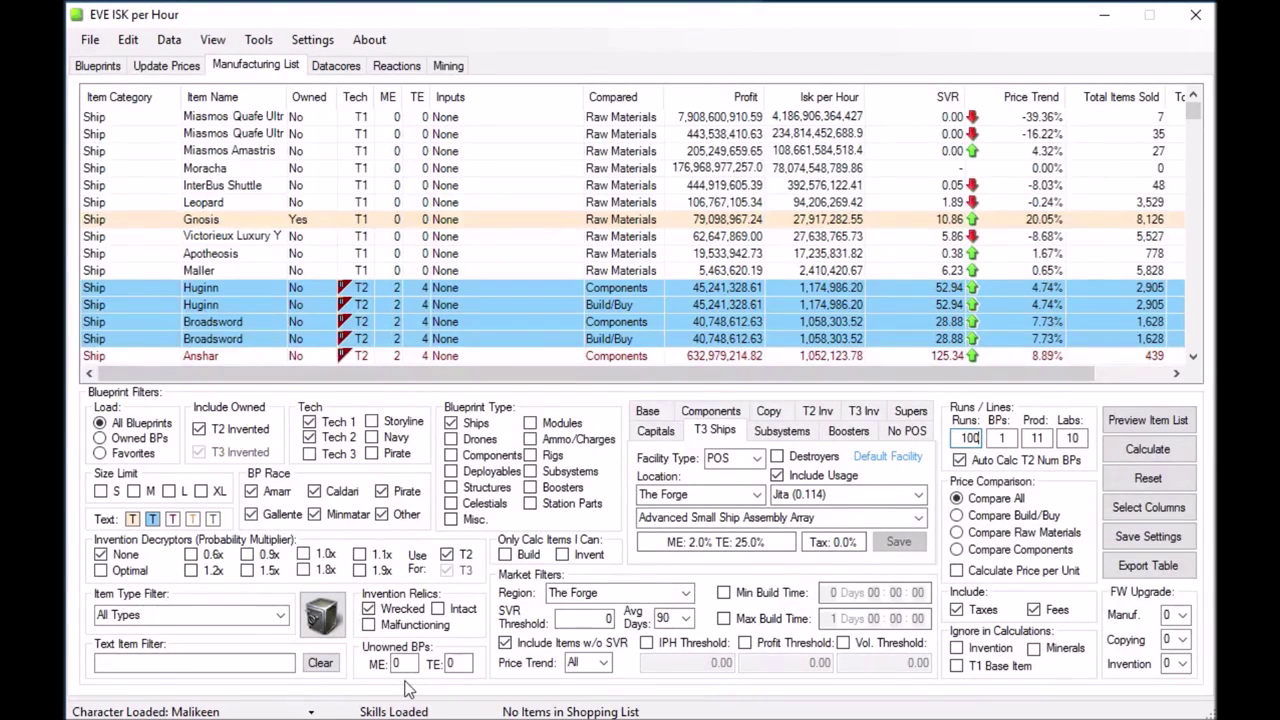
left_click(98, 67)
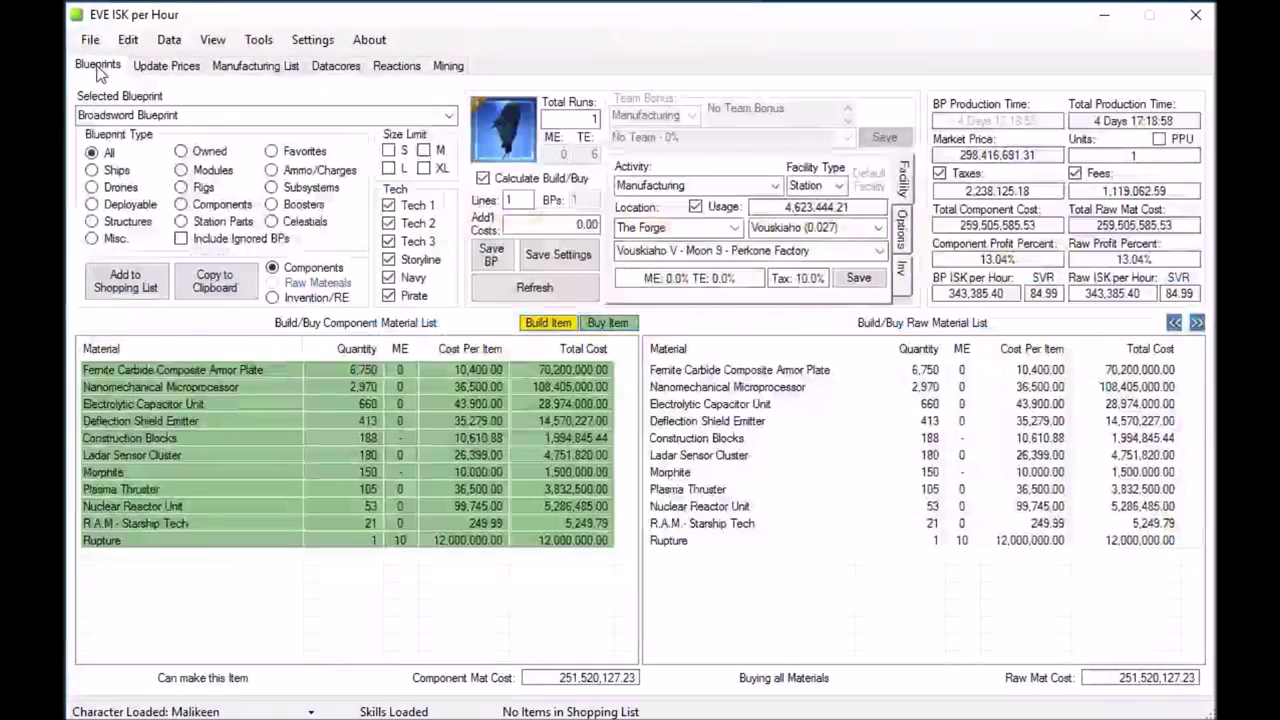
left_click(450, 117)
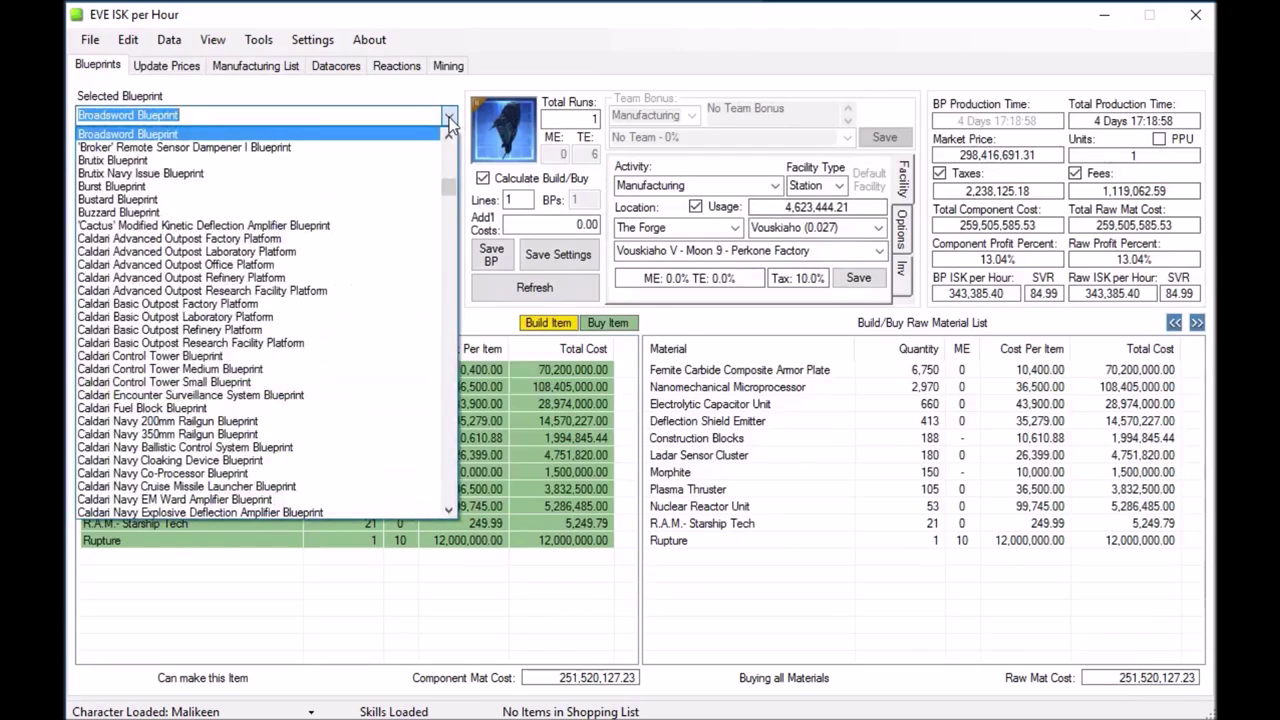
left_click(388, 212)
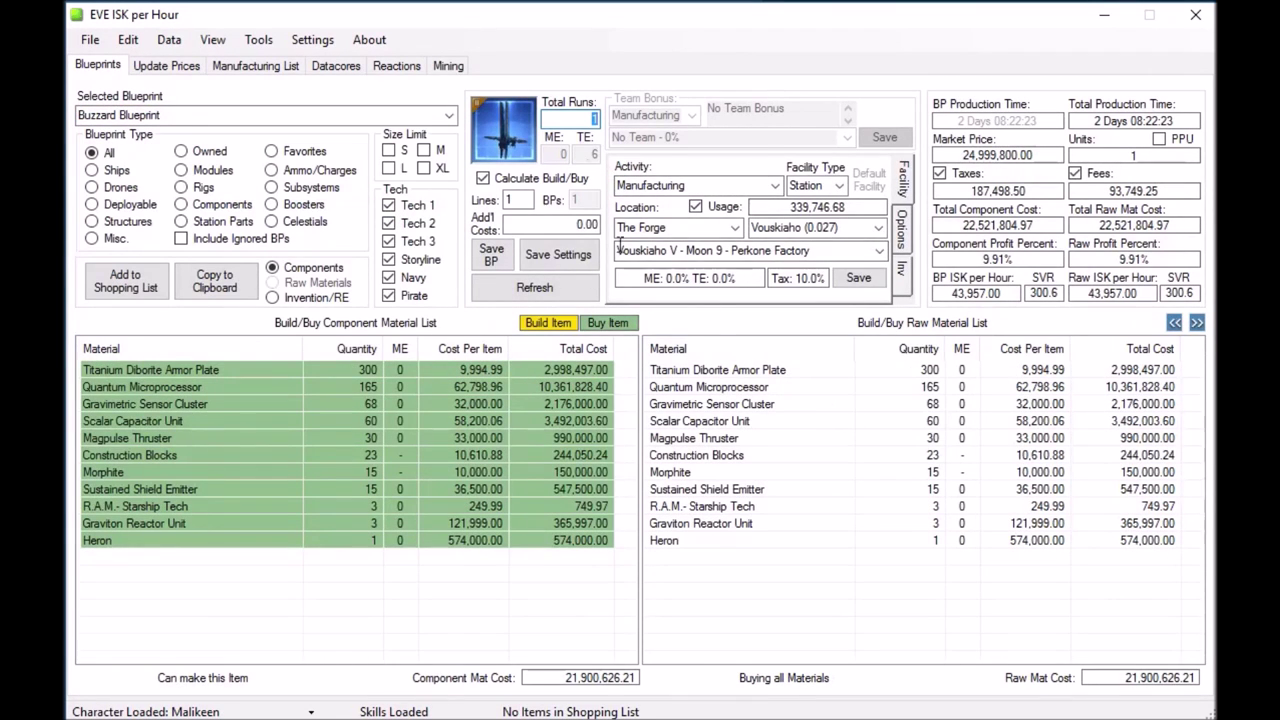
Invent the Buzzard with no decryptor and set Total Runs to 100.
left_click(900, 272)
left_click(820, 202)
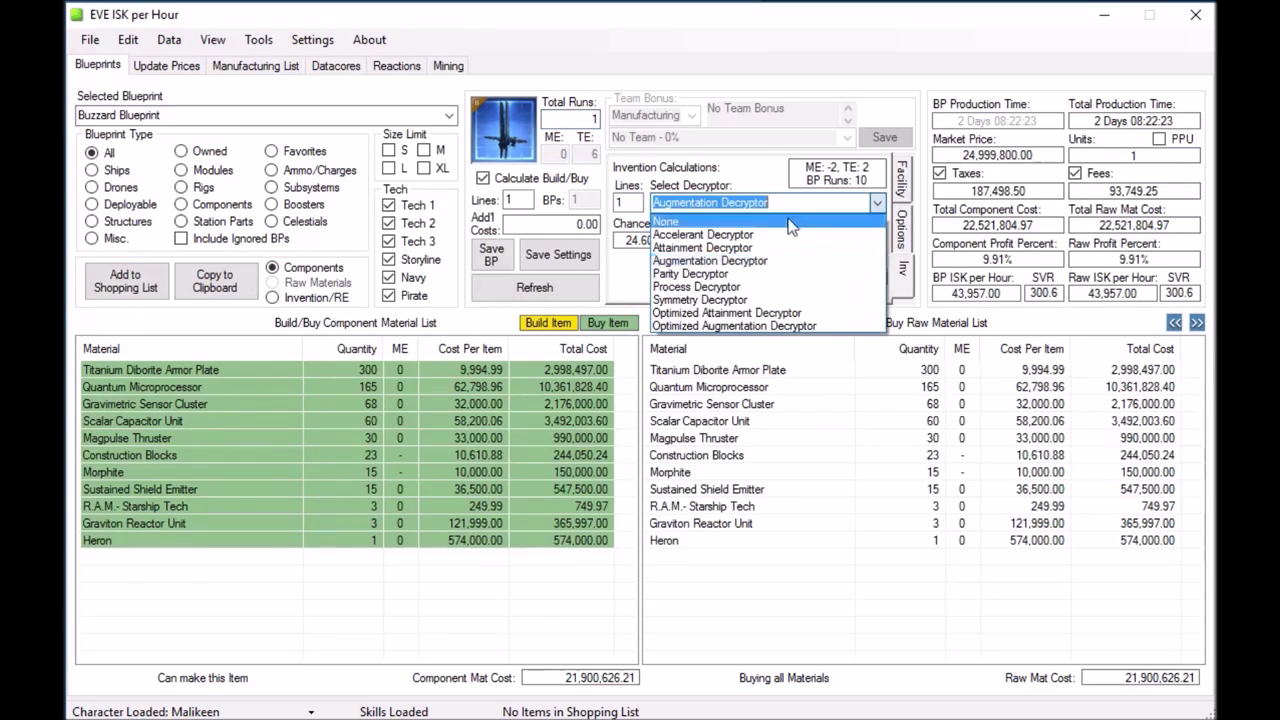
left_click(785, 218)
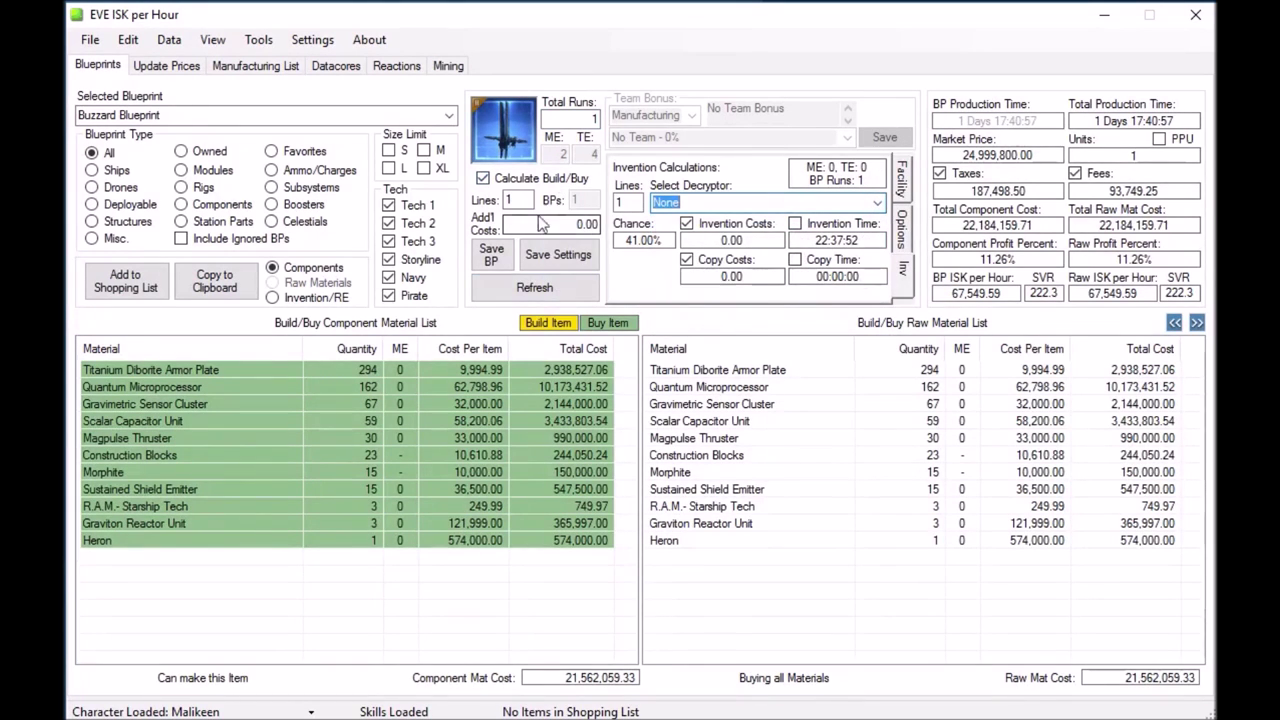
left_click(573, 121)
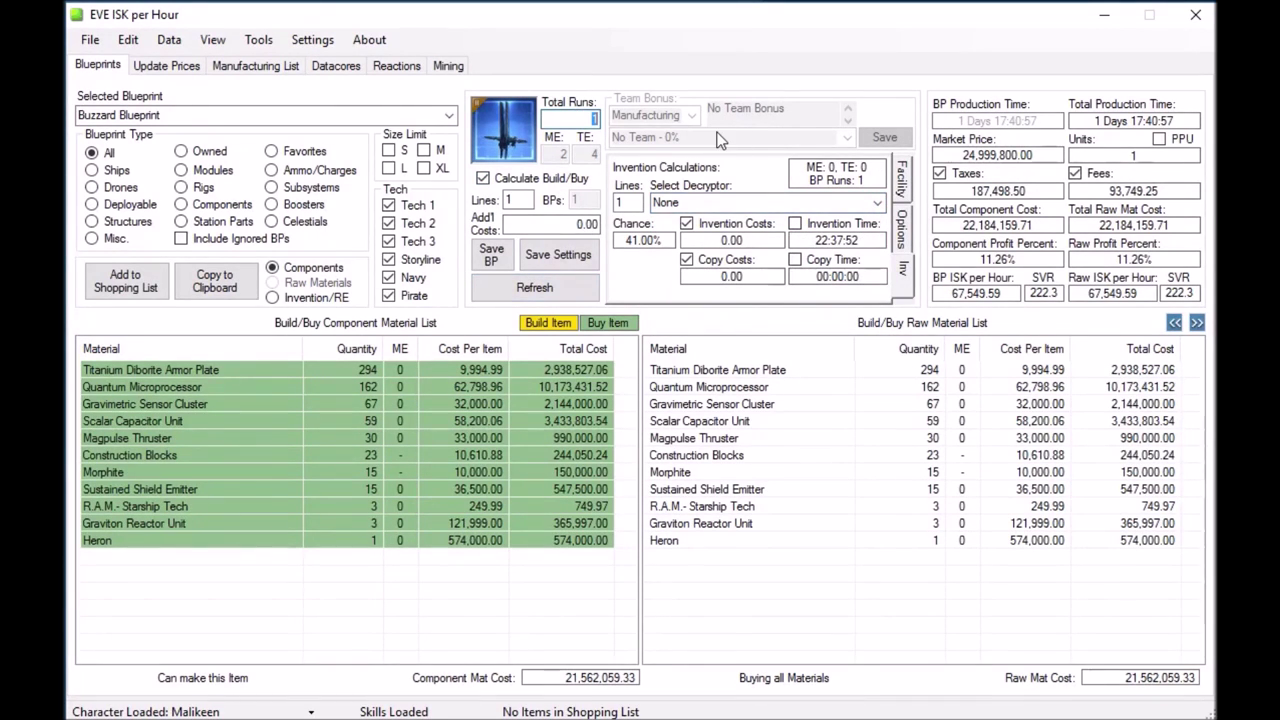
type("100")
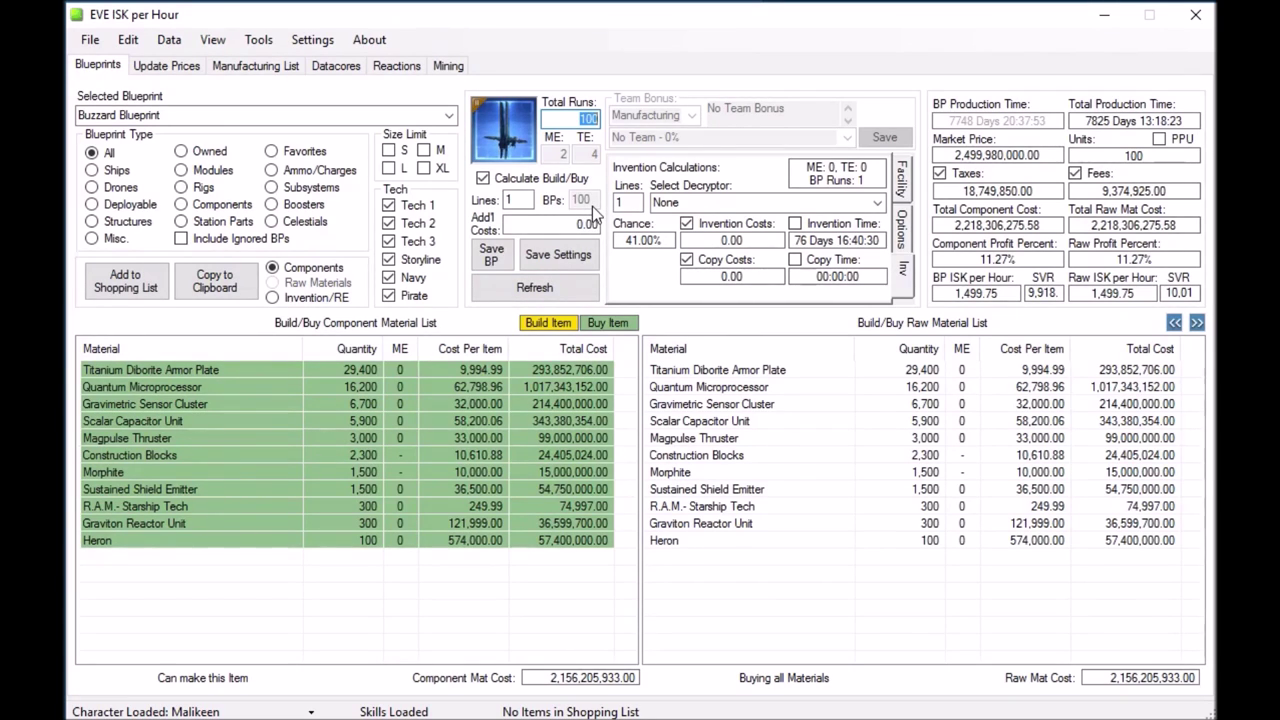
left_click(902, 228)
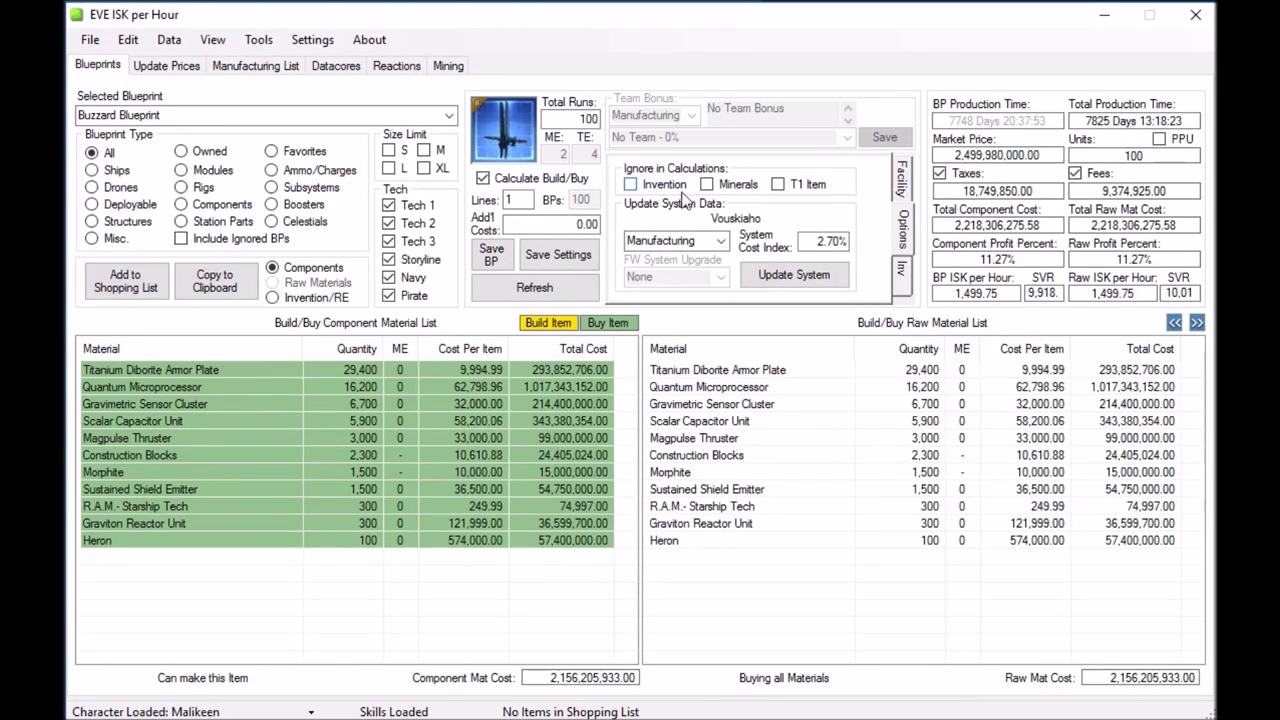
Include invention time in the Buzzard invention calculations and recalculate.
left_click(904, 272)
left_click(903, 180)
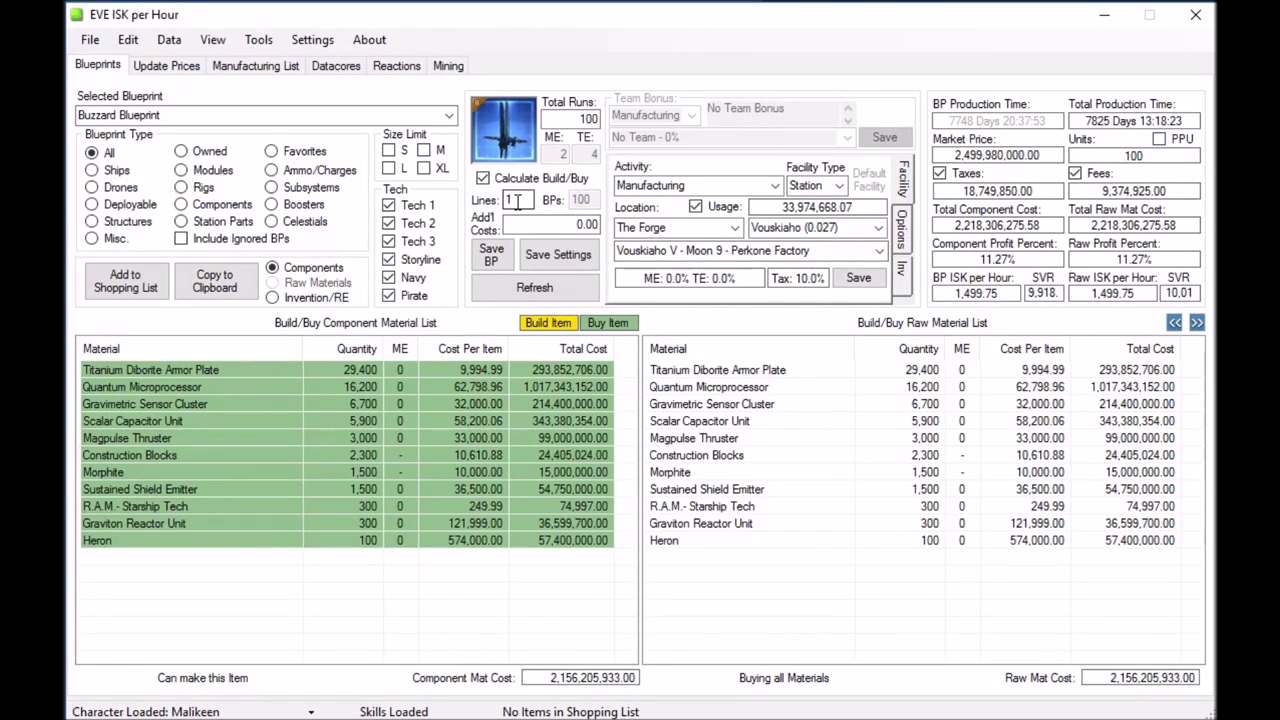
left_click(903, 270)
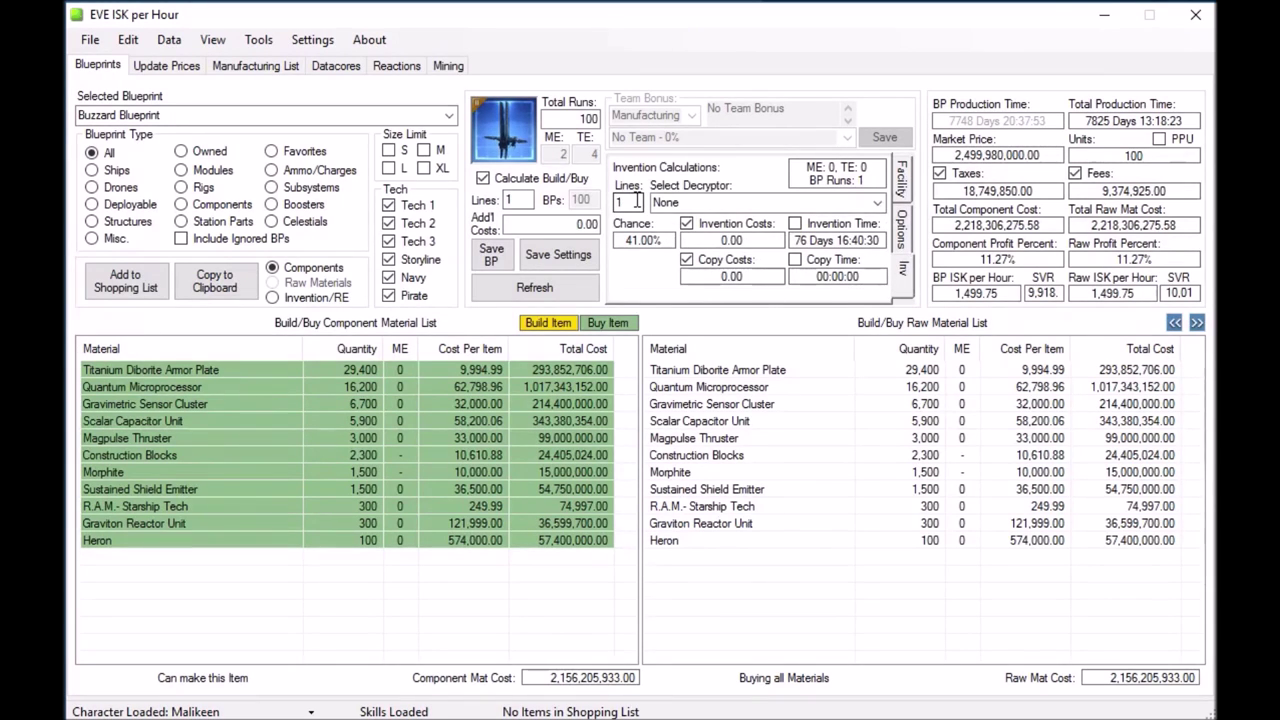
left_click(637, 203)
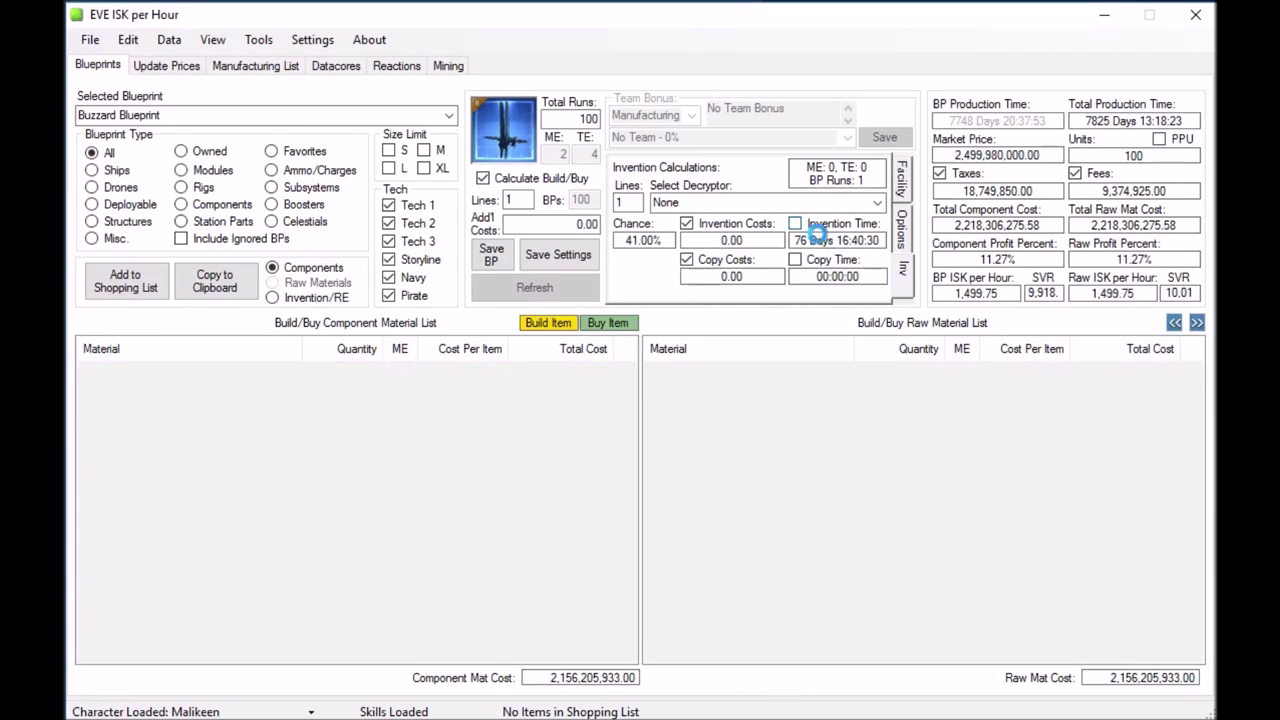
left_click(816, 242)
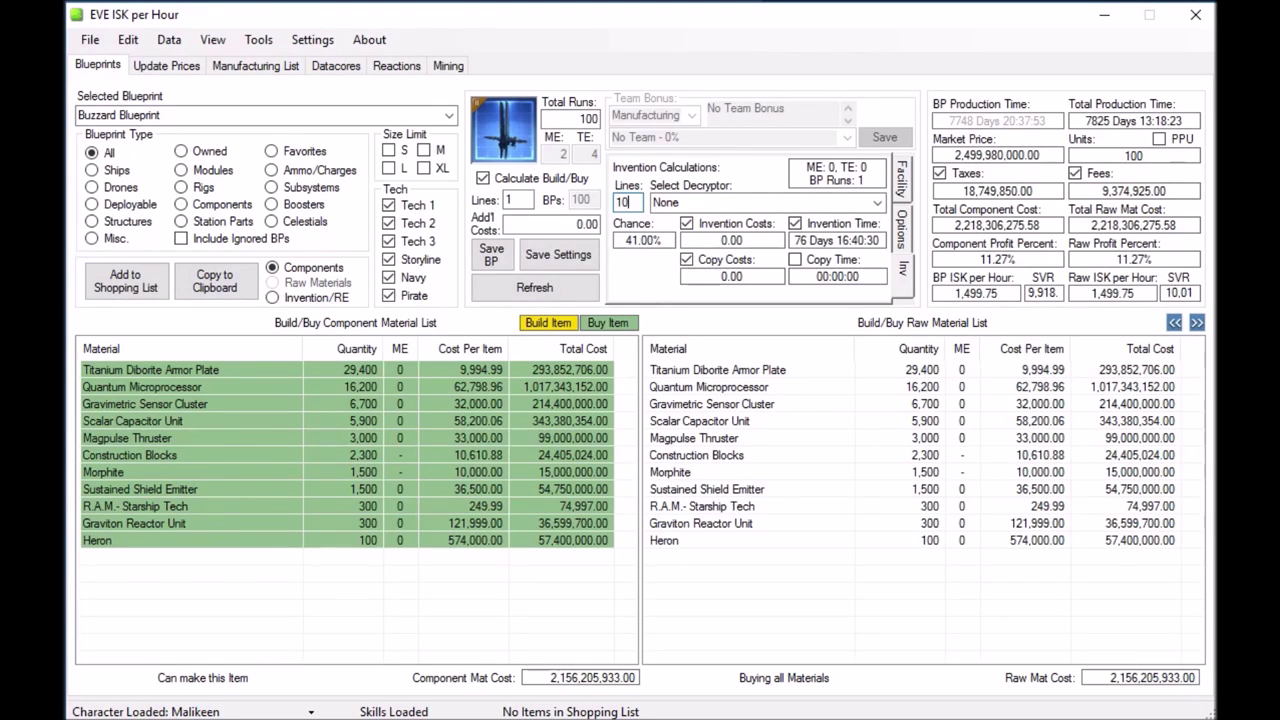
left_click(534, 287)
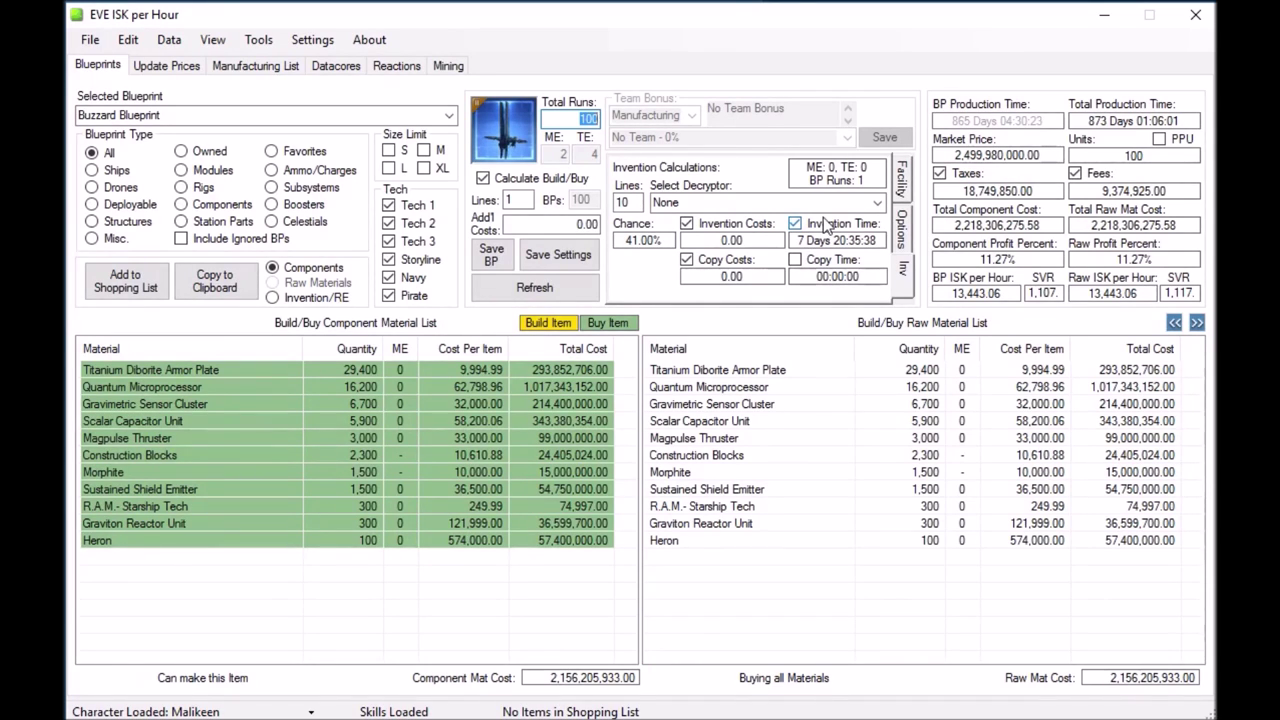
key("Return")
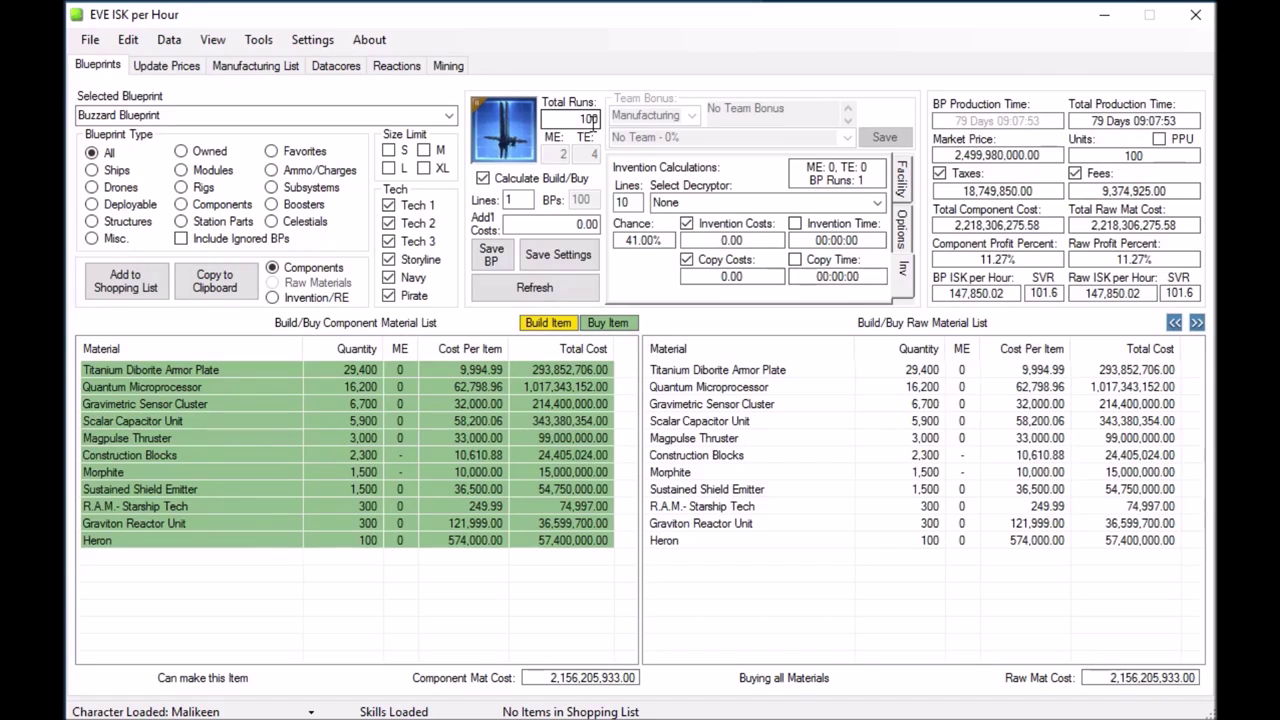
Set the invention lines to 10 and refresh the Buzzard calculation.
left_click(520, 199)
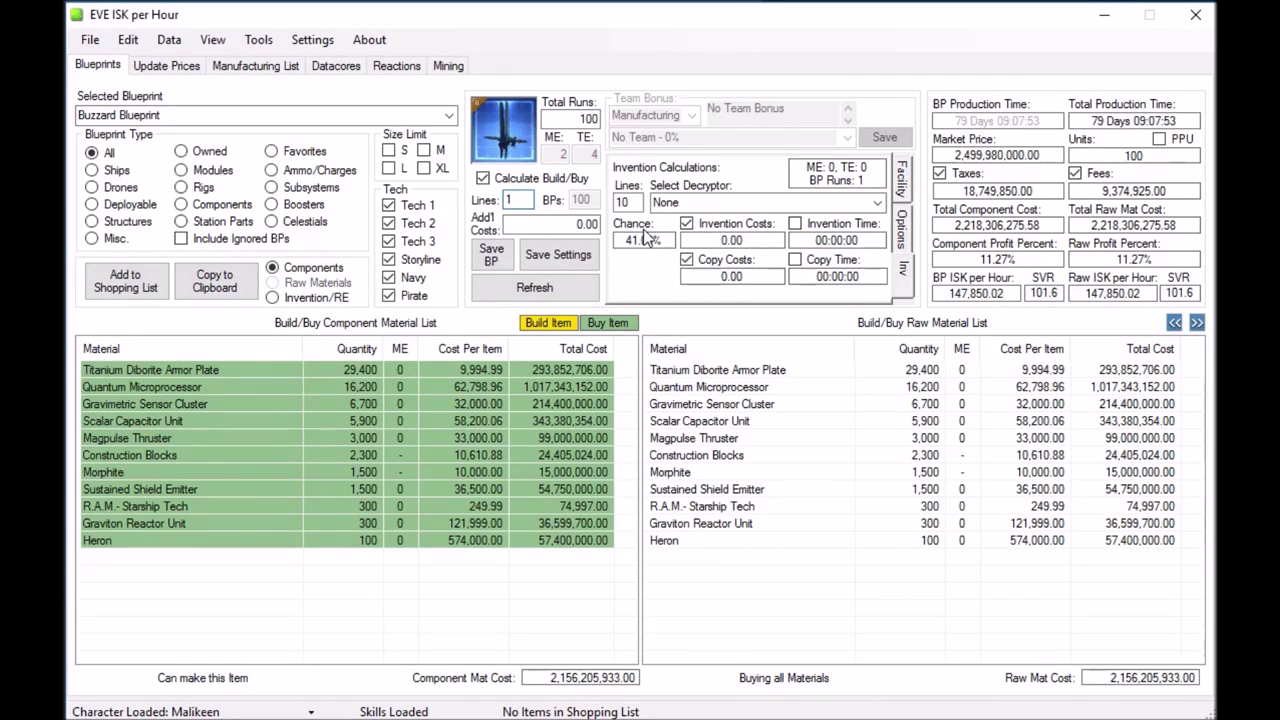
type("0")
left_click(491, 292)
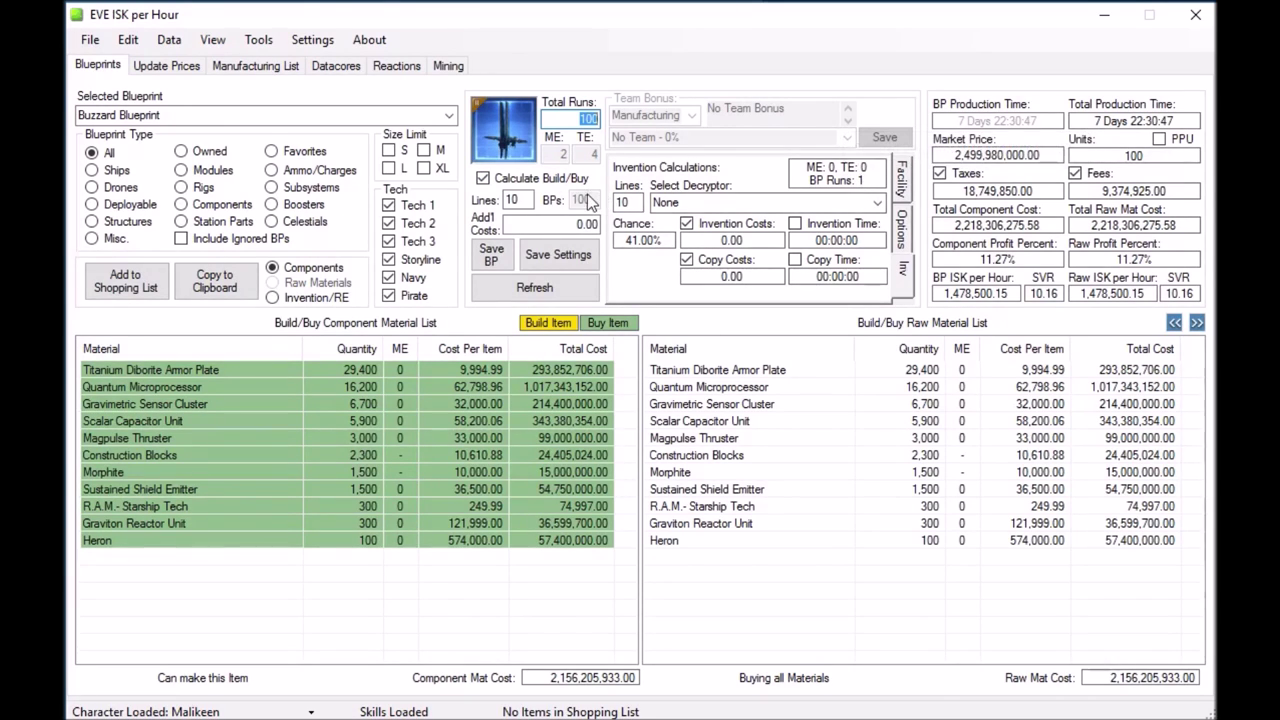
Use the Augmentation Decryptor for Buzzard invention, refresh, then view the Datacores page.
left_click(904, 232)
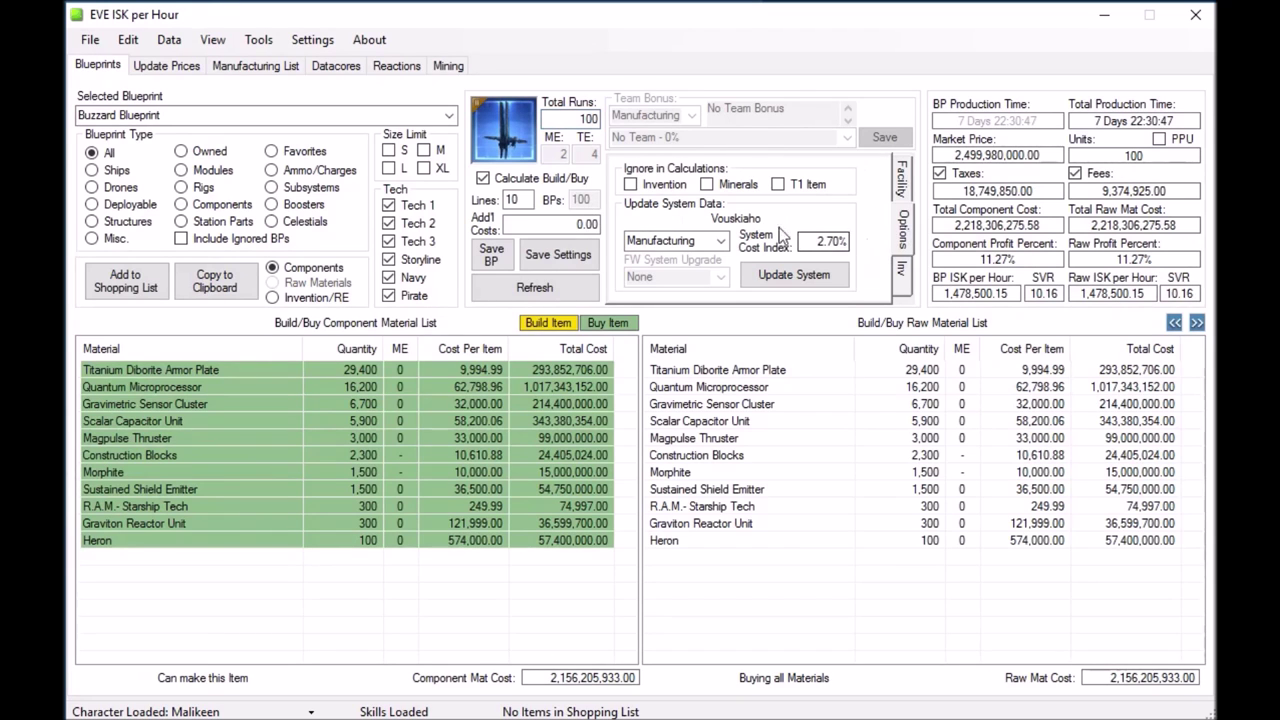
left_click(906, 282)
left_click(877, 203)
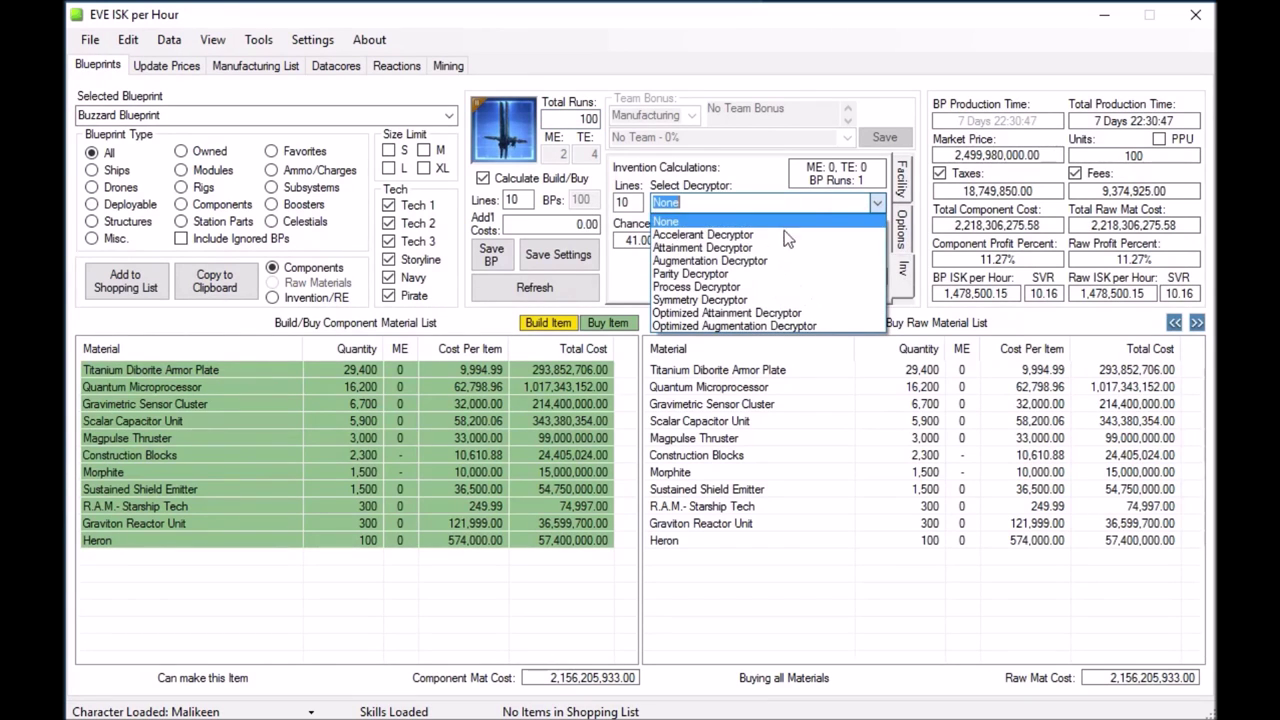
left_click(783, 260)
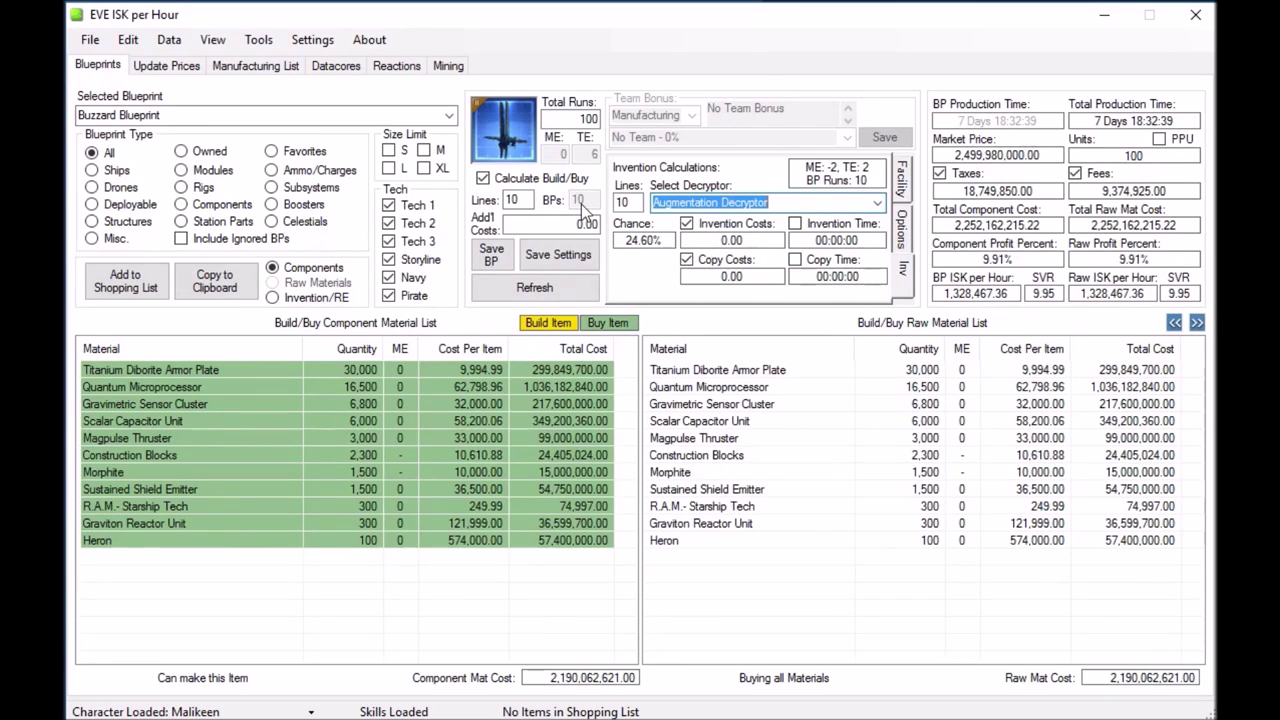
left_click(566, 290)
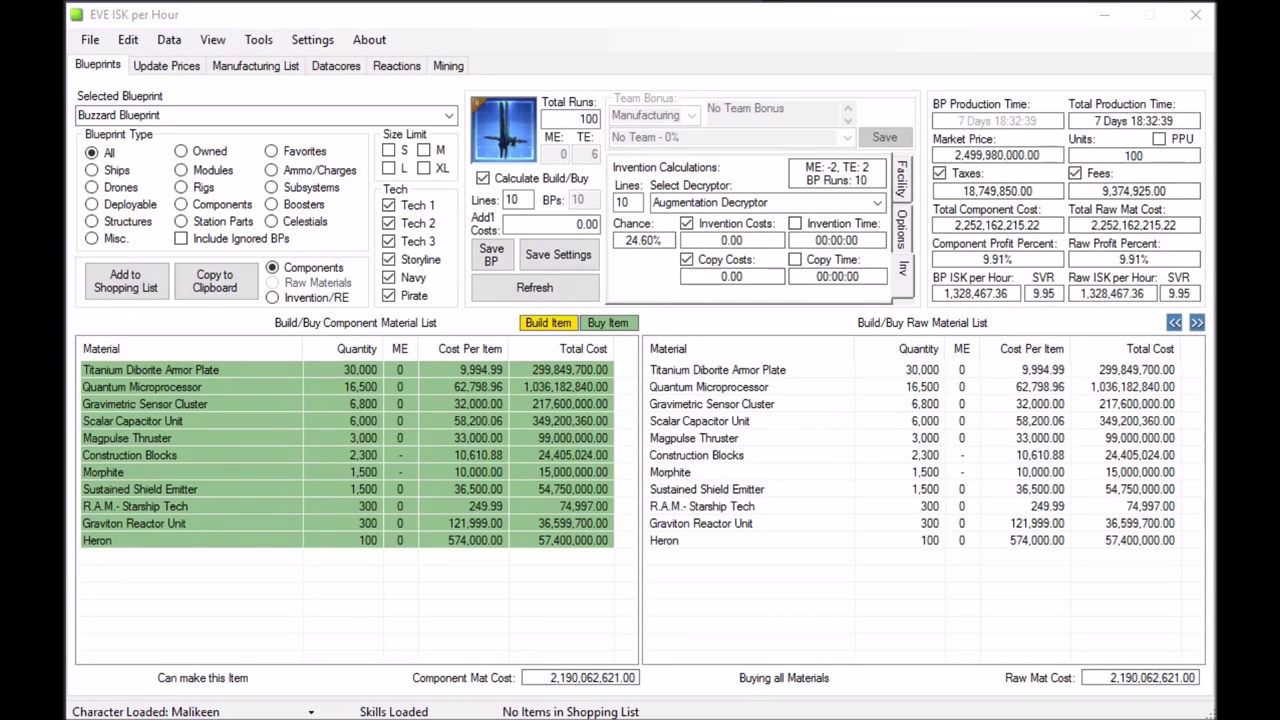
left_click(337, 70)
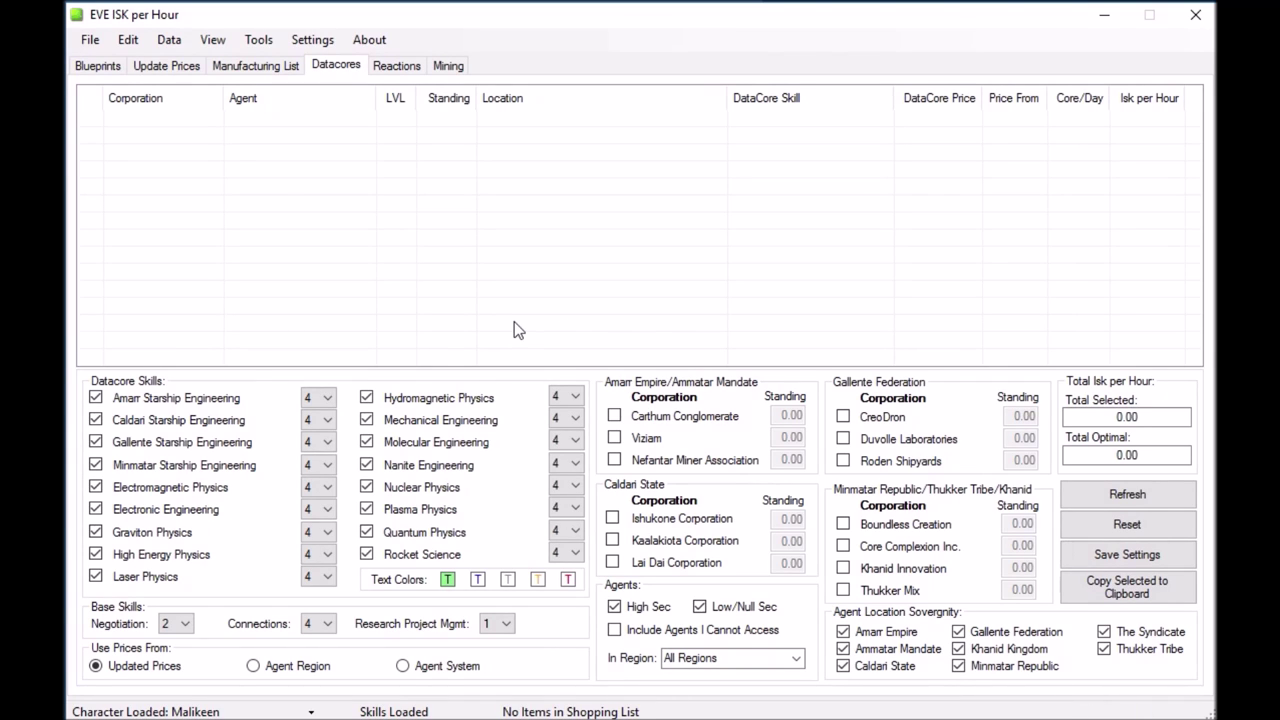
left_click(1100, 496)
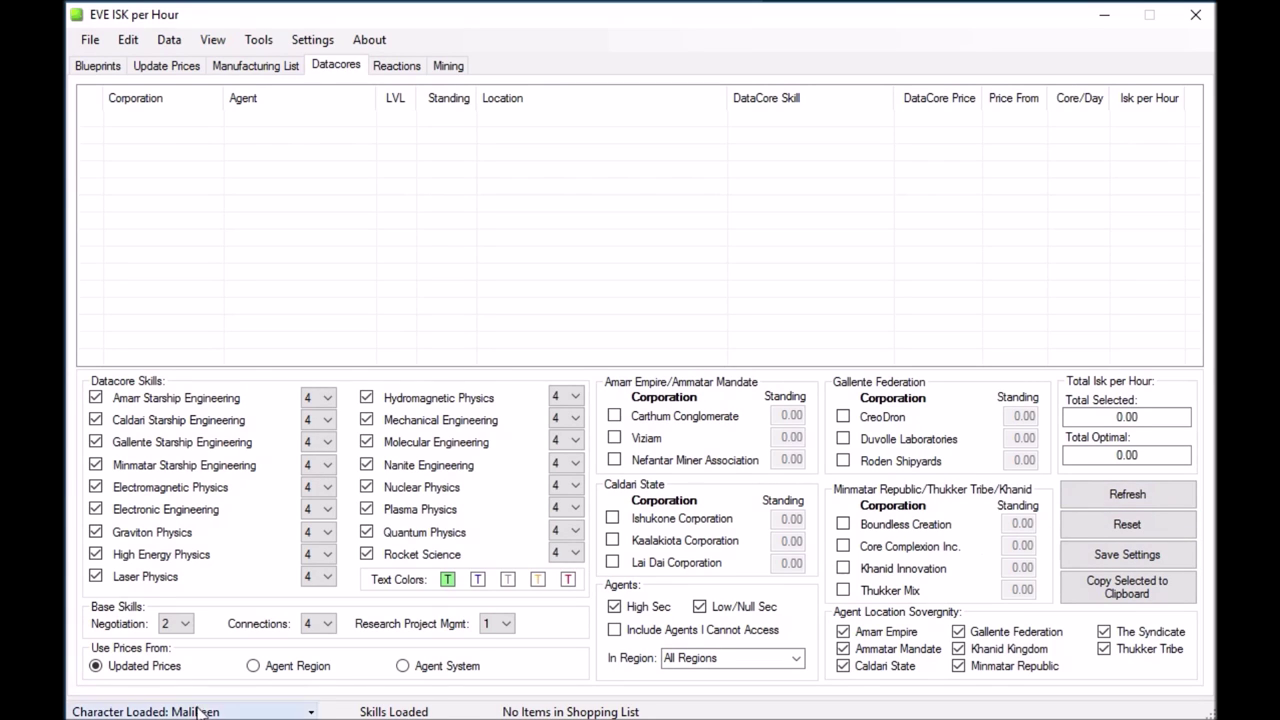
left_click(1117, 498)
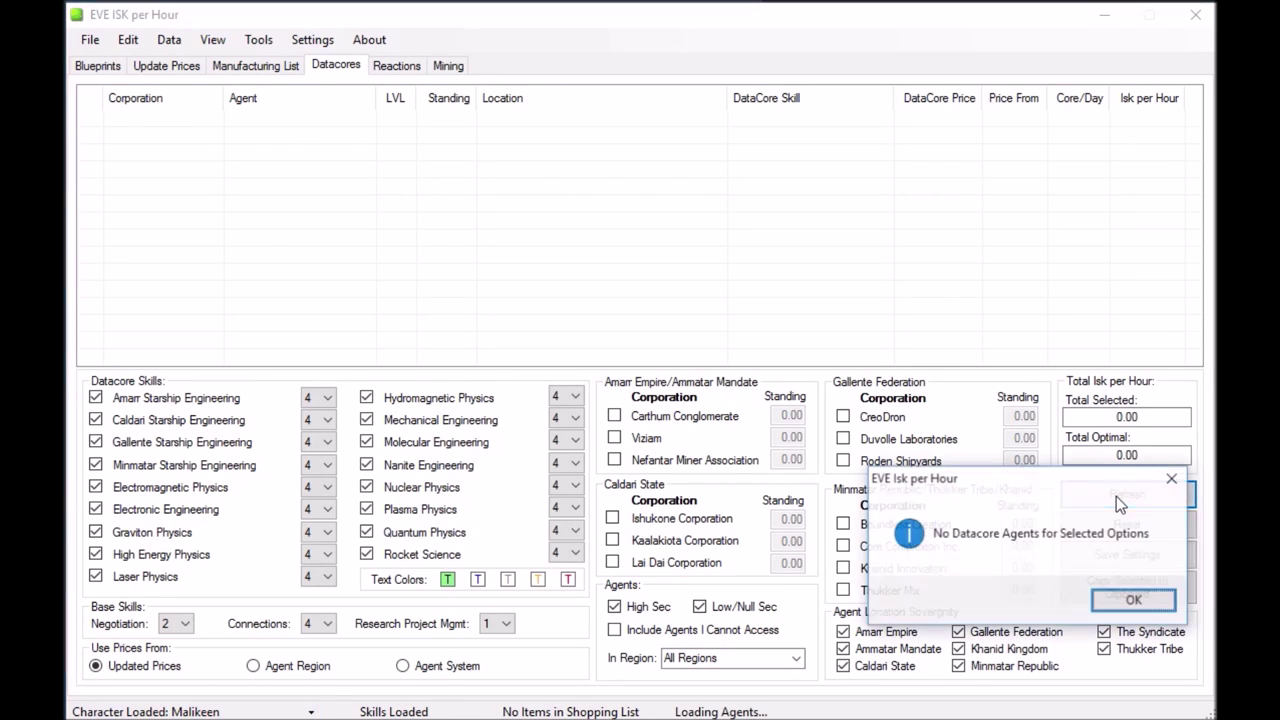
left_click(1135, 600)
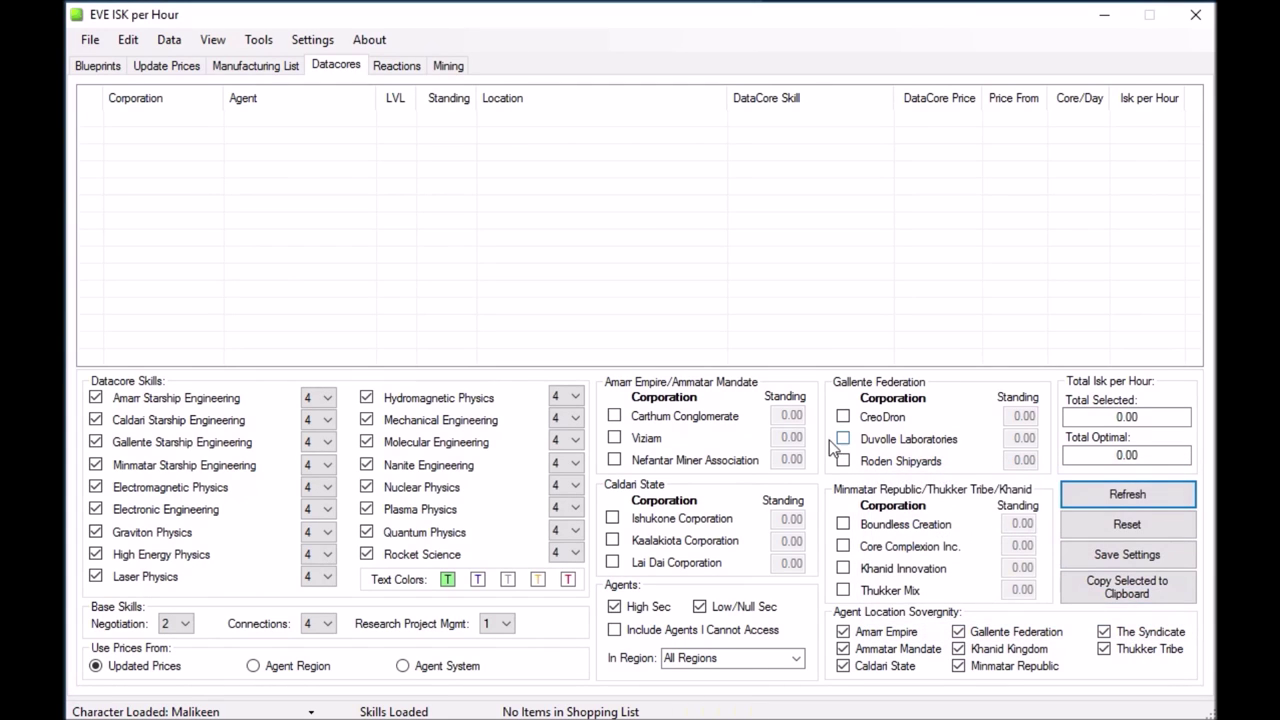
Enable Carthum, Viziam, Nefantar, Kaalakiota and Duvolle agents, set Duvolle standing 5.00, and refresh.
left_click(680, 418)
left_click(655, 462)
left_click(646, 439)
left_click(662, 545)
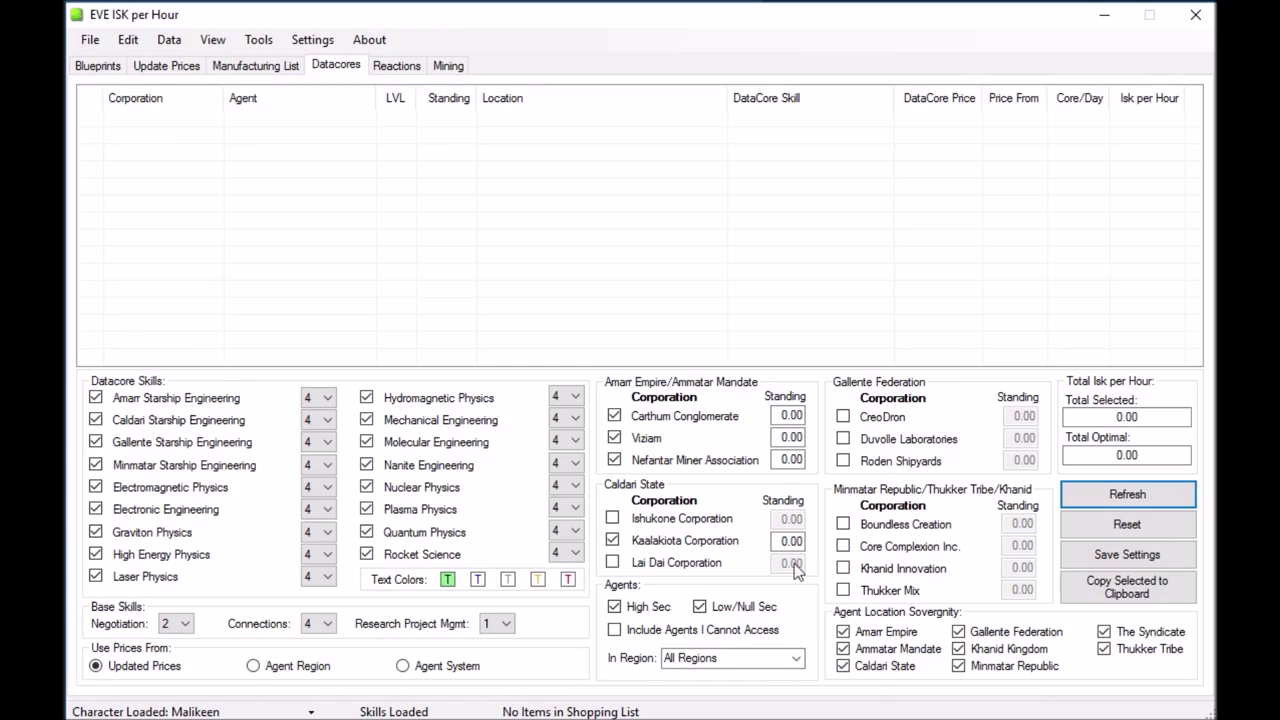
left_click(868, 447)
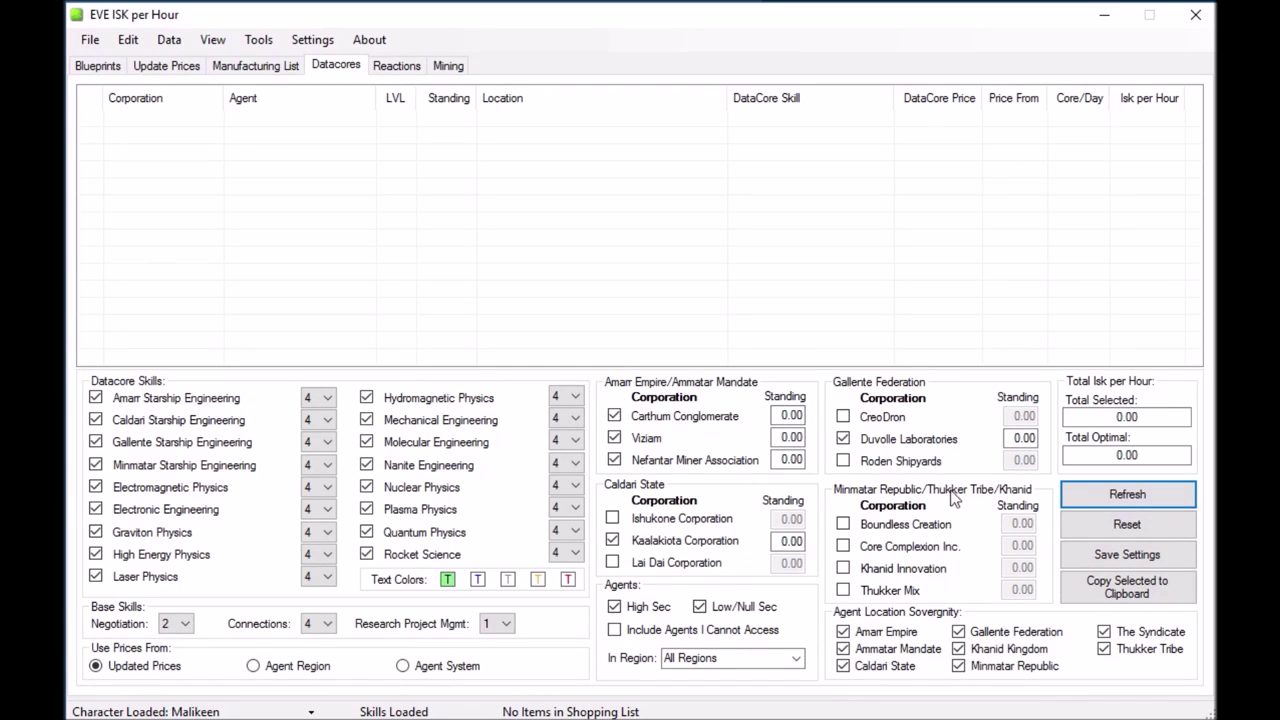
left_click(1031, 438)
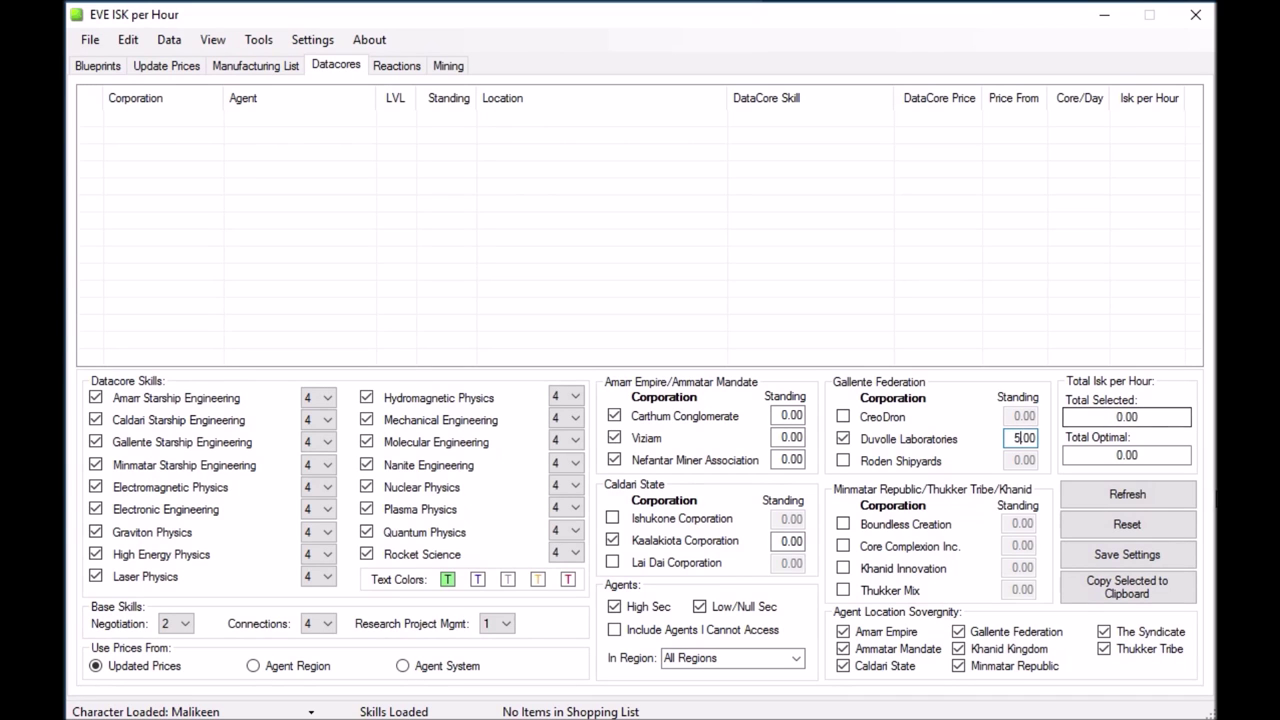
left_click(1136, 506)
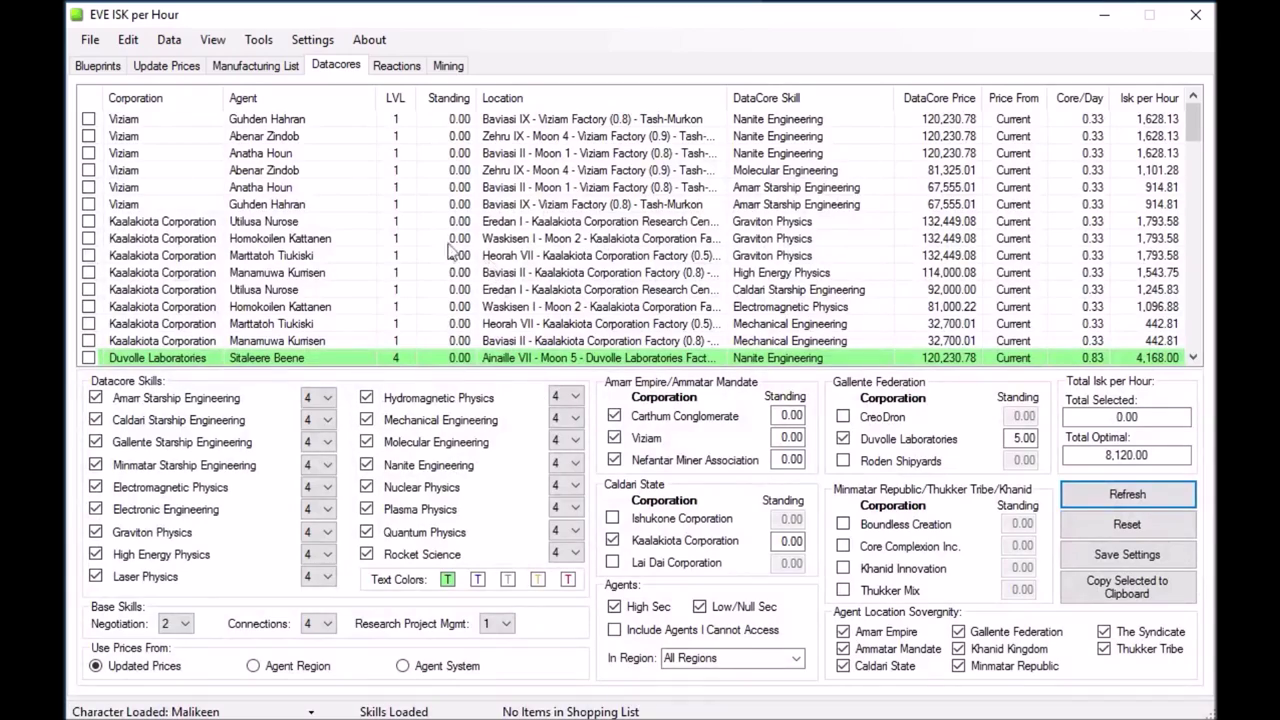
Sort the datacore agents by ISK per hour, highest first, with Duvolle Laboratories agents on top.
left_click(1152, 98)
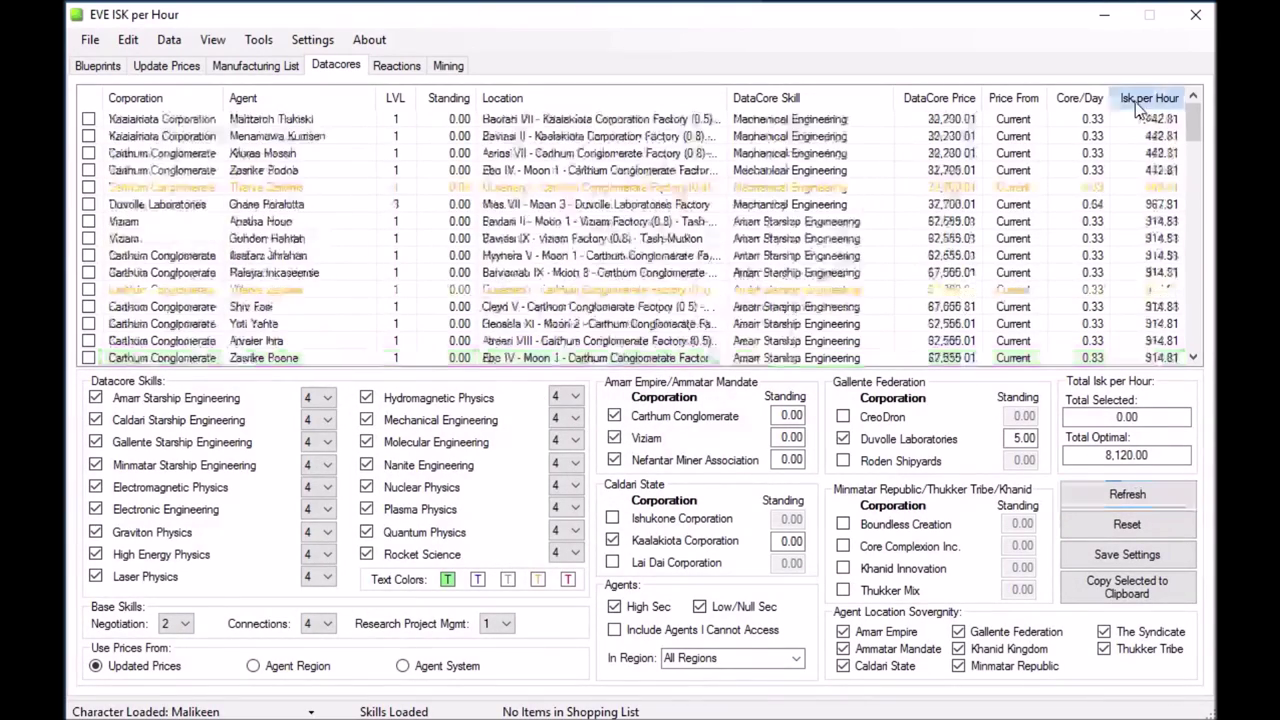
left_click(1152, 98)
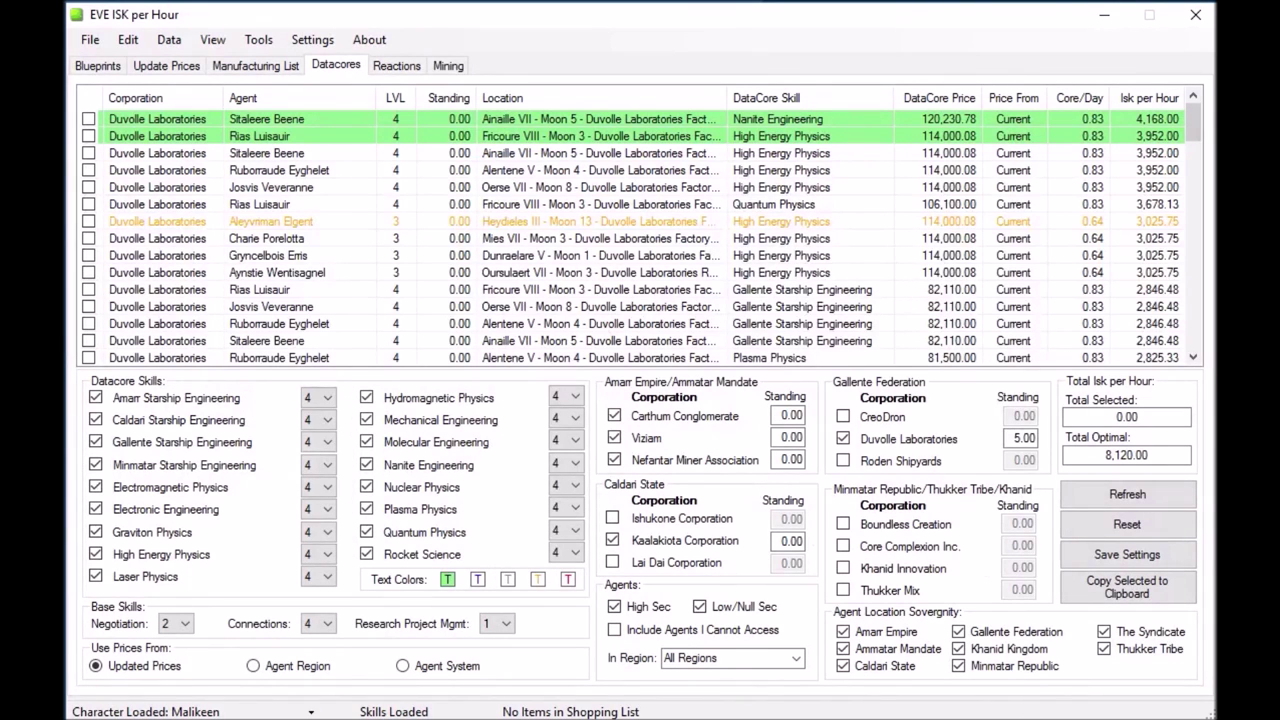
On the Reactions page, include Advanced Moon Materials, Processed Moon Materials and Hybrid Polymers, then refresh.
left_click(400, 66)
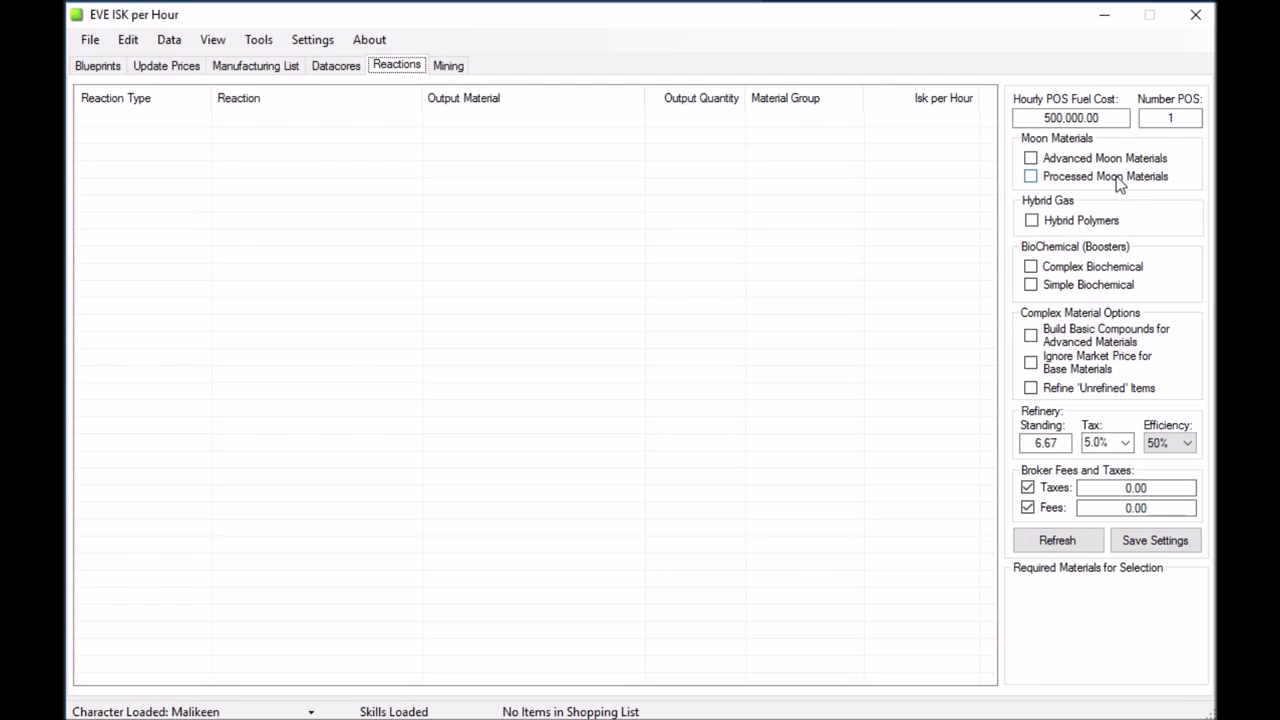
left_click(1106, 160)
left_click(1108, 176)
left_click(1083, 221)
left_click(1068, 270)
left_click(1076, 285)
left_click(1076, 285)
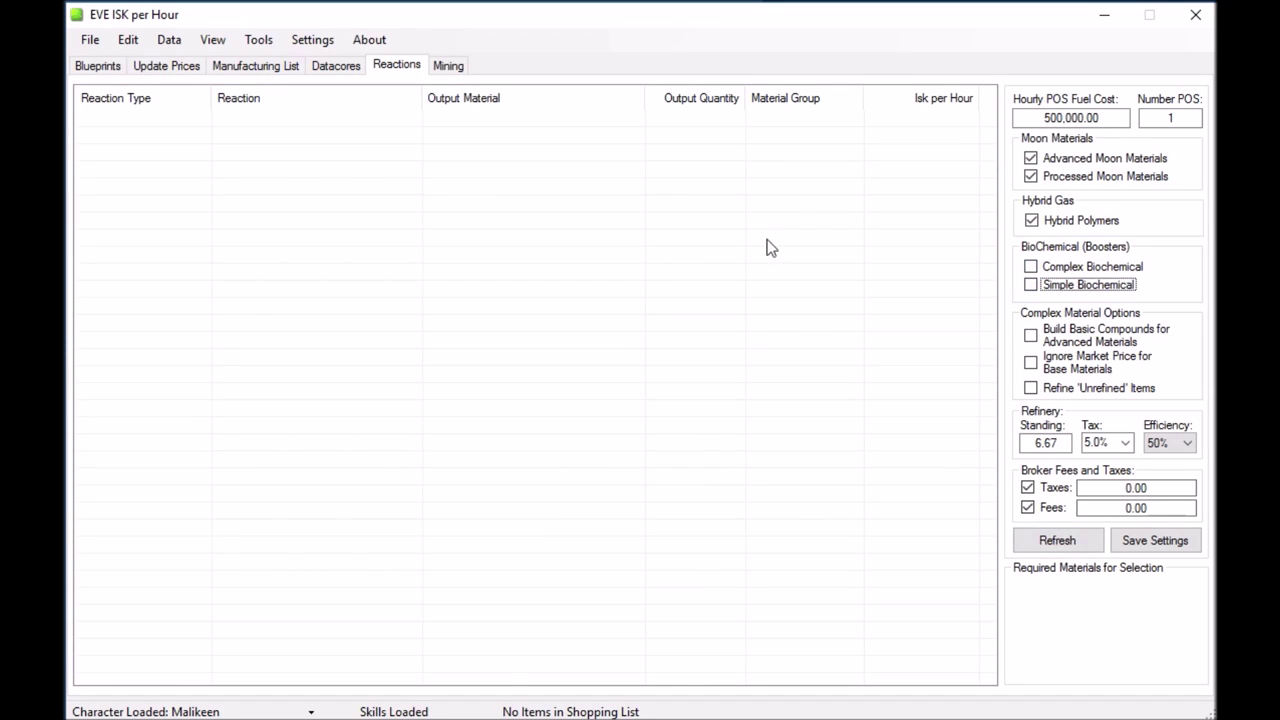
left_click(1078, 545)
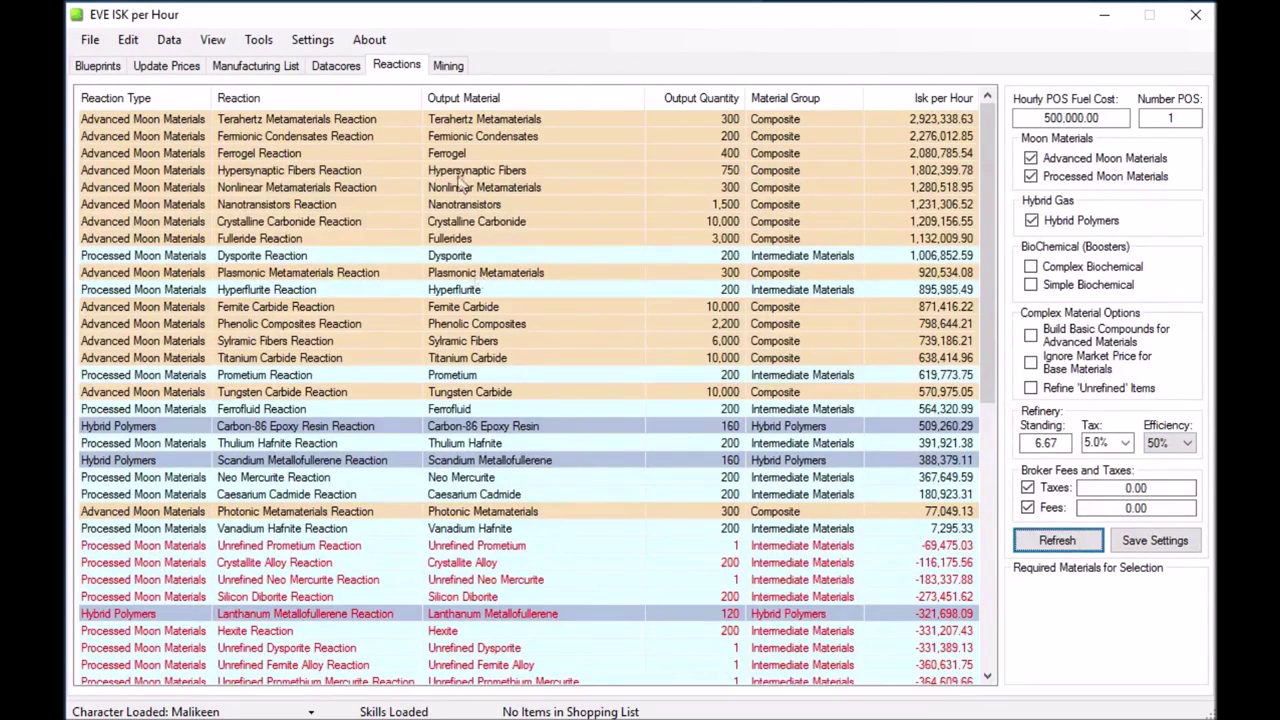
Show the Unrefined Promethium Reaction materials (100 Chromium, 100 Cadmium) and select the hourly POS fuel cost.
left_click(487, 546)
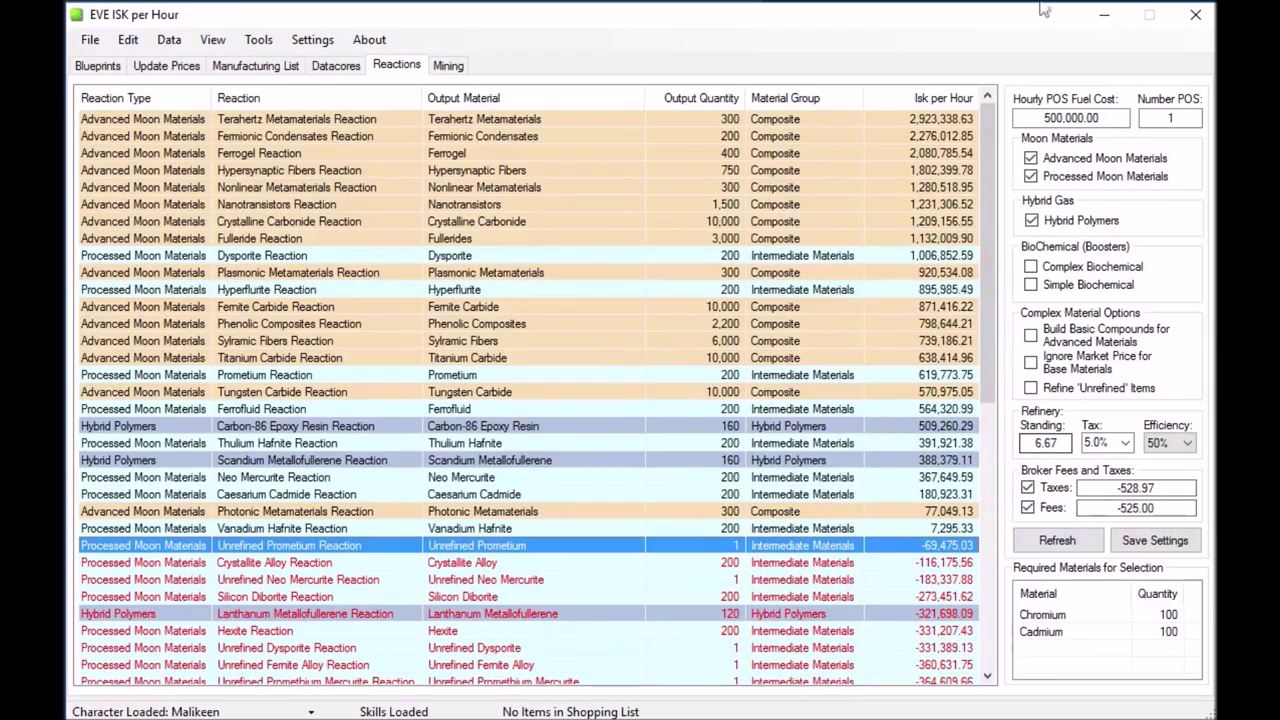
left_click(1113, 118)
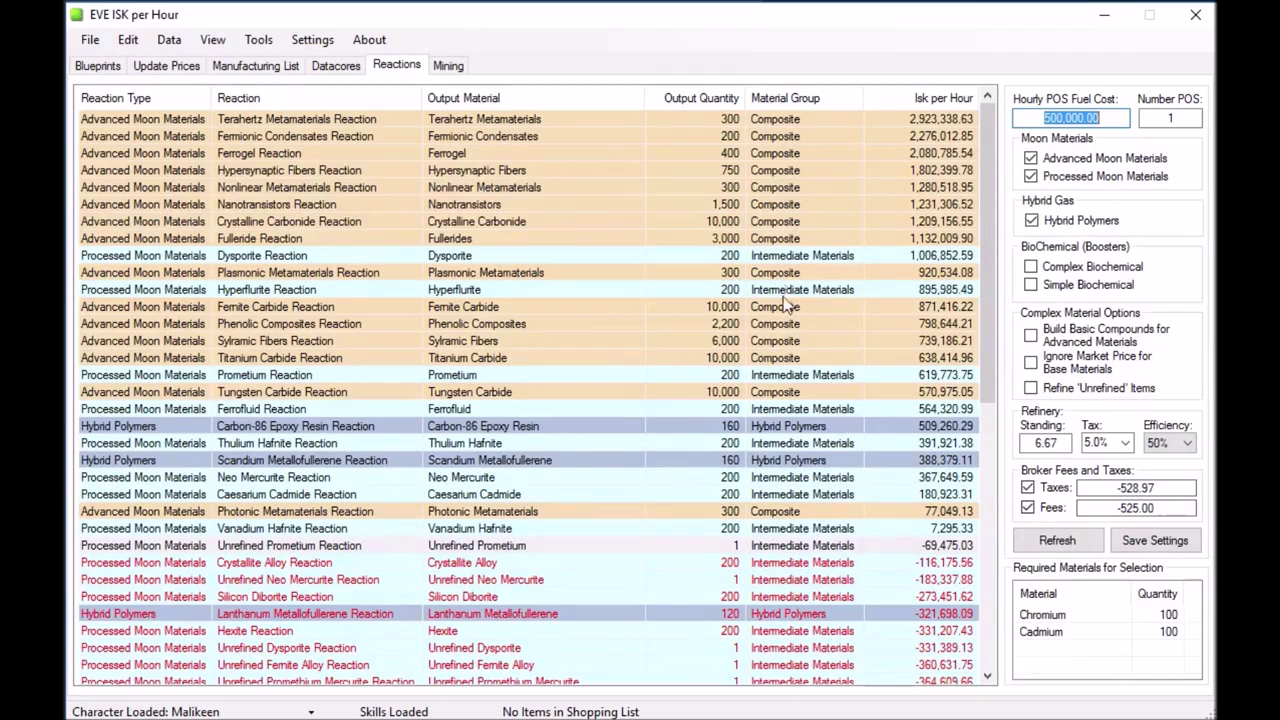
Exclude both Moon Materials groups and refresh, leaving only the nine Hybrid Polymers reactions.
left_click(1056, 160)
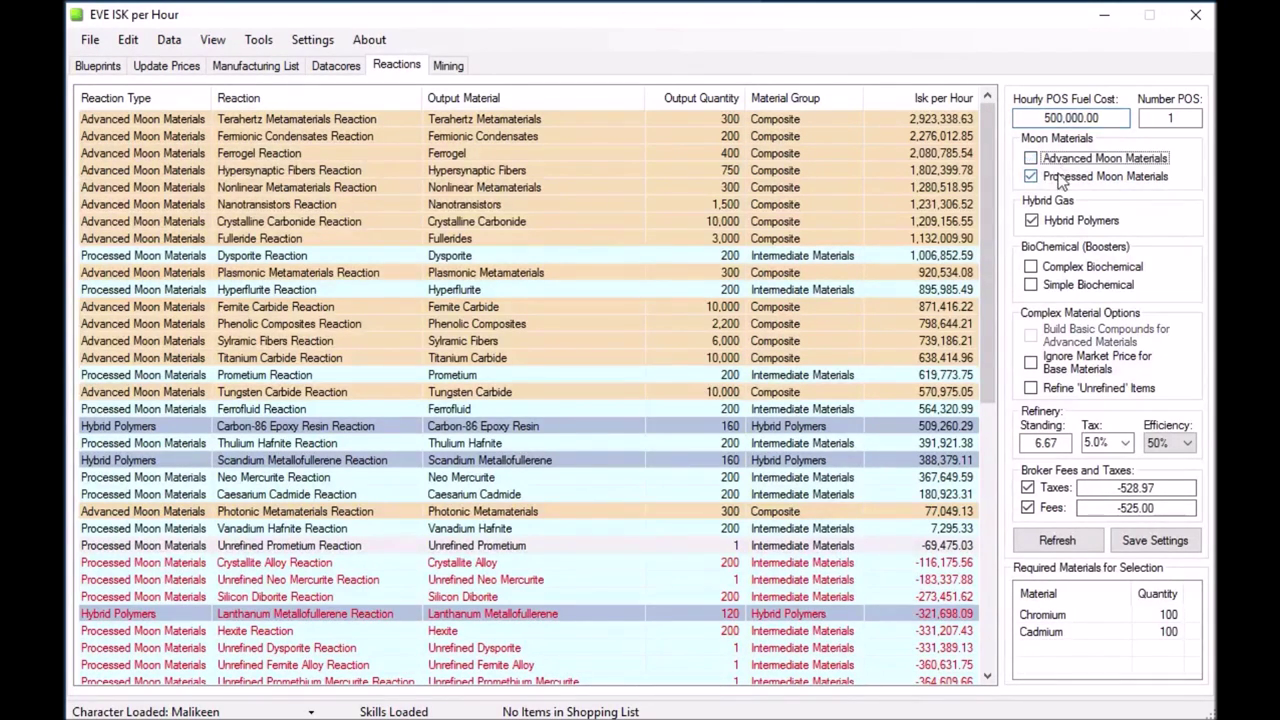
left_click(1056, 177)
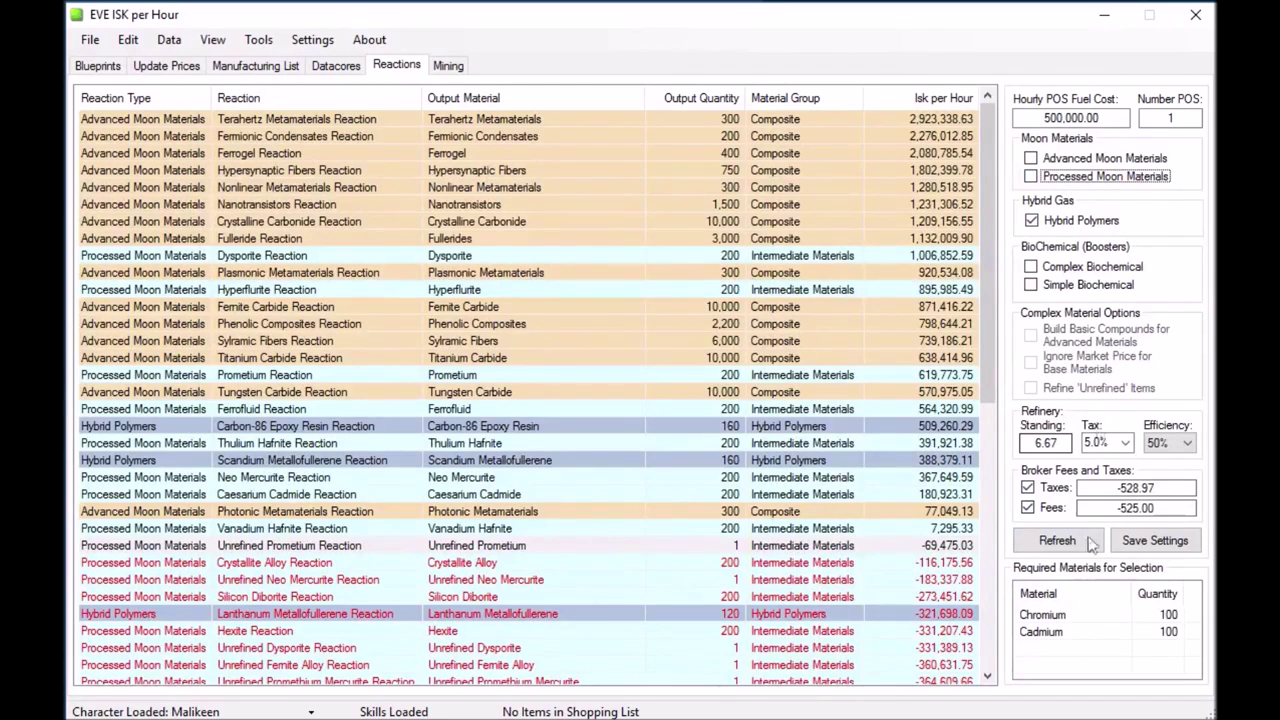
left_click(1058, 540)
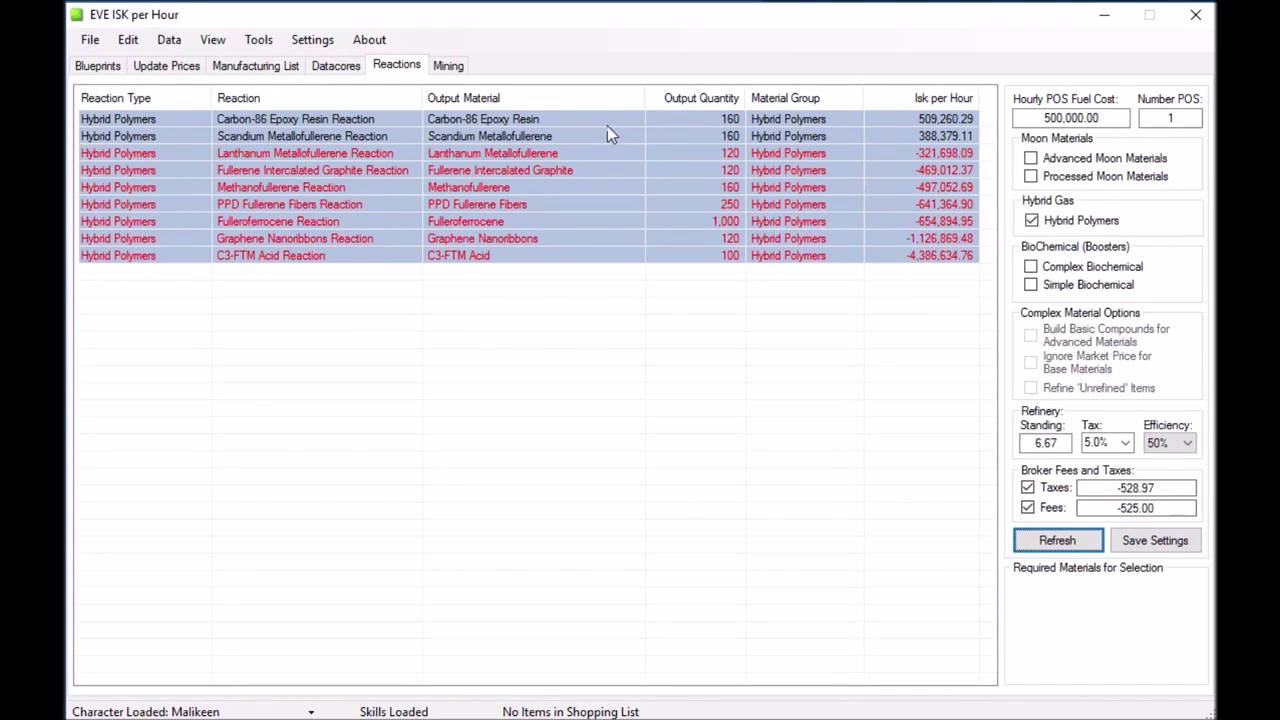
key("Tab")
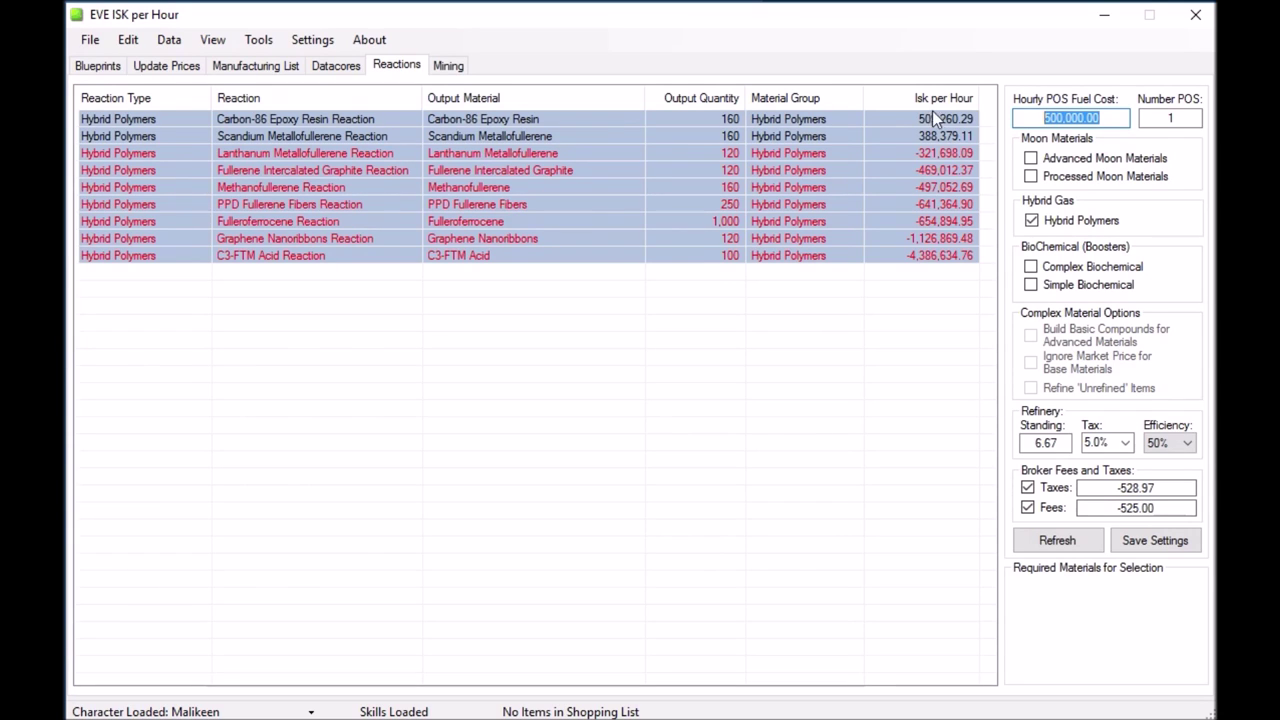
Switch back to Advanced and Processed Moon Materials with unrefined items refined, and recalculate.
left_click(1072, 220)
left_click(1079, 160)
left_click(1081, 178)
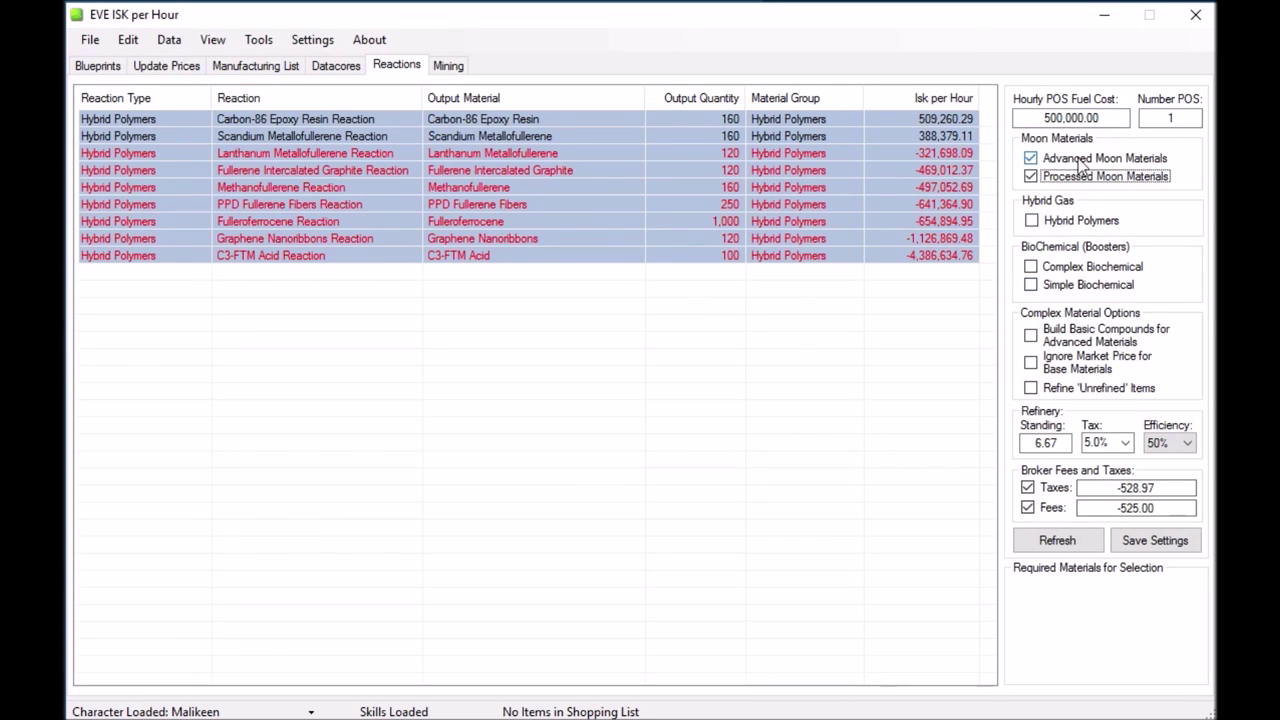
left_click(1088, 390)
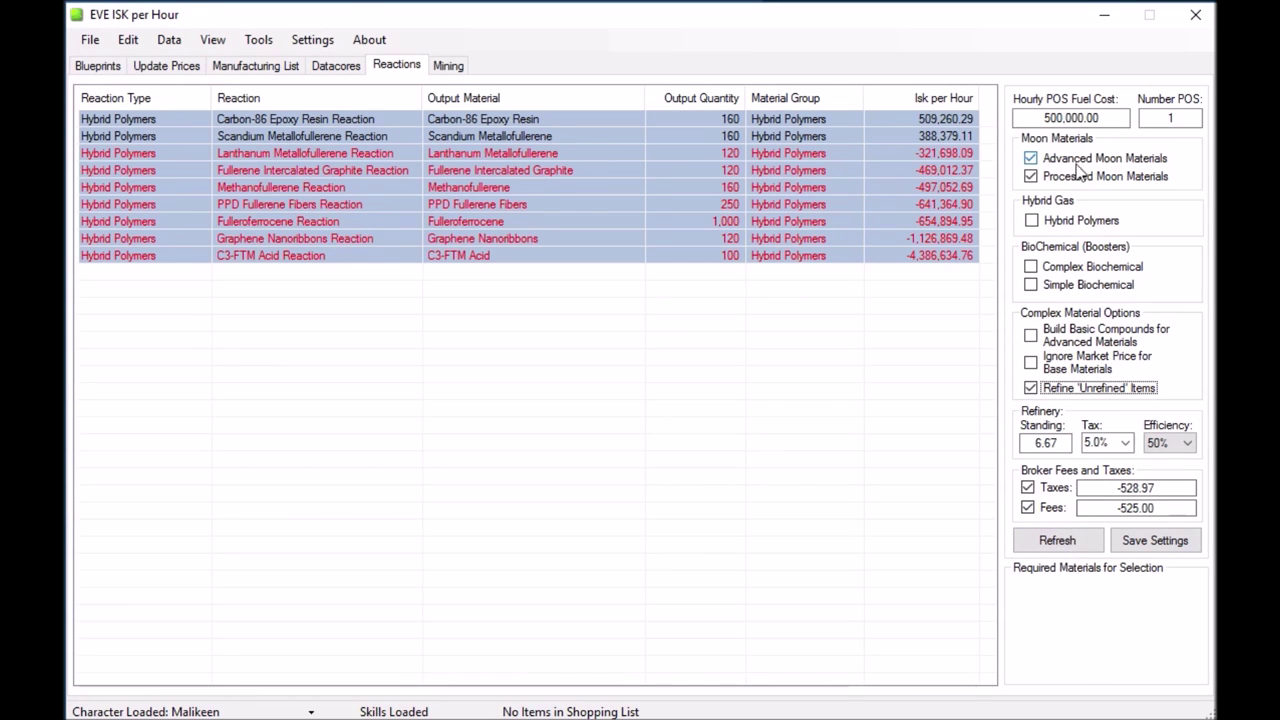
left_click(1058, 541)
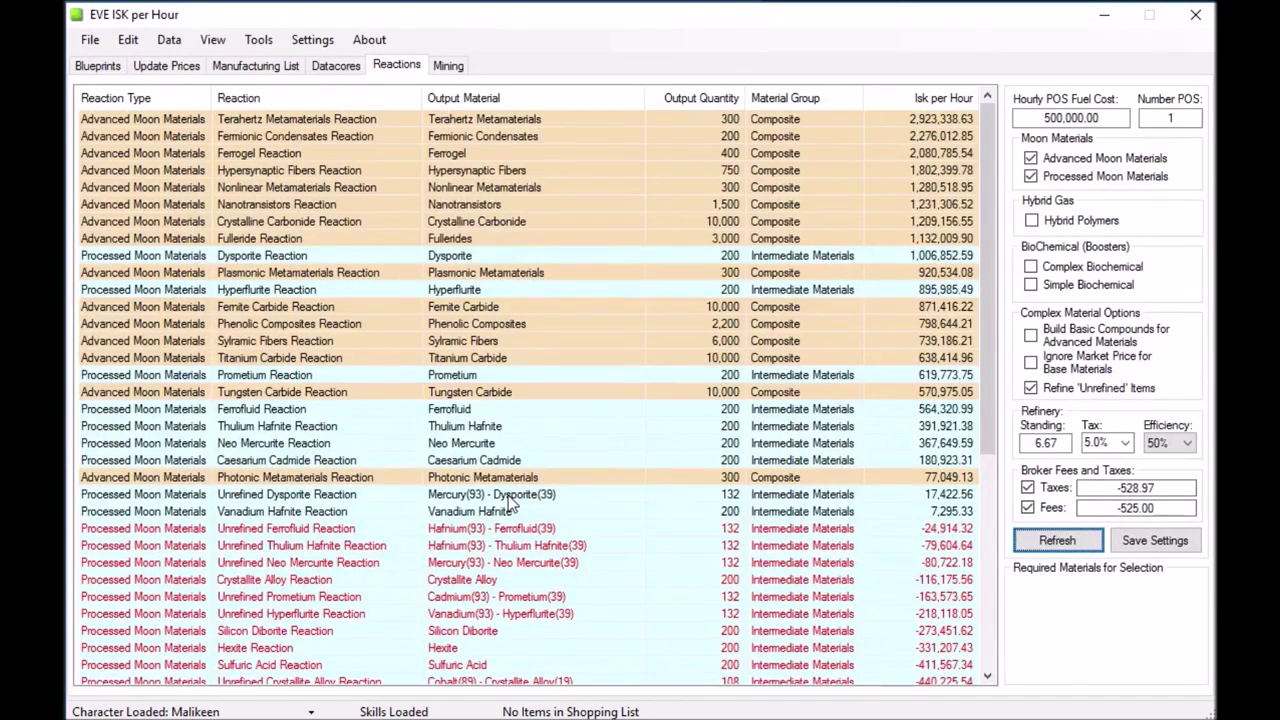
Check the Unrefined Dysporte Reaction materials and recalculate ignoring market price for base materials.
left_click(382, 494)
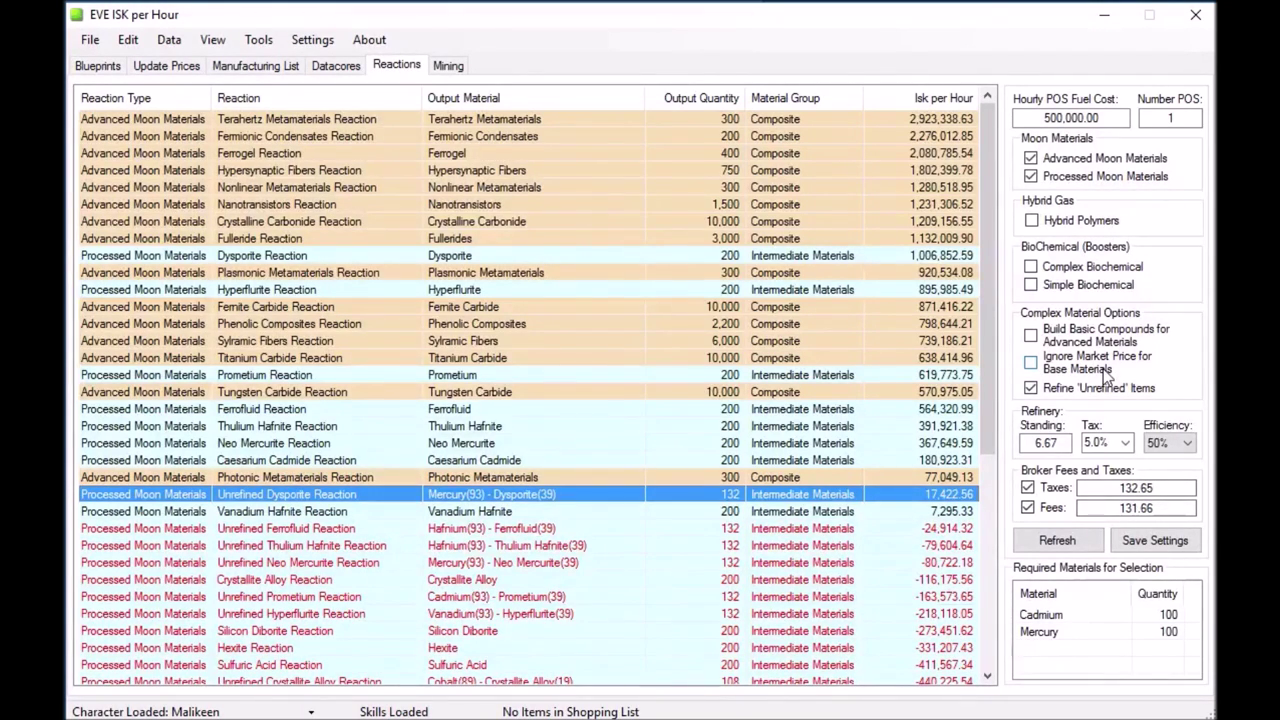
left_click(1094, 373)
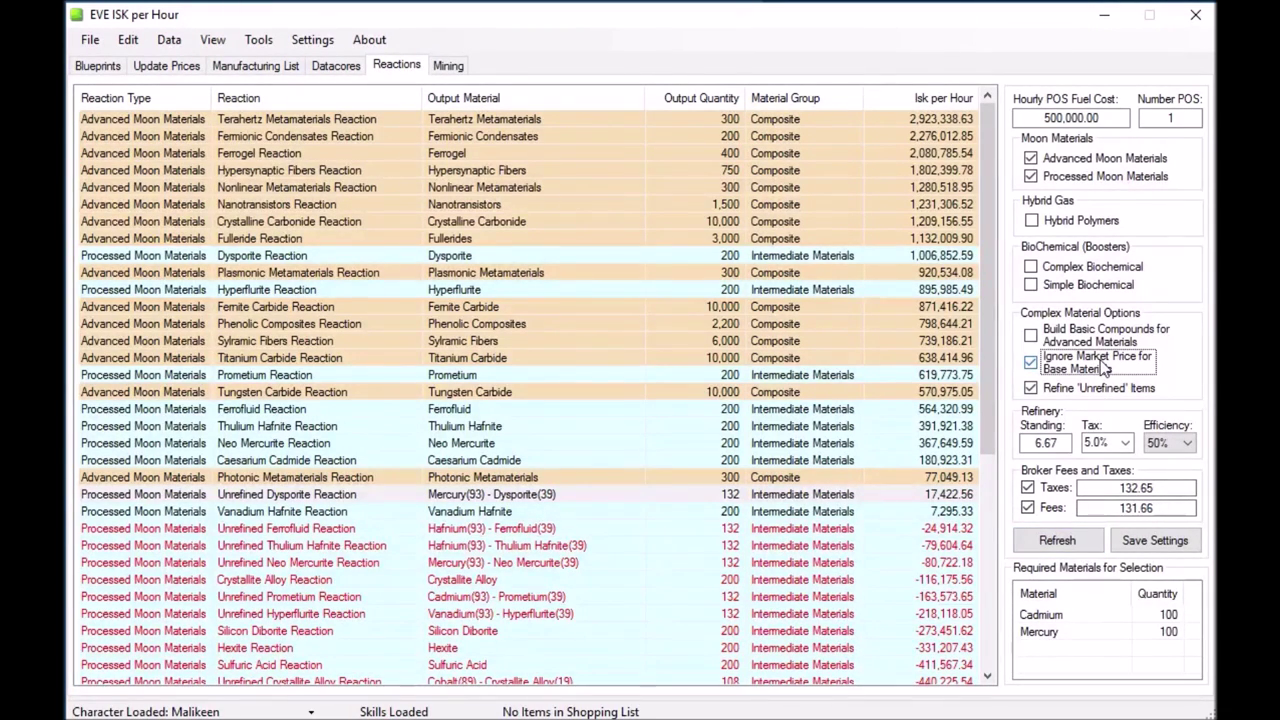
left_click(1069, 546)
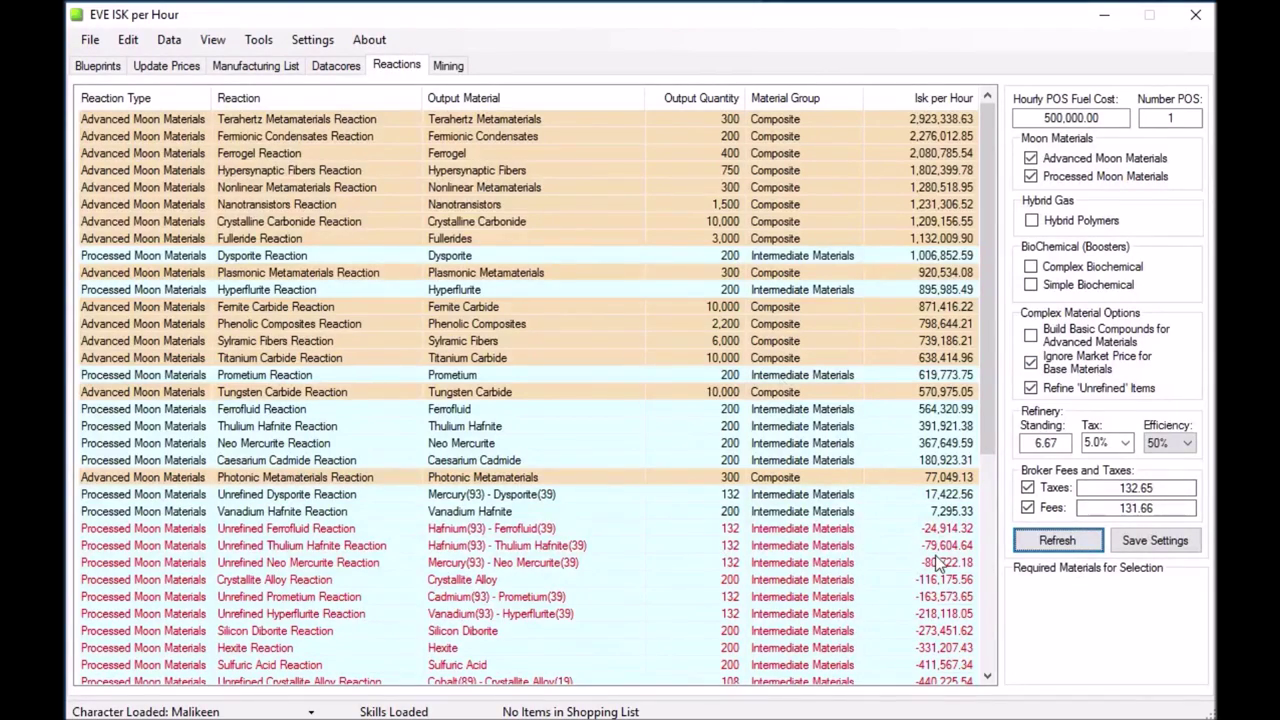
Enable Build Basic Compounds for Advanced Materials and refresh, putting Ferrogel Reaction first.
left_click_drag(985, 317, 995, 497)
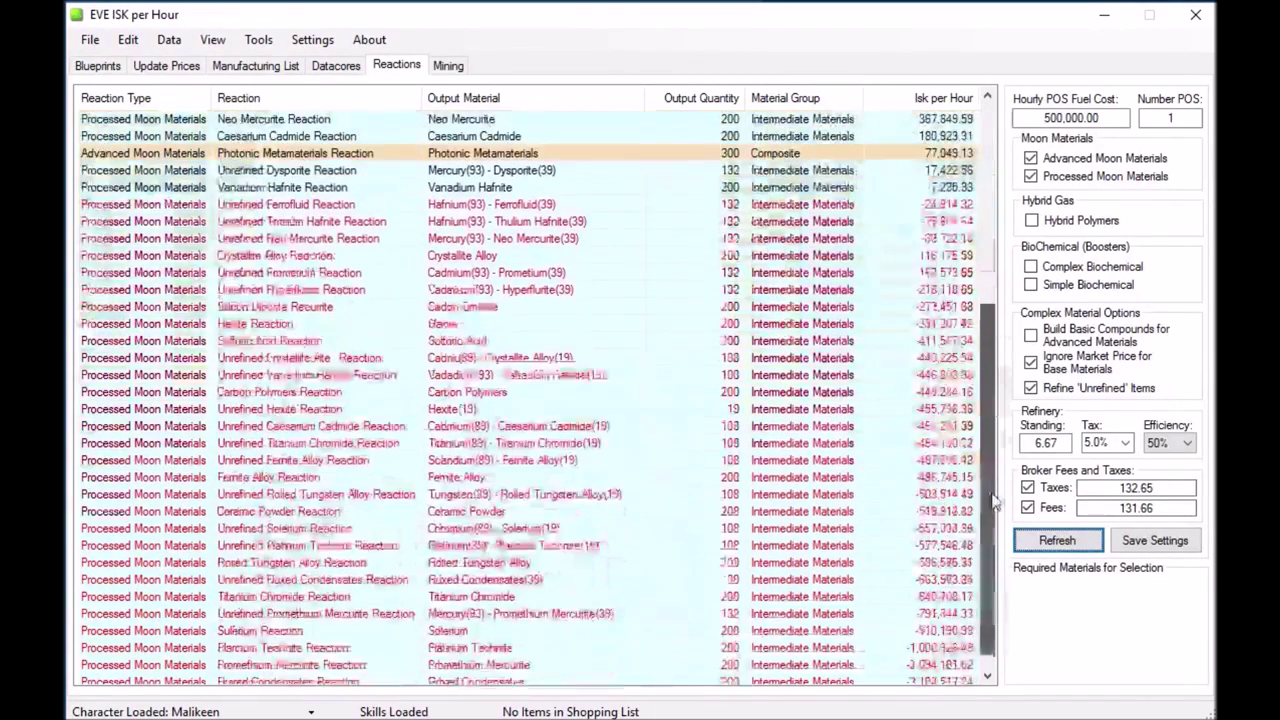
scroll(995, 510, "up", 7)
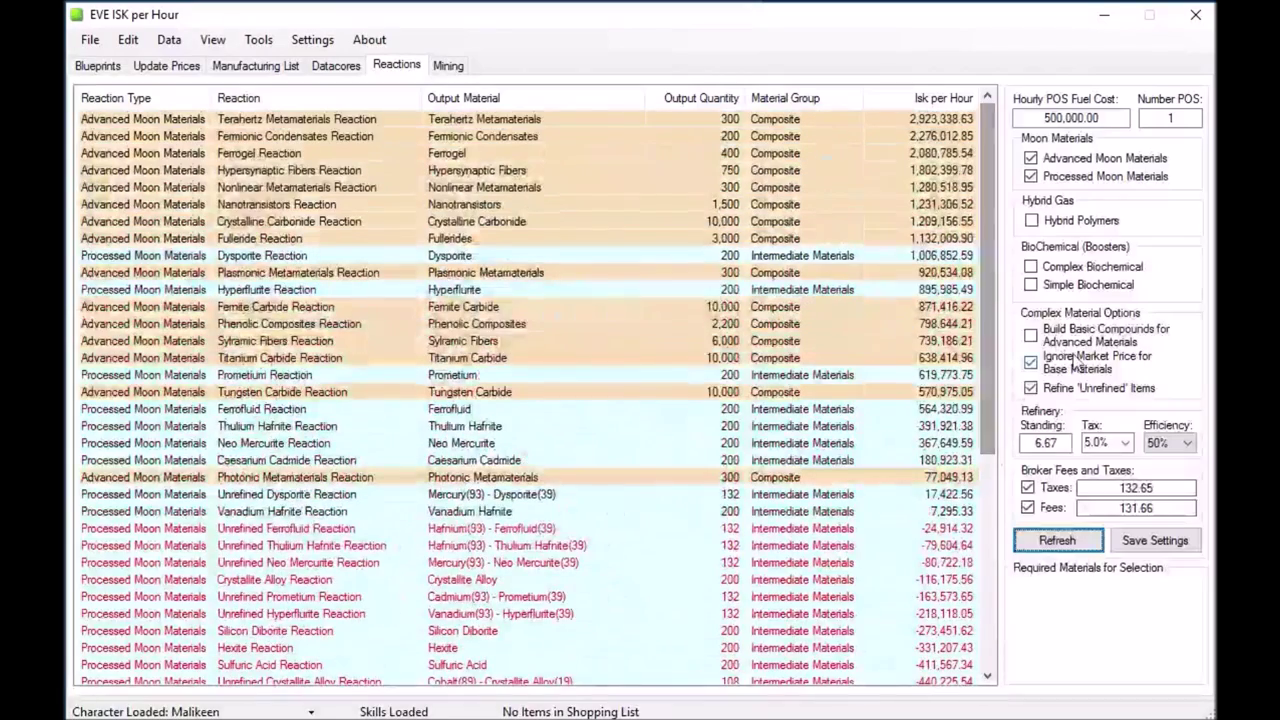
left_click(1122, 336)
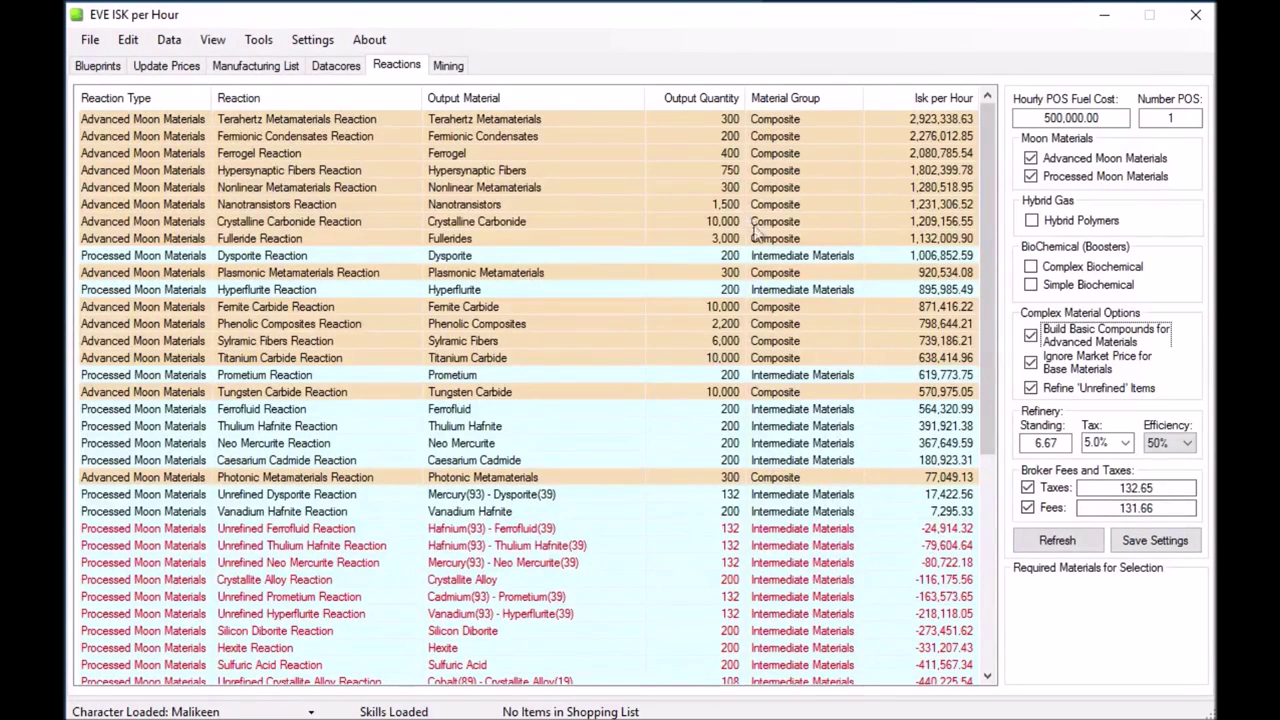
left_click(1079, 547)
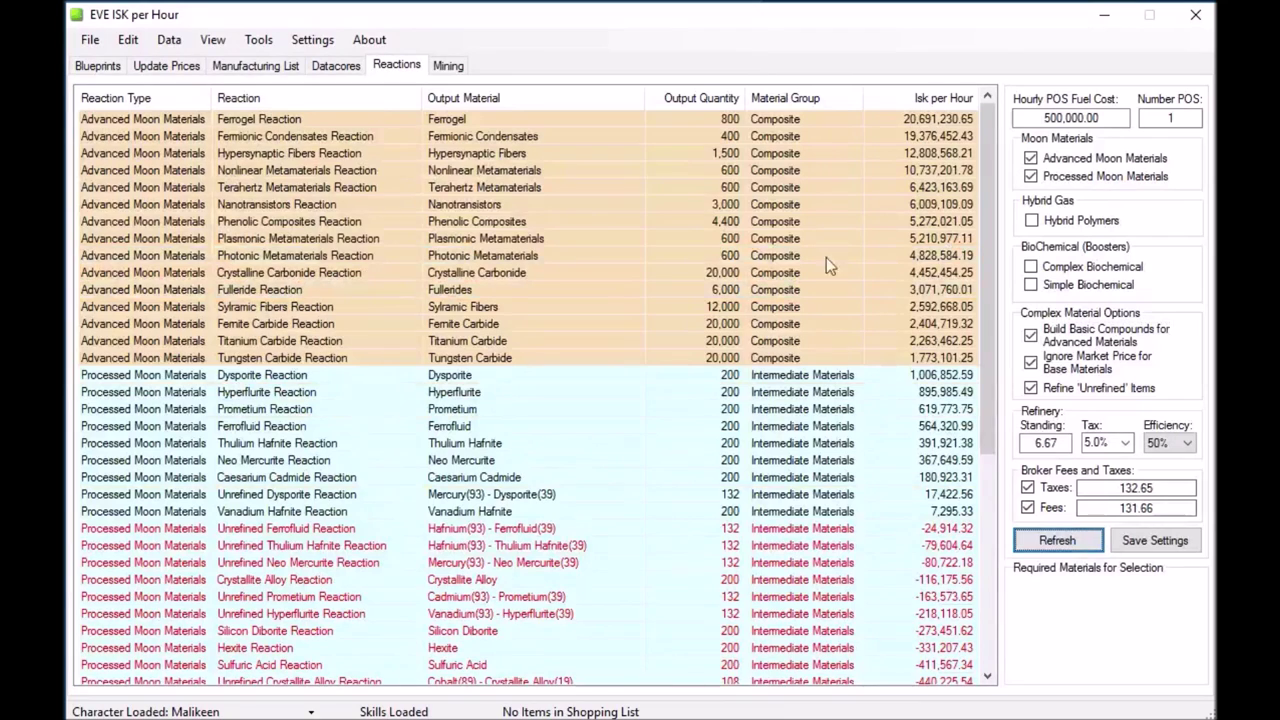
Replace the Moon Materials groups with Complex and Simple Biochemical booster reactions and refresh.
left_click(1048, 176)
left_click(1048, 158)
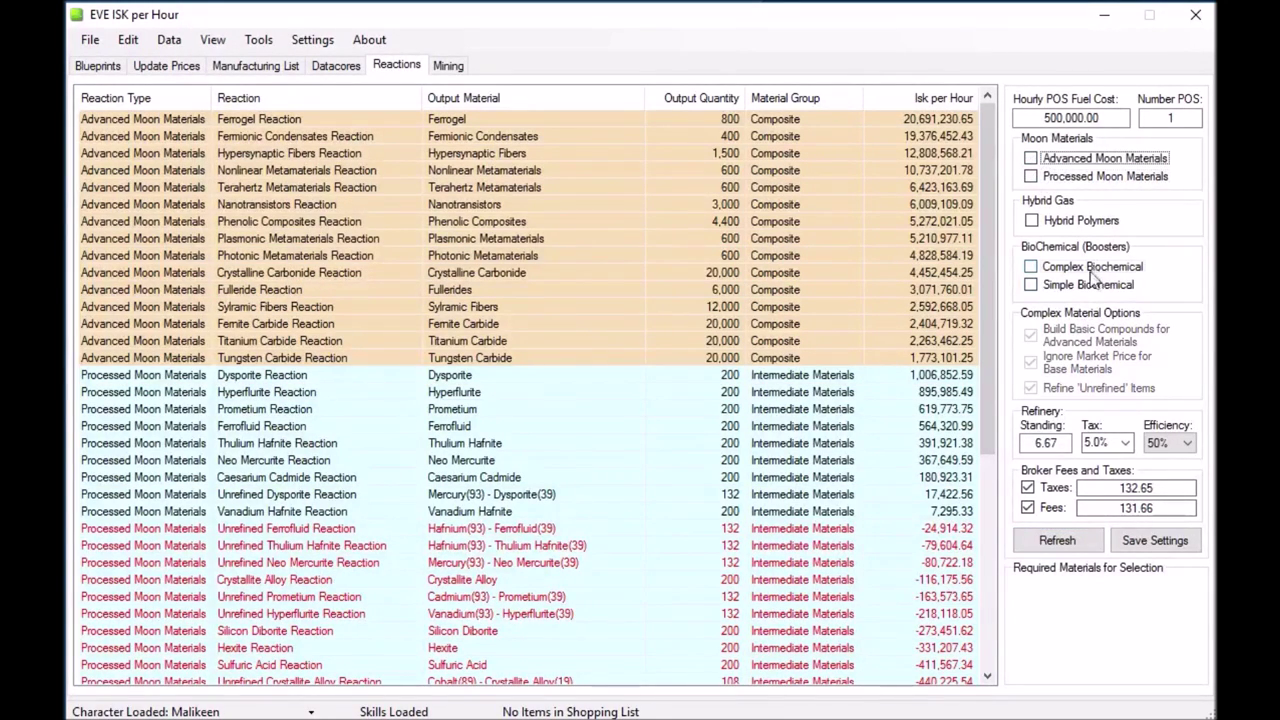
left_click(1095, 267)
left_click(1095, 285)
left_click(1090, 336)
left_click(1086, 541)
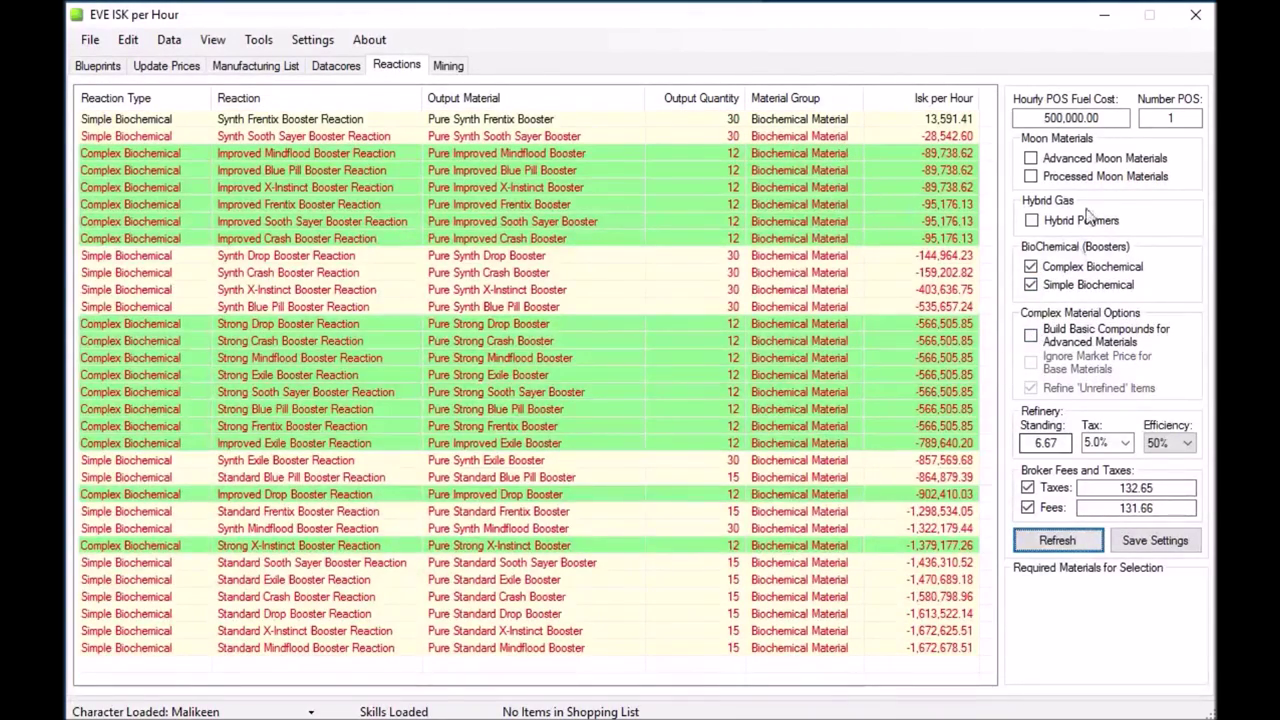
Recalculate booster reaction profits with basic compounds built, then show the Mining calculator.
left_click(1062, 338)
left_click(1058, 538)
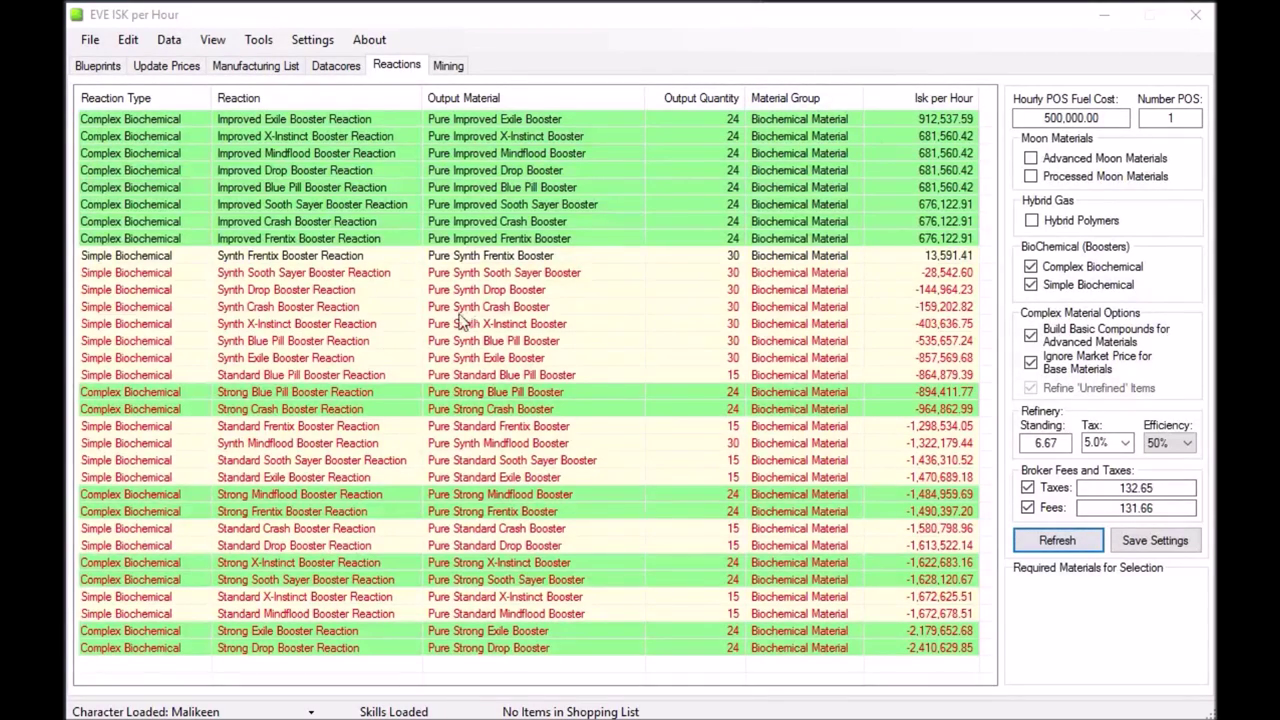
left_click(448, 68)
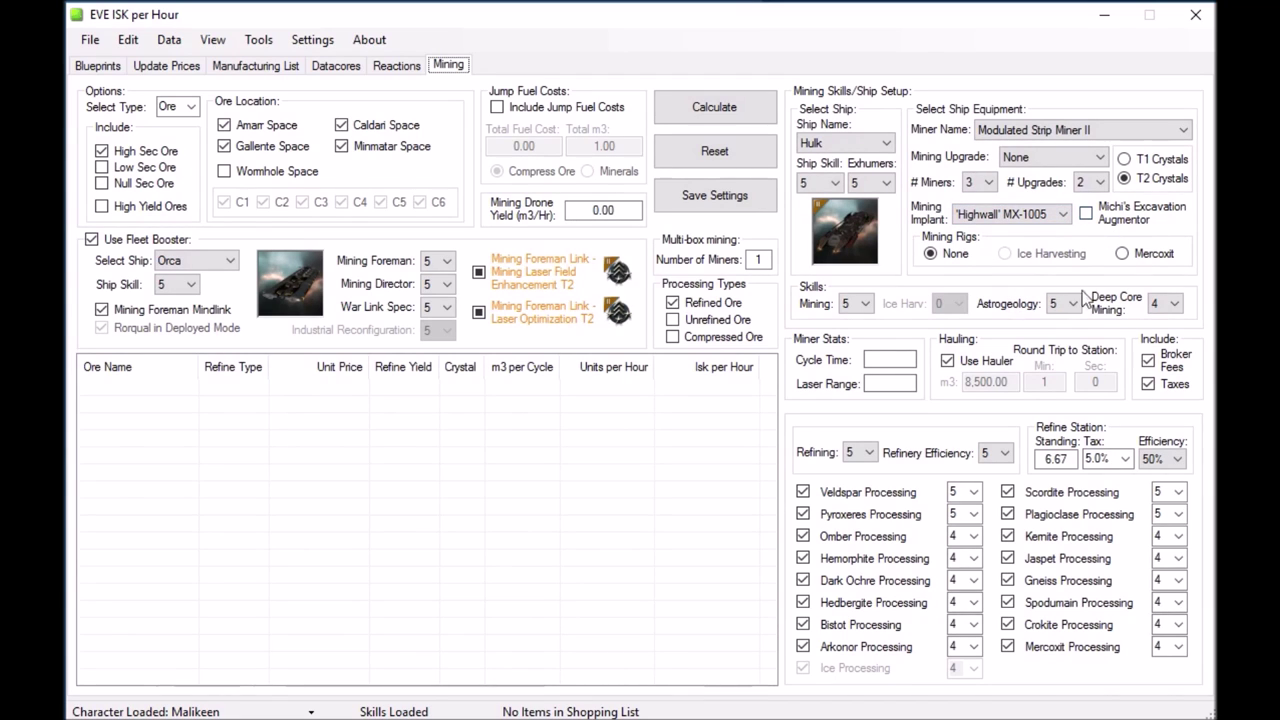
Set the mining upgrade to 9% (T2) and keep the Mining Laser Field Enhancement link enabled.
left_click(1046, 158)
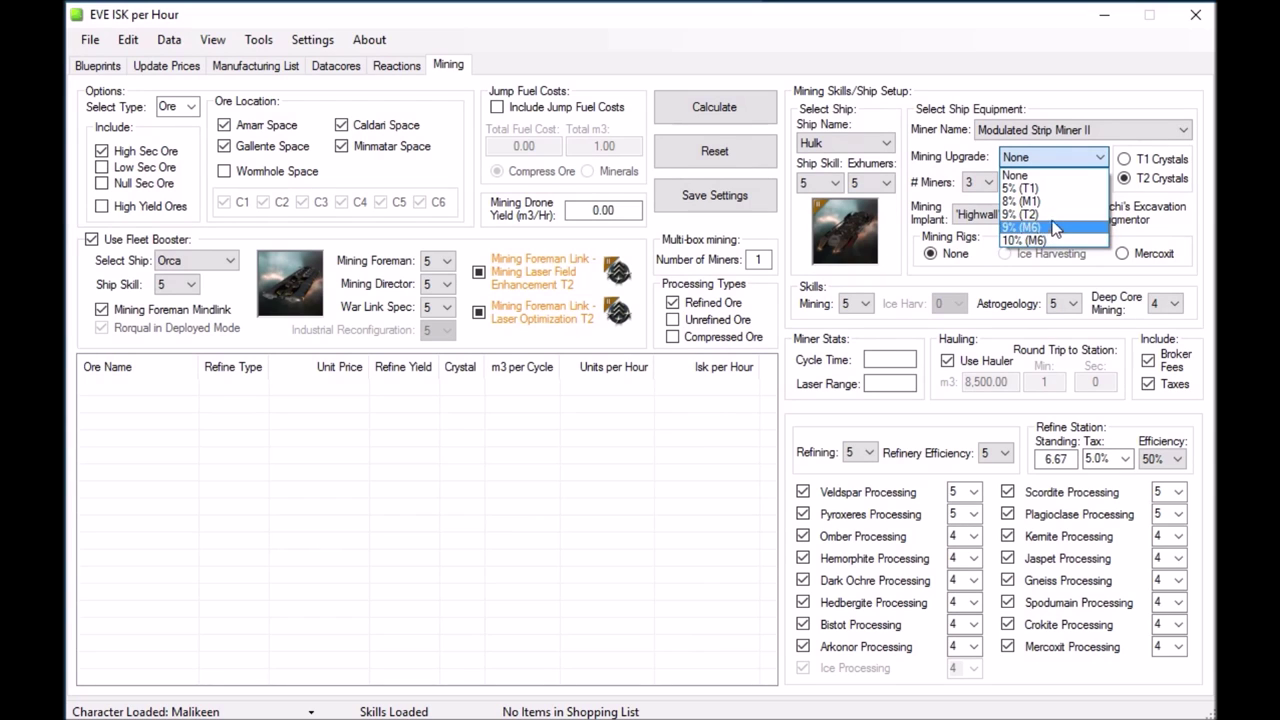
left_click(1050, 214)
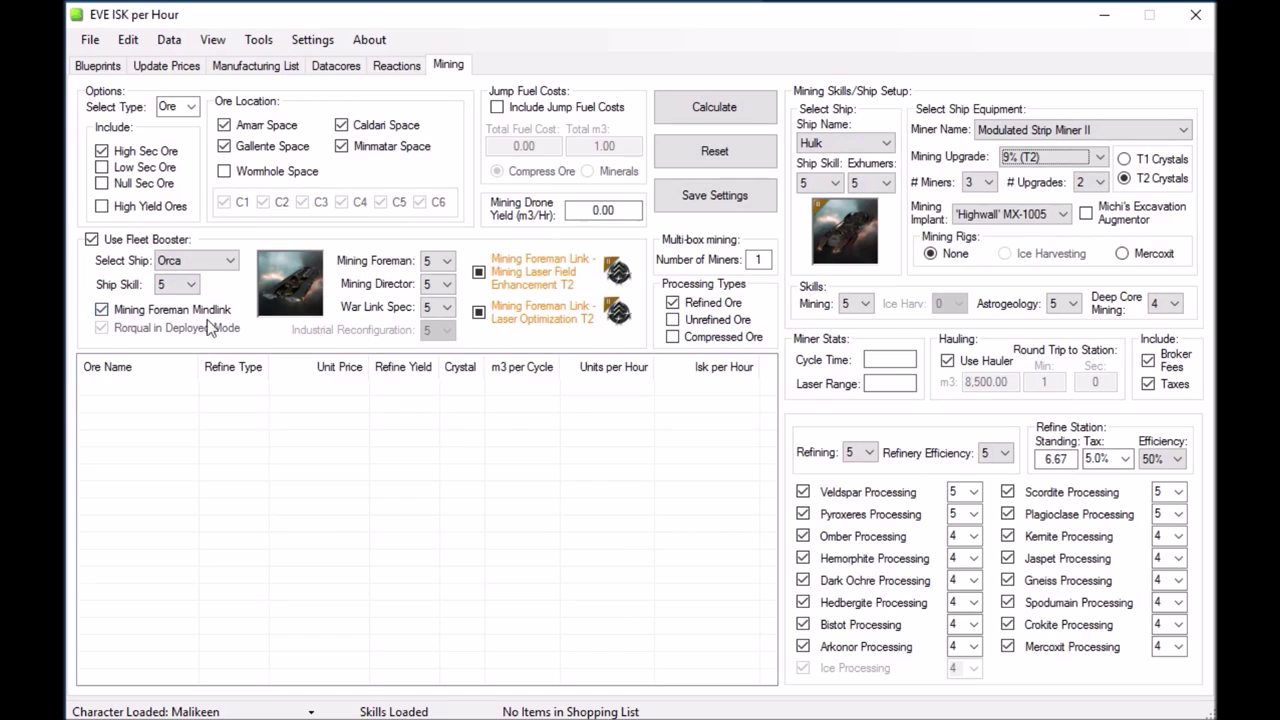
left_click(532, 276)
left_click(532, 277)
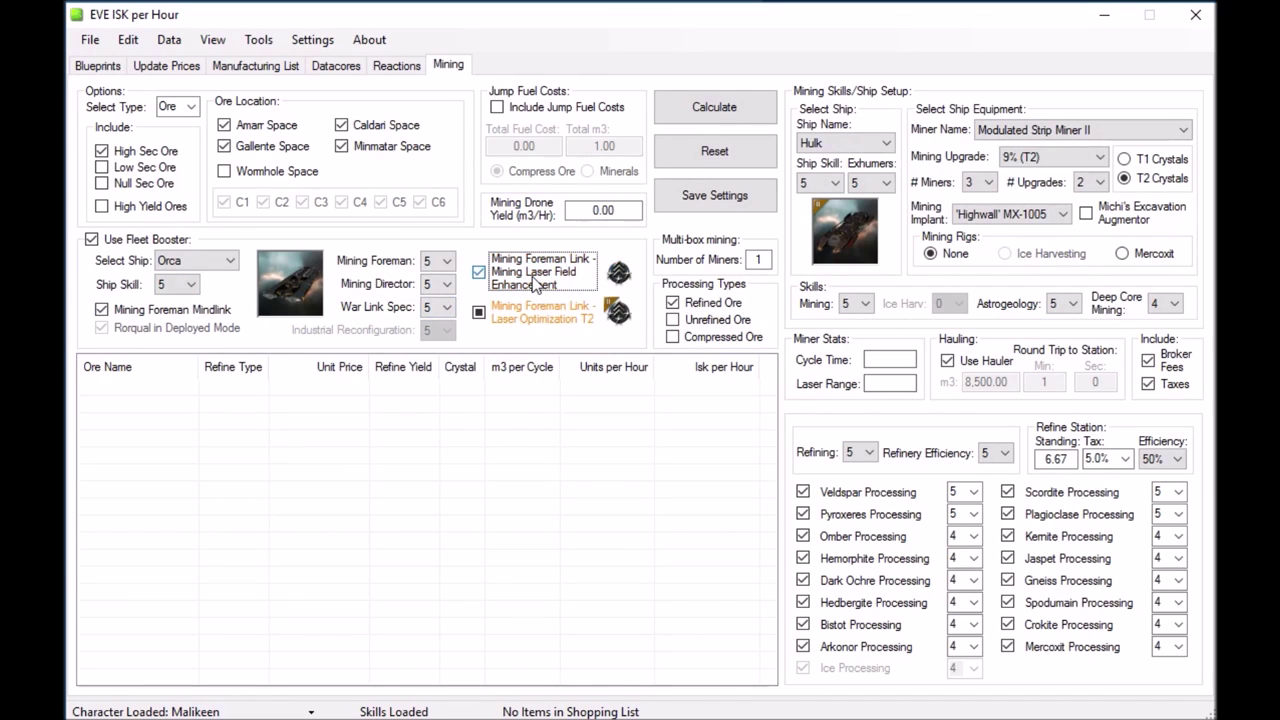
left_click(532, 276)
left_click(550, 279)
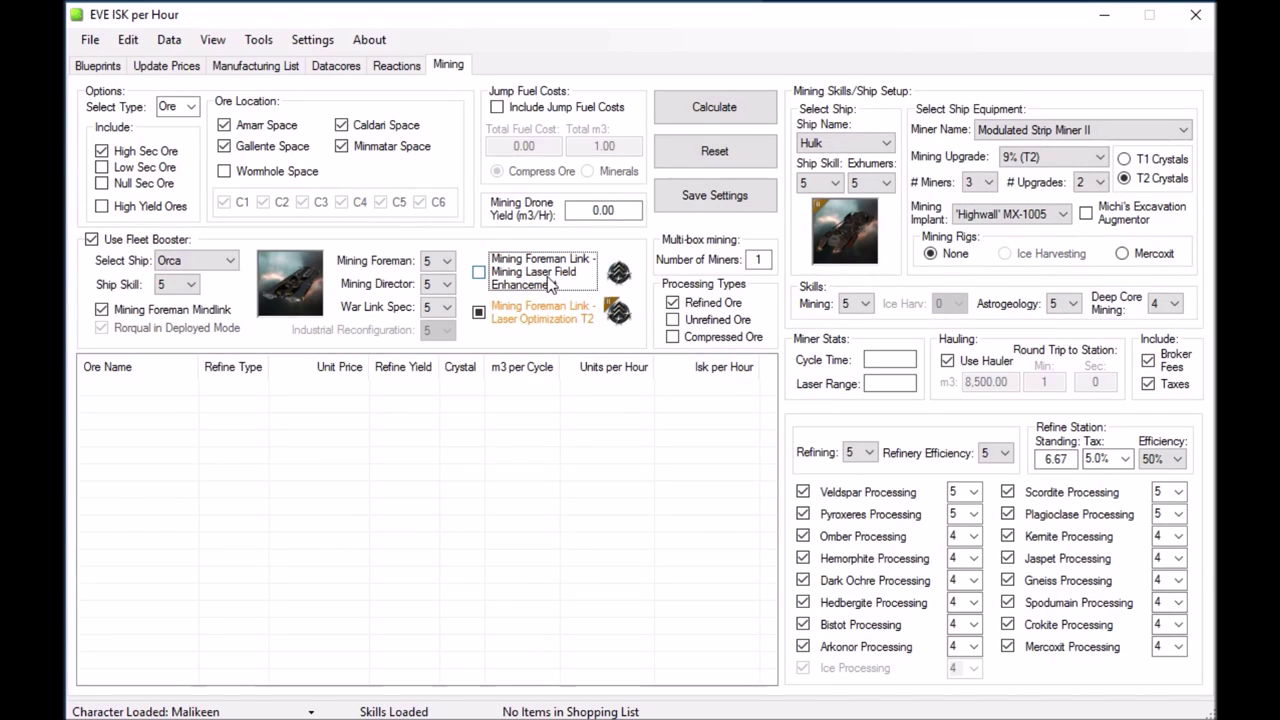
Calculate ore ISK per hour, led by Pyroxeres at about 51.3 million, then recalculate without the laser field link.
left_click(728, 114)
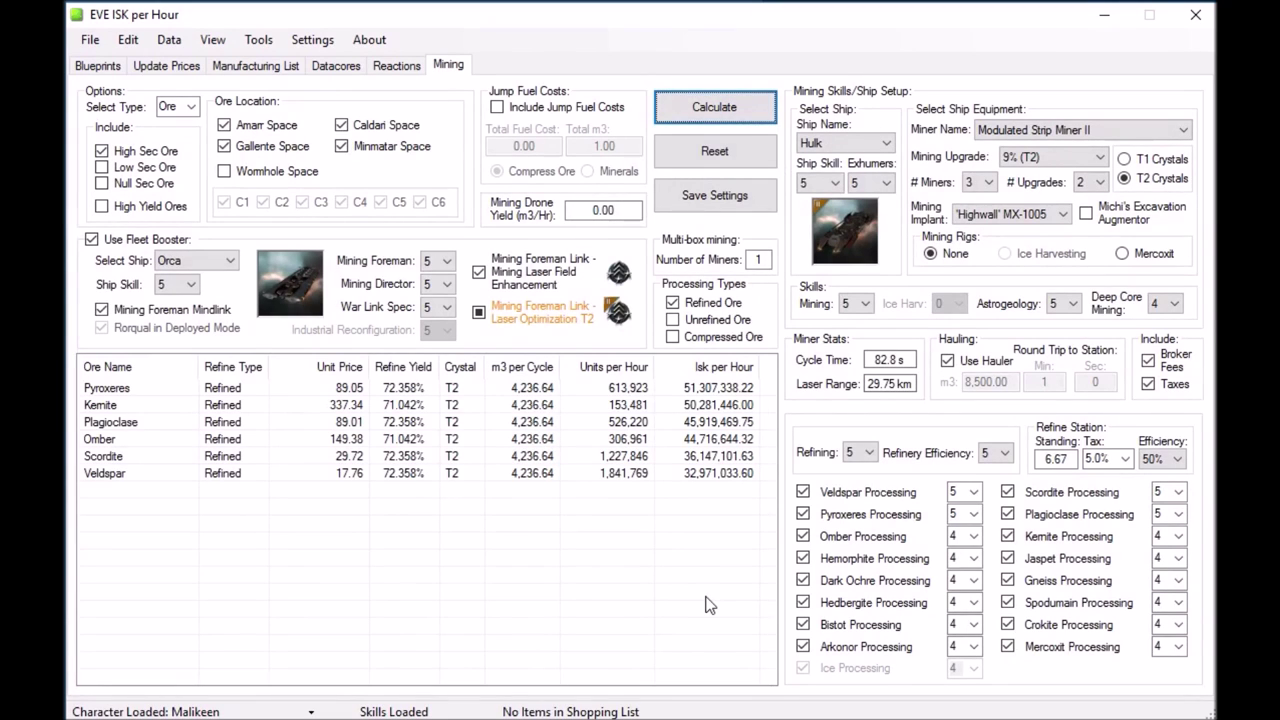
left_click(155, 392)
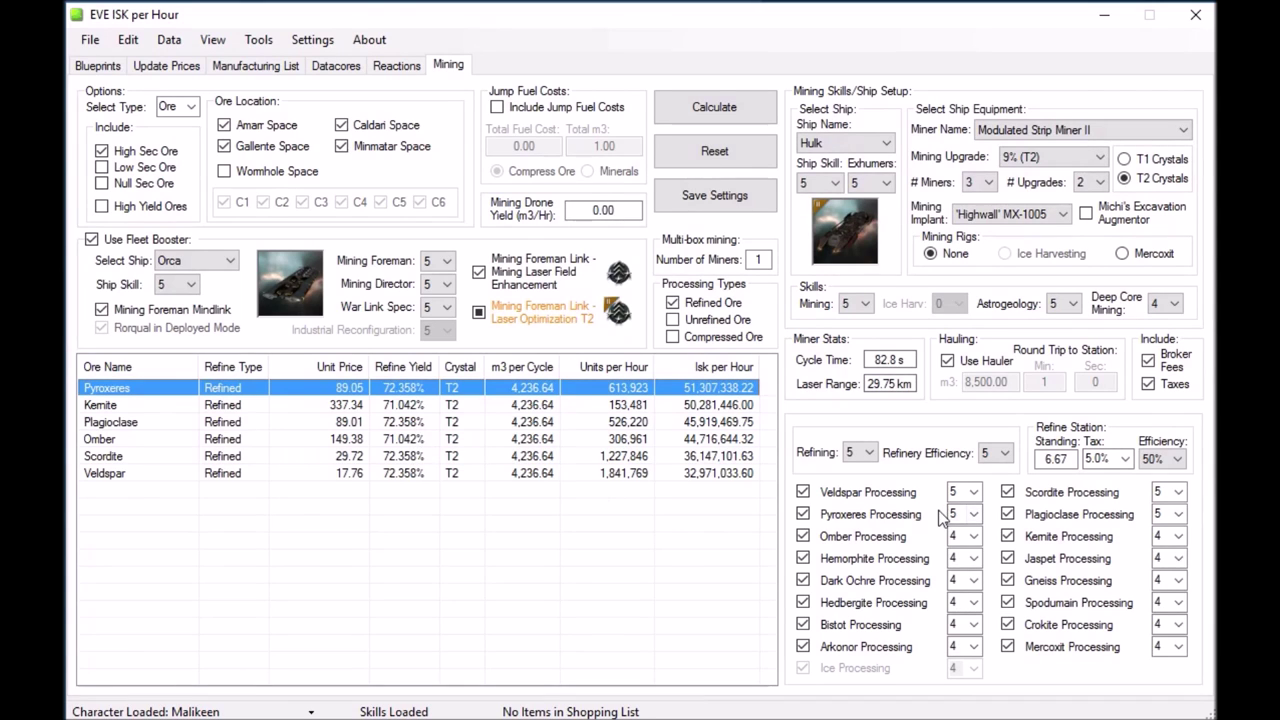
scroll(1160, 514, "down", 1)
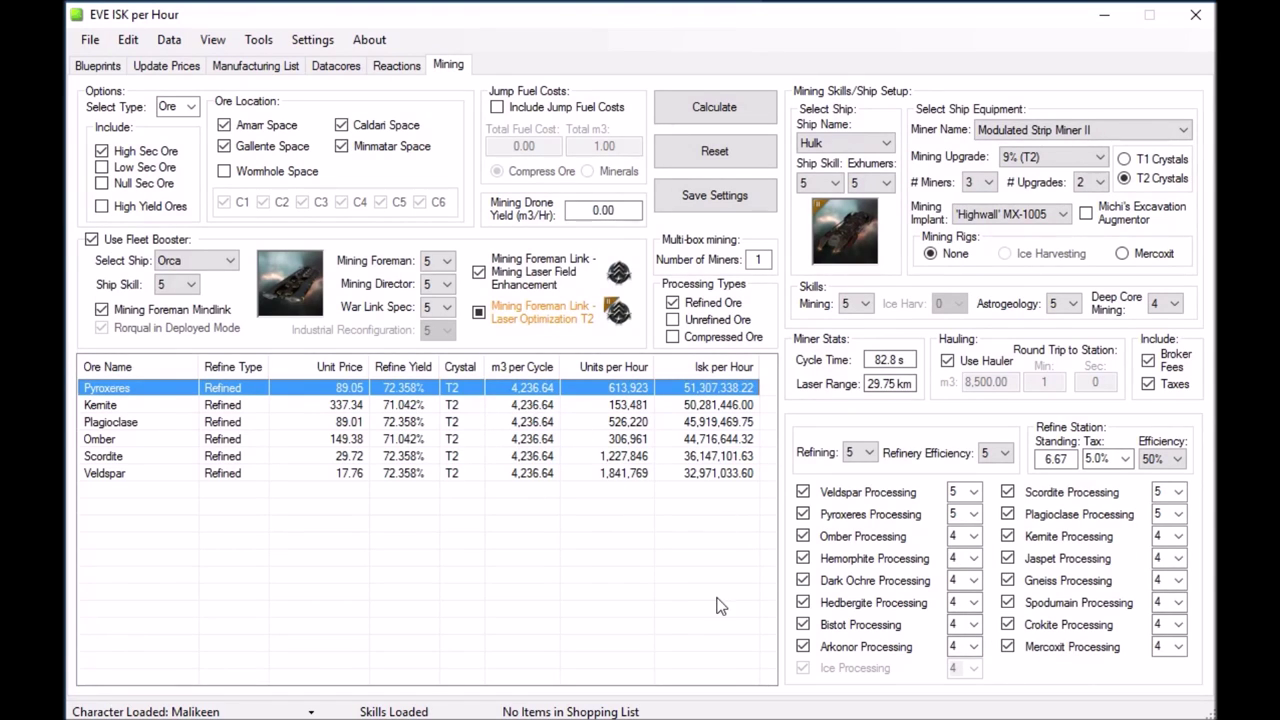
left_click(532, 278)
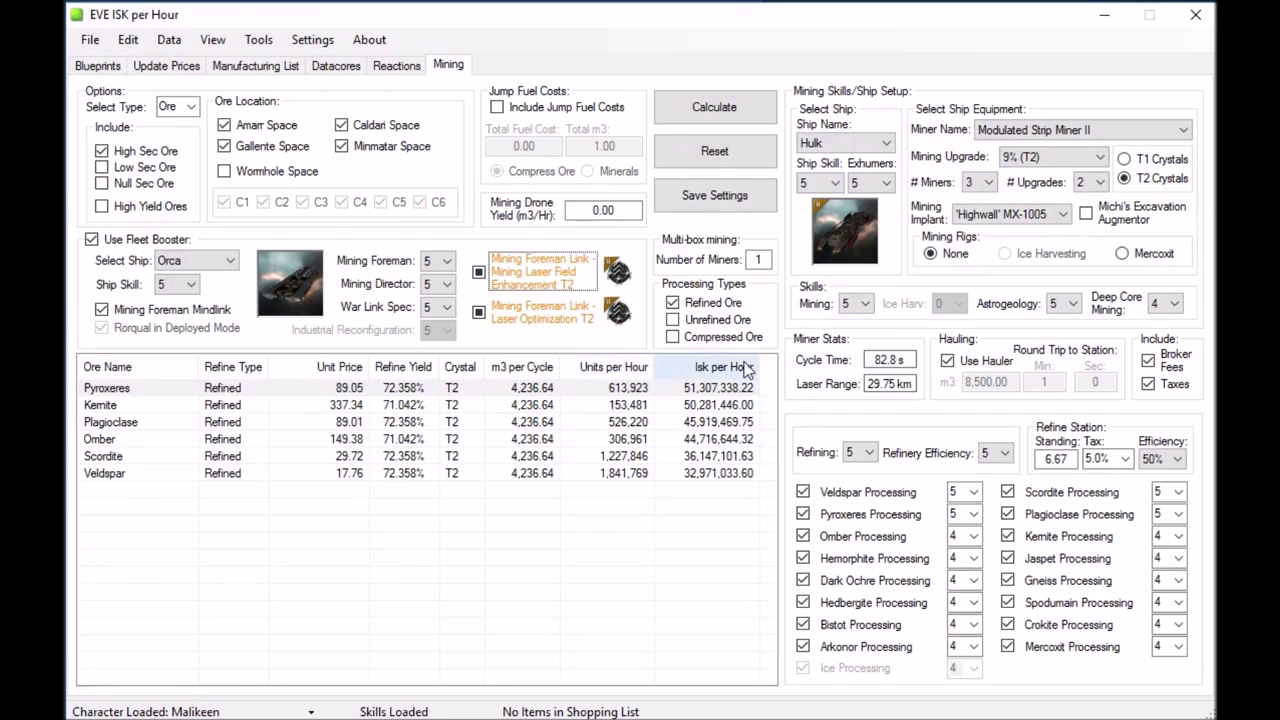
left_click(720, 108)
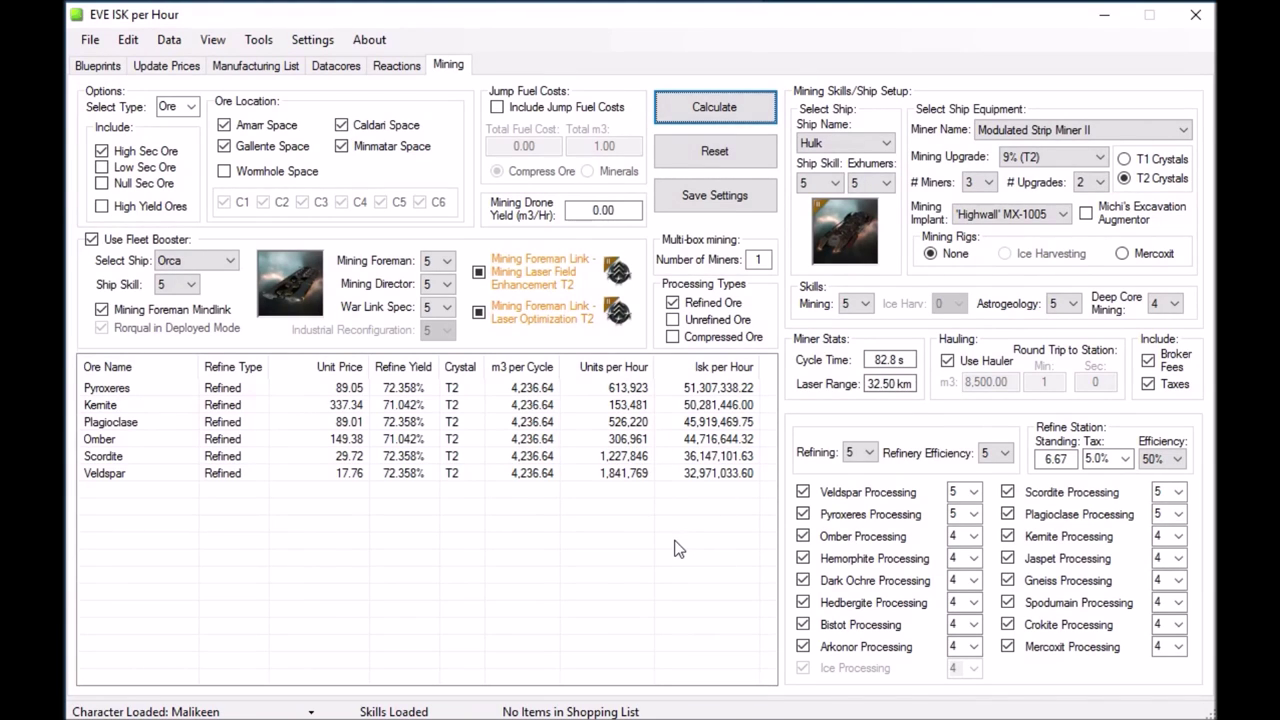
Recalculate ores without fleet booster or hauler, using a 2-minute round trip.
left_click(128, 241)
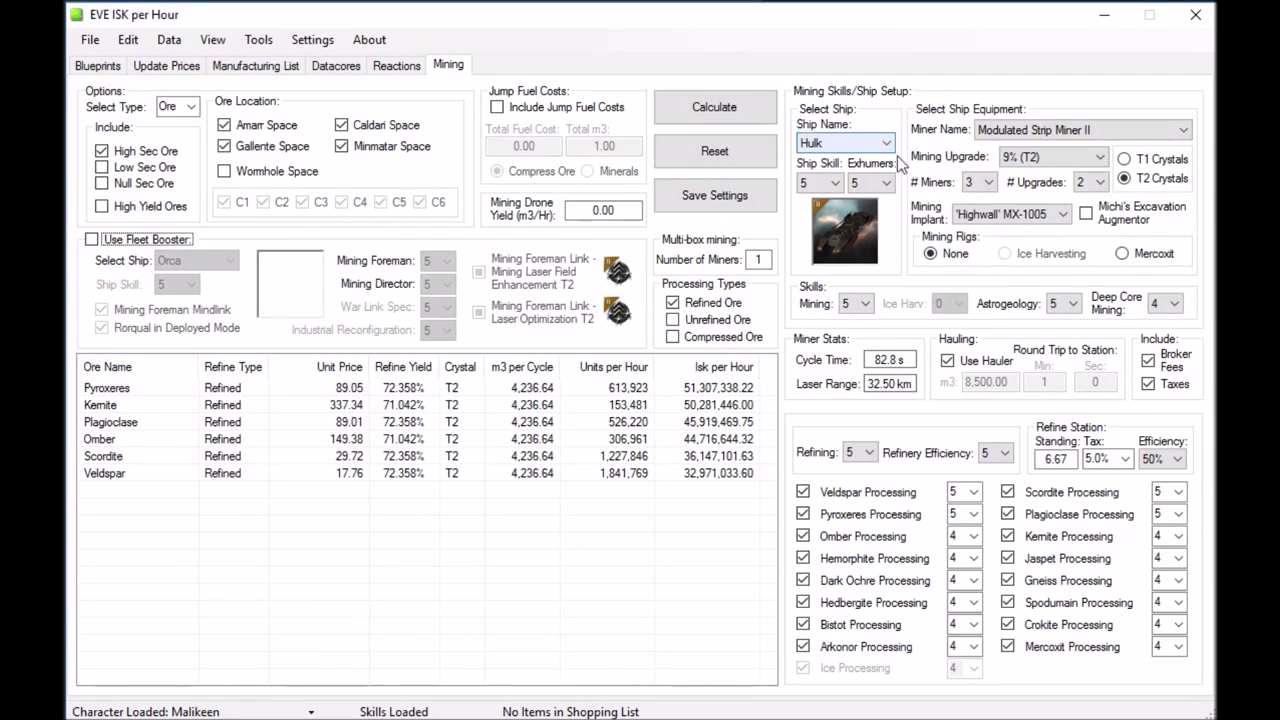
left_click(714, 107)
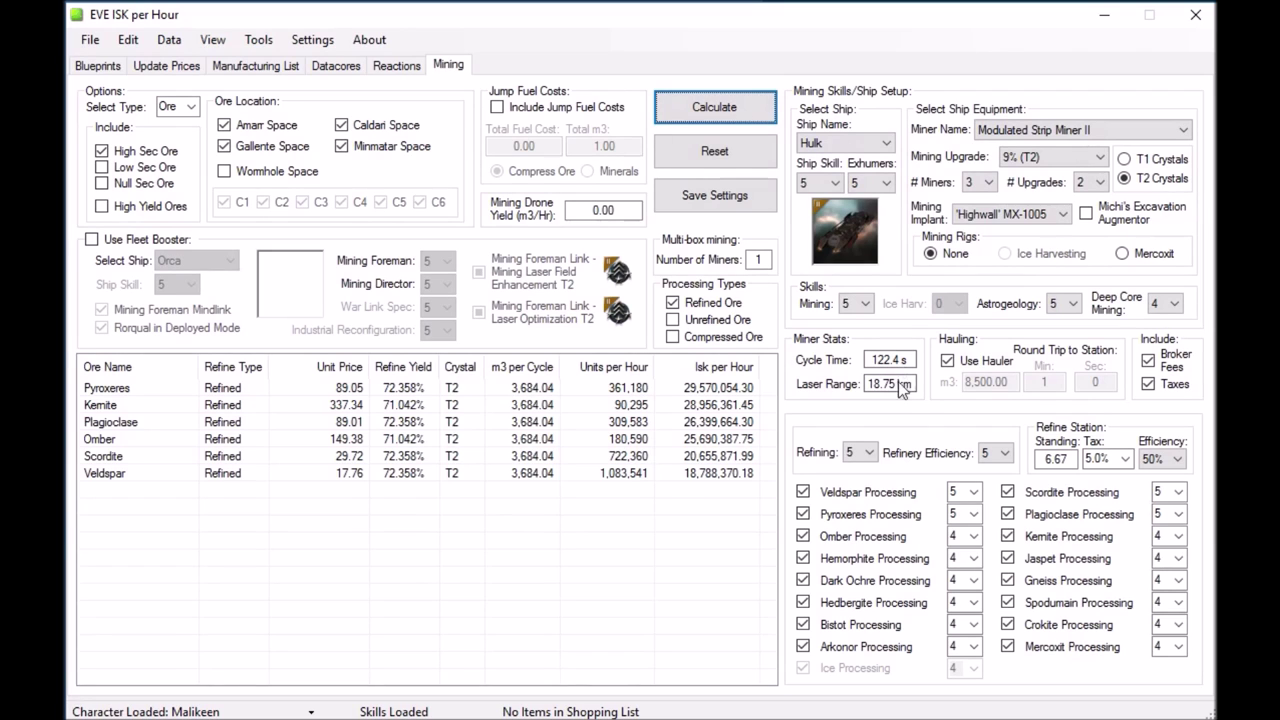
left_click(955, 360)
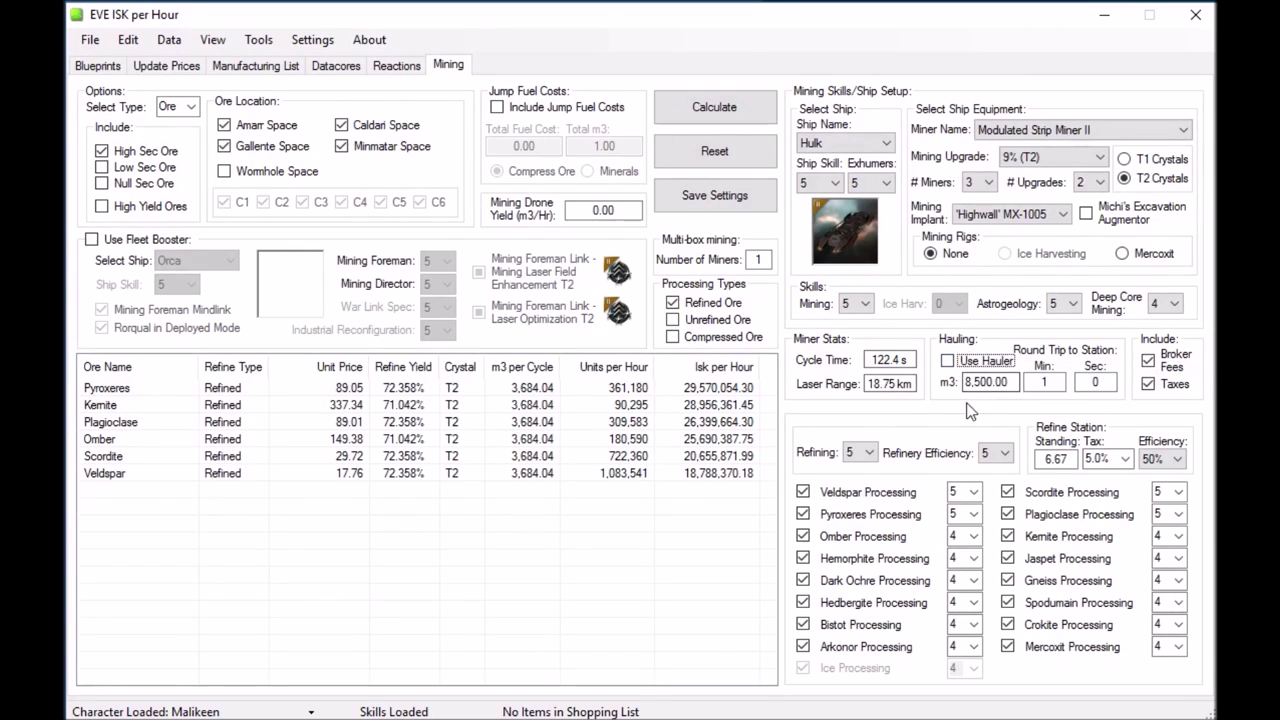
left_click(1050, 381)
double_click(1050, 381)
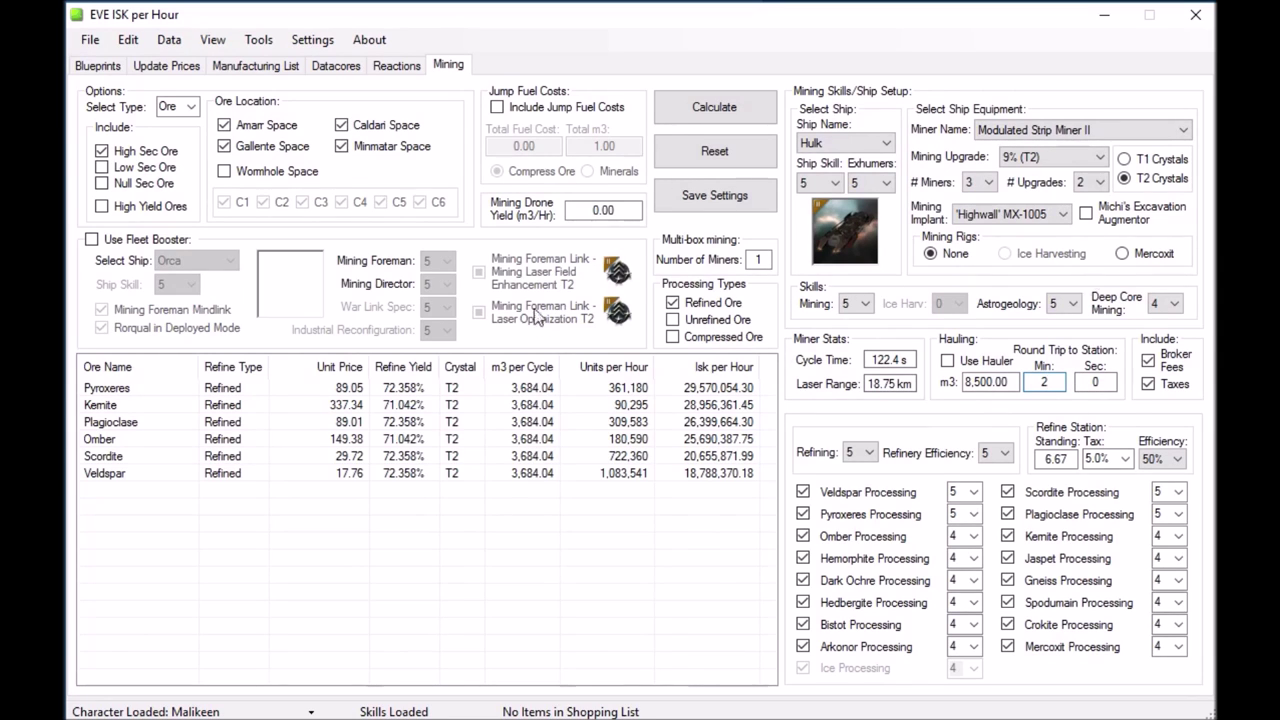
left_click(728, 110)
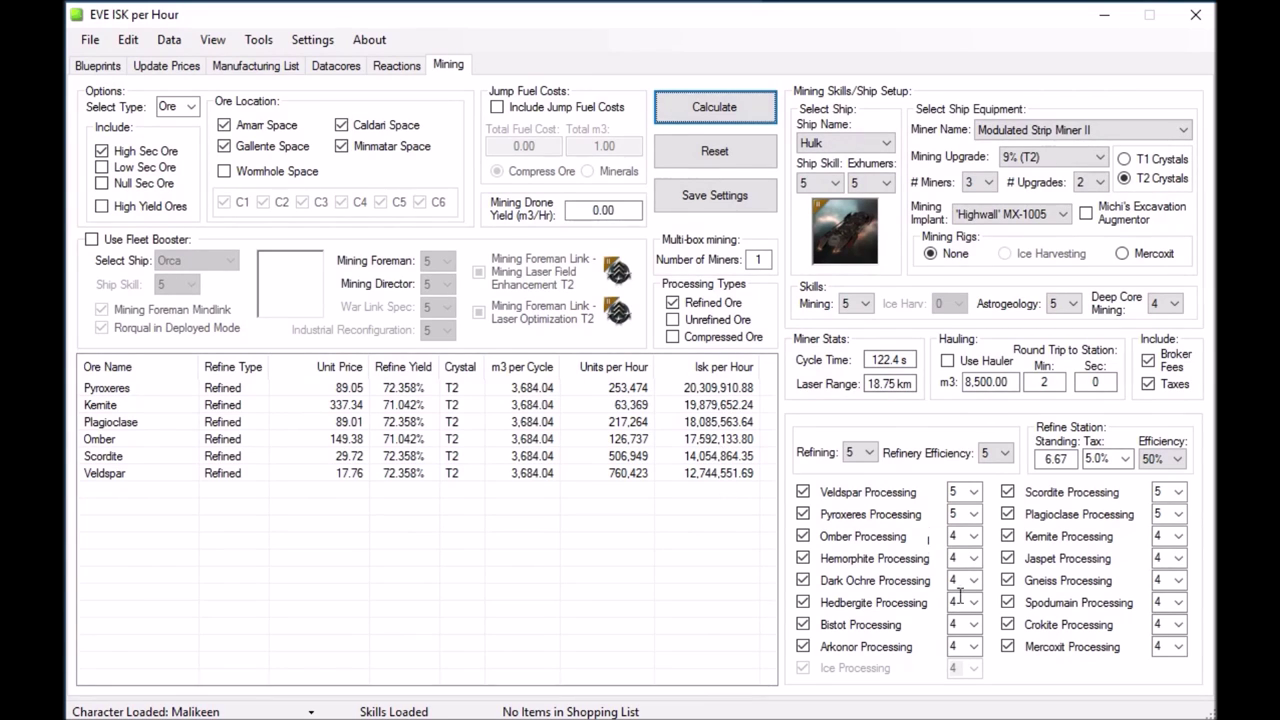
Switch the mining type to Ice and calculate across high, low and null sec ice.
left_click(180, 106)
left_click(176, 140)
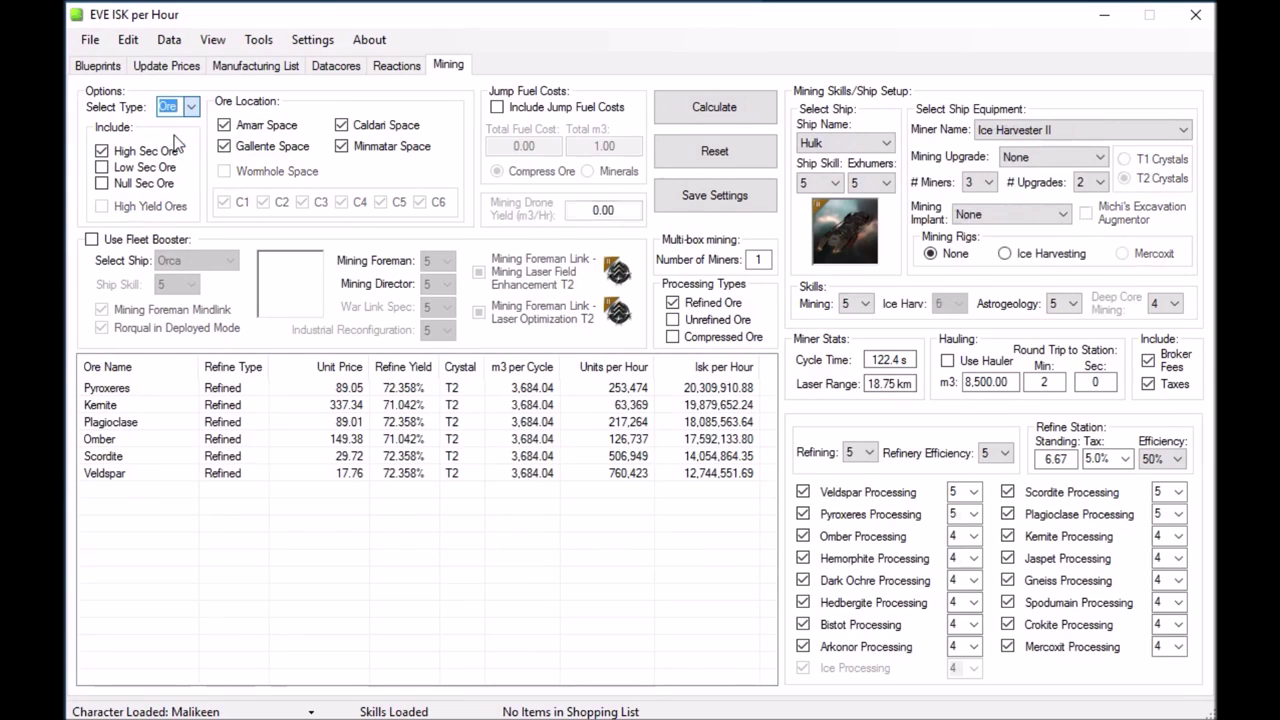
left_click(728, 112)
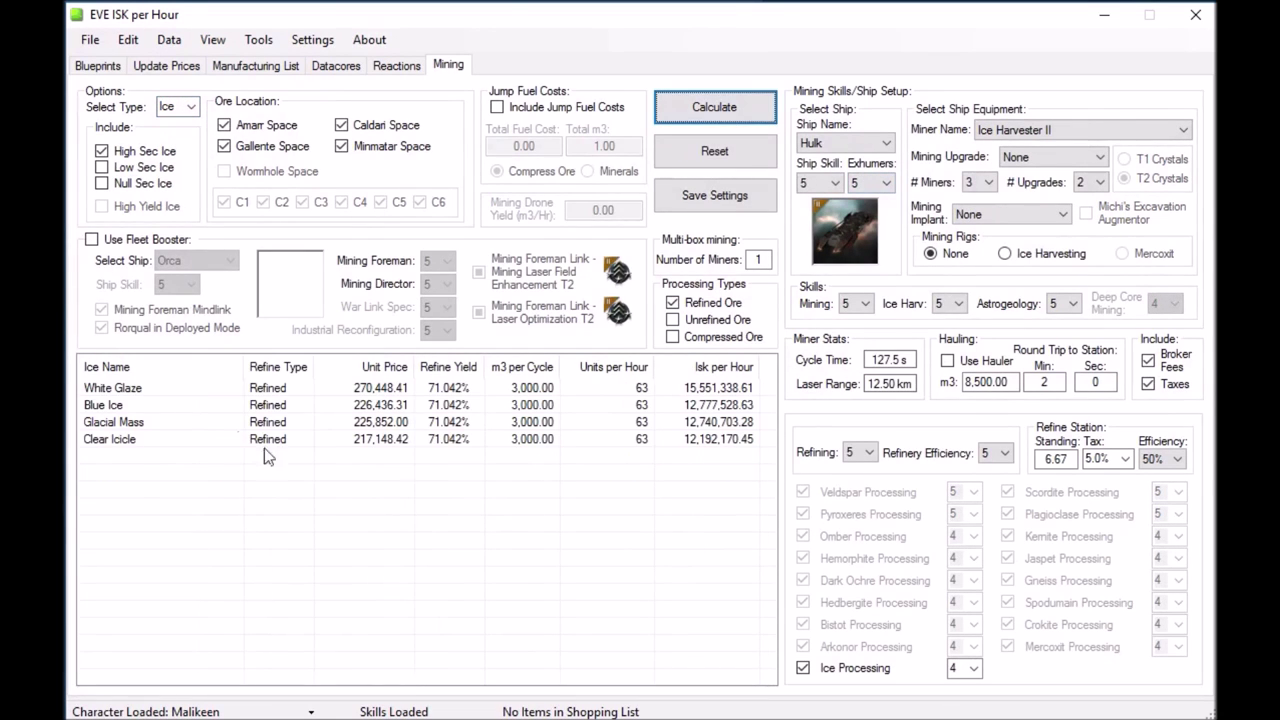
left_click(140, 167)
left_click(127, 183)
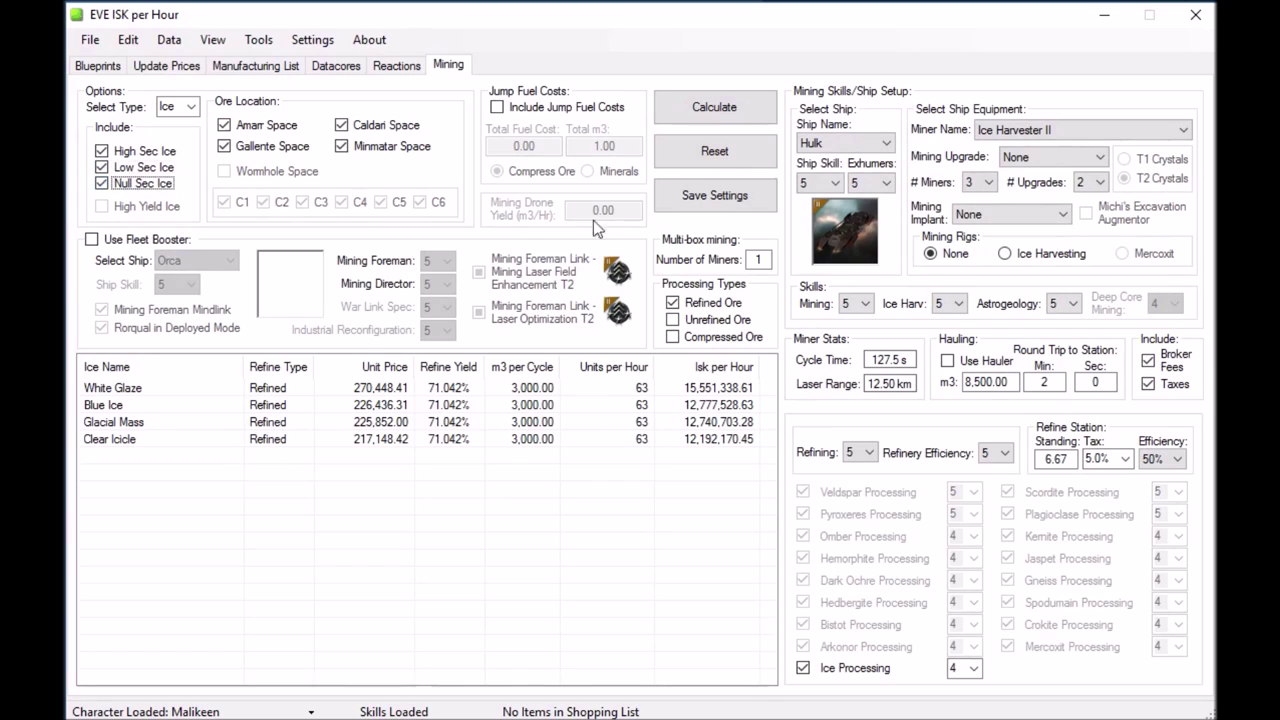
left_click(726, 117)
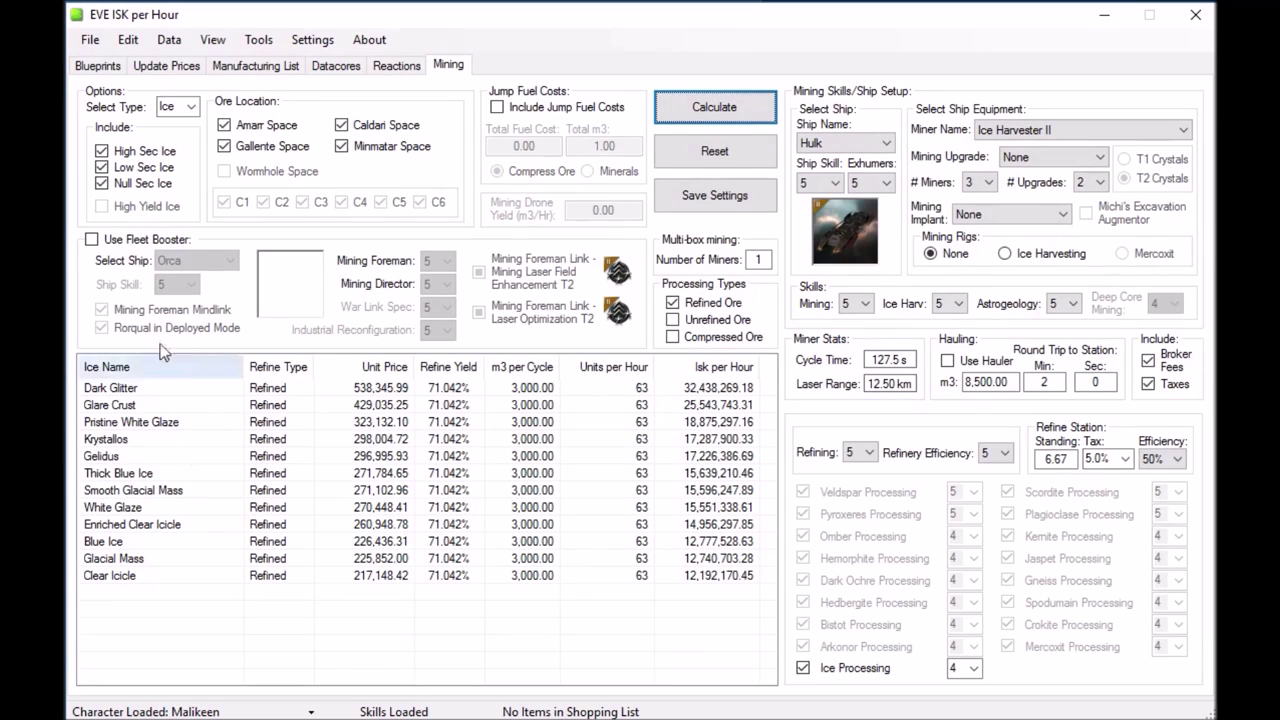
Switch the mining type to Gas and calculate gas ISK per hour with the Venture.
left_click(190, 107)
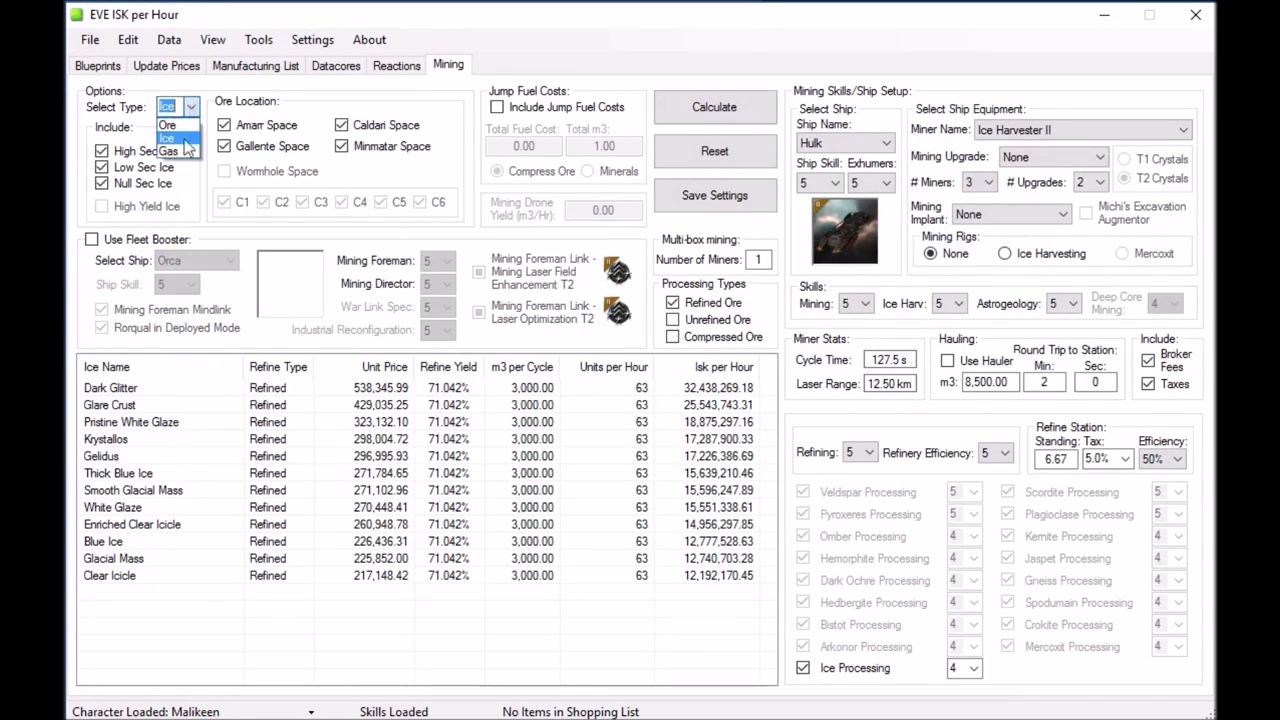
left_click(185, 160)
left_click(713, 110)
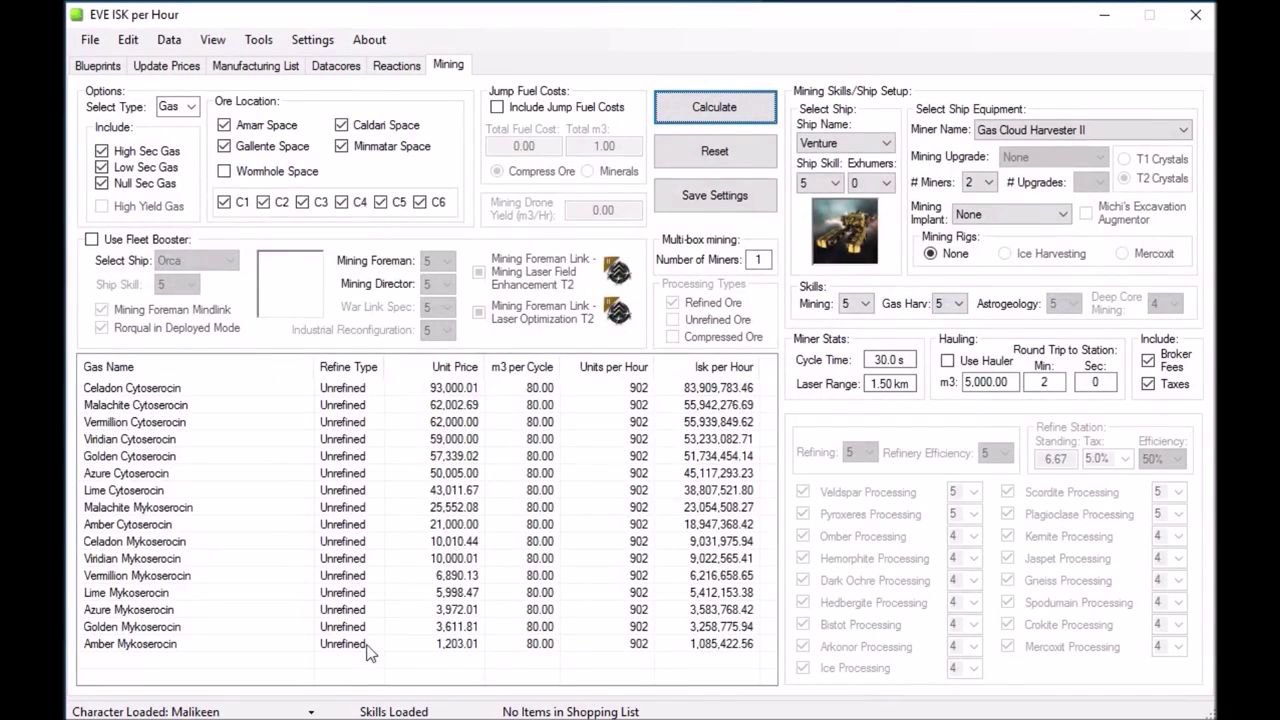
left_click(867, 145)
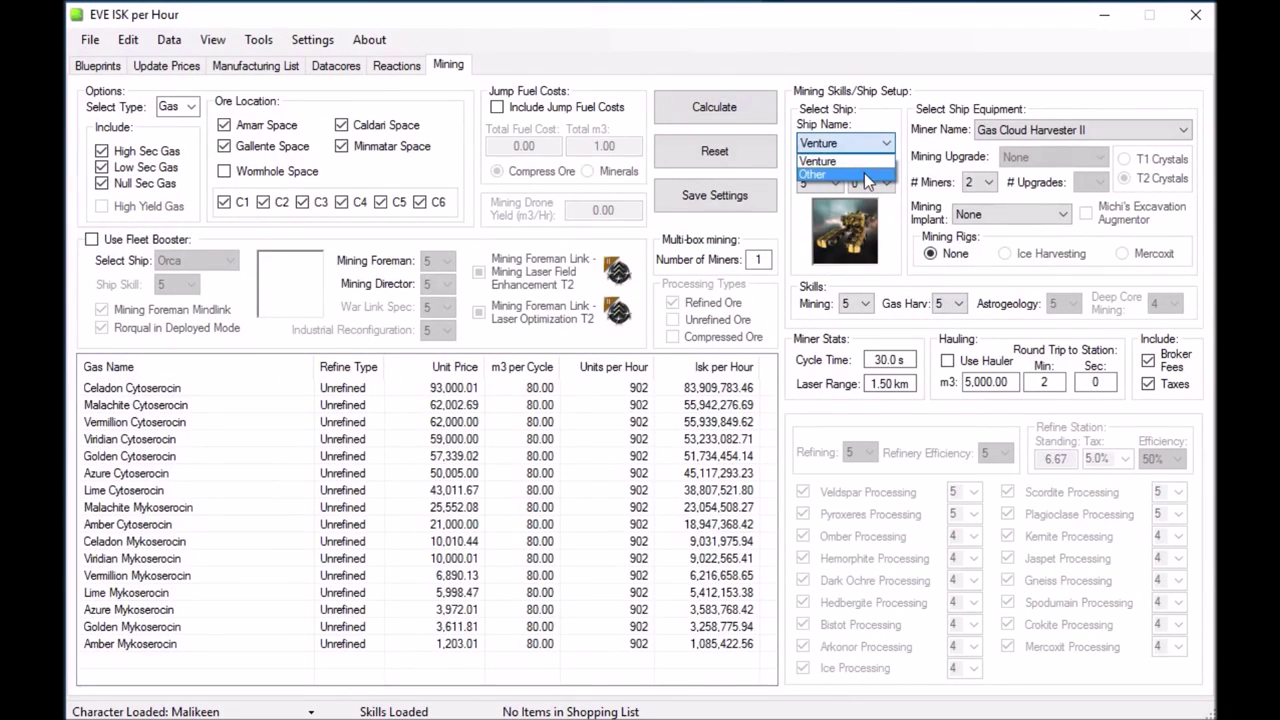
left_click(860, 145)
left_click(723, 119)
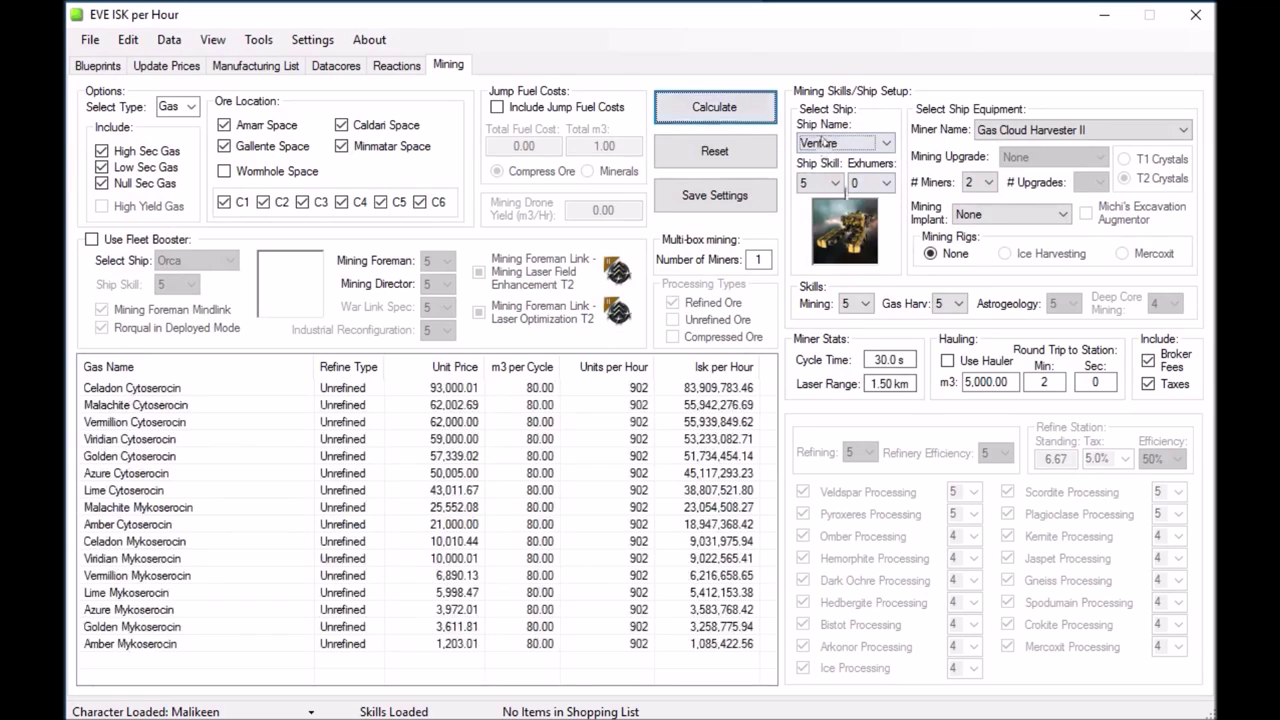
left_click(866, 145)
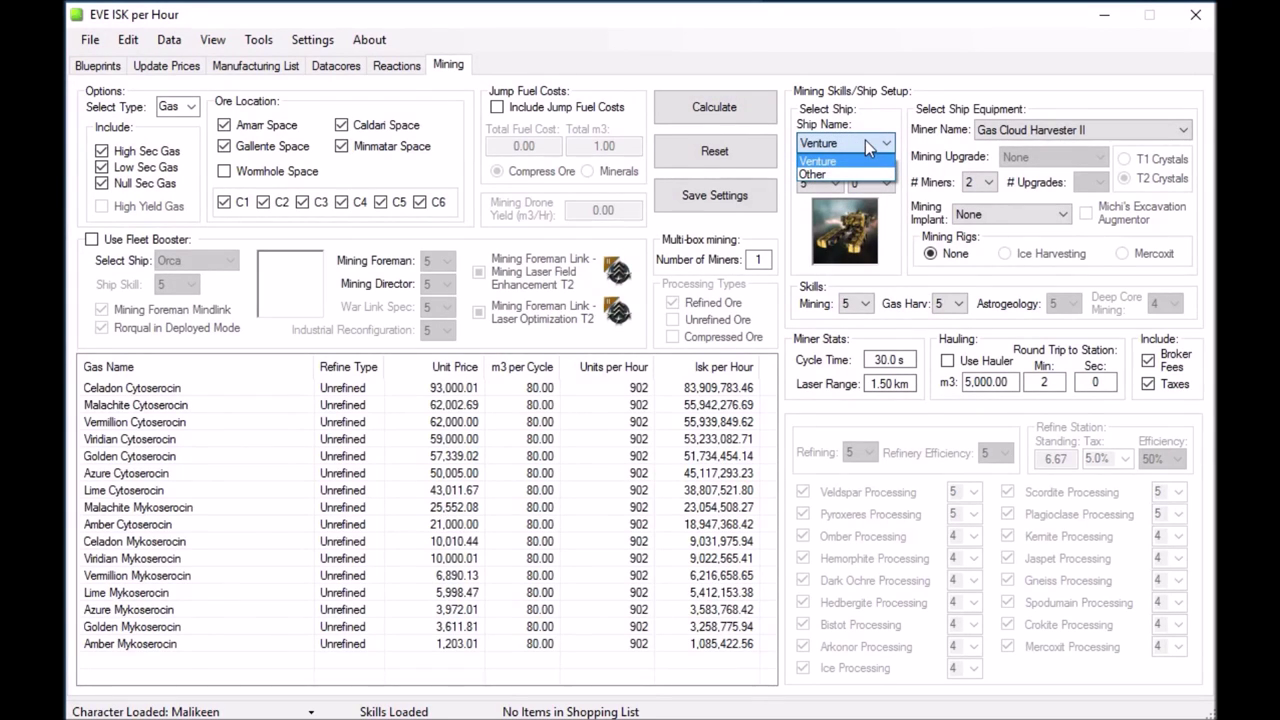
left_click(865, 142)
Set Exhumers skill to 5, choose Prospect as the ship, and recalculate gas results.
left_click(874, 185)
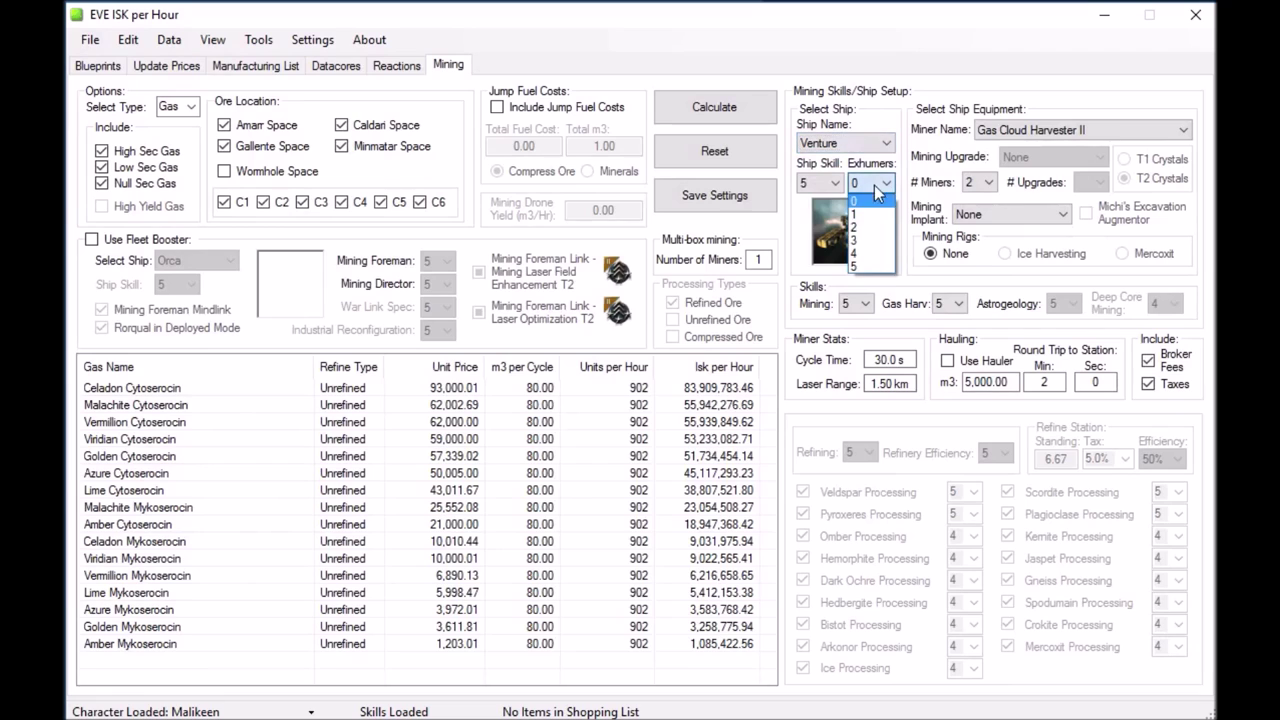
left_click(870, 266)
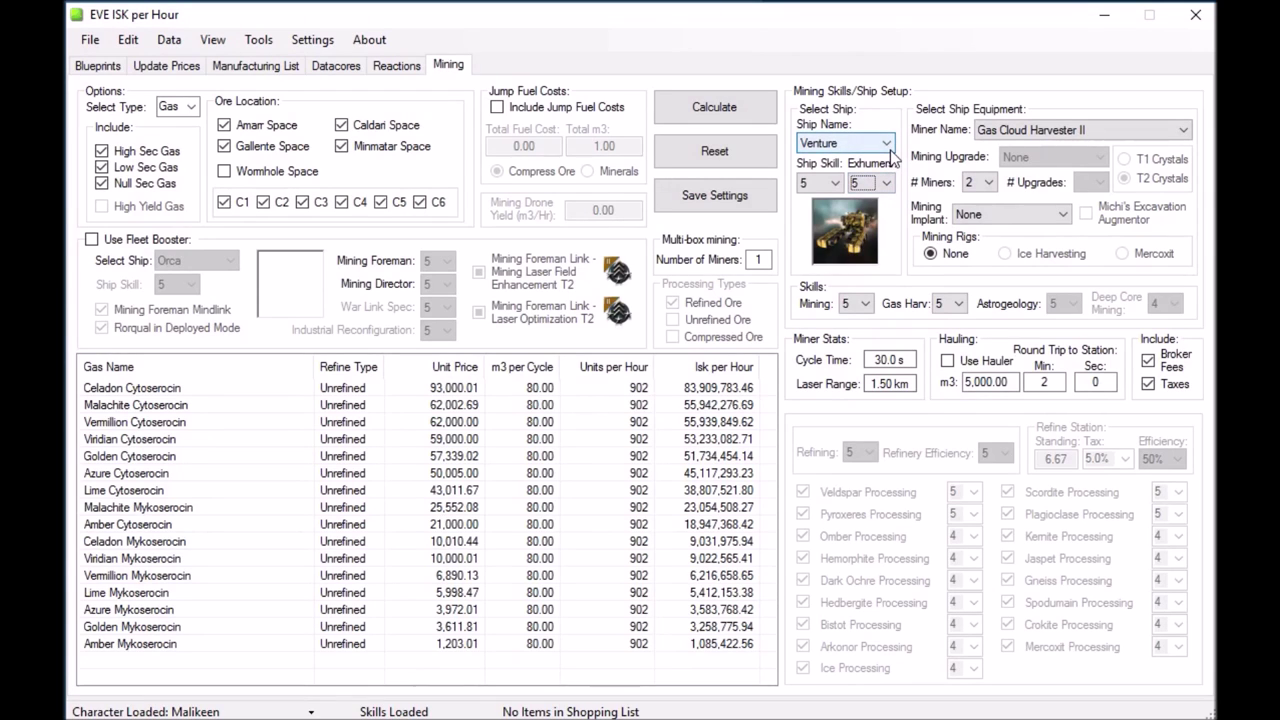
left_click(887, 147)
left_click(866, 176)
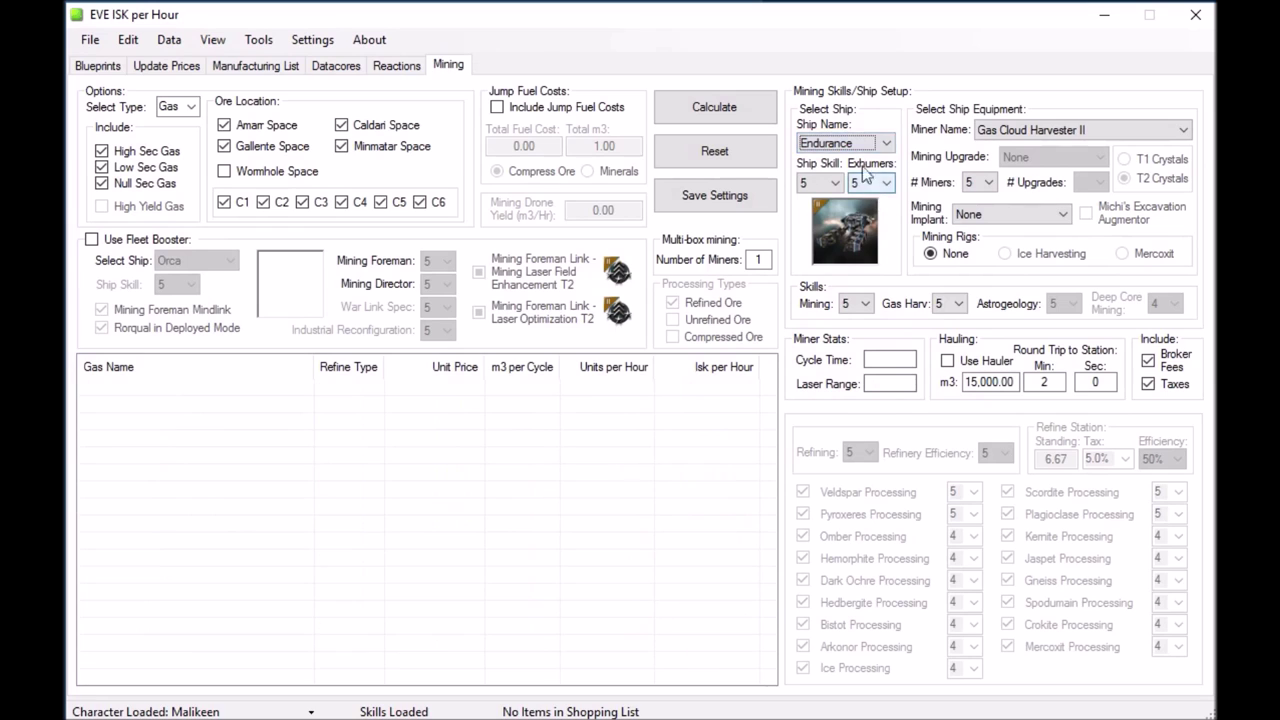
left_click(885, 144)
left_click(822, 174)
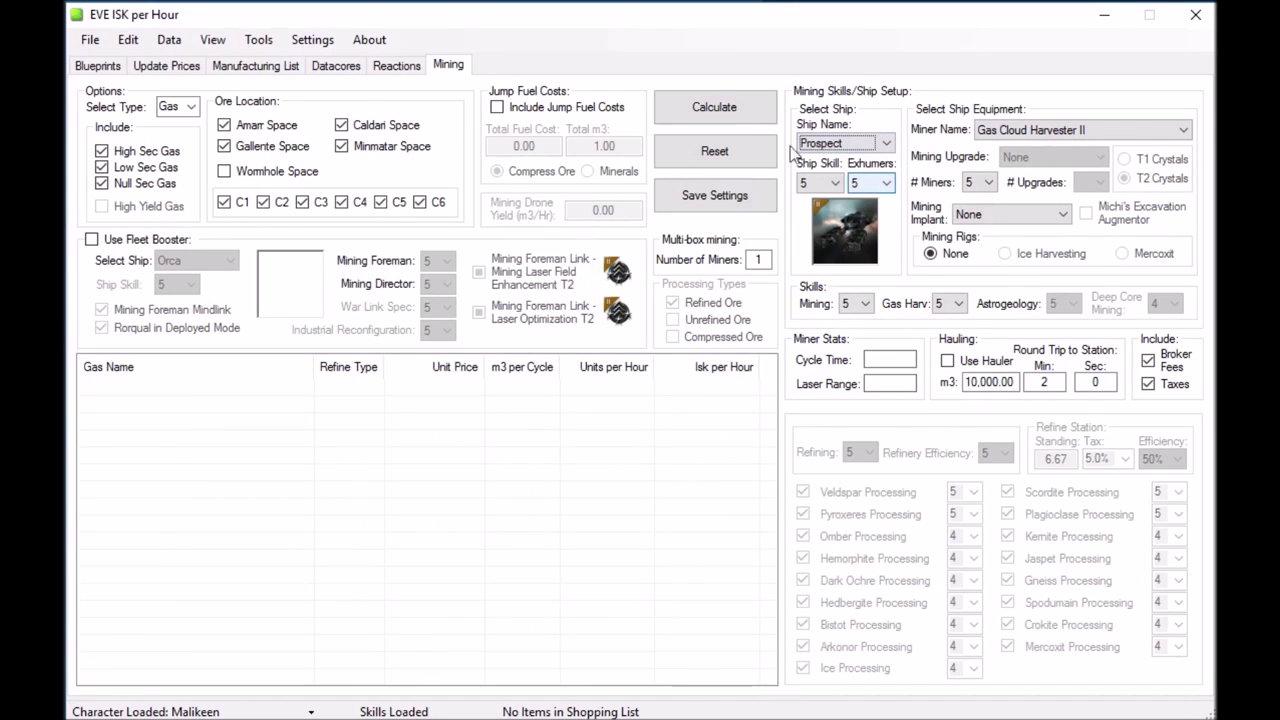
left_click(714, 107)
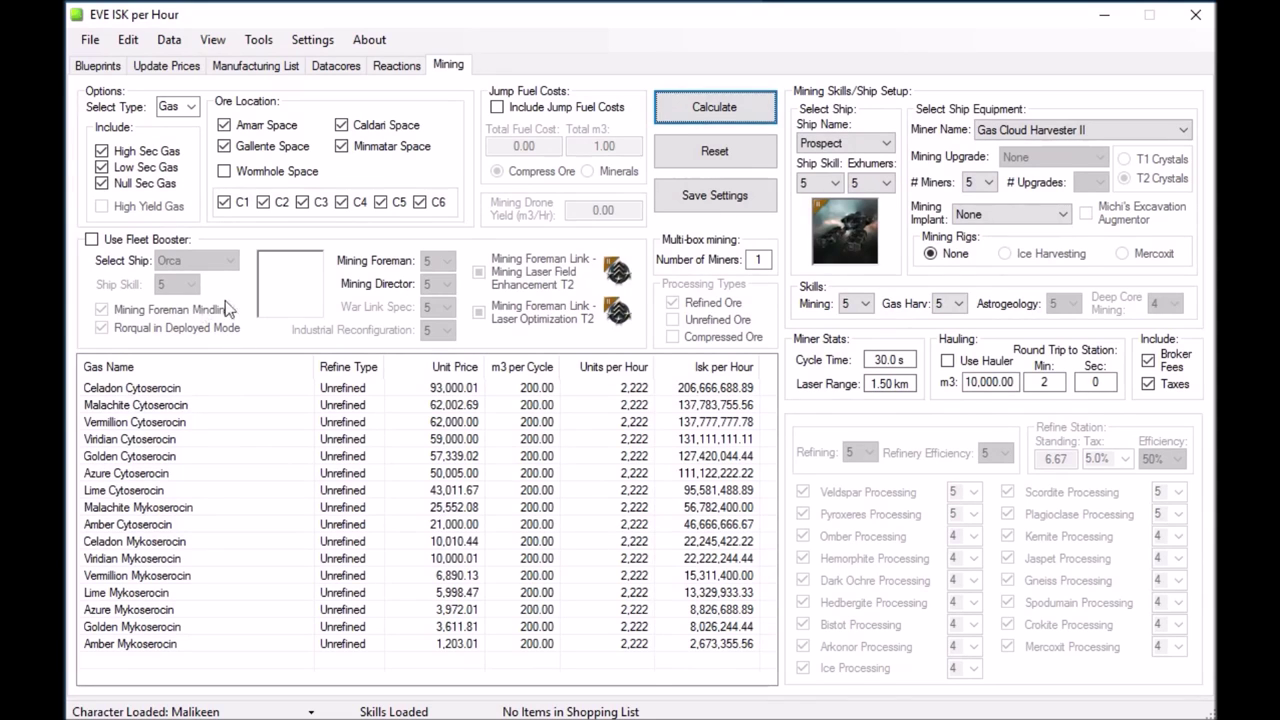
Untick the empire space gas locations, leaving only Wormhole Space selected.
left_click(246, 124)
left_click(345, 125)
left_click(345, 146)
left_click(250, 171)
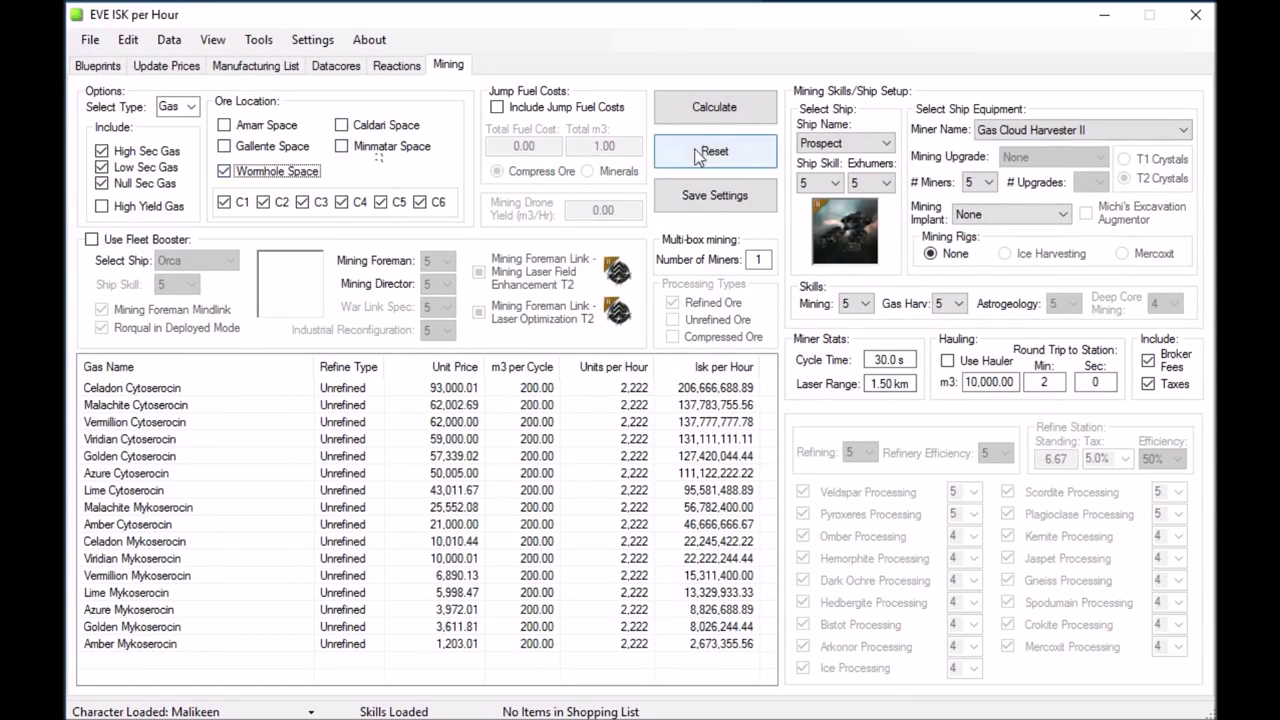
Recalculate wormhole gas, enable the Orca fleet booster, and switch Select Type to Ore.
left_click(714, 106)
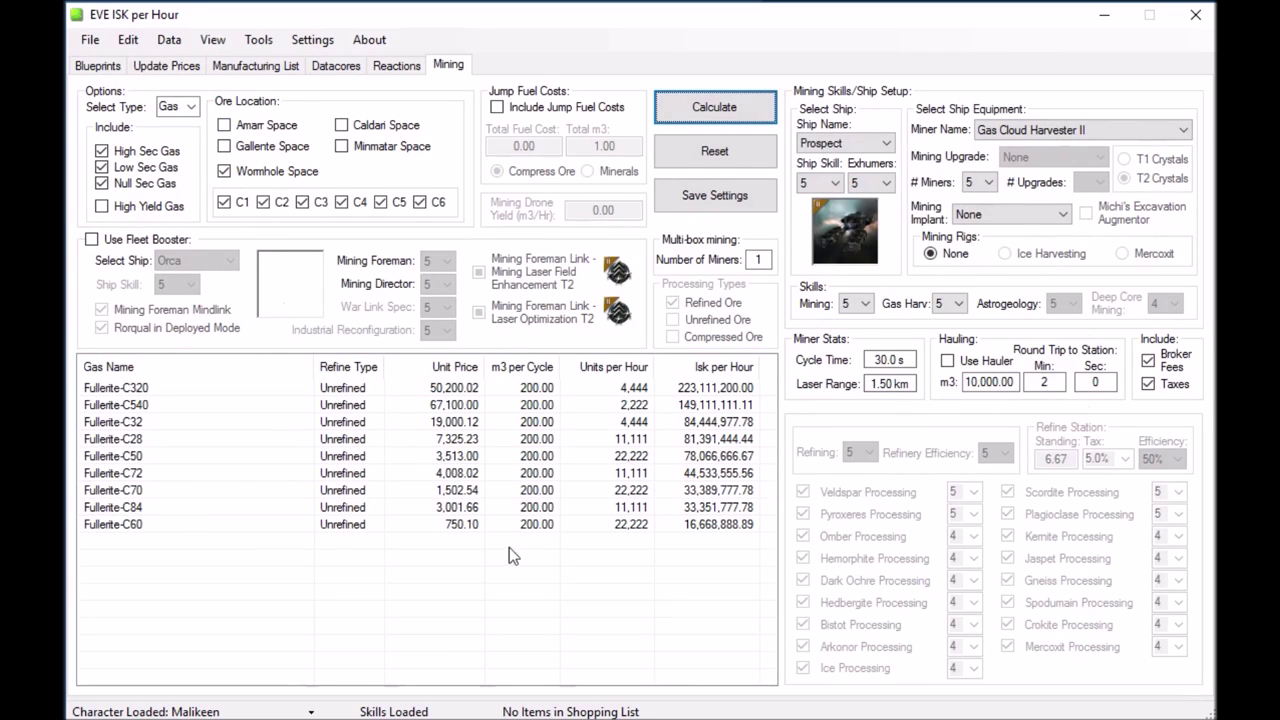
left_click(91, 239)
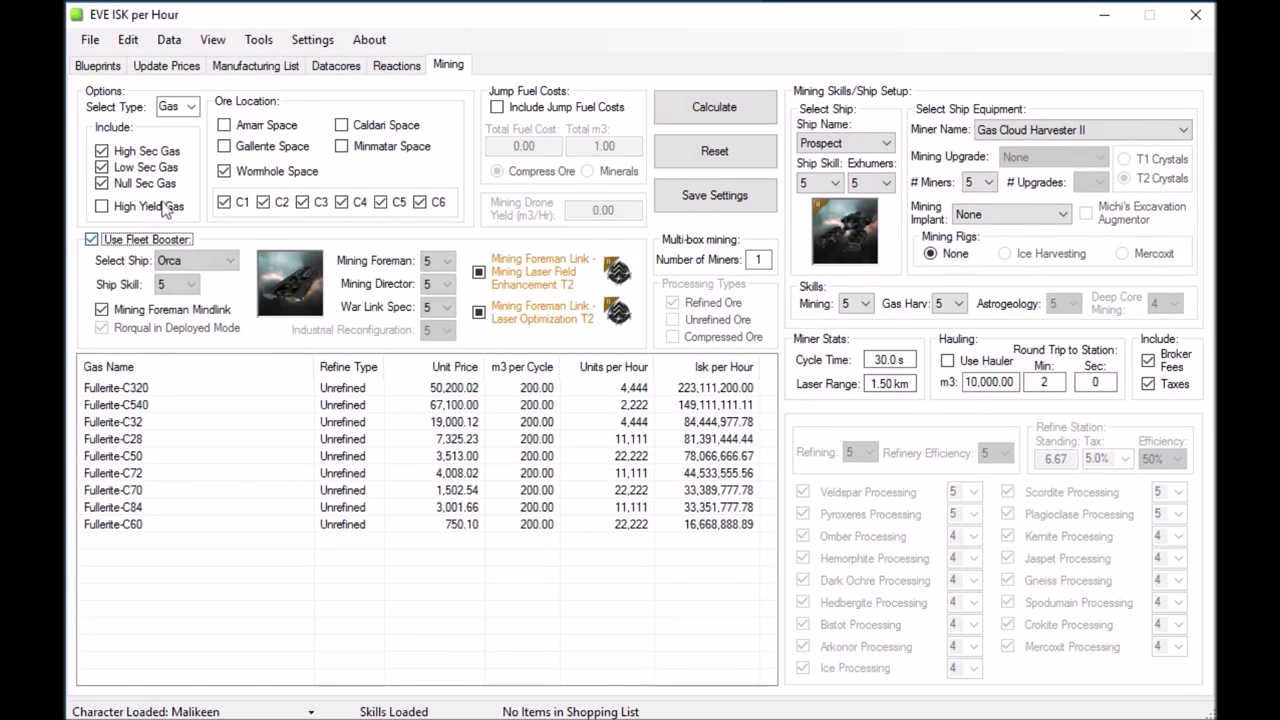
left_click(172, 106)
left_click(176, 127)
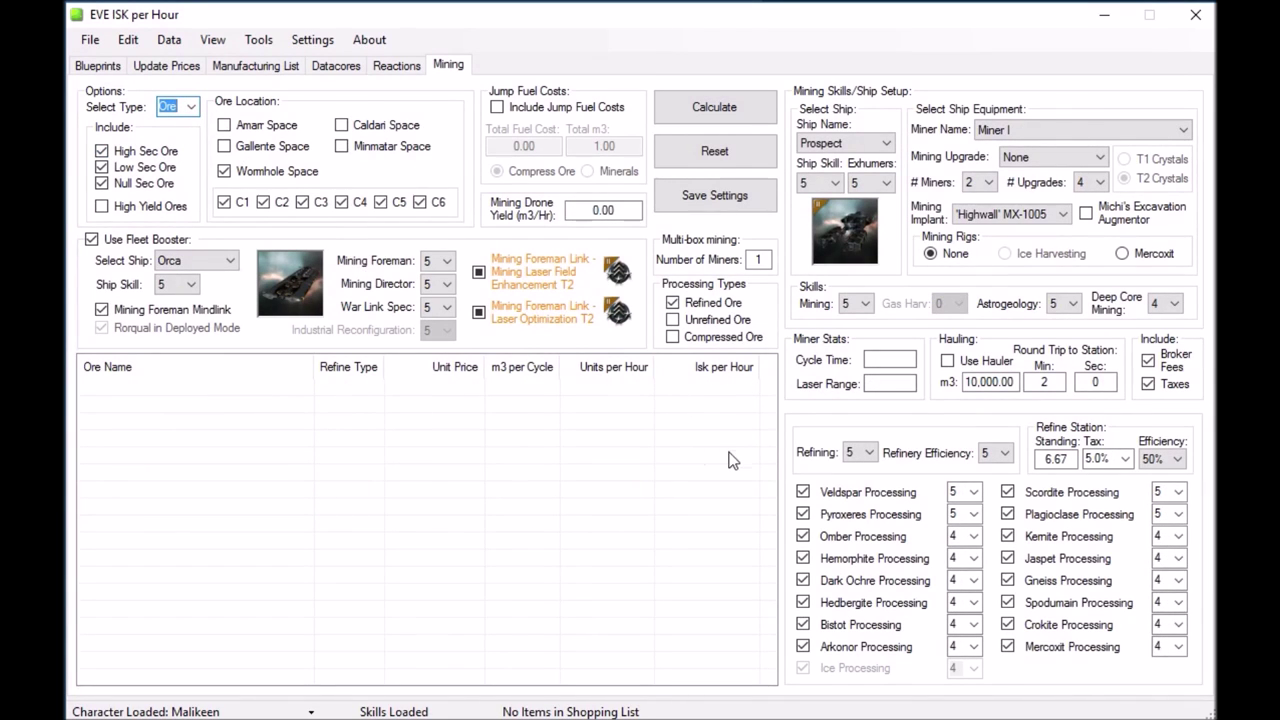
Choose Hulk as the ship and include Amarr, Gallente, Caldari and Minmatar space ore.
left_click(860, 146)
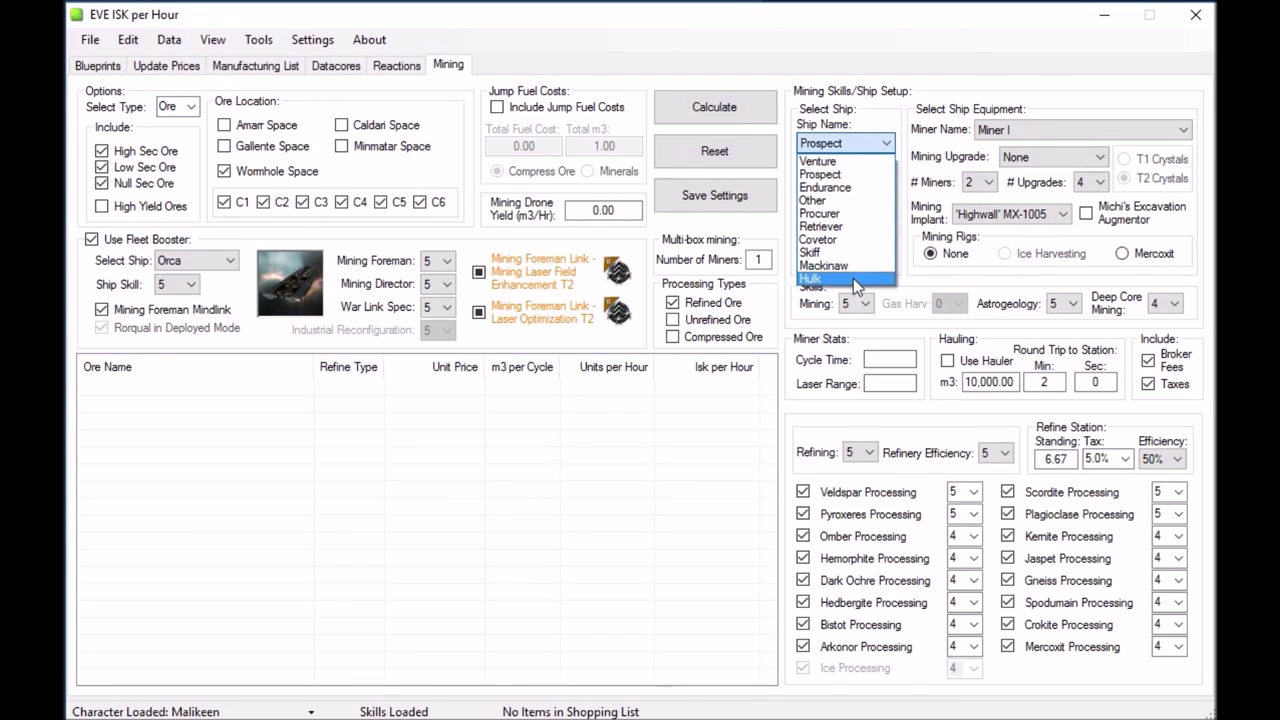
left_click(853, 278)
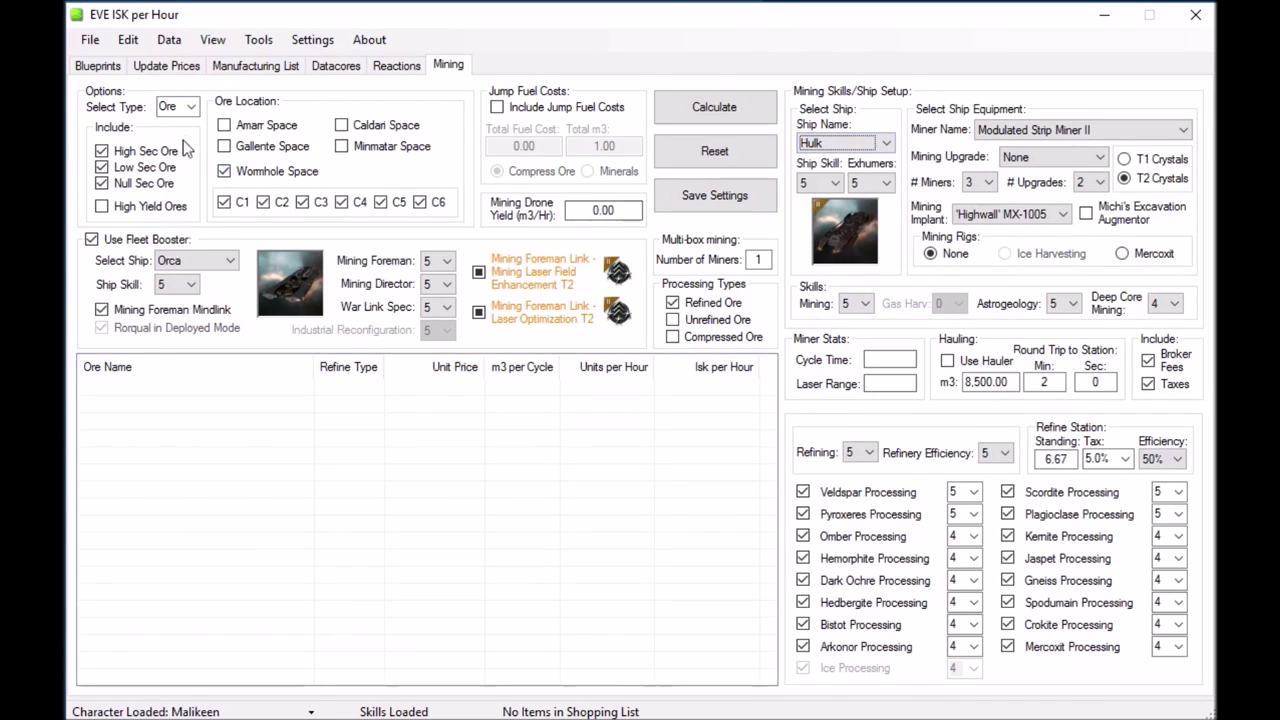
left_click(250, 146)
left_click(250, 125)
left_click(362, 125)
left_click(370, 146)
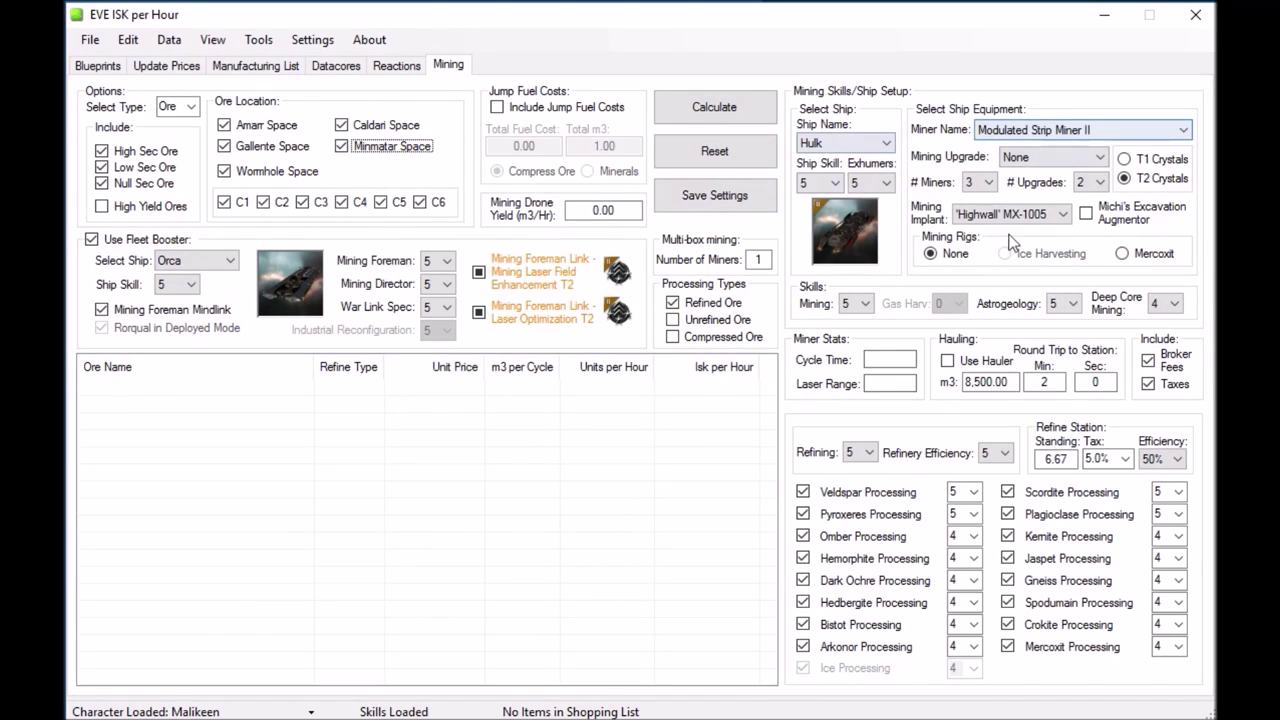
Set Mining Upgrade to 9% (T2) and calculate ore ISK per hour for 3 miners.
left_click(1069, 156)
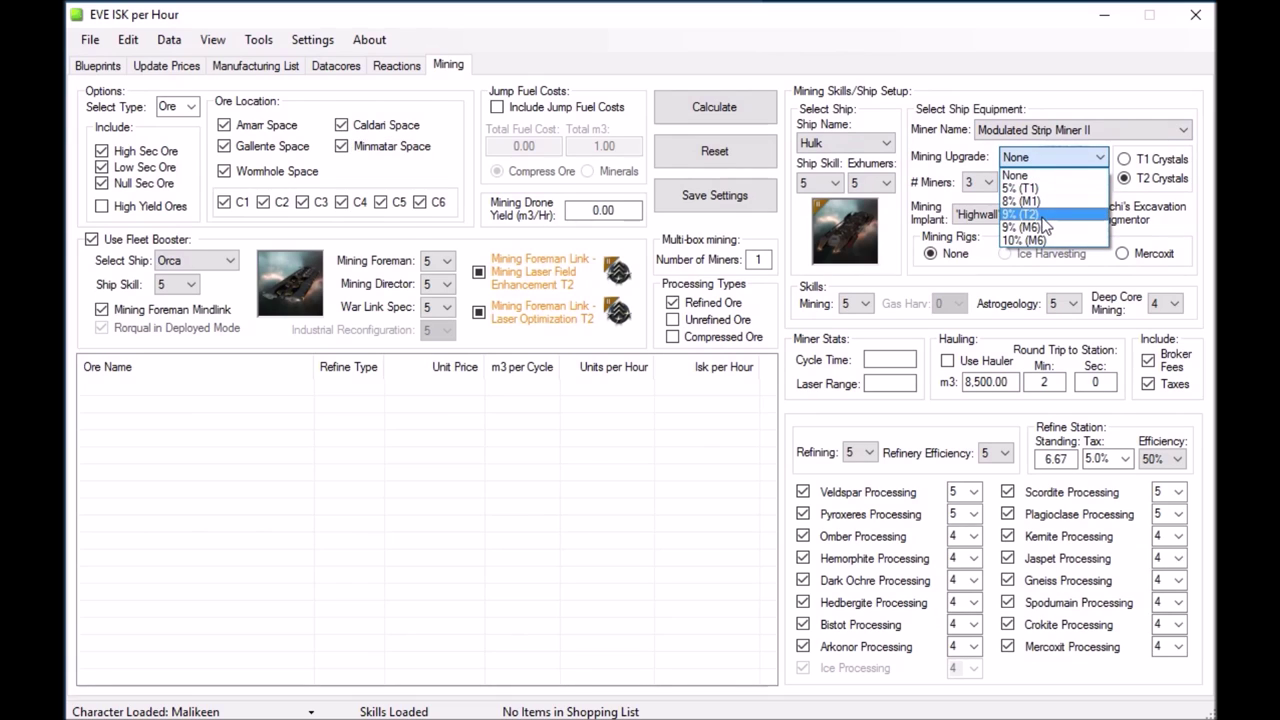
left_click(1043, 215)
key("Tab")
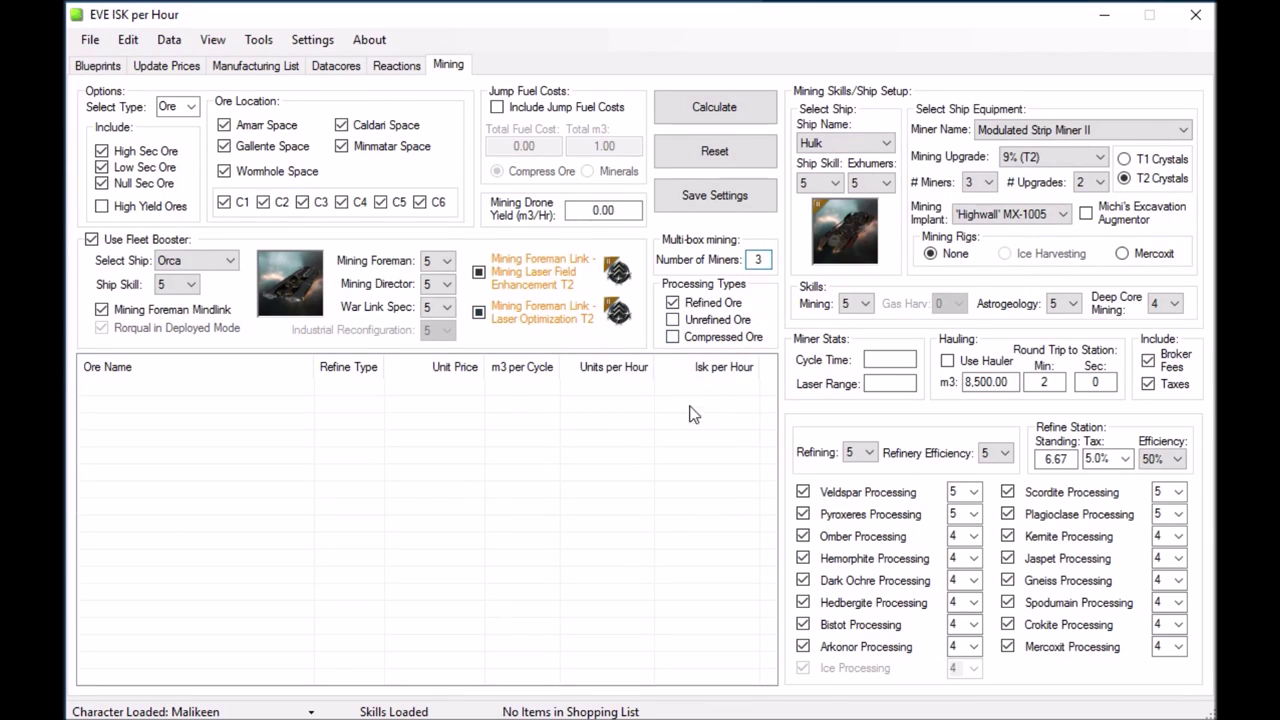
left_click(748, 110)
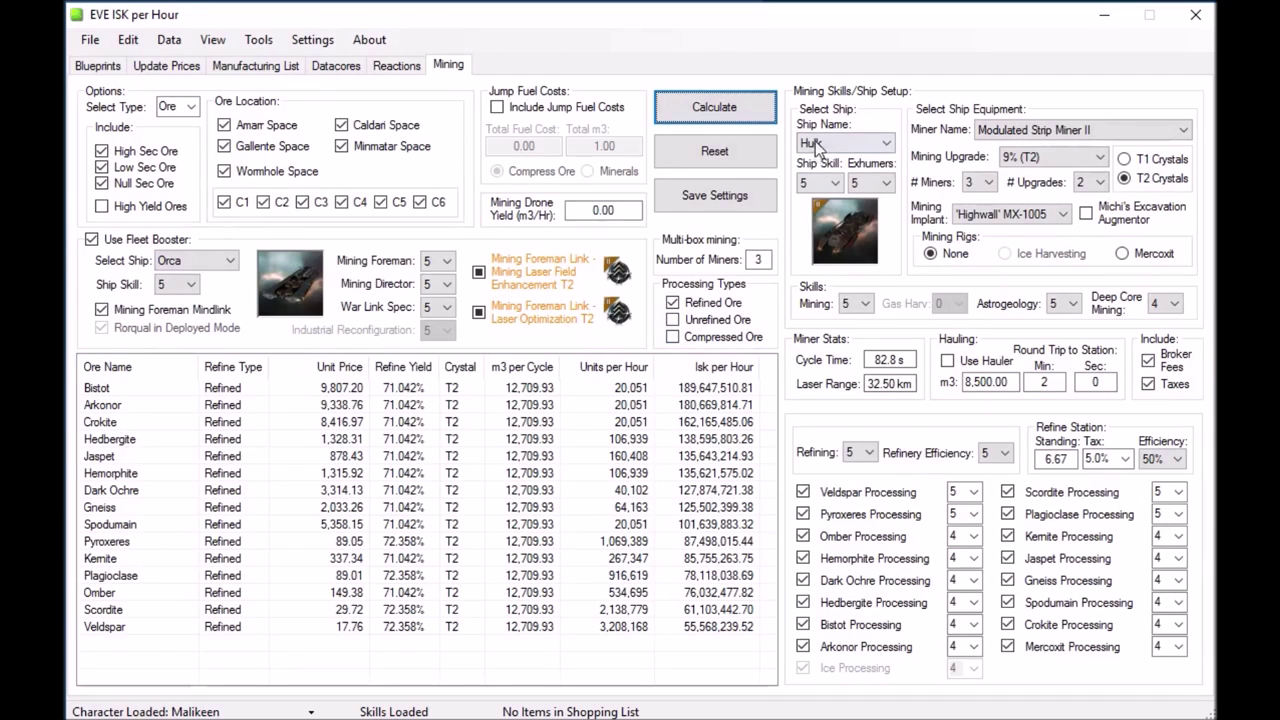
Set Number of Miners to 1 and recalculate.
left_click(761, 260)
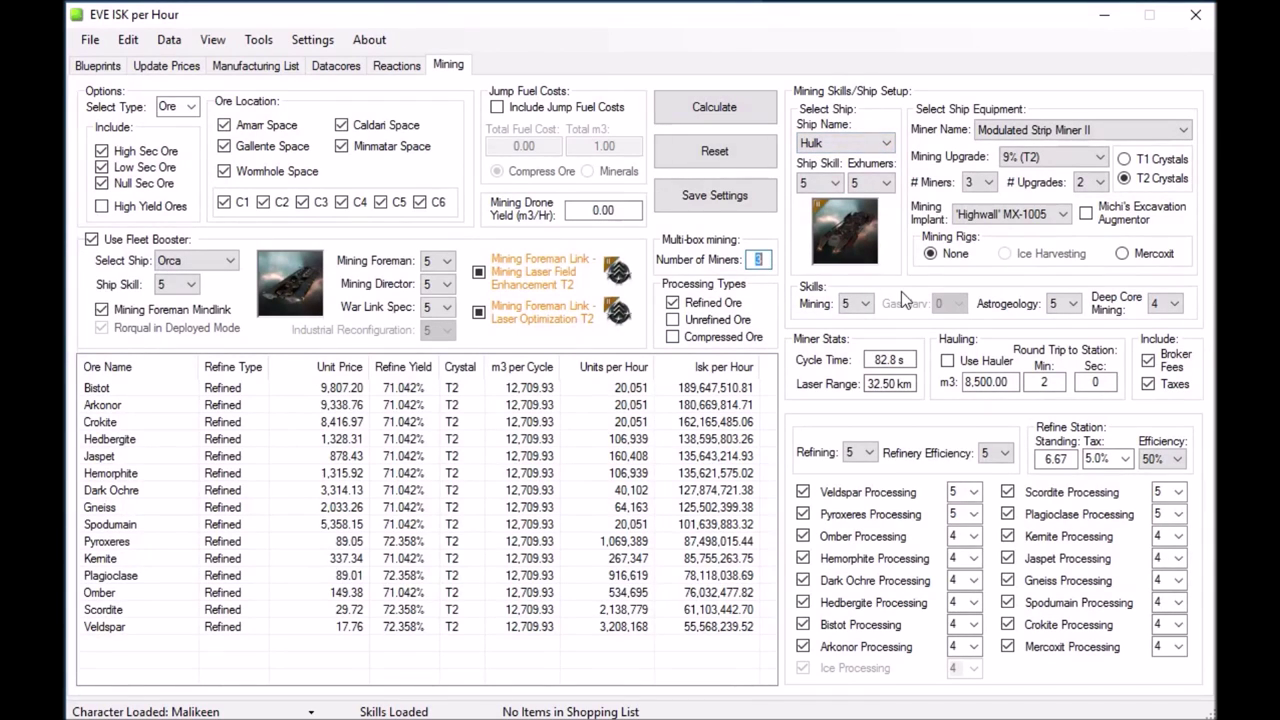
type("1")
left_click(743, 115)
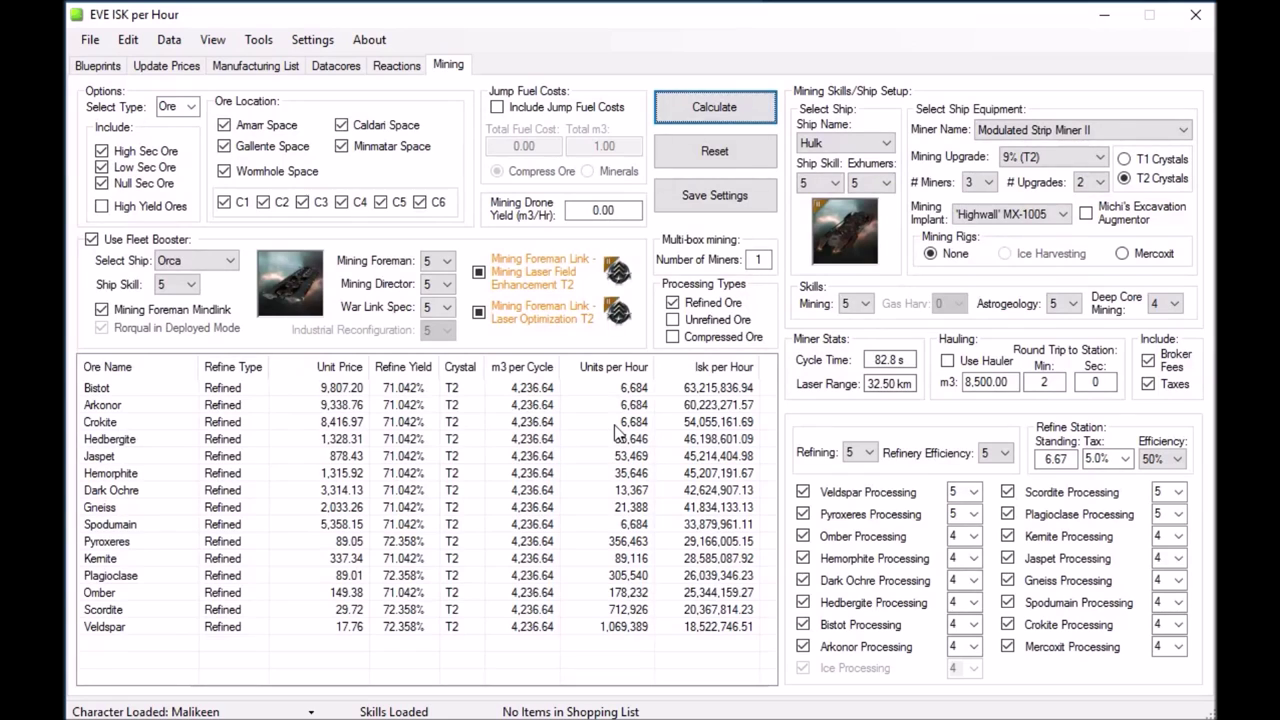
Calculate compressed ore only, then recalculate with both refined and compressed ore.
left_click(703, 338)
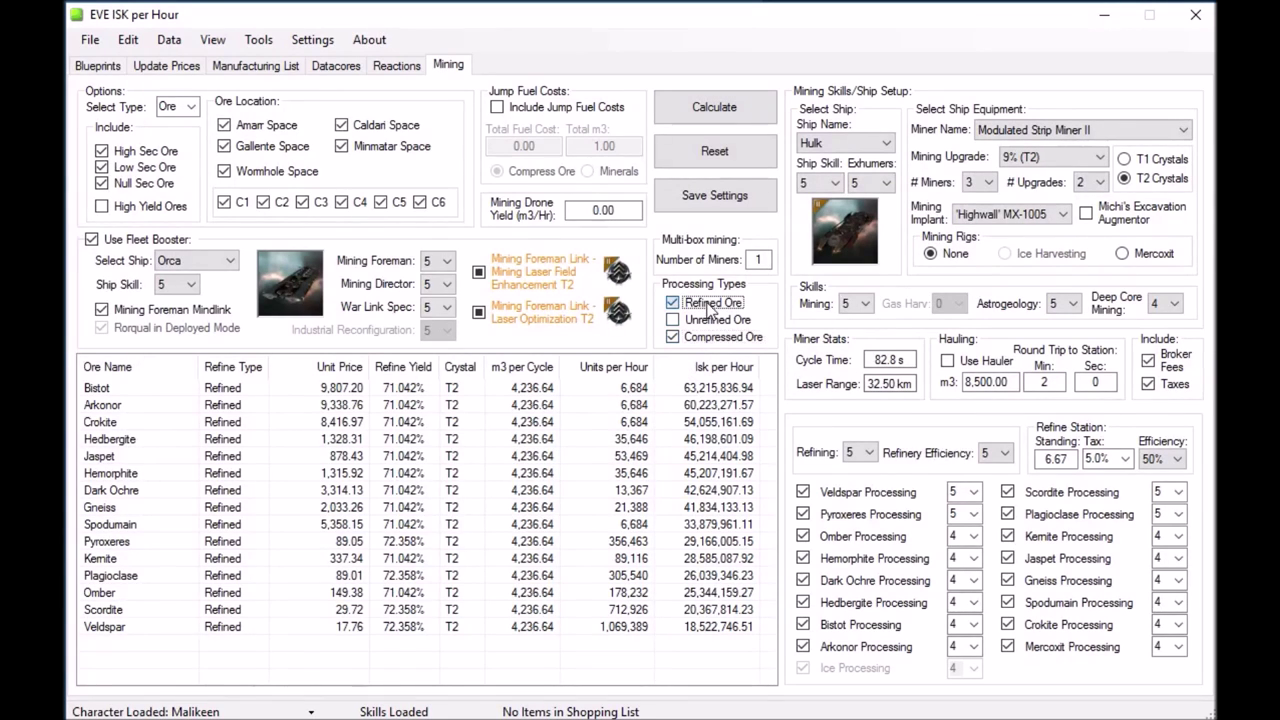
left_click(712, 306)
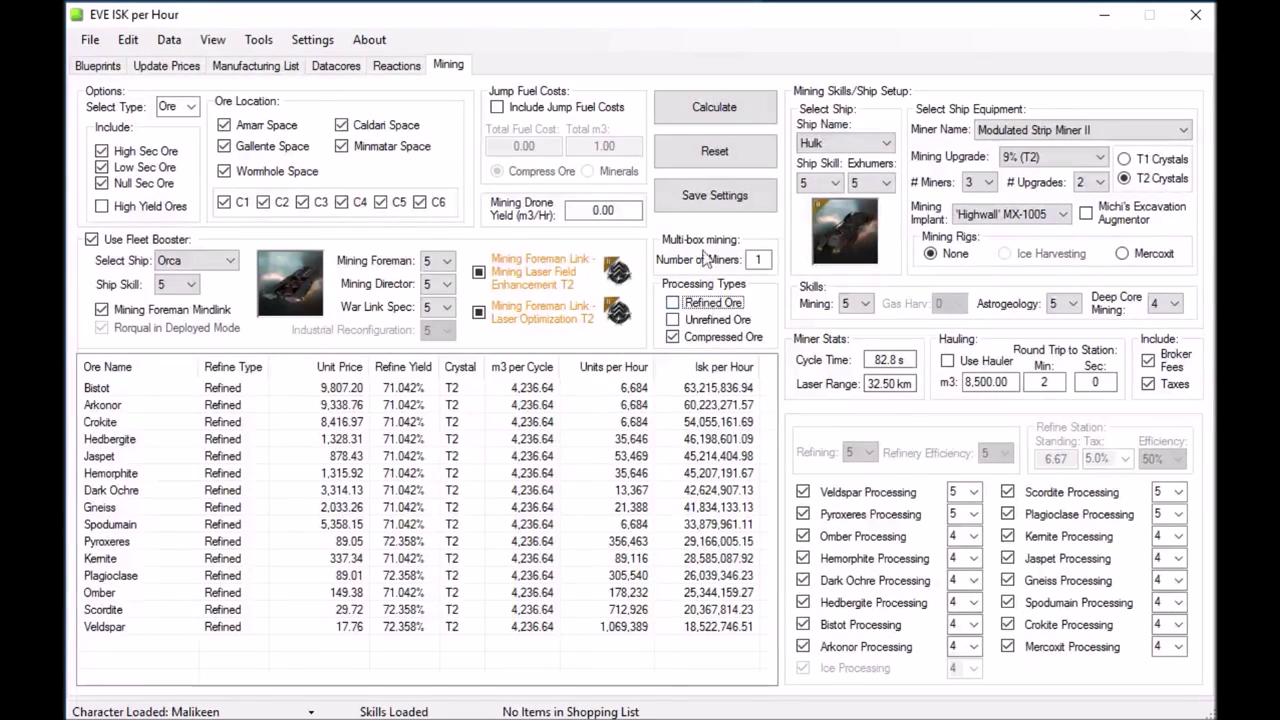
left_click(716, 110)
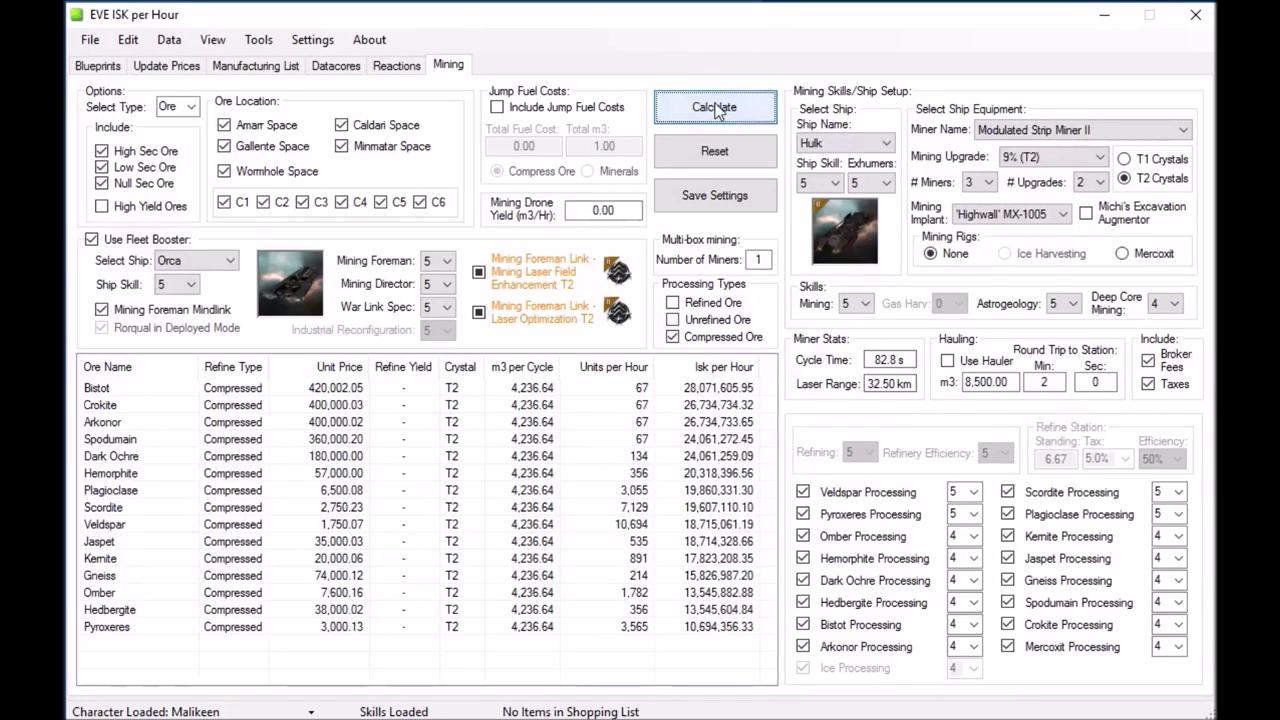
left_click(688, 303)
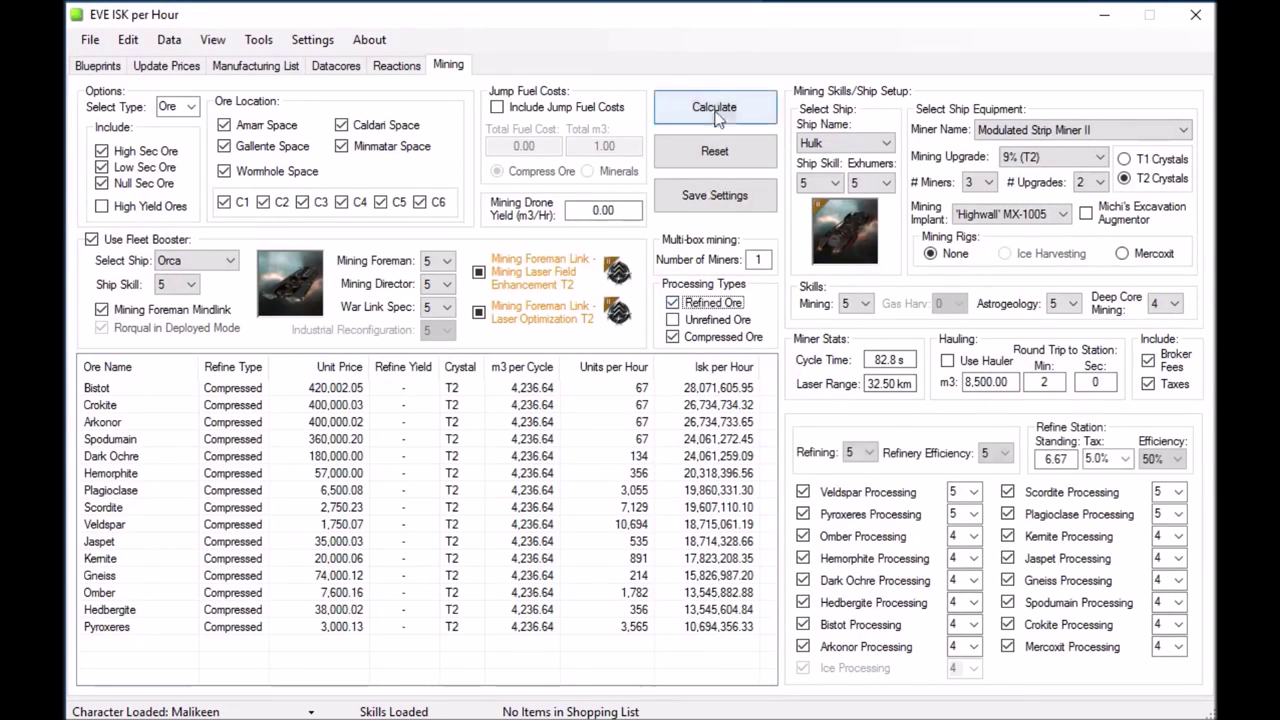
left_click(716, 108)
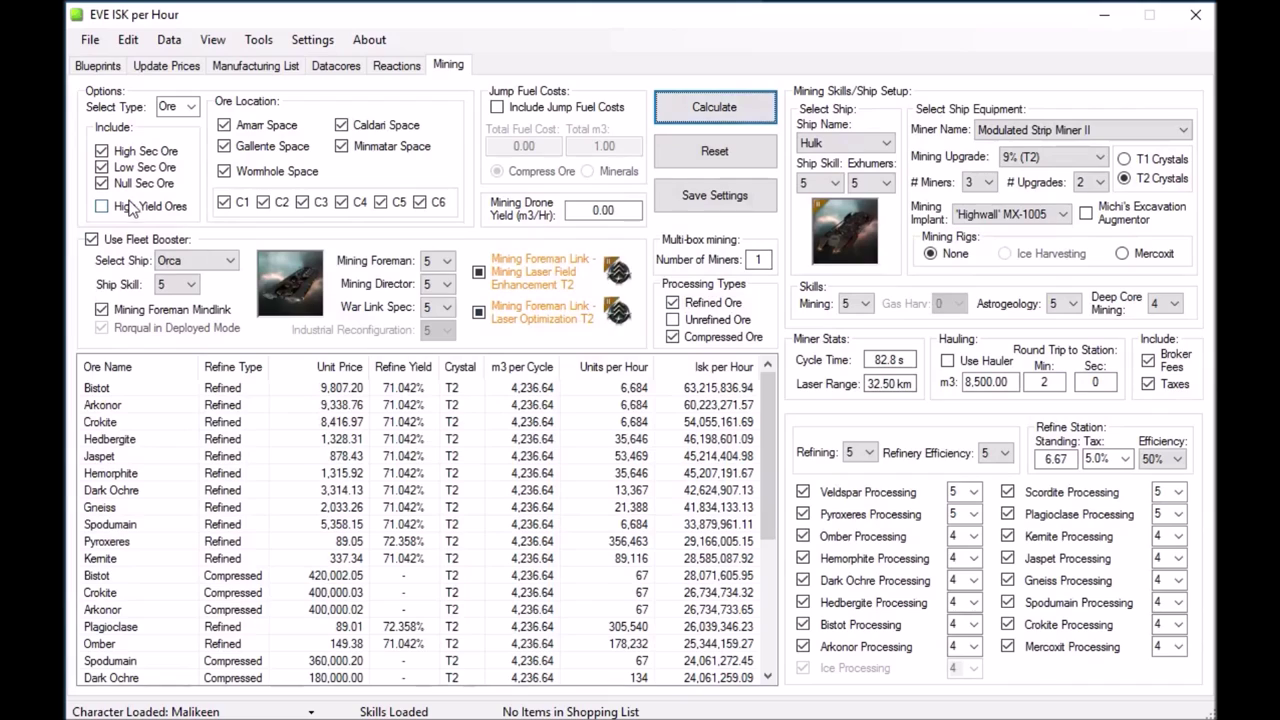
Enable Use Hauler and recalculate ore ISK per hour.
left_click_drag(766, 437, 766, 565)
scroll(766, 565, "up", 4)
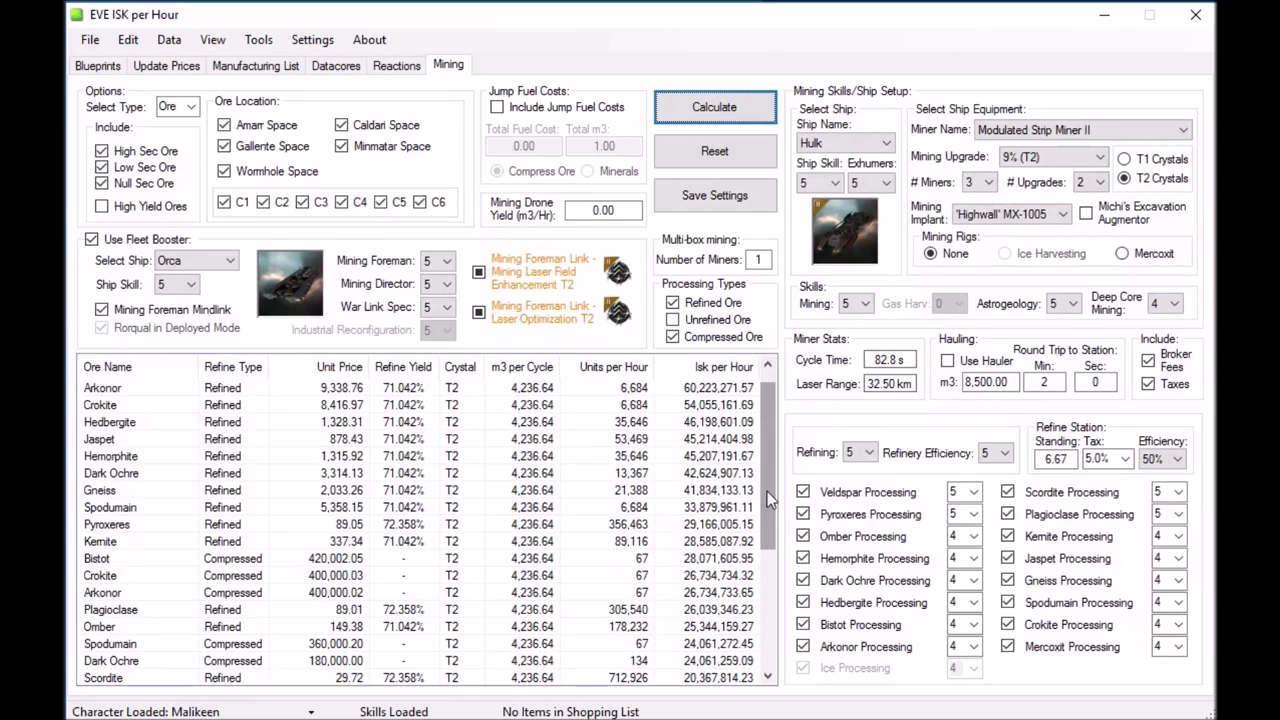
left_click(950, 361)
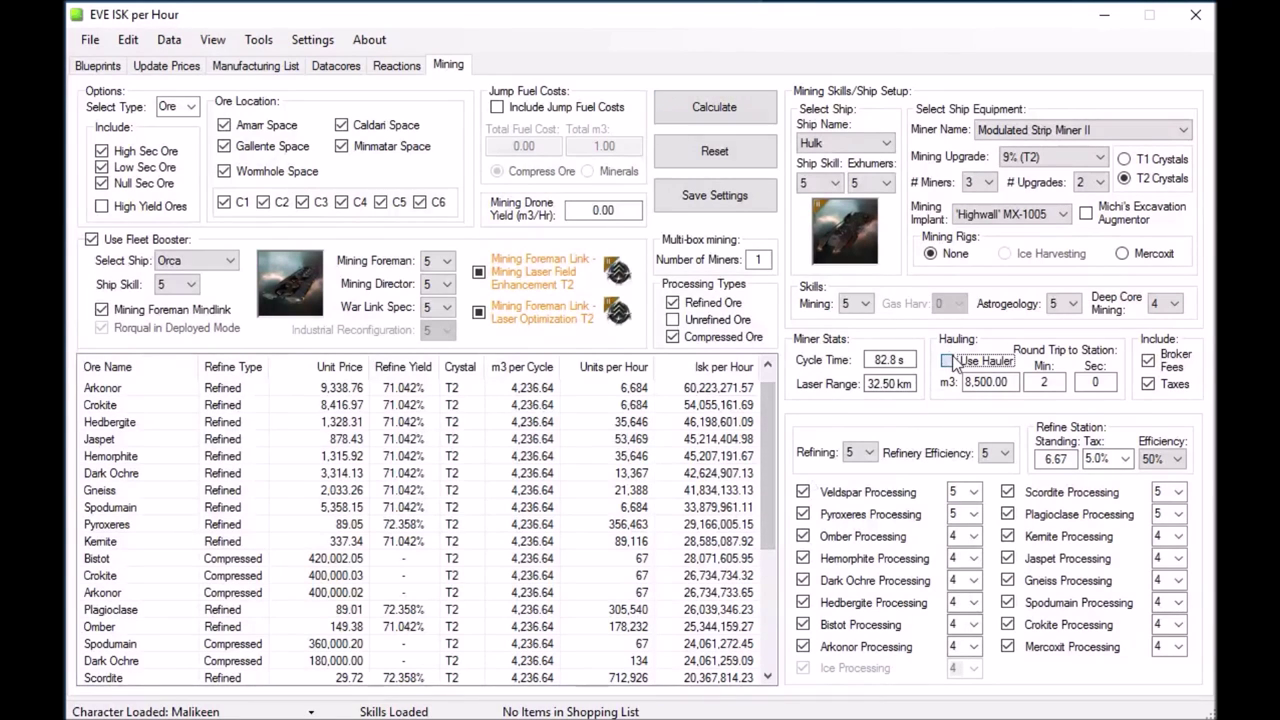
left_click(714, 107)
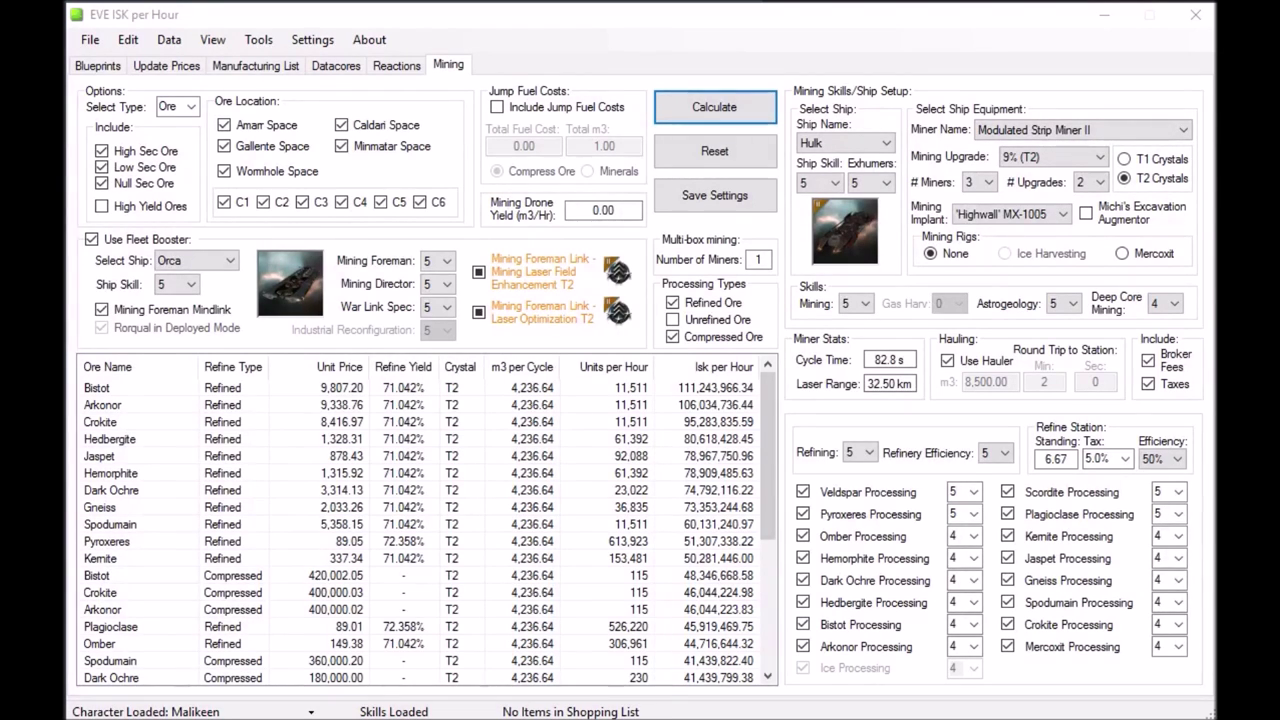
Open Blueprint Management and reset all stored blueprint data.
left_click(128, 40)
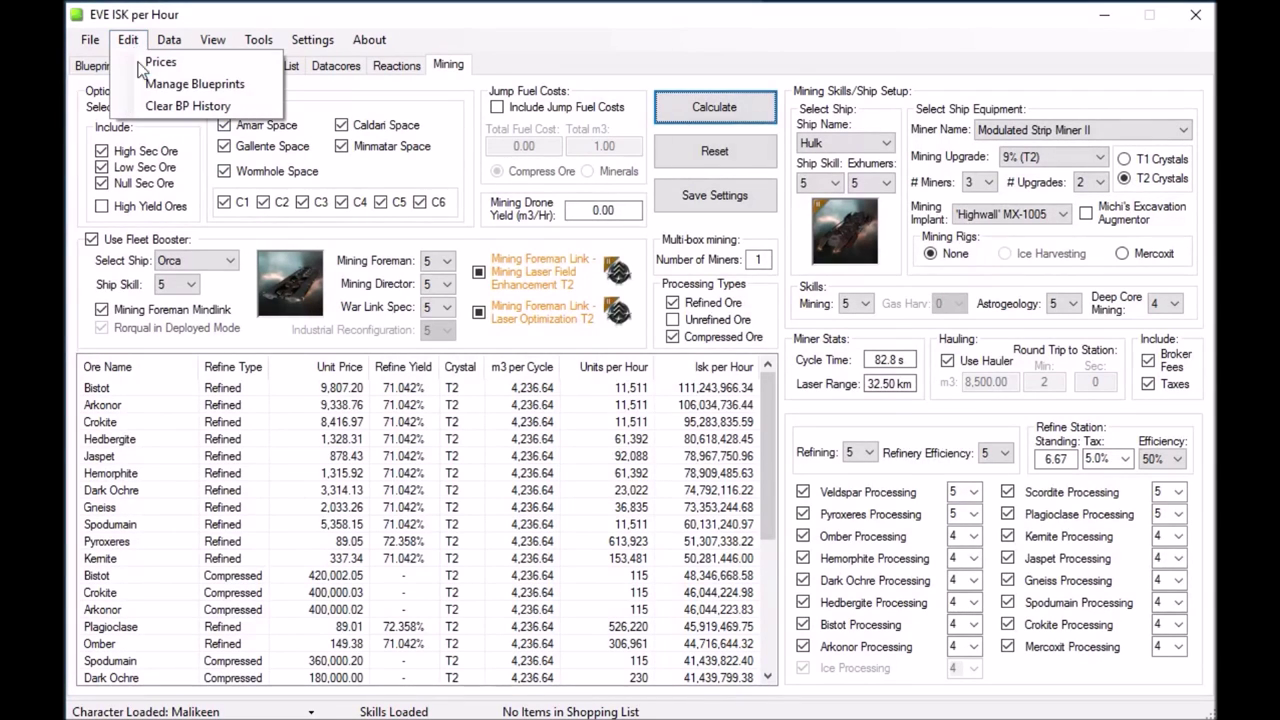
left_click(140, 78)
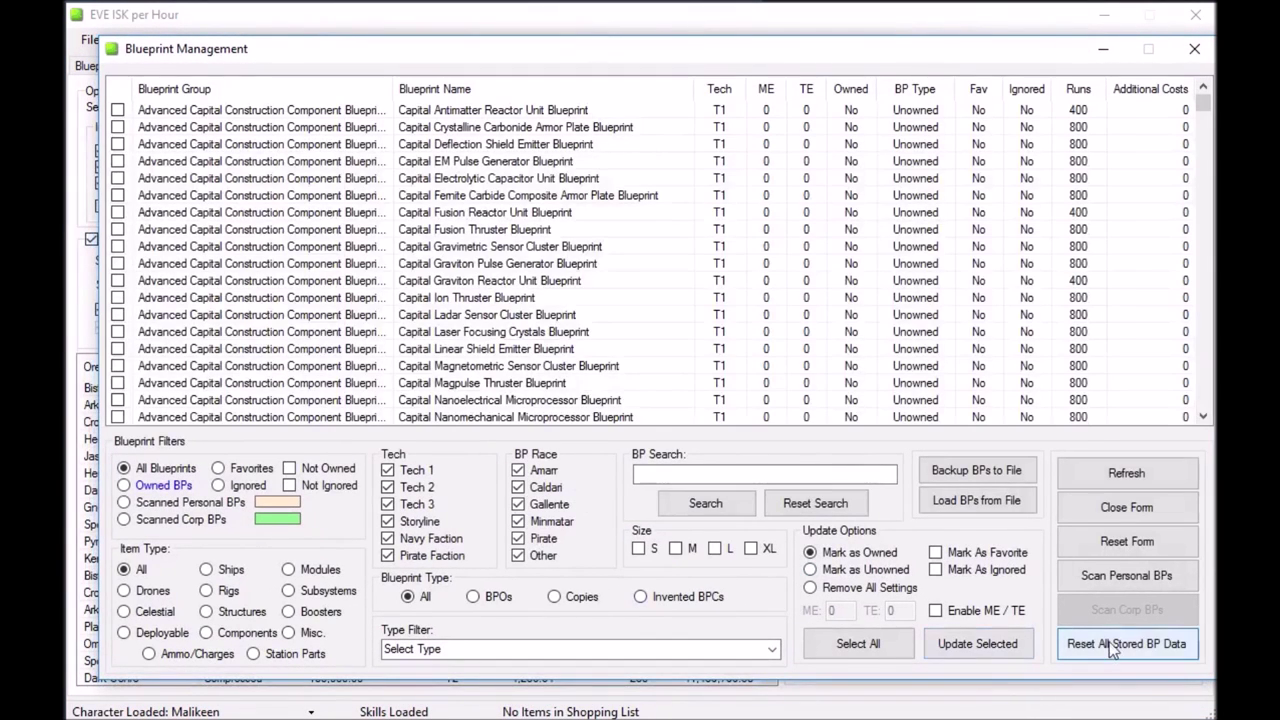
left_click(1105, 644)
left_click(1036, 616)
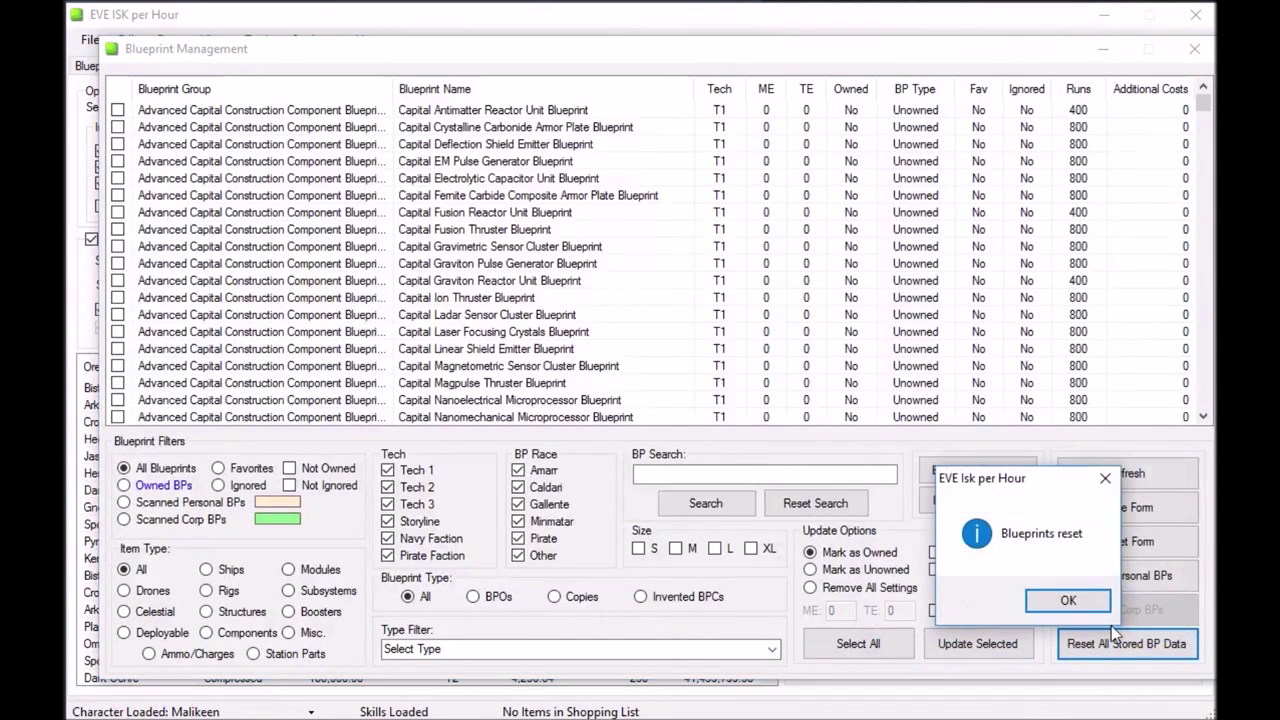
left_click(1060, 597)
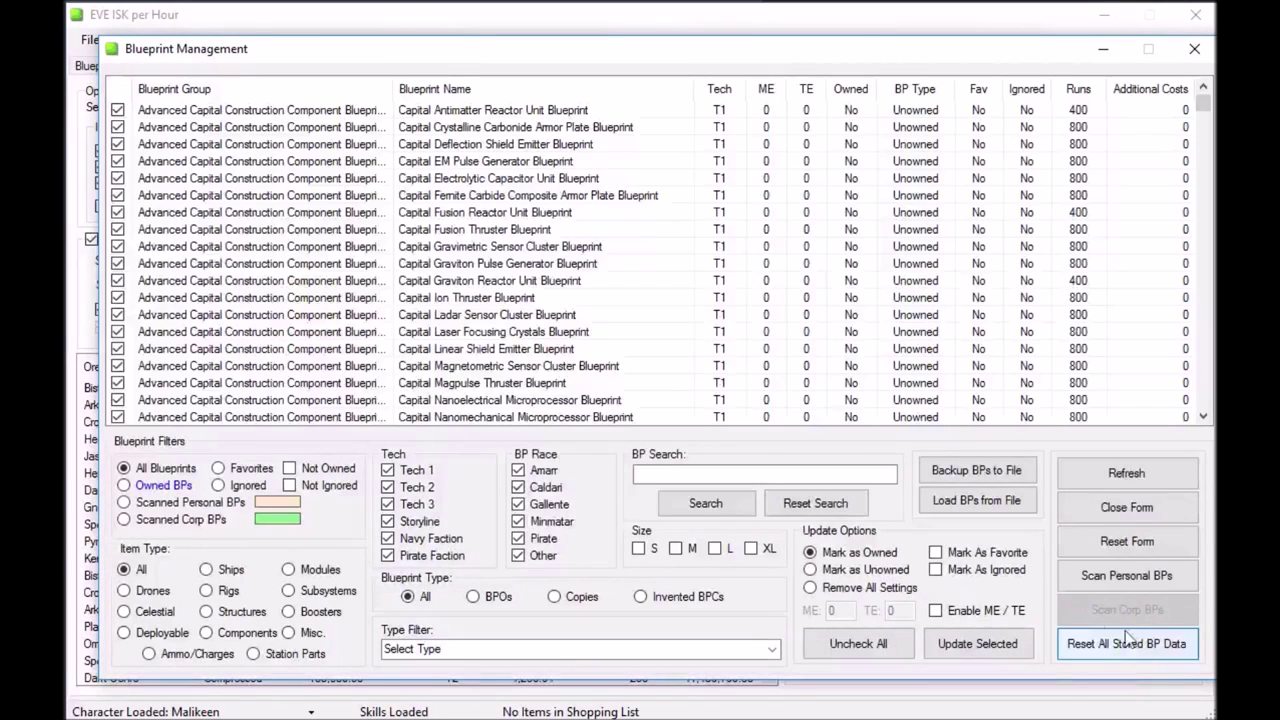
Scan in the character's personal blueprints.
left_click(165, 486)
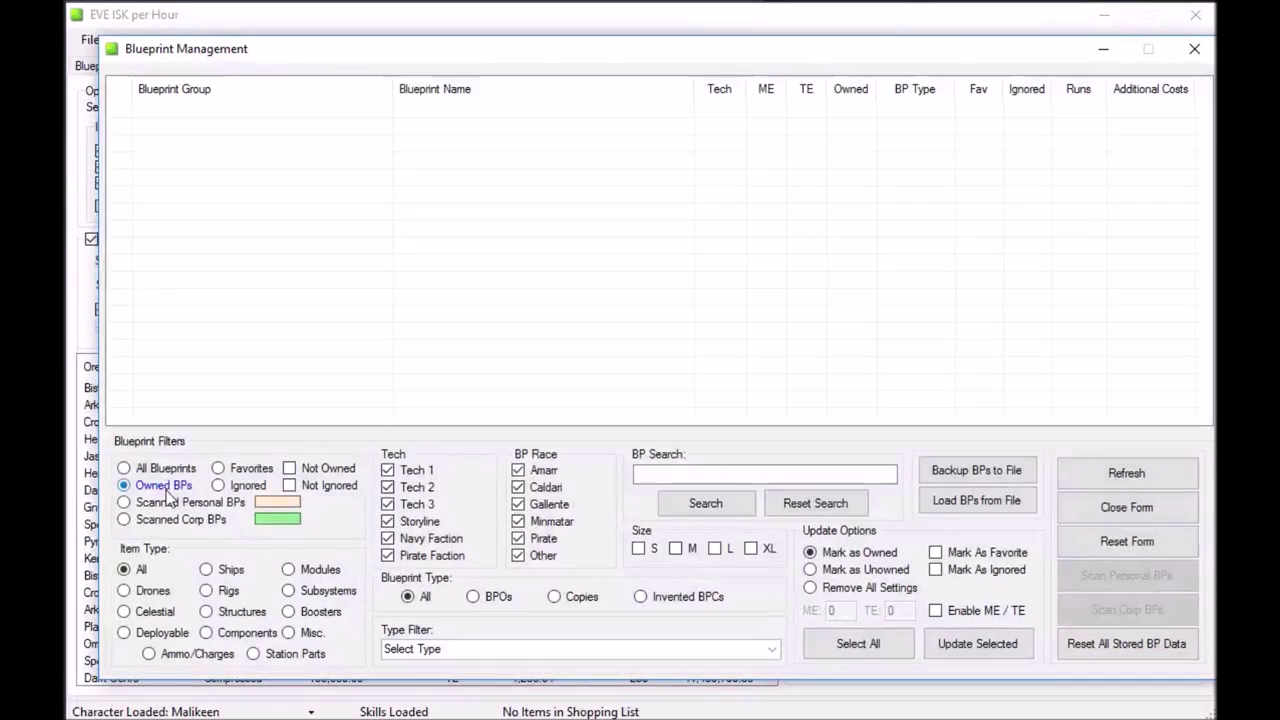
left_click(160, 468)
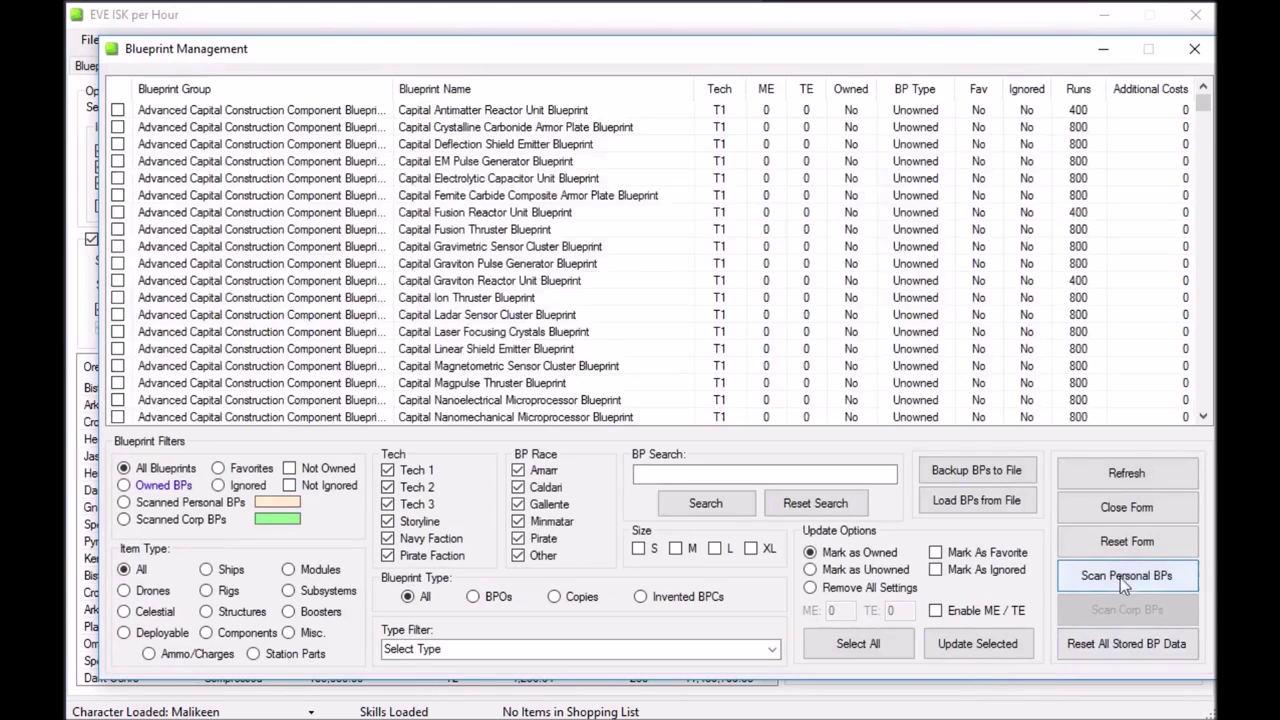
left_click(1123, 585)
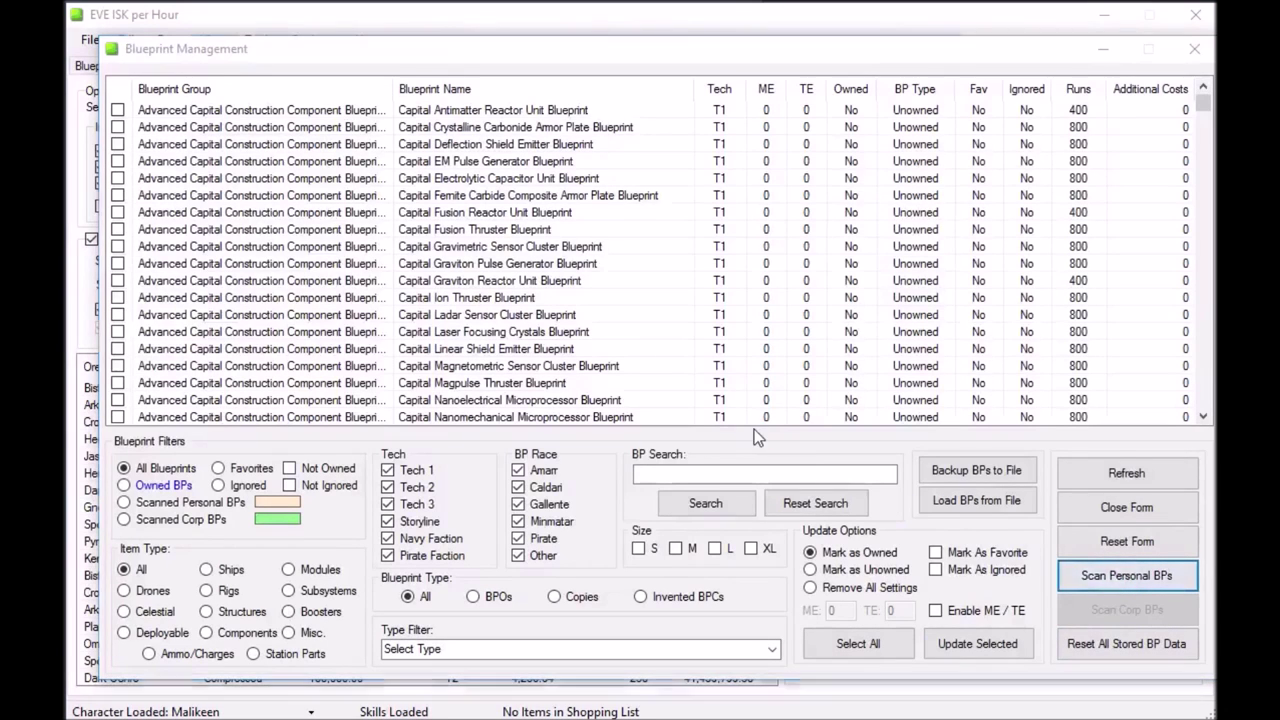
left_click(1072, 603)
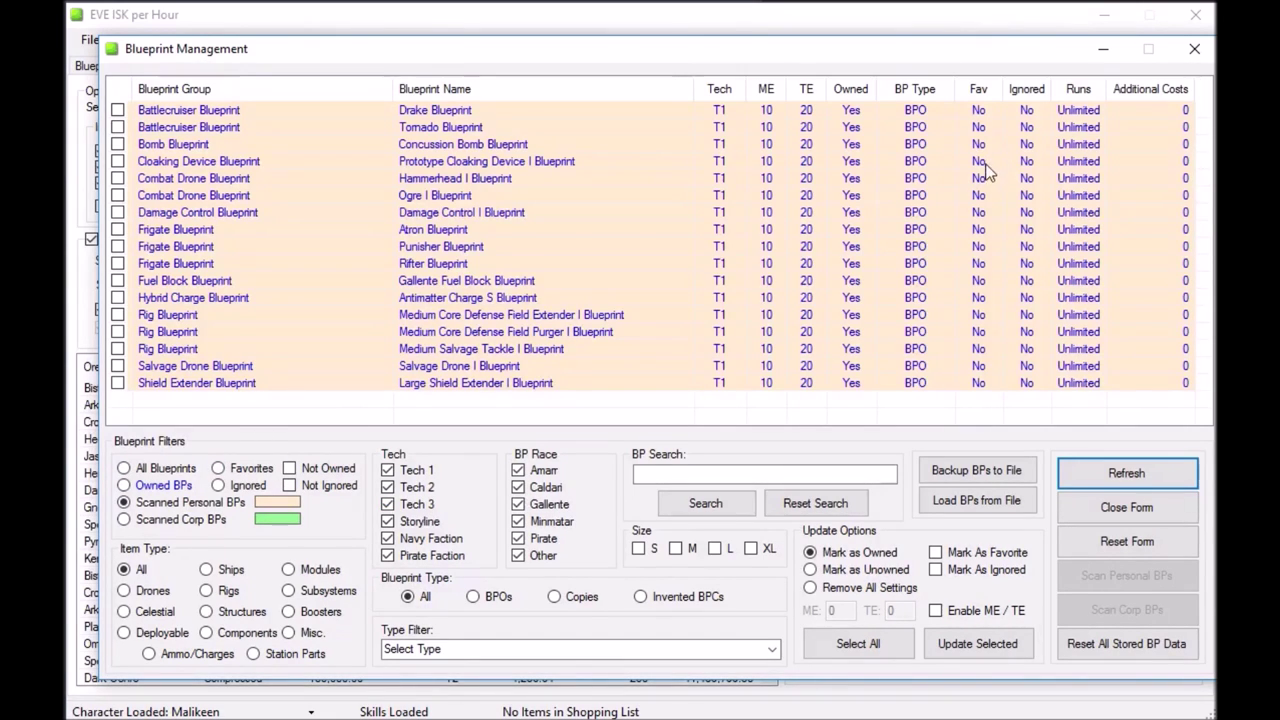
Mark the Ogre I Blueprint as a favourite, filter to Favorites, and close the manager.
left_click(980, 195)
left_click(1000, 200)
left_click(995, 211)
key("Tab")
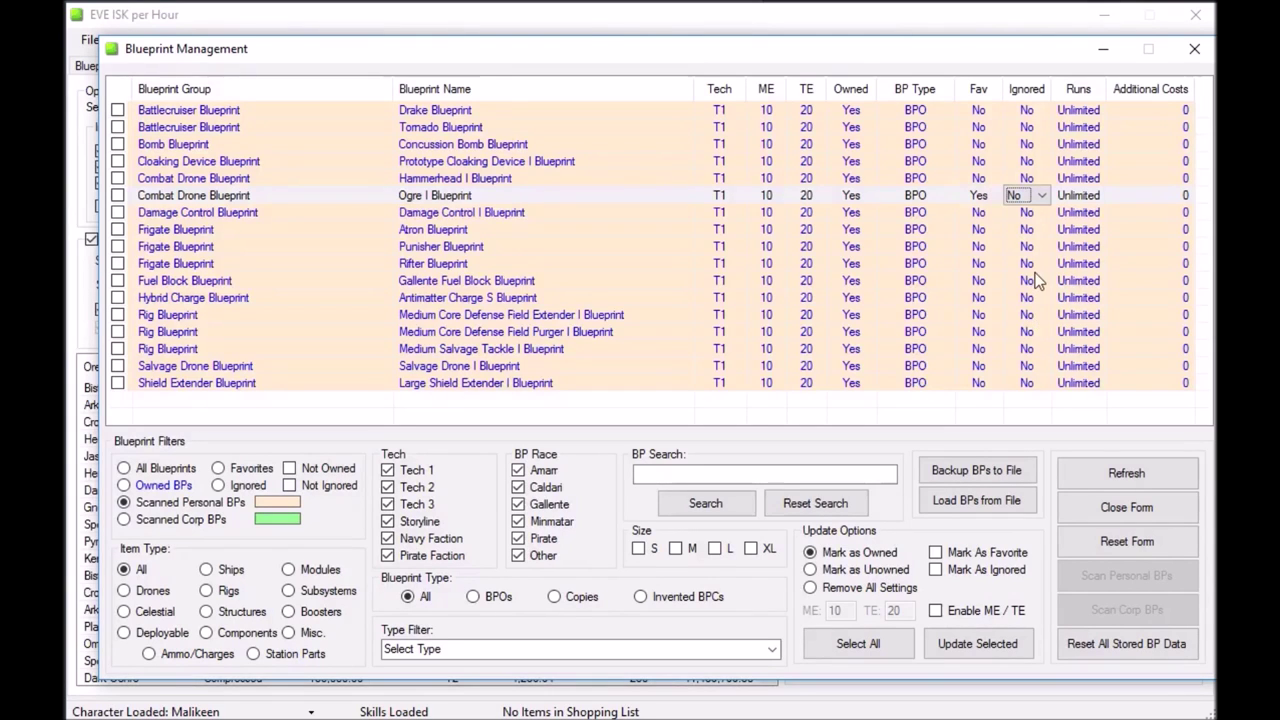
left_click(254, 470)
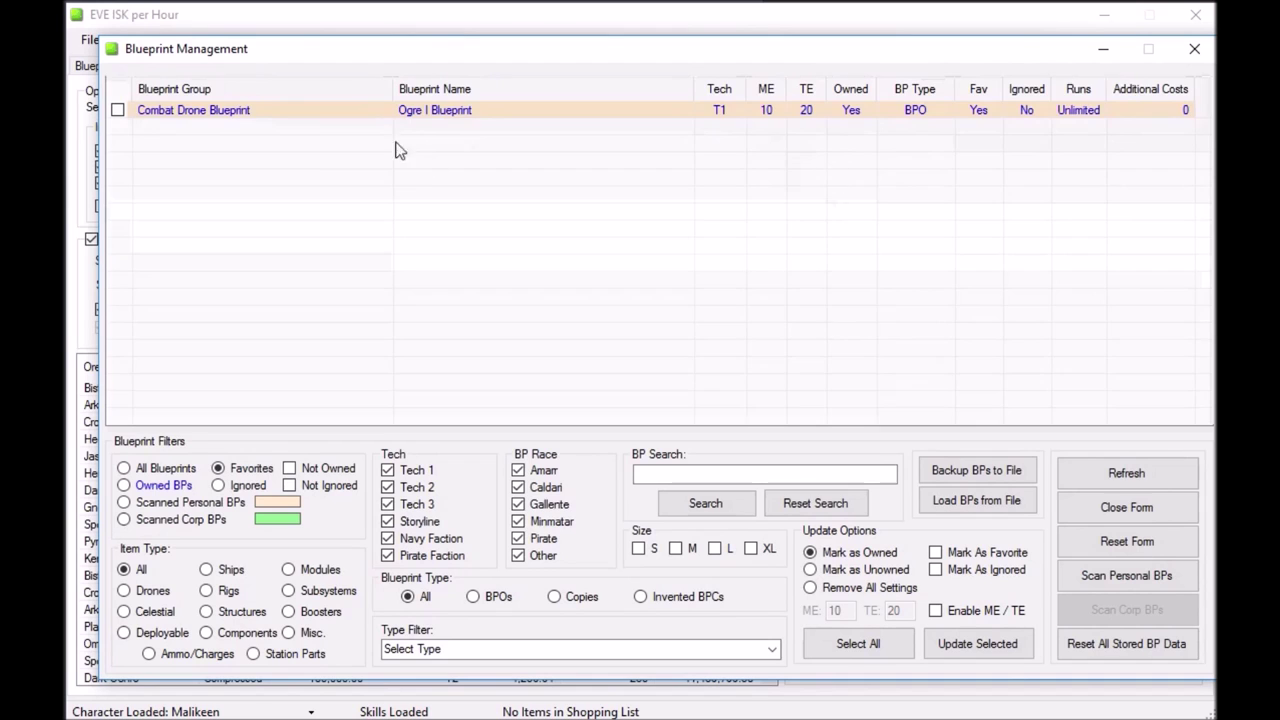
left_click(338, 25)
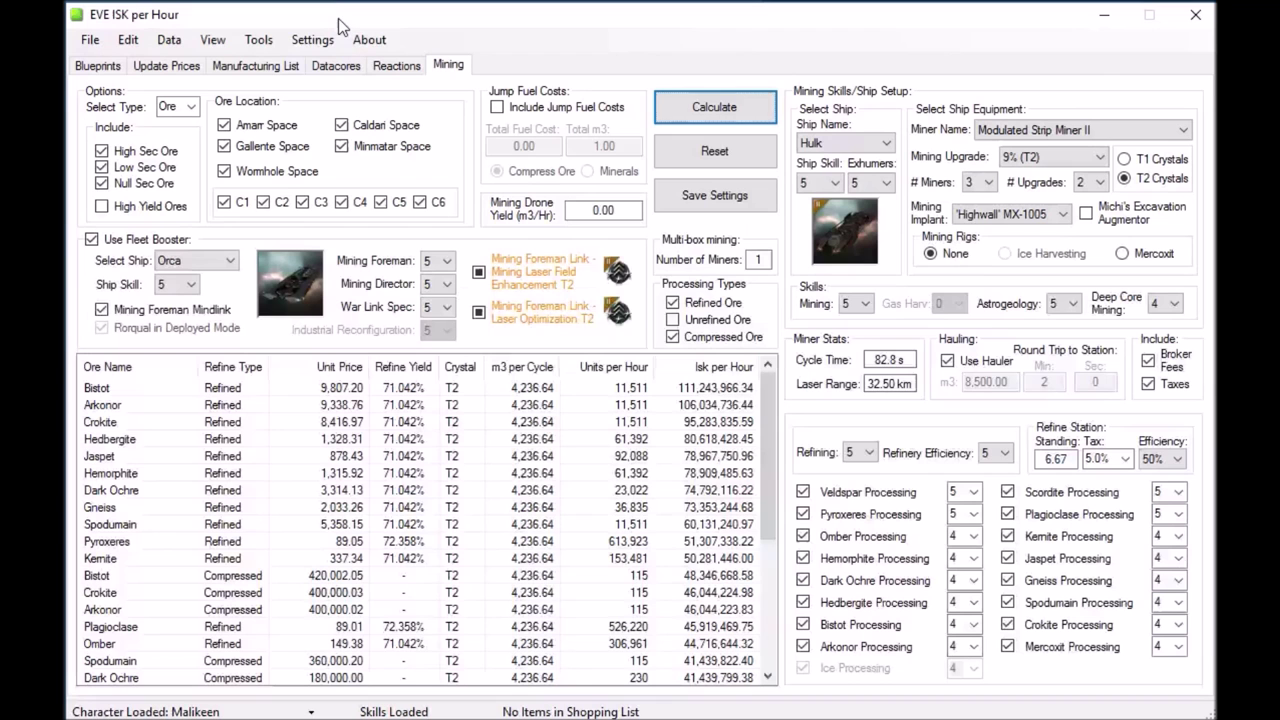
Load the Ogre I Blueprint from the favourites list in the Blueprints calculator.
left_click(258, 66)
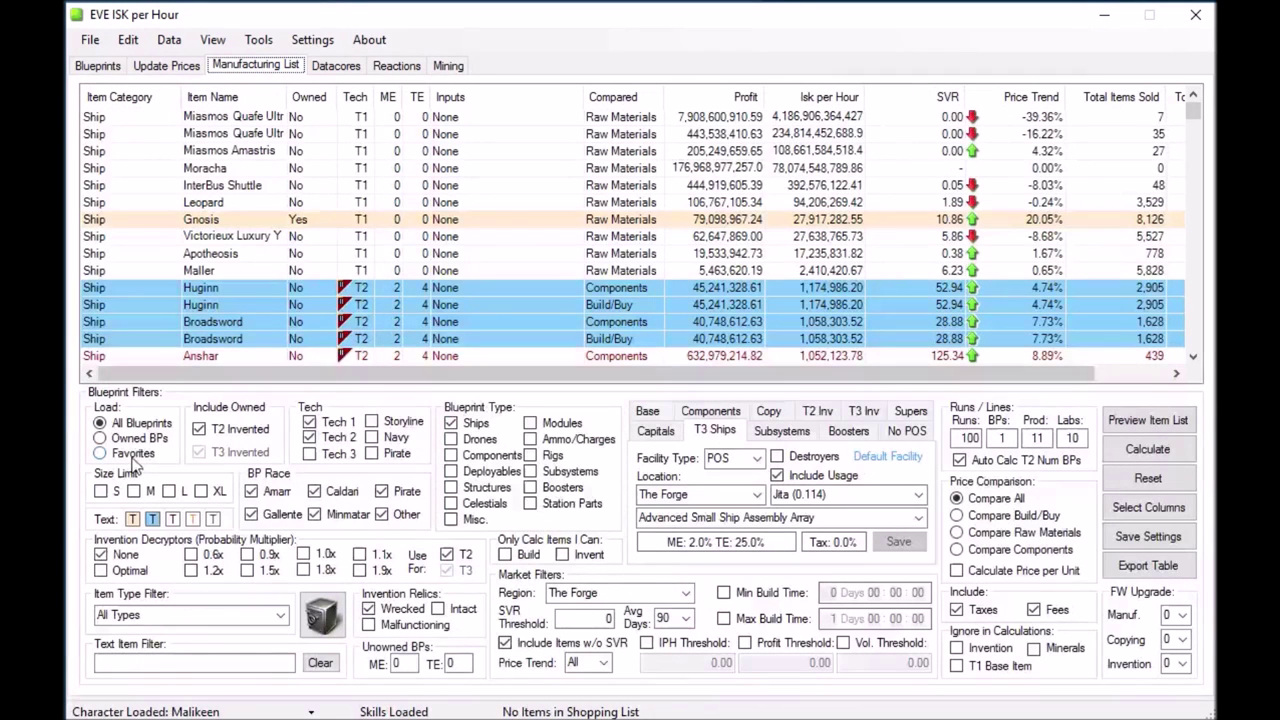
double_click(133, 116)
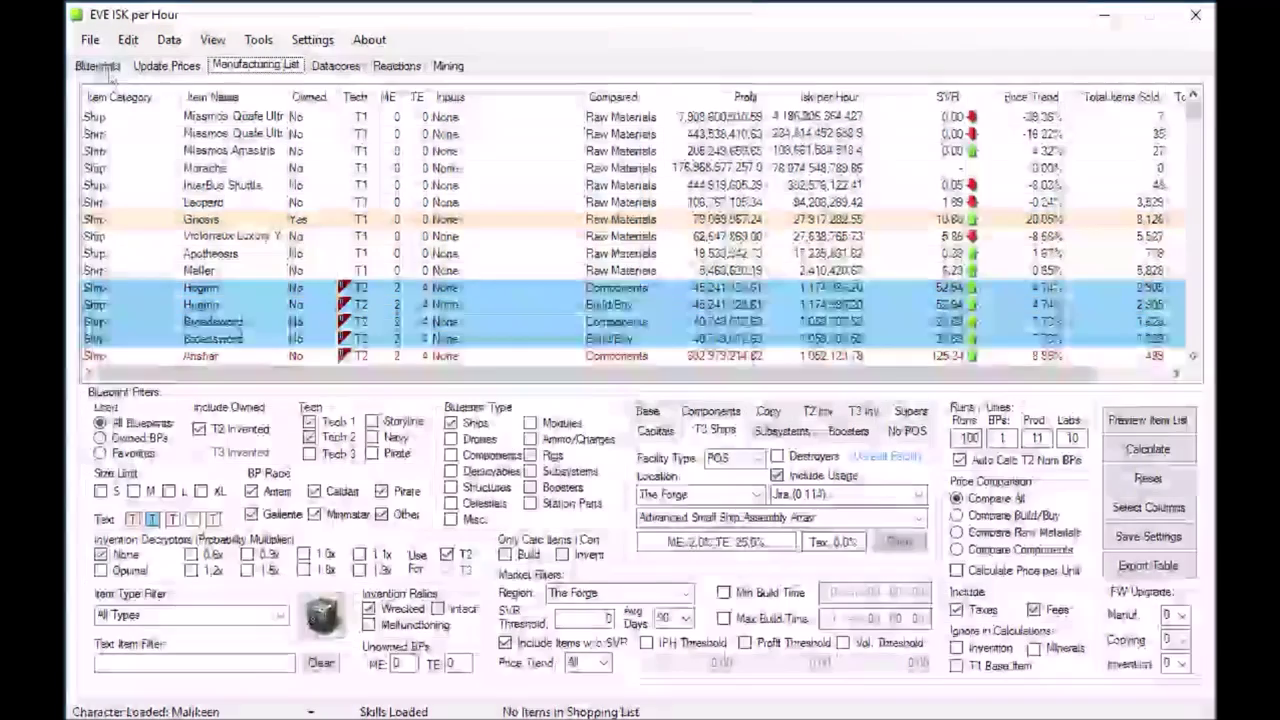
left_click(293, 152)
left_click(450, 117)
left_click(113, 134)
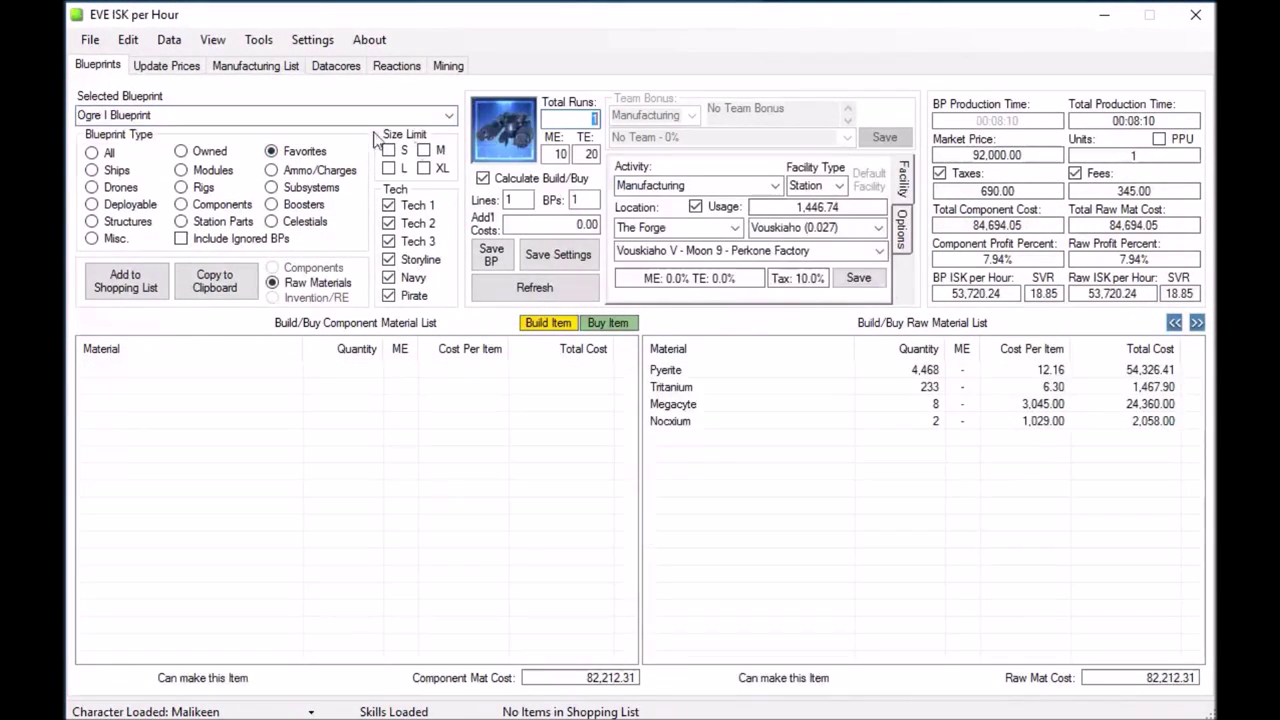
Reopen Blueprint Management showing All Blueprints with Pirate Faction excluded.
left_click(128, 40)
left_click(180, 86)
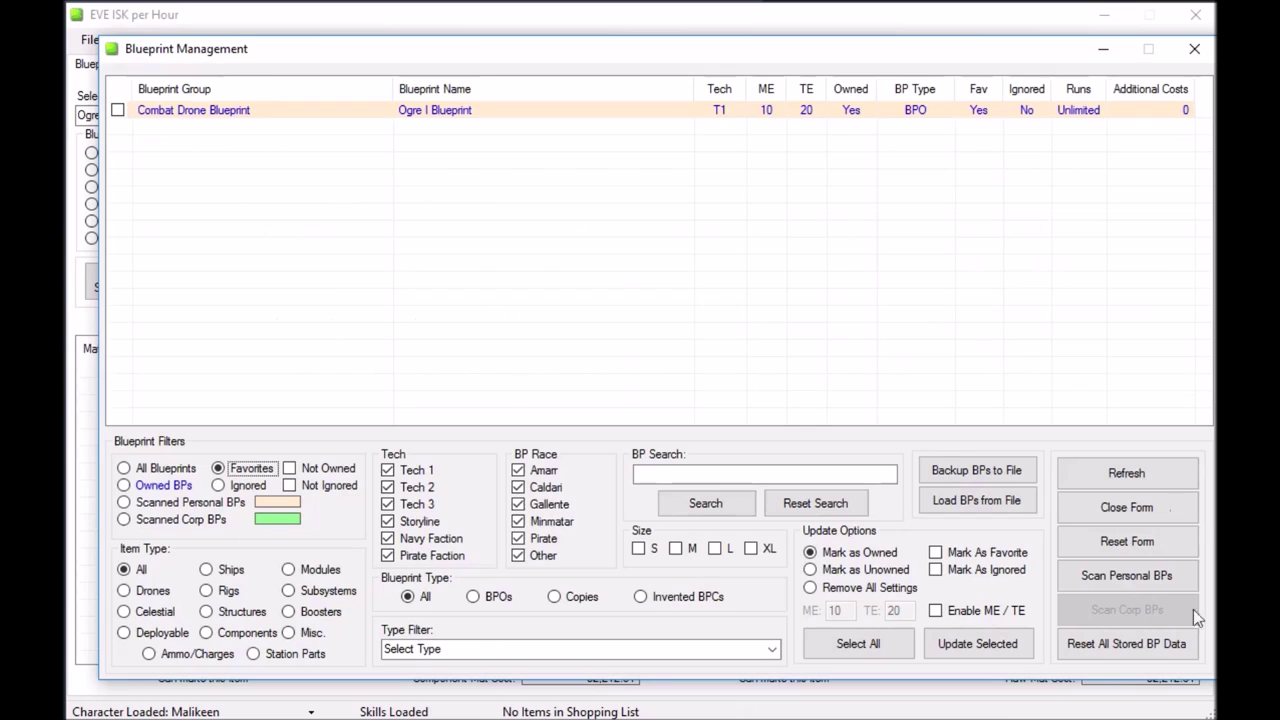
left_click_drag(803, 55, 773, 44)
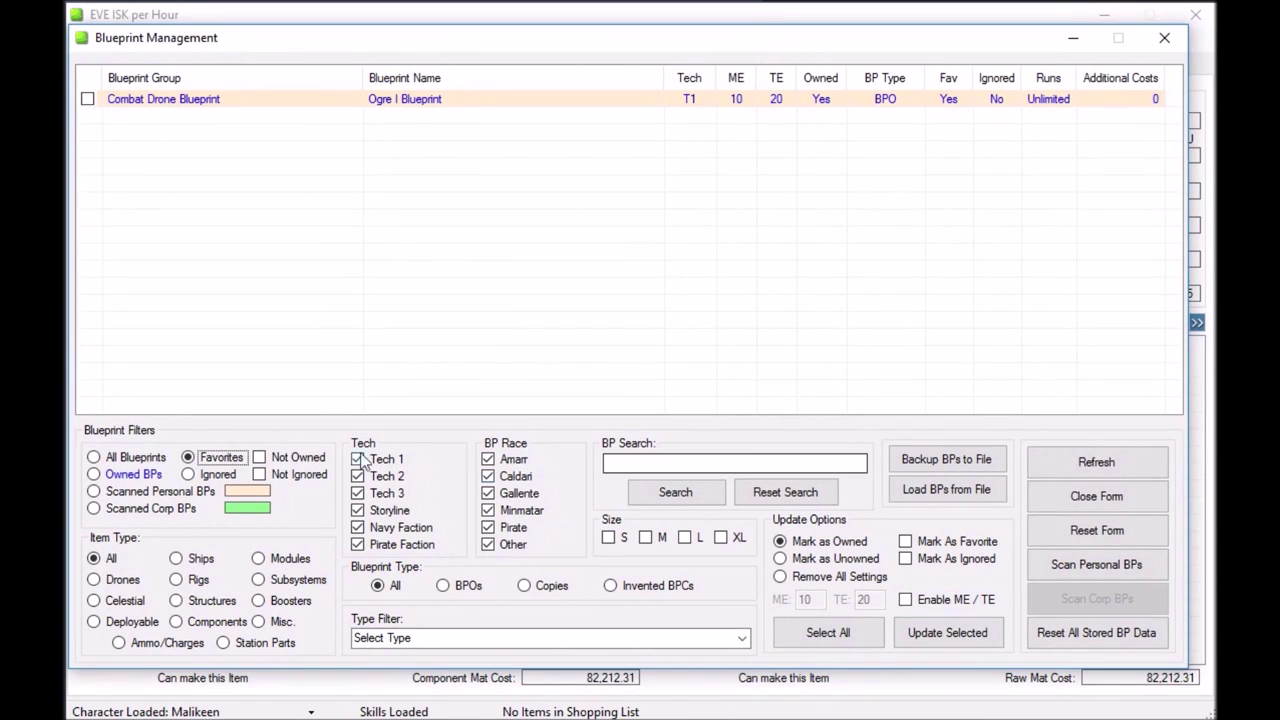
left_click(213, 477)
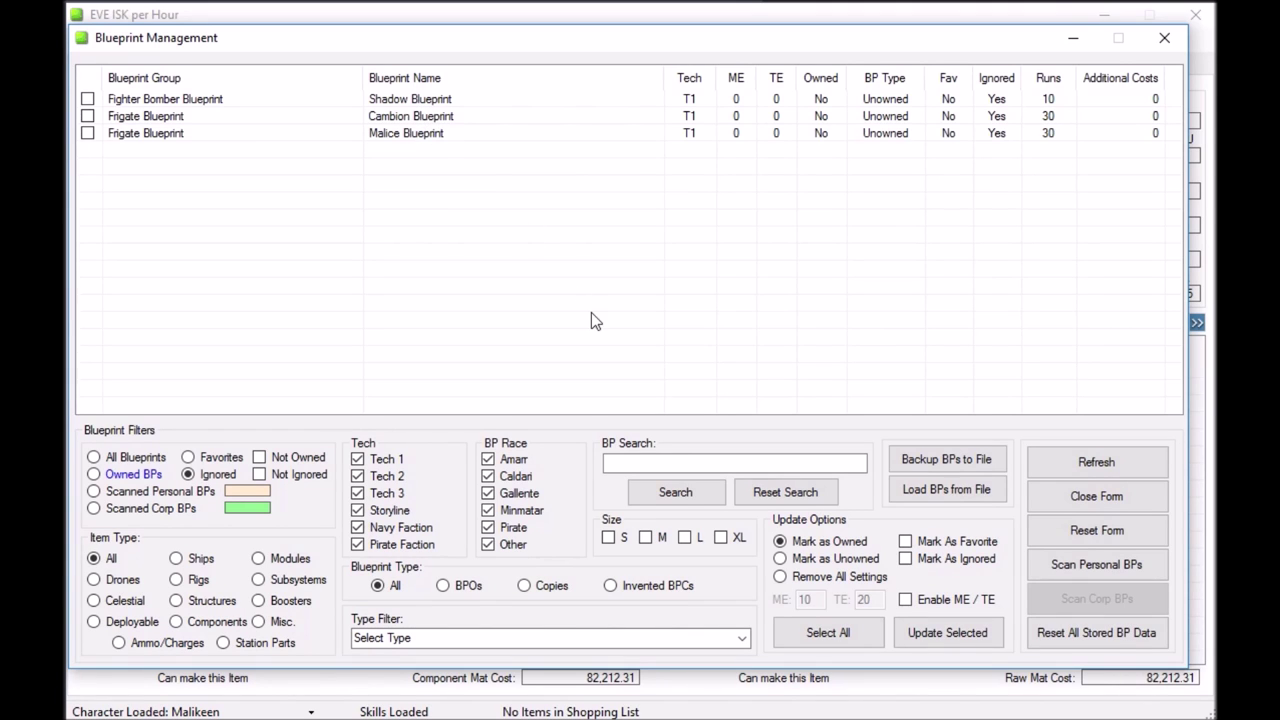
left_click(133, 458)
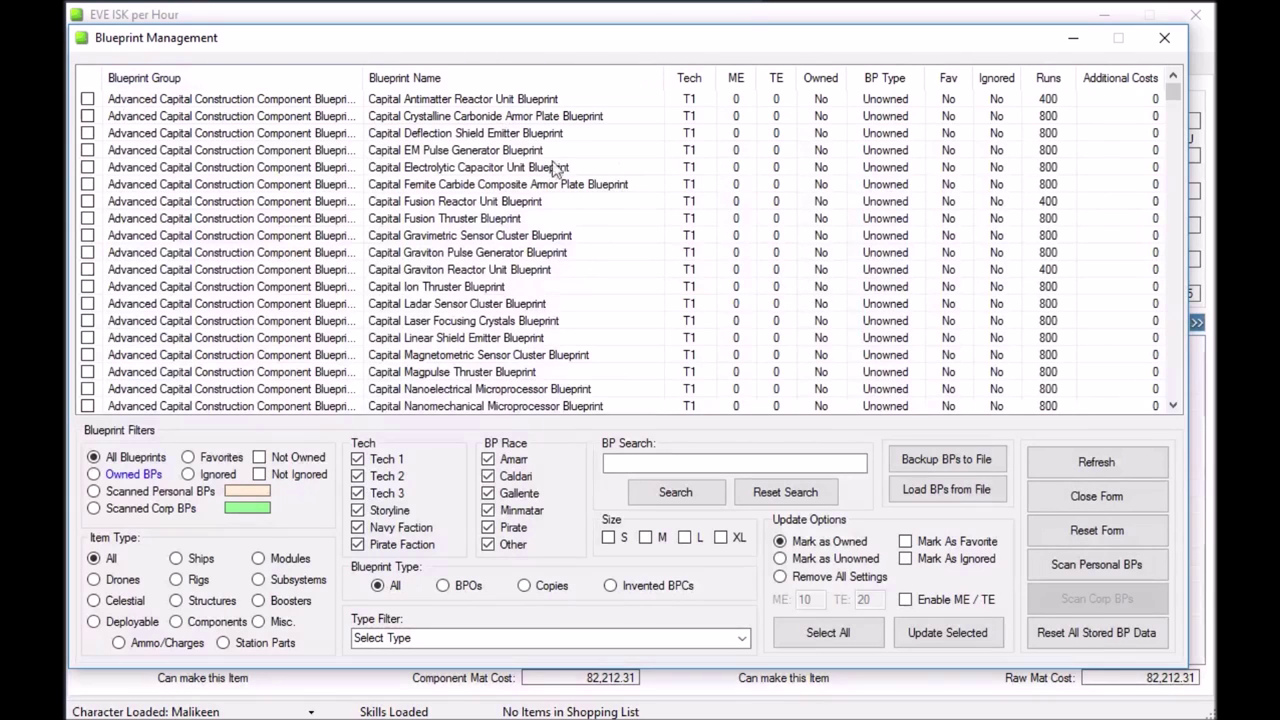
left_click(398, 546)
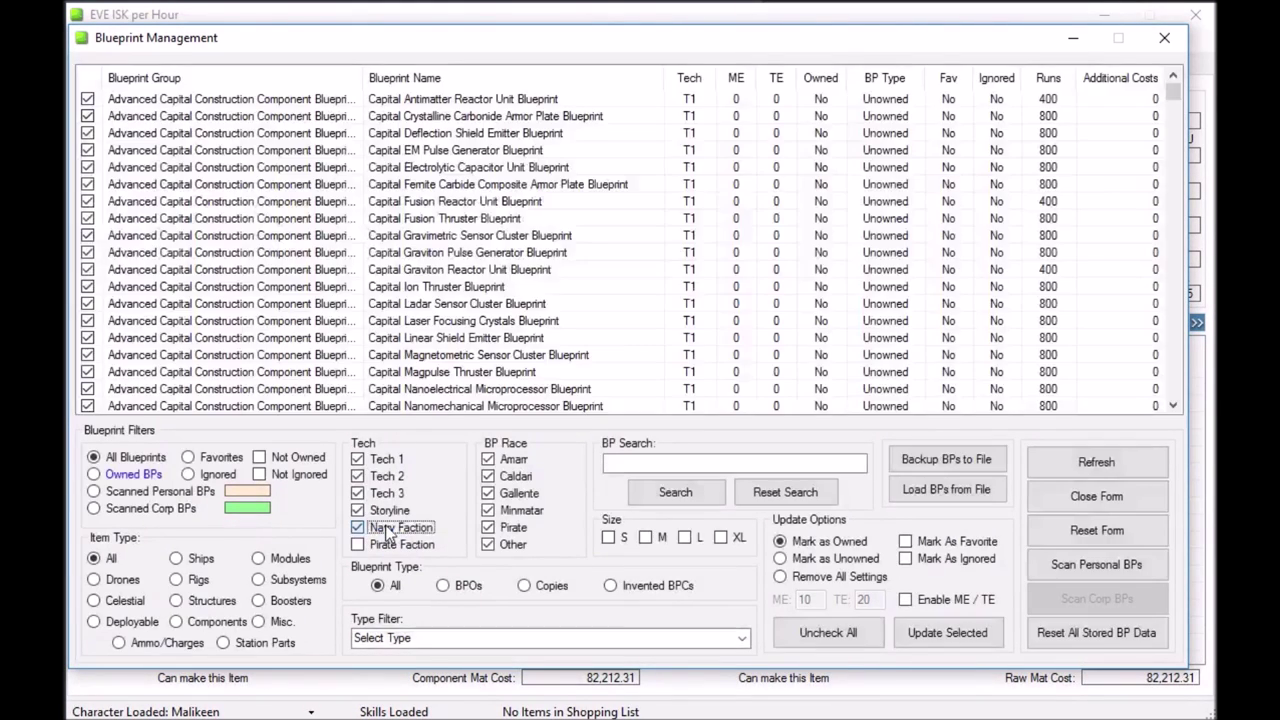
Filter to non-Navy ship blueprints and give the Brutix Blueprint ME 10 and TE 20.
left_click(388, 530)
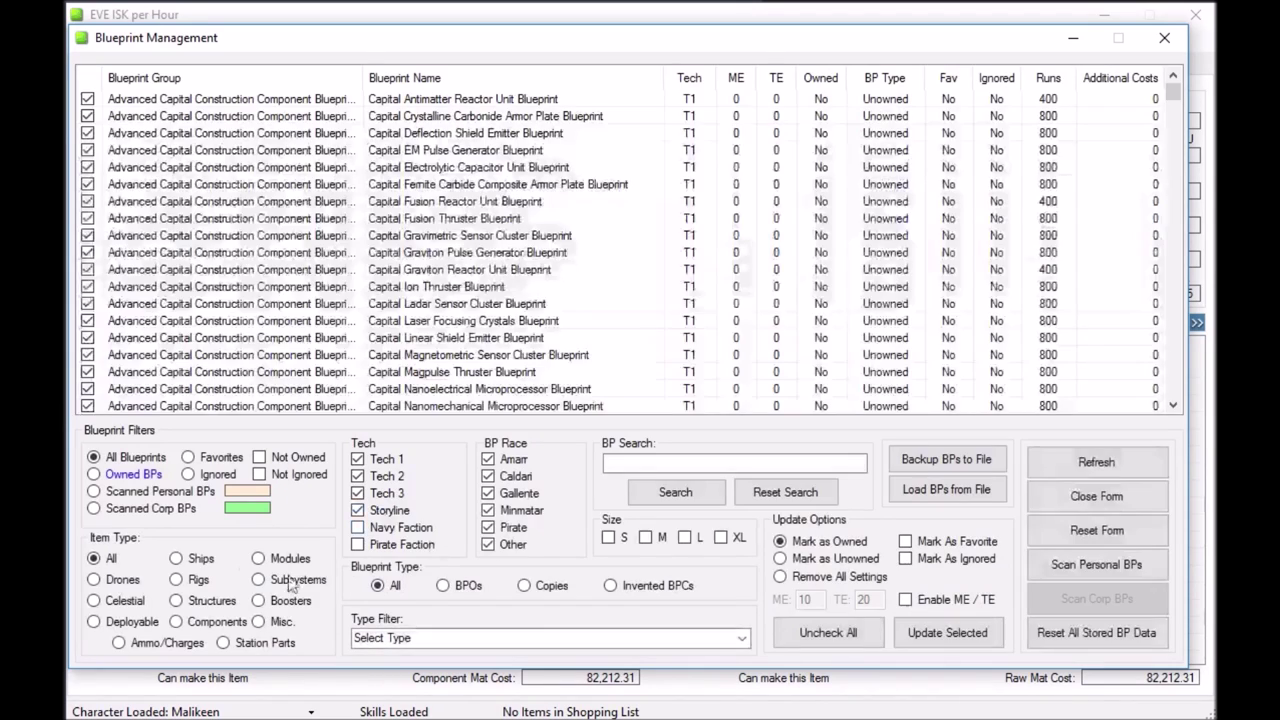
left_click(188, 558)
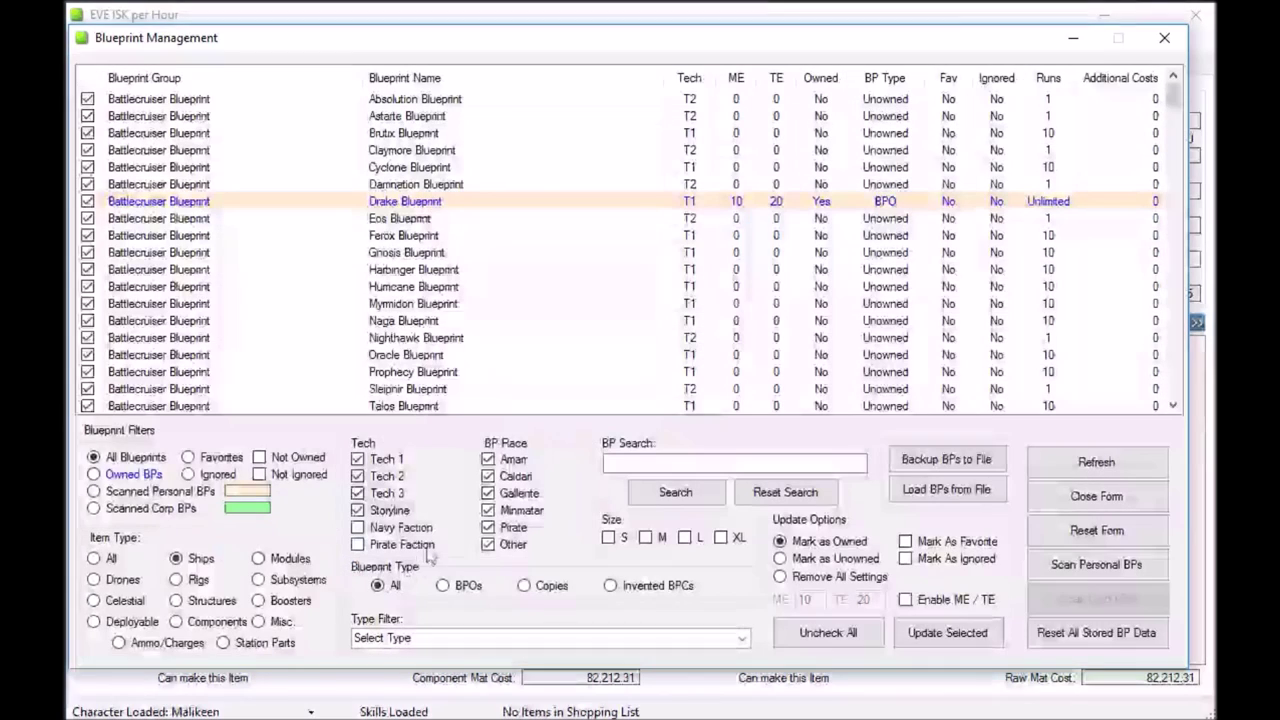
left_click(738, 133)
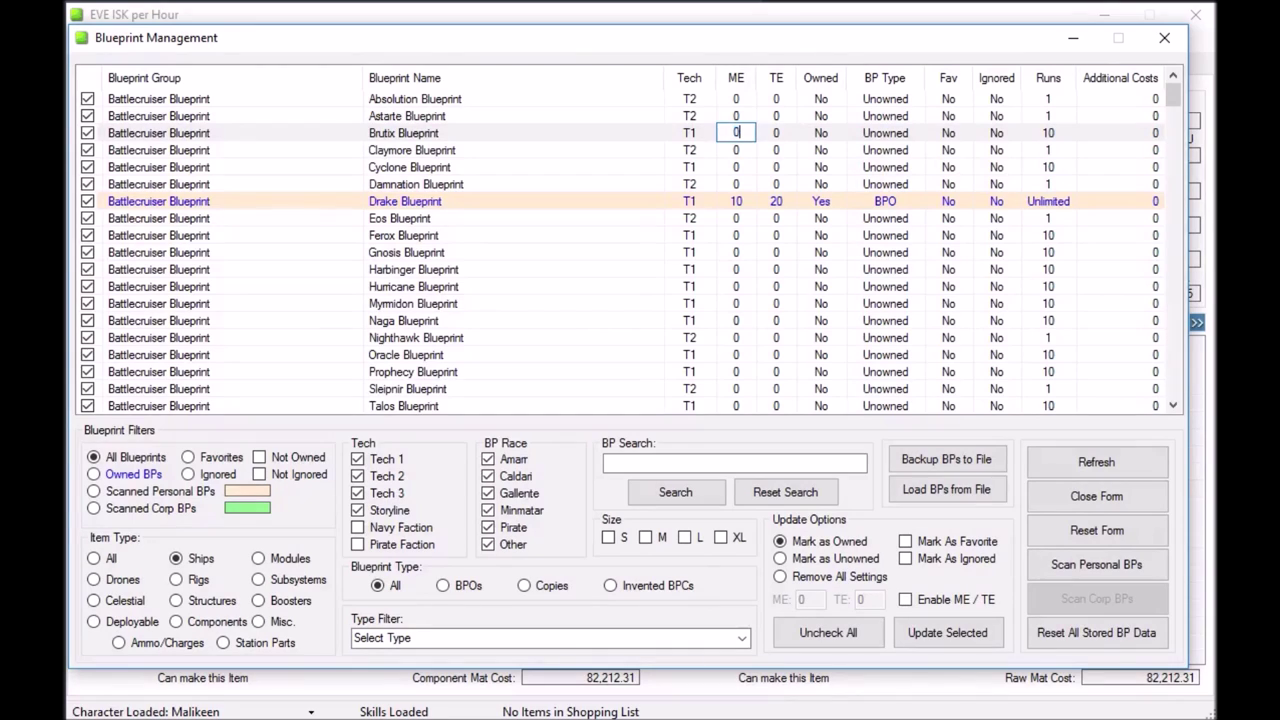
type("10")
key("Tab")
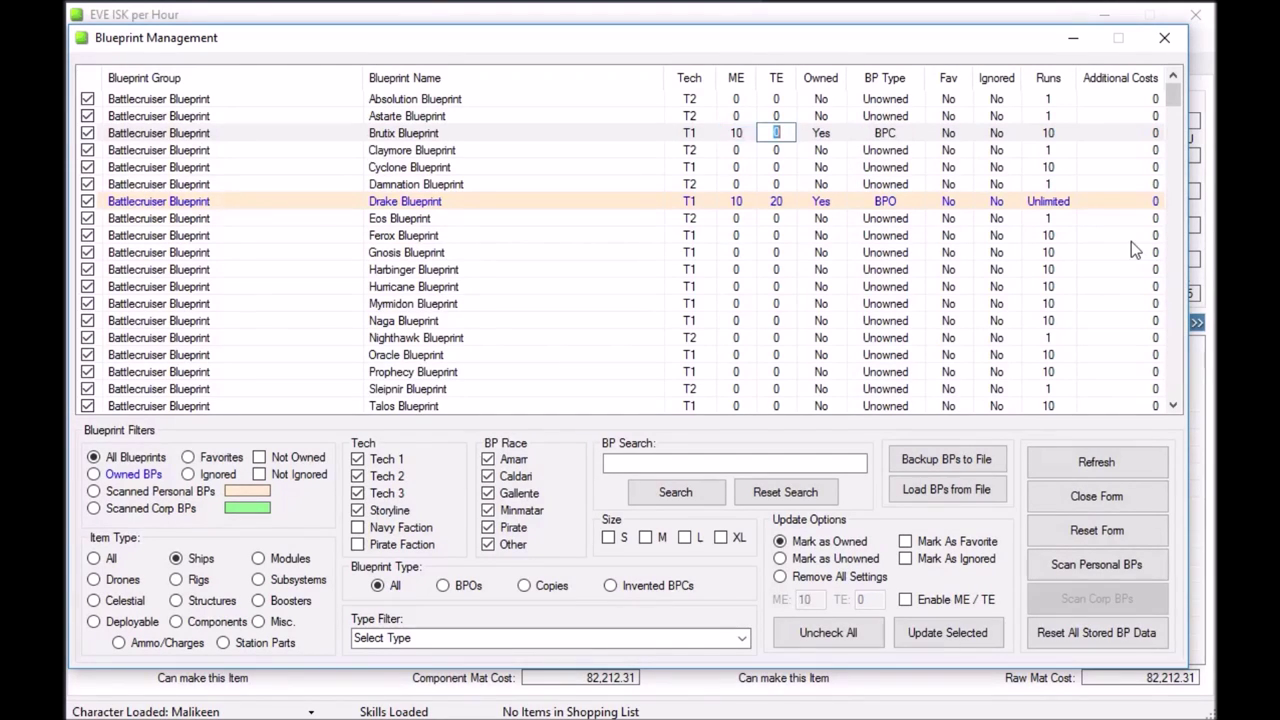
type("20")
key("Tab")
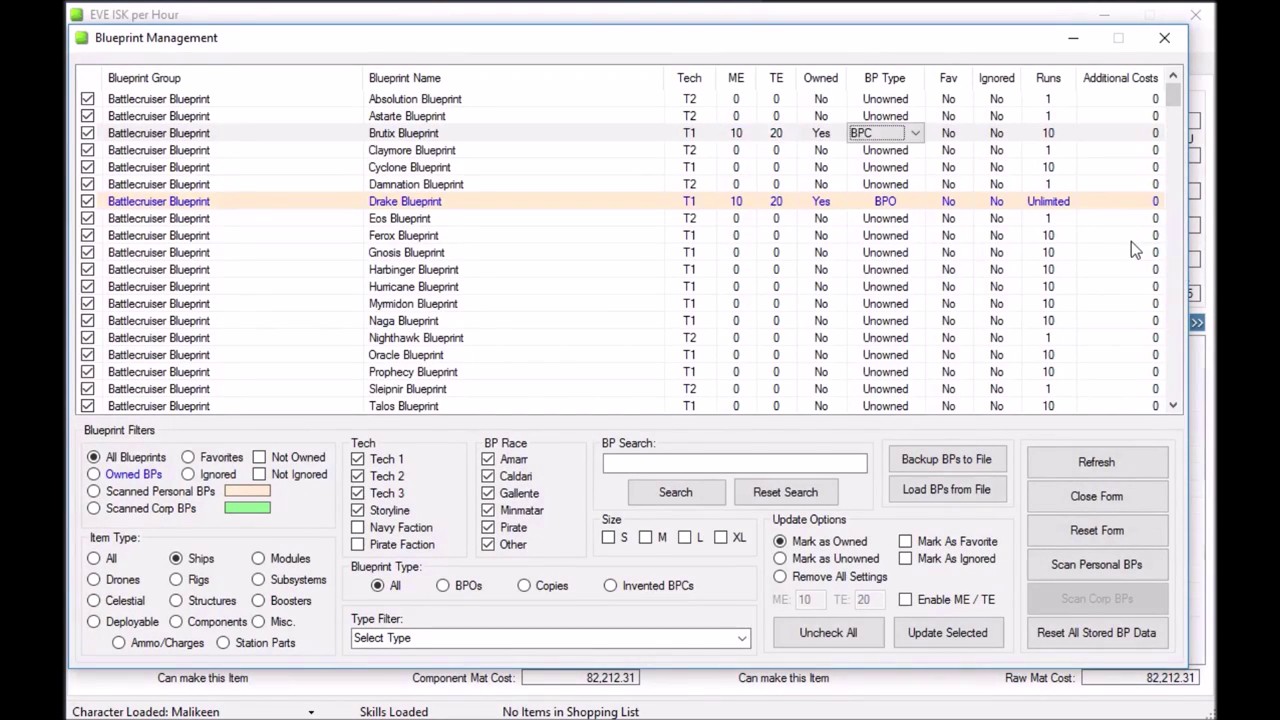
Set the Brutix blueprint type to BPO and close Blueprint Management.
left_click(910, 134)
left_click(875, 162)
key("Tab")
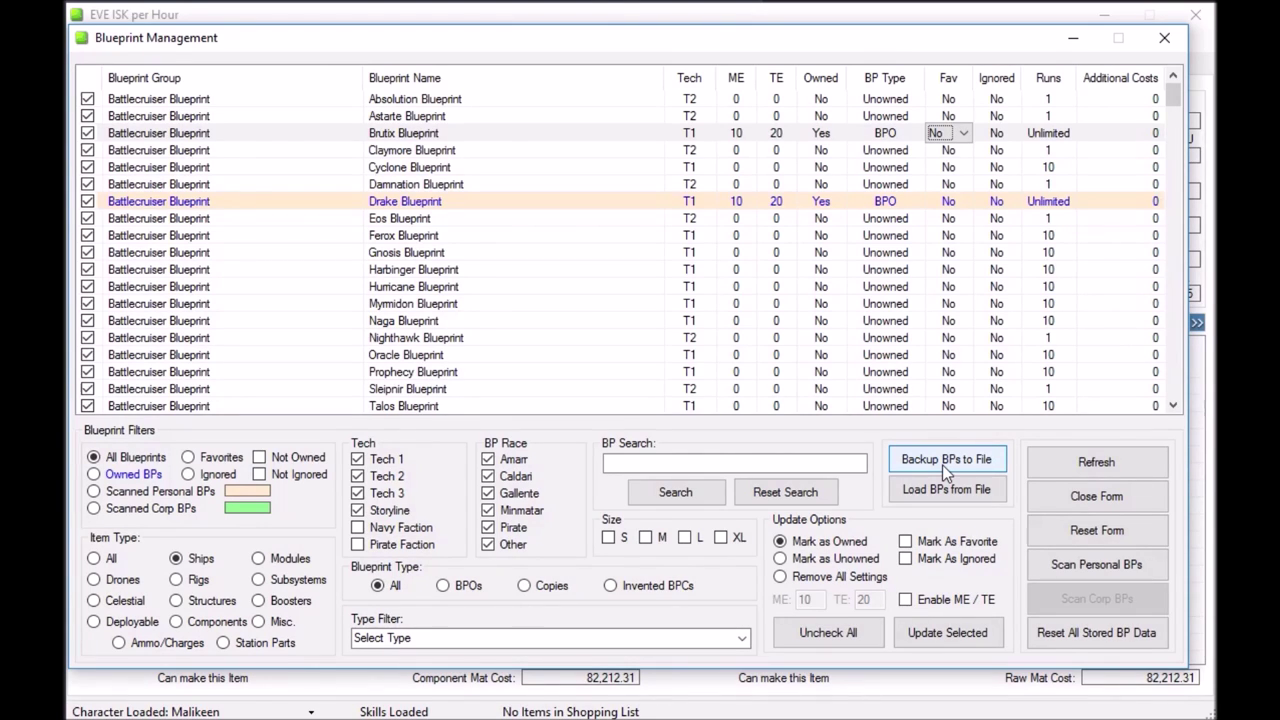
left_click(1164, 37)
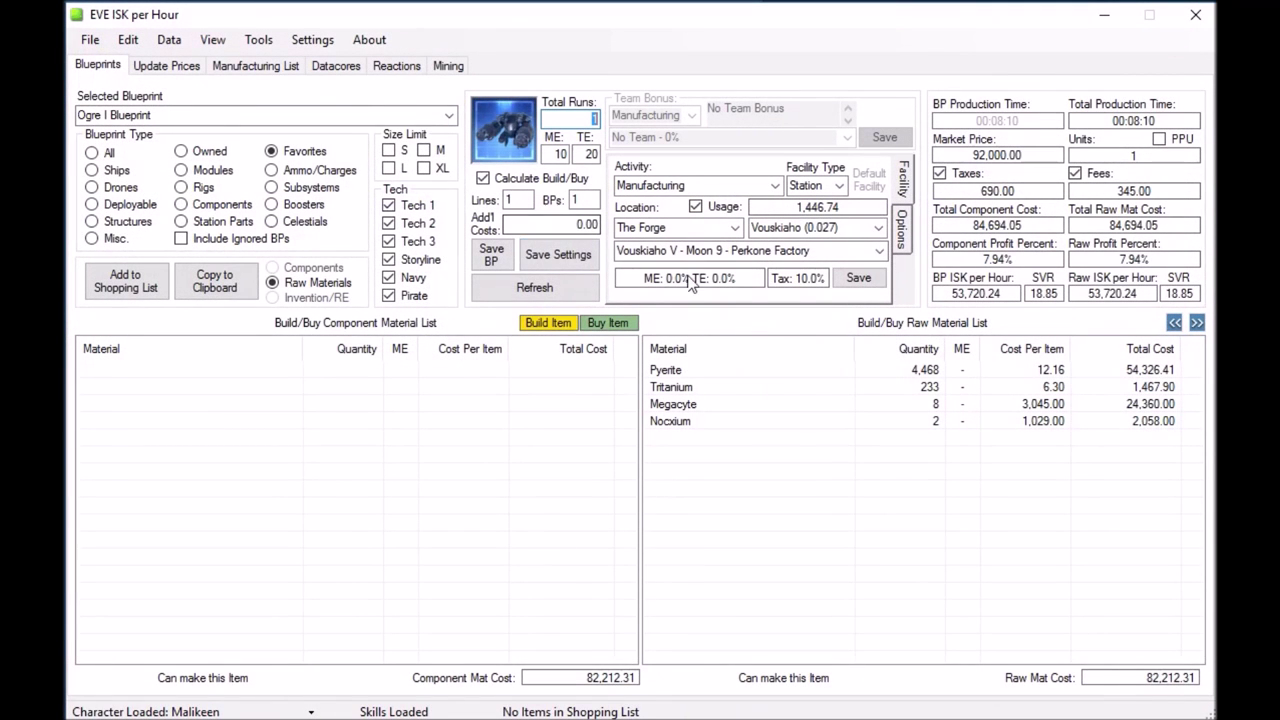
Browse the Settings, Data and Reset Data menus, then open View > Character Skills.
left_click(295, 42)
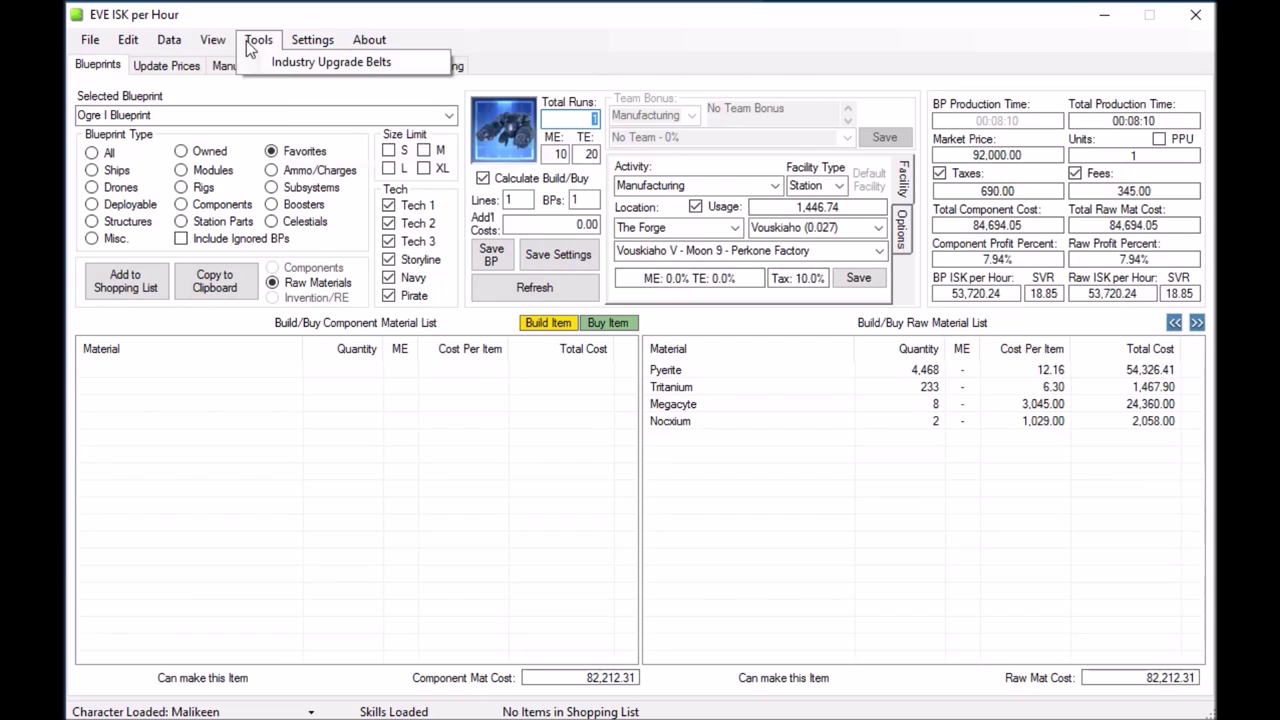
mouse_move(169, 48)
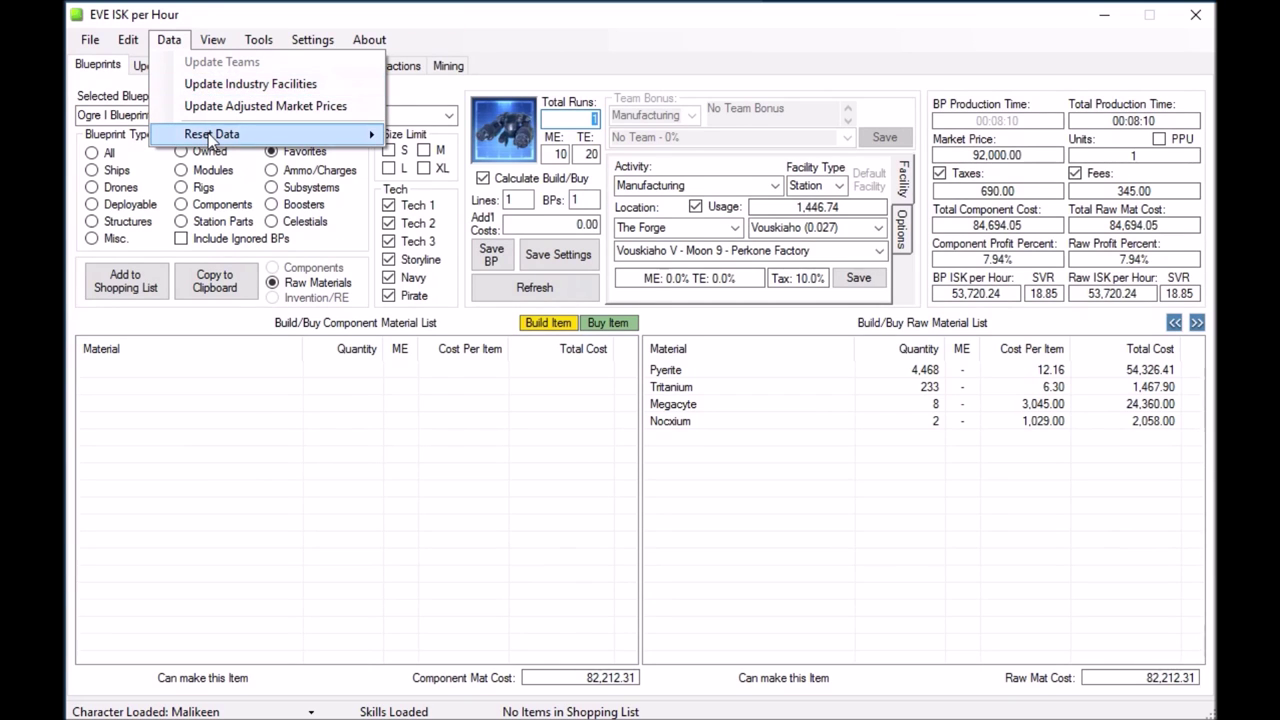
mouse_move(208, 133)
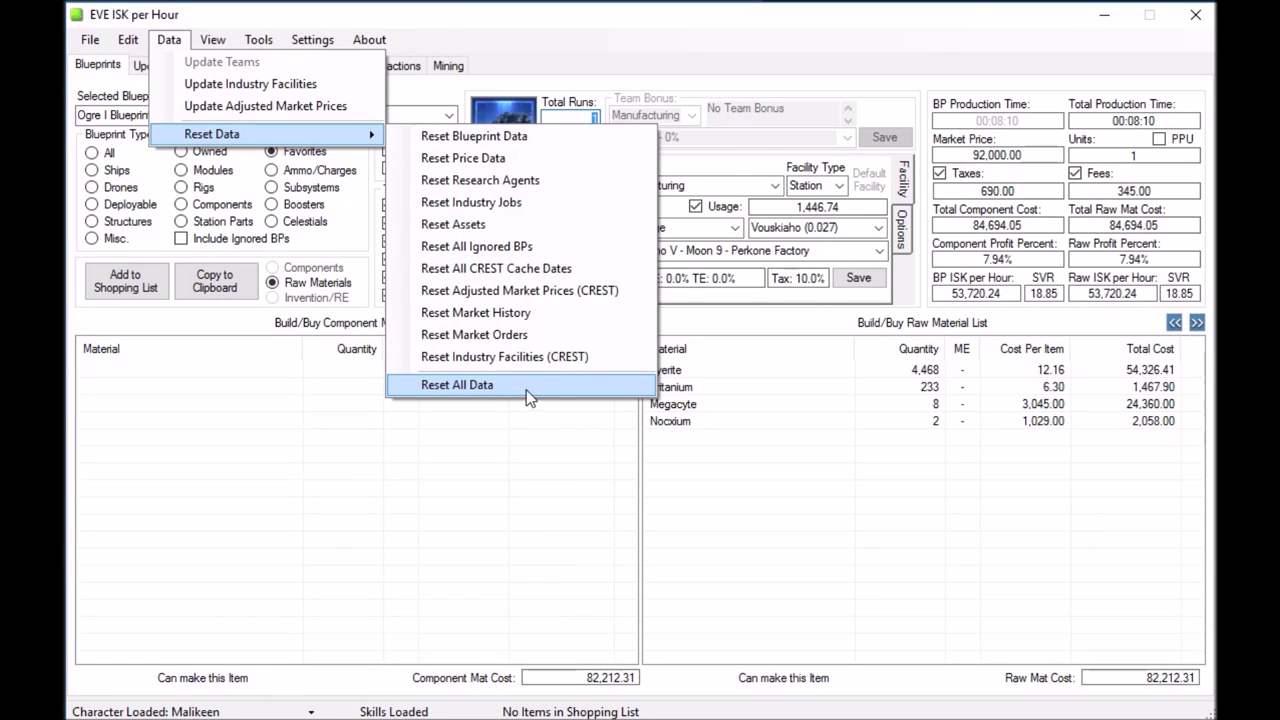
mouse_move(215, 45)
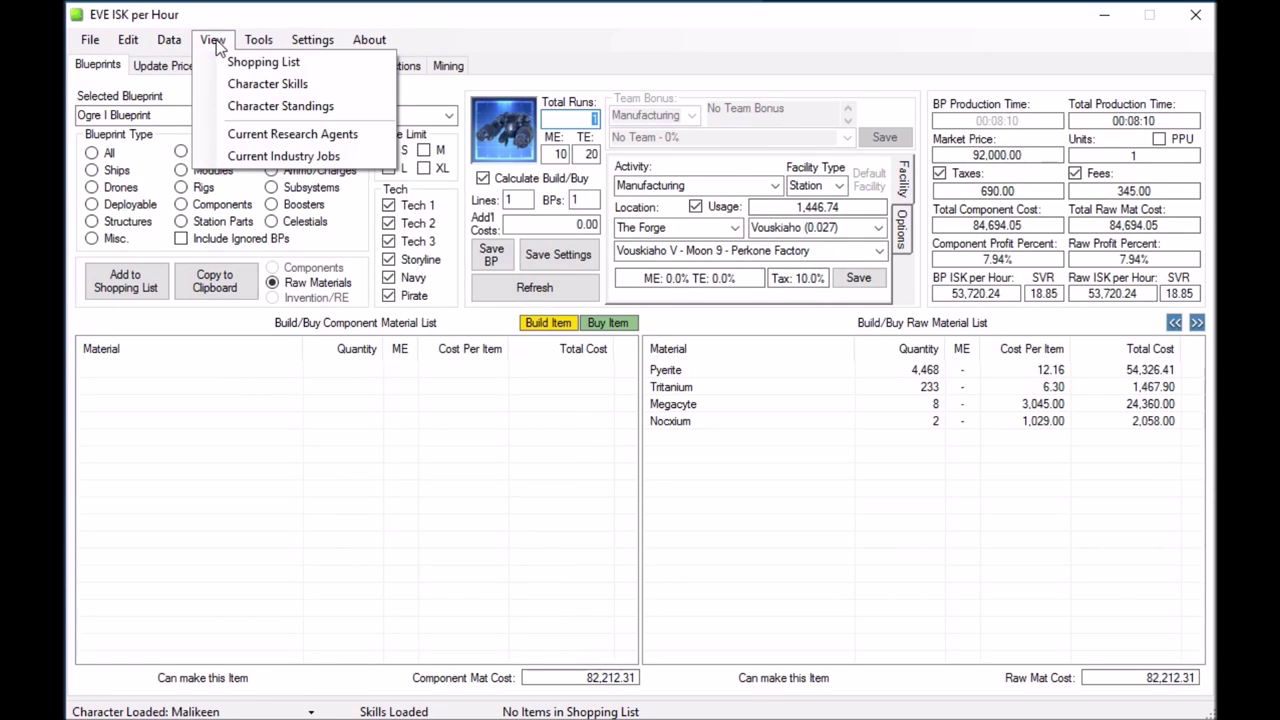
left_click(291, 85)
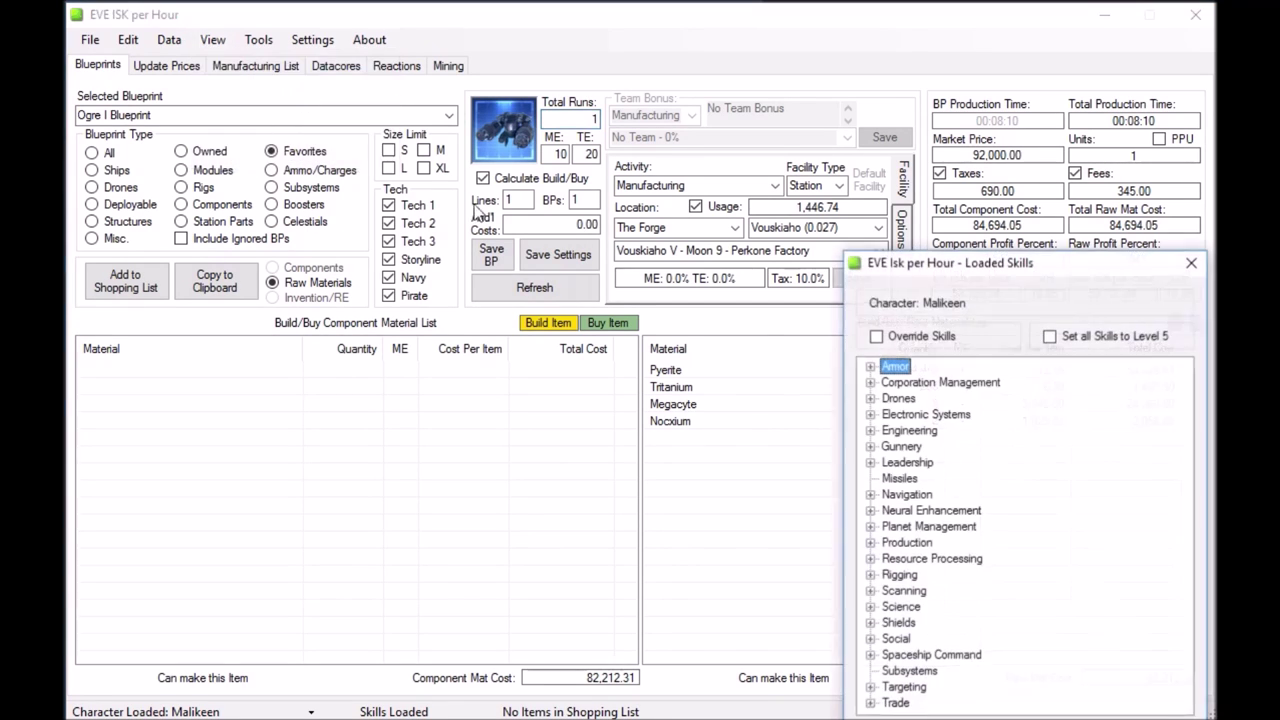
Centre the Loaded Skills window, select Capital Ship Construction, and enable Override Skills.
left_click_drag(1010, 264, 512, 106)
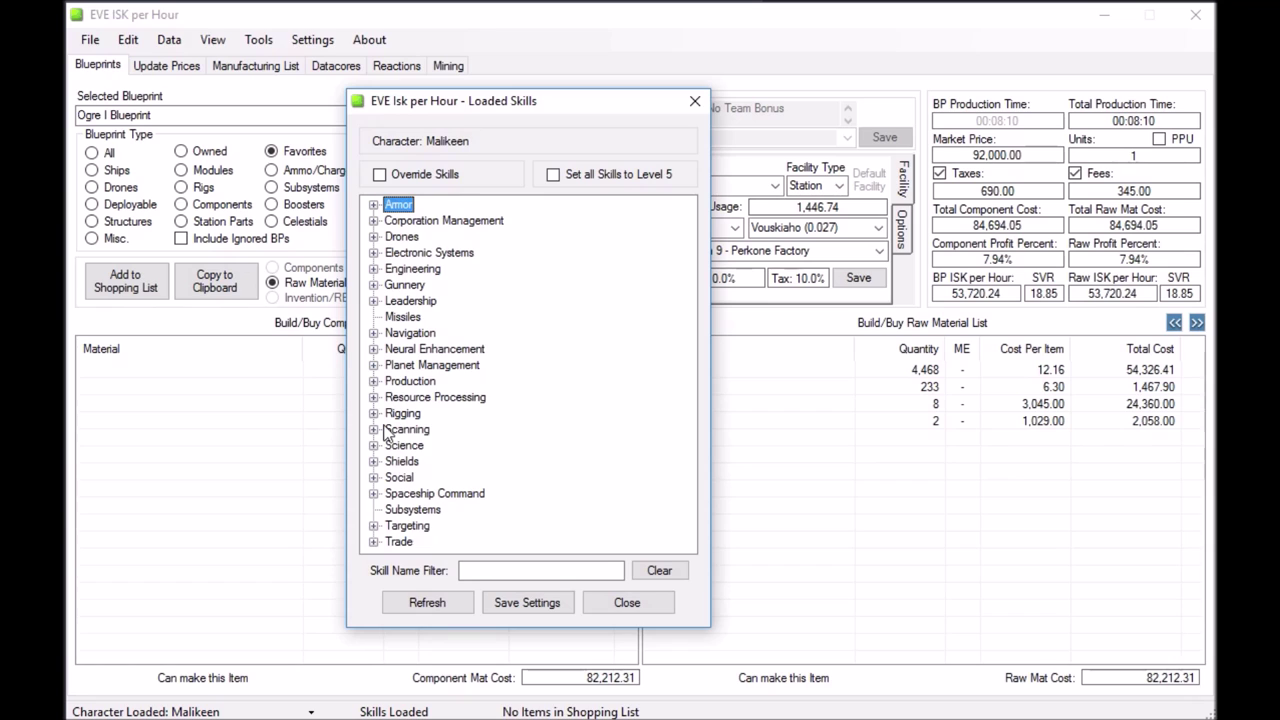
left_click(374, 382)
left_click(503, 463)
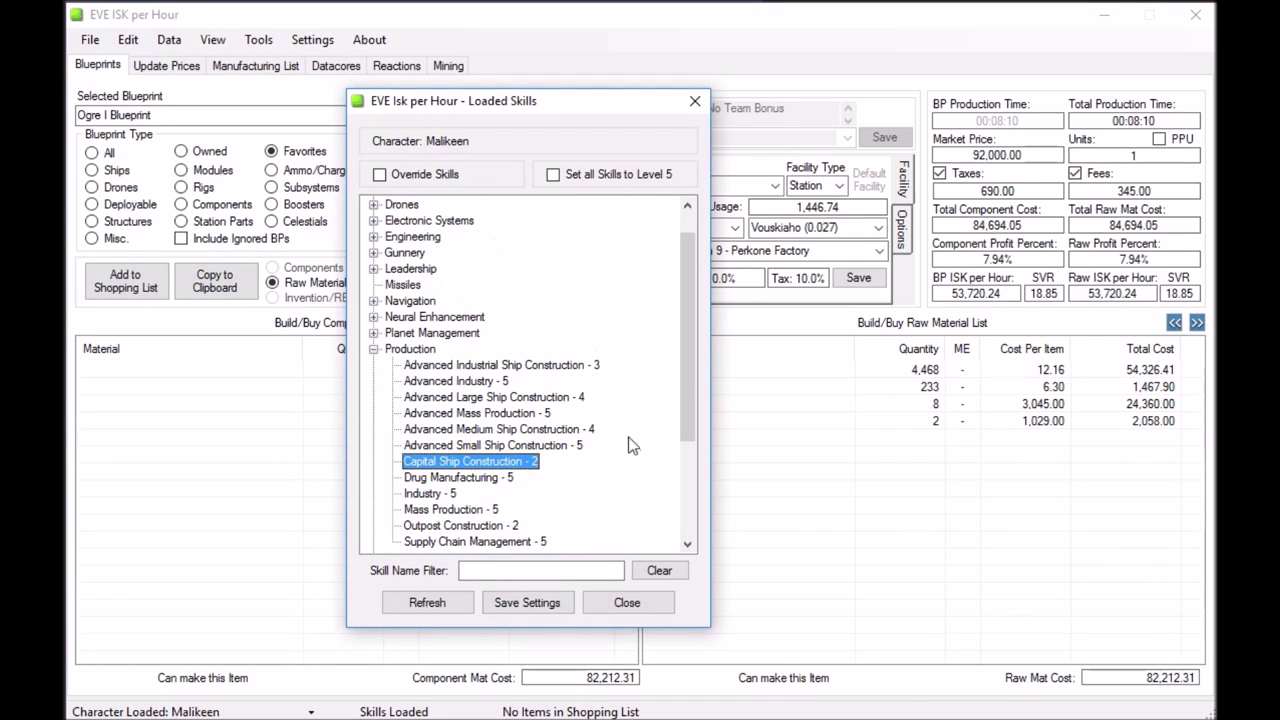
left_click(432, 174)
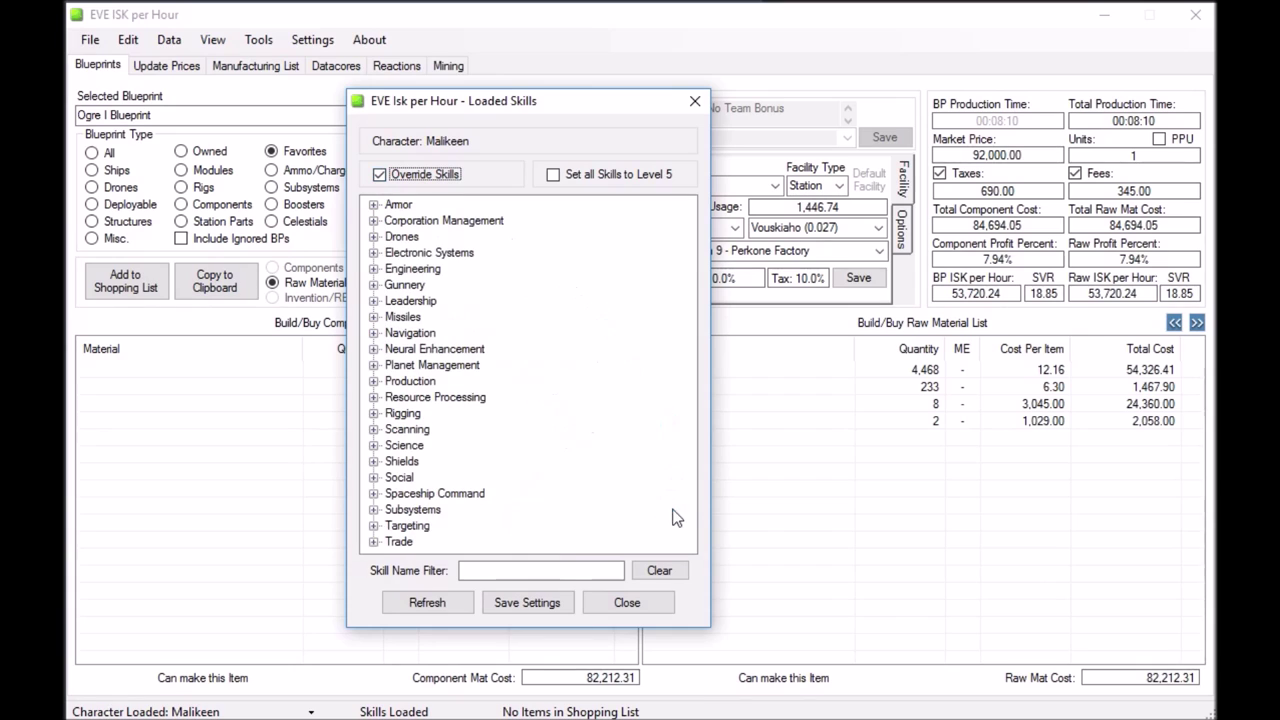
Override Capital Ship Construction to level 5, save the skills, and close the window.
left_click(373, 381)
left_click(504, 459)
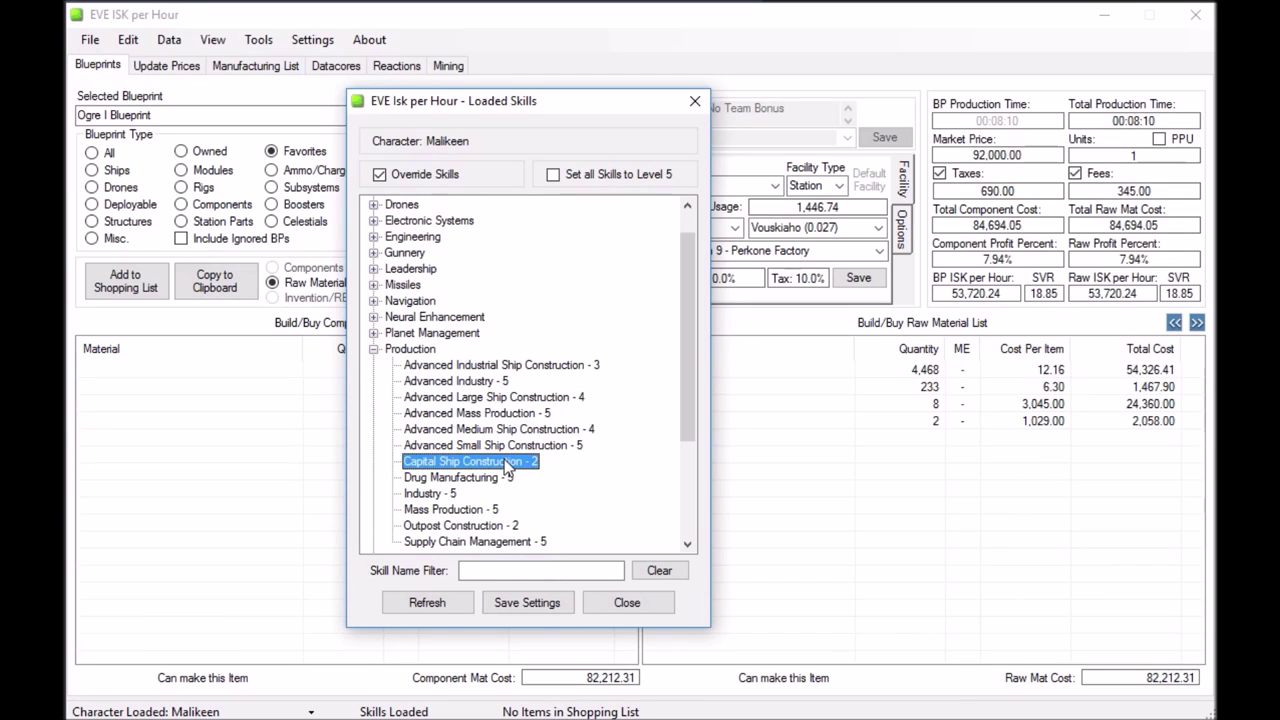
right_click(504, 459)
left_click(569, 608)
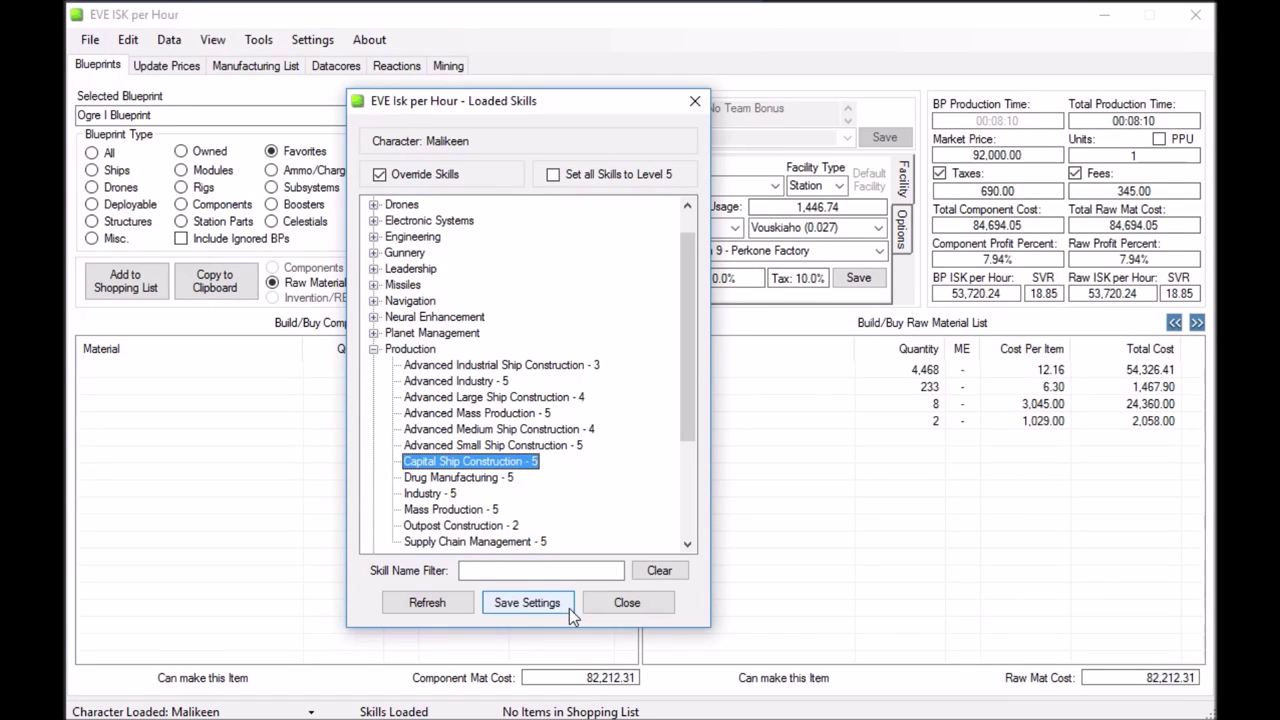
left_click(515, 606)
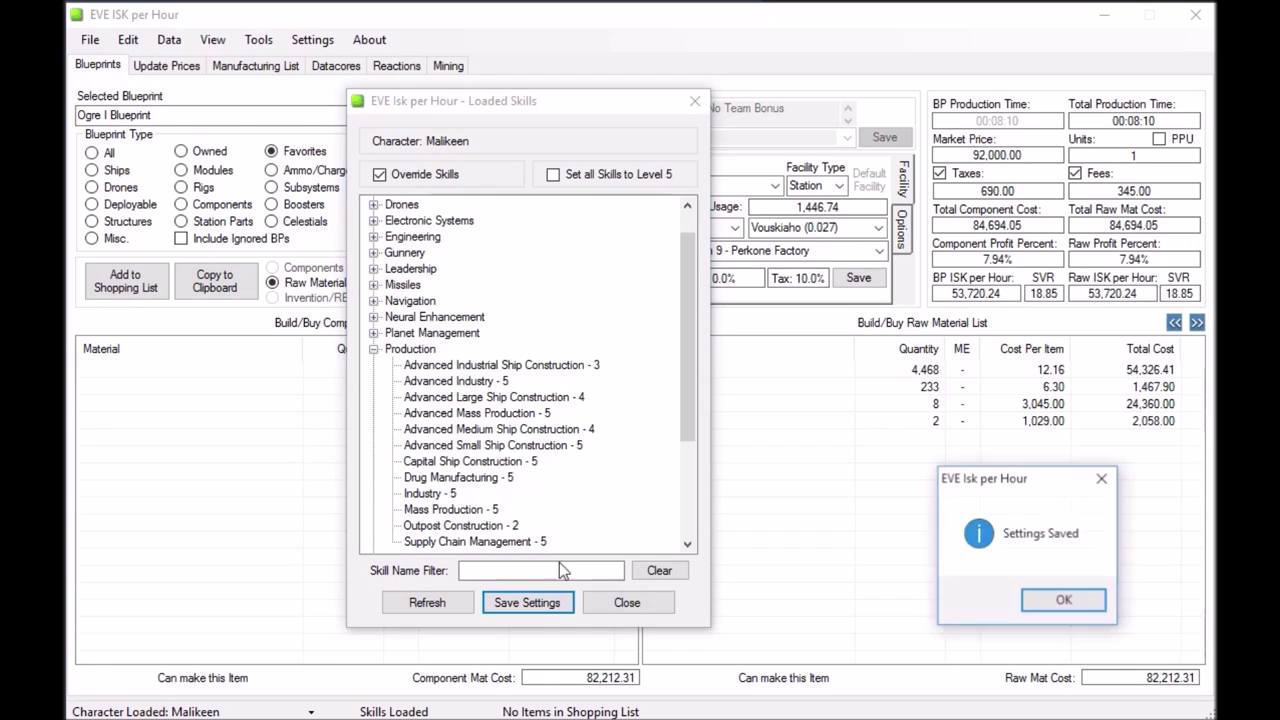
left_click(1062, 601)
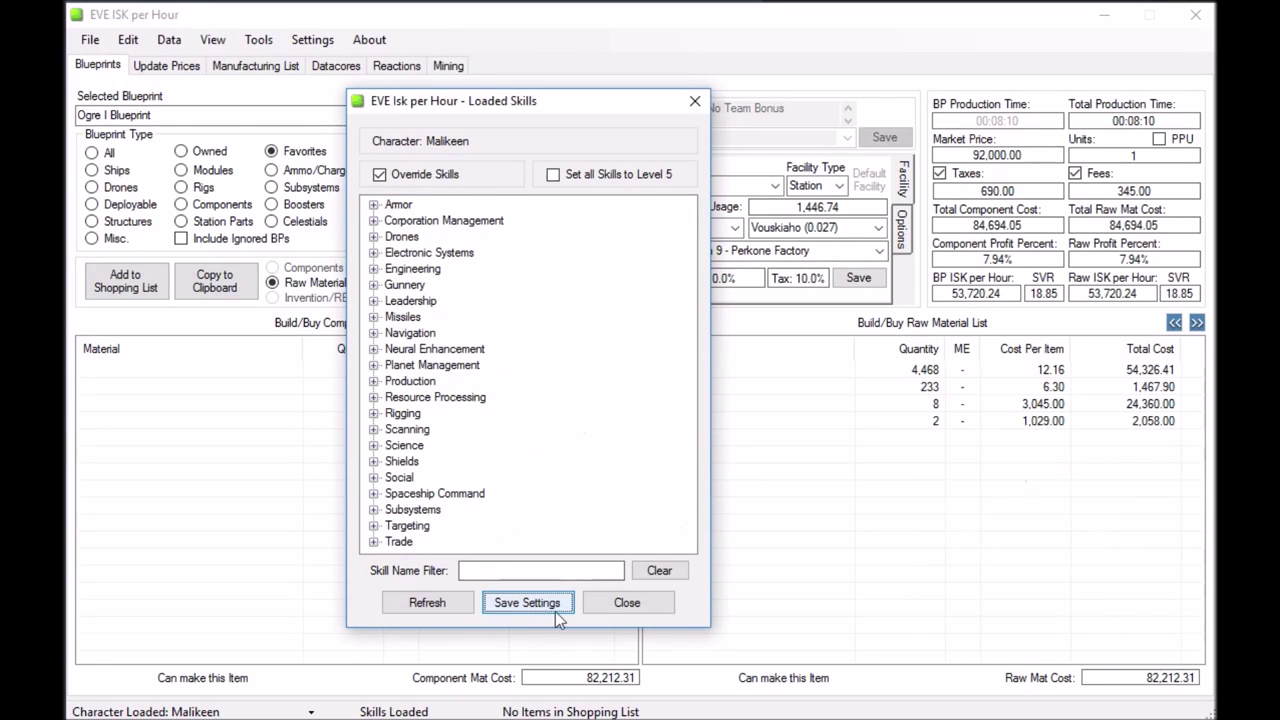
left_click(625, 603)
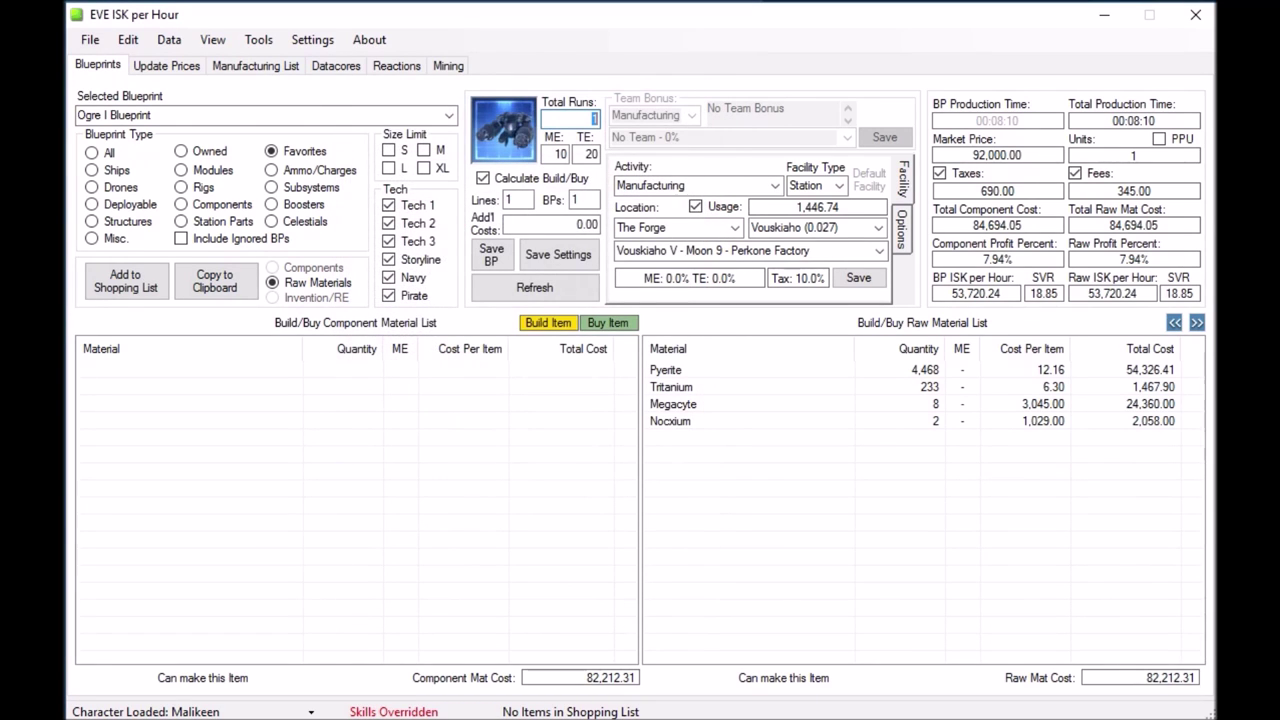
Search 'ere' in Selected Blueprint and load the Erebus Blueprint.
left_click(448, 116)
type("er")
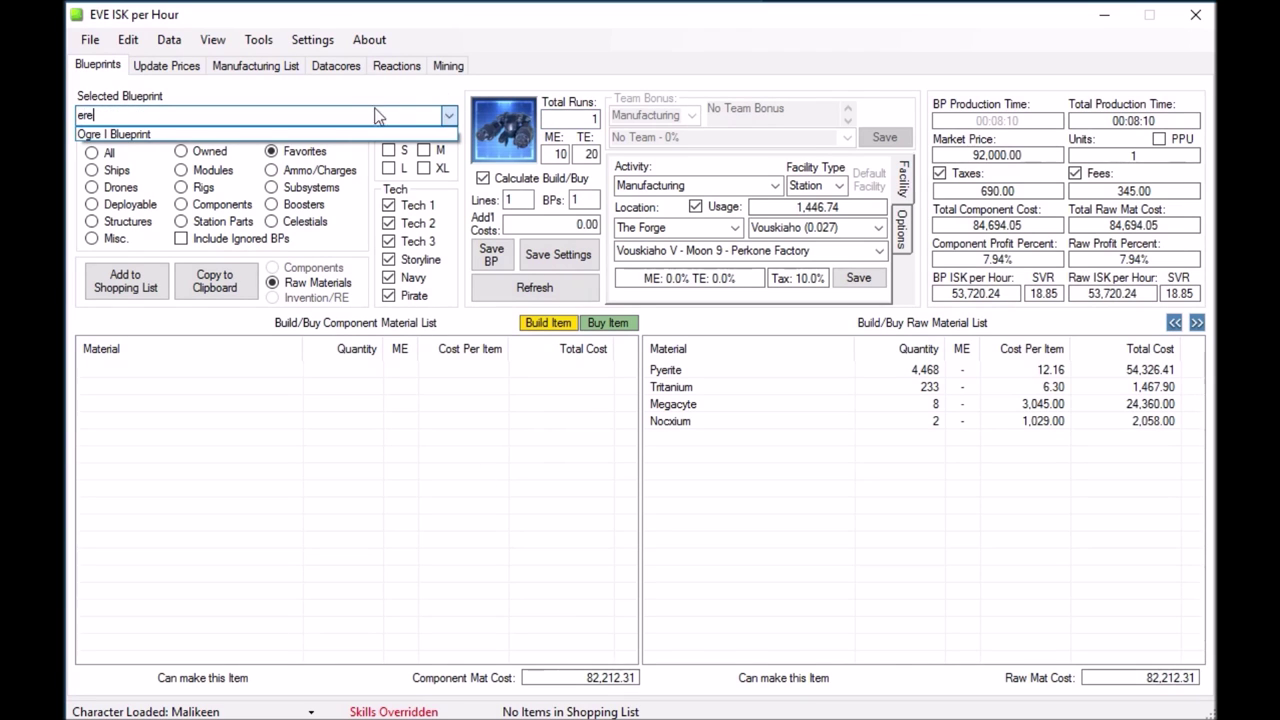
type("e")
key("BackSpace")
left_click(448, 116)
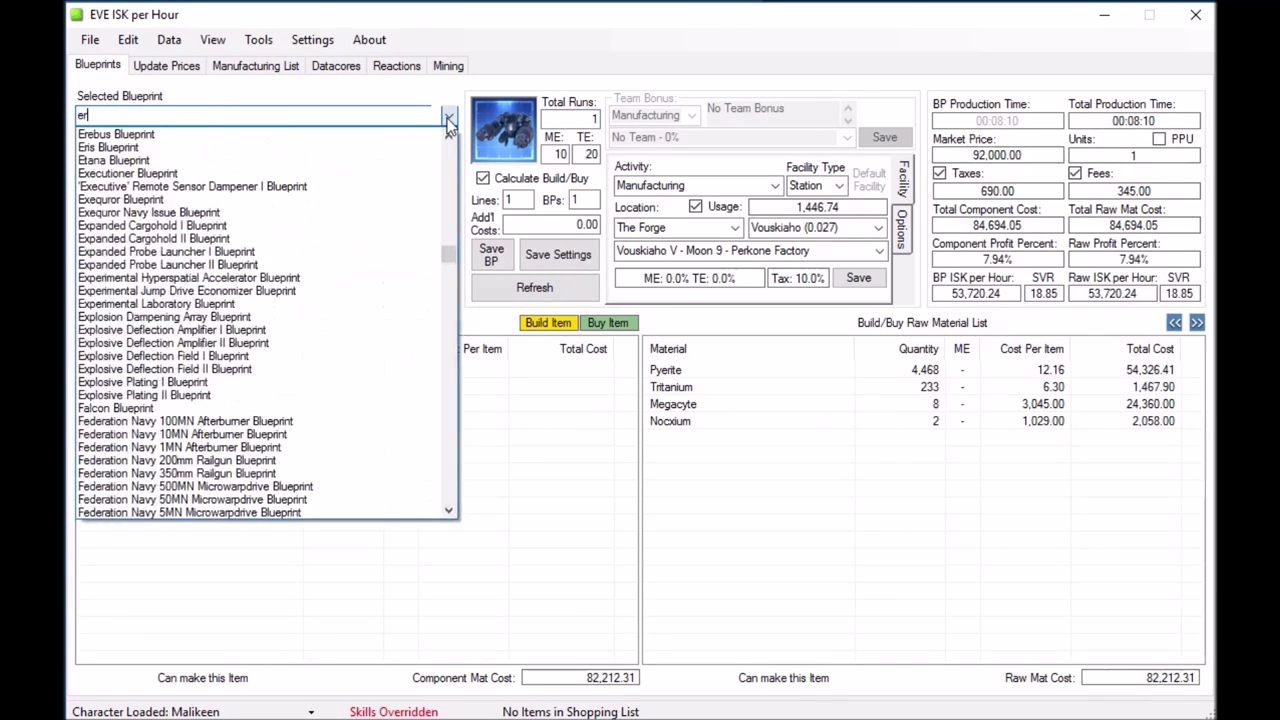
left_click(268, 134)
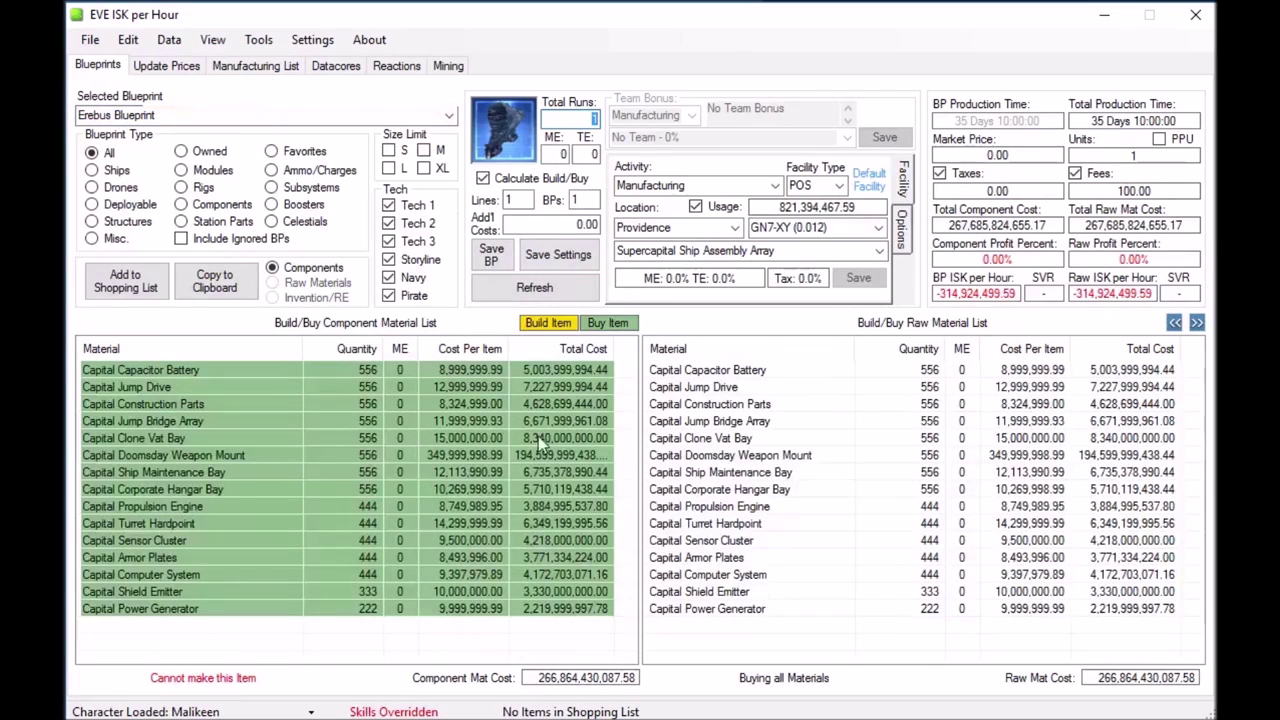
View the skills required to make the Erebus, then dismiss that window.
mouse_move(244, 683)
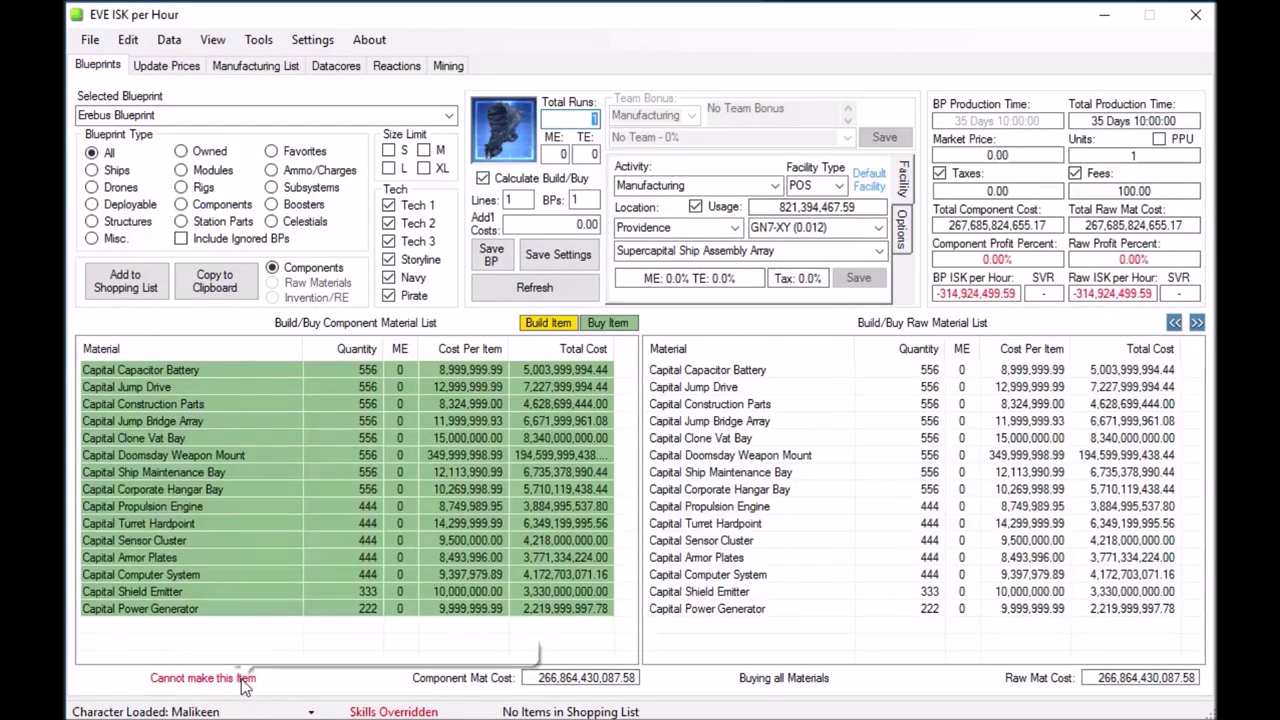
double_click(223, 680)
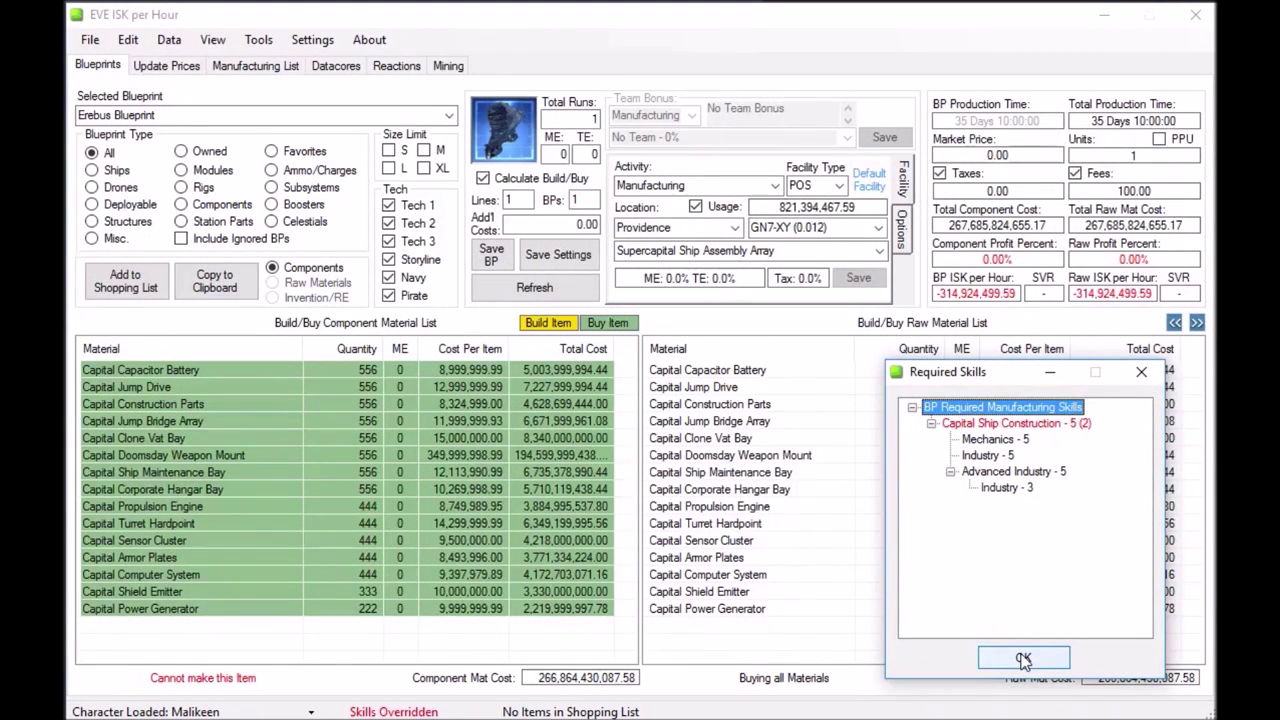
left_click(1023, 659)
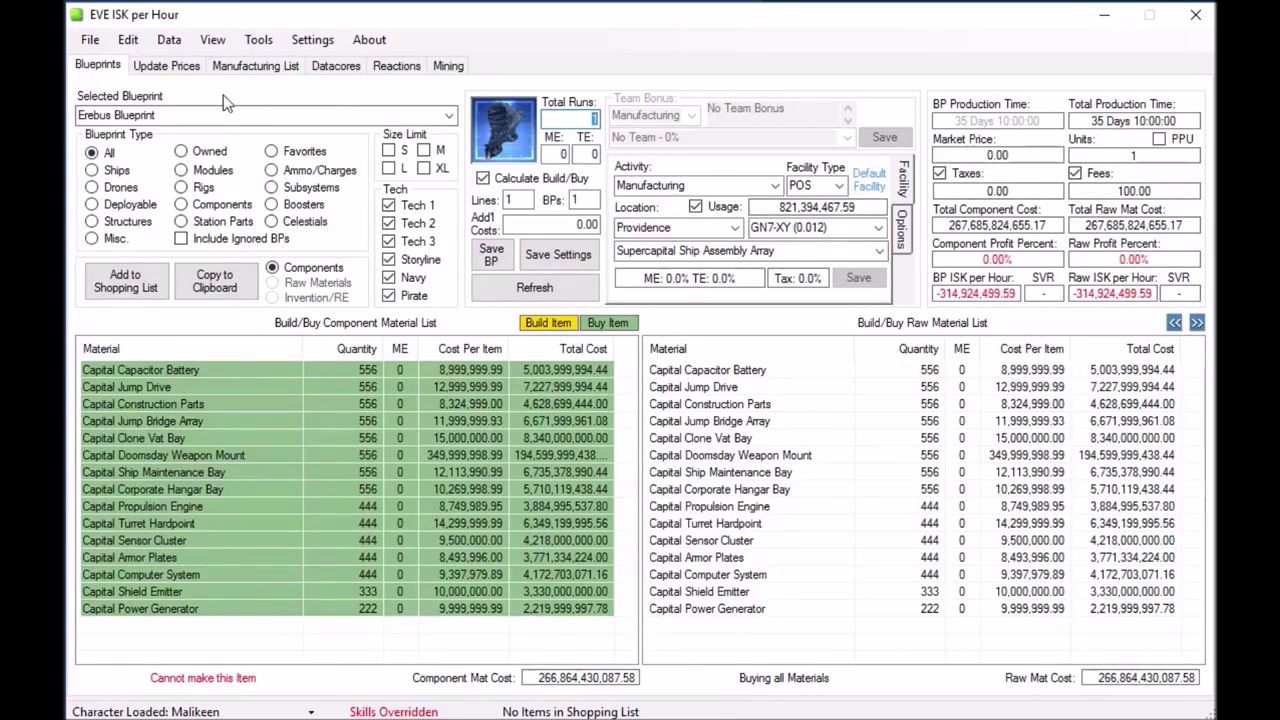
Review the character's NPC standings via View > Character Standings, then close them.
left_click(168, 44)
left_click(211, 41)
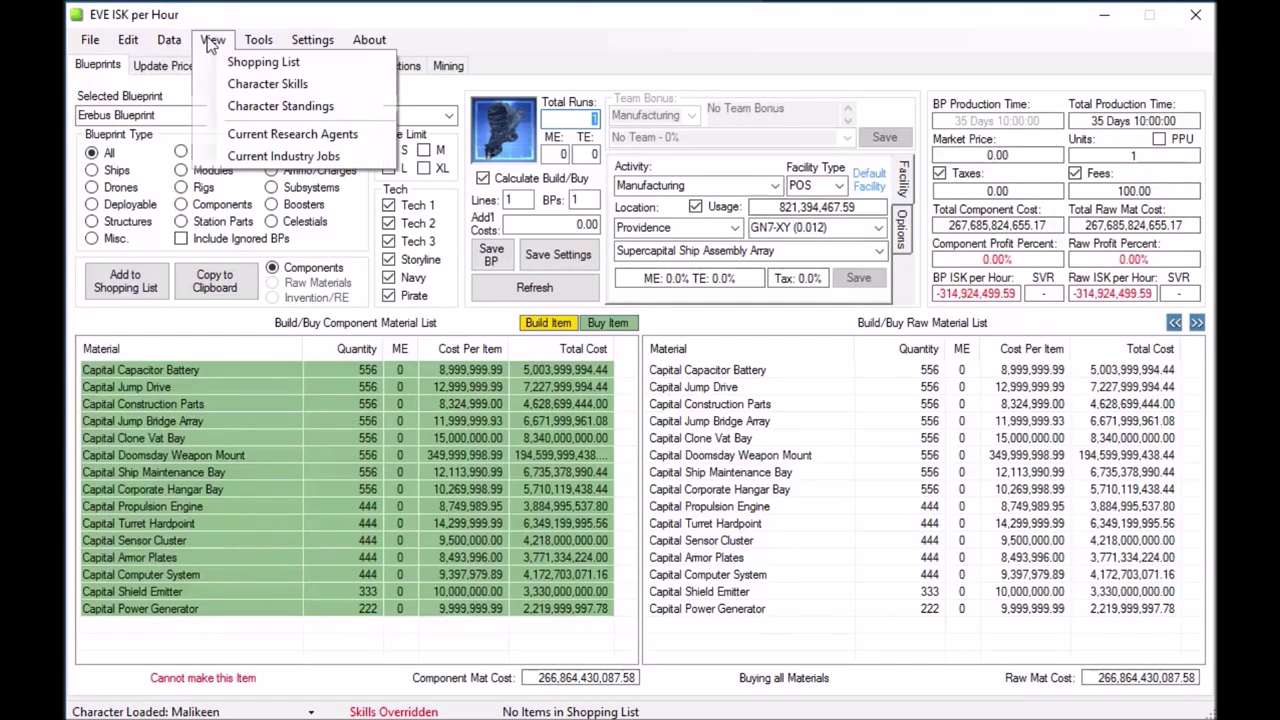
left_click(251, 107)
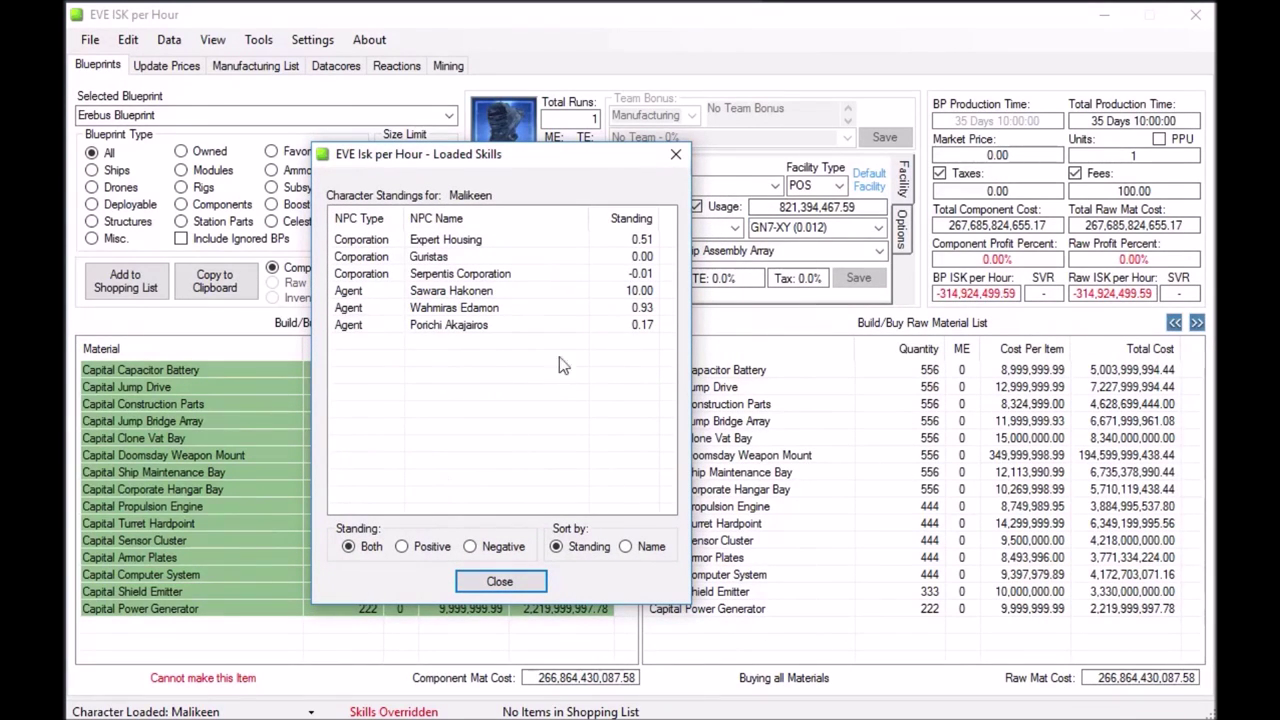
left_click(676, 156)
left_click(168, 40)
mouse_move(232, 52)
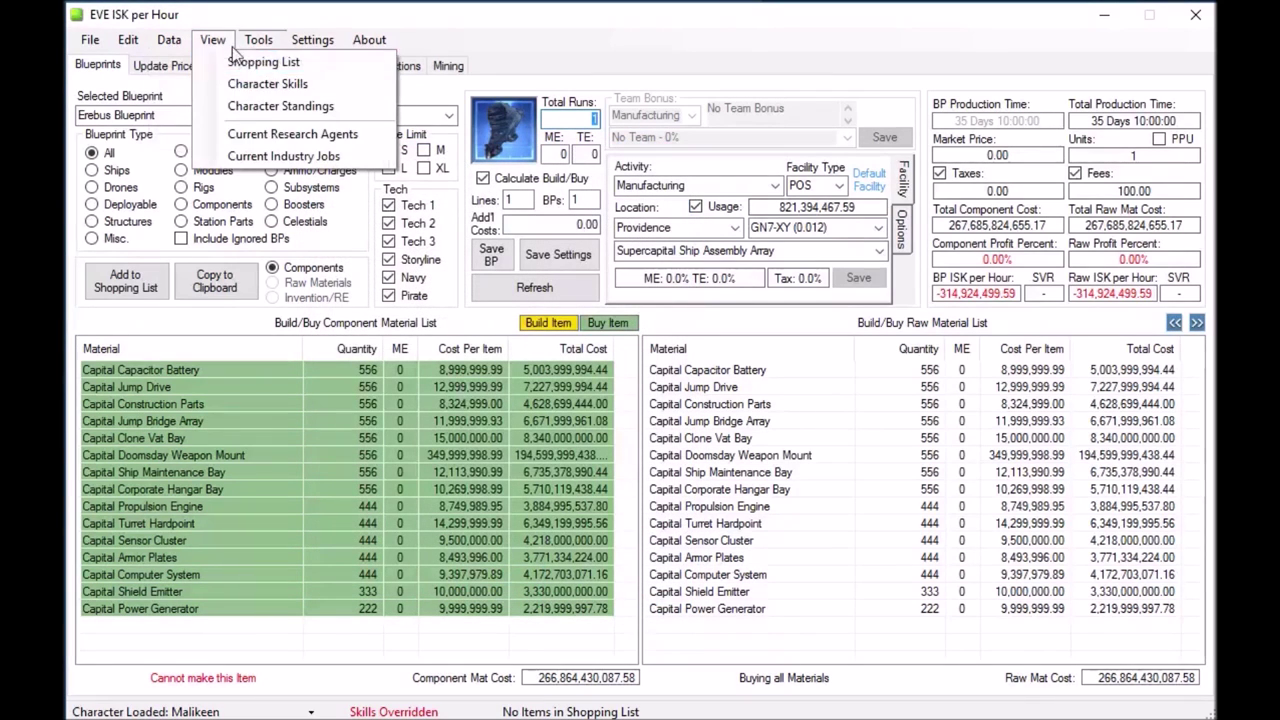
Update the character's current industry jobs, acknowledge that none are running, and close the window.
left_click(246, 156)
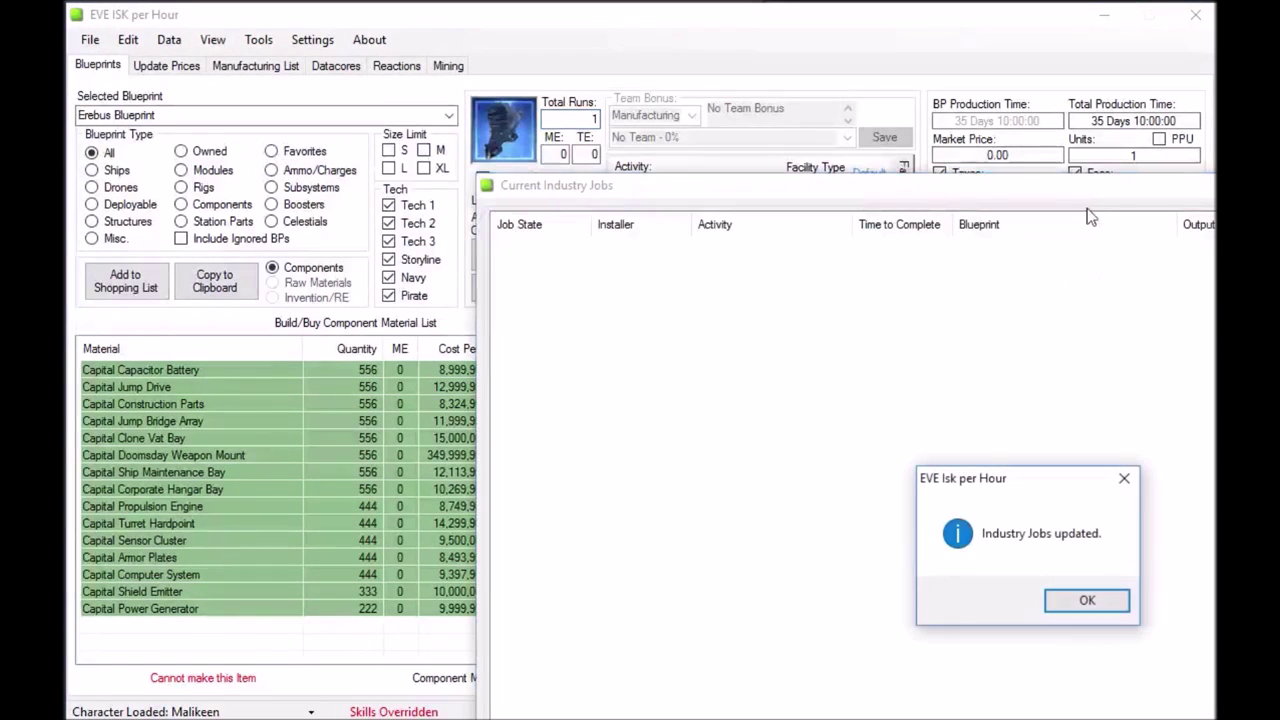
left_click(1086, 600)
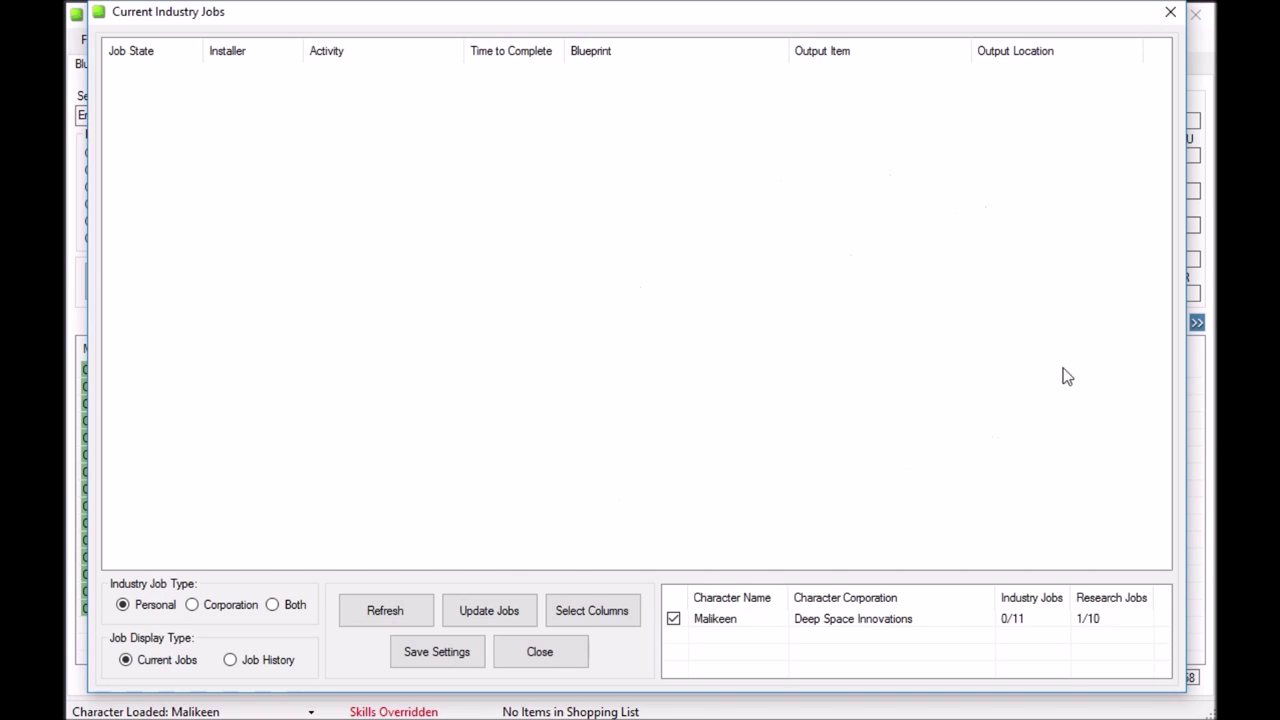
left_click(1168, 13)
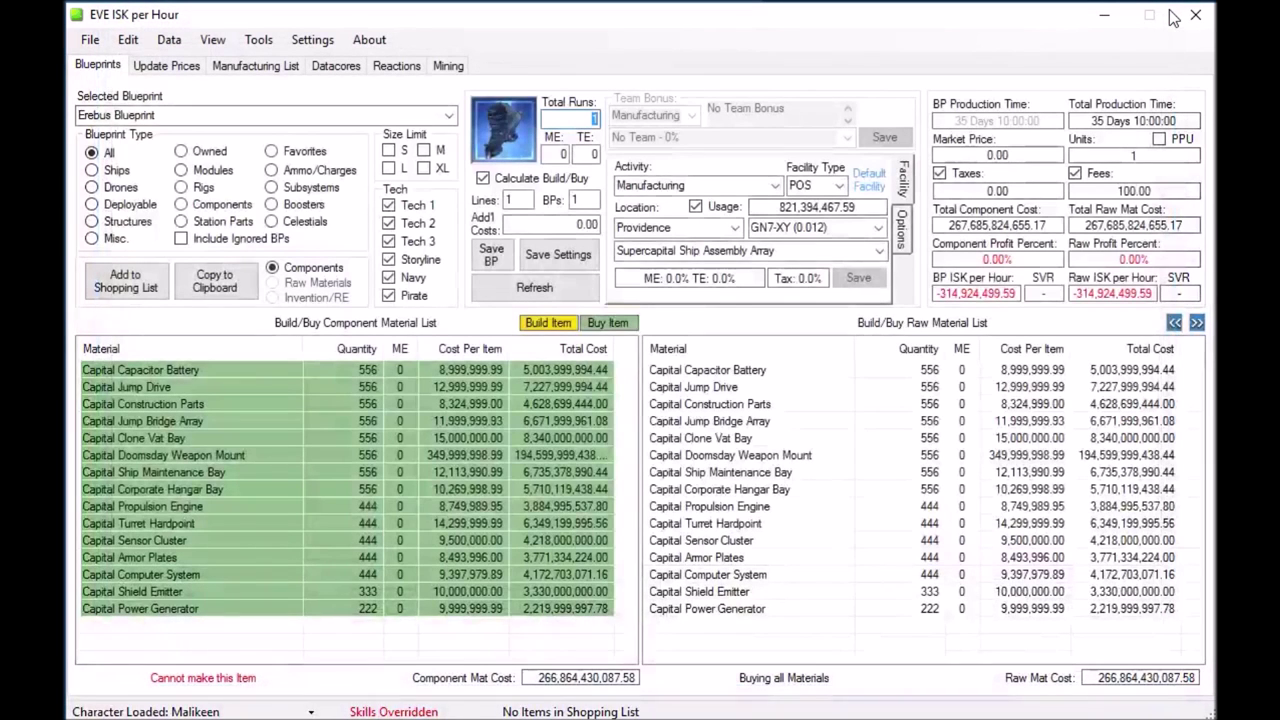
left_click(211, 40)
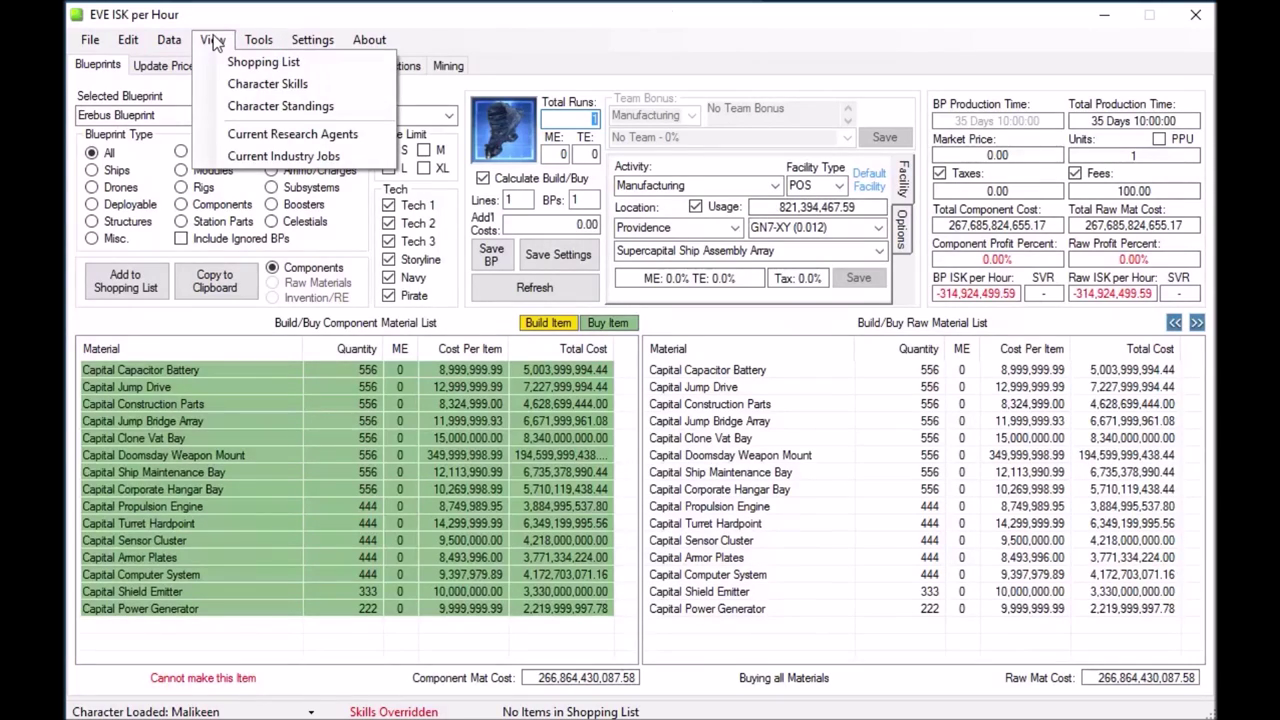
In Industry Upgrade Belts, set truesec to -0.85 to -1.0 and view the Enormous Belt.
left_click(275, 61)
left_click_drag(942, 215, 586, 75)
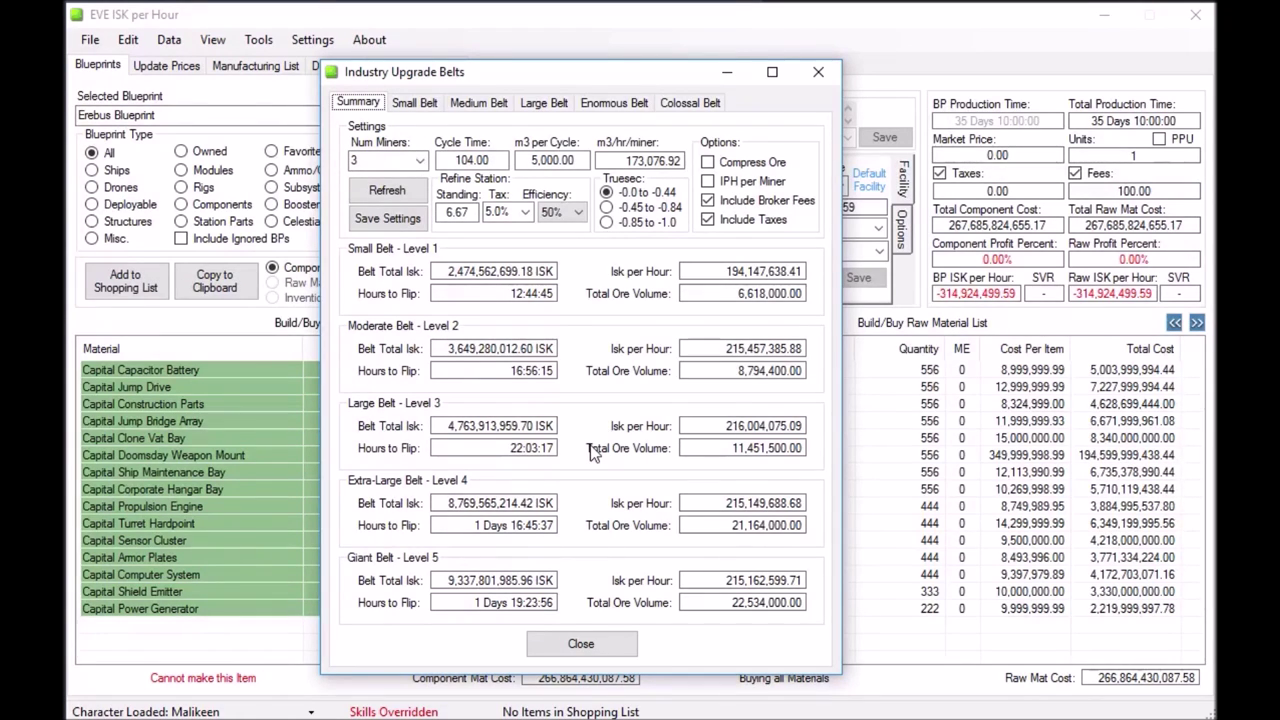
left_click(607, 222)
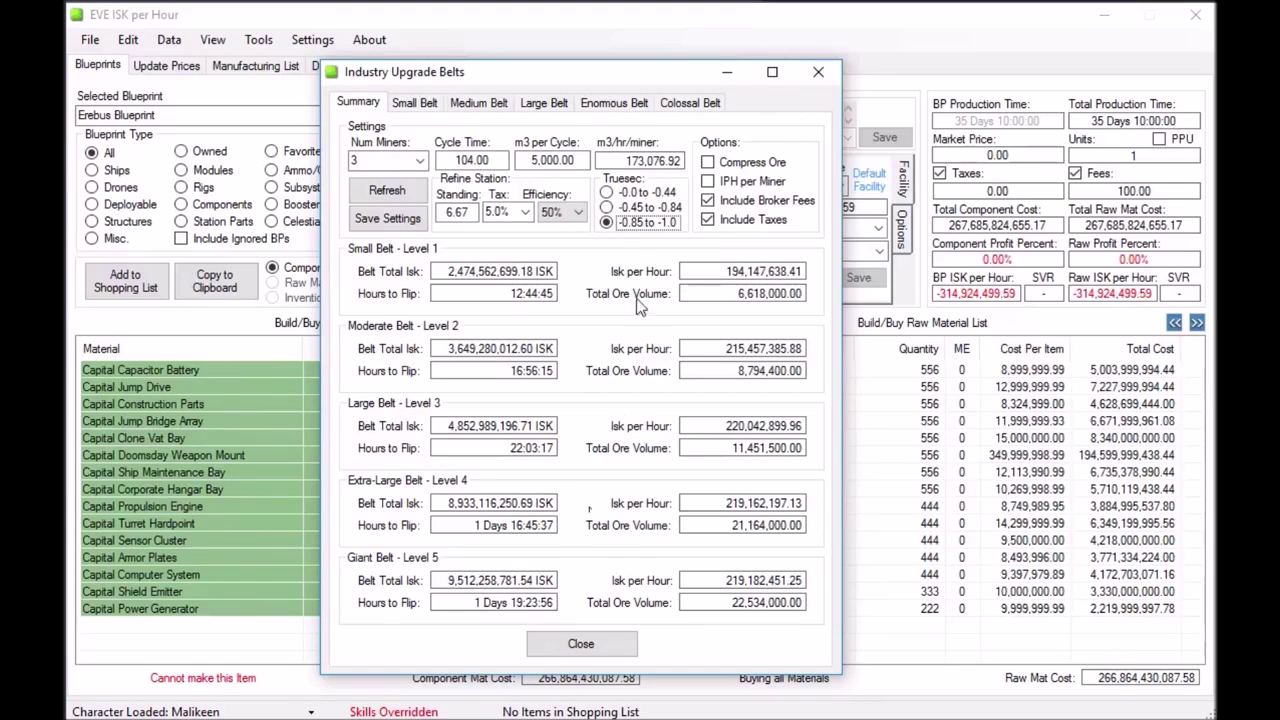
left_click(598, 106)
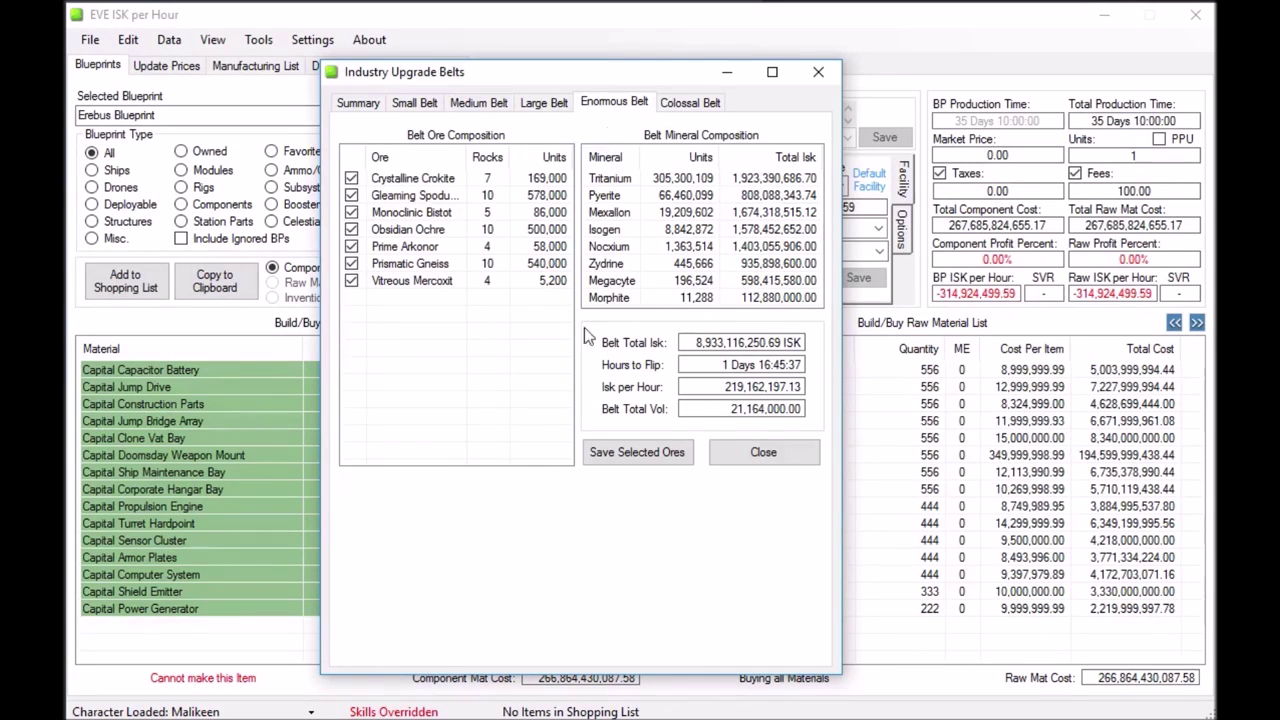
Exclude every Enormous Belt ore except Vitreous Mercoxit, giving 278,620,410.94 ISK/hour, and close.
left_click(351, 262)
left_click(351, 246)
left_click(351, 229)
left_click(351, 195)
left_click(351, 178)
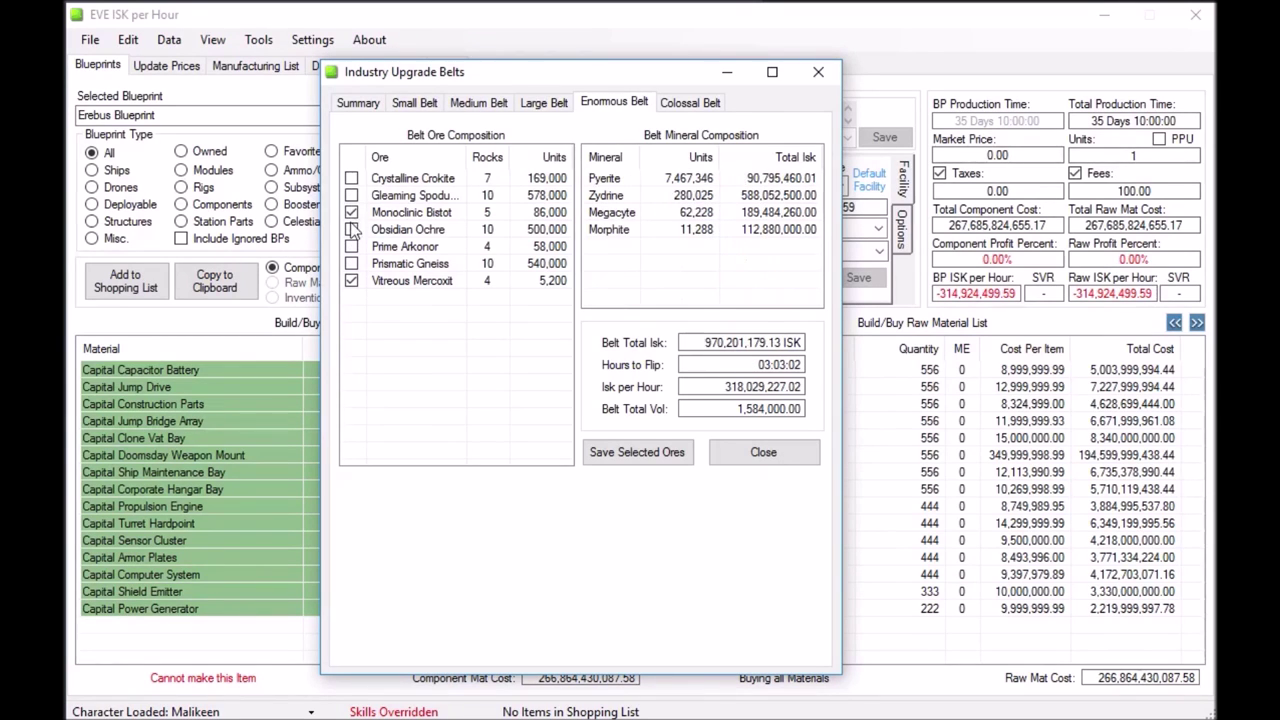
left_click(351, 212)
left_click(351, 280)
left_click(351, 280)
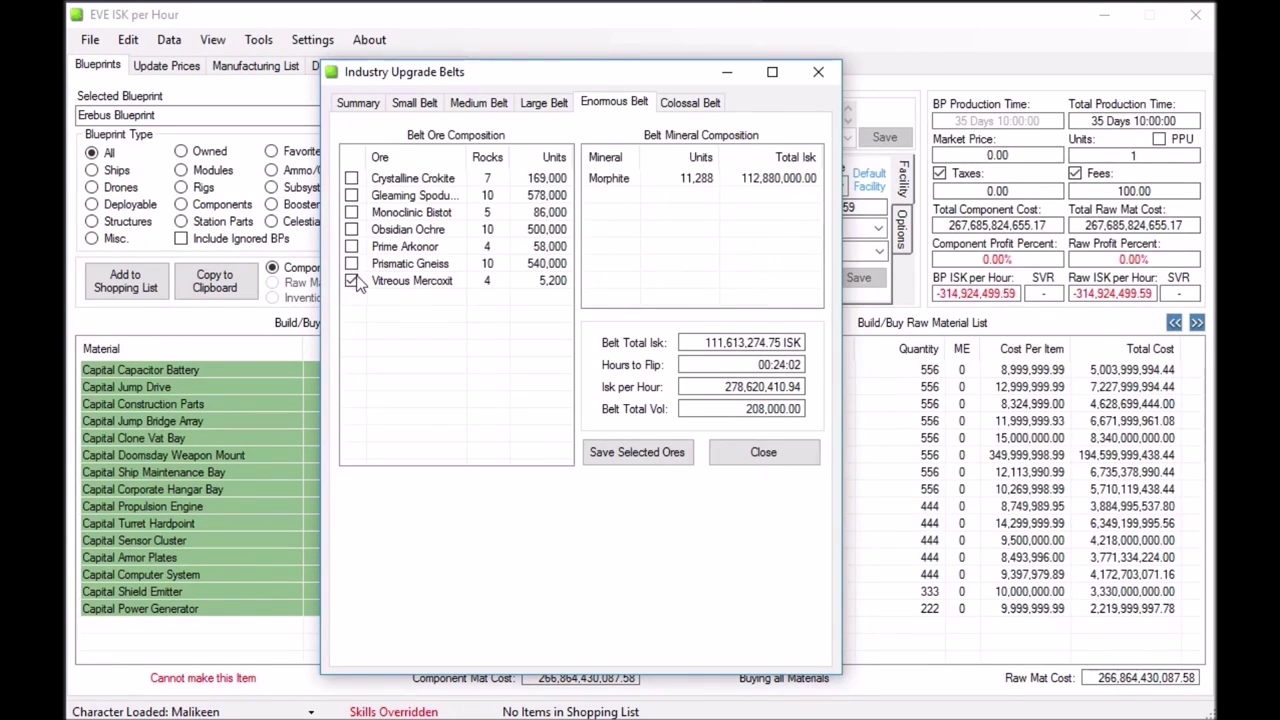
left_click(782, 453)
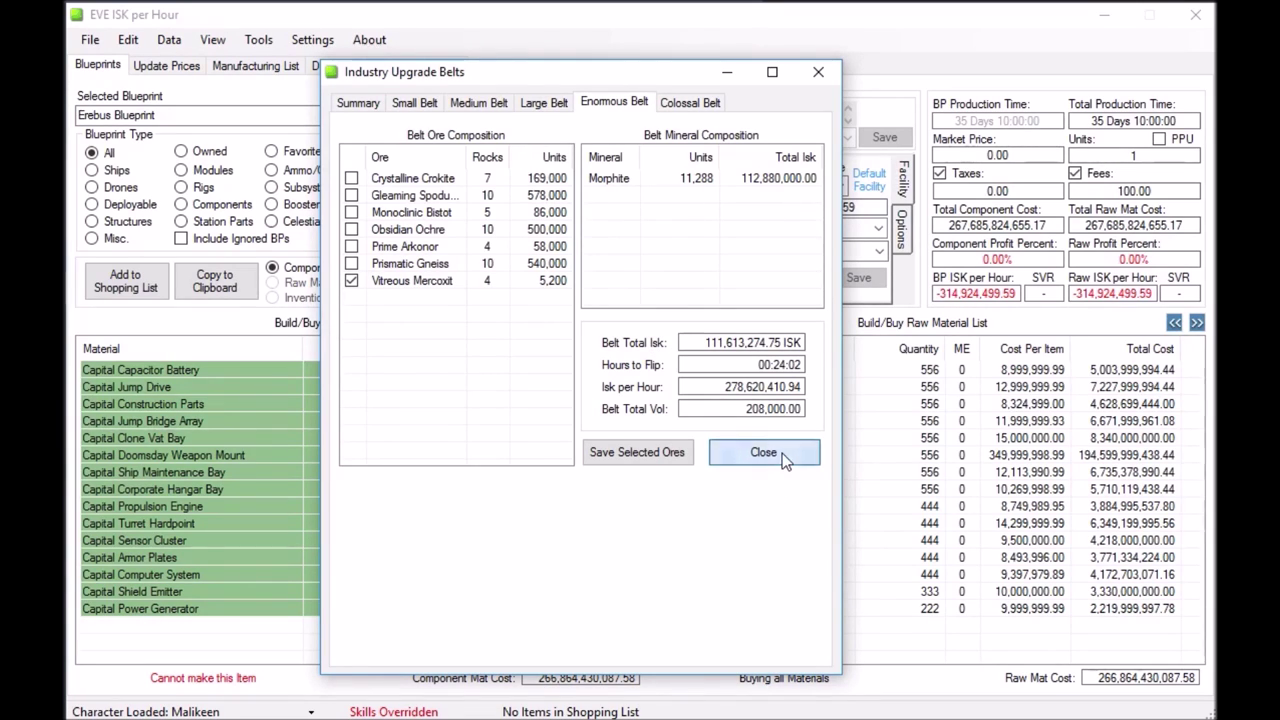
left_click(311, 42)
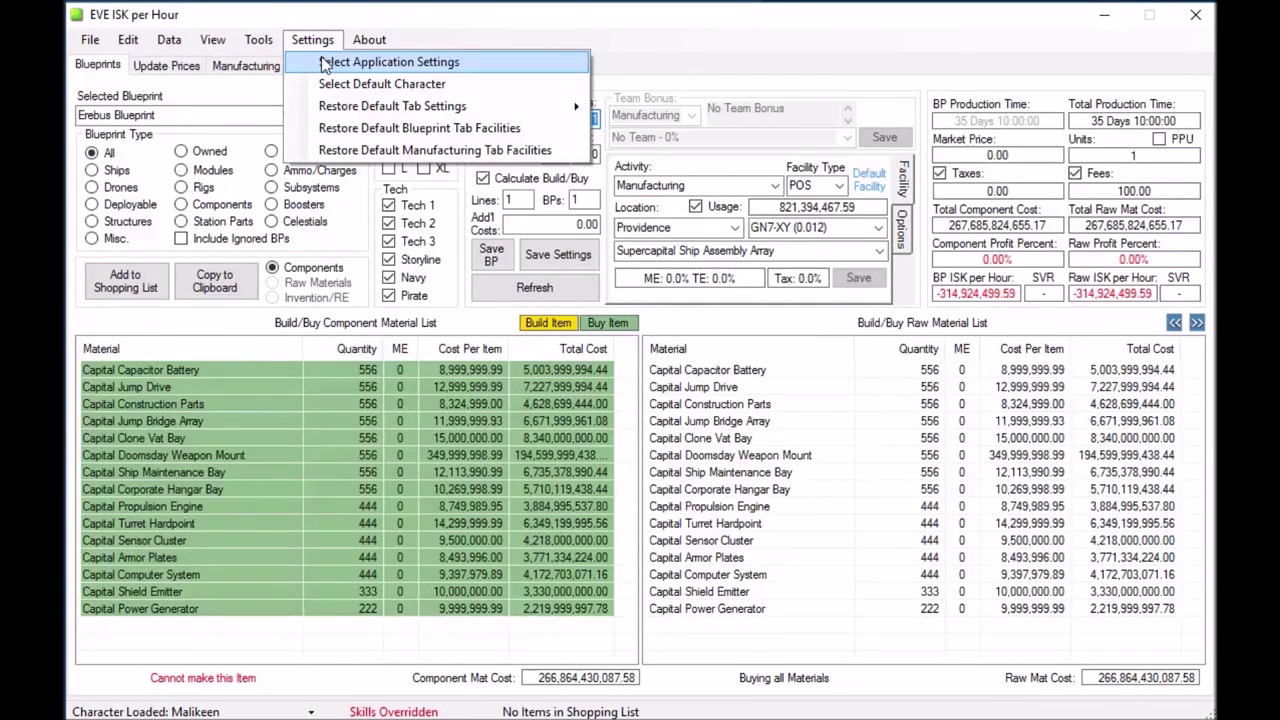
Open Application Settings and center the dialog showing general, startup, SVR, implant and build settings.
left_click(326, 63)
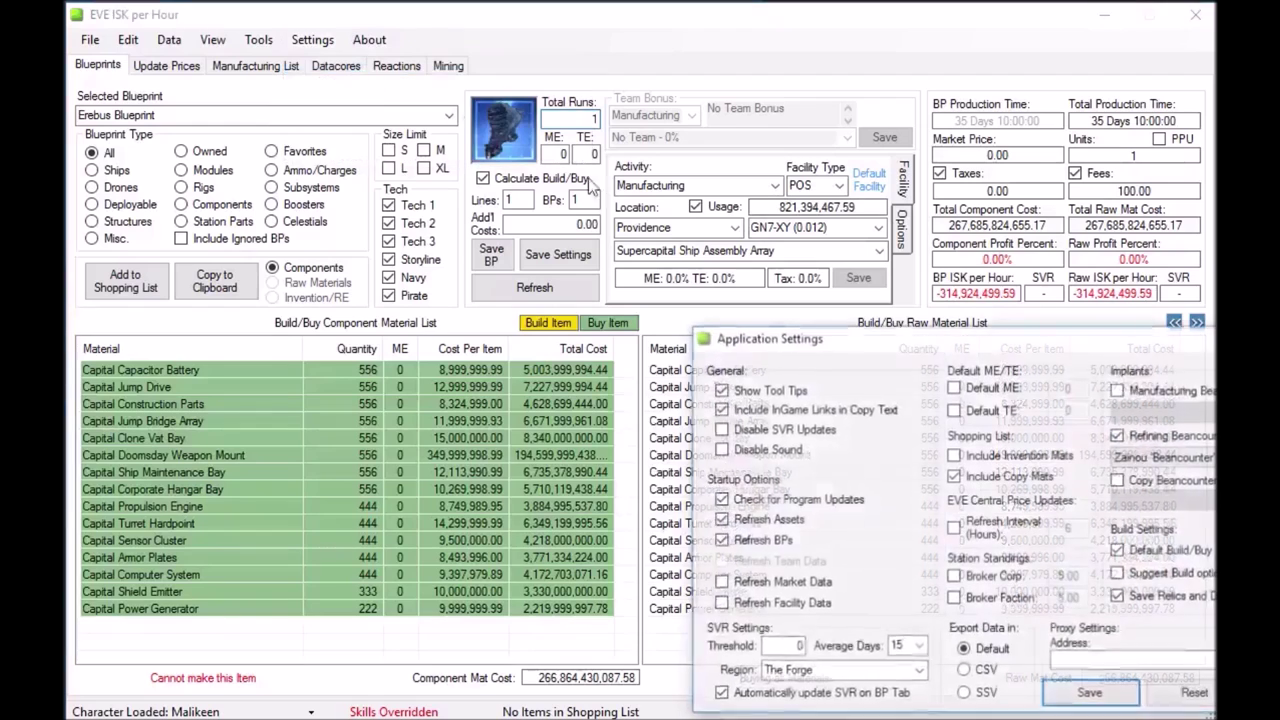
left_click_drag(922, 337, 517, 165)
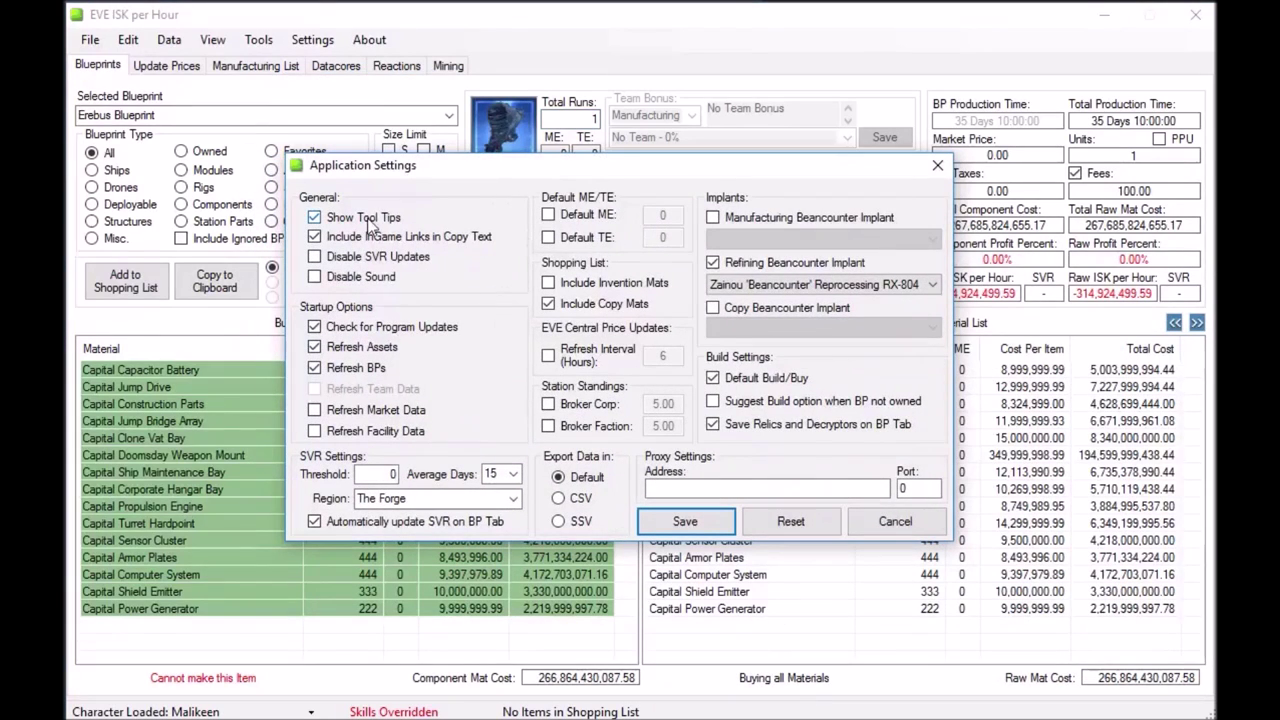
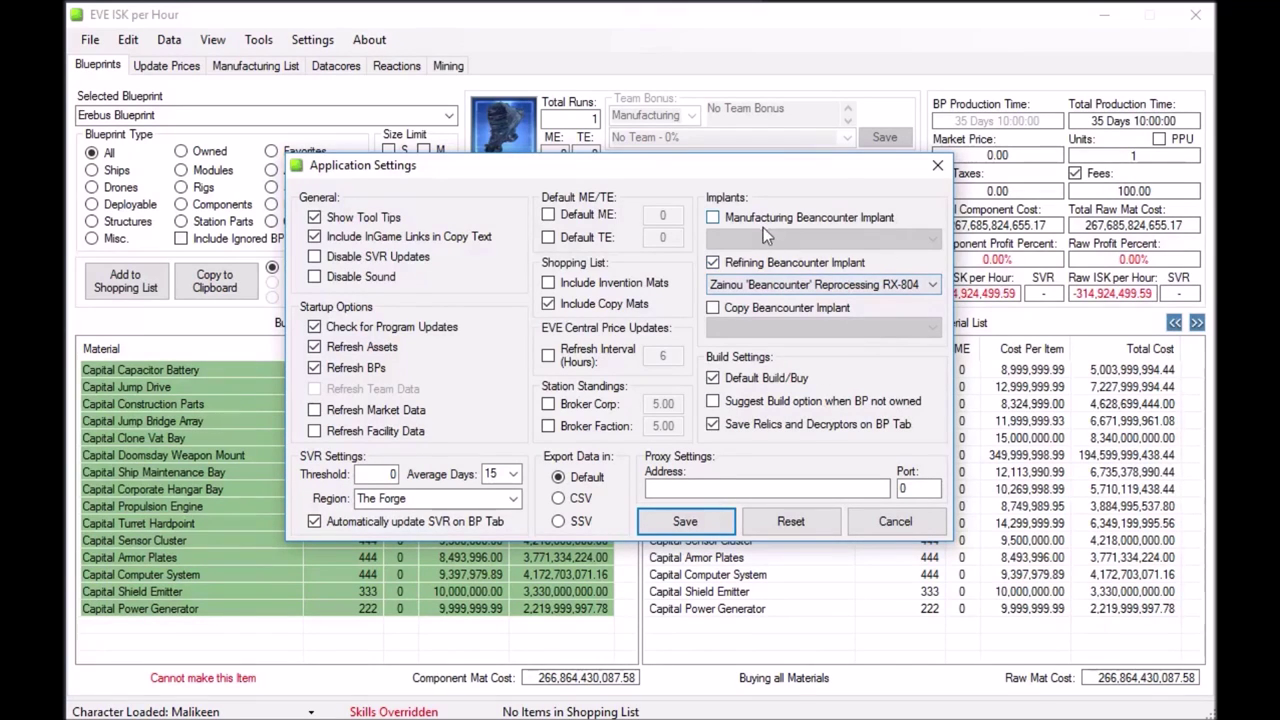
Enable the manufacturing implant, choose Zainou 'Beancounter' Industry BX-802, then cancel without saving.
left_click(713, 217)
left_click(932, 239)
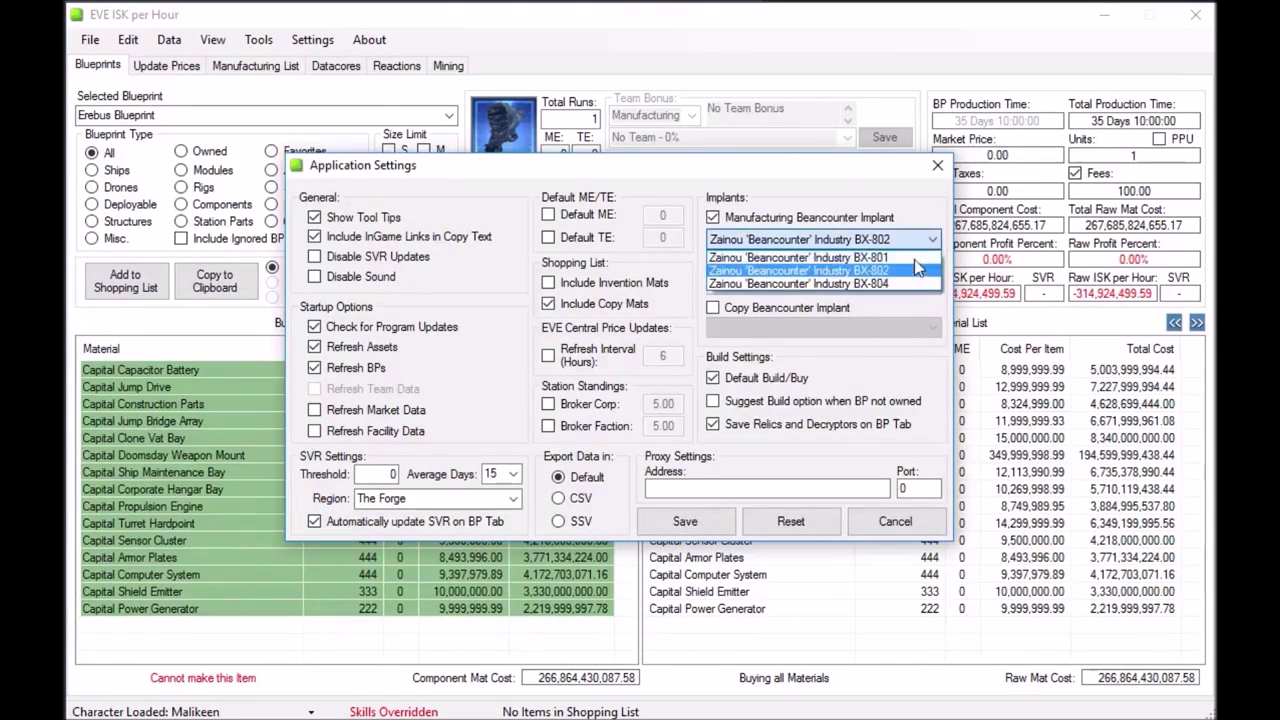
left_click(930, 240)
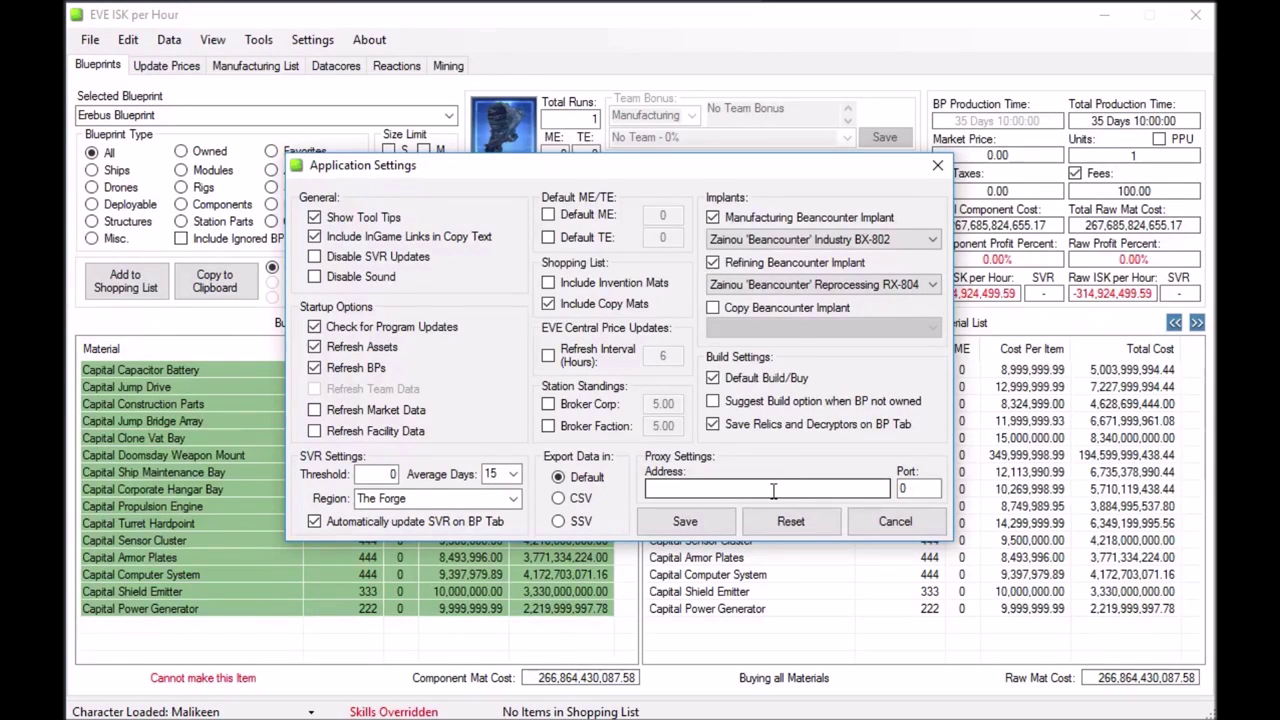
left_click(900, 525)
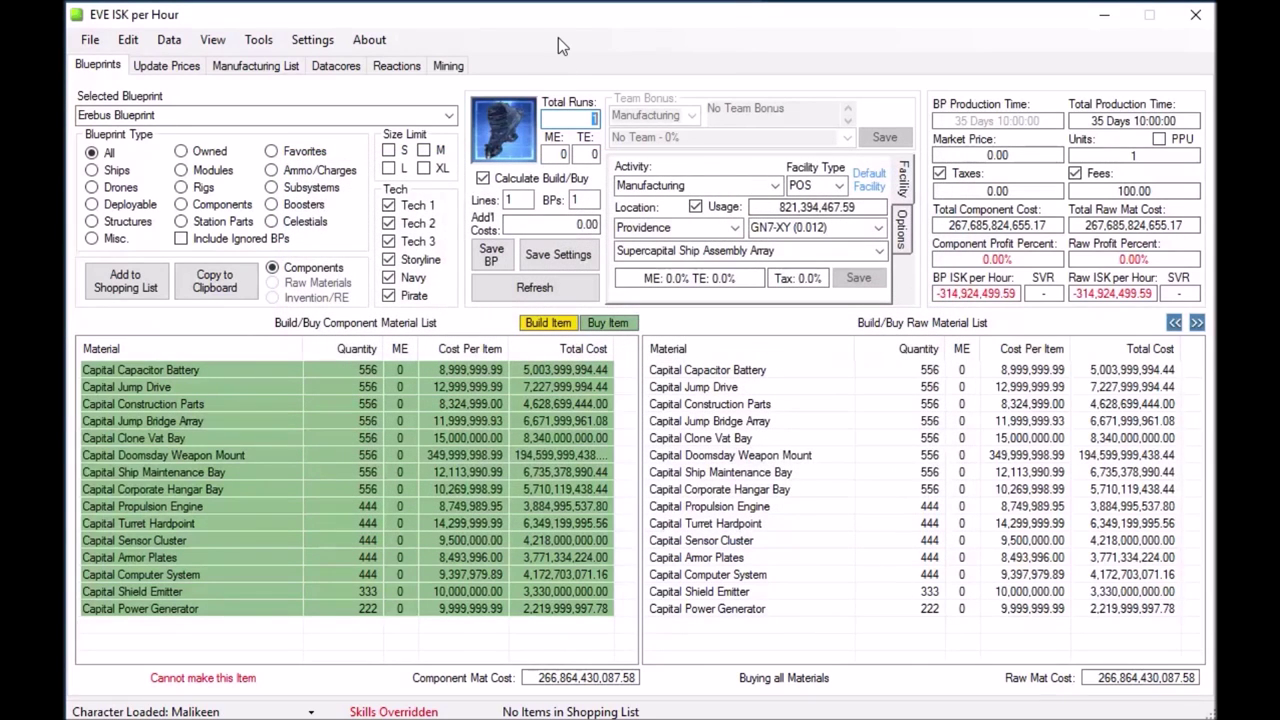